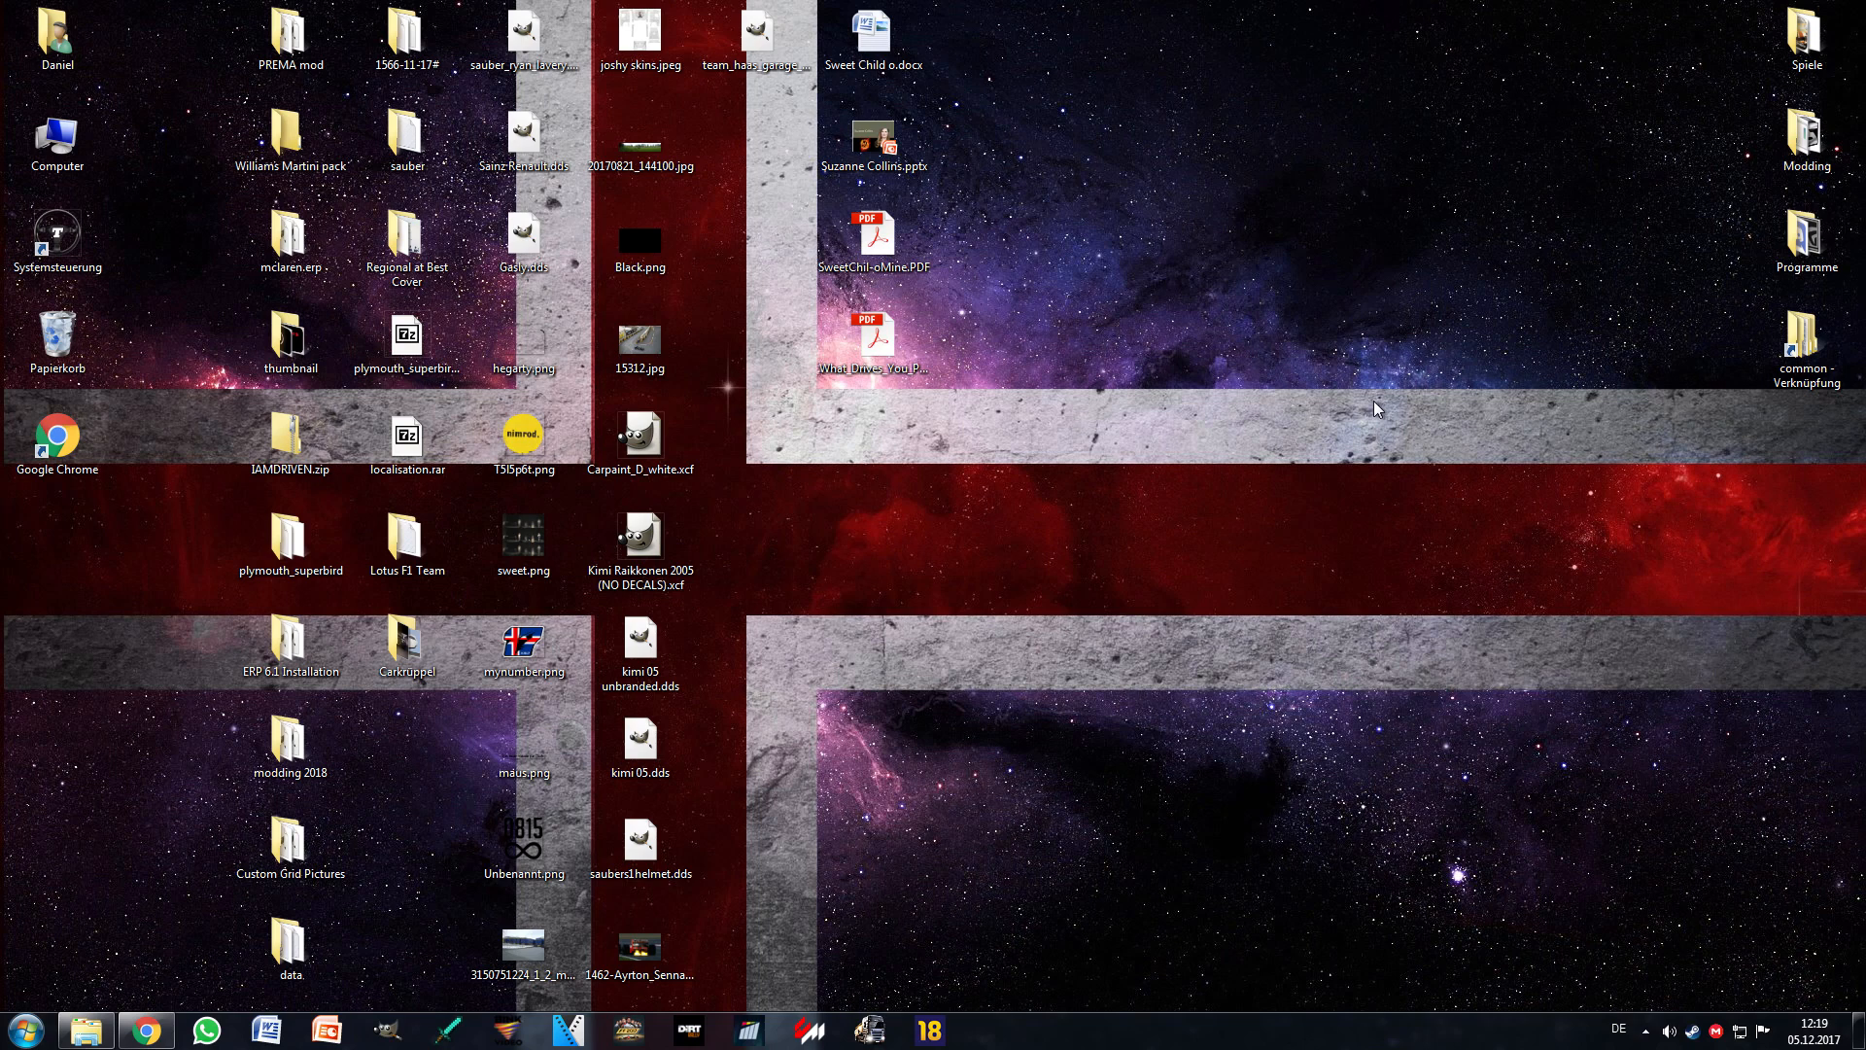
Step: Open the Steam common games folder and look at the F1 2017 mod and F1 2017 original folders
{"action": "double_click", "coordinate": [1802, 352]}
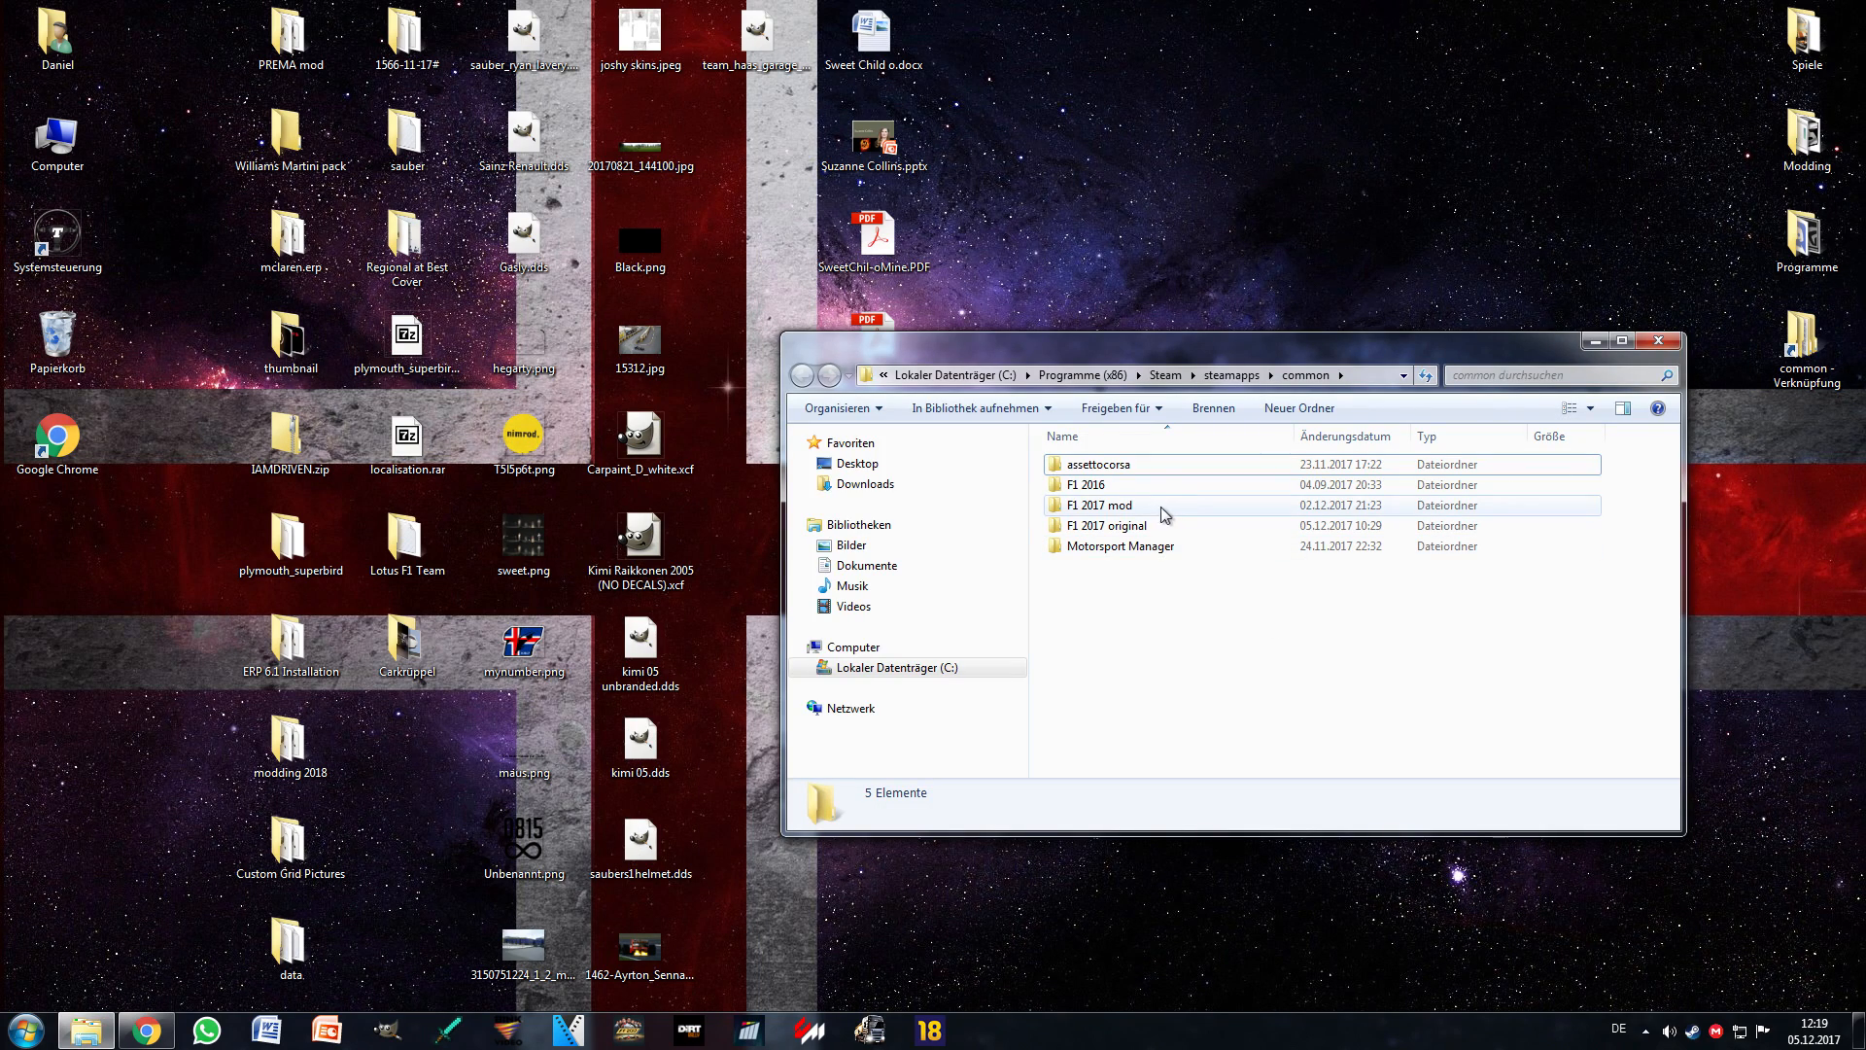
{"action": "left_click", "coordinate": [1166, 525]}
{"action": "left_click", "coordinate": [1166, 504]}
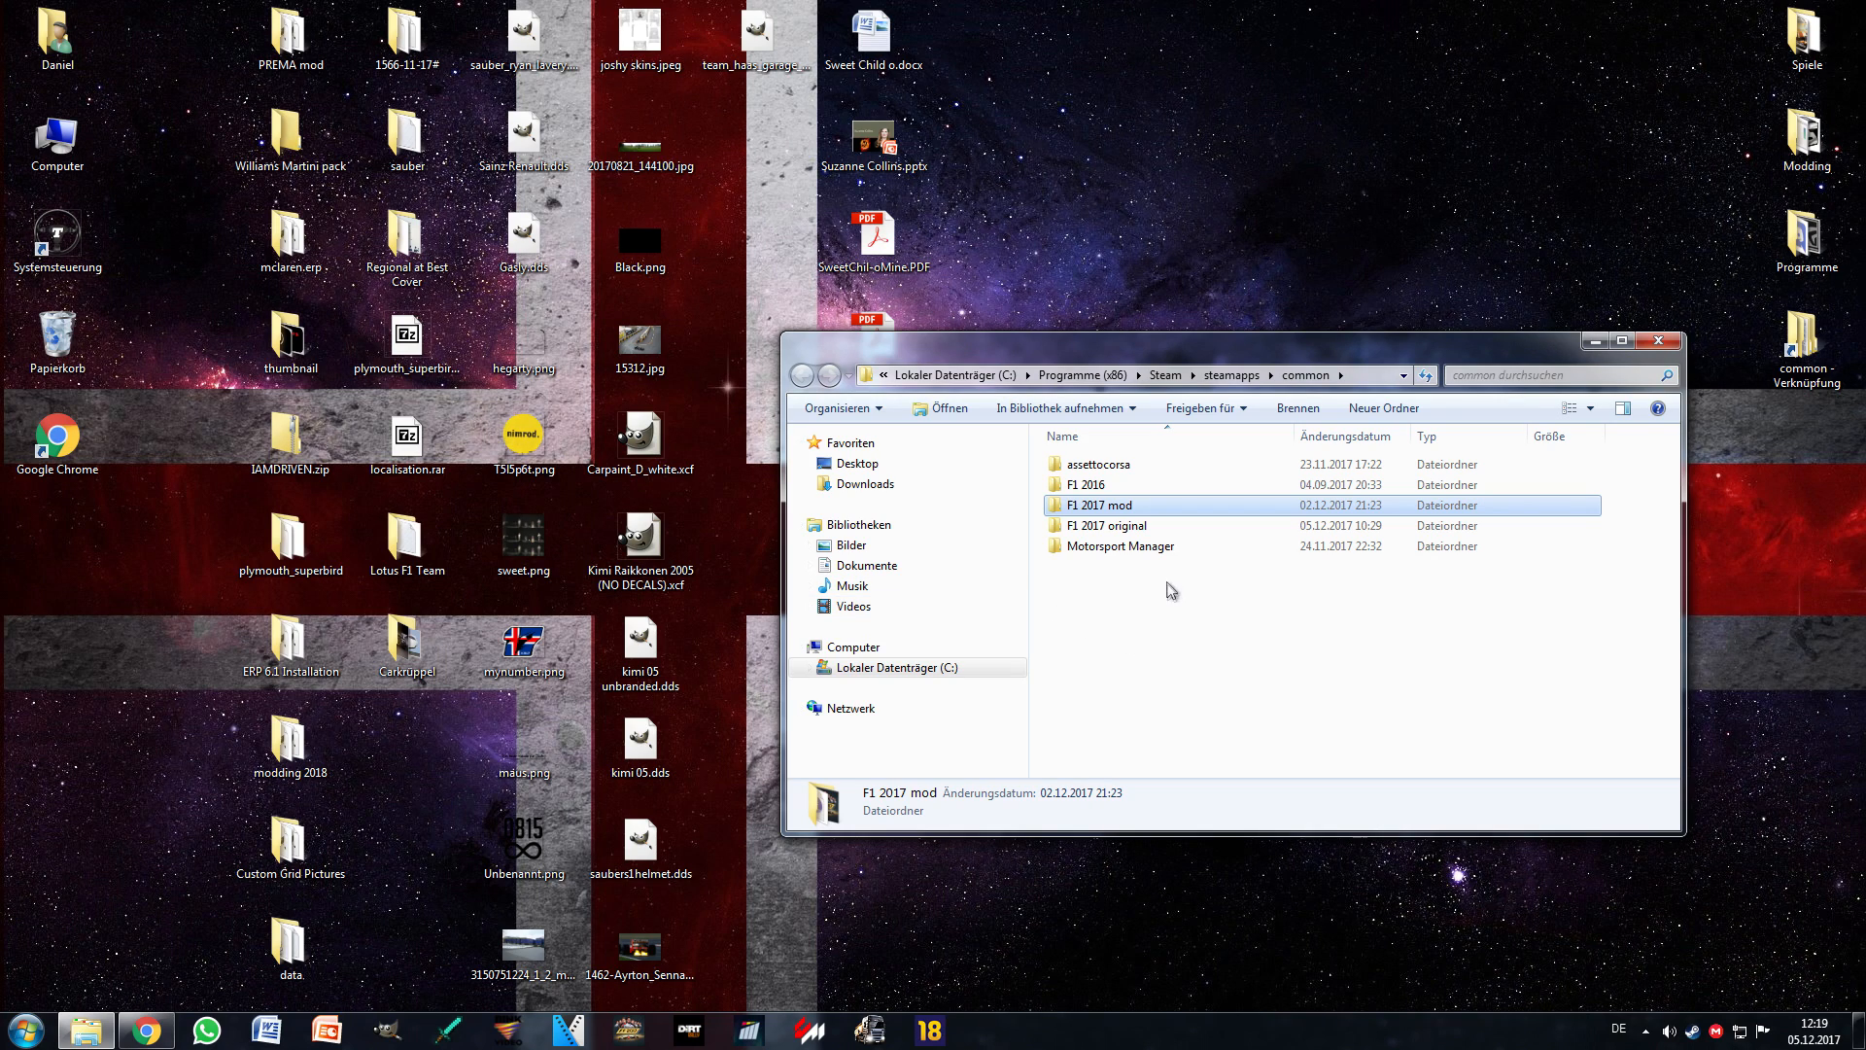
{"action": "left_click", "coordinate": [1147, 526]}
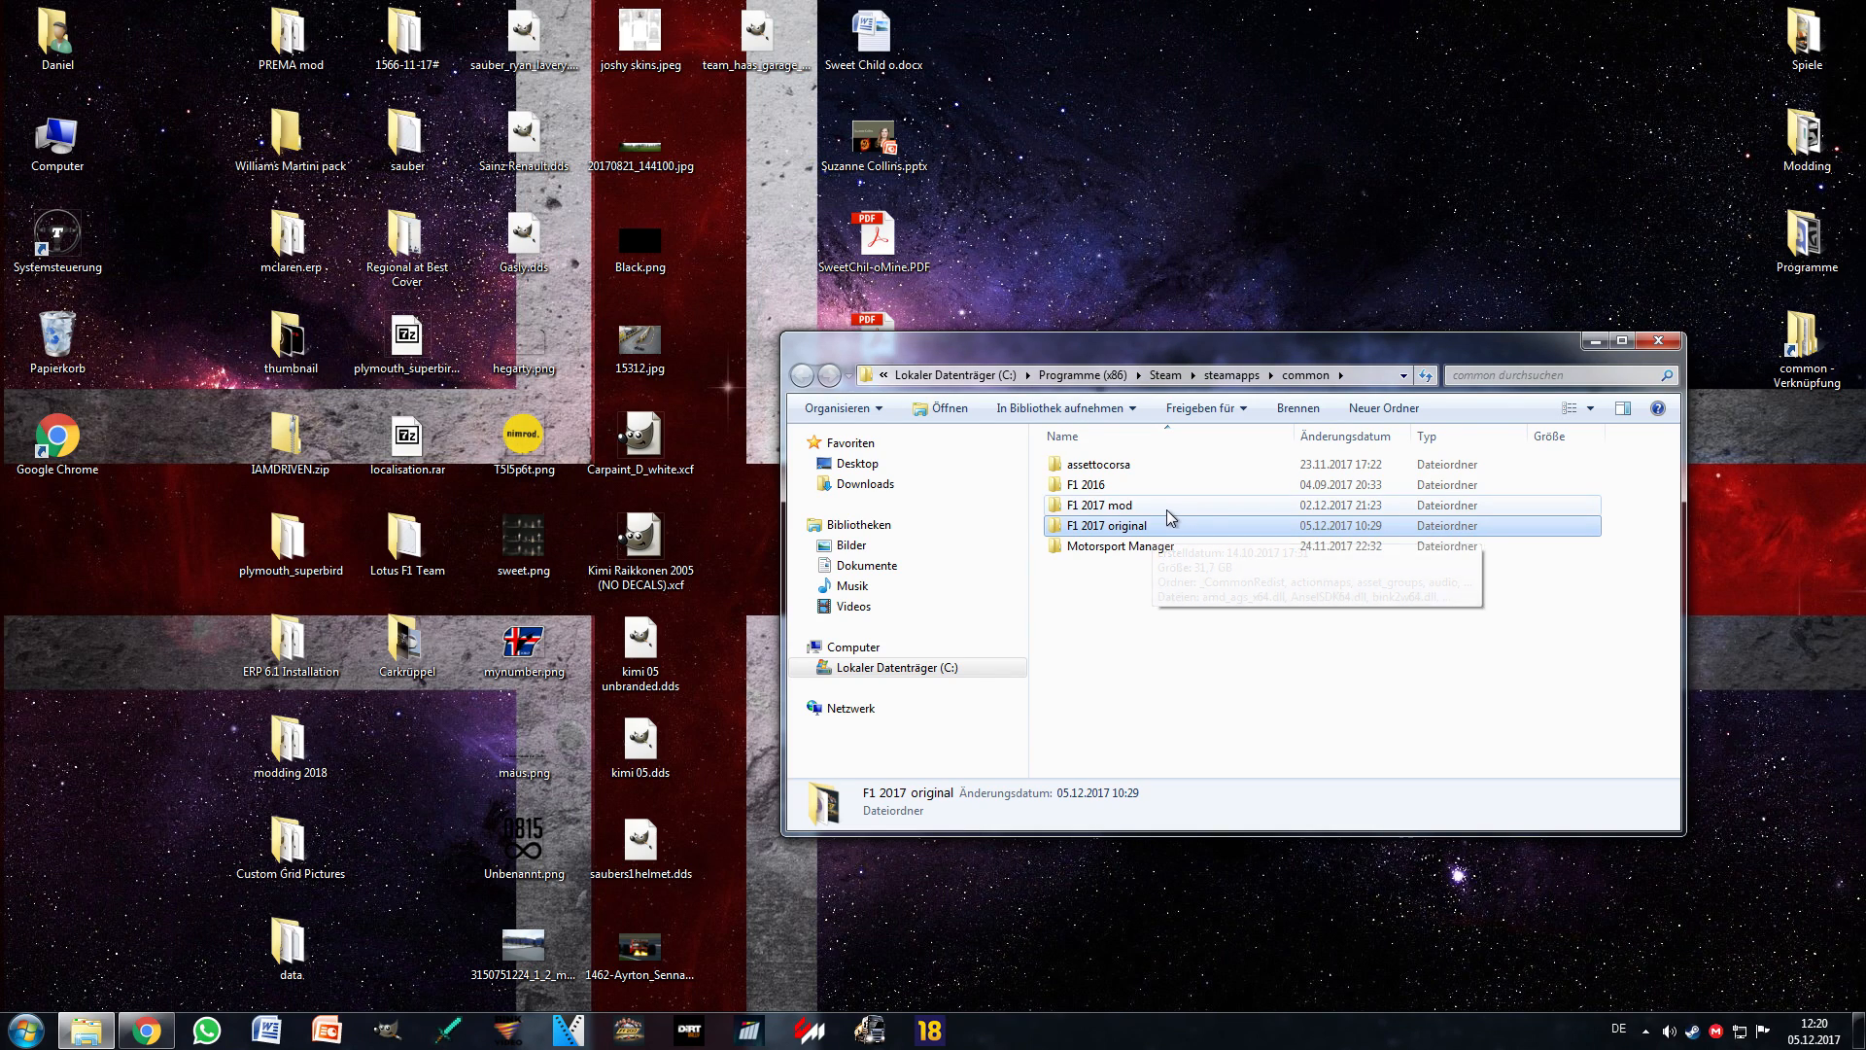
{"action": "left_click", "coordinate": [1175, 506]}
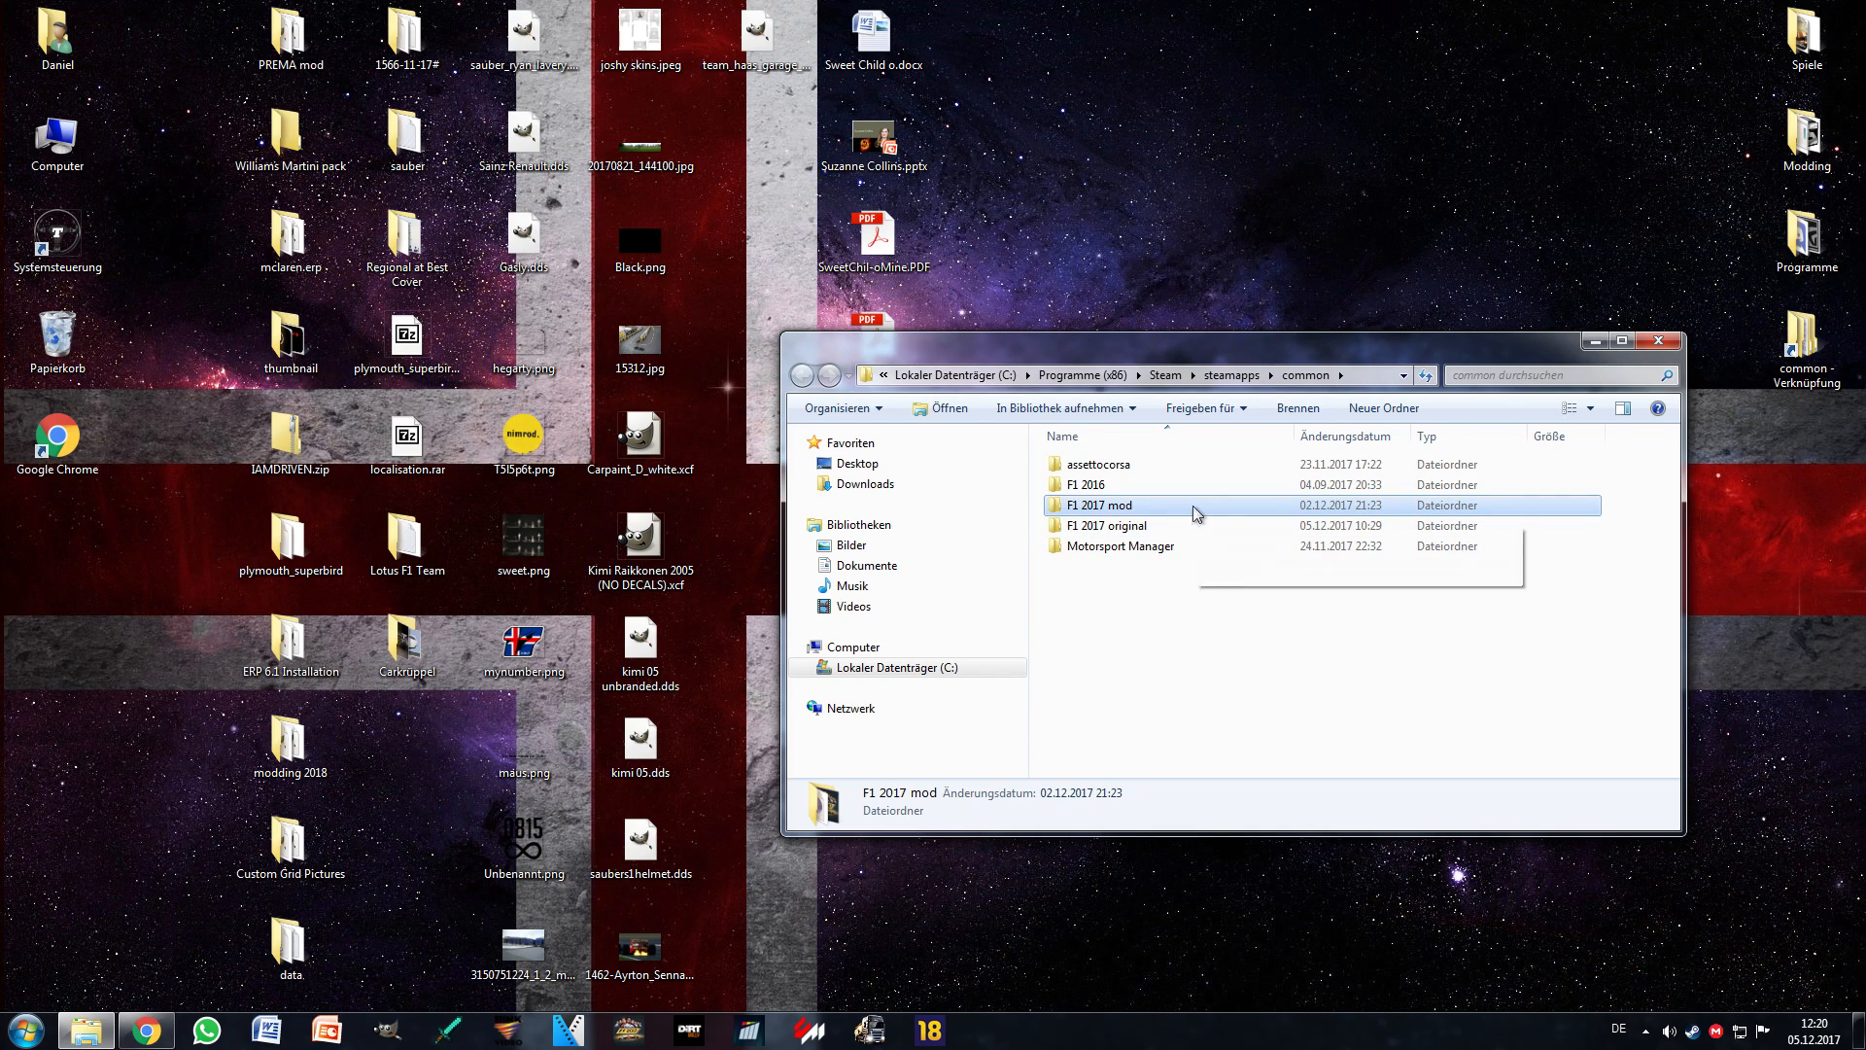
{"action": "double_click", "coordinate": [1193, 507]}
{"action": "left_click", "coordinate": [802, 376]}
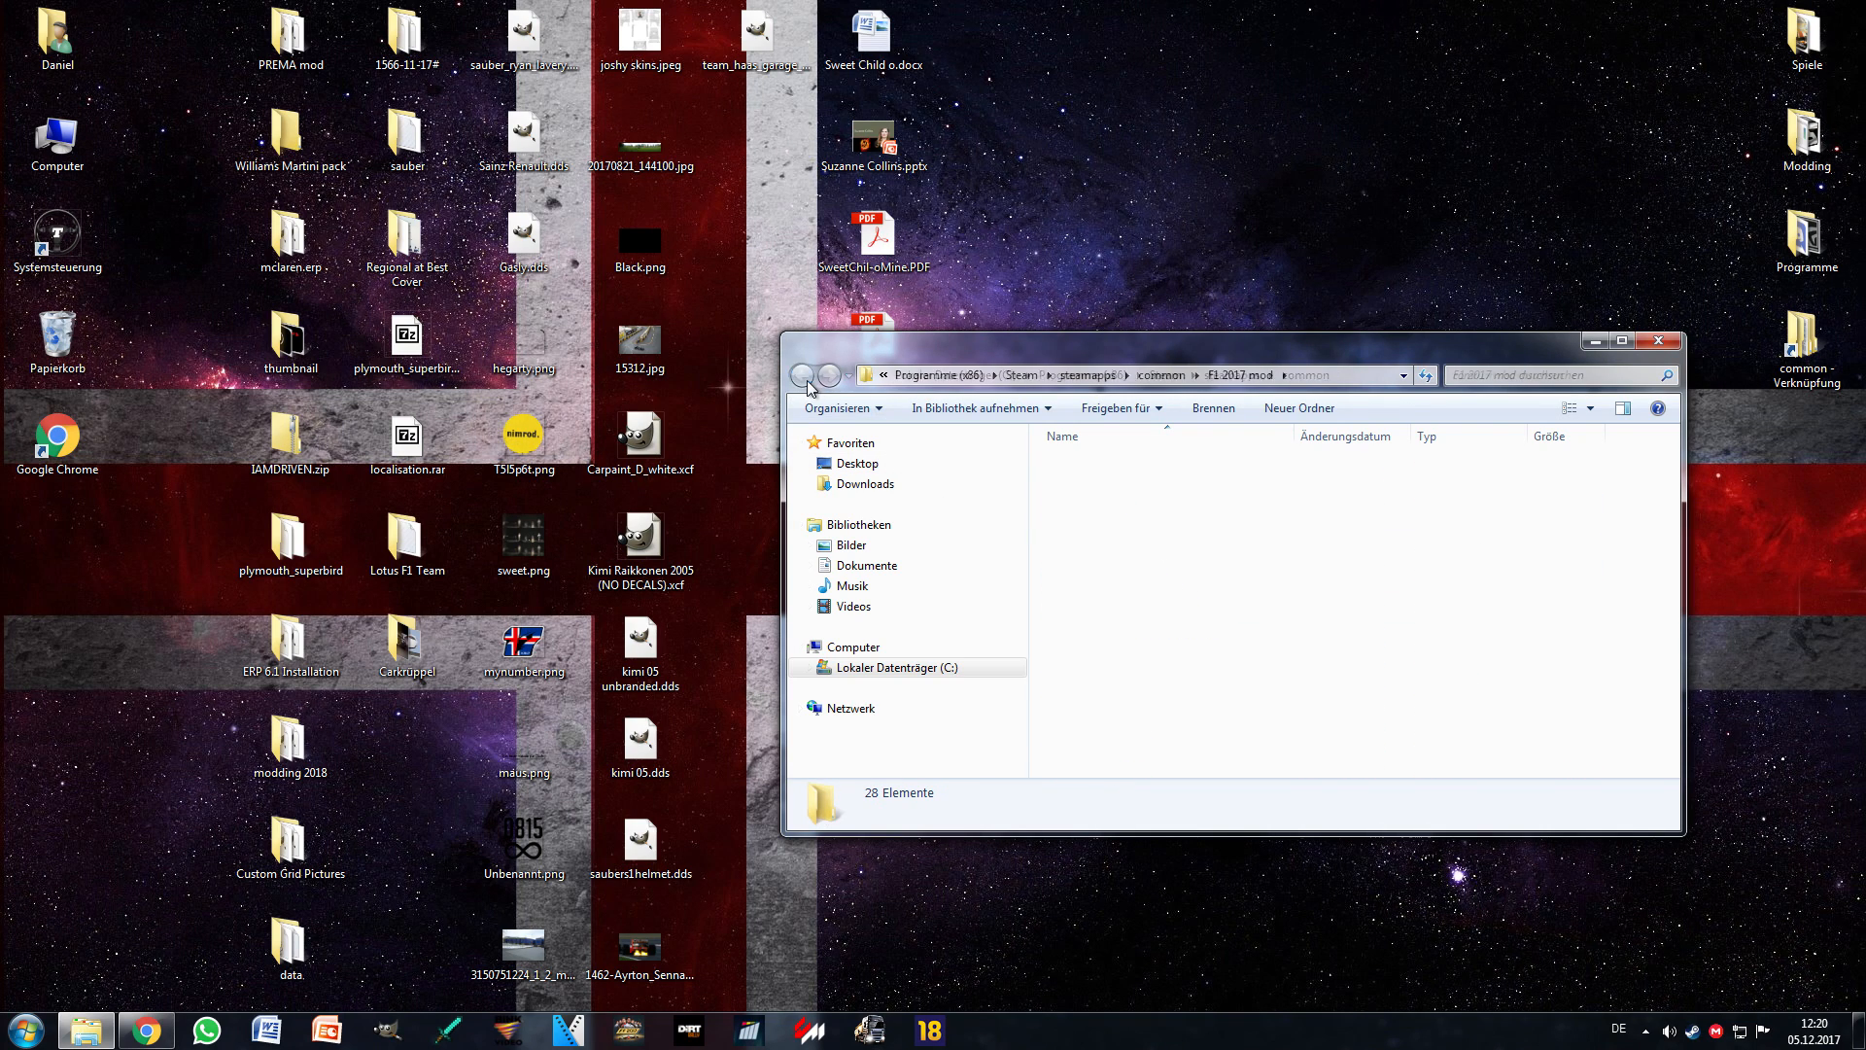
Step: Rename the F1 2017 original folder to F1 2017
{"action": "left_click", "coordinate": [1113, 526]}
{"action": "right_click", "coordinate": [1113, 526]}
{"action": "left_click", "coordinate": [1156, 958]}
{"action": "left_click", "coordinate": [1160, 529]}
{"action": "left_click_drag", "start_coordinate": [1160, 530], "coordinate": [1106, 530]}
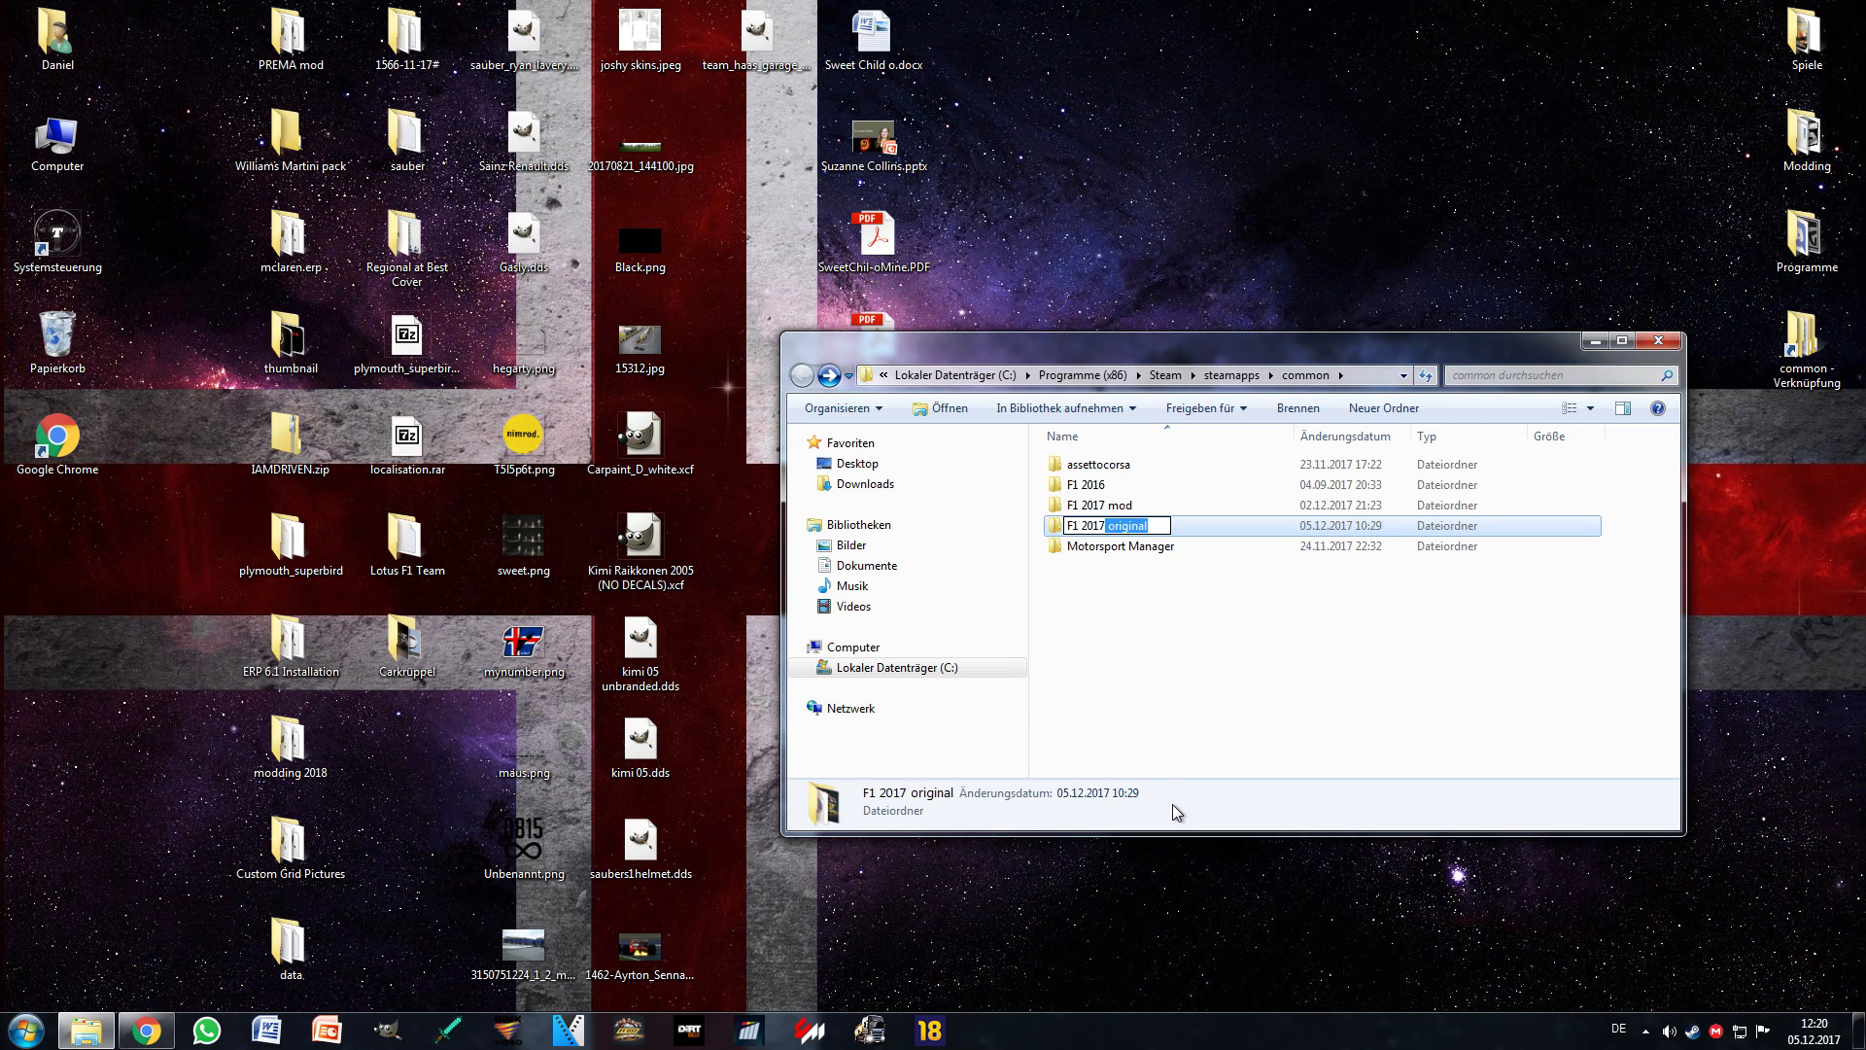
{"action": "key", "text": "BackSpace"}
{"action": "key", "text": "Return"}
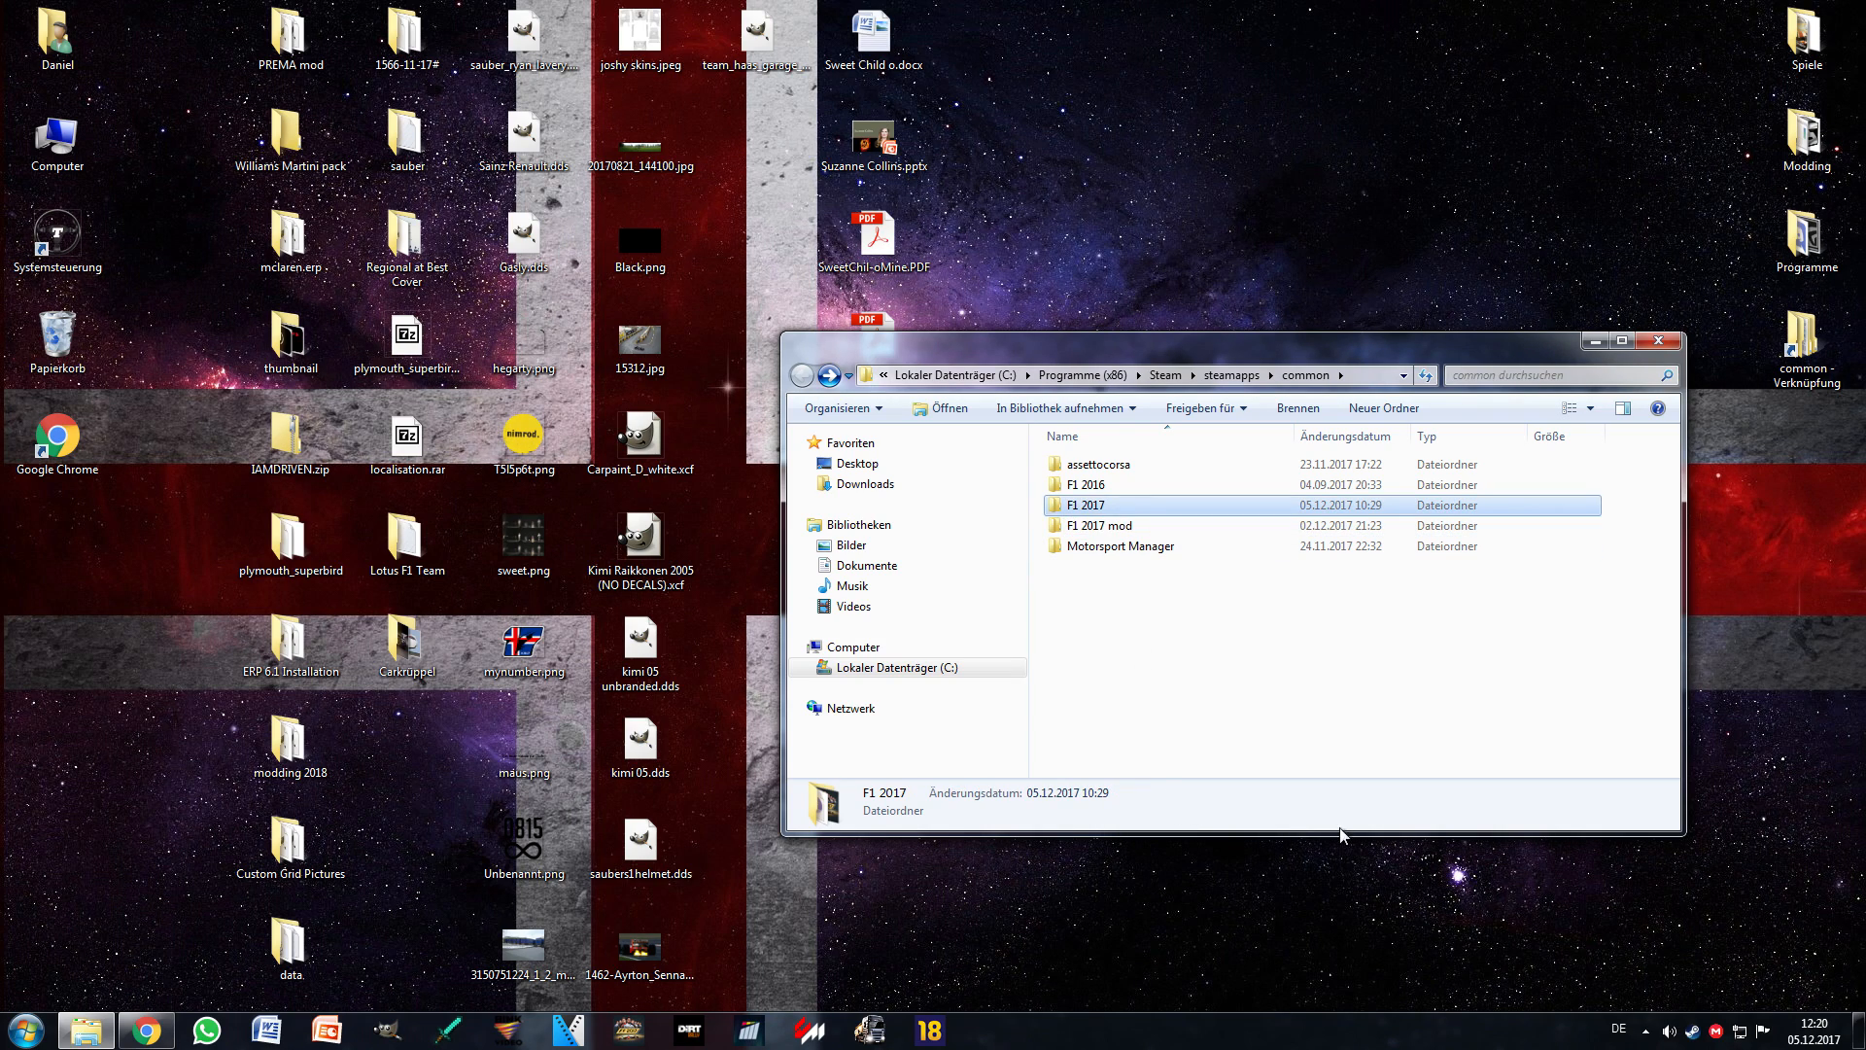
Step: Undo the last folder rename
{"action": "left_click", "coordinate": [1106, 514]}
{"action": "left_click", "coordinate": [1163, 627]}
{"action": "key", "text": "ctrl+z"}
Step: Rename the F1 2017 mod folder to F1 2017, leaving the F1 2017 original folder under its own name
{"action": "left_click", "coordinate": [1132, 504]}
{"action": "right_click", "coordinate": [1133, 507]}
{"action": "left_click", "coordinate": [1176, 935]}
{"action": "left_click", "coordinate": [1146, 506]}
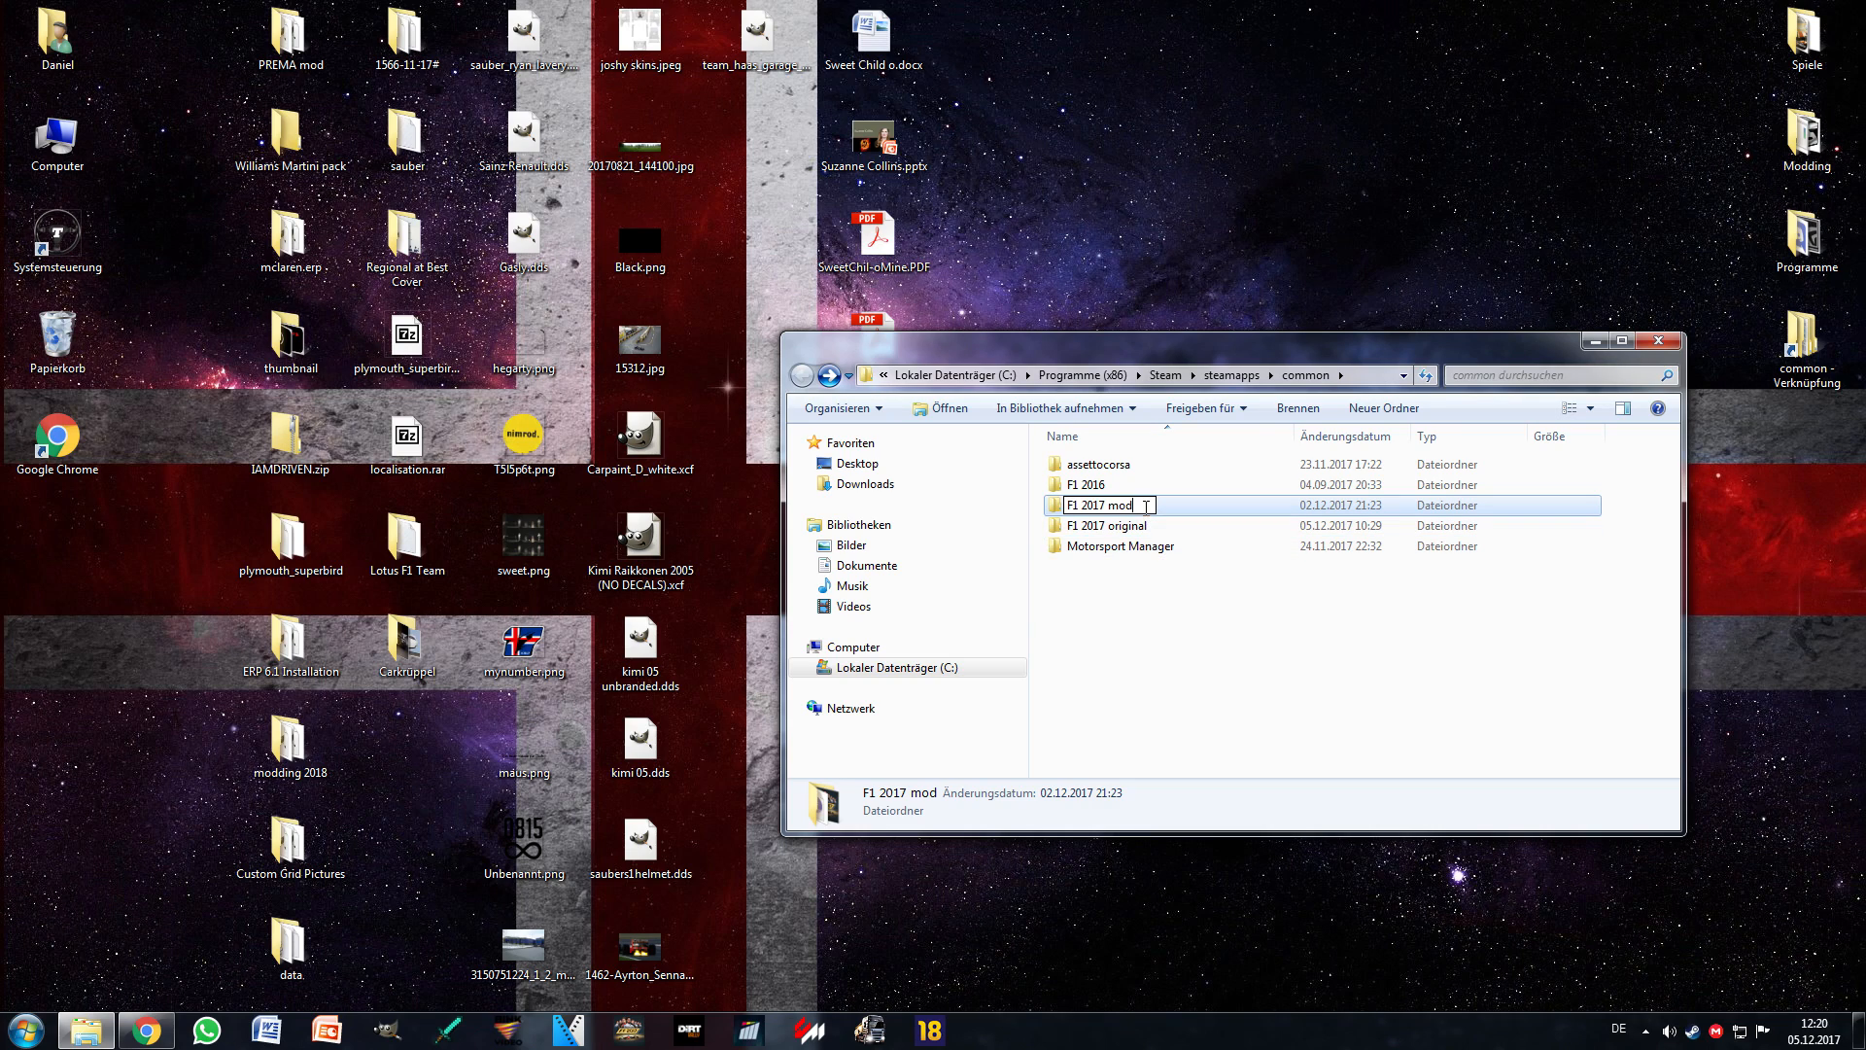
{"action": "key", "text": "BackSpace"}
{"action": "key", "text": "BackSpace"}
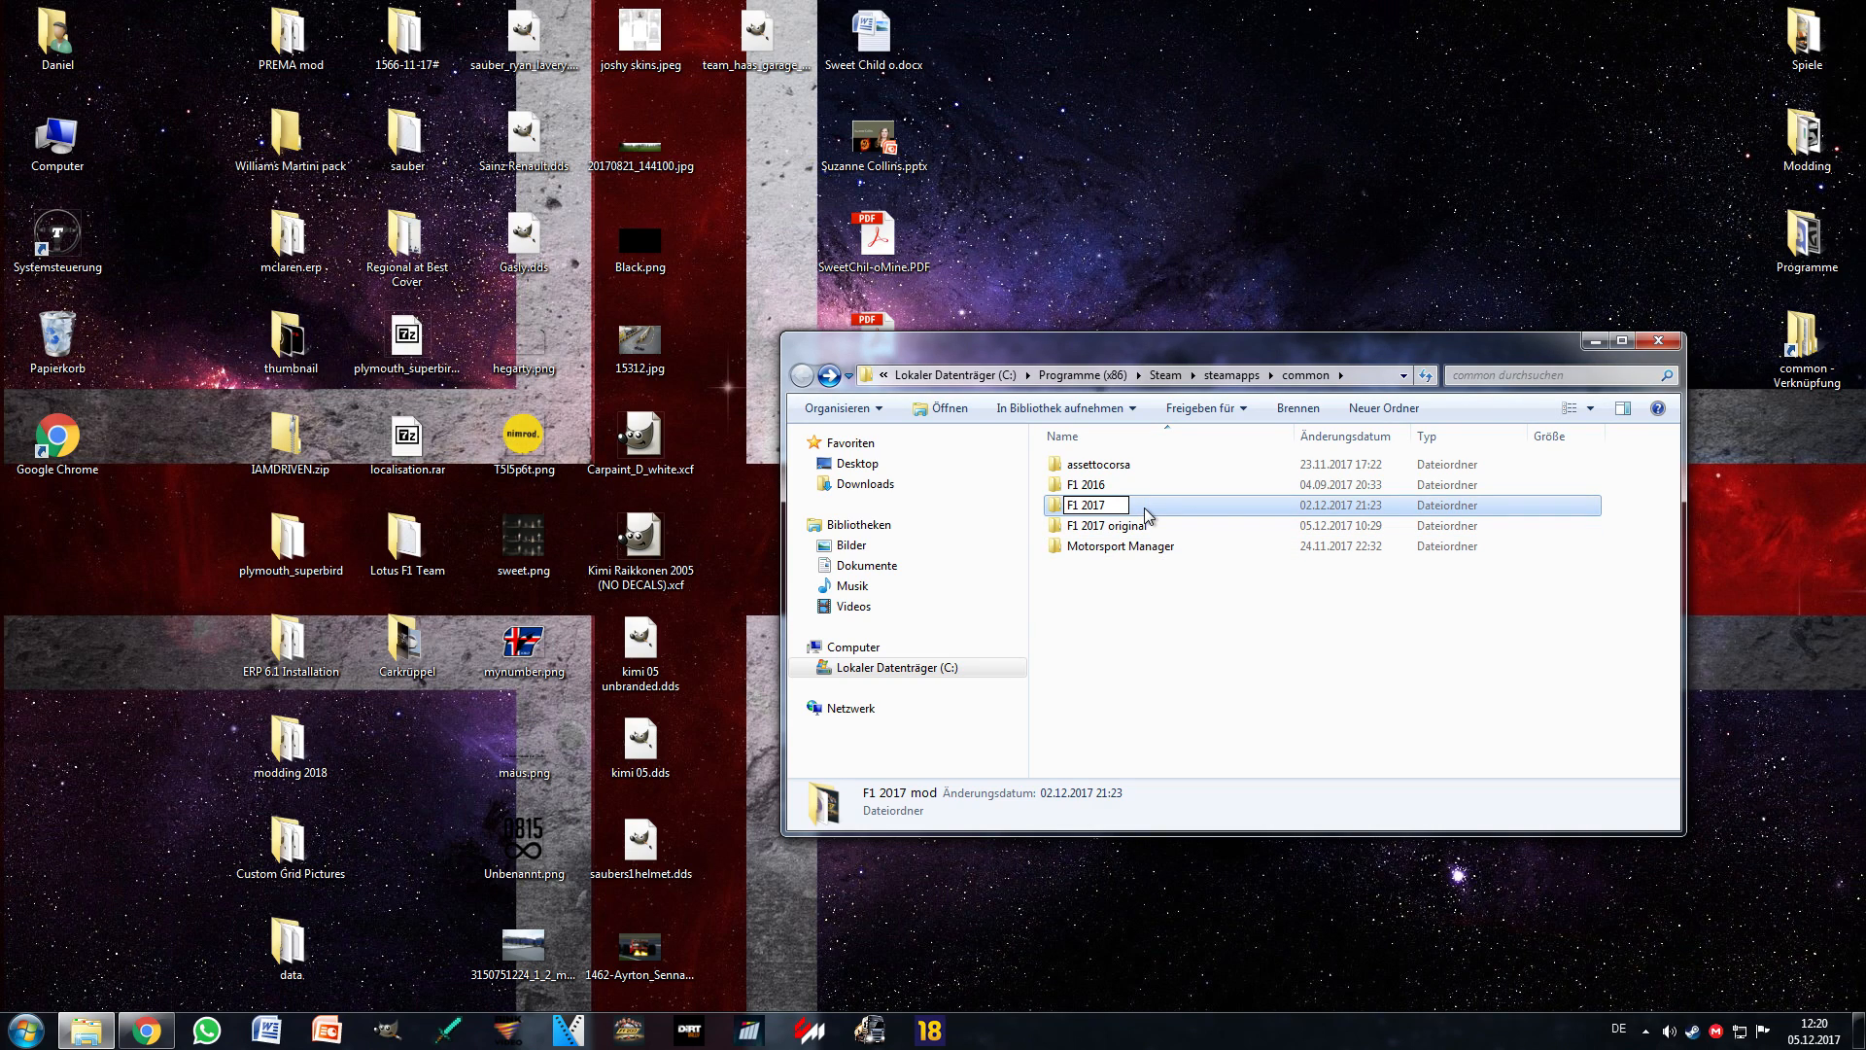
{"action": "key", "text": "Return"}
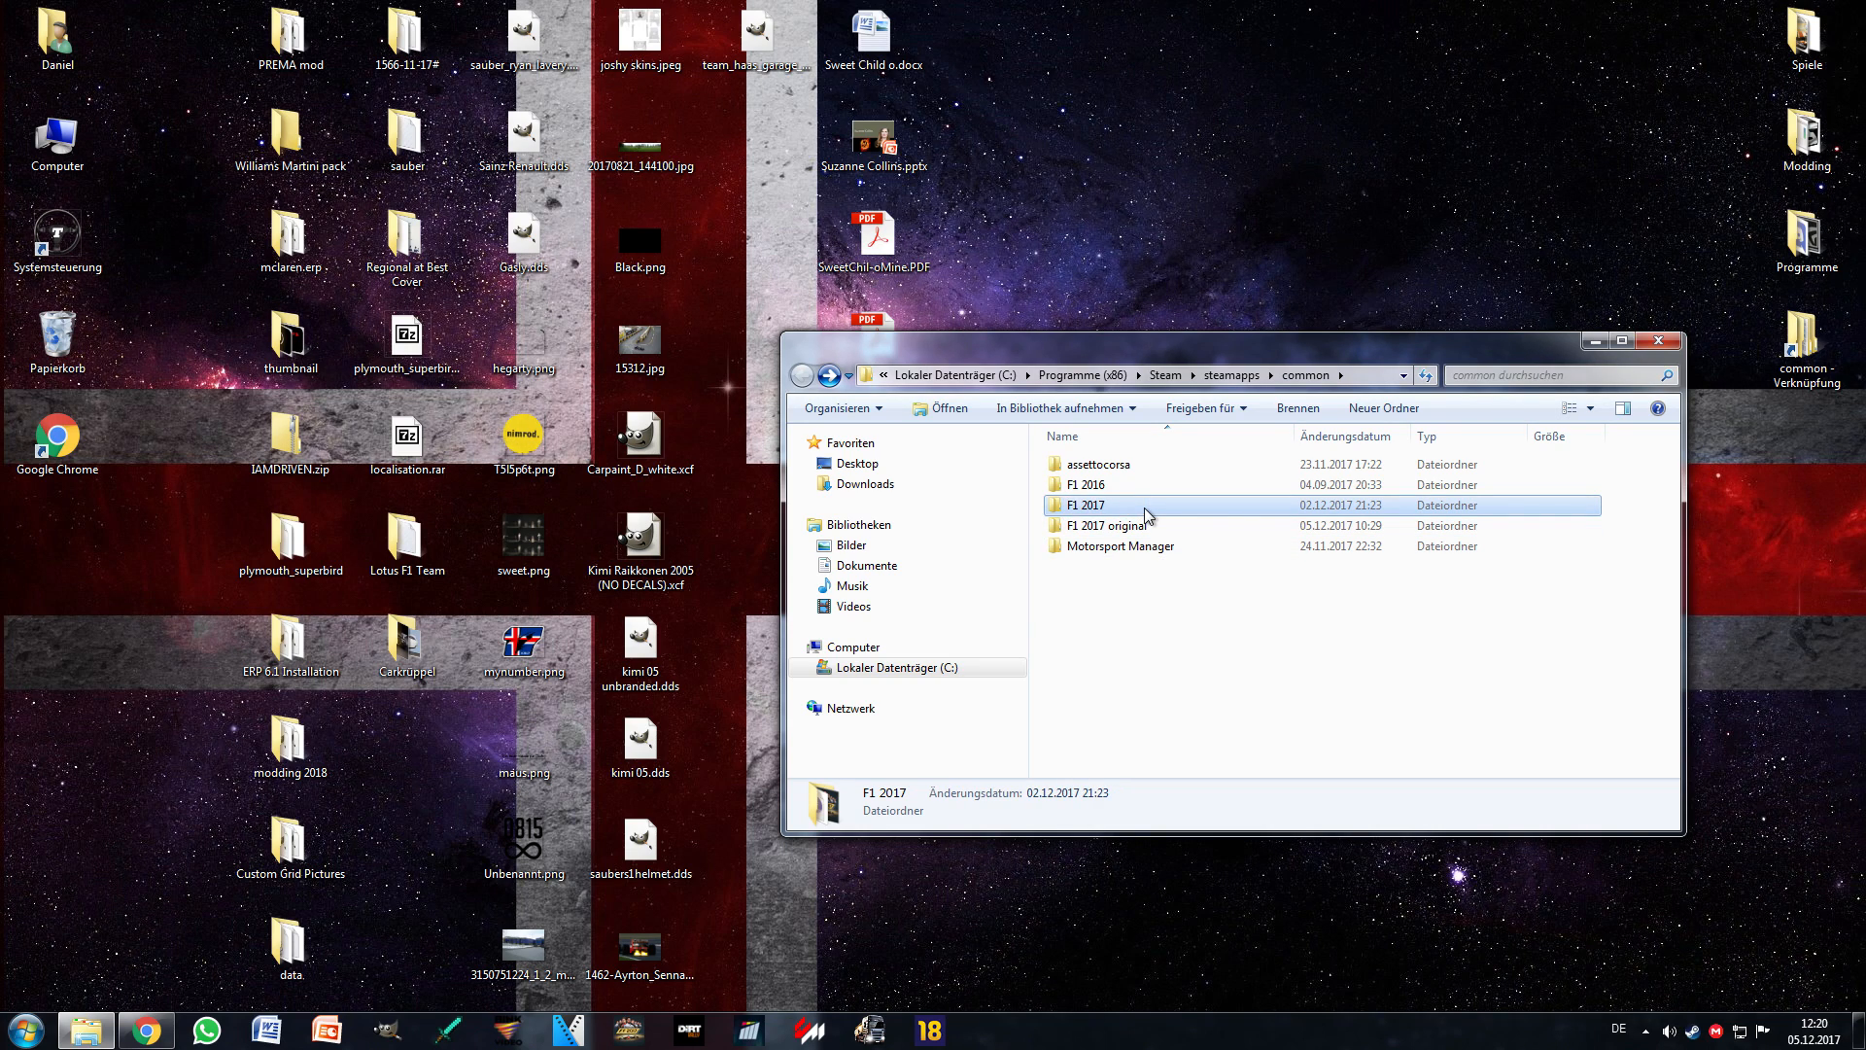
{"action": "left_click", "coordinate": [1191, 526]}
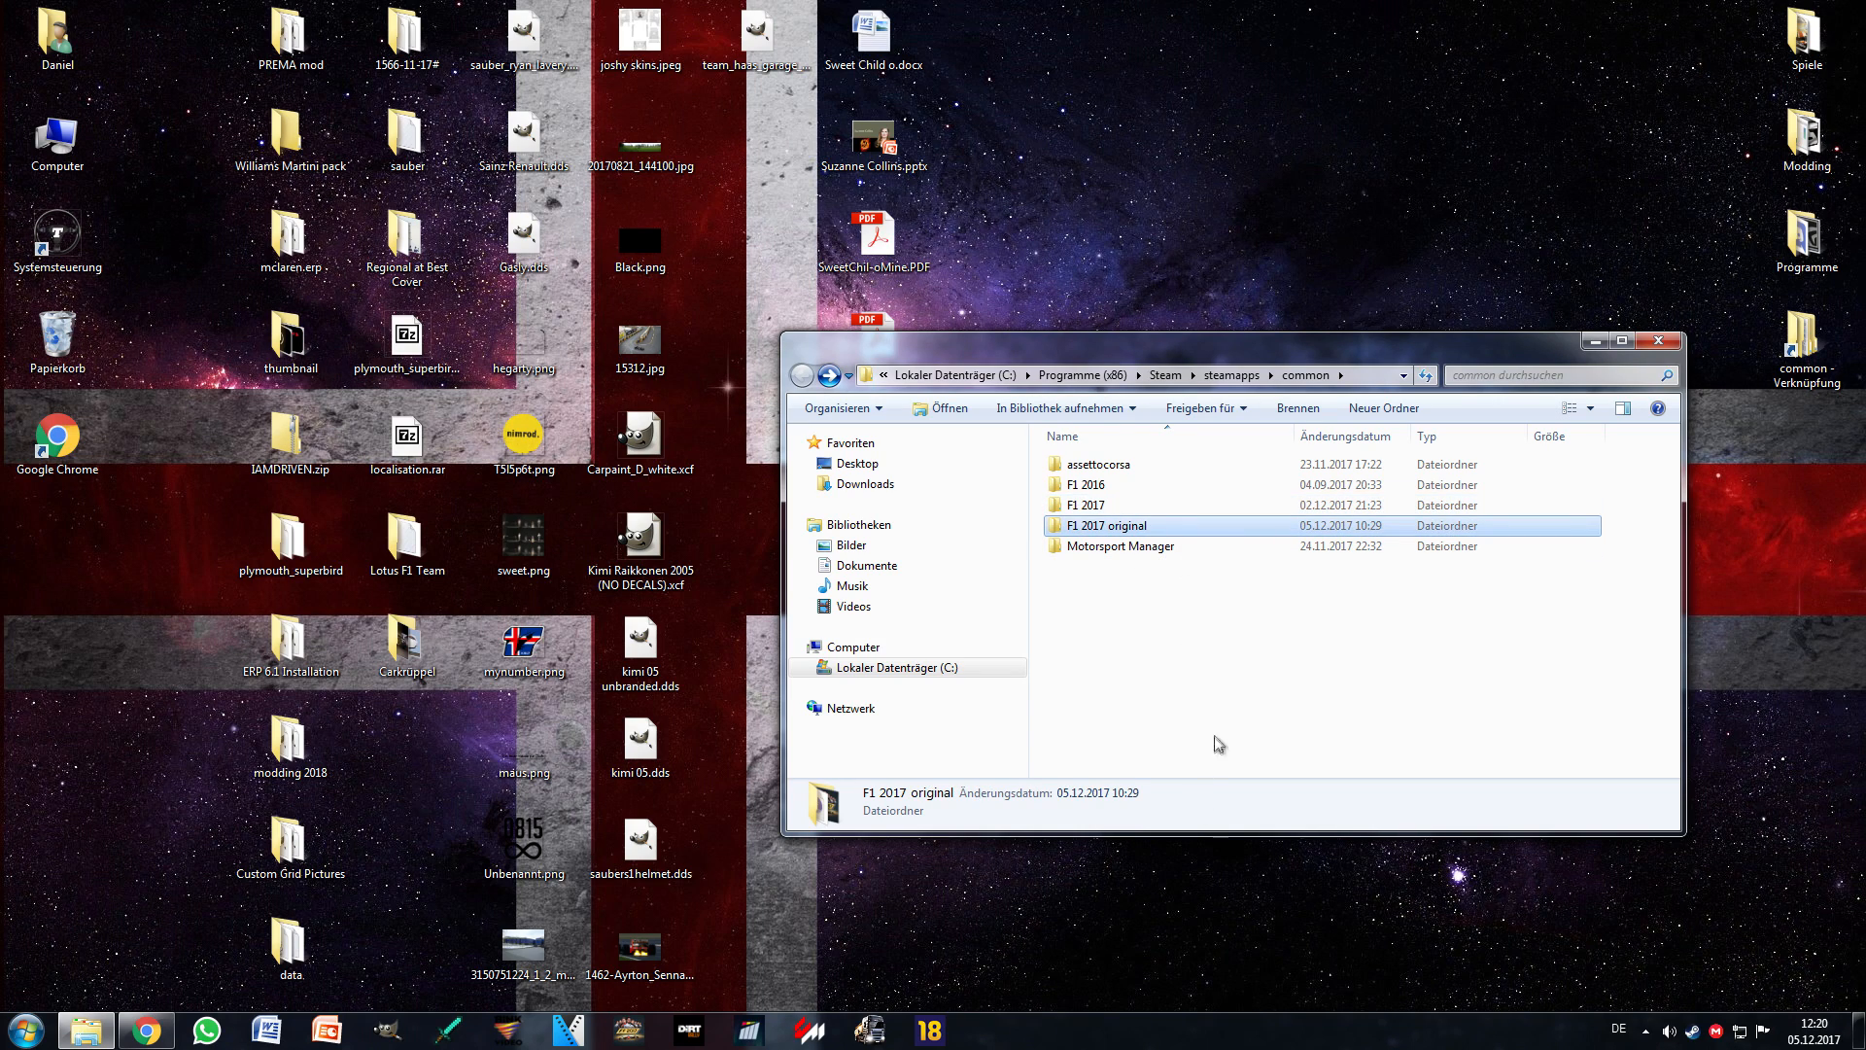
{"action": "left_click", "coordinate": [1328, 627]}
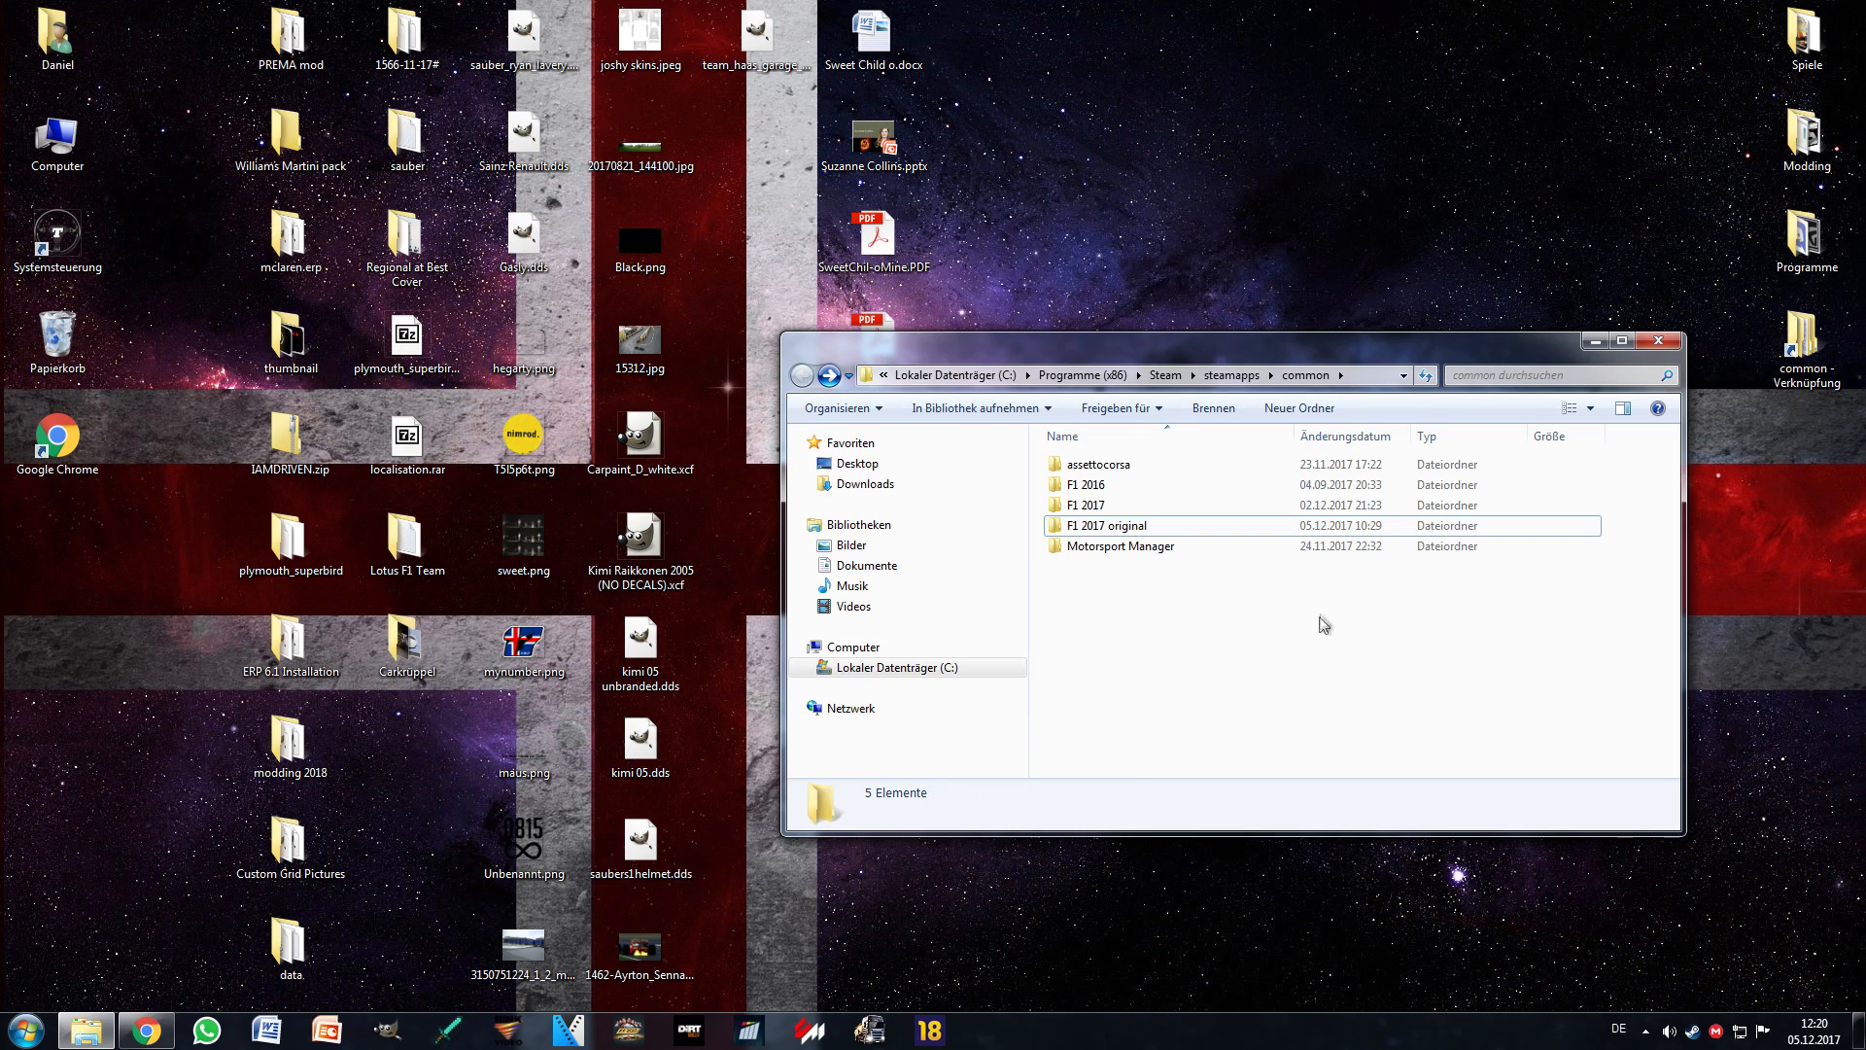
Step: Open the F1 2017 folder and look through its subfolders and files
{"action": "left_click", "coordinate": [1105, 506]}
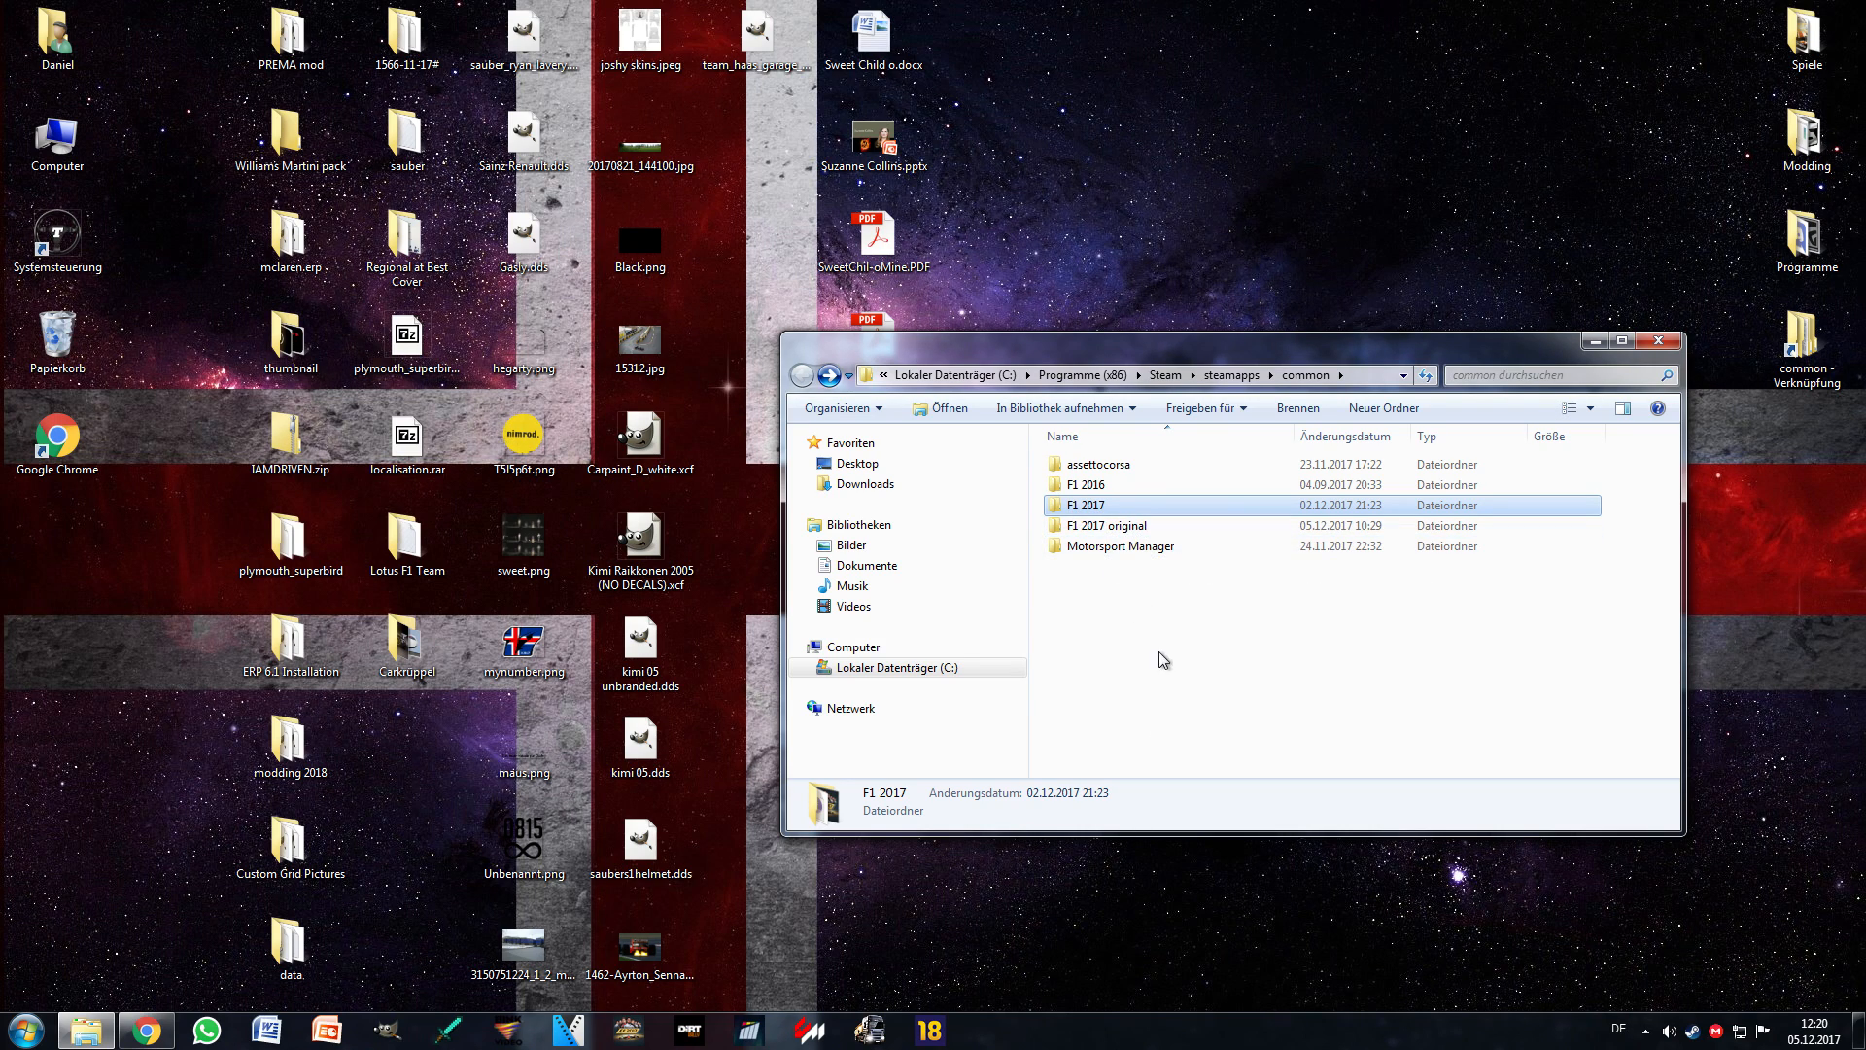
{"action": "double_click", "coordinate": [1125, 512]}
{"action": "left_click", "coordinate": [1209, 586]}
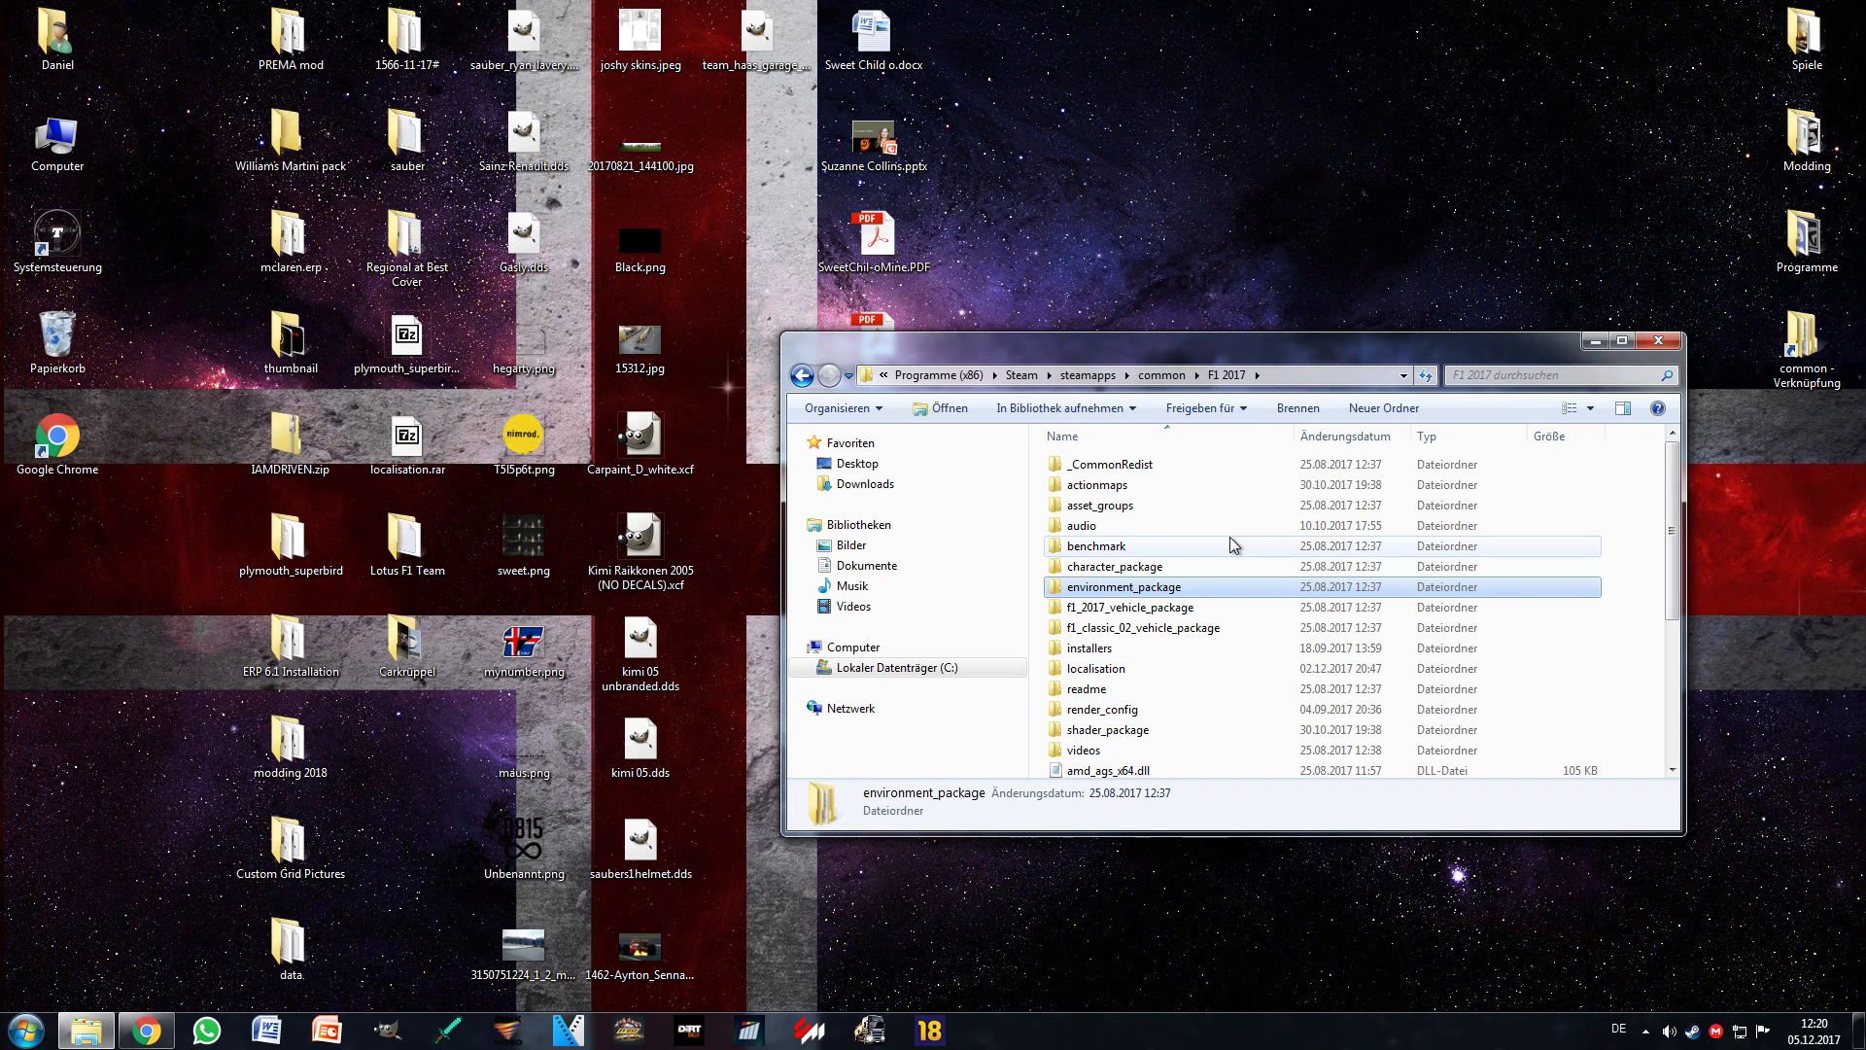
{"action": "scroll", "coordinate": [1235, 581], "scroll_direction": "down", "scroll_amount": 4}
{"action": "scroll", "coordinate": [1235, 581], "scroll_direction": "up", "scroll_amount": 3}
{"action": "scroll", "coordinate": [1234, 582], "scroll_direction": "down", "scroll_amount": 3}
{"action": "scroll", "coordinate": [1224, 593], "scroll_direction": "up", "scroll_amount": 4}
{"action": "scroll", "coordinate": [1210, 609], "scroll_direction": "down", "scroll_amount": 4}
{"action": "scroll", "coordinate": [1211, 608], "scroll_direction": "up", "scroll_amount": 4}
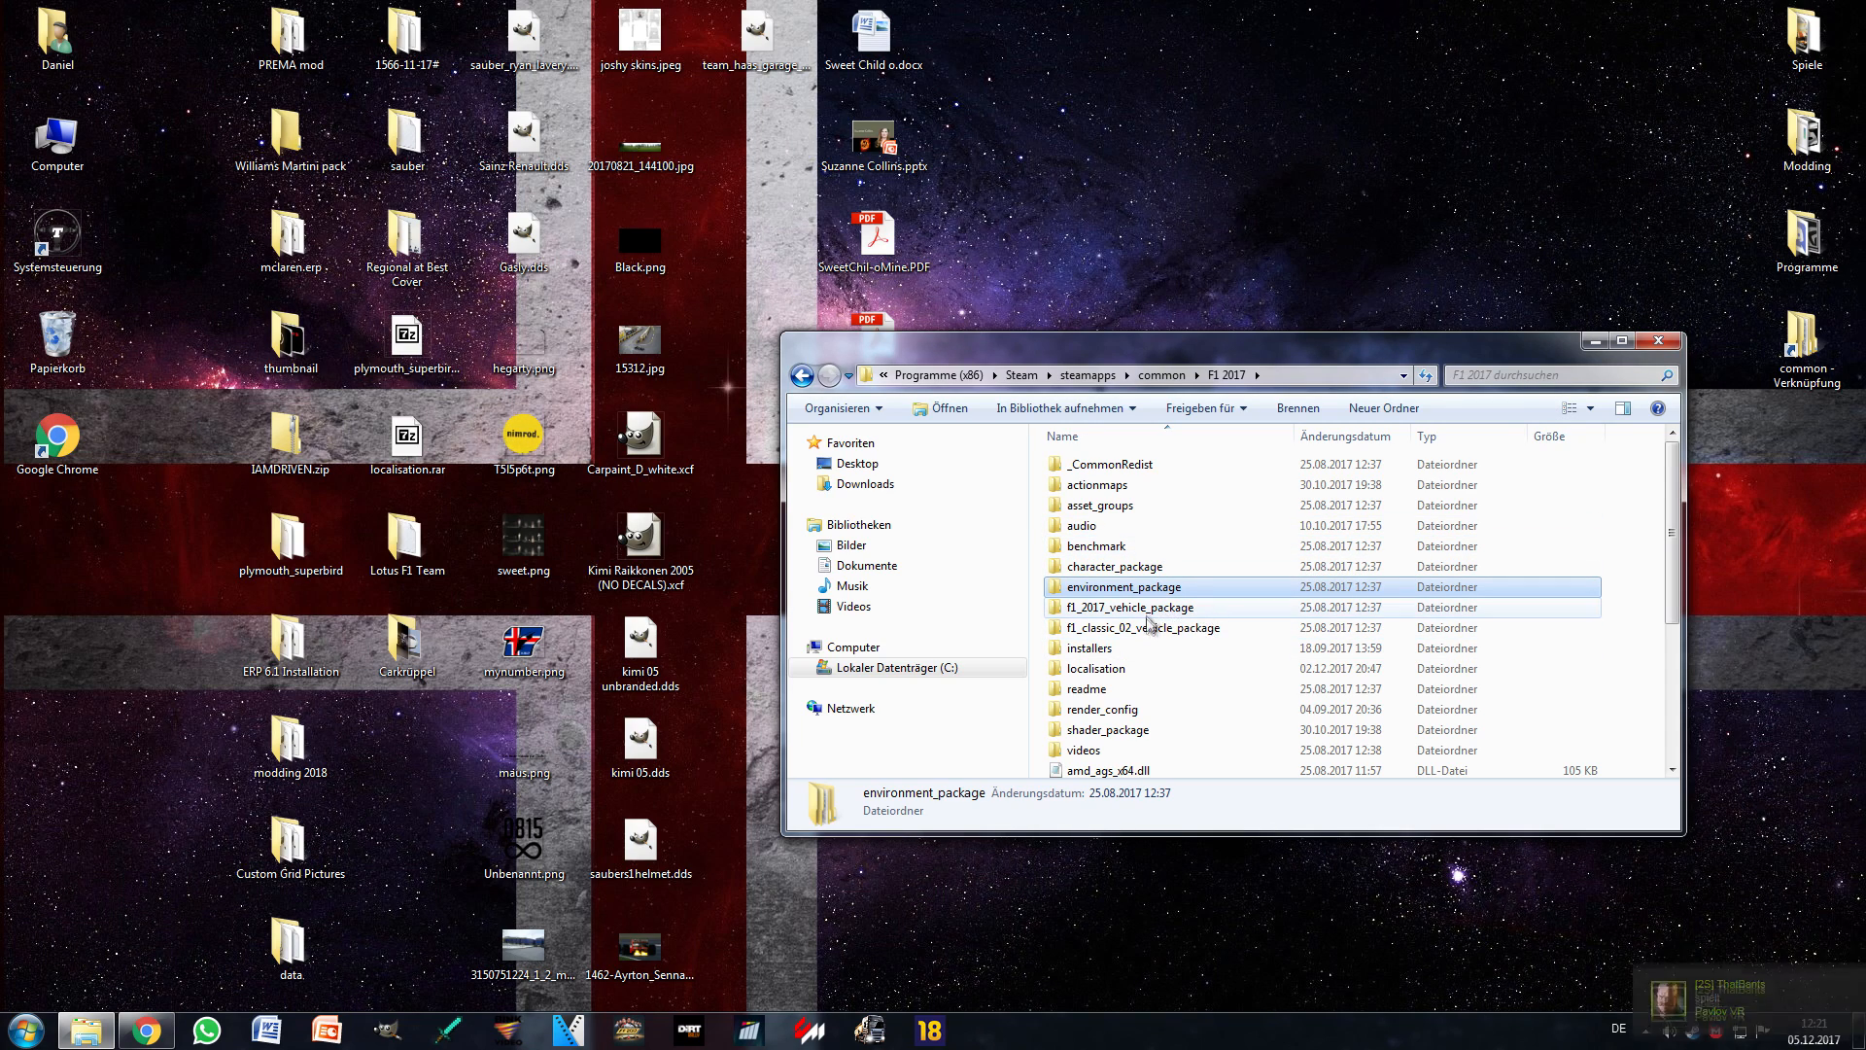
Step: Open the mclaren textures folder inside the teams folder of f1_2017_vehicle_package
{"action": "double_click", "coordinate": [1091, 612]}
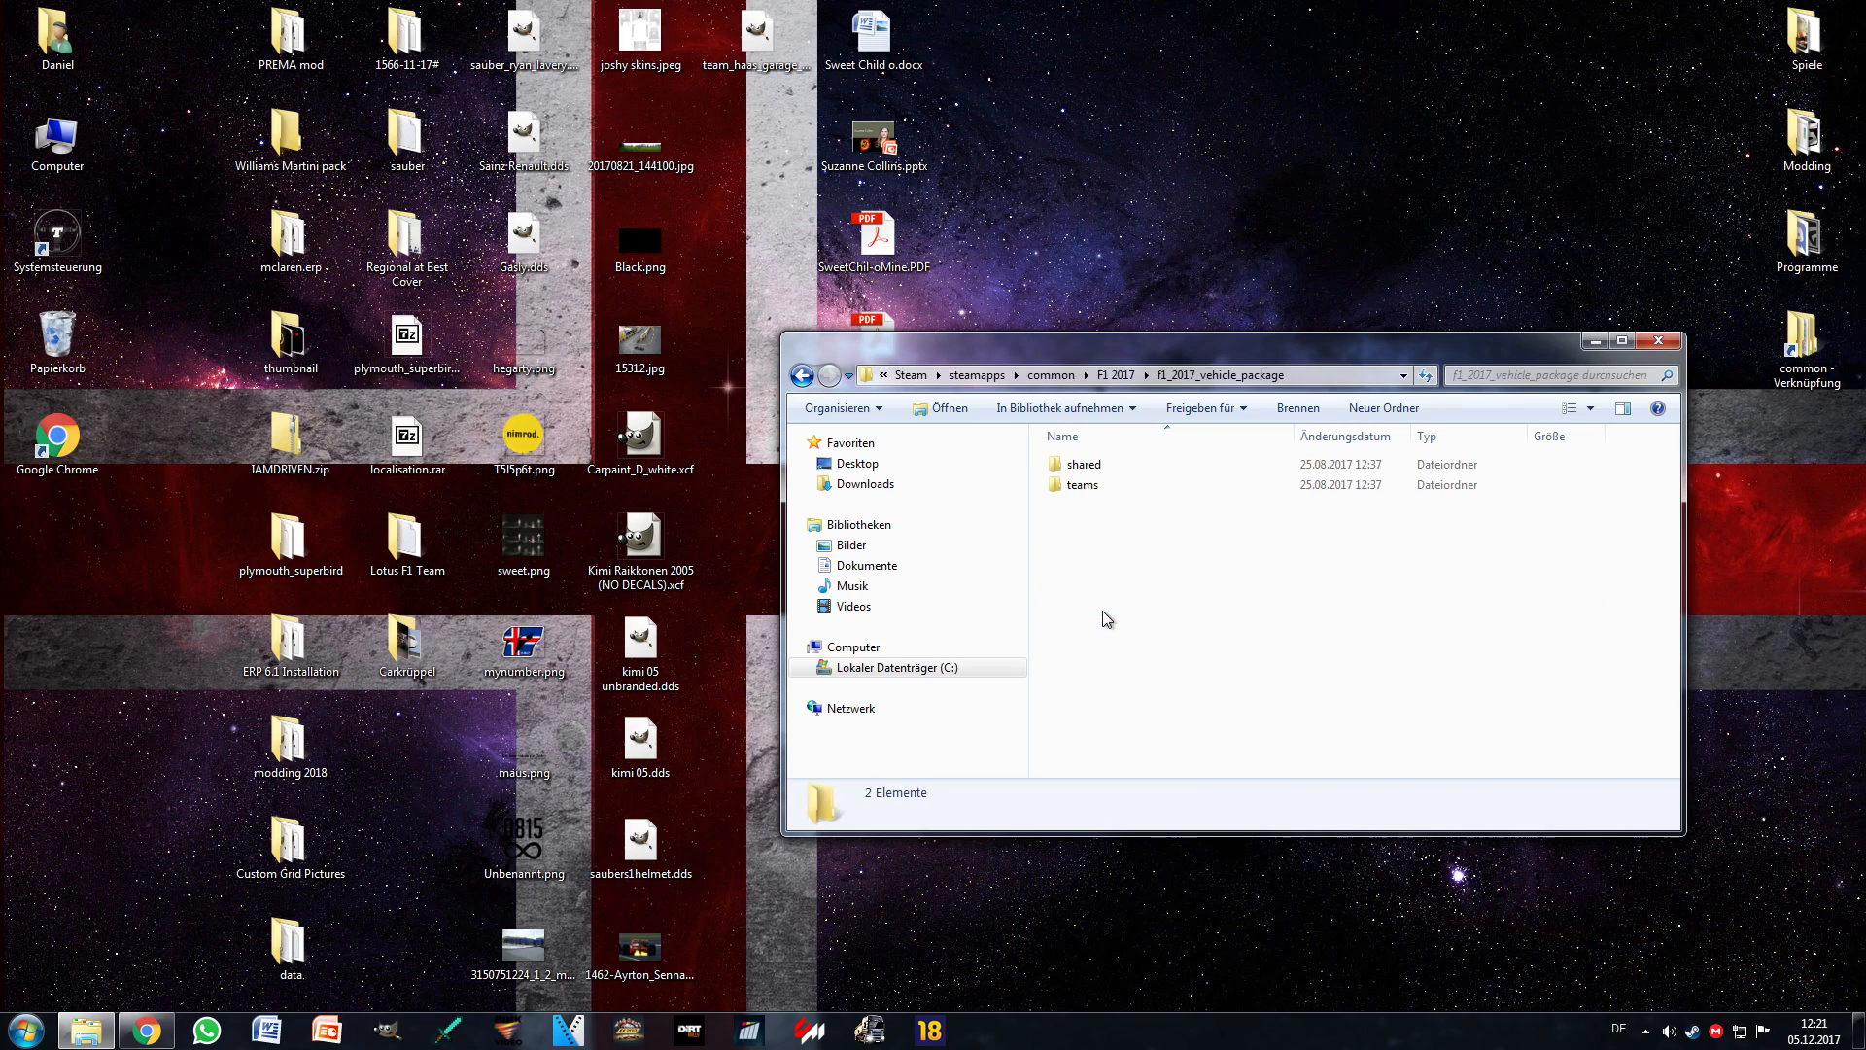
{"action": "double_click", "coordinate": [1105, 500]}
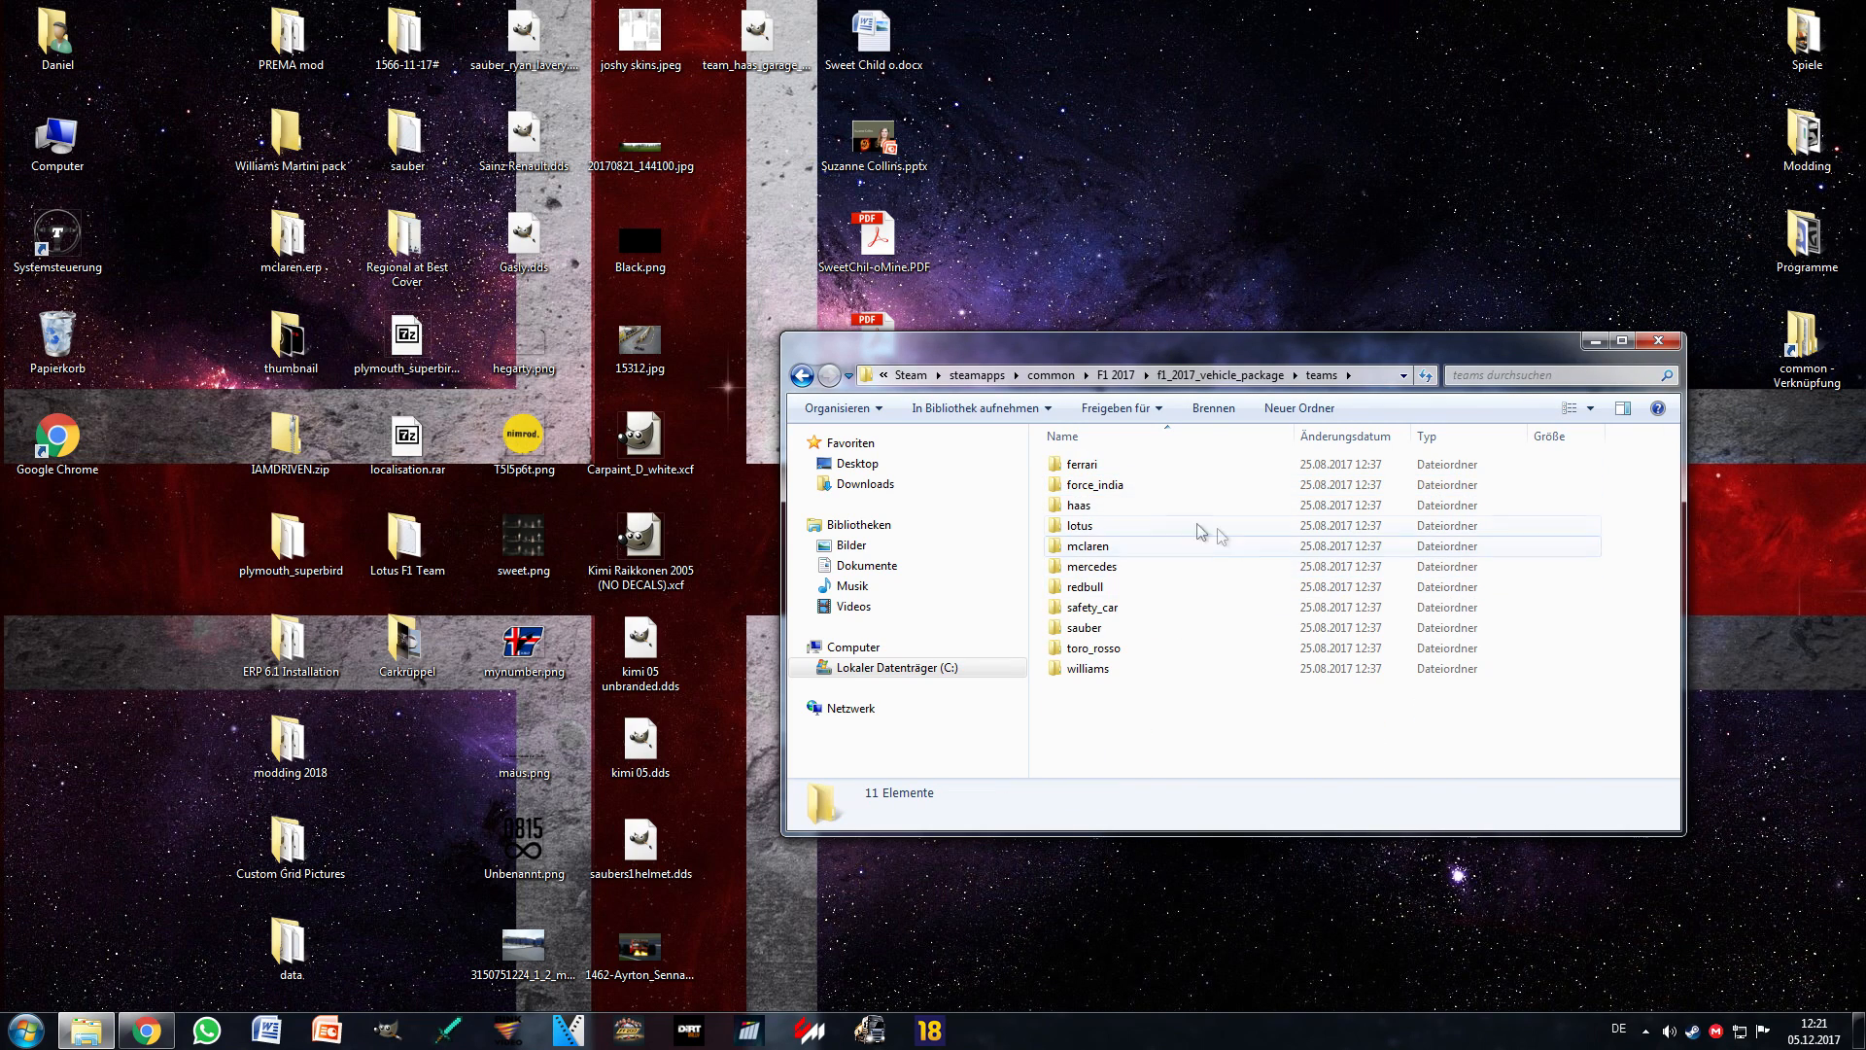
{"action": "double_click", "coordinate": [1137, 564]}
{"action": "double_click", "coordinate": [1157, 465]}
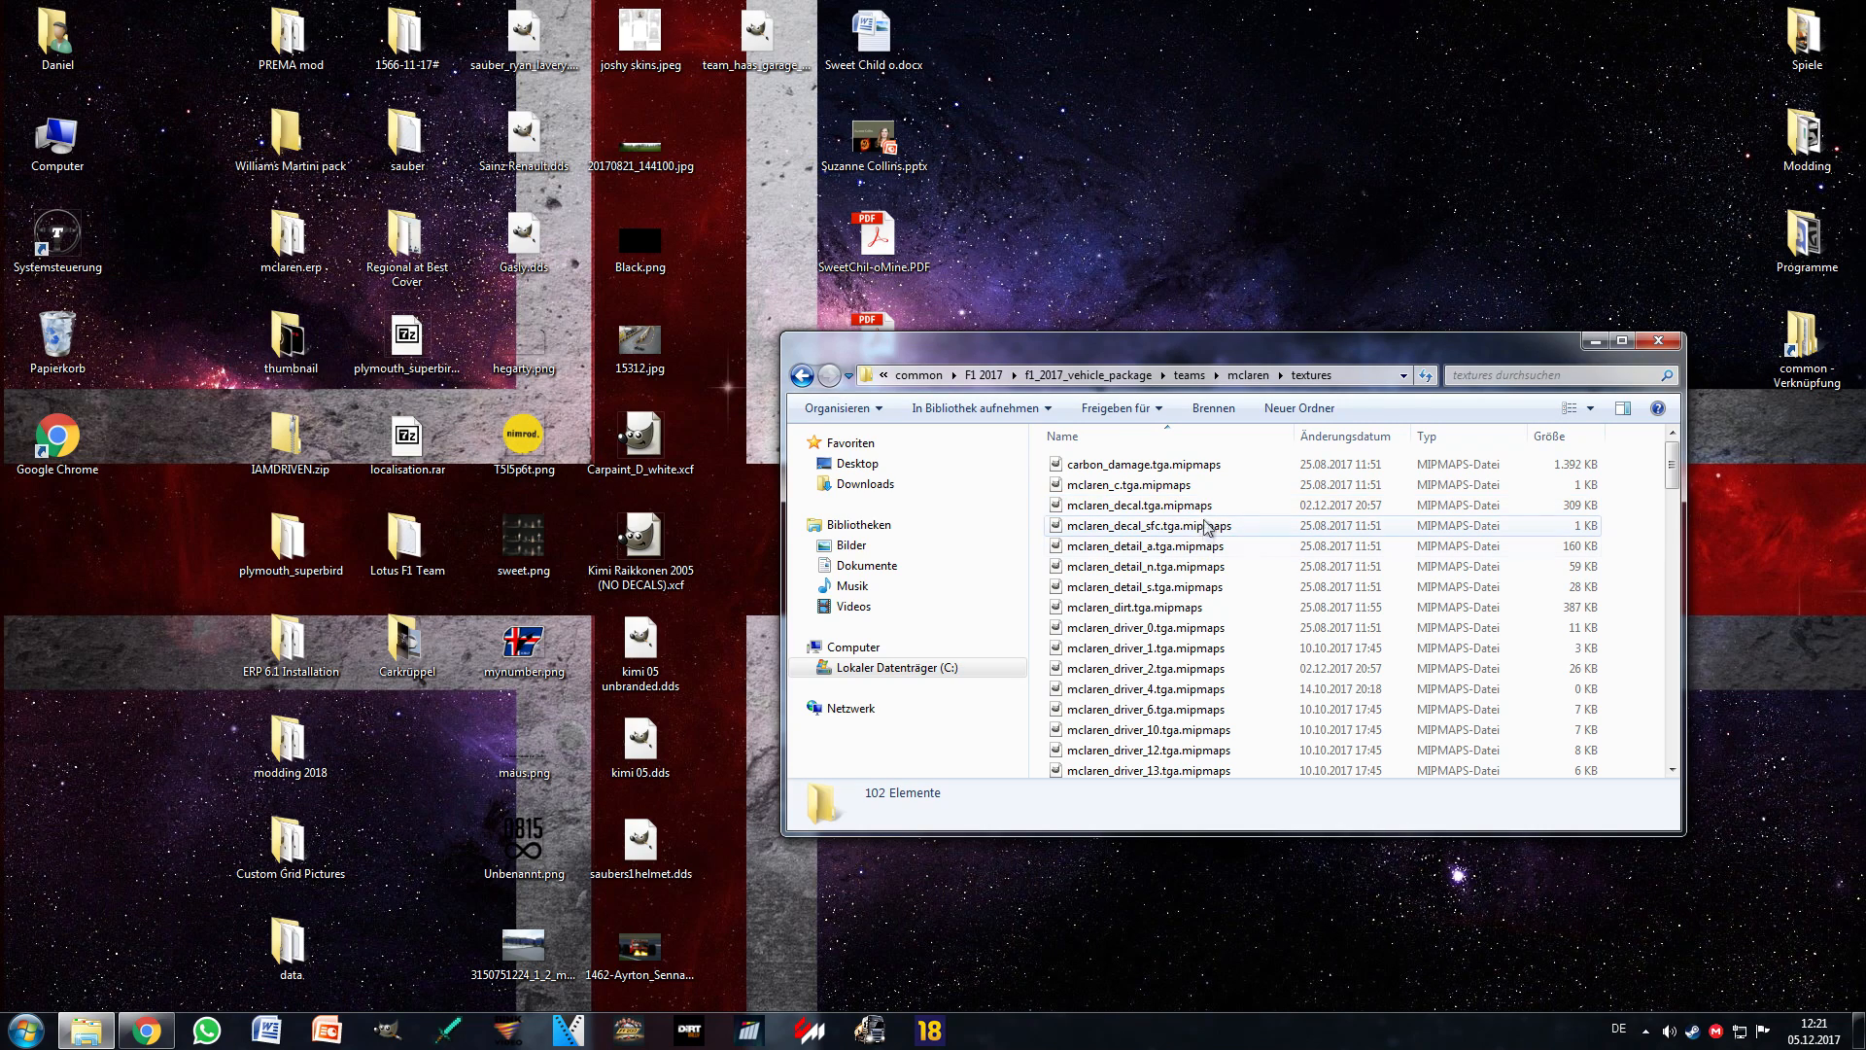
Step: Go back to the F1 2017 folder and open asset_groups\f1_2017_vehicle_package\teams\force_india\wep
{"action": "left_click", "coordinate": [987, 375]}
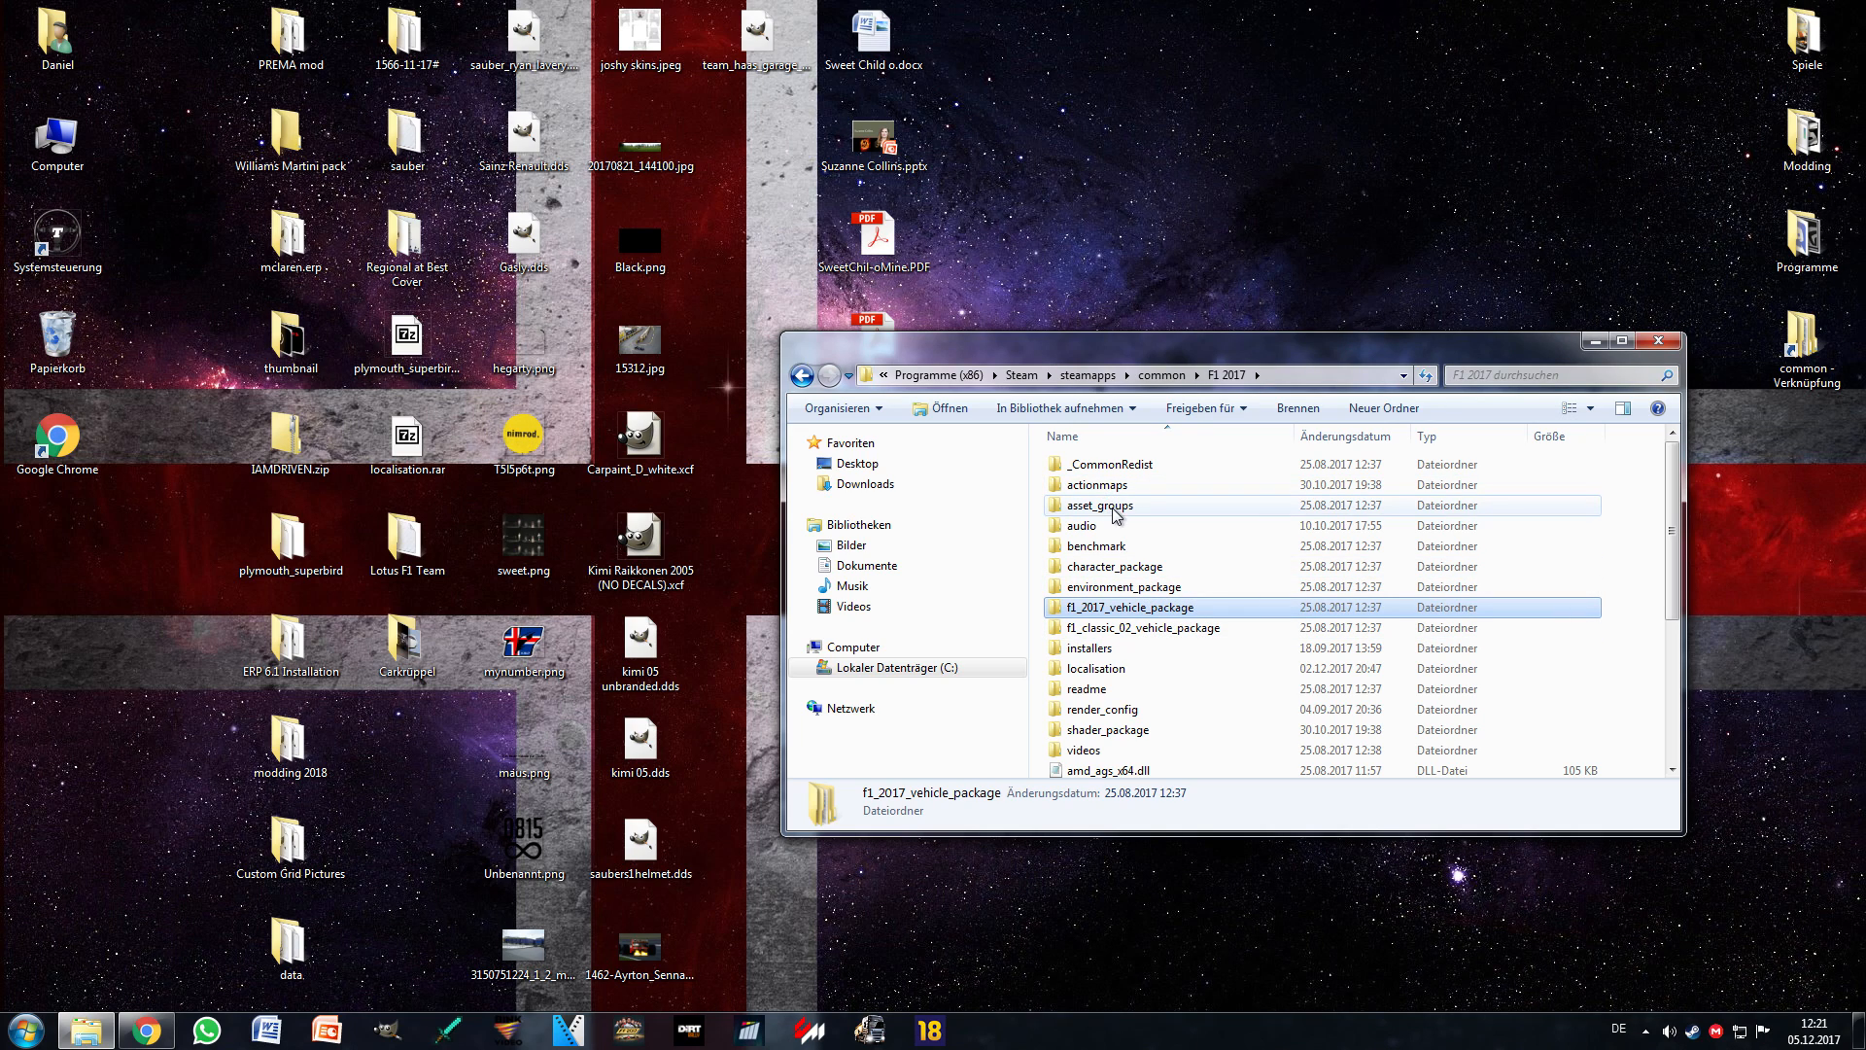
{"action": "double_click", "coordinate": [1145, 509]}
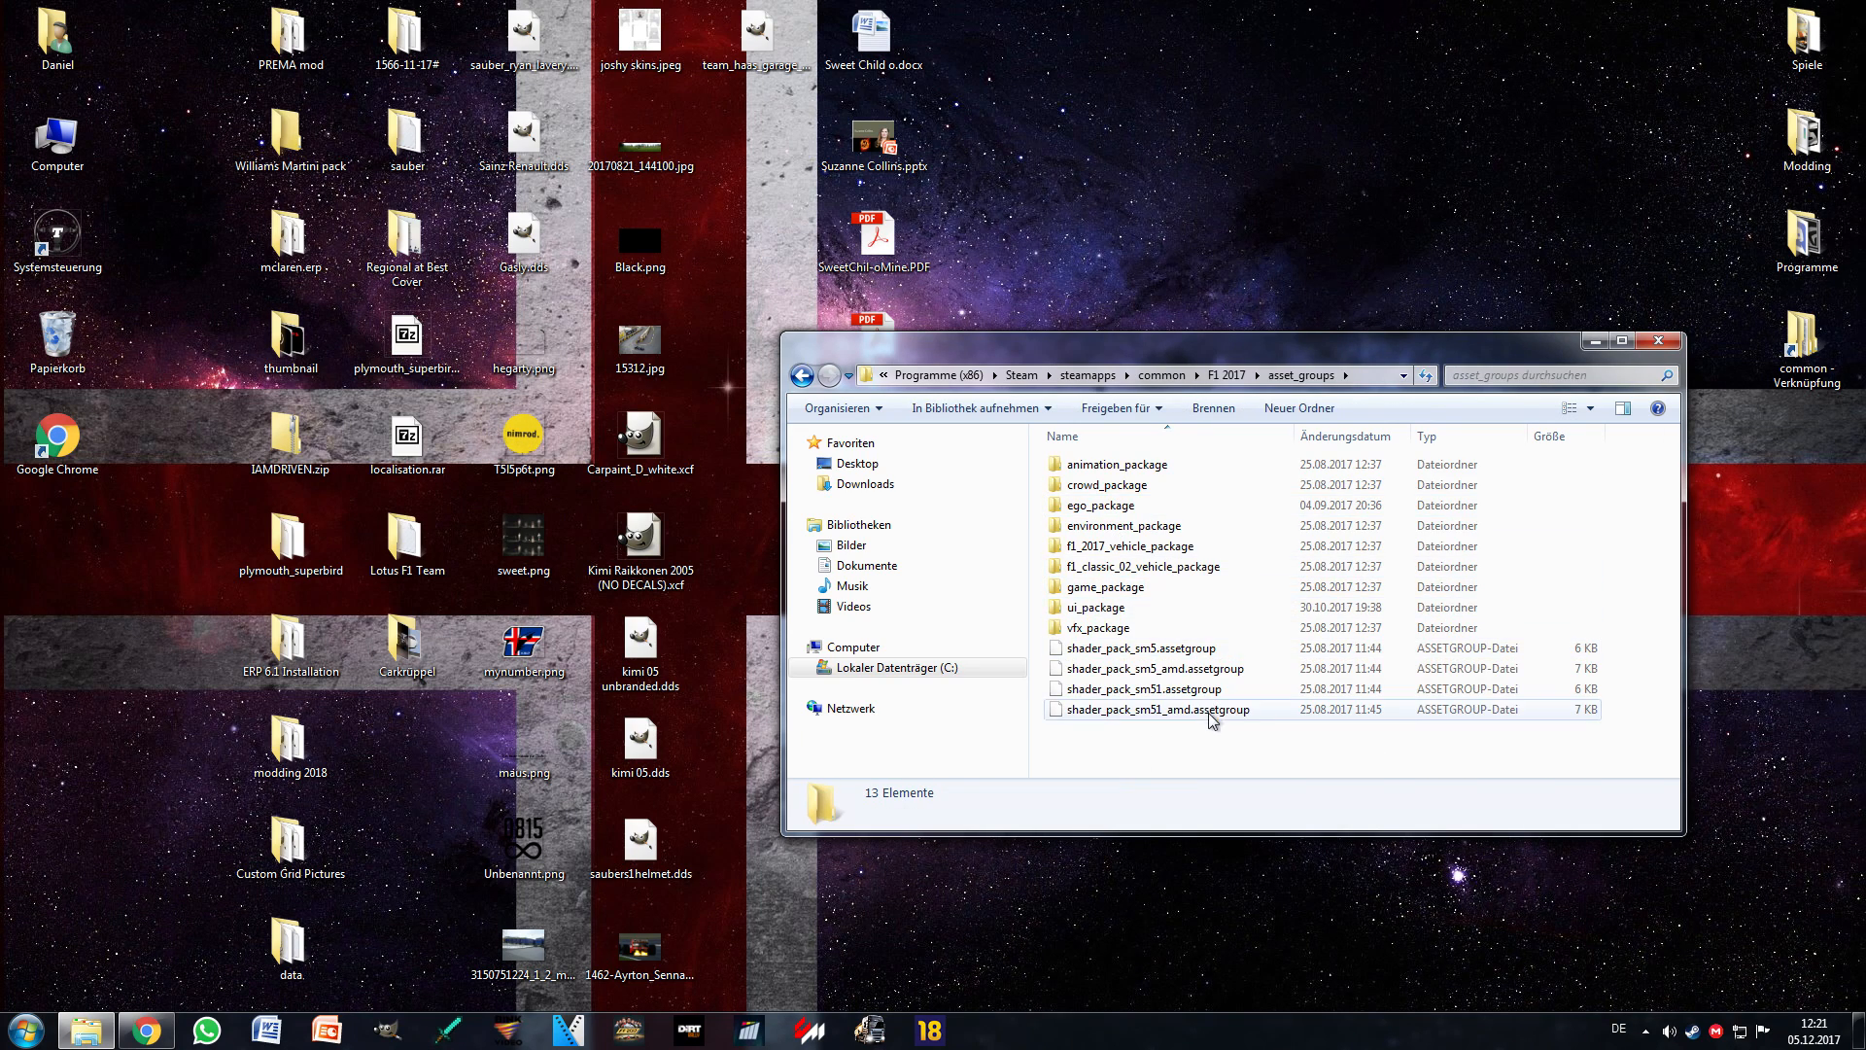
{"action": "double_click", "coordinate": [1203, 554]}
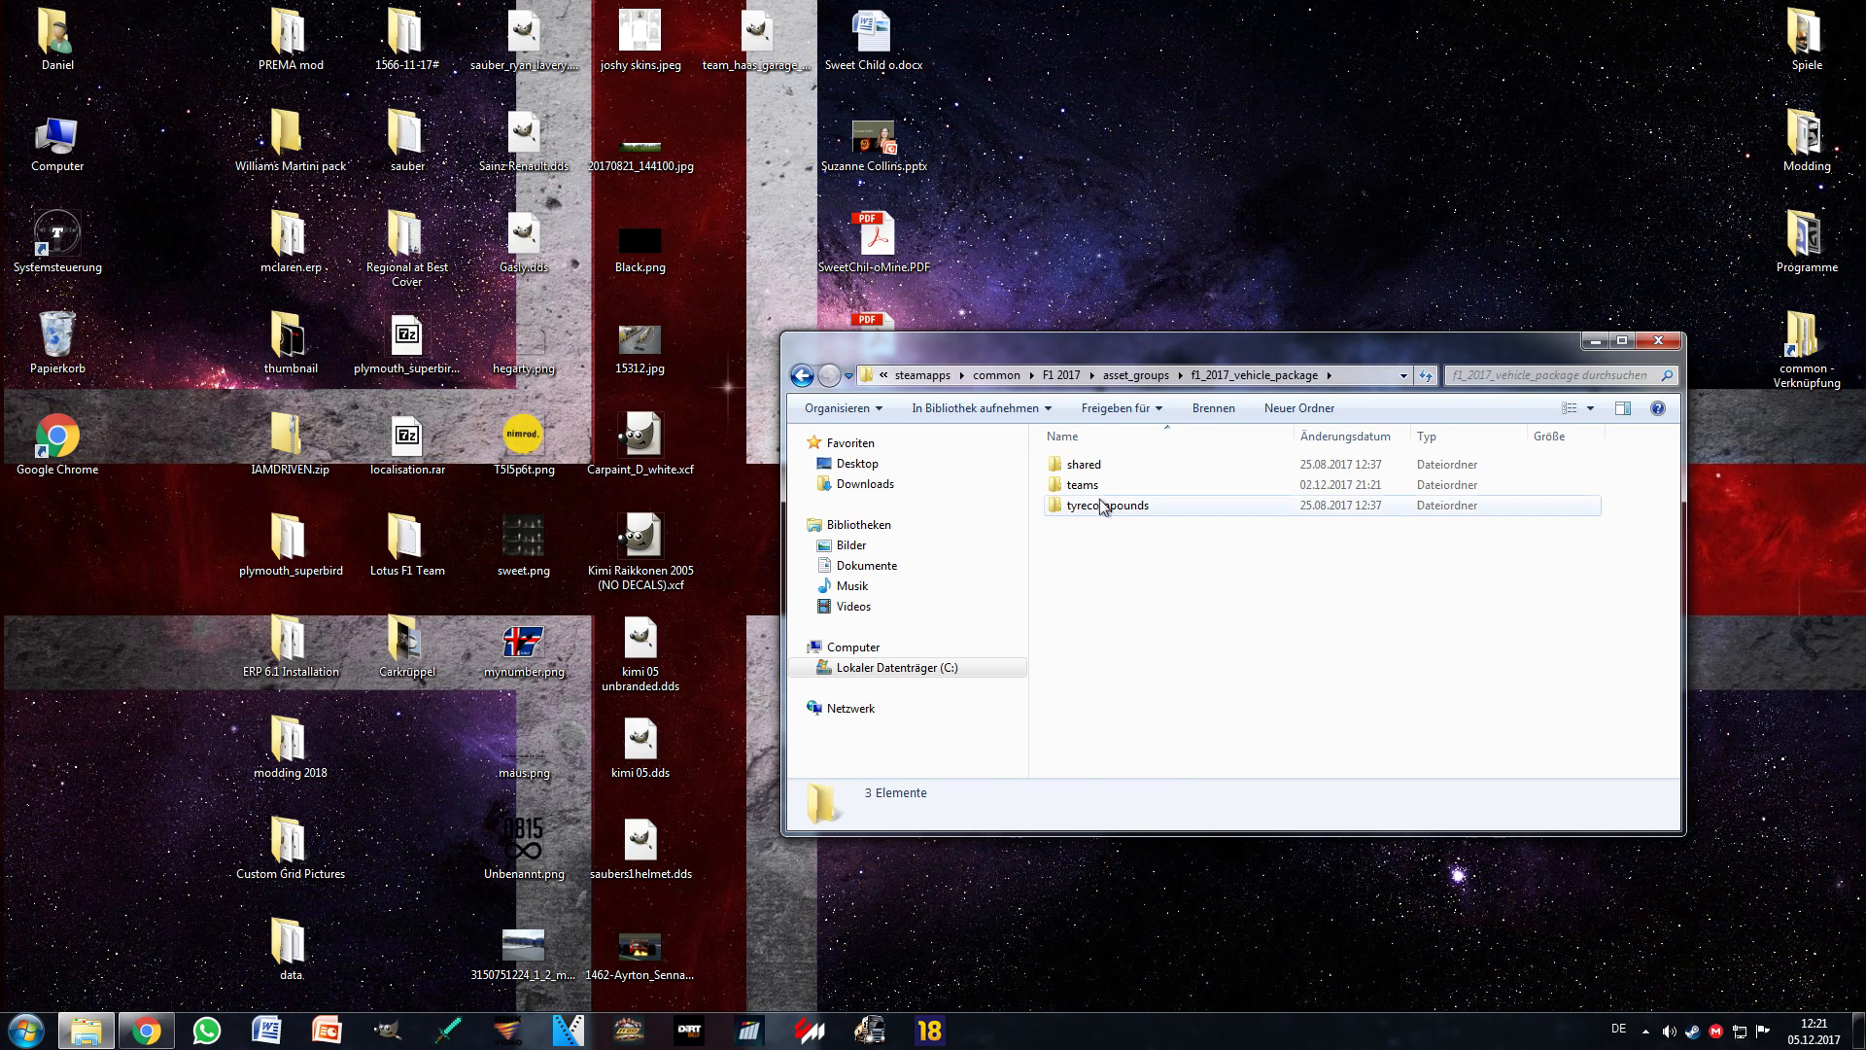
{"action": "double_click", "coordinate": [1117, 491]}
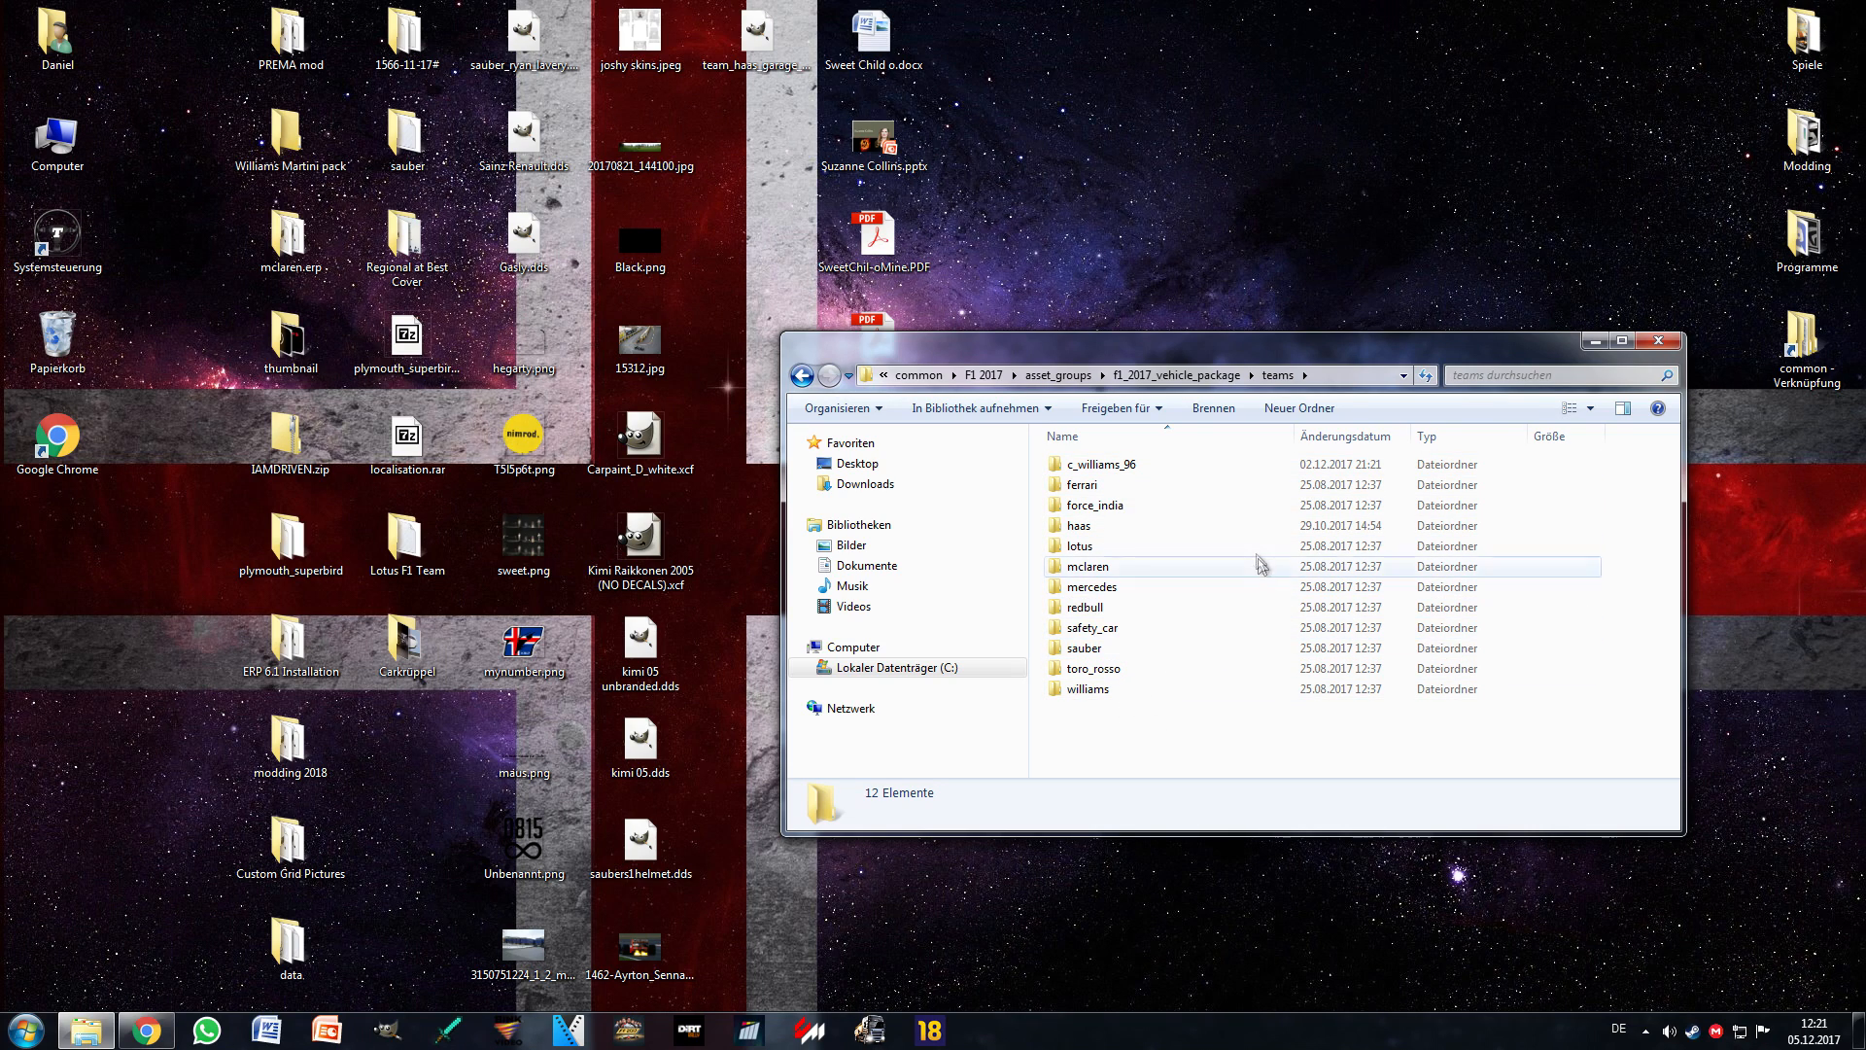
{"action": "double_click", "coordinate": [1122, 504]}
{"action": "double_click", "coordinate": [1119, 471]}
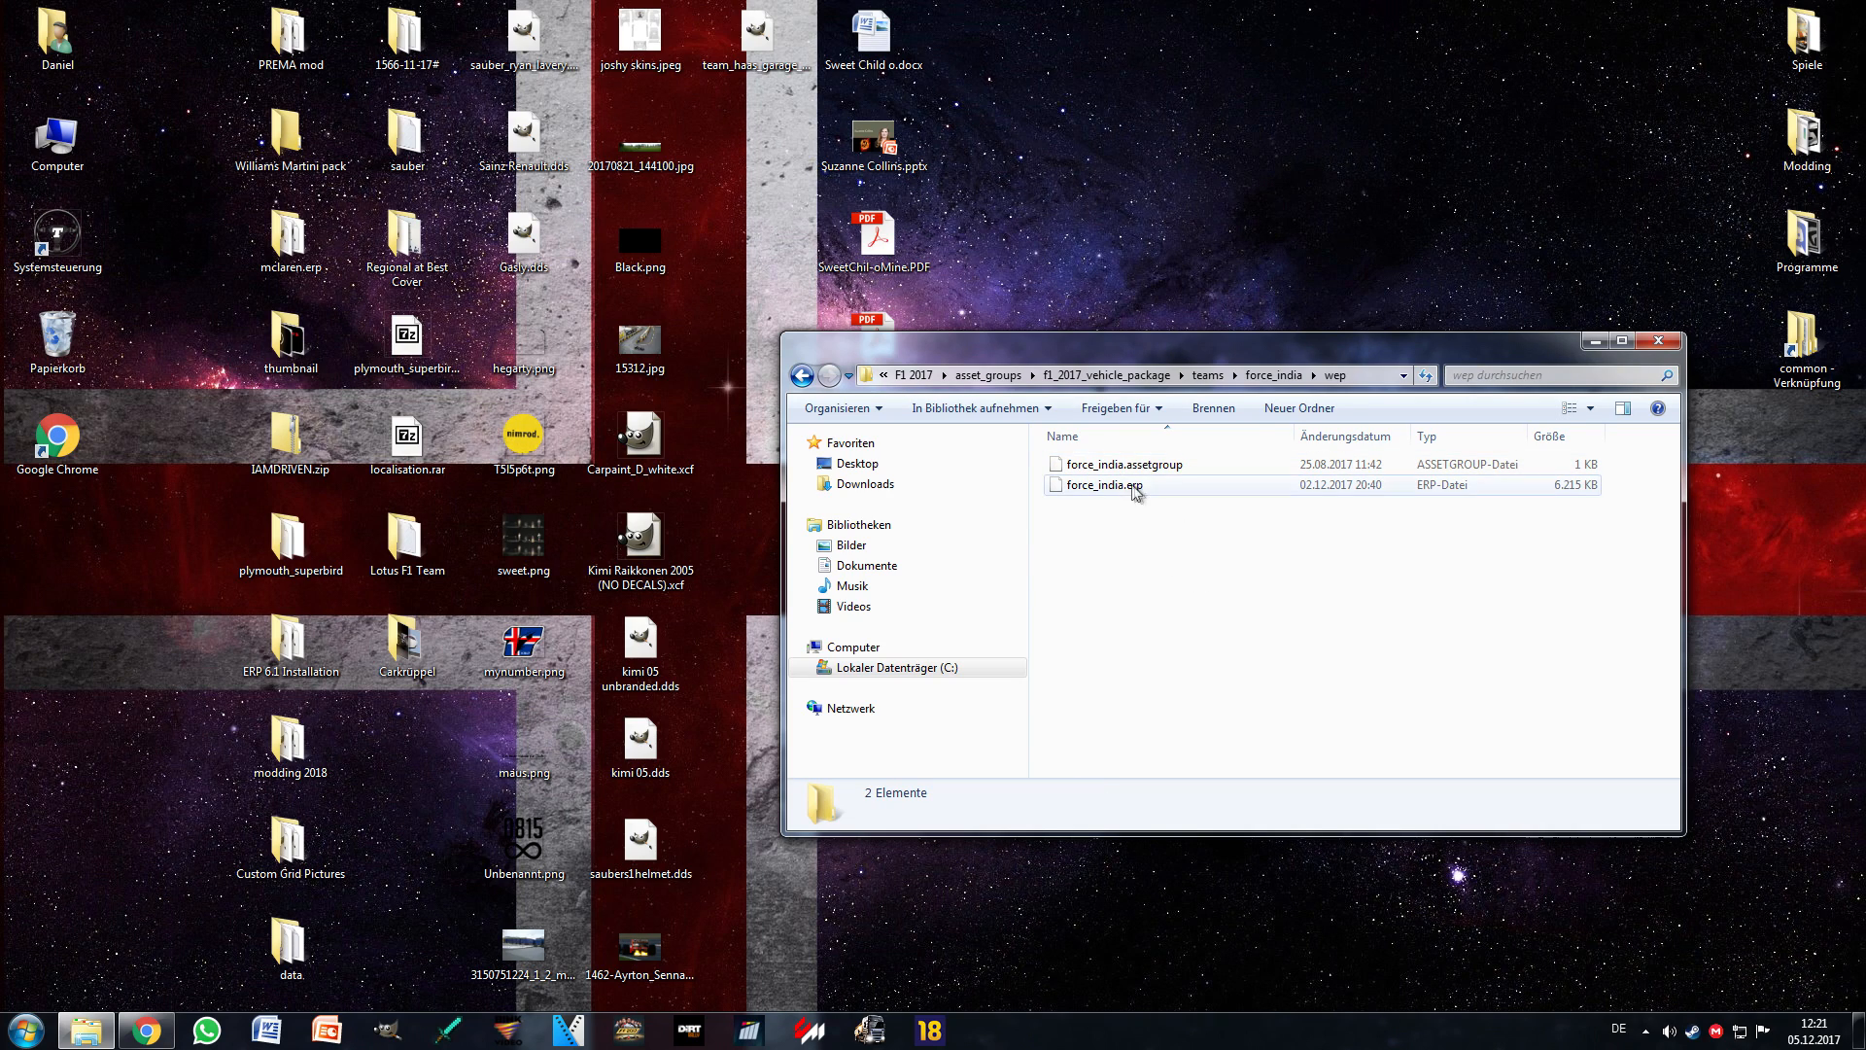
Step: Try to open force_india.erp and force_india.assetgroup directly, cancelling each program selection prompt
{"action": "left_click", "coordinate": [1133, 495]}
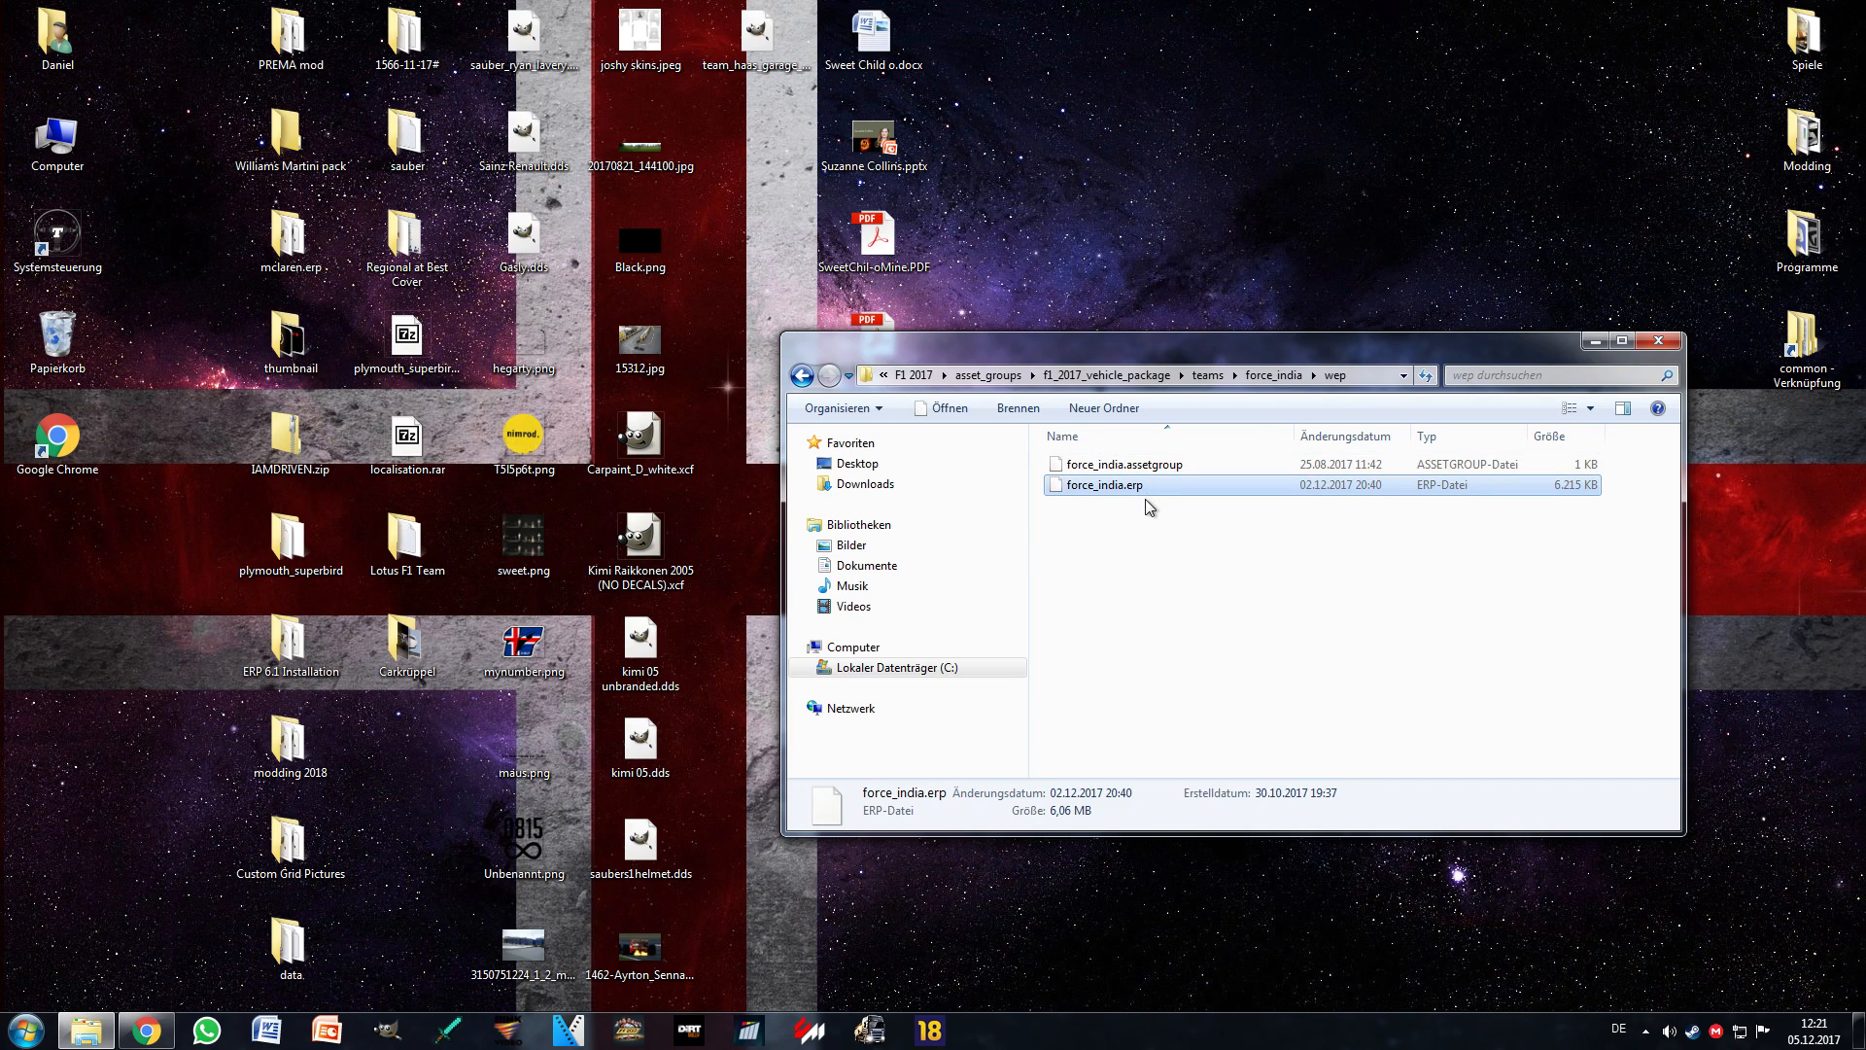
{"action": "left_click", "coordinate": [1151, 470]}
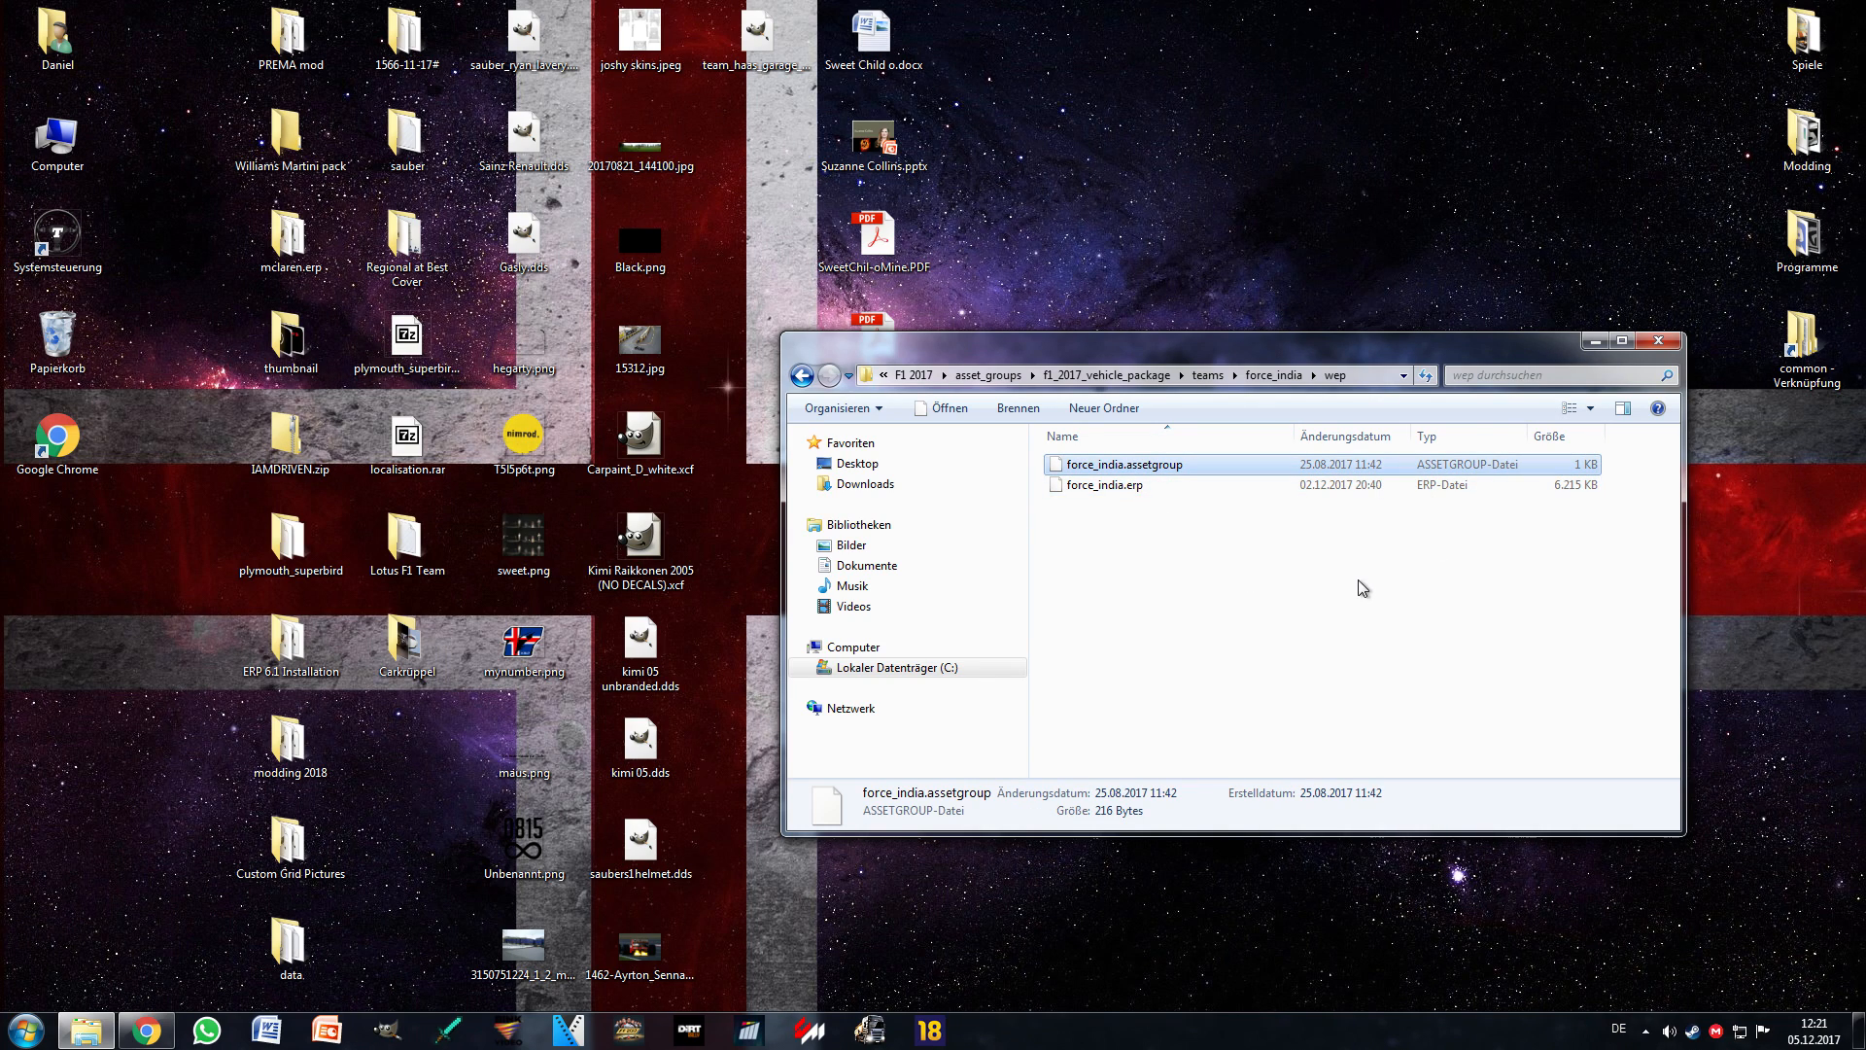
{"action": "double_click", "coordinate": [1215, 485]}
{"action": "left_click", "coordinate": [1074, 604]}
{"action": "double_click", "coordinate": [1125, 464]}
{"action": "left_click", "coordinate": [1069, 602]}
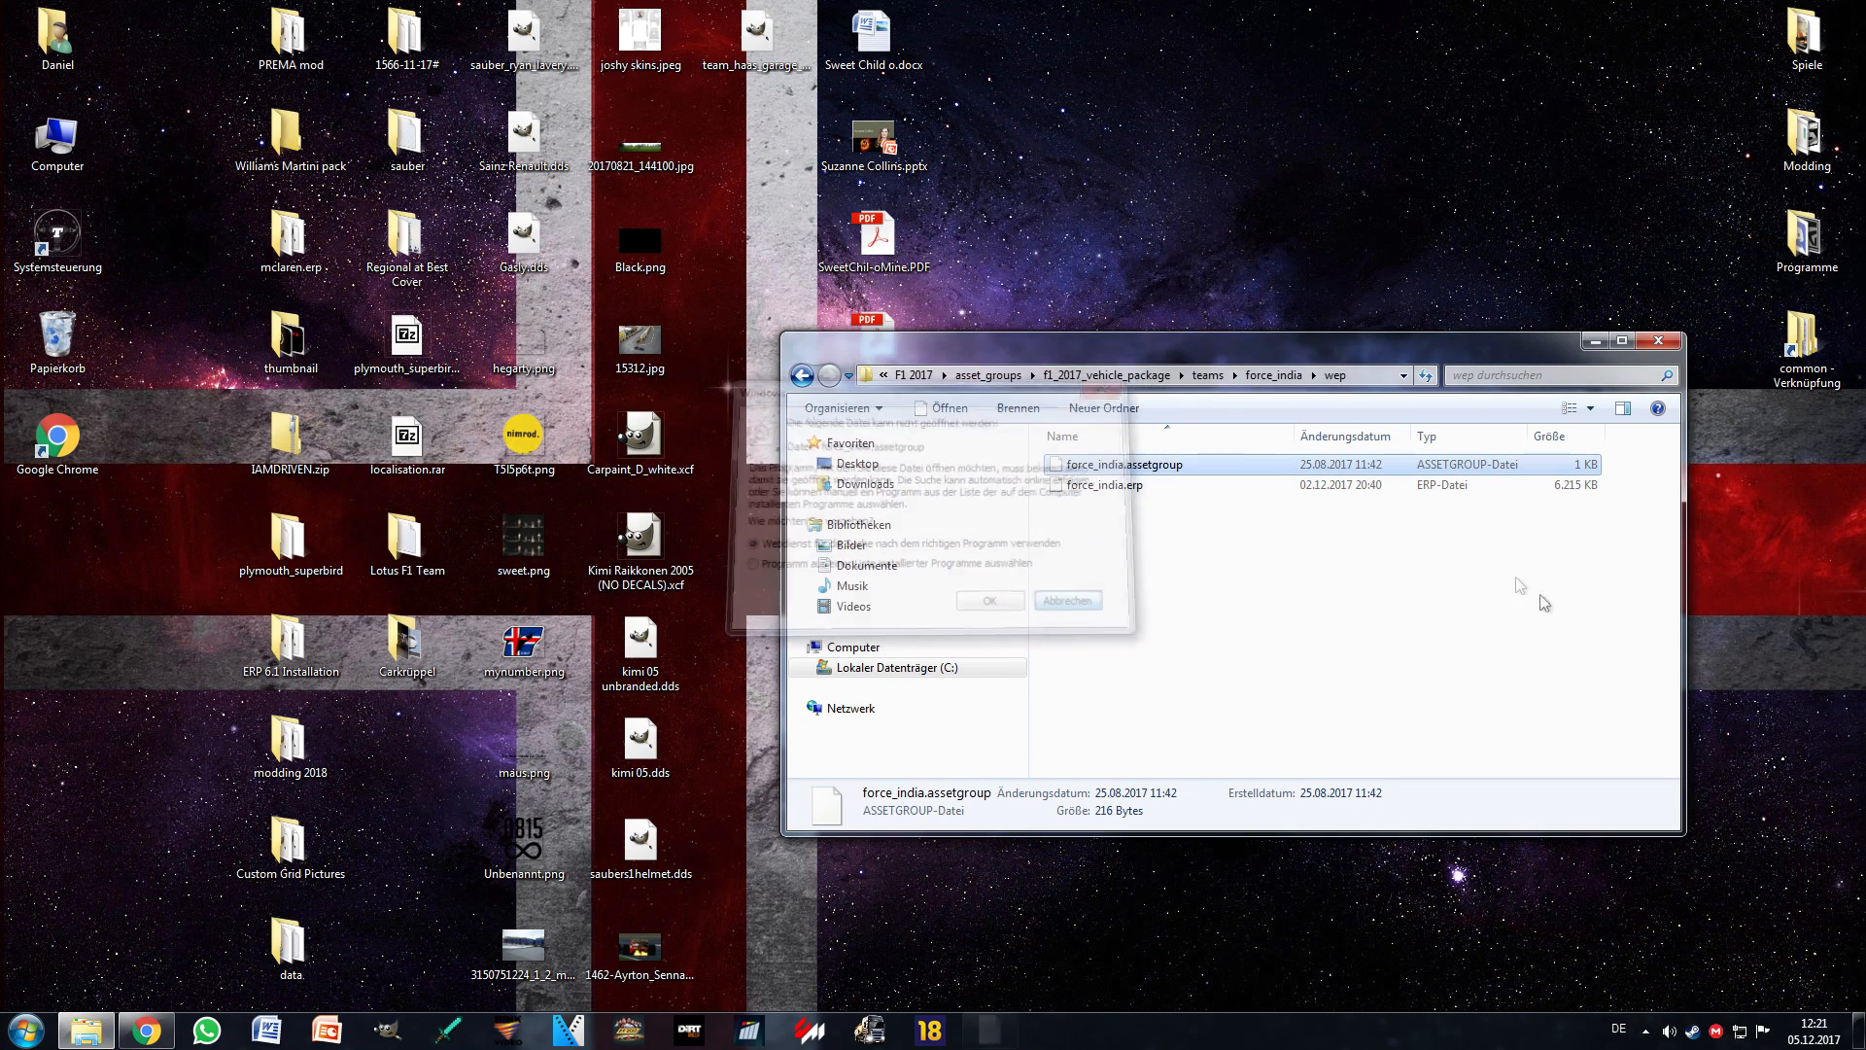
Step: Switch to Chrome, look over the Ego ERP Archiver download page, and minimize the browser
{"action": "left_click", "coordinate": [146, 1030]}
{"action": "left_click_drag", "start_coordinate": [488, 133], "coordinate": [704, 133]}
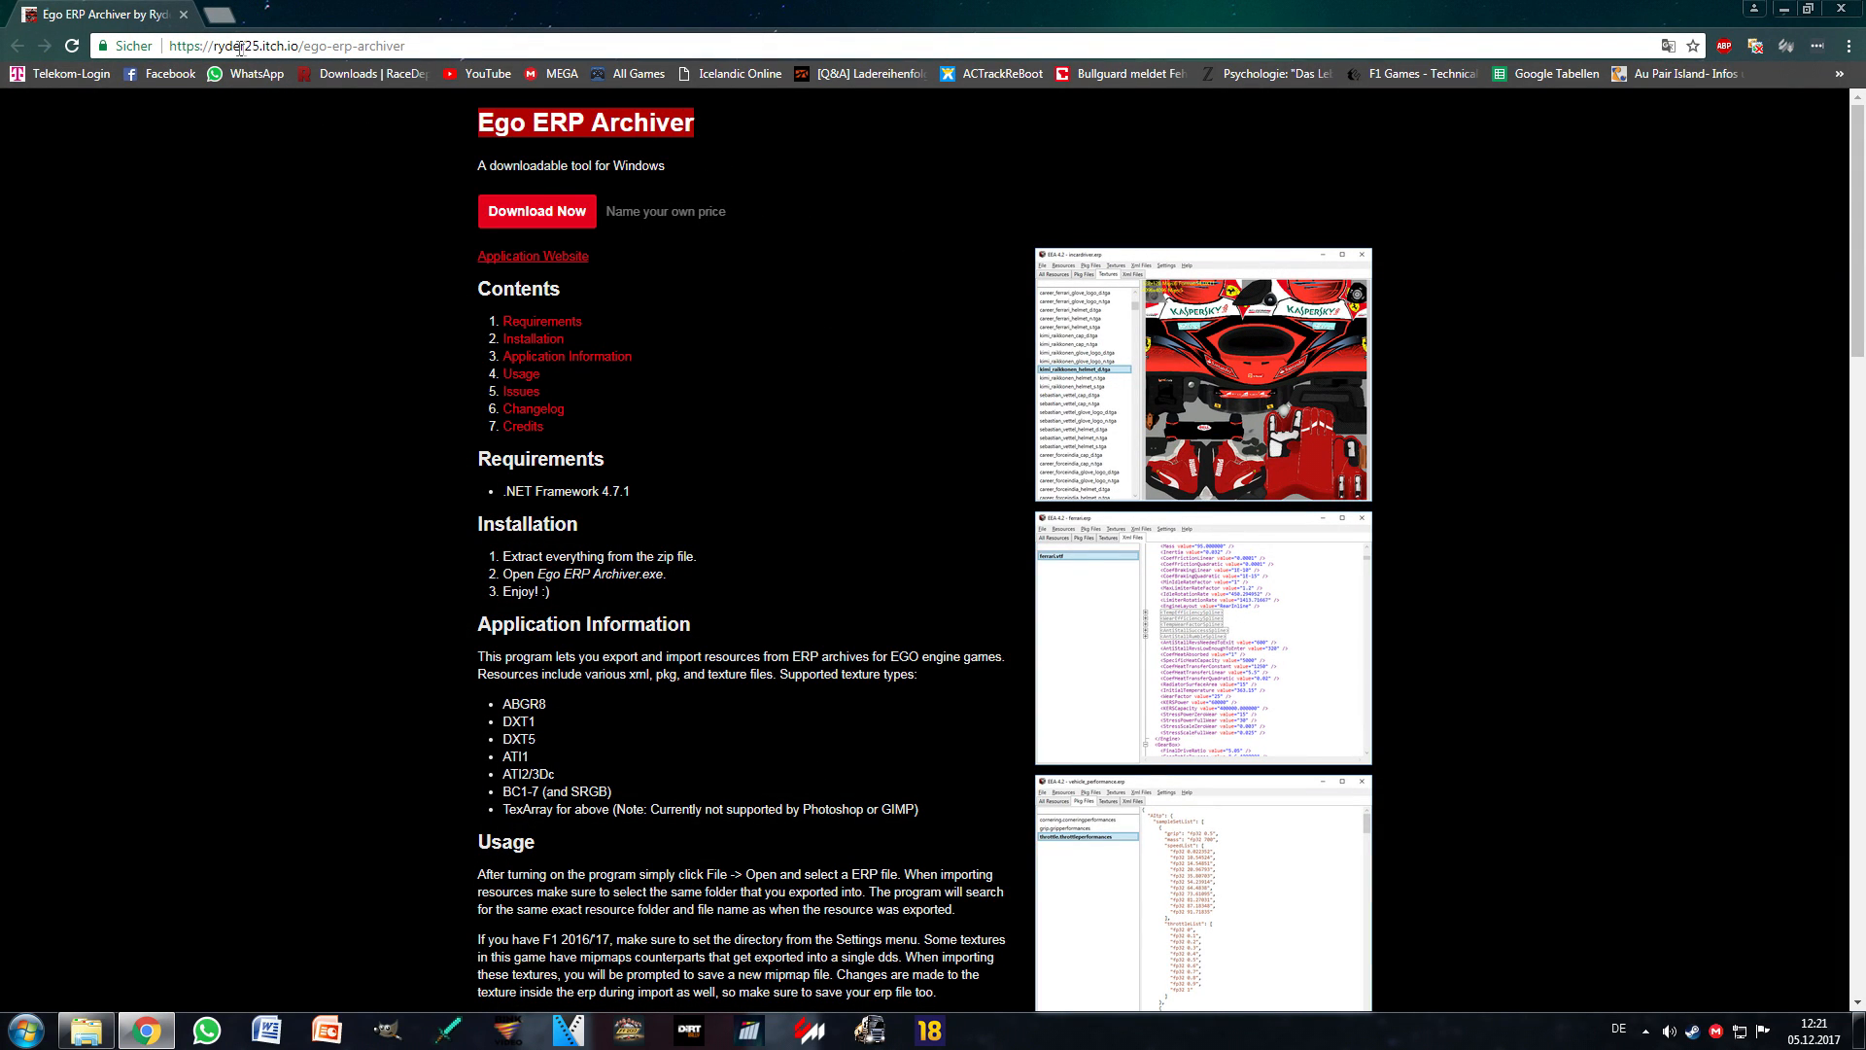
{"action": "left_click", "coordinate": [856, 350]}
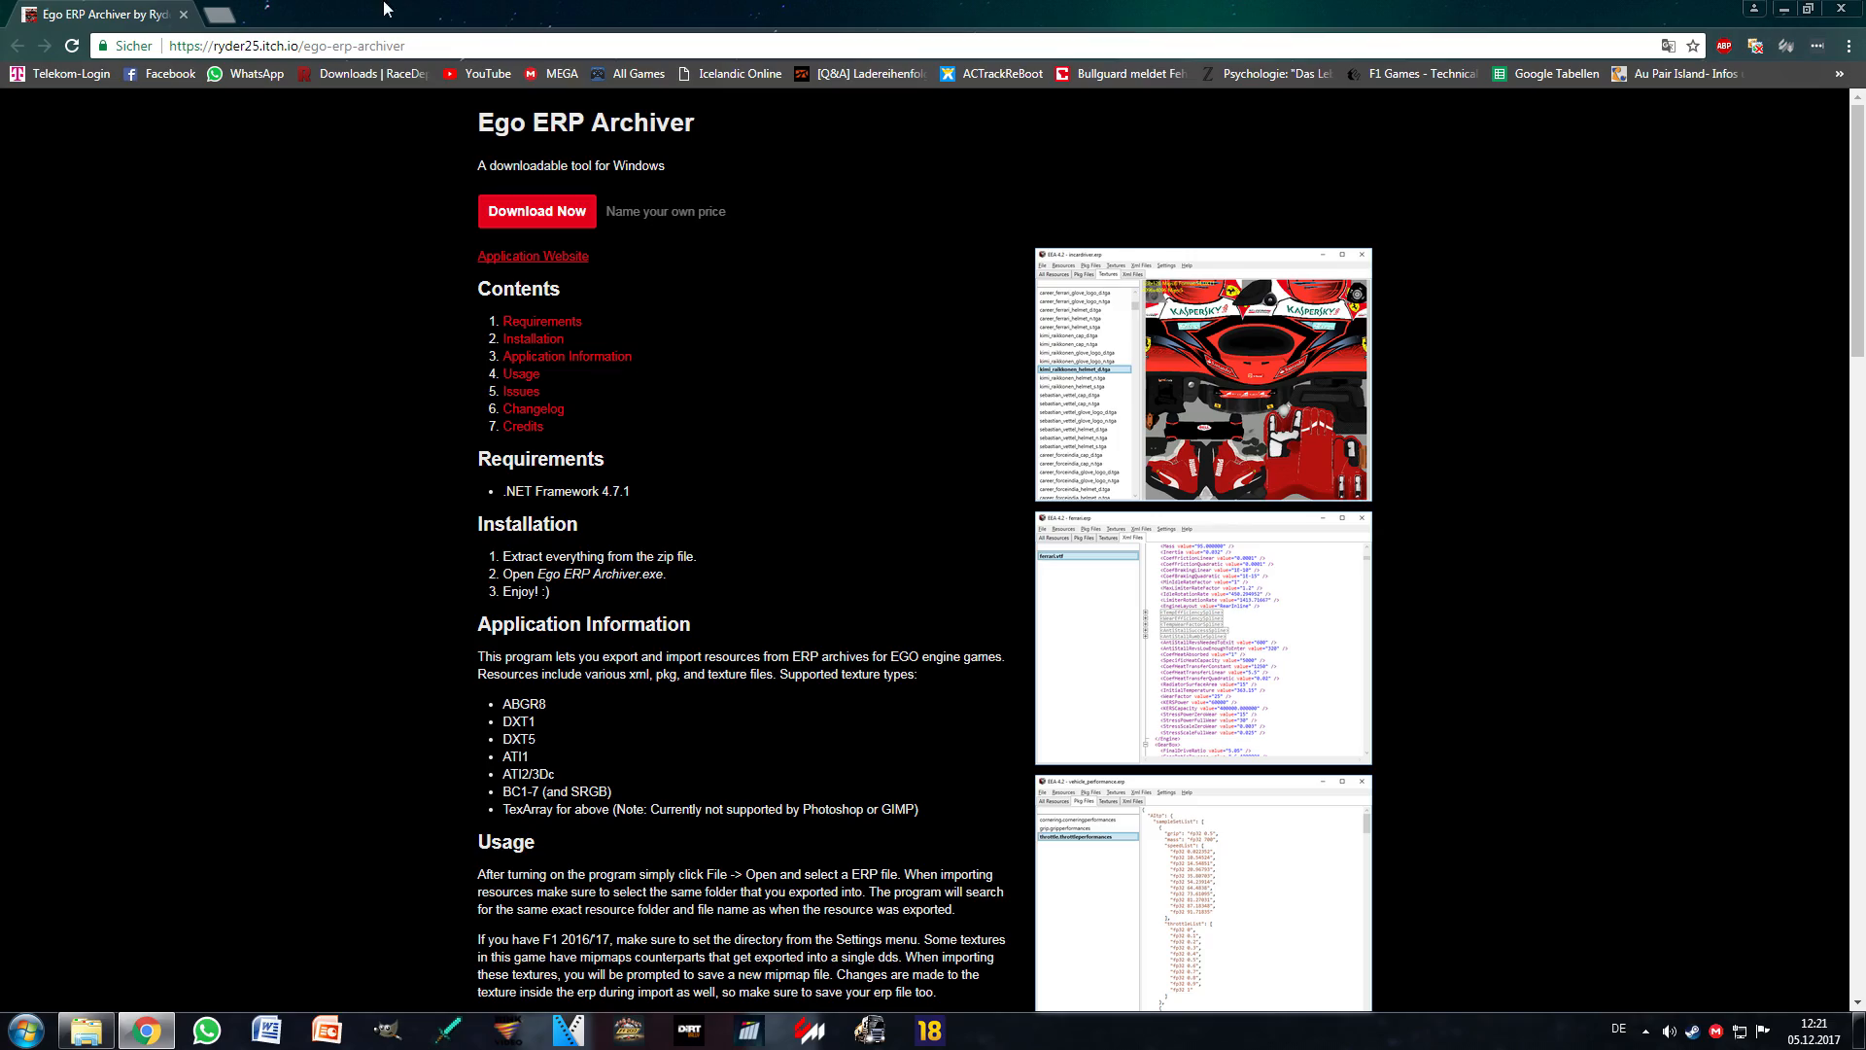
{"action": "scroll", "coordinate": [836, 418], "scroll_direction": "down", "scroll_amount": 5}
{"action": "scroll", "coordinate": [775, 404], "scroll_direction": "up", "scroll_amount": 5}
{"action": "left_click", "coordinate": [1785, 9]}
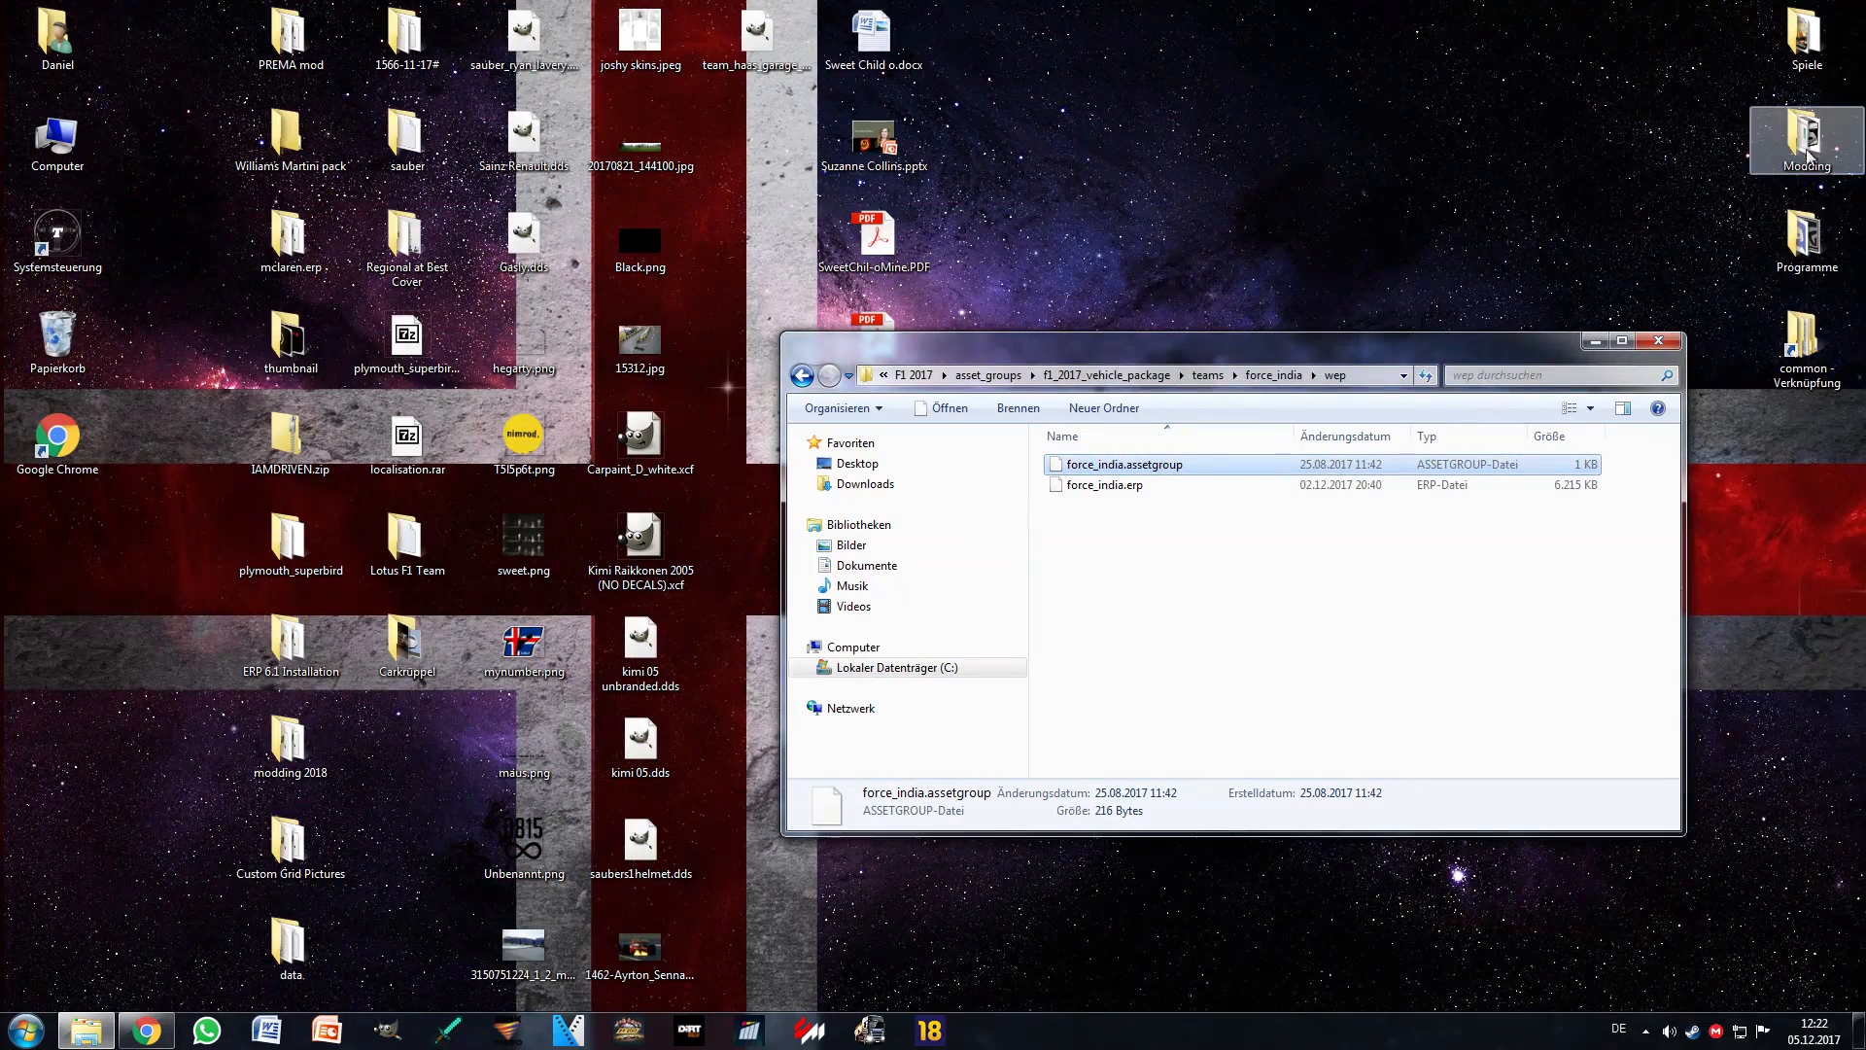
Step: Launch Ego ERP Archiver.exe from the Modding folder and arrange its window beside the force_india wep folder window
{"action": "double_click", "coordinate": [1849, 127]}
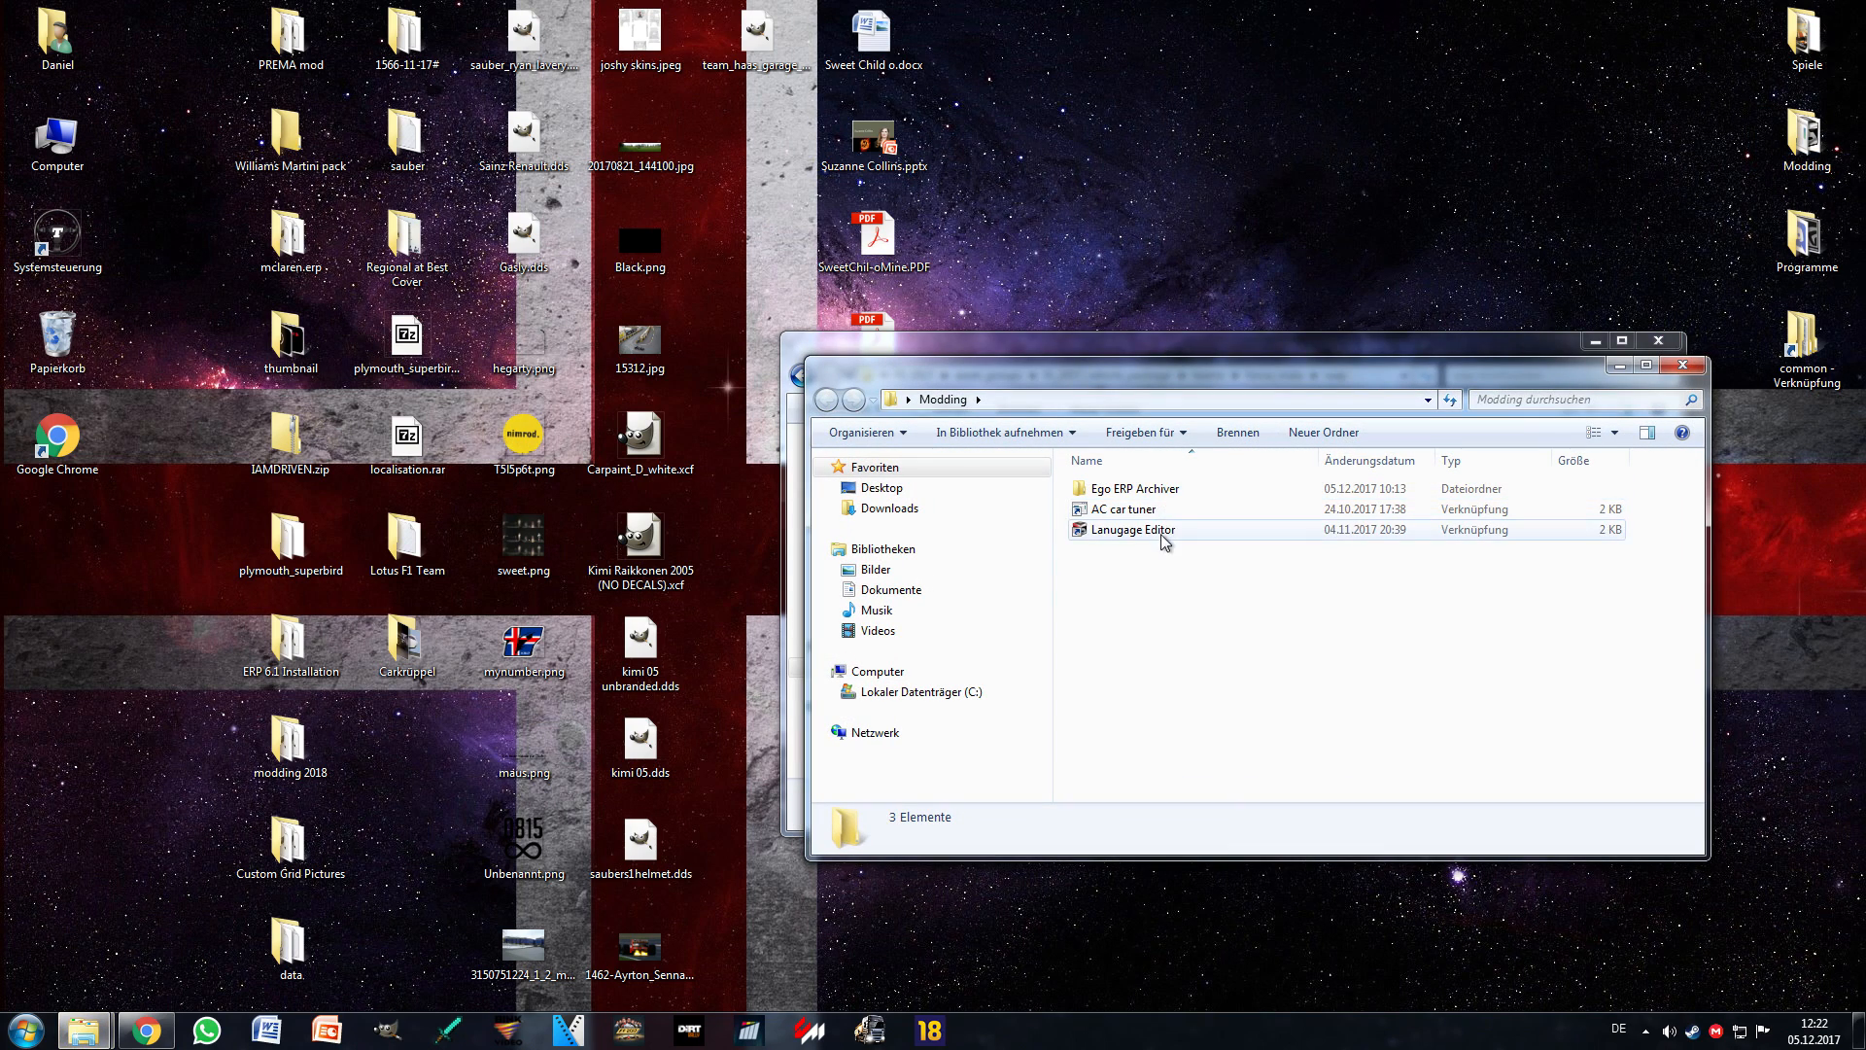
{"action": "double_click", "coordinate": [1147, 493]}
{"action": "left_click", "coordinate": [1147, 511]}
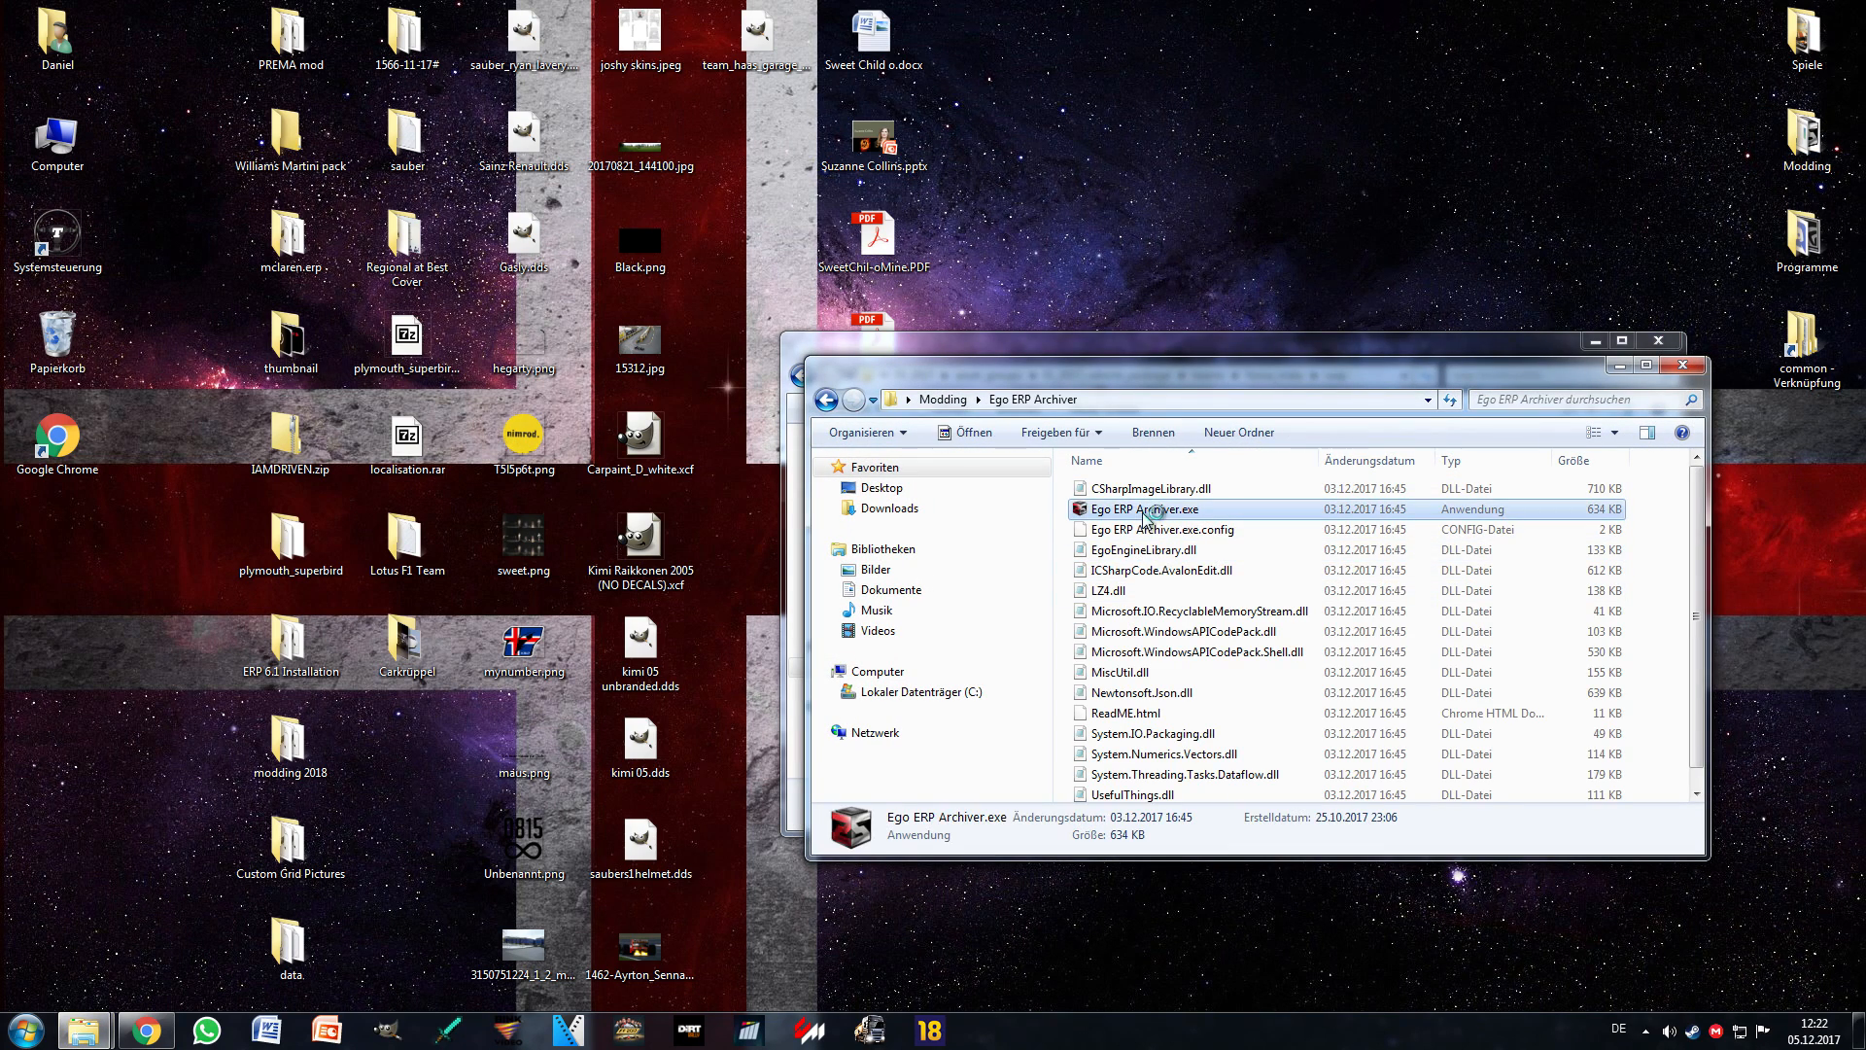
{"action": "left_click", "coordinate": [1682, 365]}
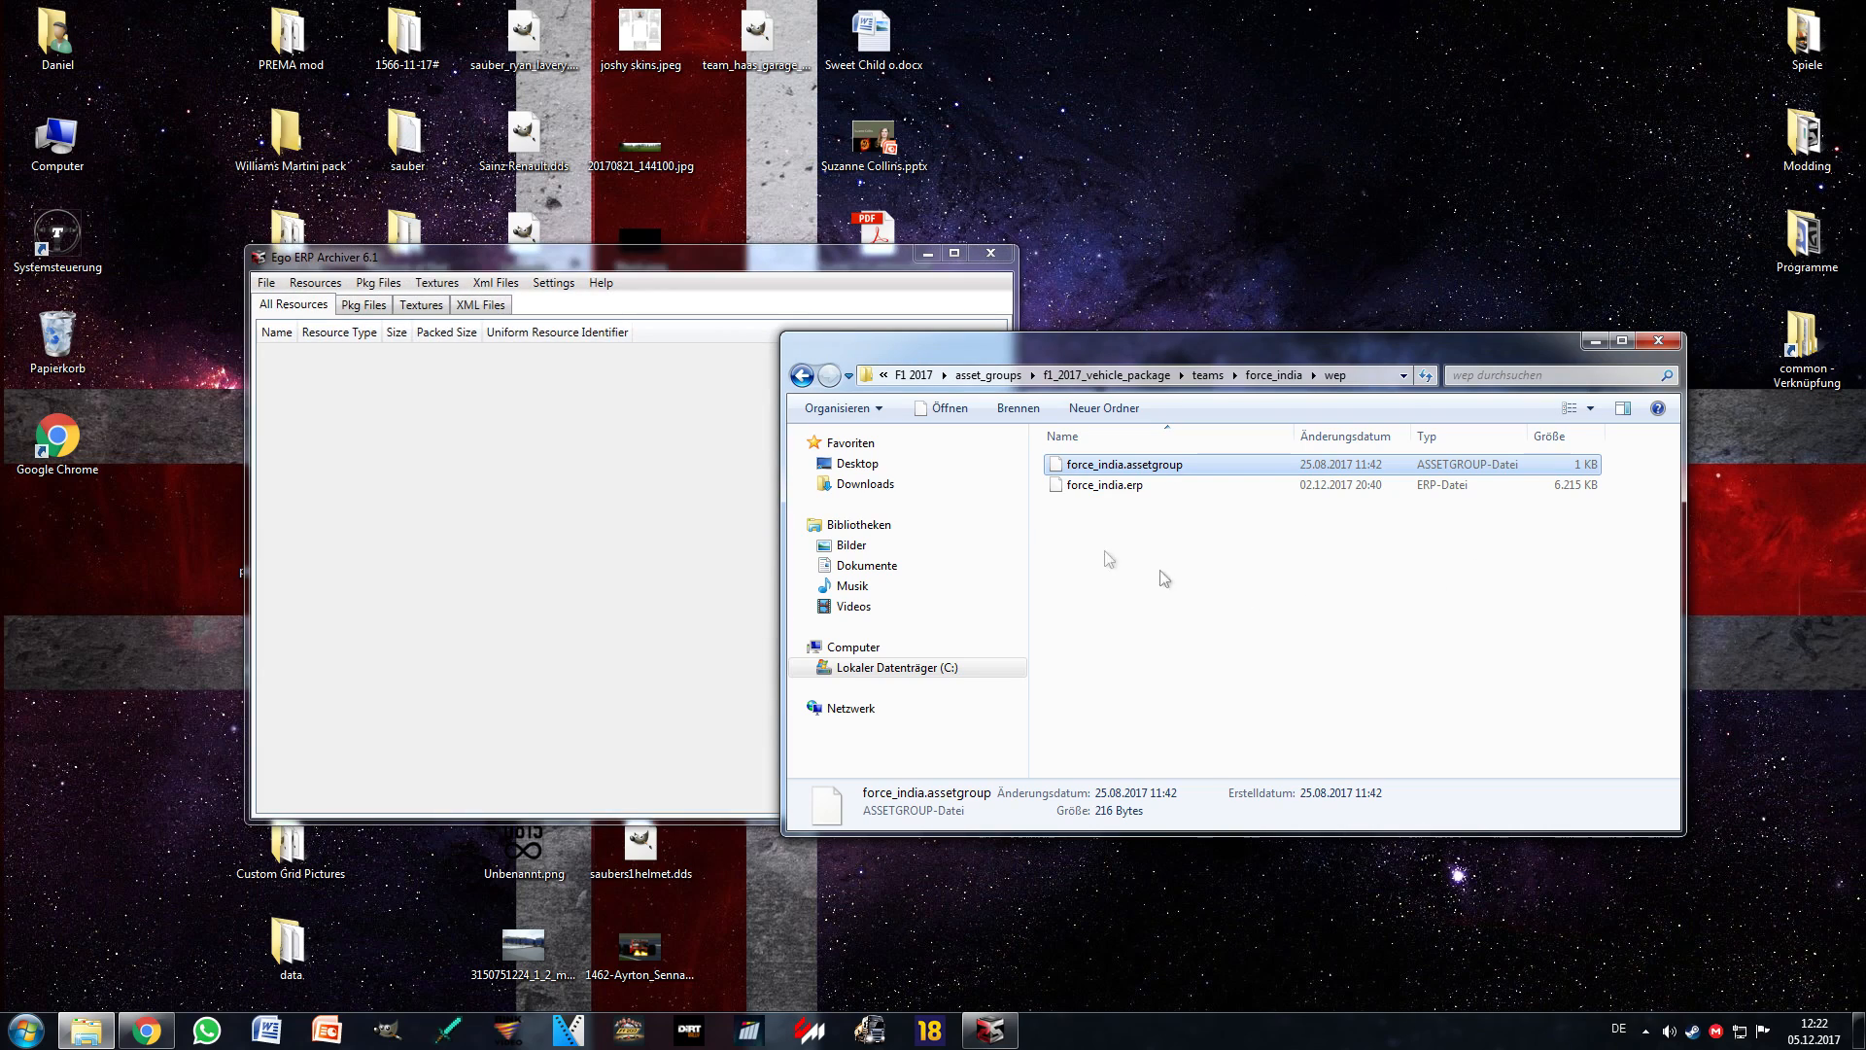
{"action": "left_click_drag", "start_coordinate": [541, 263], "coordinate": [0, 348]}
{"action": "left_click_drag", "start_coordinate": [1166, 340], "coordinate": [1369, 317]}
Step: Open force_india.erp from F1 2017\asset_groups\f1_2017_vehicle_package\teams\force_india\wep in the archiver
{"action": "left_click", "coordinate": [23, 40]}
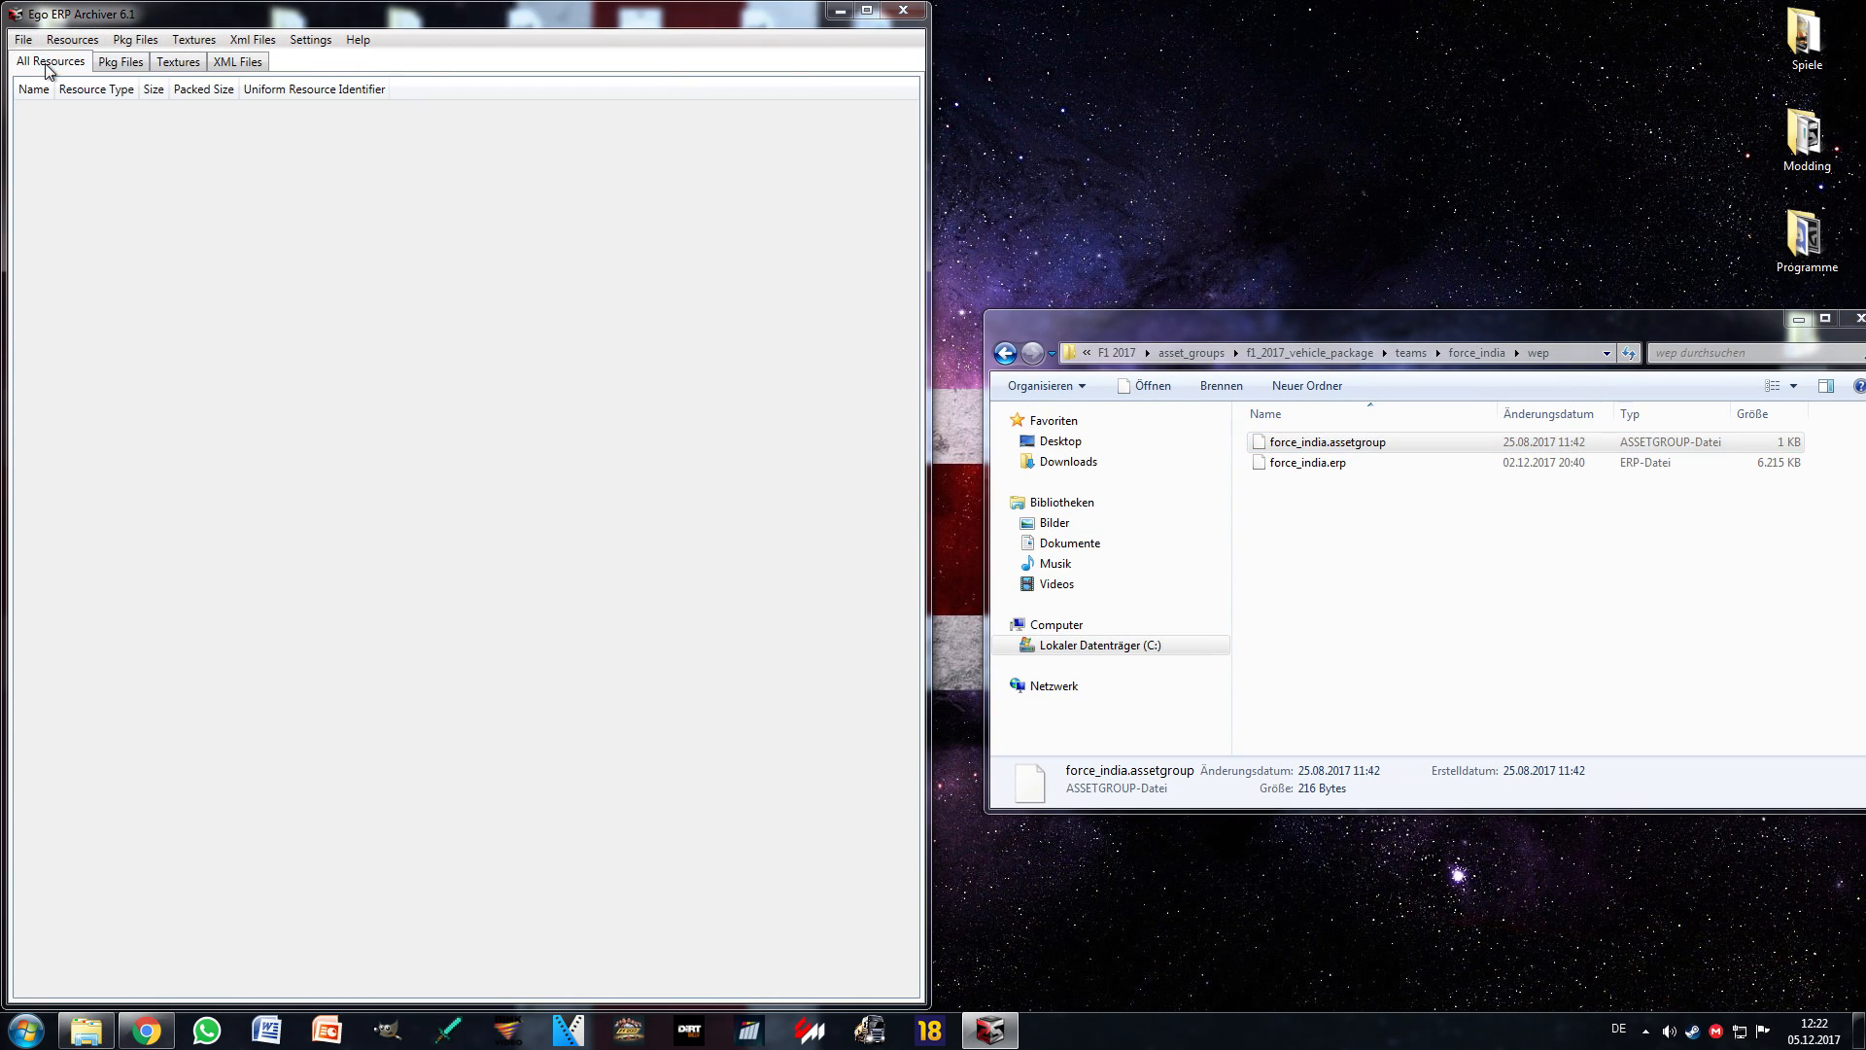
{"action": "left_click", "coordinate": [49, 61]}
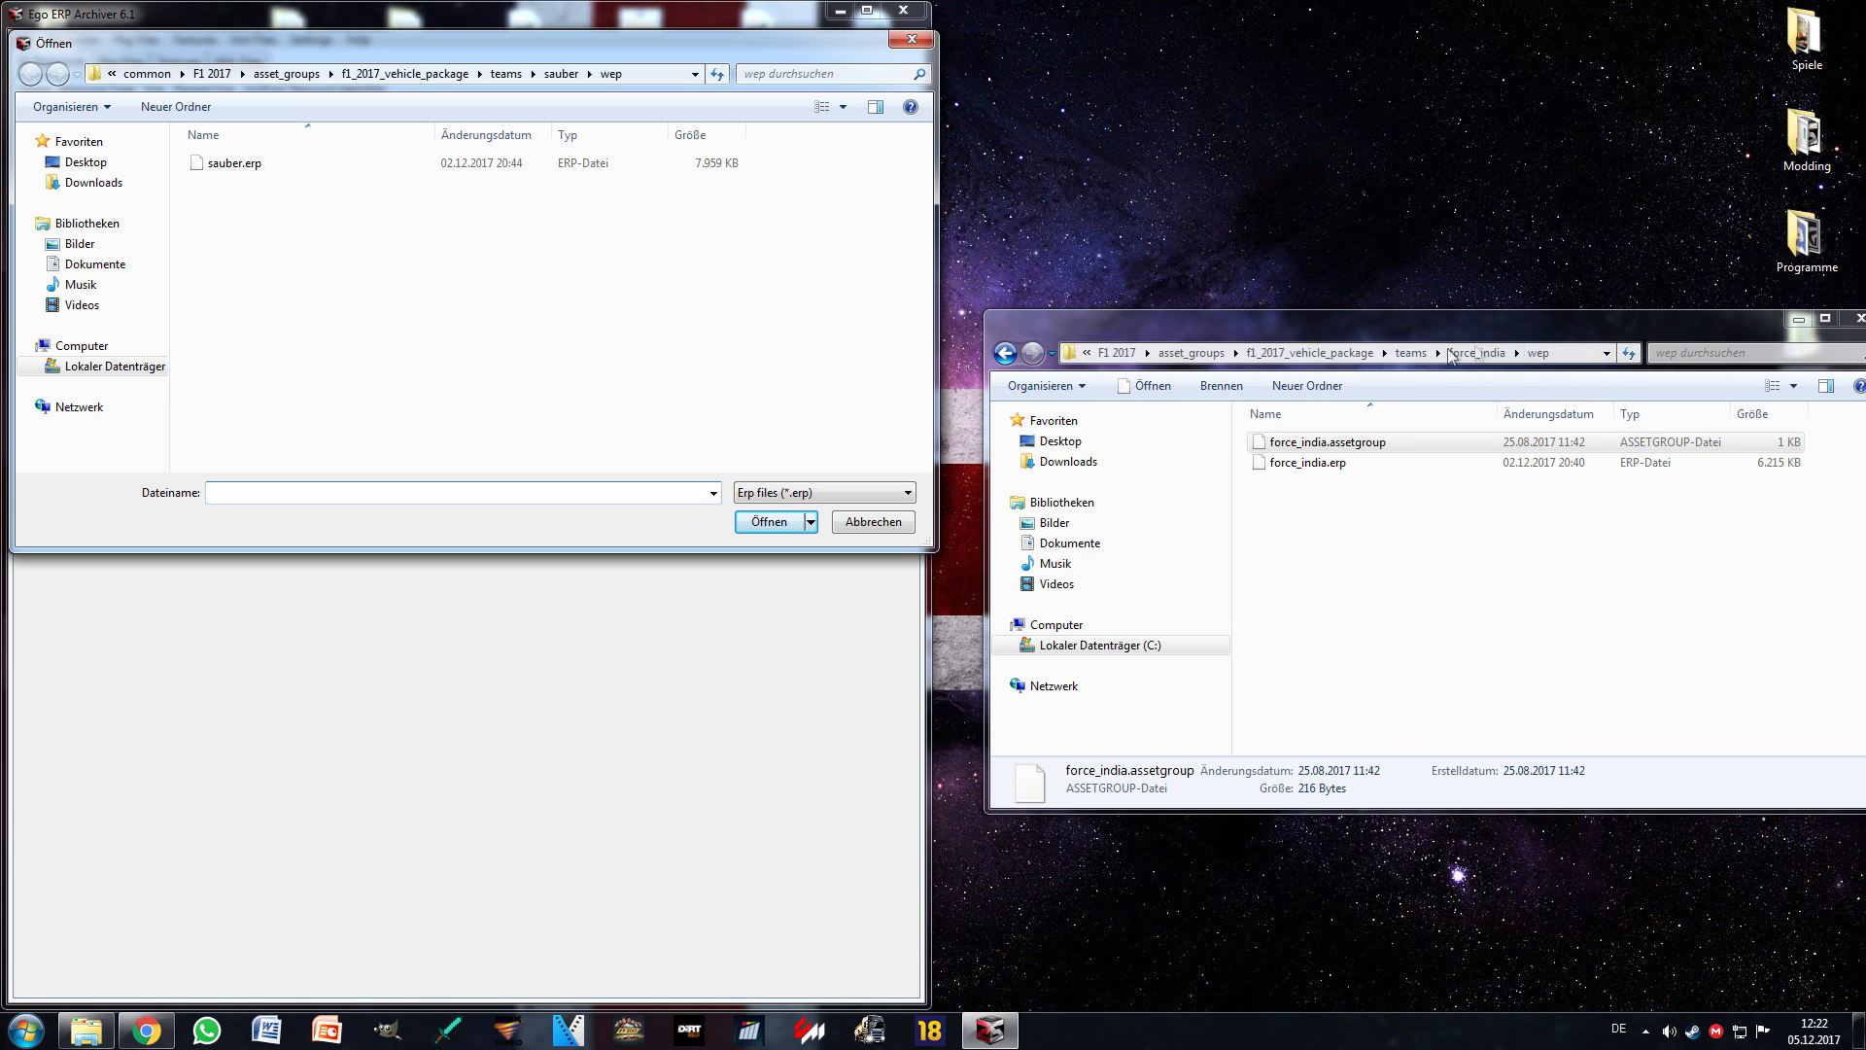
{"action": "left_click", "coordinate": [212, 75]}
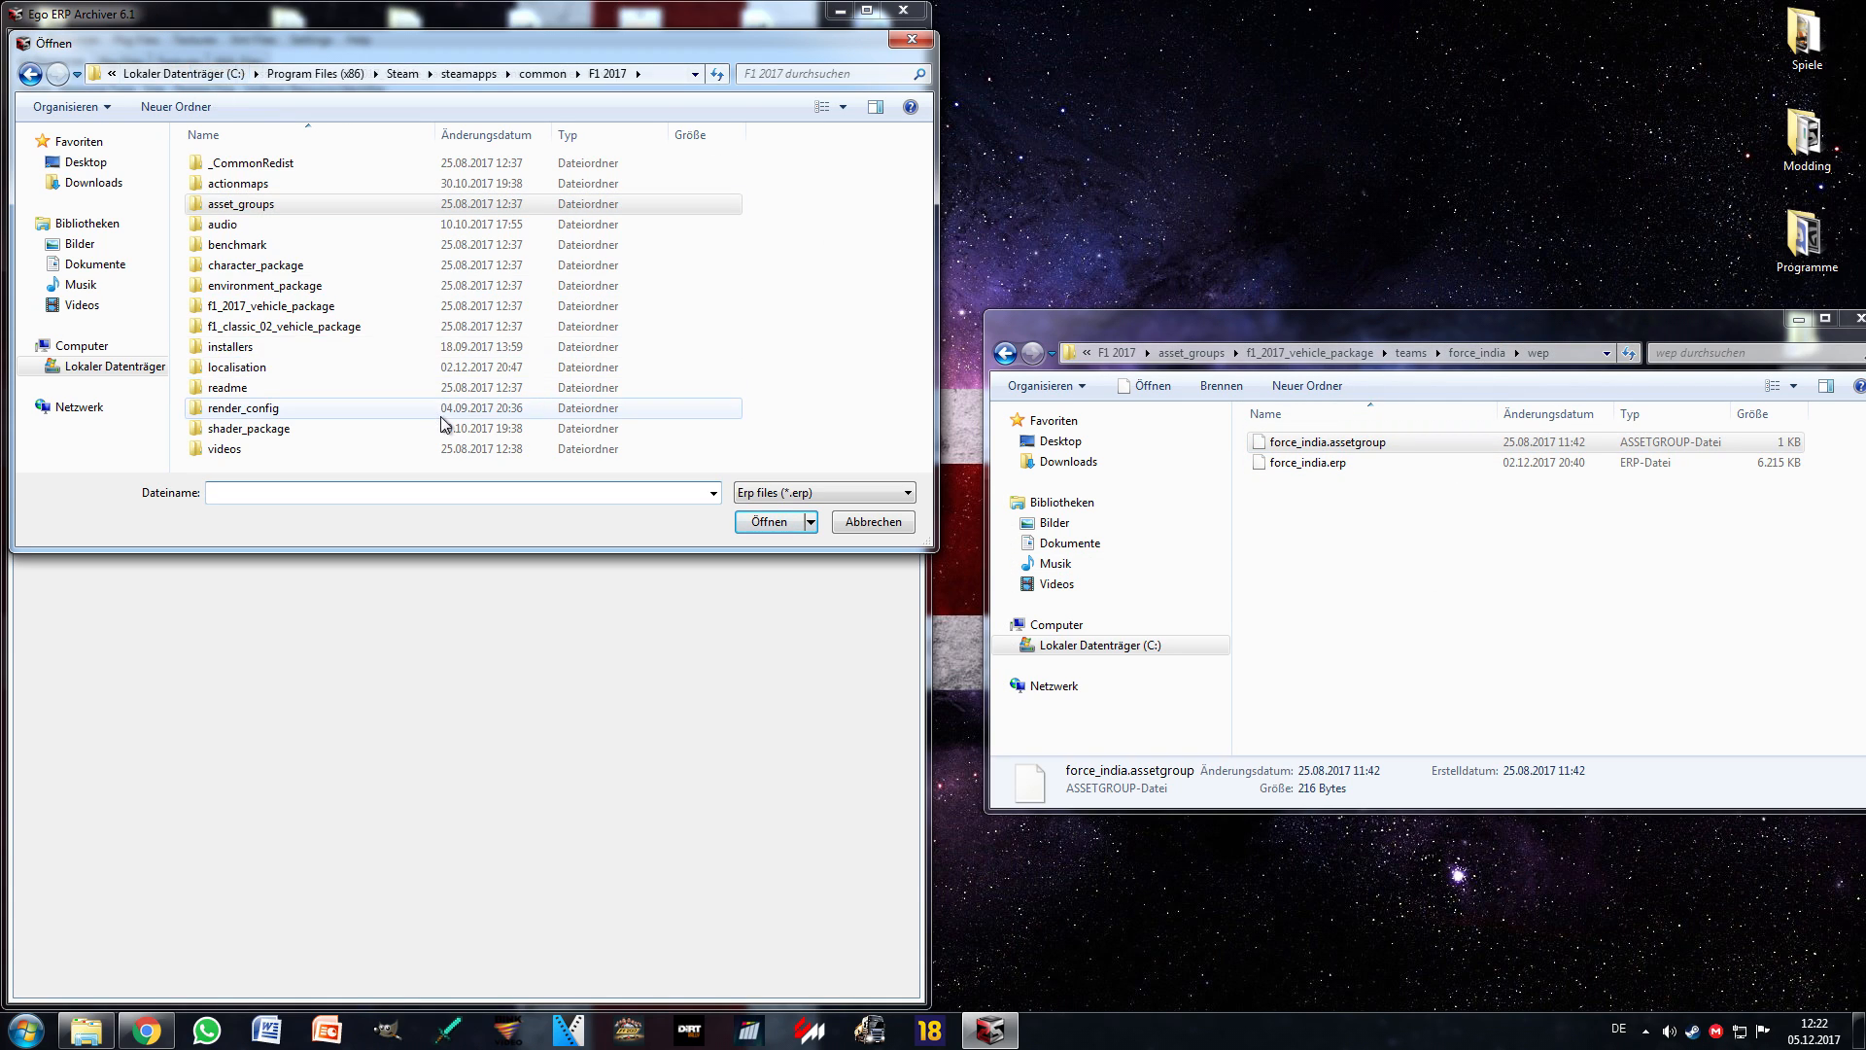
{"action": "double_click", "coordinate": [277, 207]}
{"action": "double_click", "coordinate": [294, 245]}
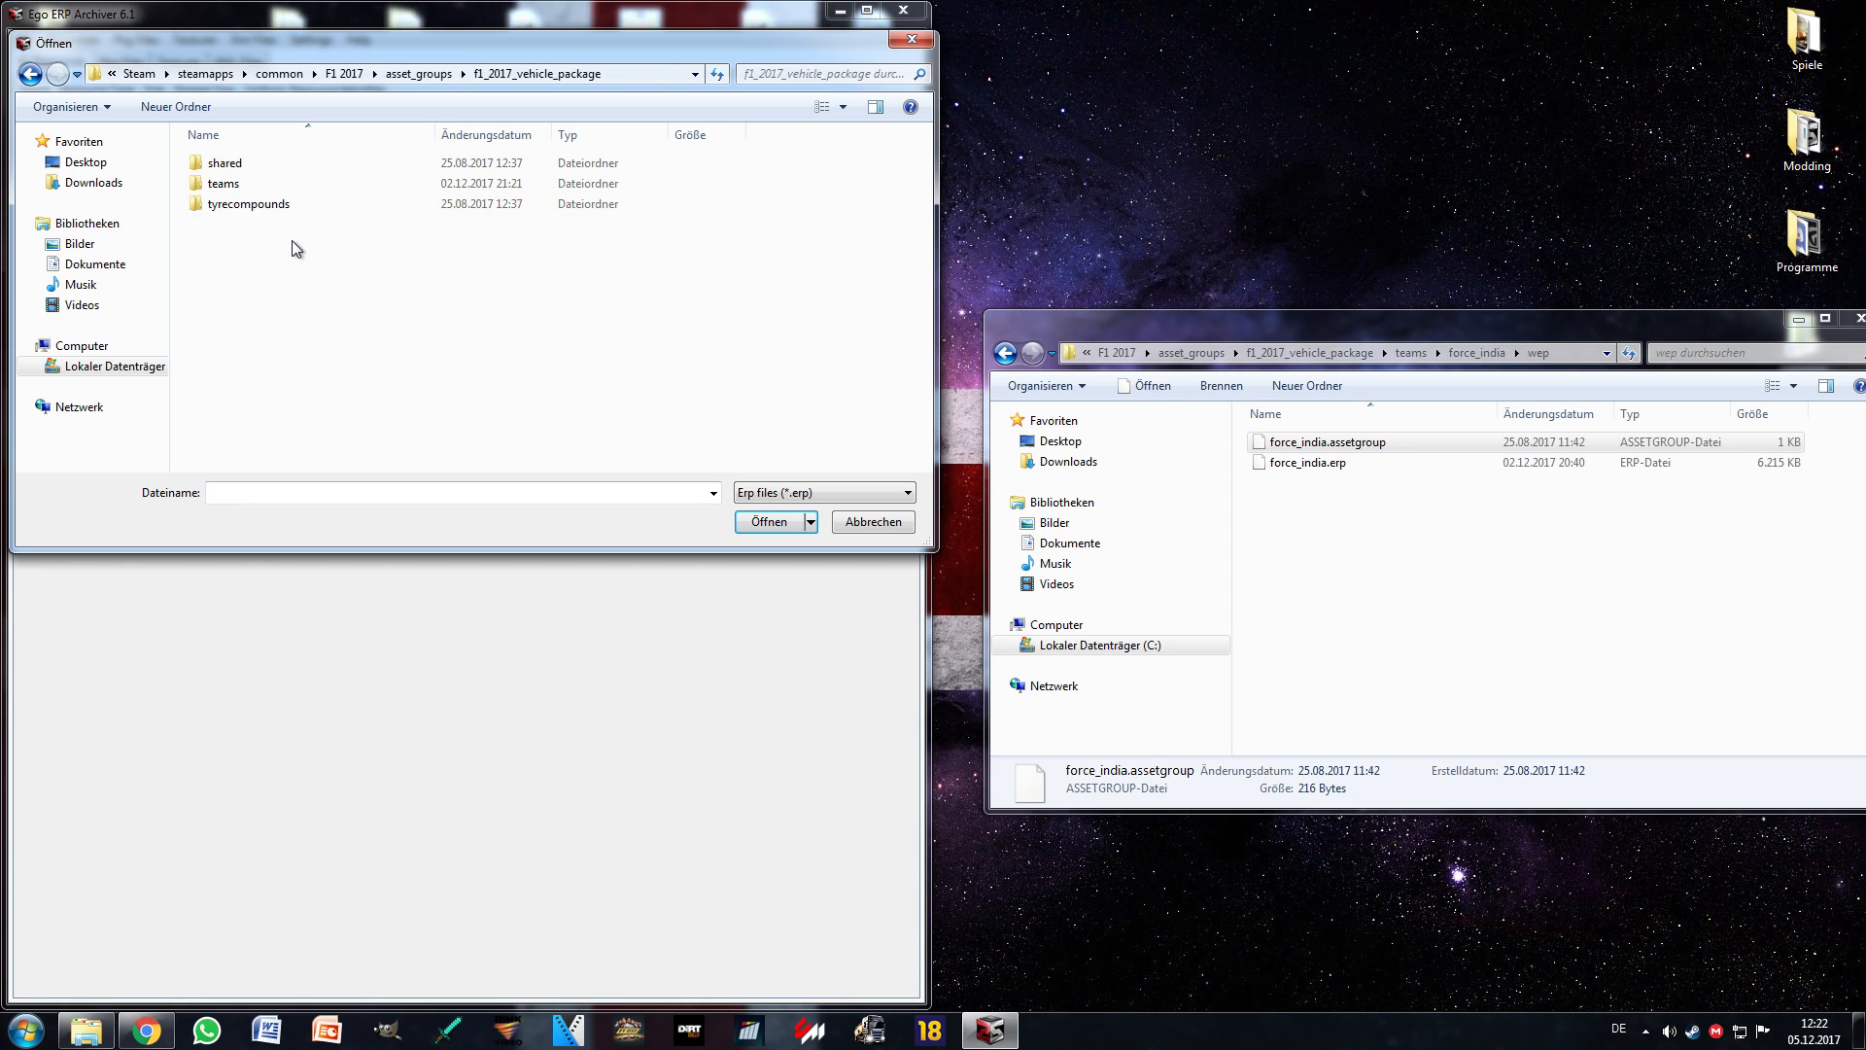
{"action": "double_click", "coordinate": [261, 185]}
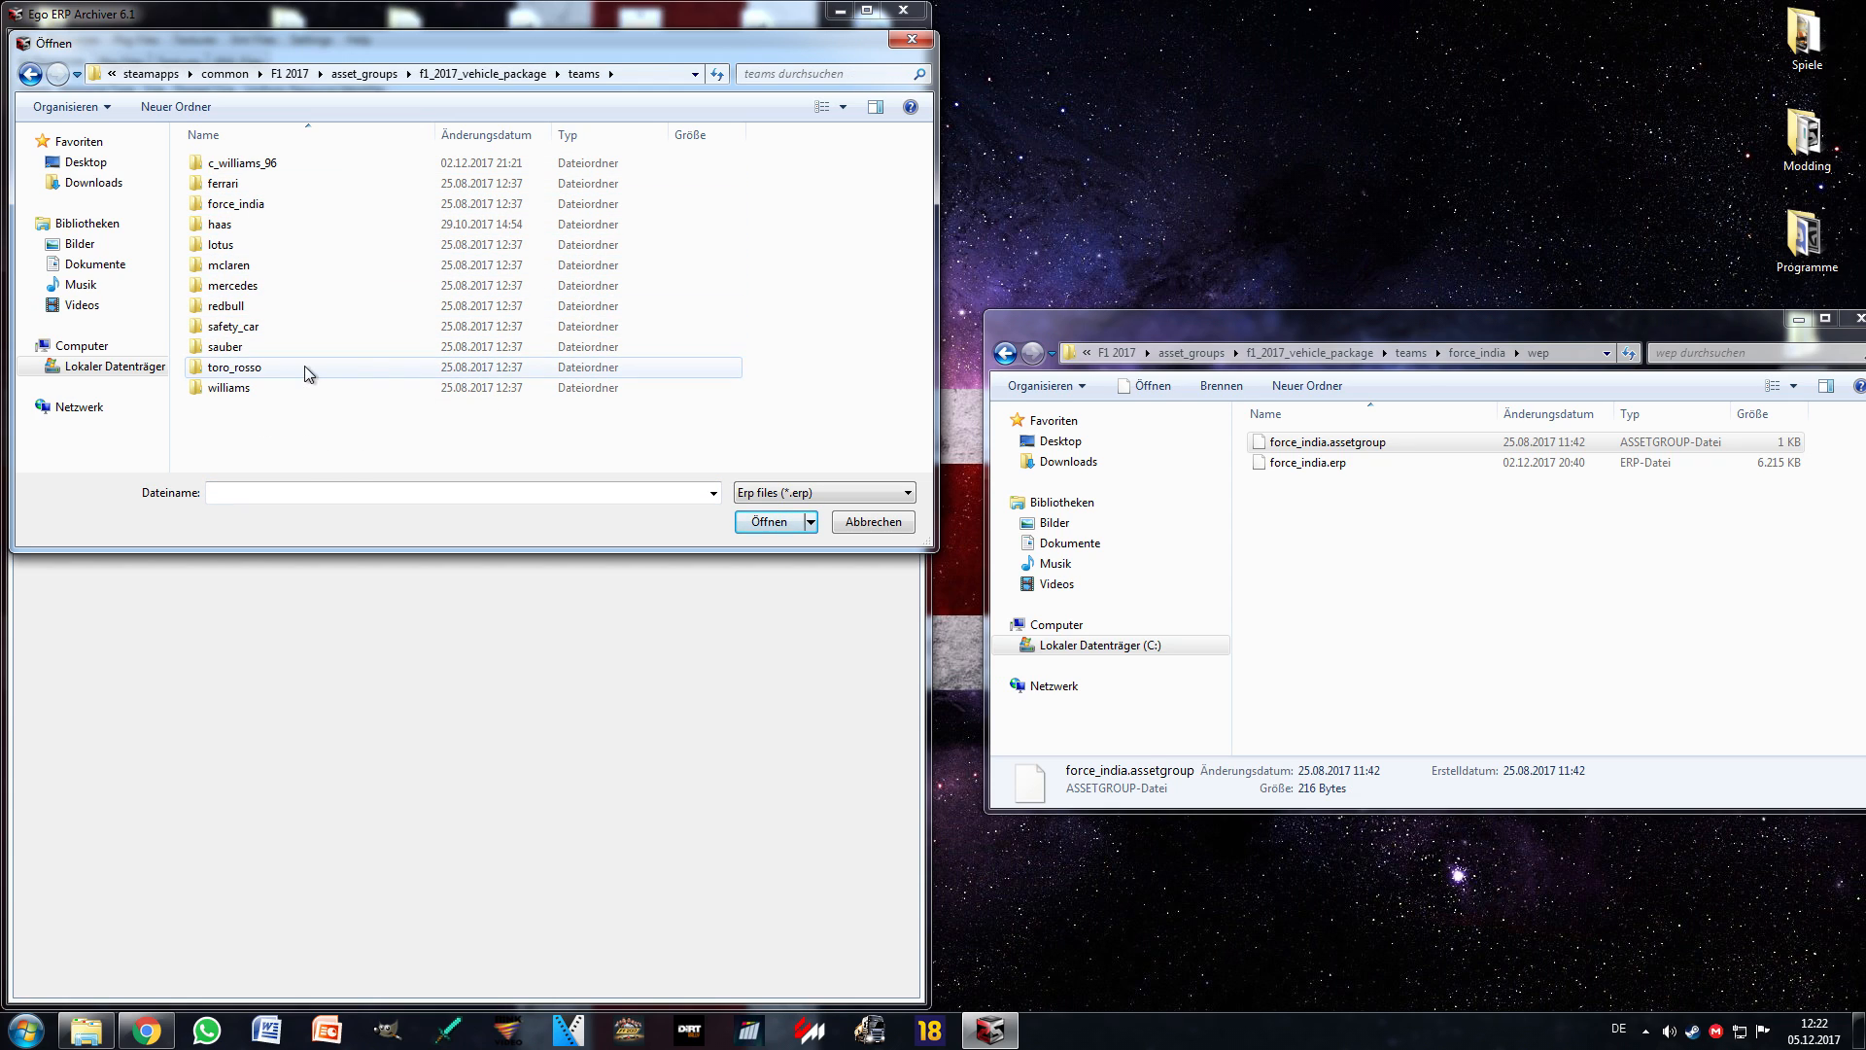
{"action": "left_click", "coordinate": [241, 208]}
{"action": "double_click", "coordinate": [243, 206]}
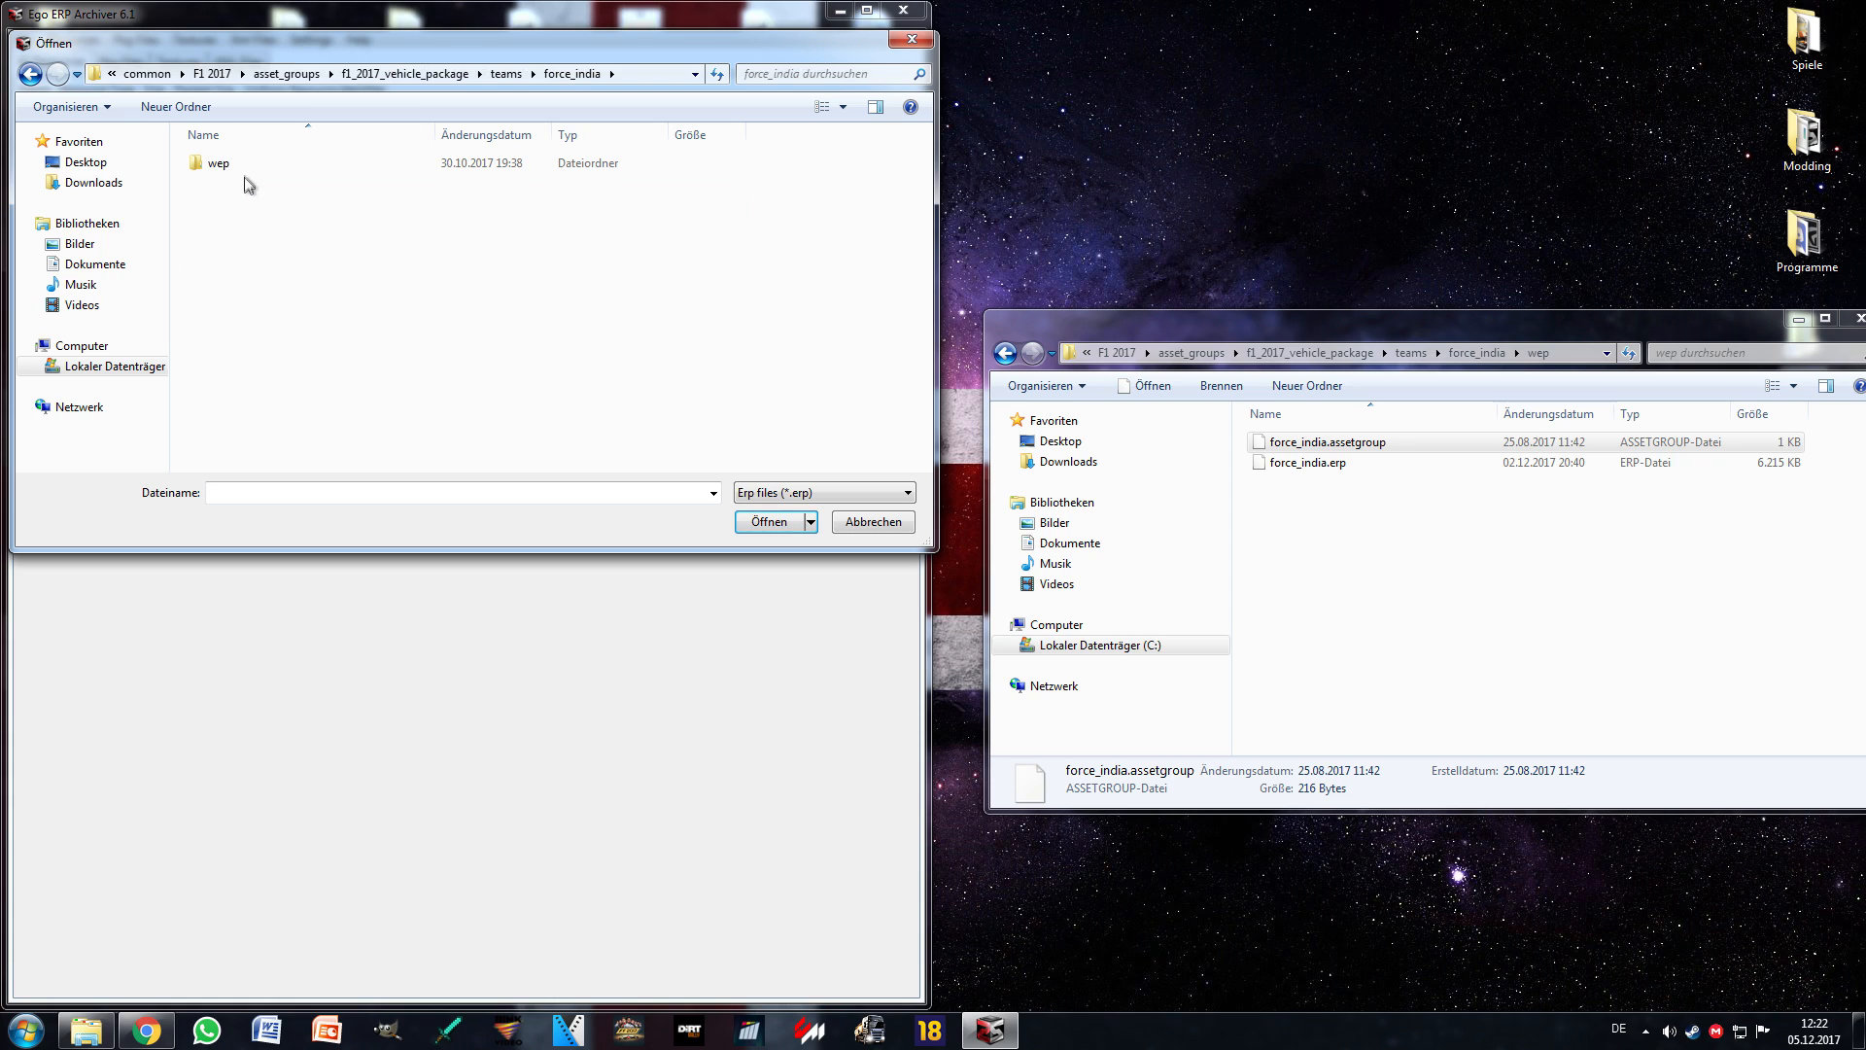
{"action": "double_click", "coordinate": [225, 167]}
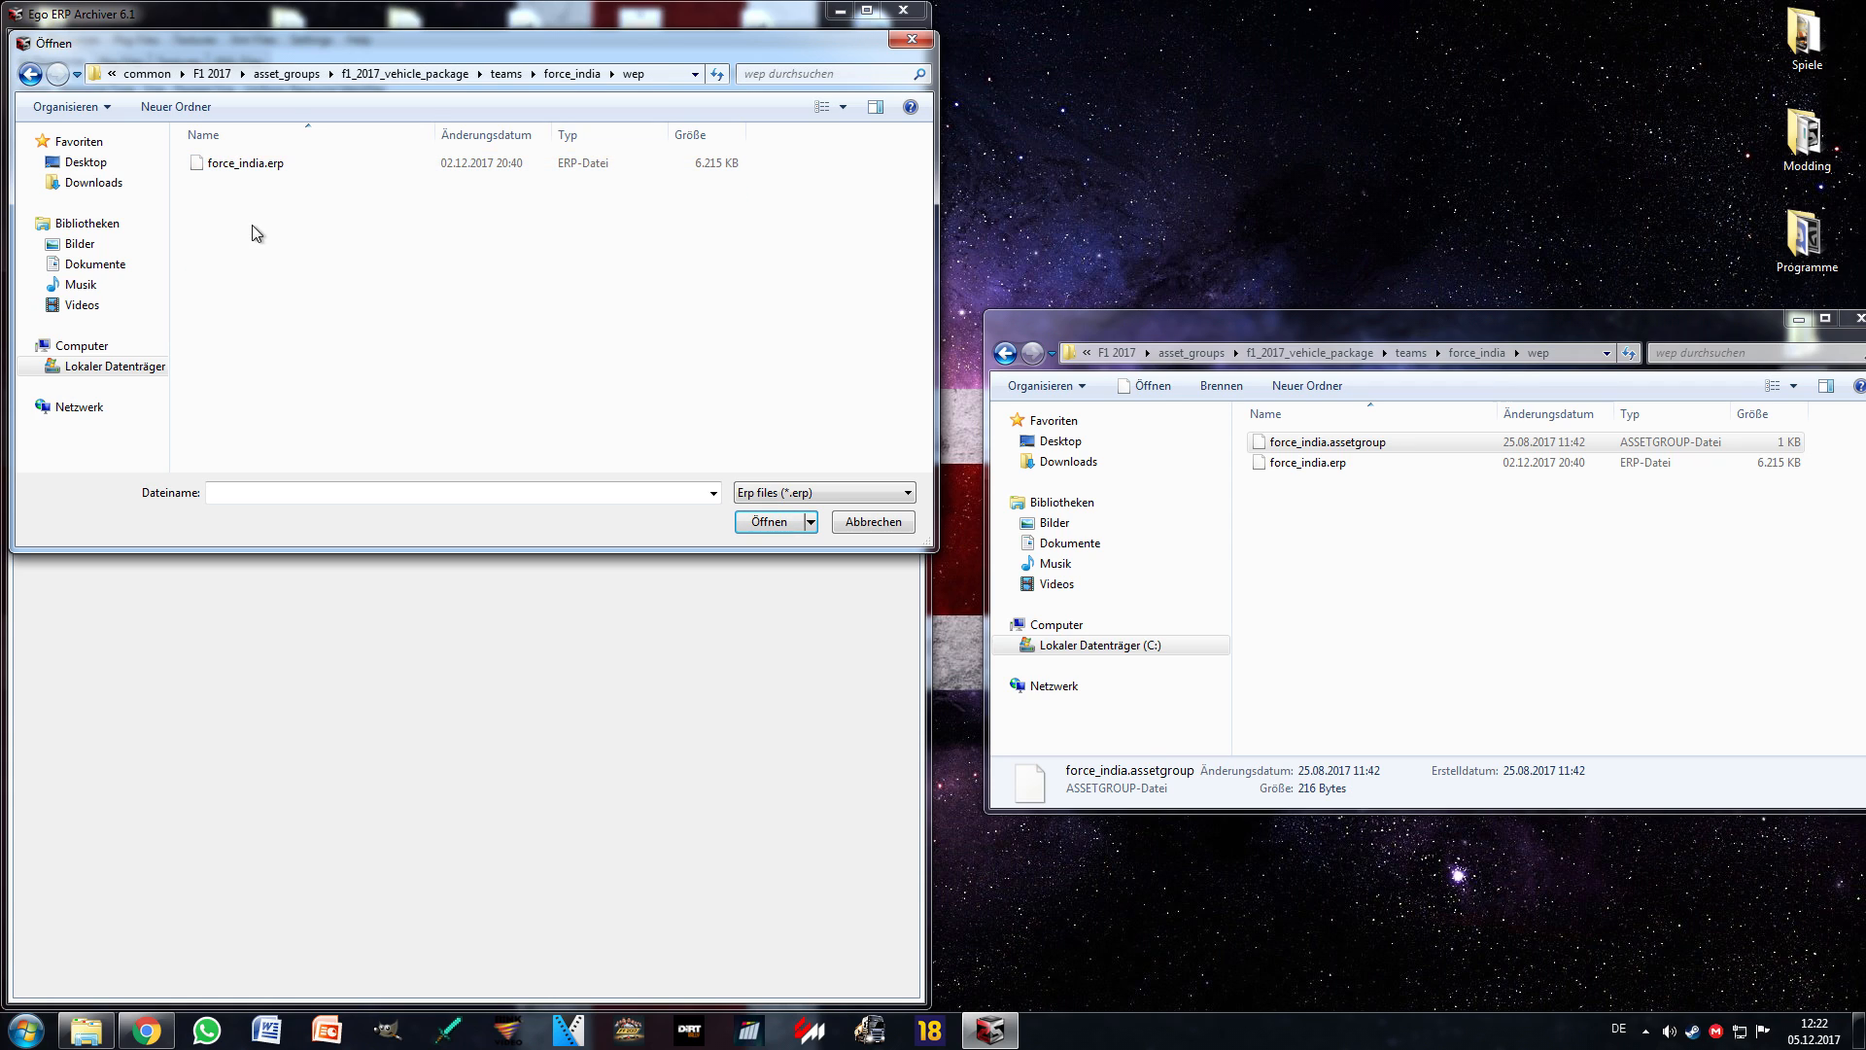
{"action": "double_click", "coordinate": [272, 167]}
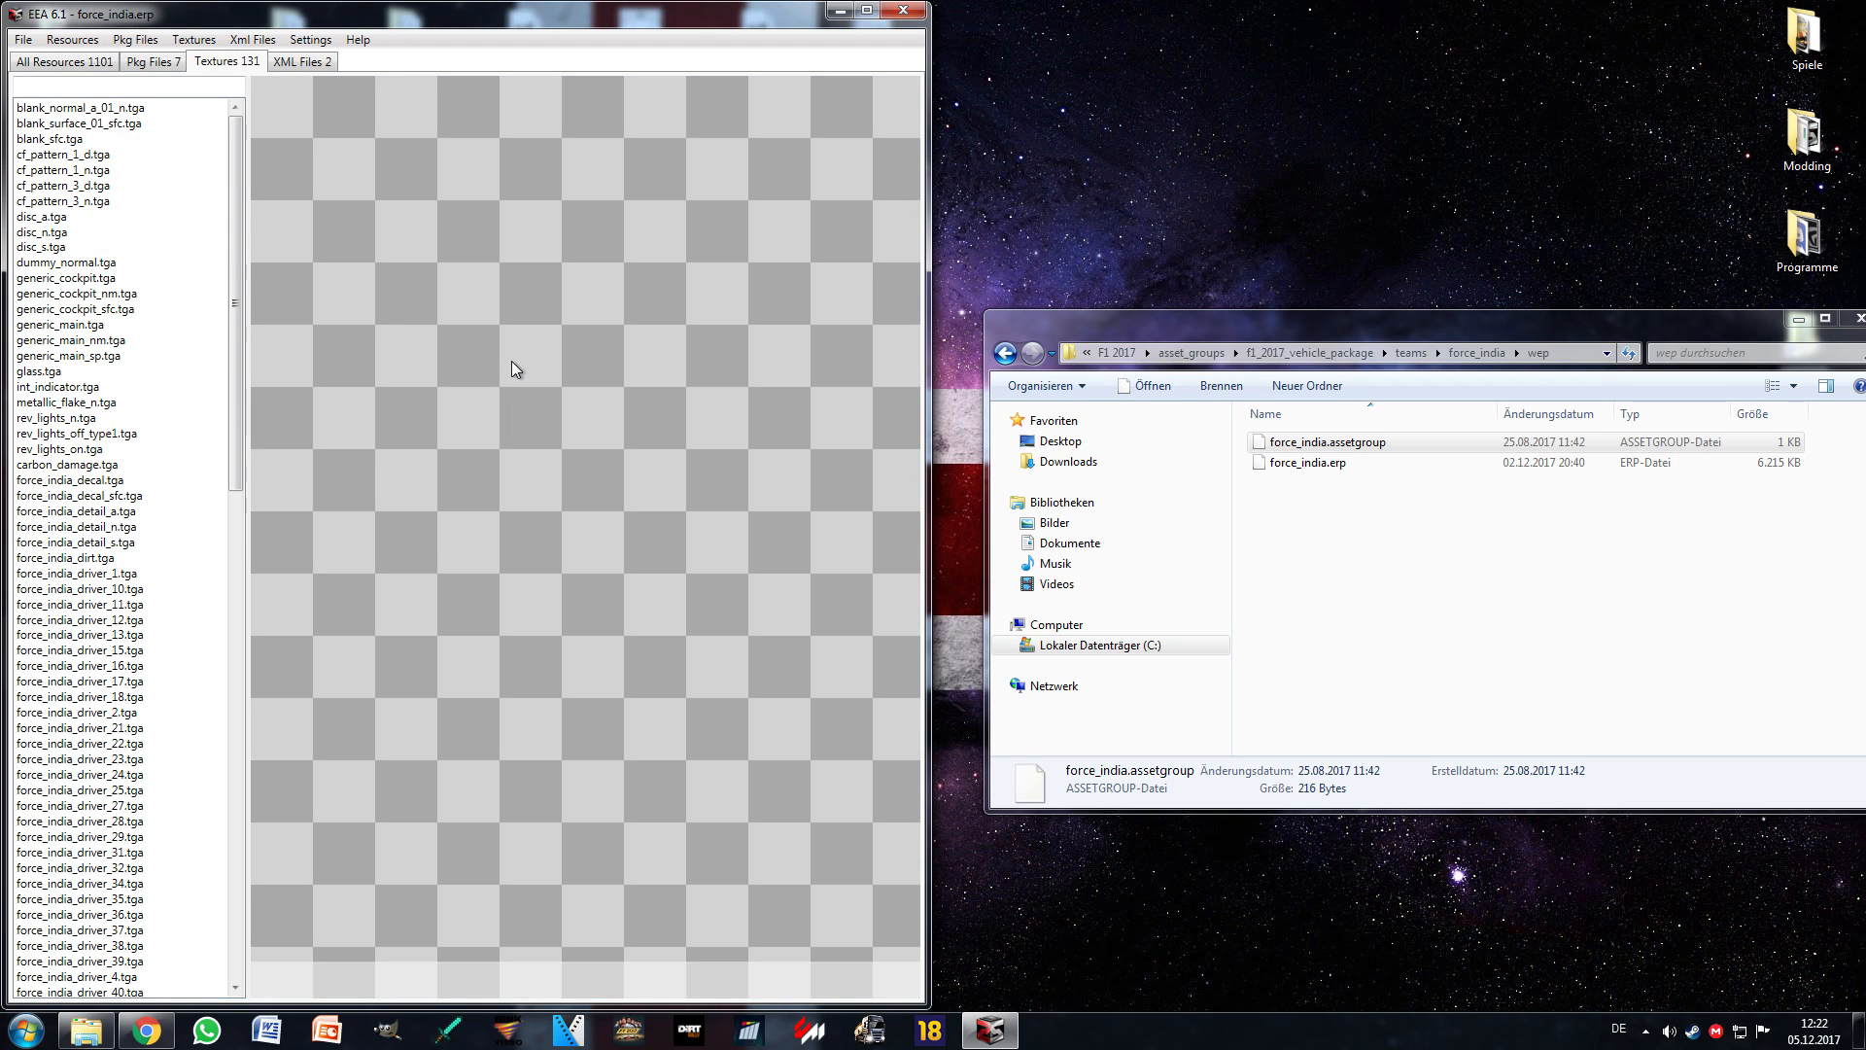
Step: Preview several generic disc, cockpit, pattern and indicator textures, plus the sponsor logos in force_india_decal.tga
{"action": "left_click_drag", "start_coordinate": [237, 175], "coordinate": [288, 173]}
{"action": "left_click", "coordinate": [58, 215]}
{"action": "left_click", "coordinate": [70, 247]}
{"action": "left_click", "coordinate": [53, 309]}
{"action": "left_click", "coordinate": [70, 386]}
{"action": "left_click", "coordinate": [60, 201]}
{"action": "left_click", "coordinate": [74, 340]}
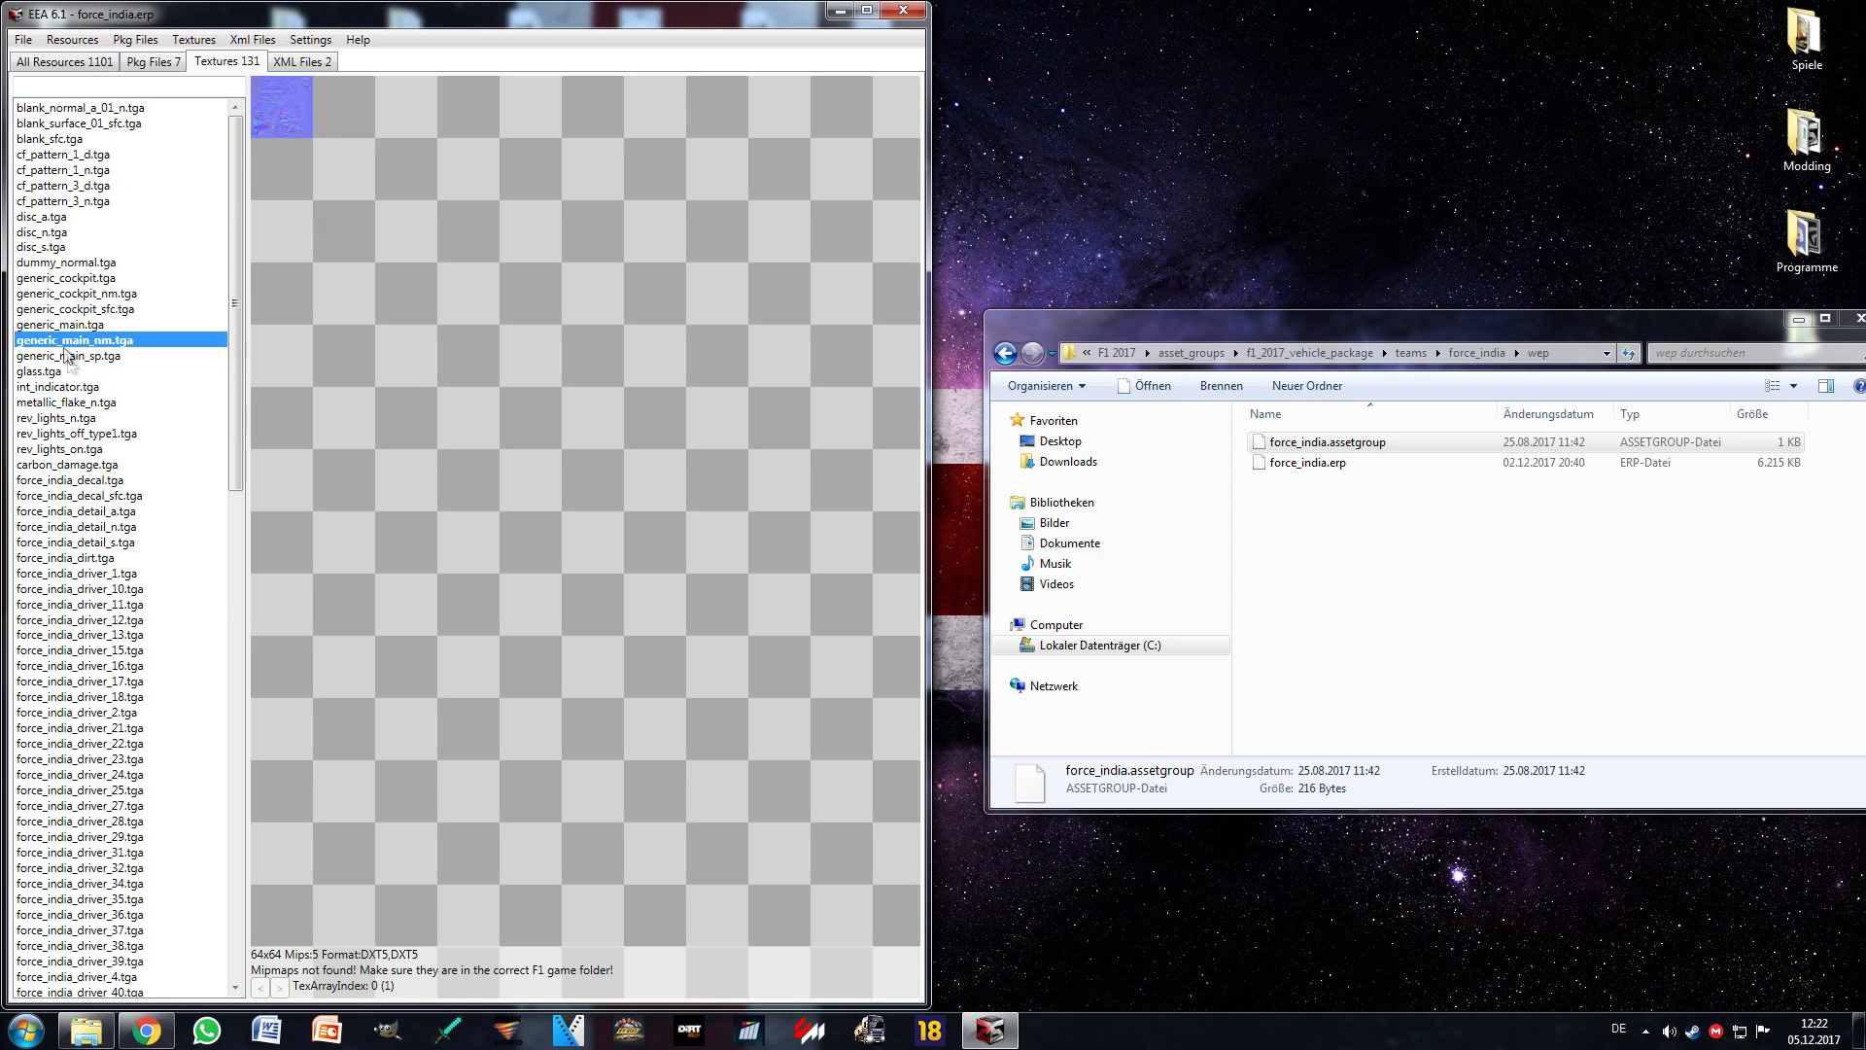
{"action": "left_click", "coordinate": [114, 482]}
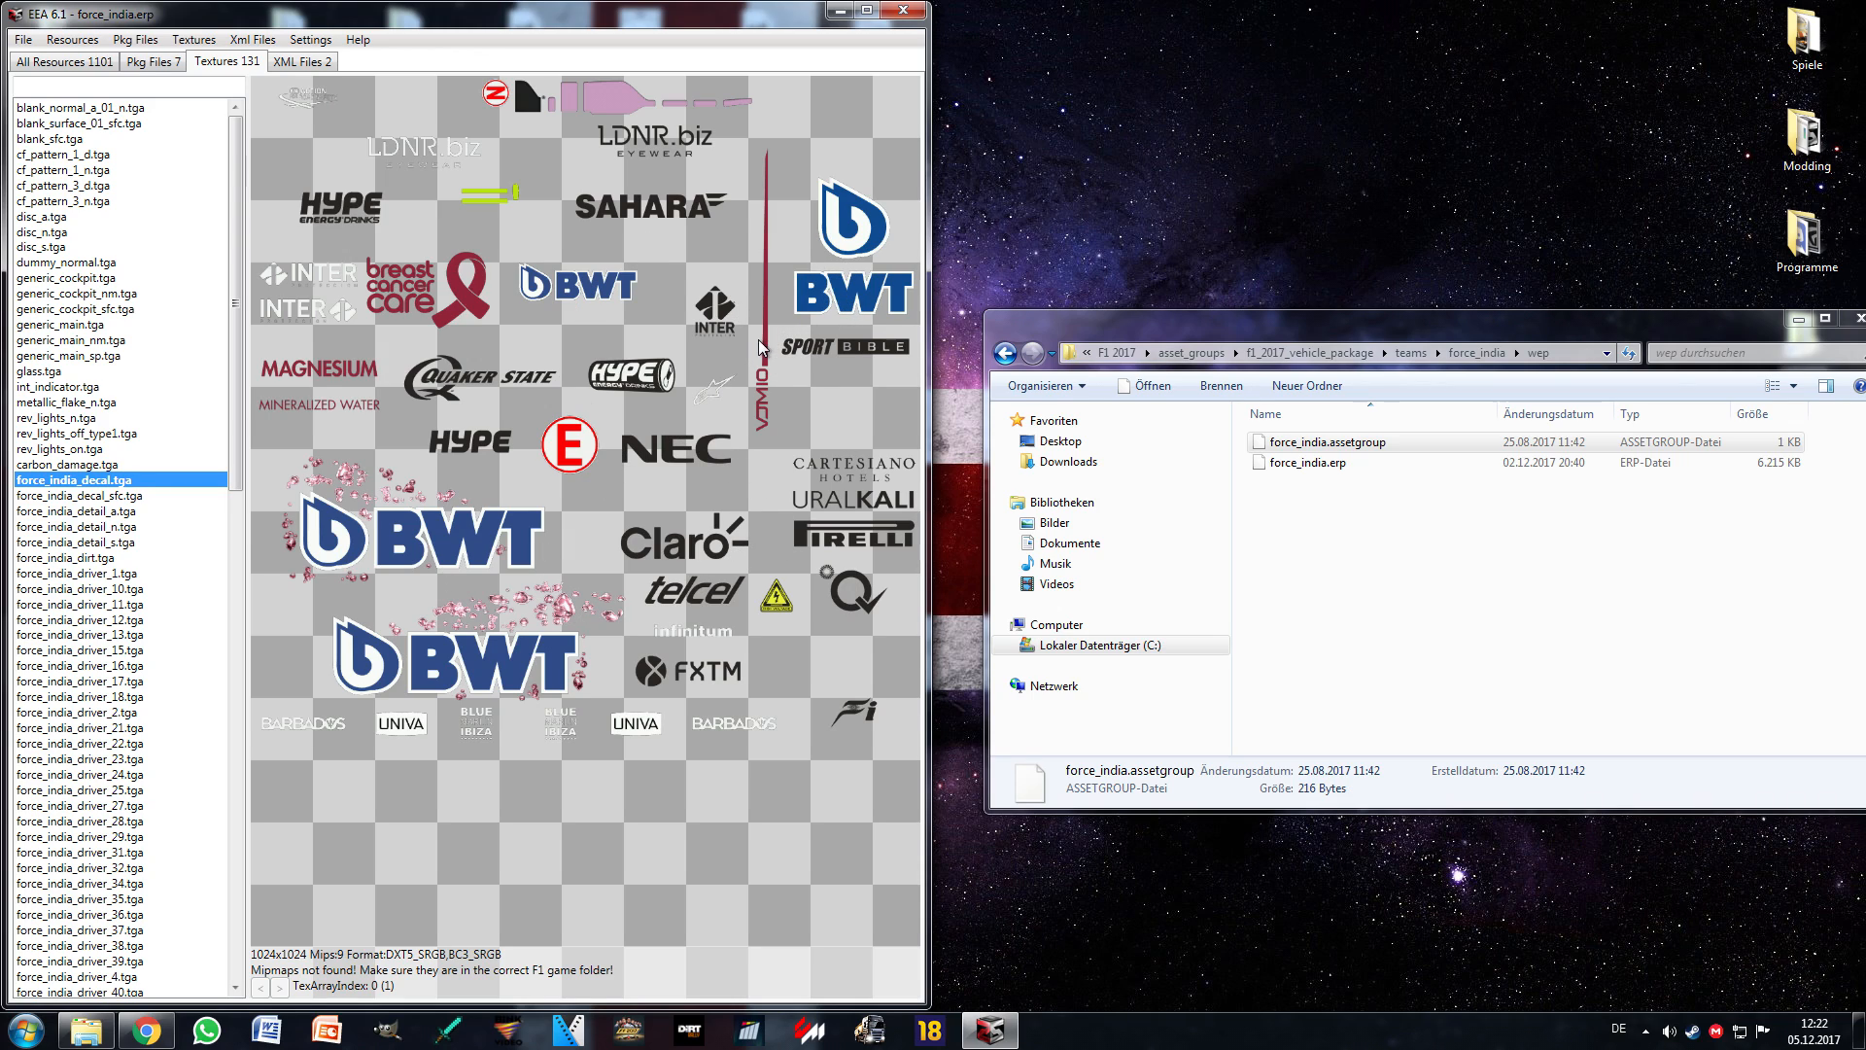
Step: Preview force_india_paint.tga, force_india_paint_c.tga, force_india_steering_wheel_decal.tga and forceindia_wheels_sfc.tga in the texture list
{"action": "left_click_drag", "start_coordinate": [239, 357], "coordinate": [144, 894]}
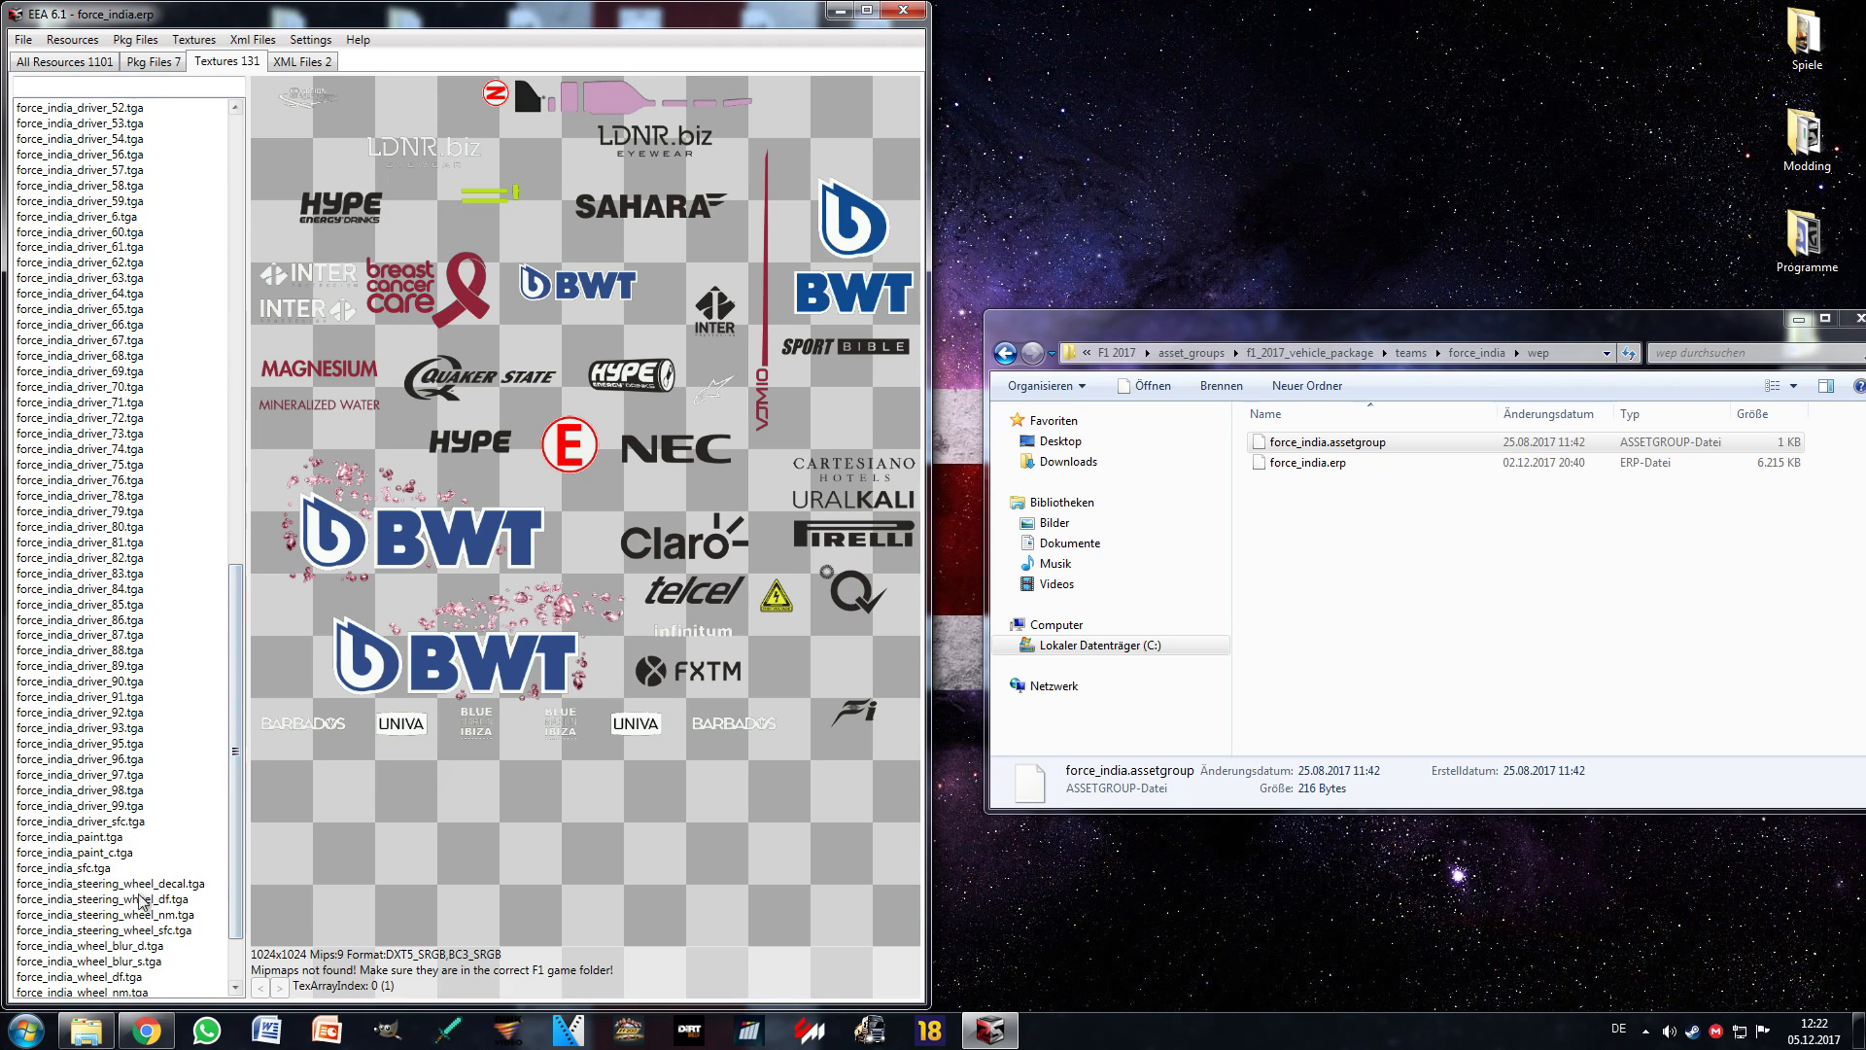
{"action": "left_click", "coordinate": [106, 838]}
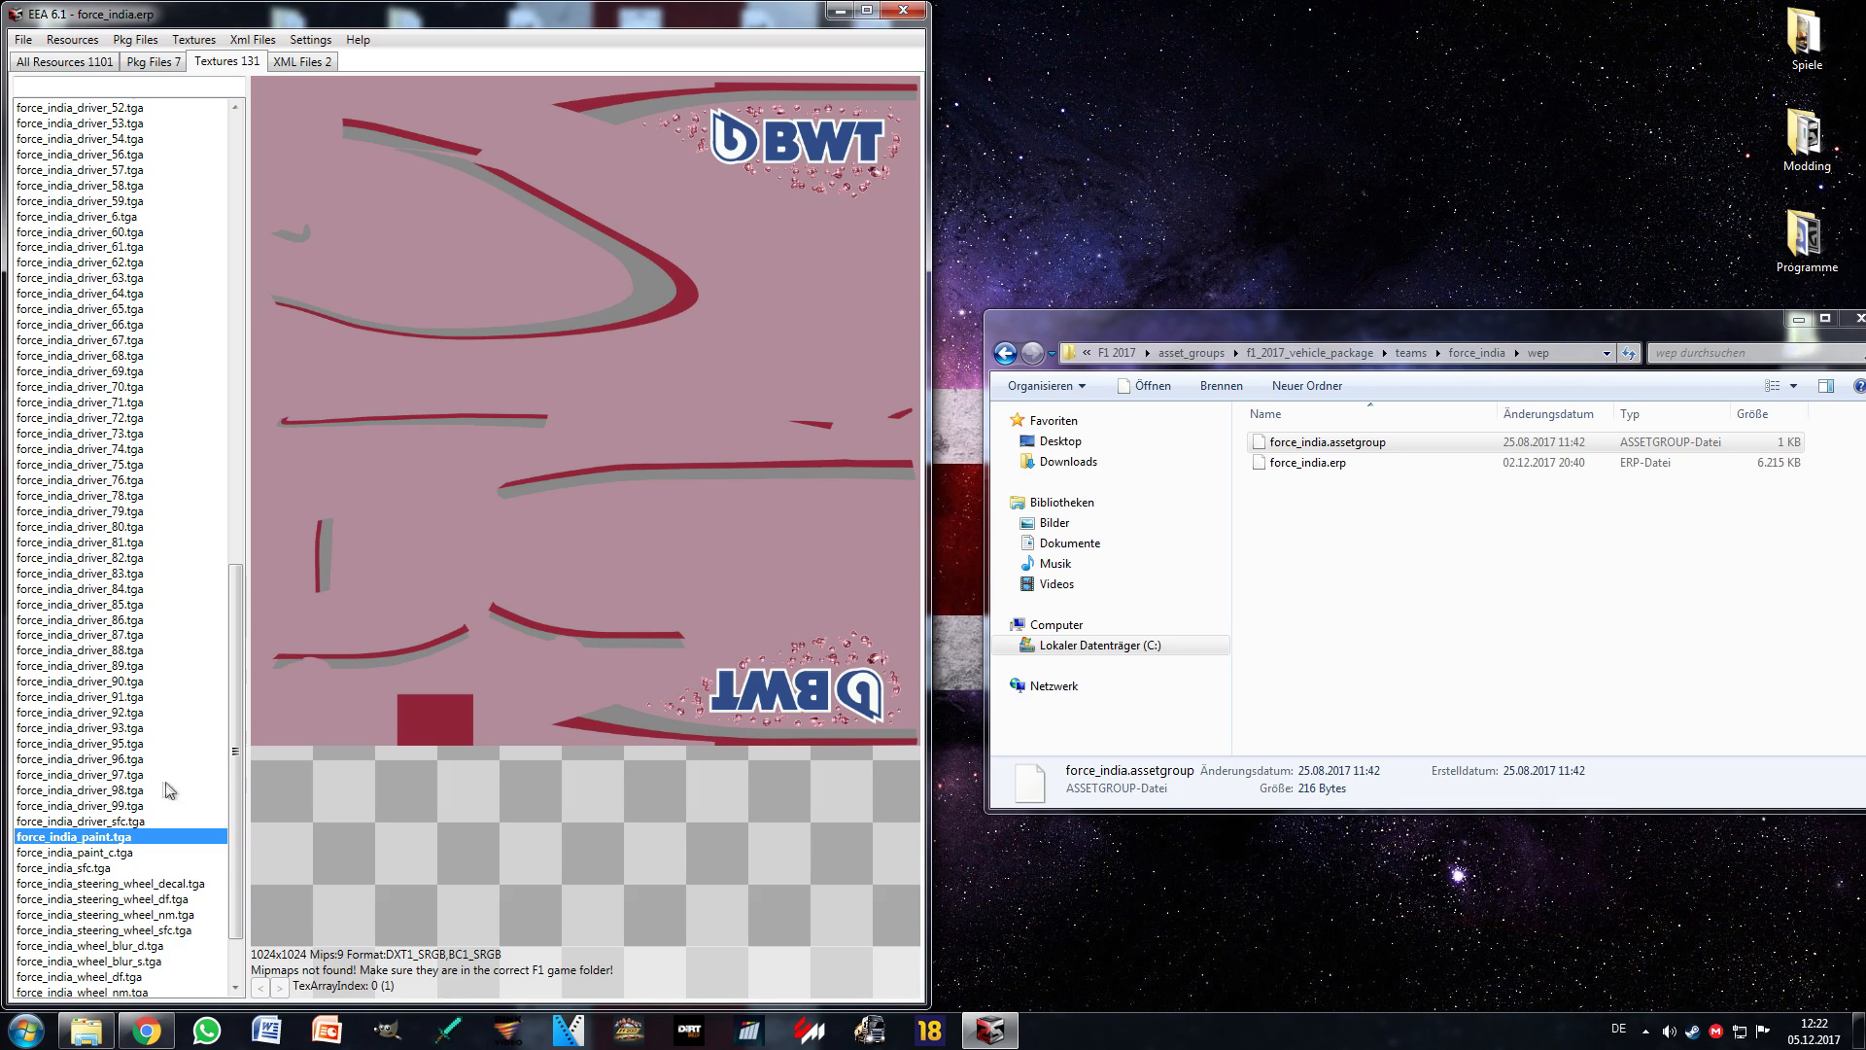
{"action": "left_click", "coordinate": [109, 853]}
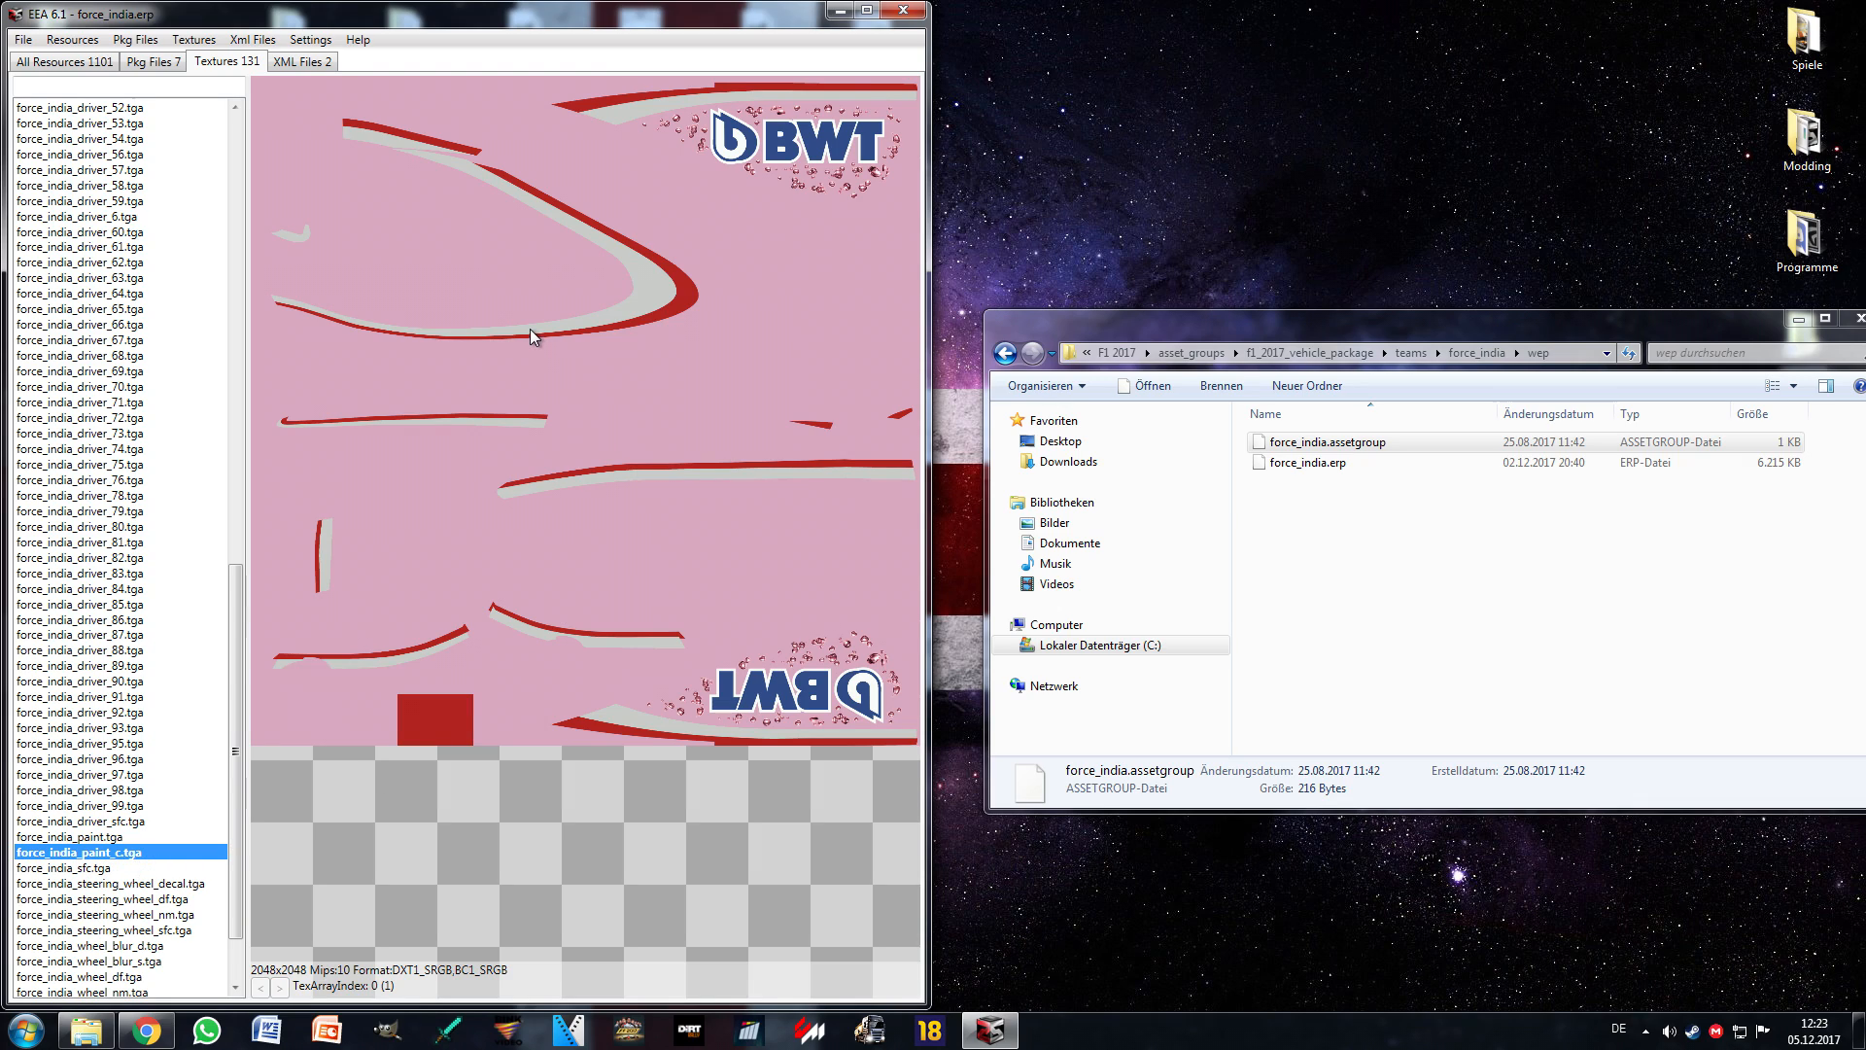
{"action": "scroll", "coordinate": [241, 639], "scroll_direction": "up", "scroll_amount": 1}
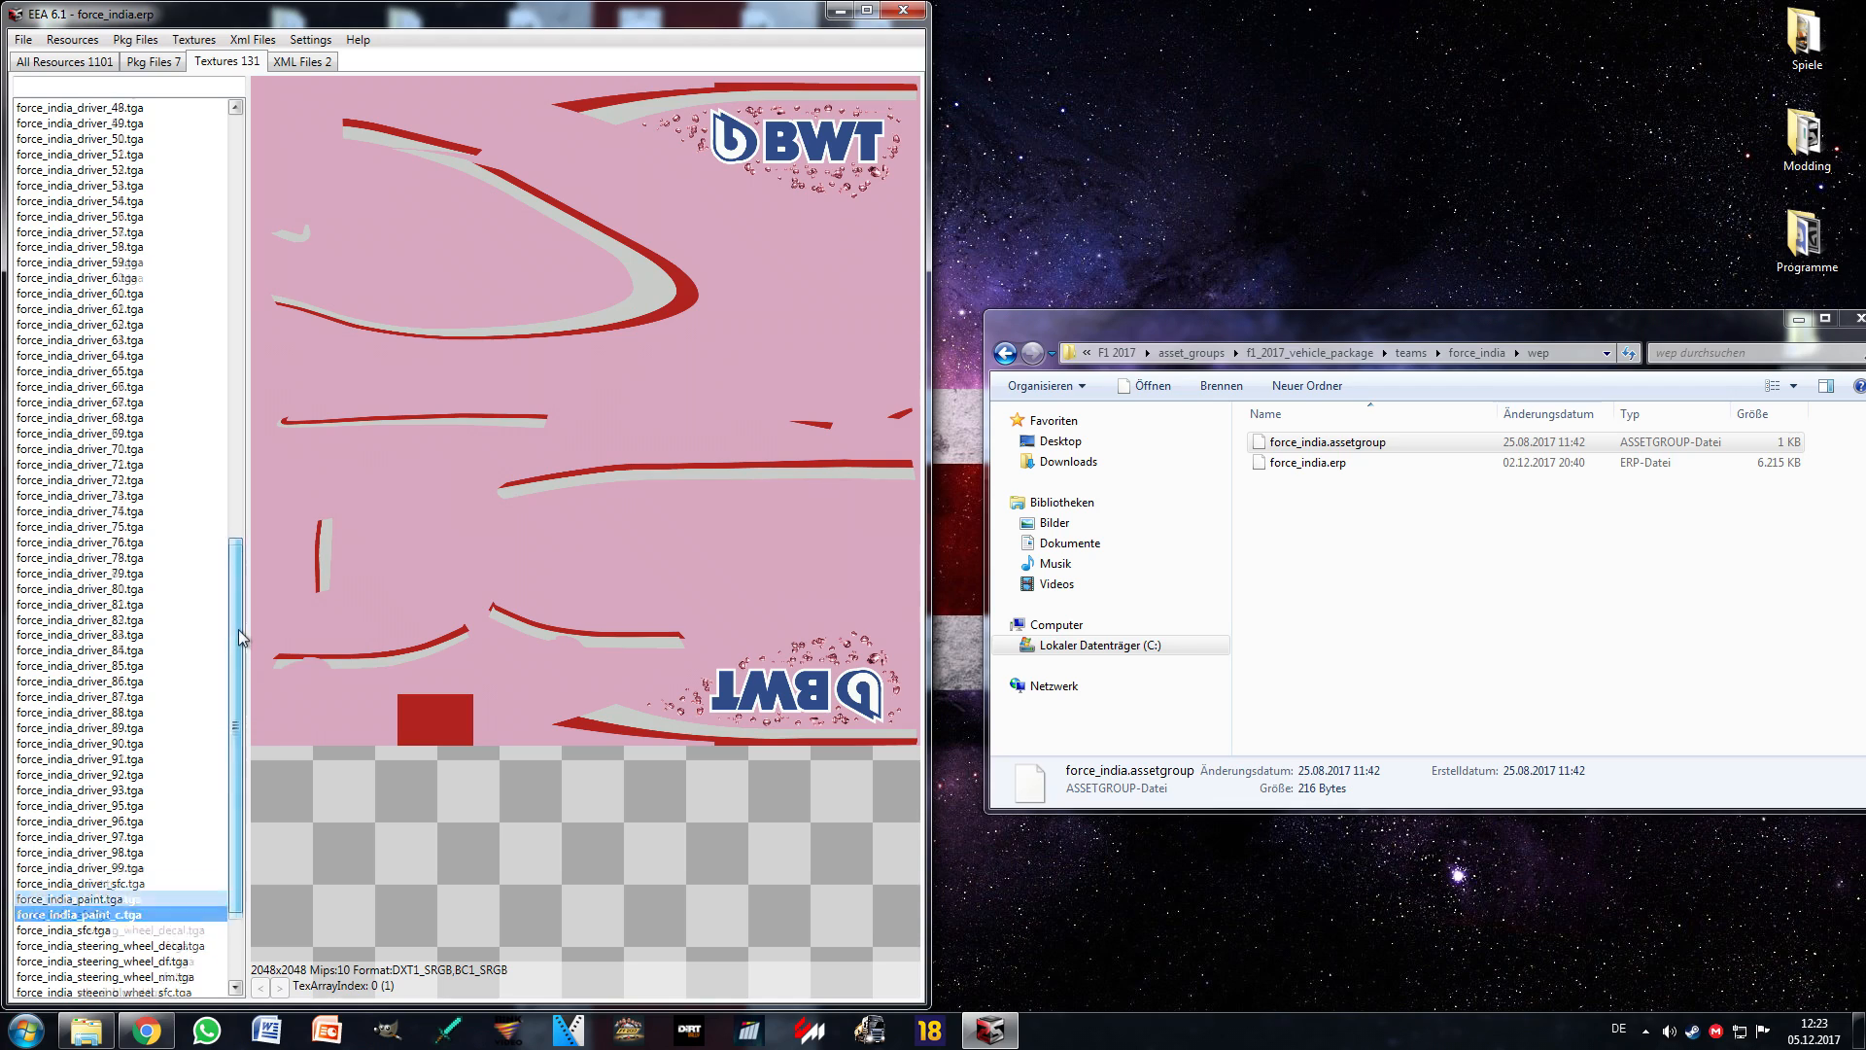
{"action": "scroll", "coordinate": [241, 639], "scroll_direction": "down", "scroll_amount": 3}
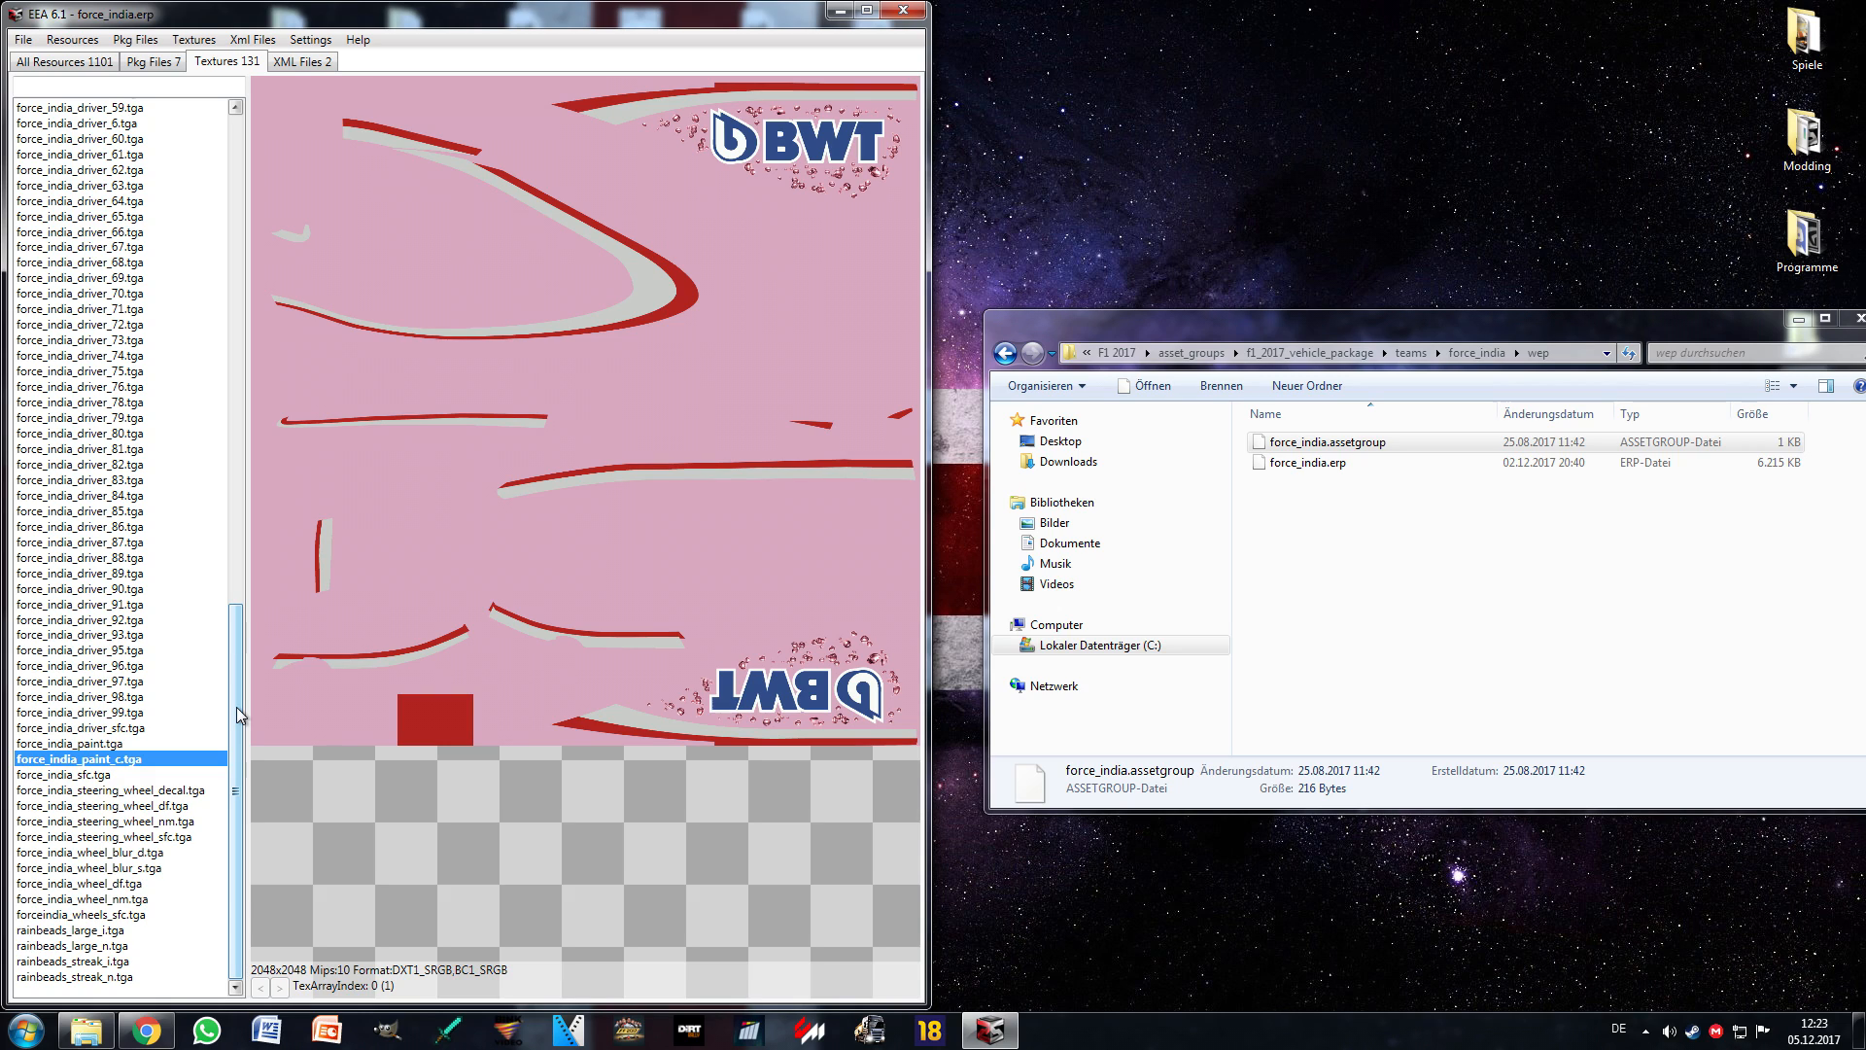
{"action": "left_click", "coordinate": [188, 792]}
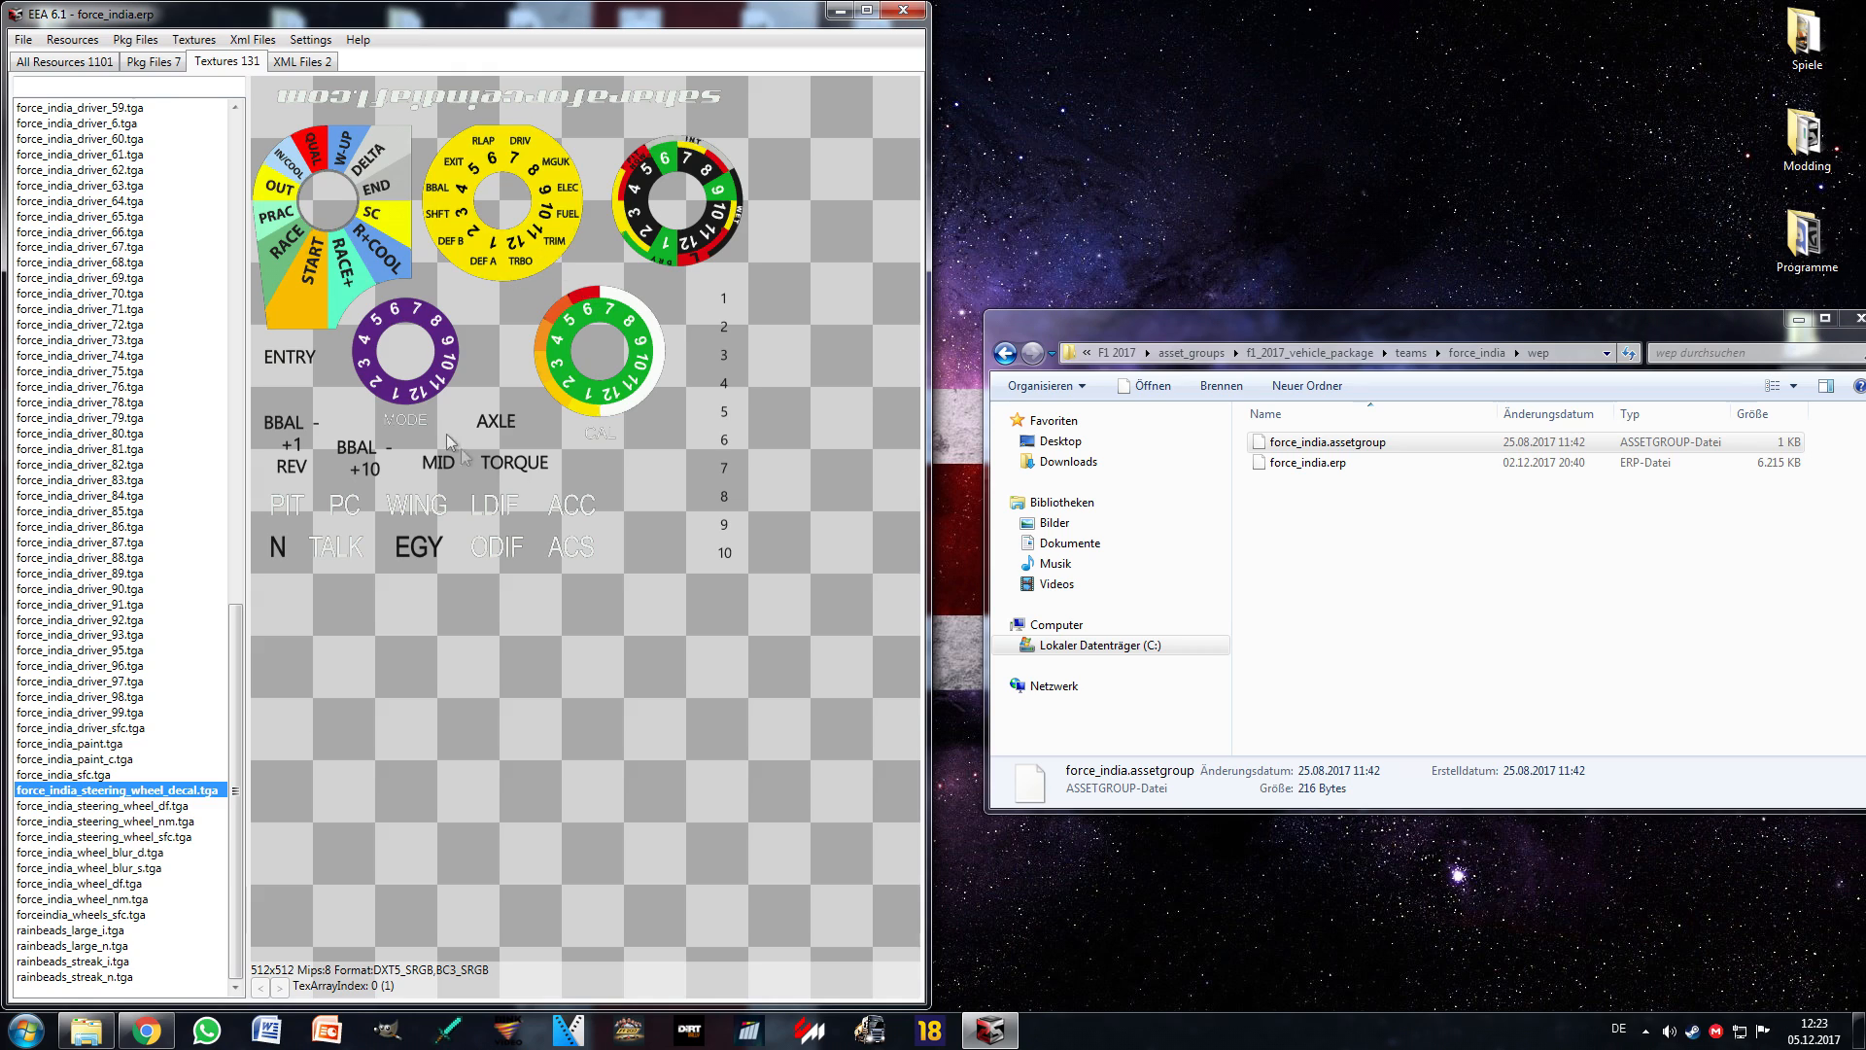
{"action": "left_click", "coordinate": [117, 915]}
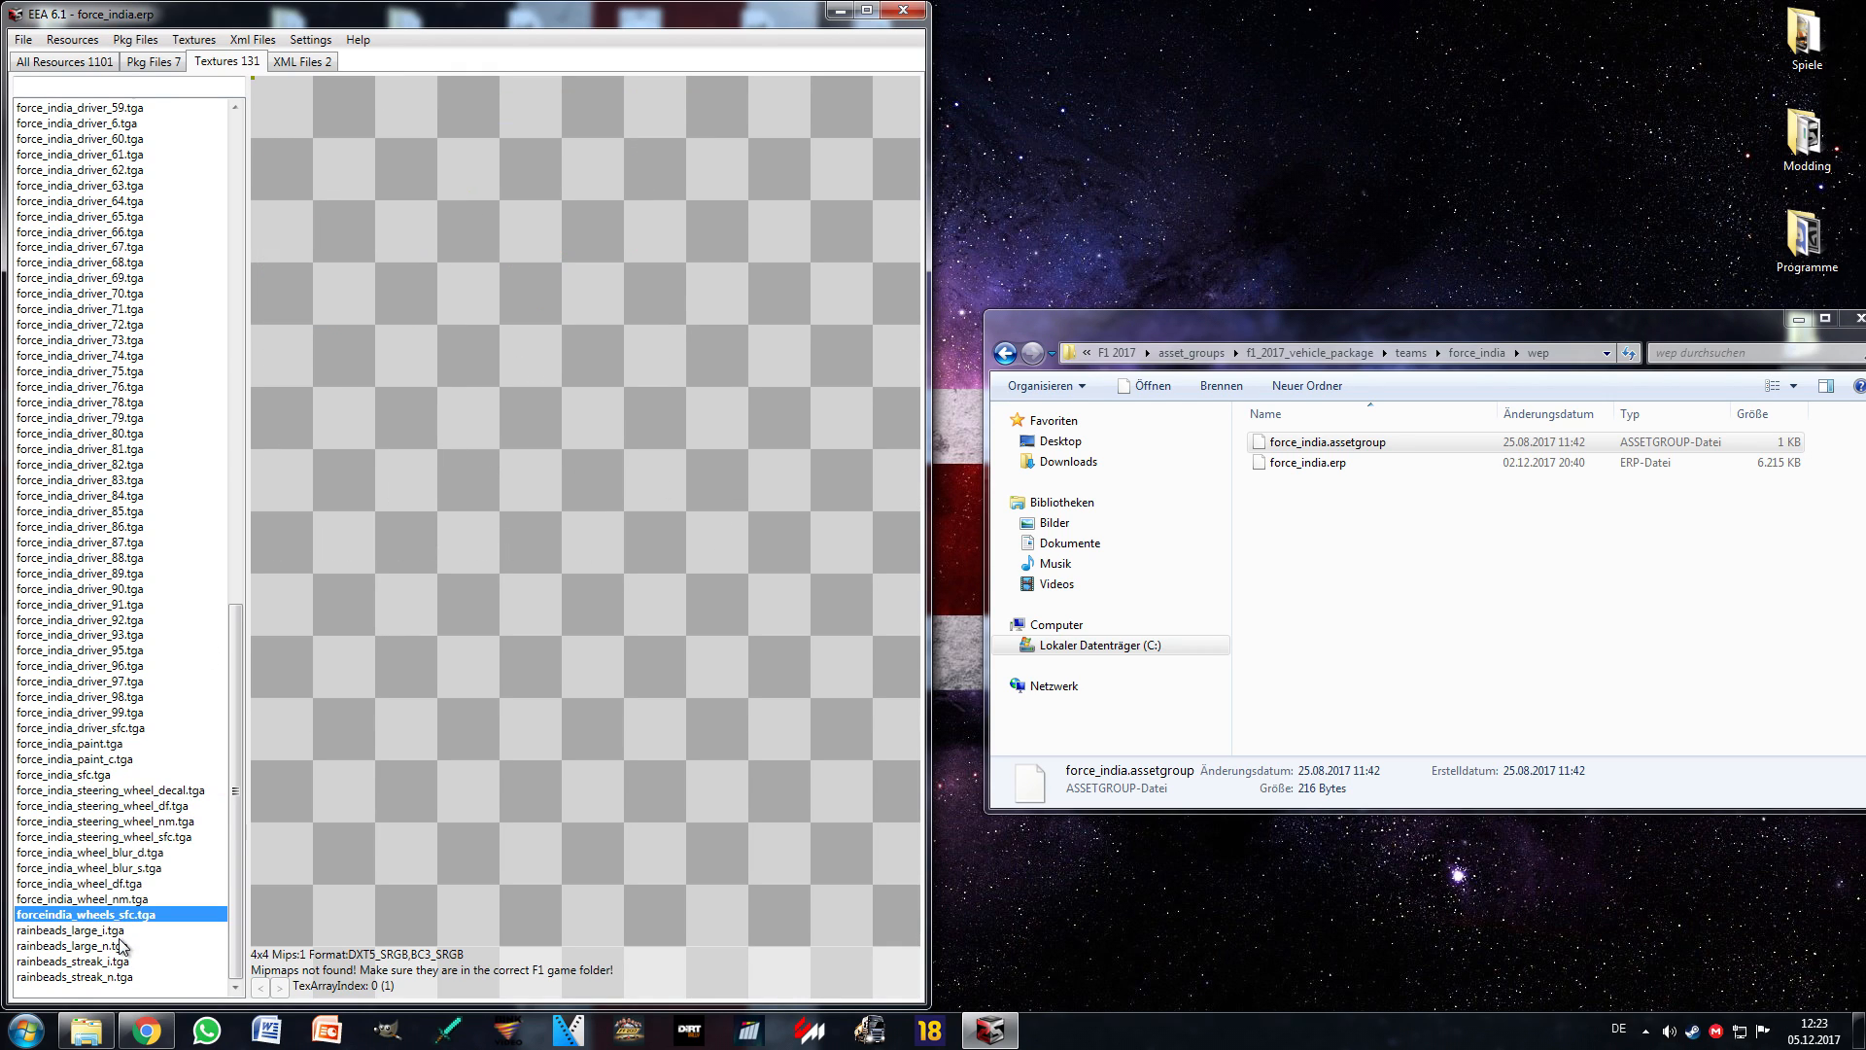
Step: Review force_india_paint.tga once more and select force_india_decal.tga in the texture list
{"action": "left_click", "coordinate": [107, 744]}
{"action": "left_click_drag", "start_coordinate": [233, 881], "coordinate": [230, 490]}
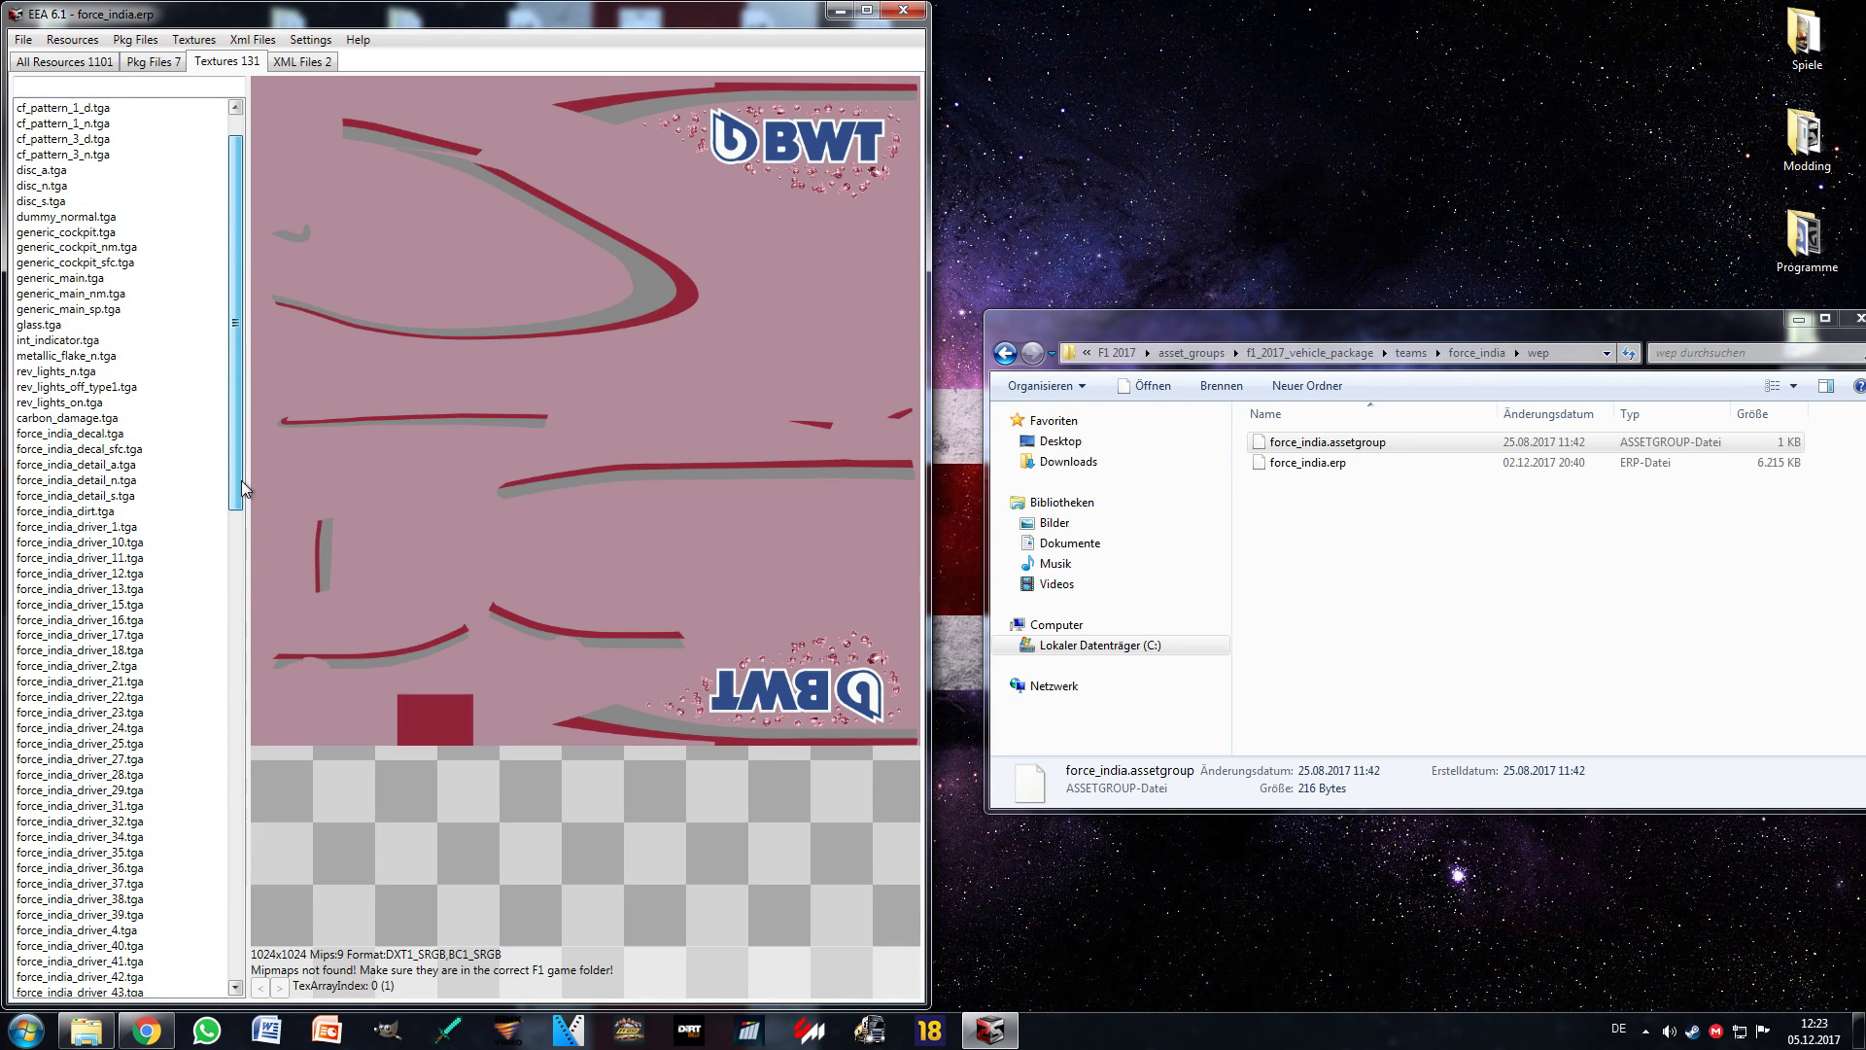
{"action": "left_click", "coordinate": [110, 496]}
{"action": "left_click", "coordinate": [121, 434]}
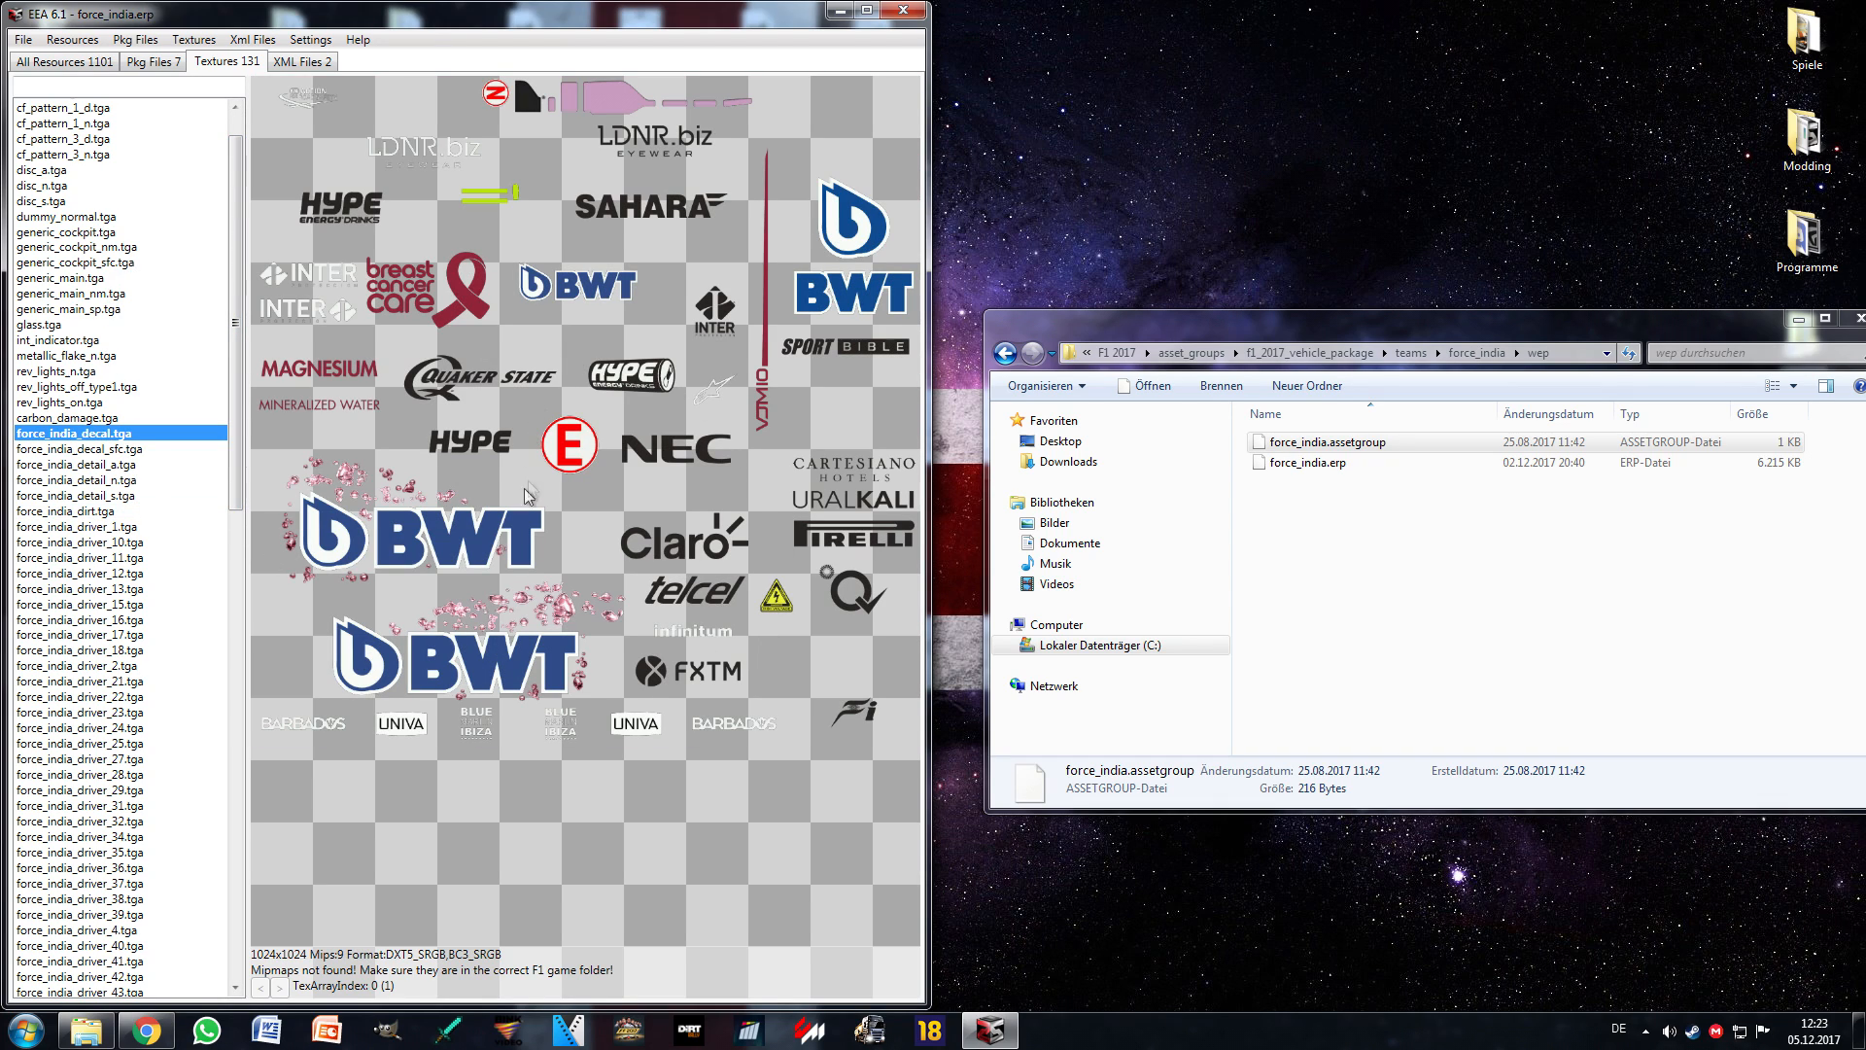
Step: Try to export force_india_decal.tga as a DDS file to the Desktop using a mipmaps file from the Desktop
{"action": "left_click", "coordinate": [210, 45]}
{"action": "left_click", "coordinate": [209, 90]}
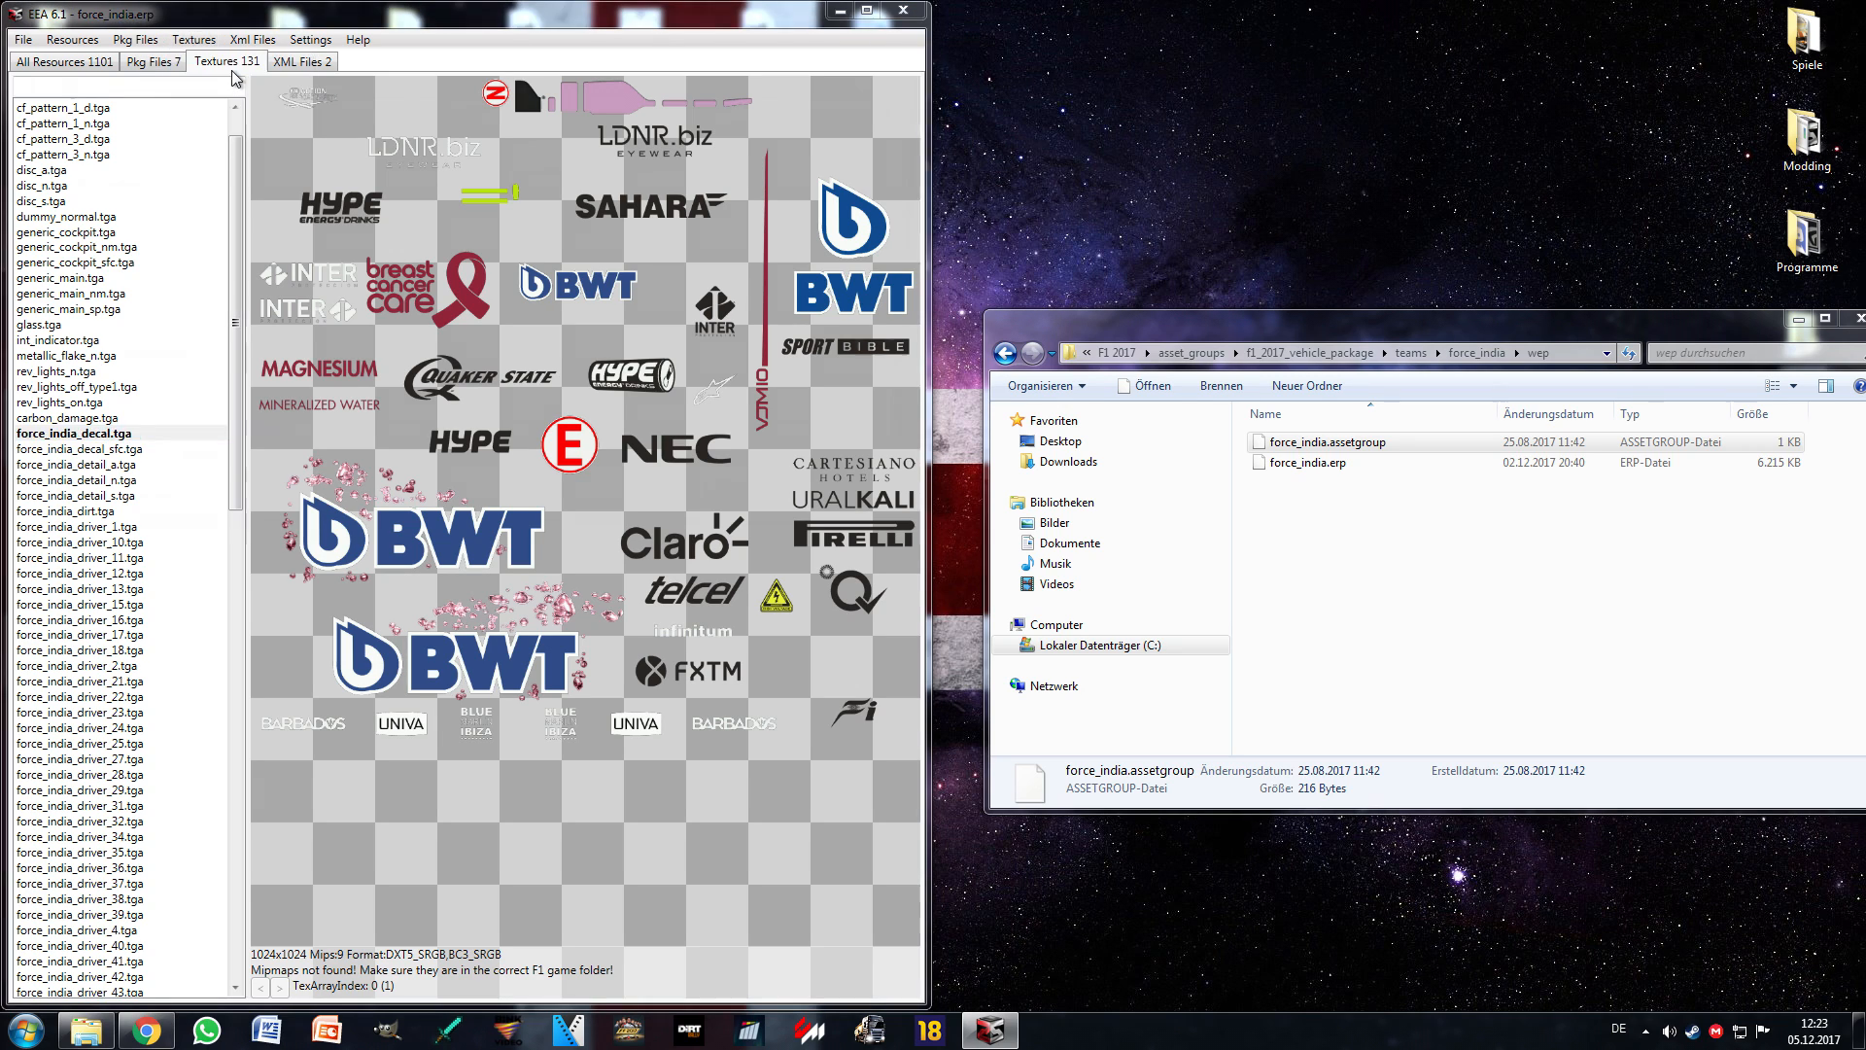
{"action": "left_click", "coordinate": [86, 161]}
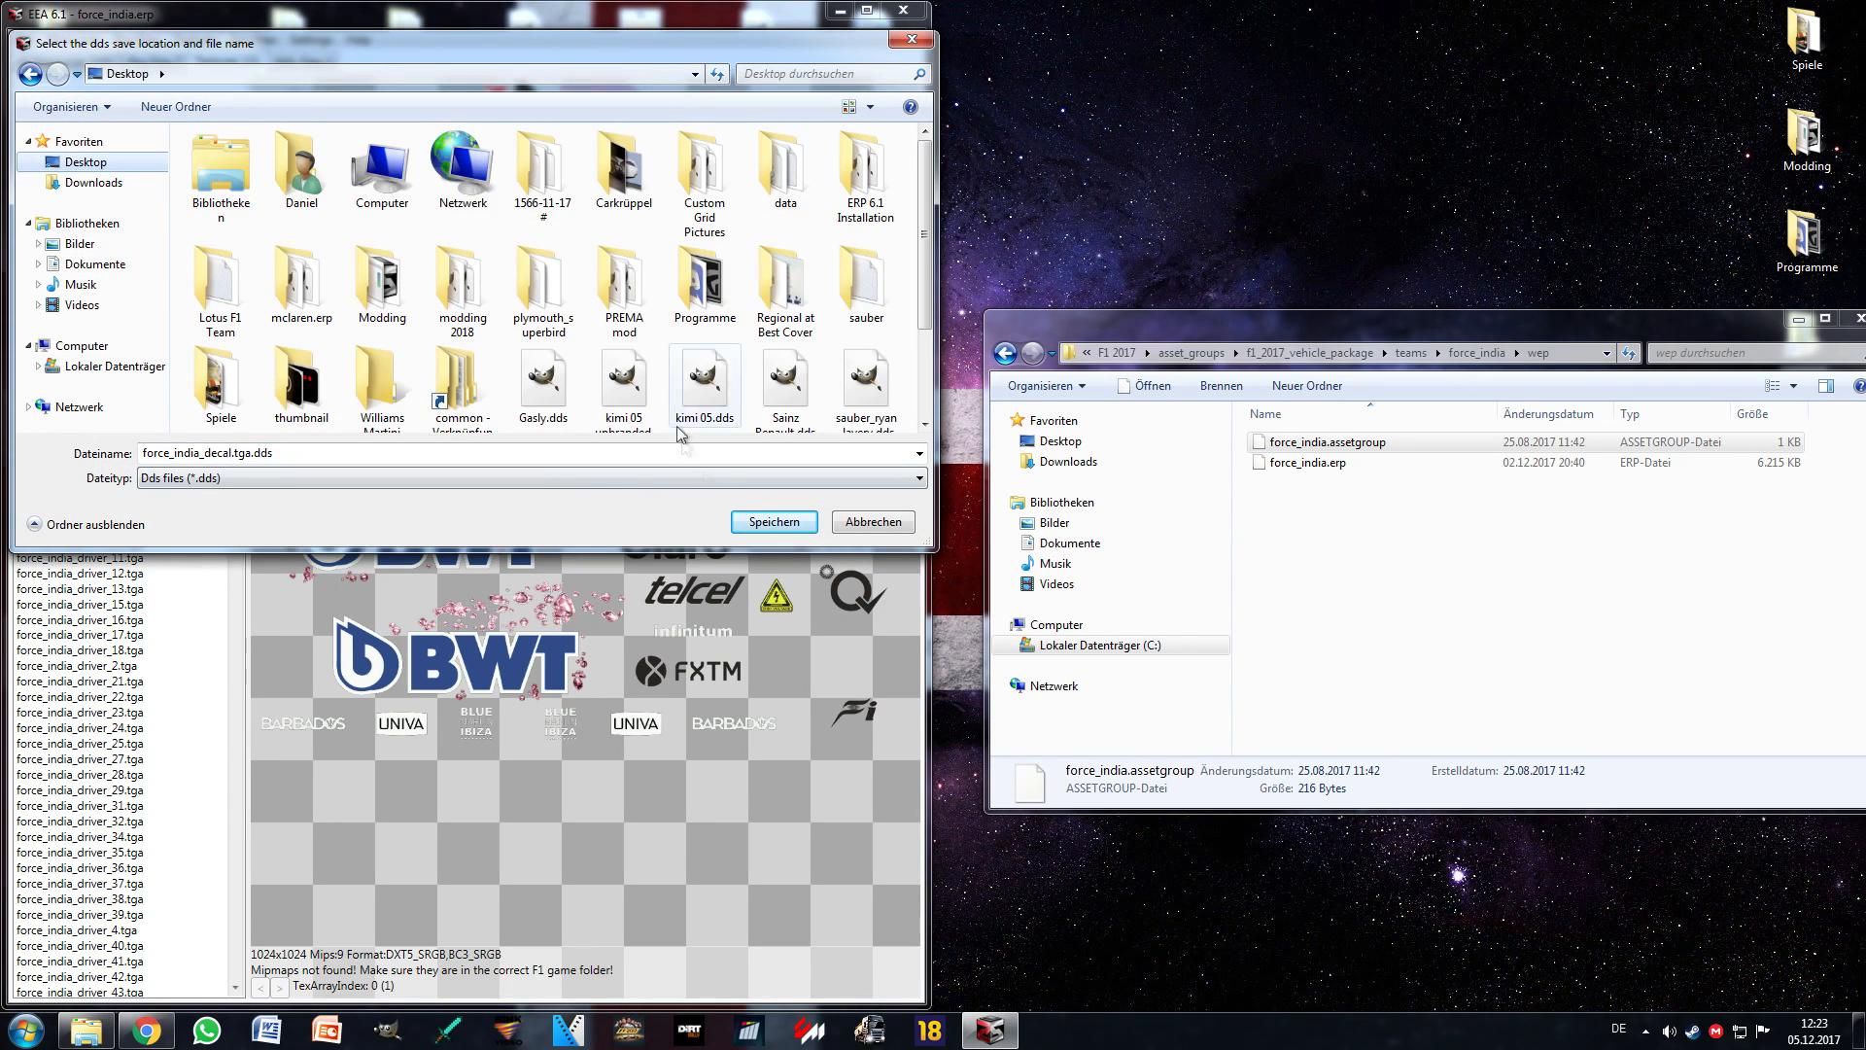
{"action": "left_click", "coordinate": [769, 523]}
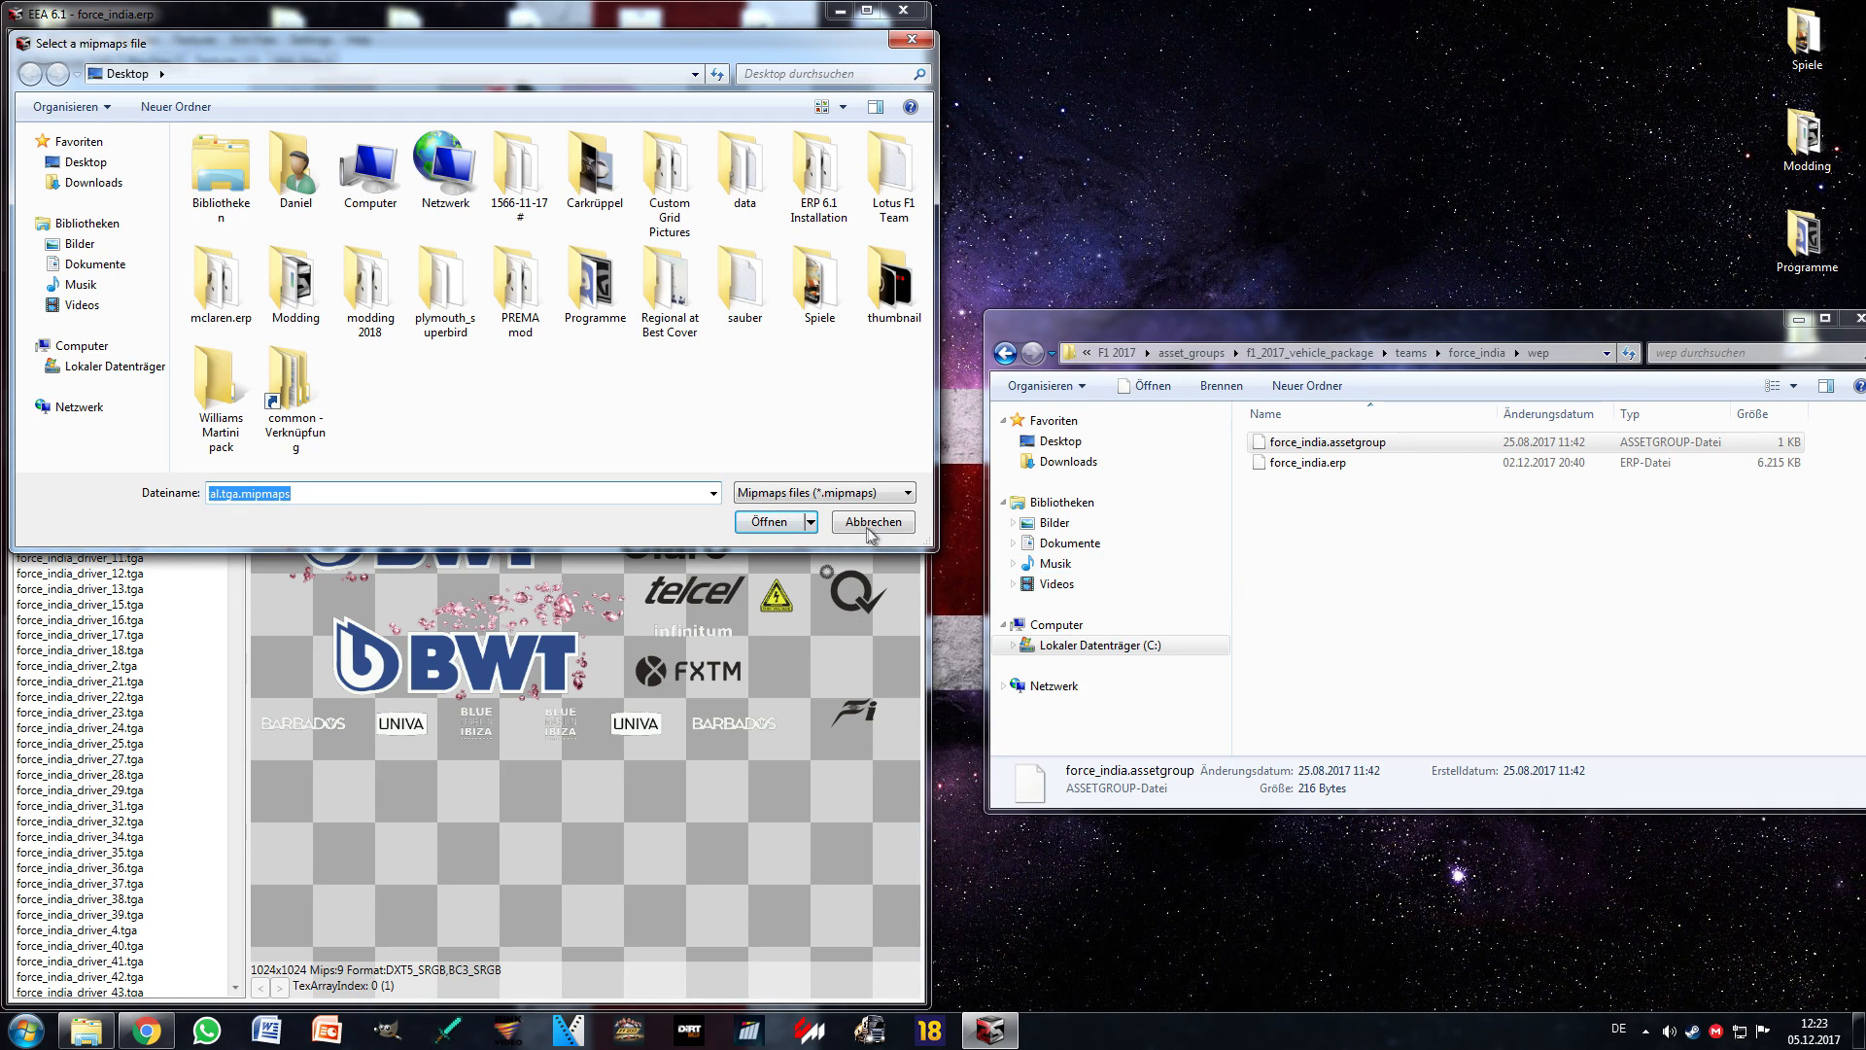
{"action": "left_click", "coordinate": [773, 529]}
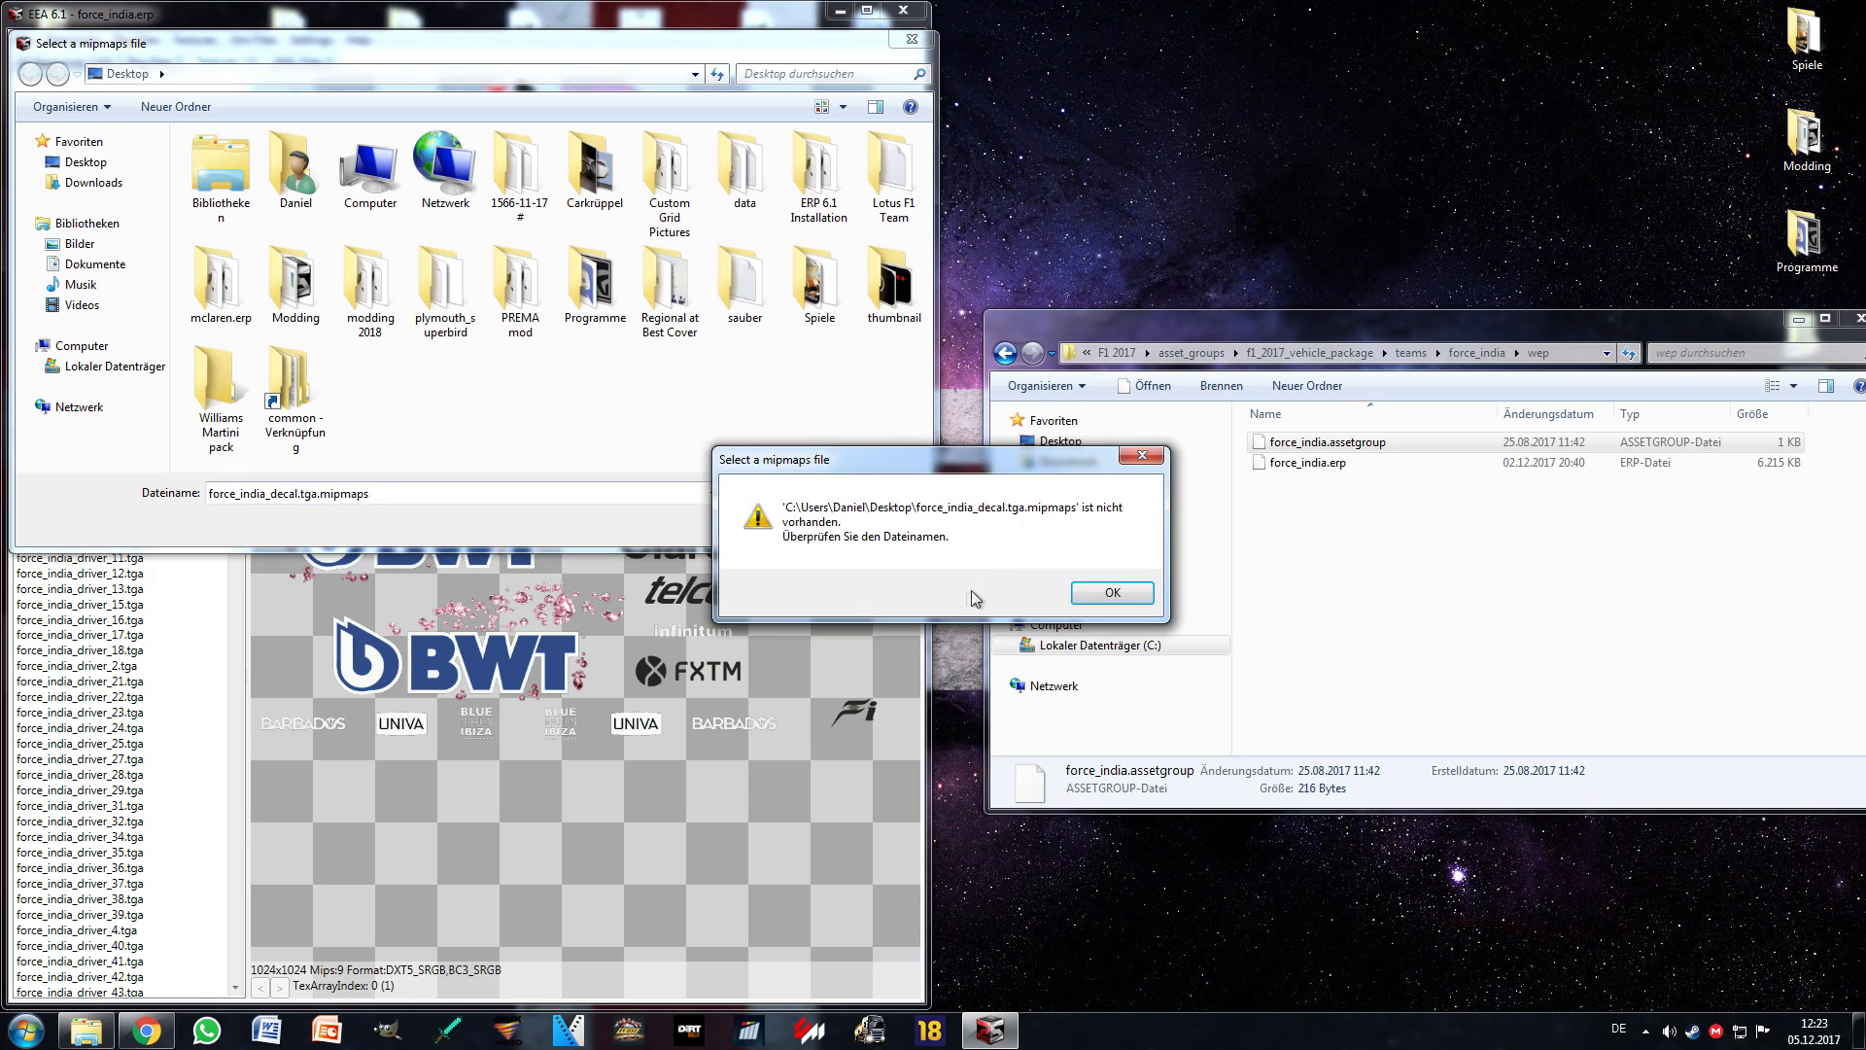
{"action": "left_click", "coordinate": [1114, 601]}
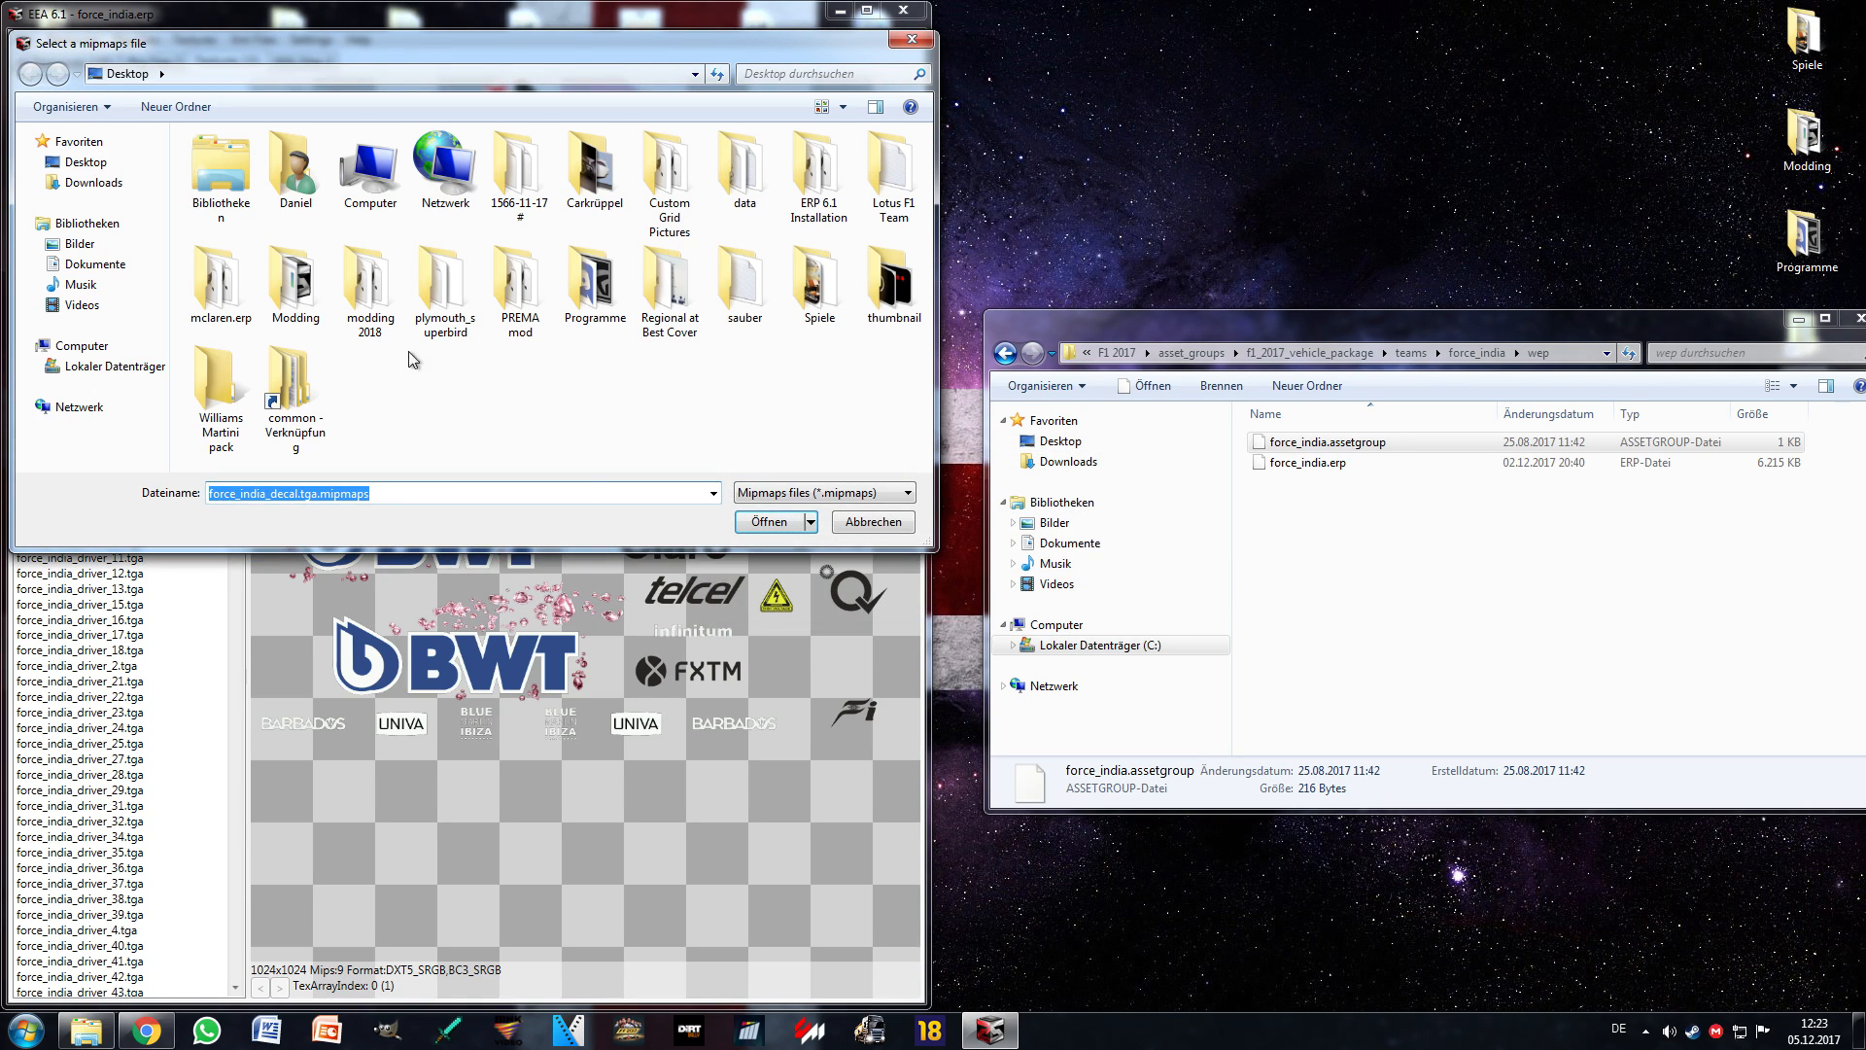
{"action": "left_click", "coordinate": [859, 525]}
{"action": "left_click", "coordinate": [1001, 592]}
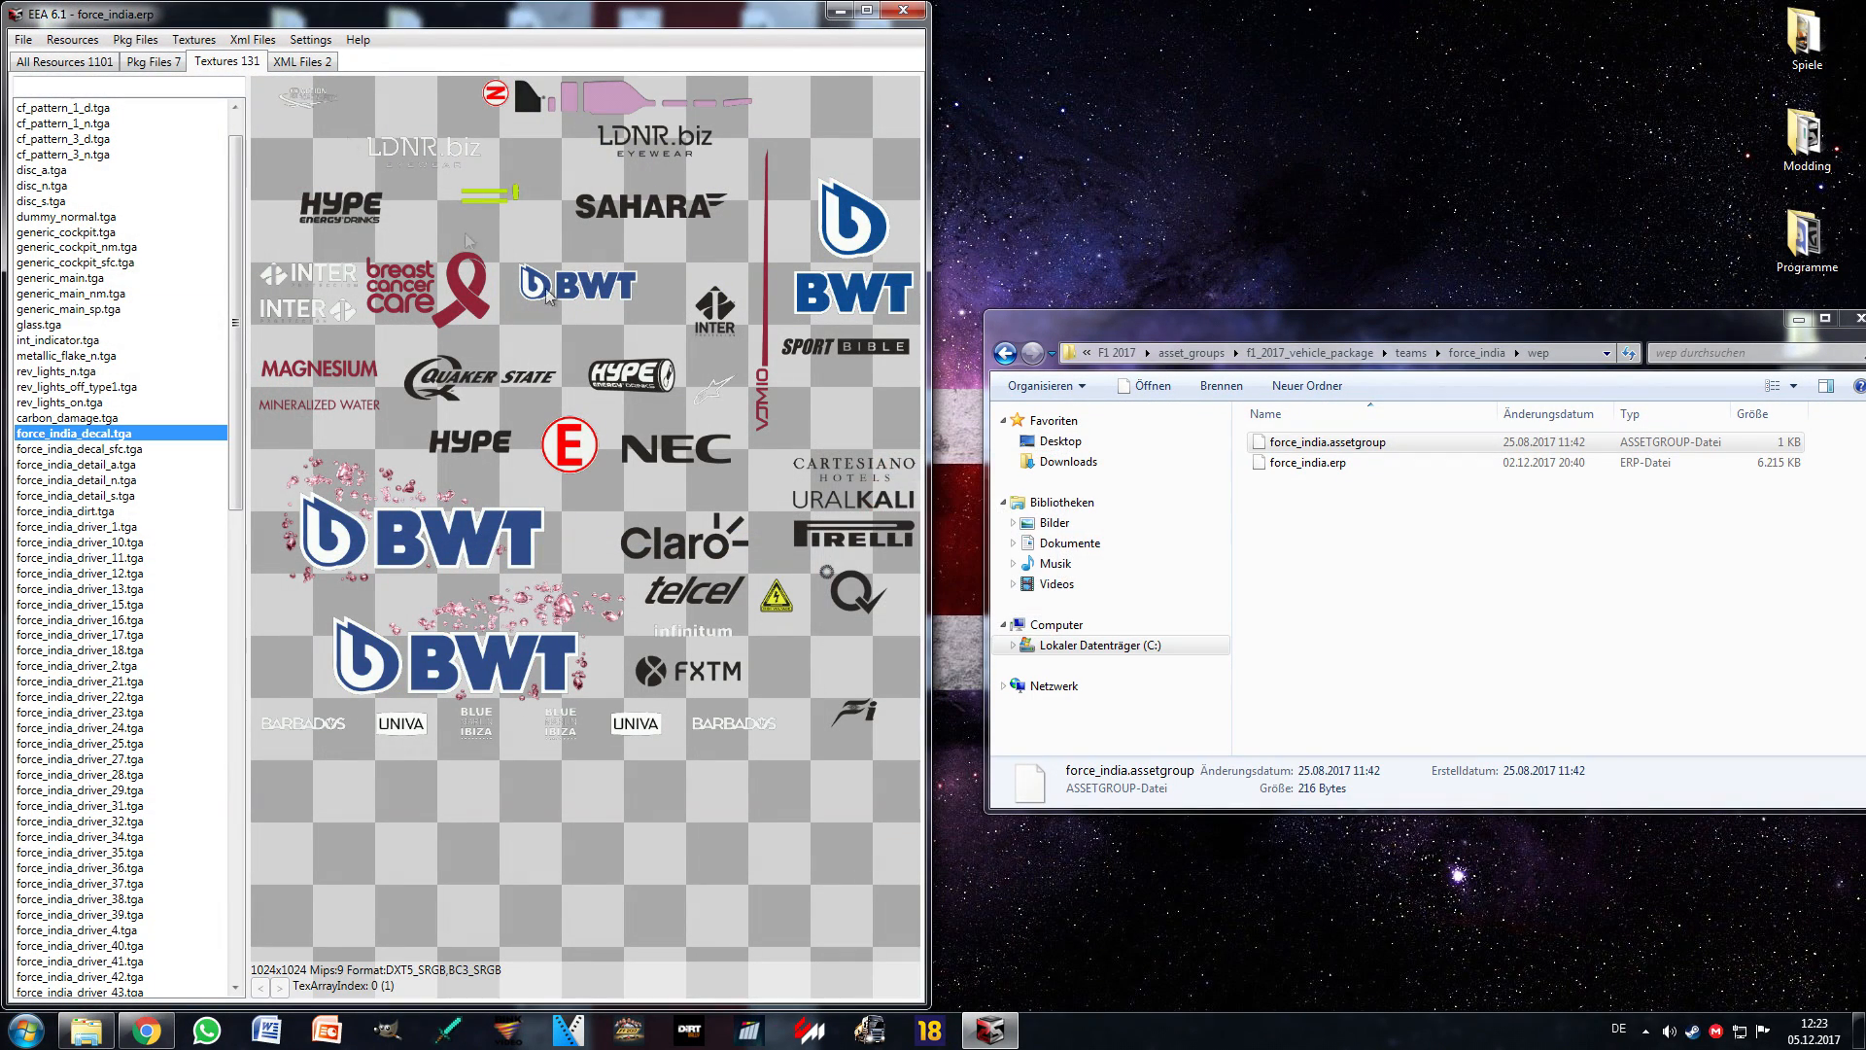
Step: Export force_india_decal.tga, choosing the Desktop as the save location for the DDS file
{"action": "left_click", "coordinate": [194, 40]}
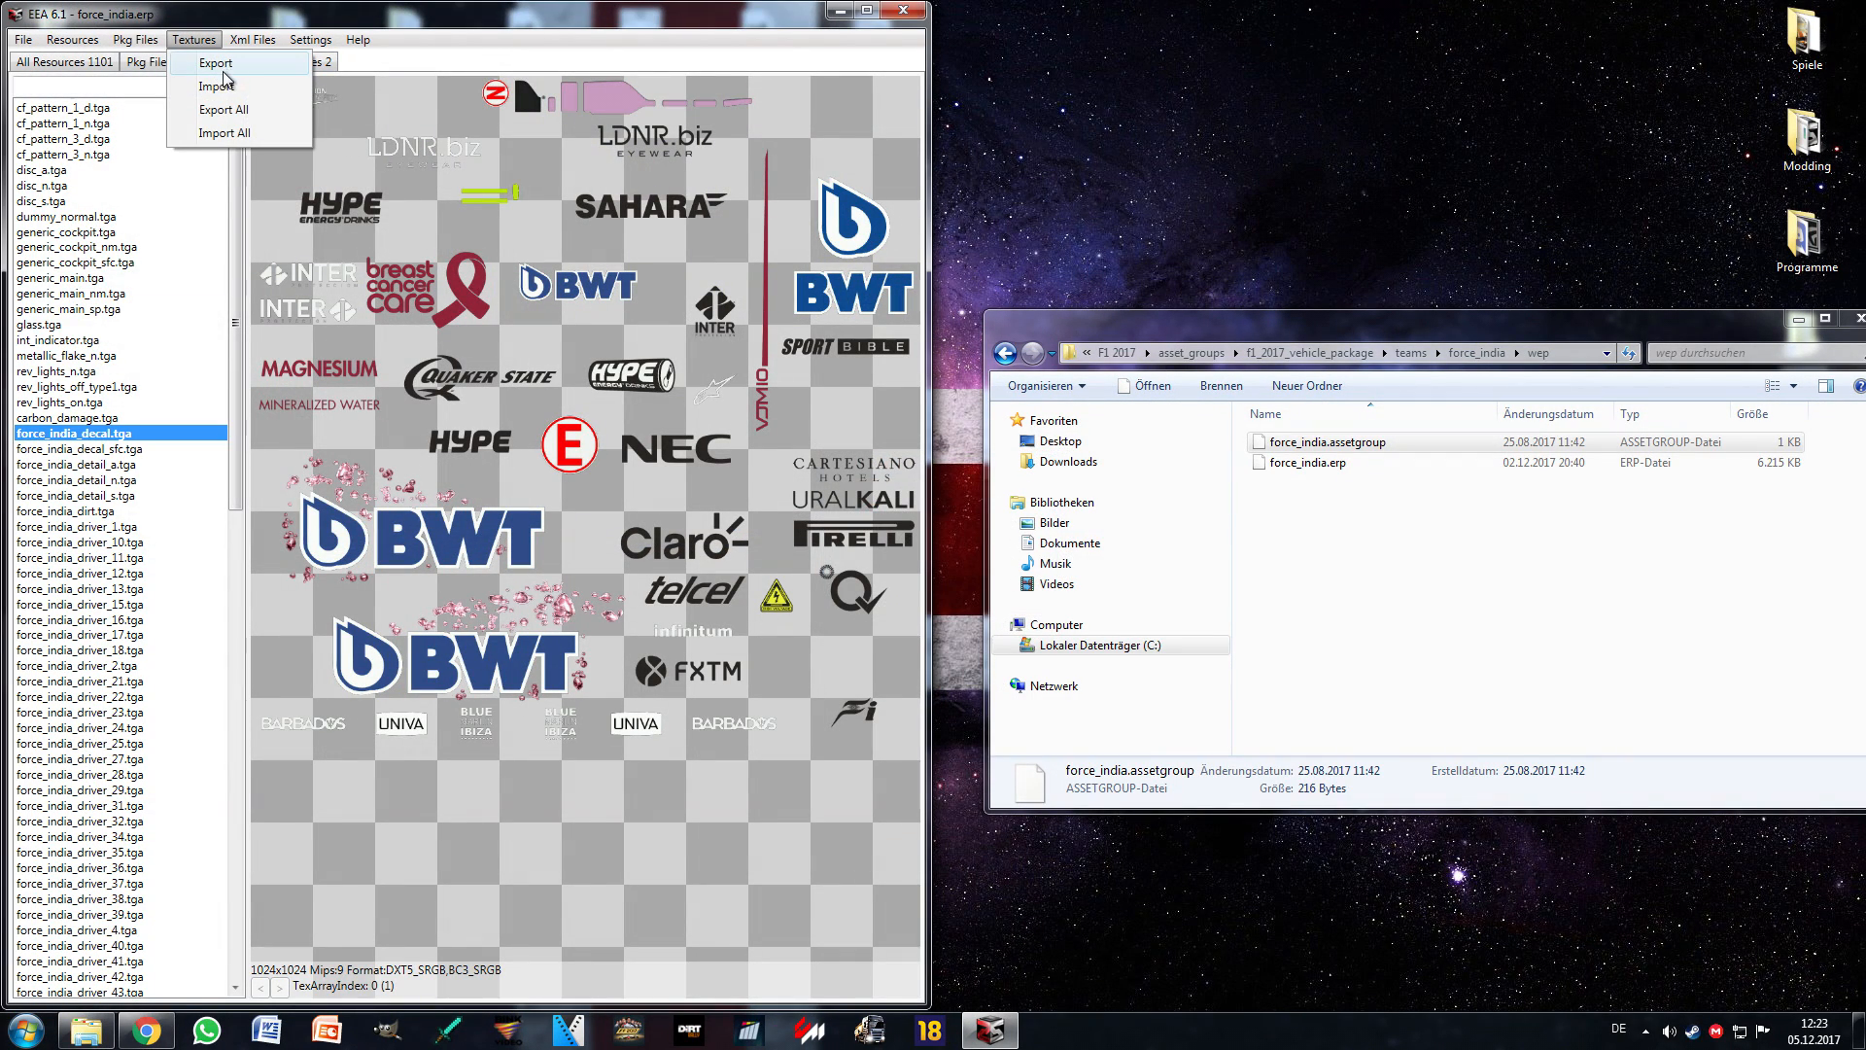
{"action": "left_click", "coordinate": [216, 63]}
{"action": "left_click", "coordinate": [768, 522]}
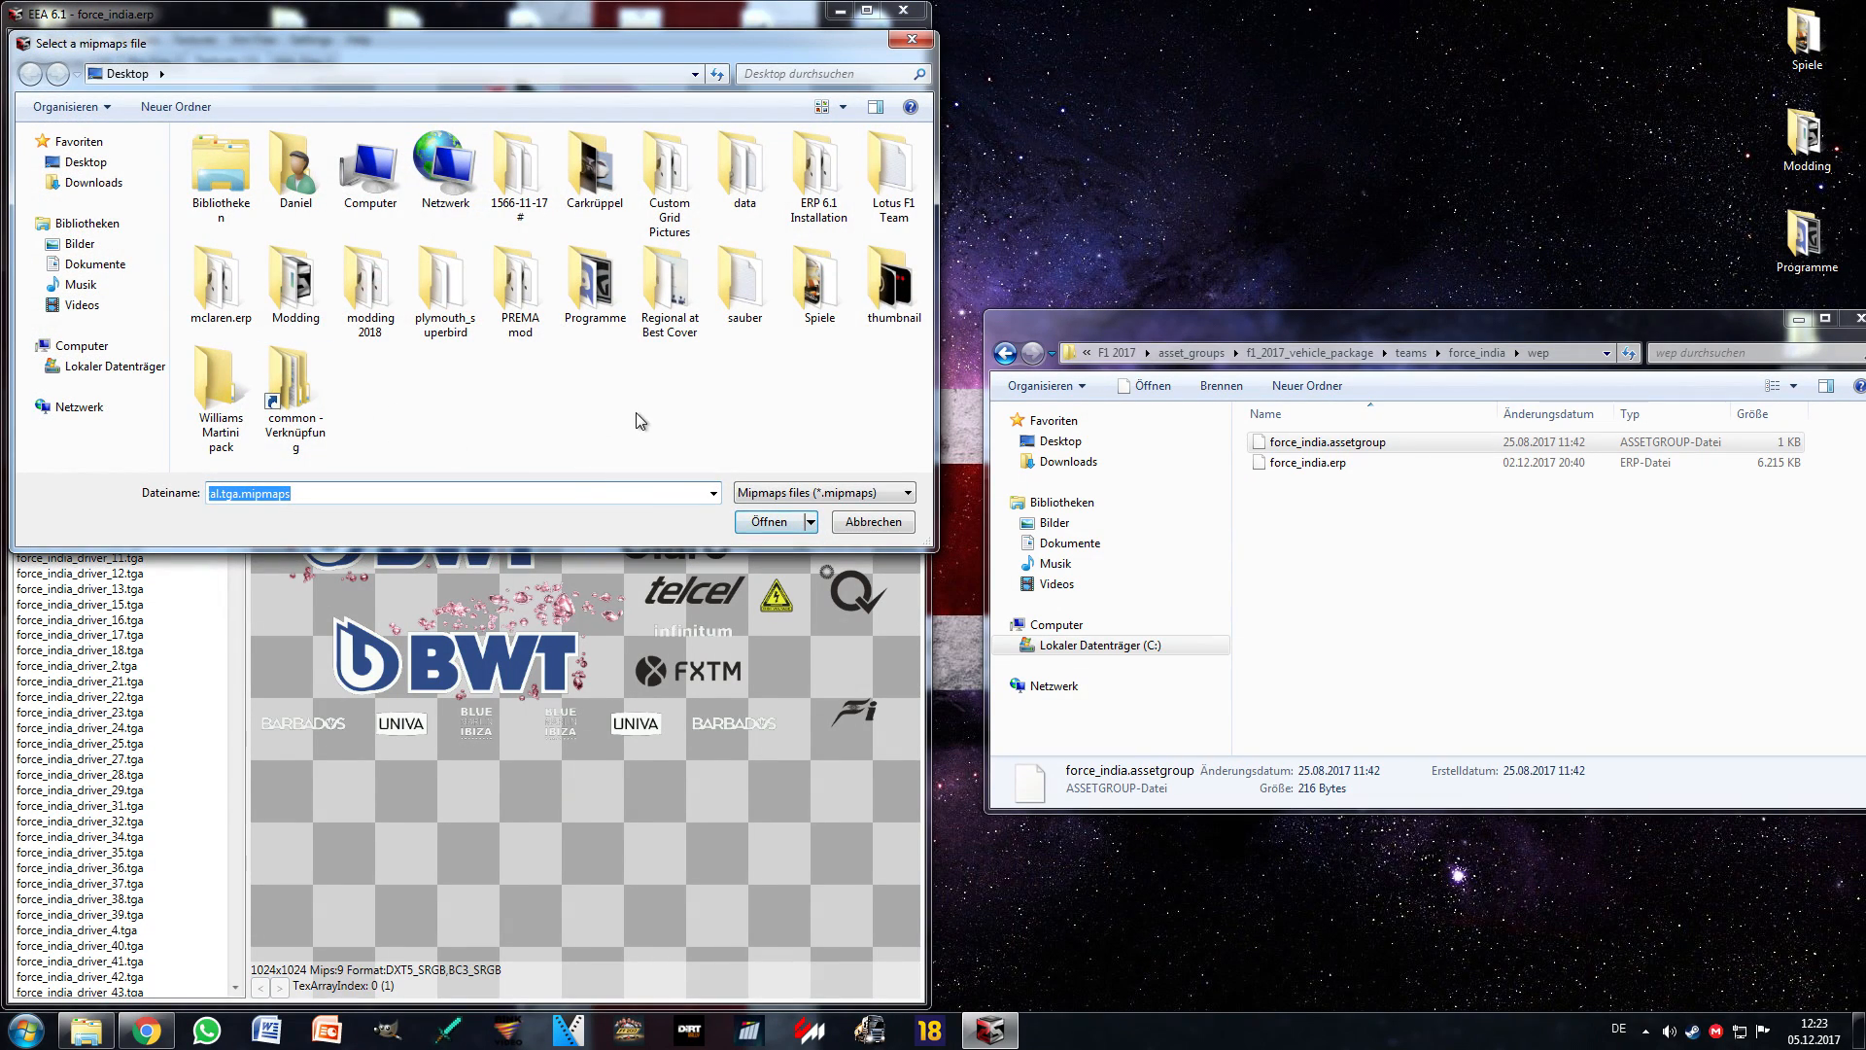
Step: In the mipmaps file selection, browse to C:\Program Files (x86)\Steam\steamapps\common
{"action": "left_click", "coordinate": [145, 367]}
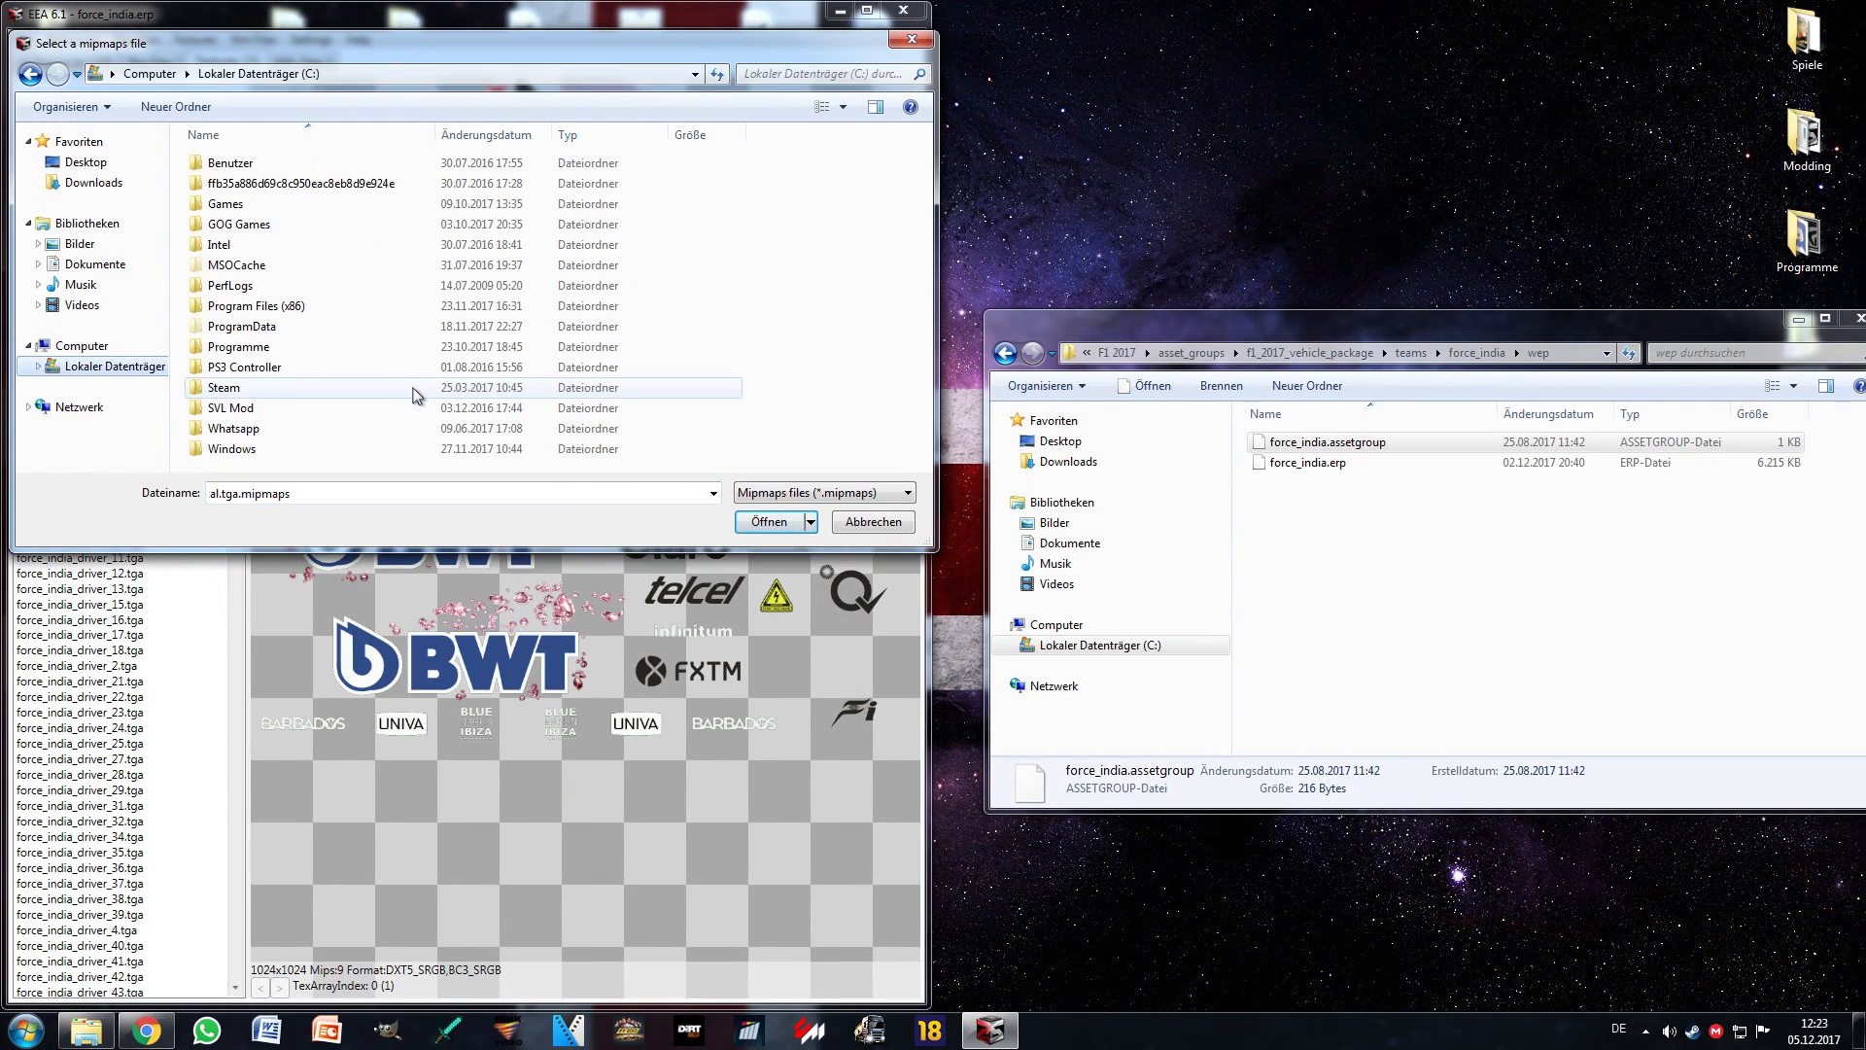
{"action": "double_click", "coordinate": [292, 306]}
{"action": "scroll", "coordinate": [262, 421], "scroll_direction": "down", "scroll_amount": 10}
{"action": "double_click", "coordinate": [245, 360]}
{"action": "scroll", "coordinate": [271, 291], "scroll_direction": "down", "scroll_amount": 2}
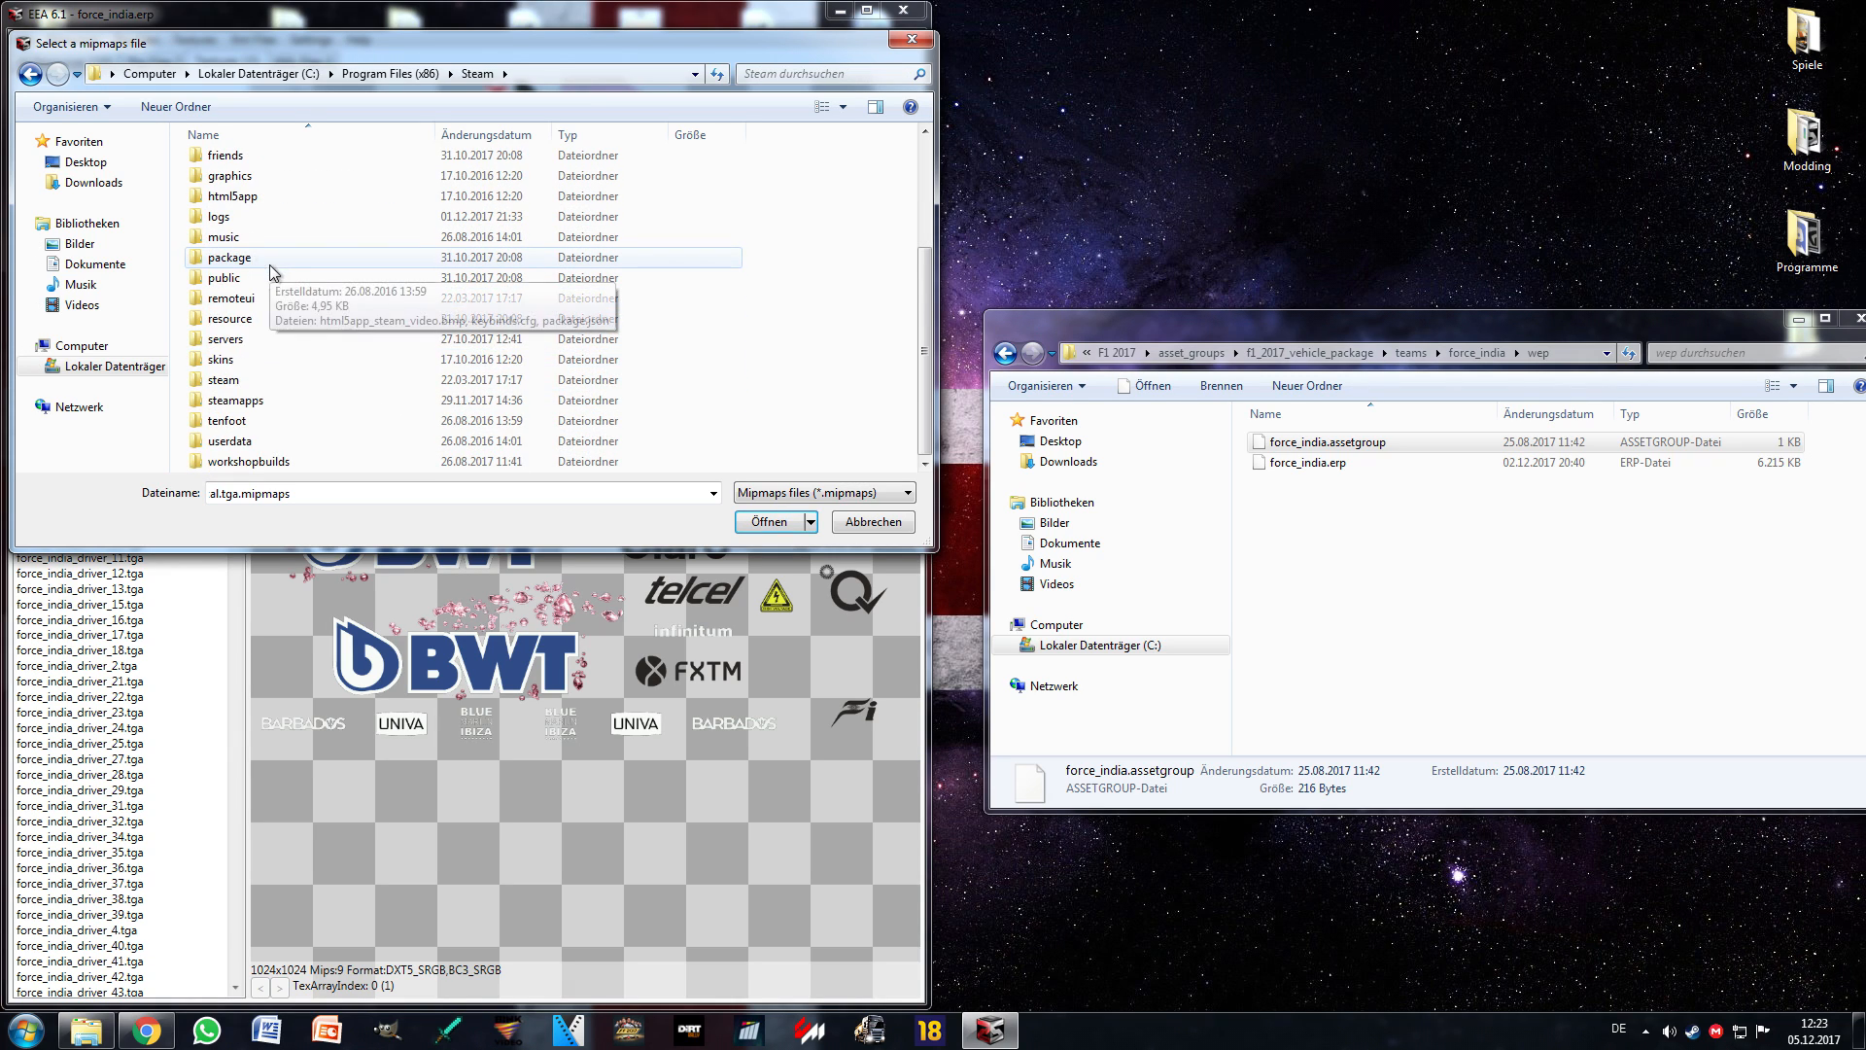
{"action": "double_click", "coordinate": [255, 400]}
{"action": "double_click", "coordinate": [251, 165]}
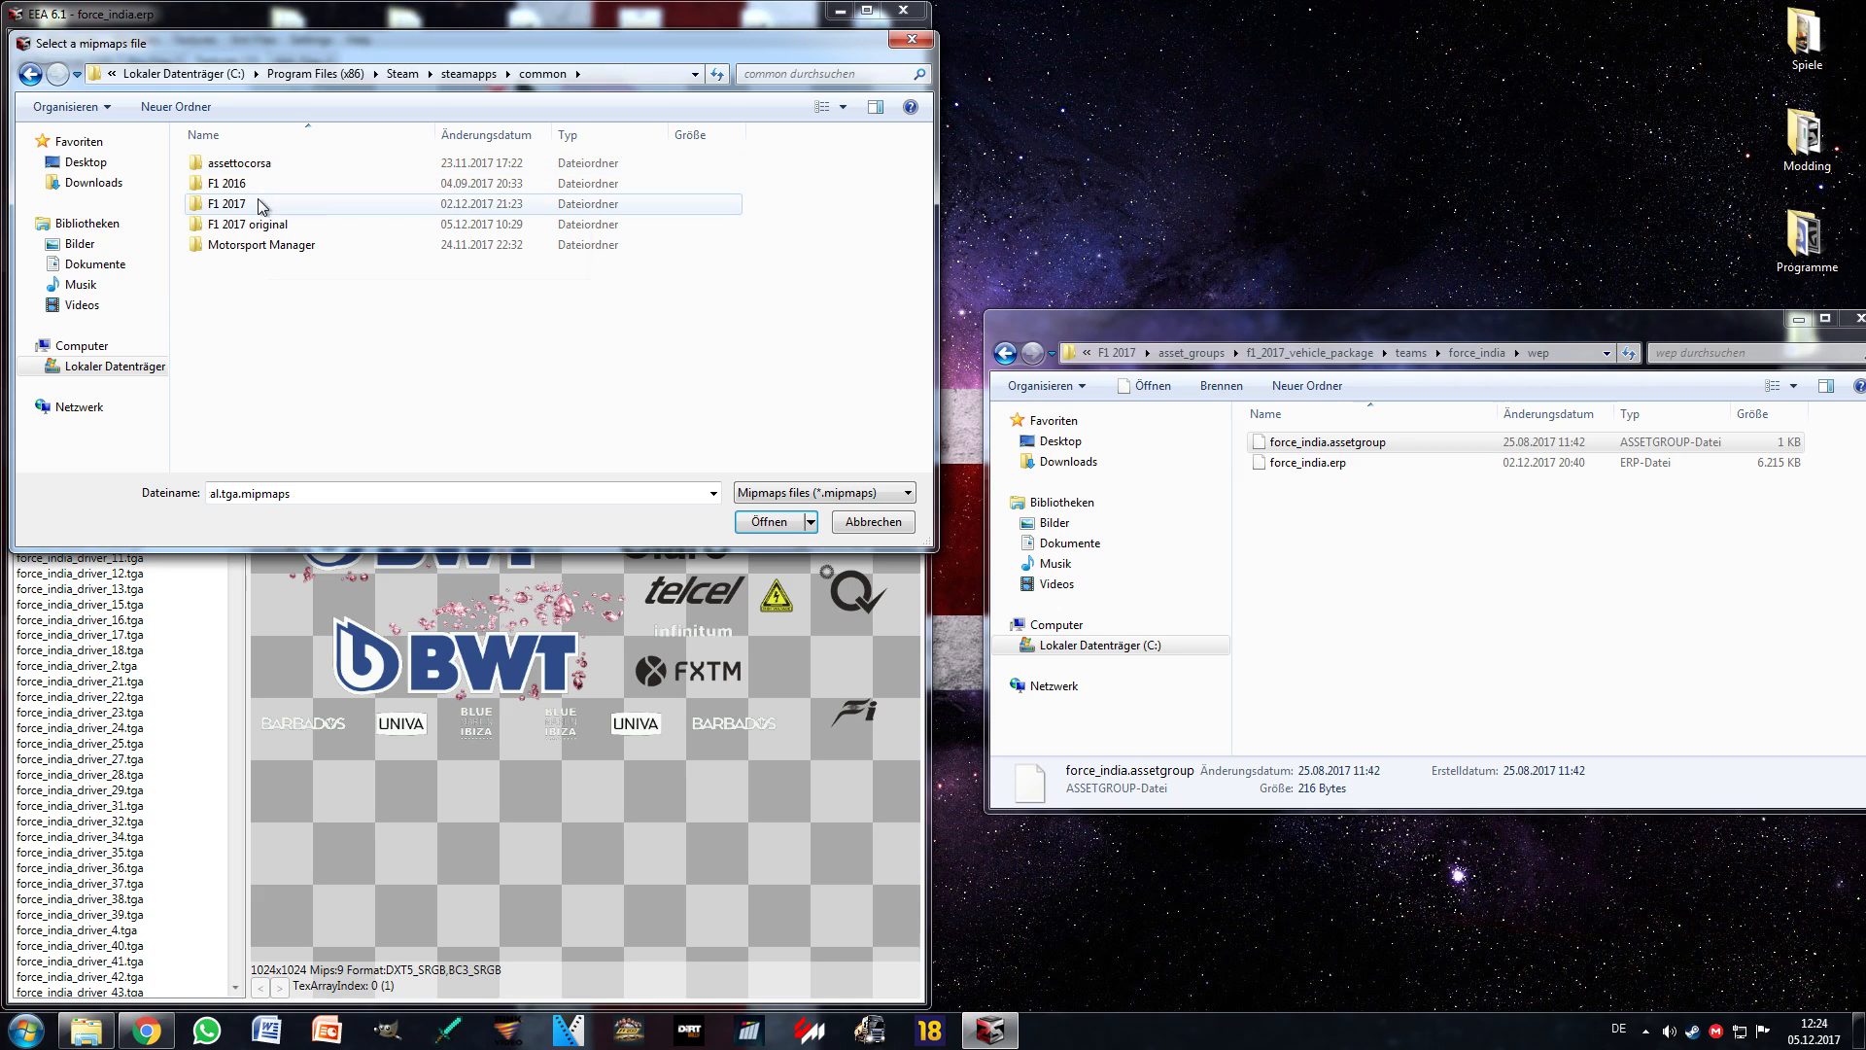
Step: Complete the export with the decal's mipmaps file from F1 2017\f1_2017_vehicle_package\teams\force_india\textures, and show the desktop
{"action": "double_click", "coordinate": [260, 204]}
{"action": "double_click", "coordinate": [272, 306]}
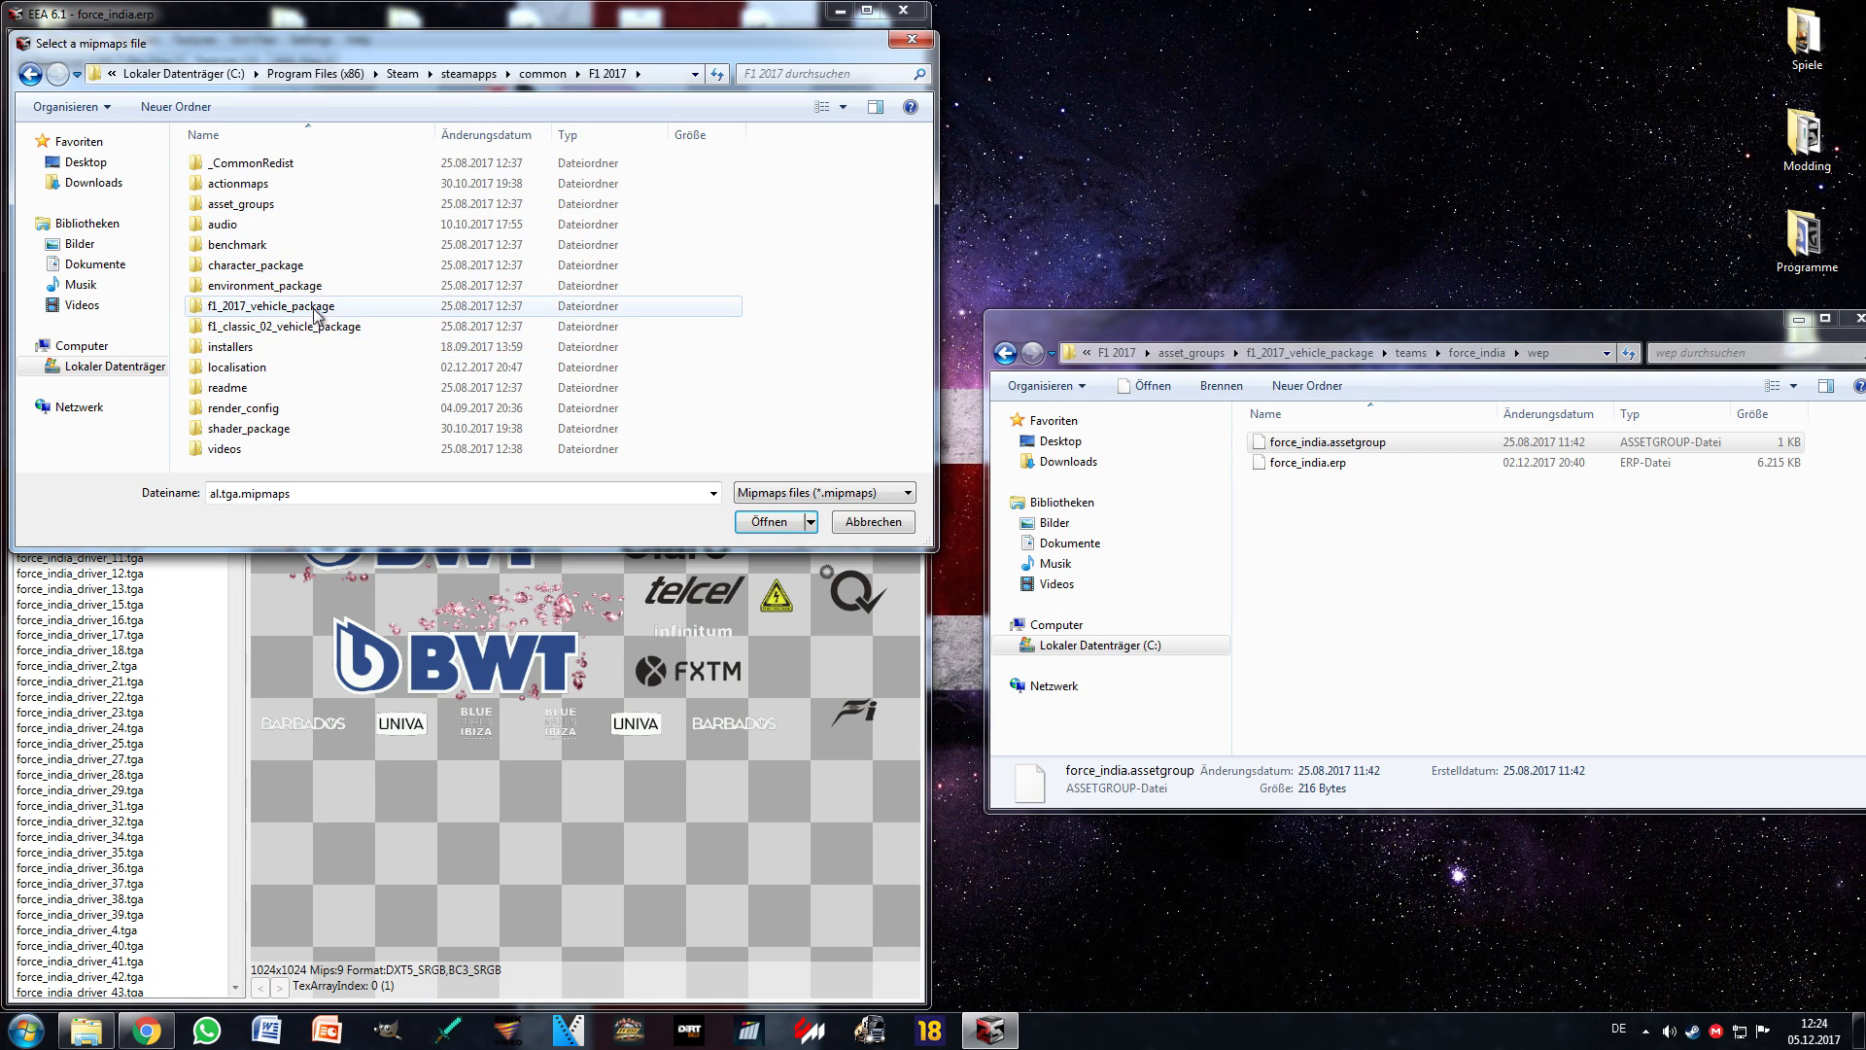
{"action": "double_click", "coordinate": [255, 183]}
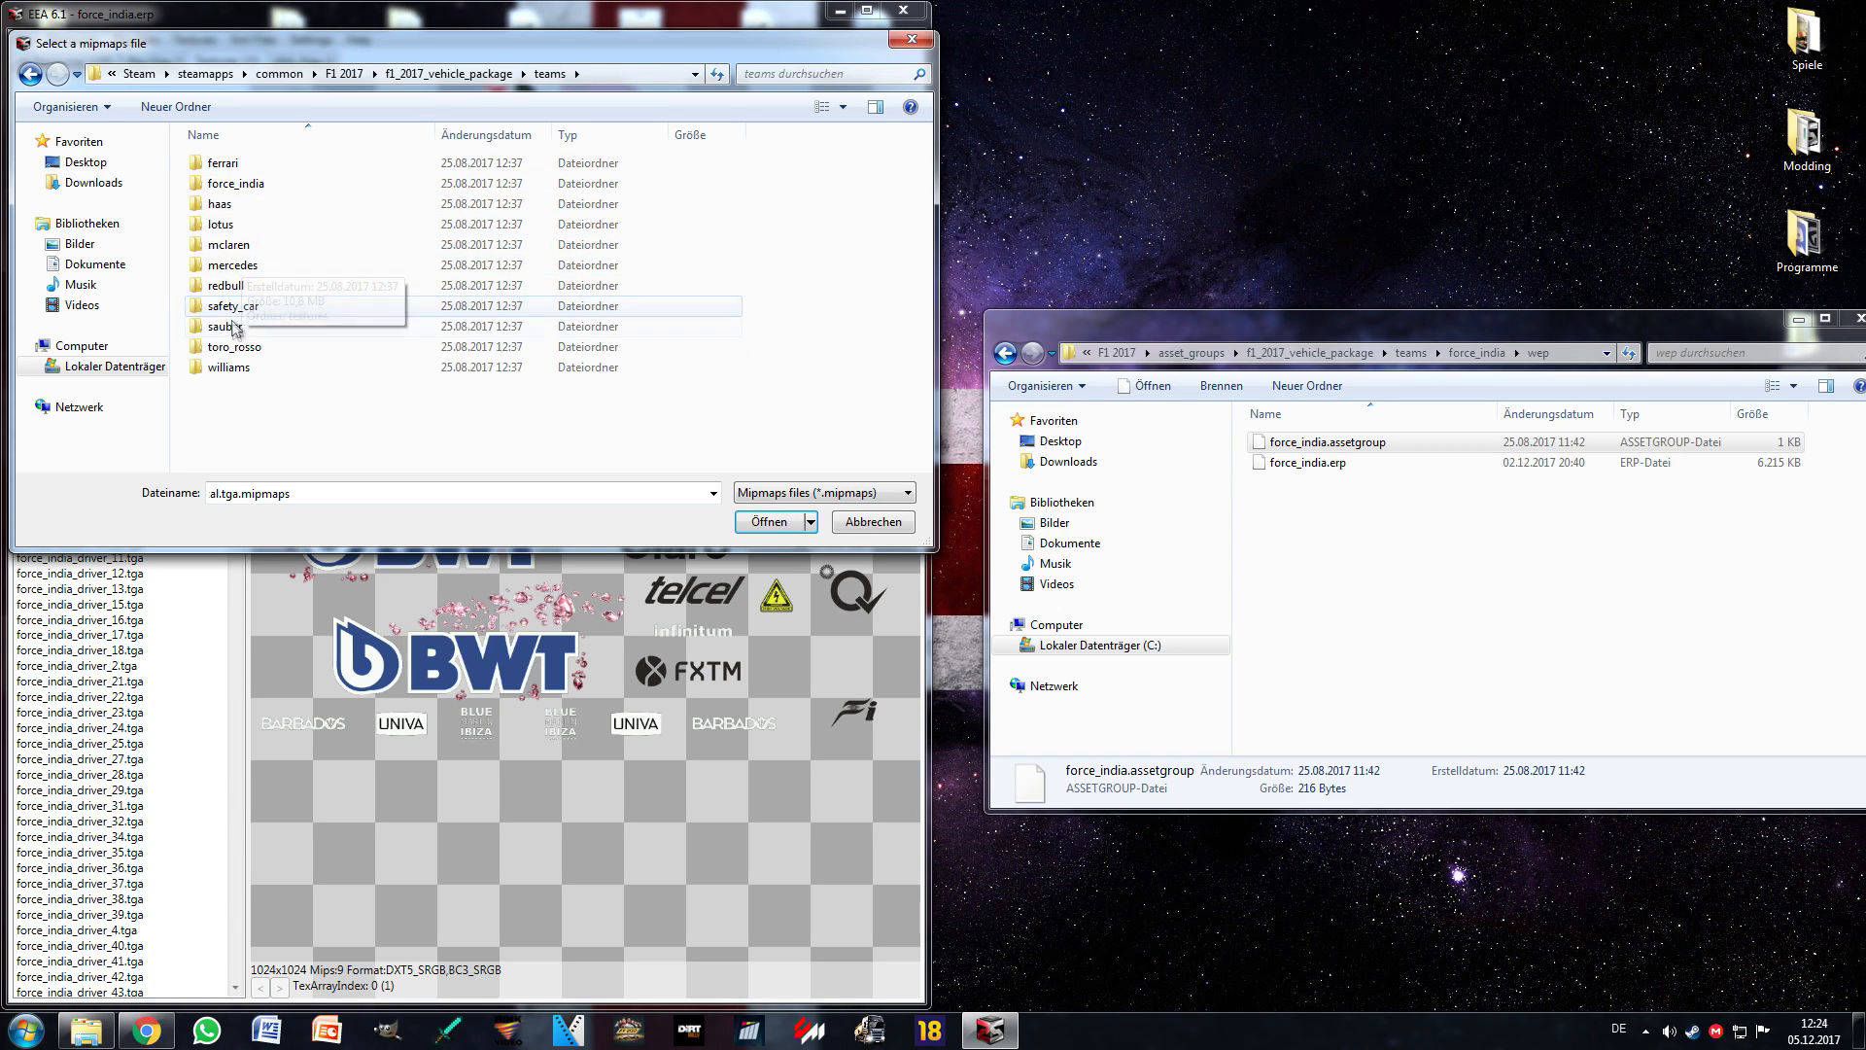
{"action": "double_click", "coordinate": [241, 187]}
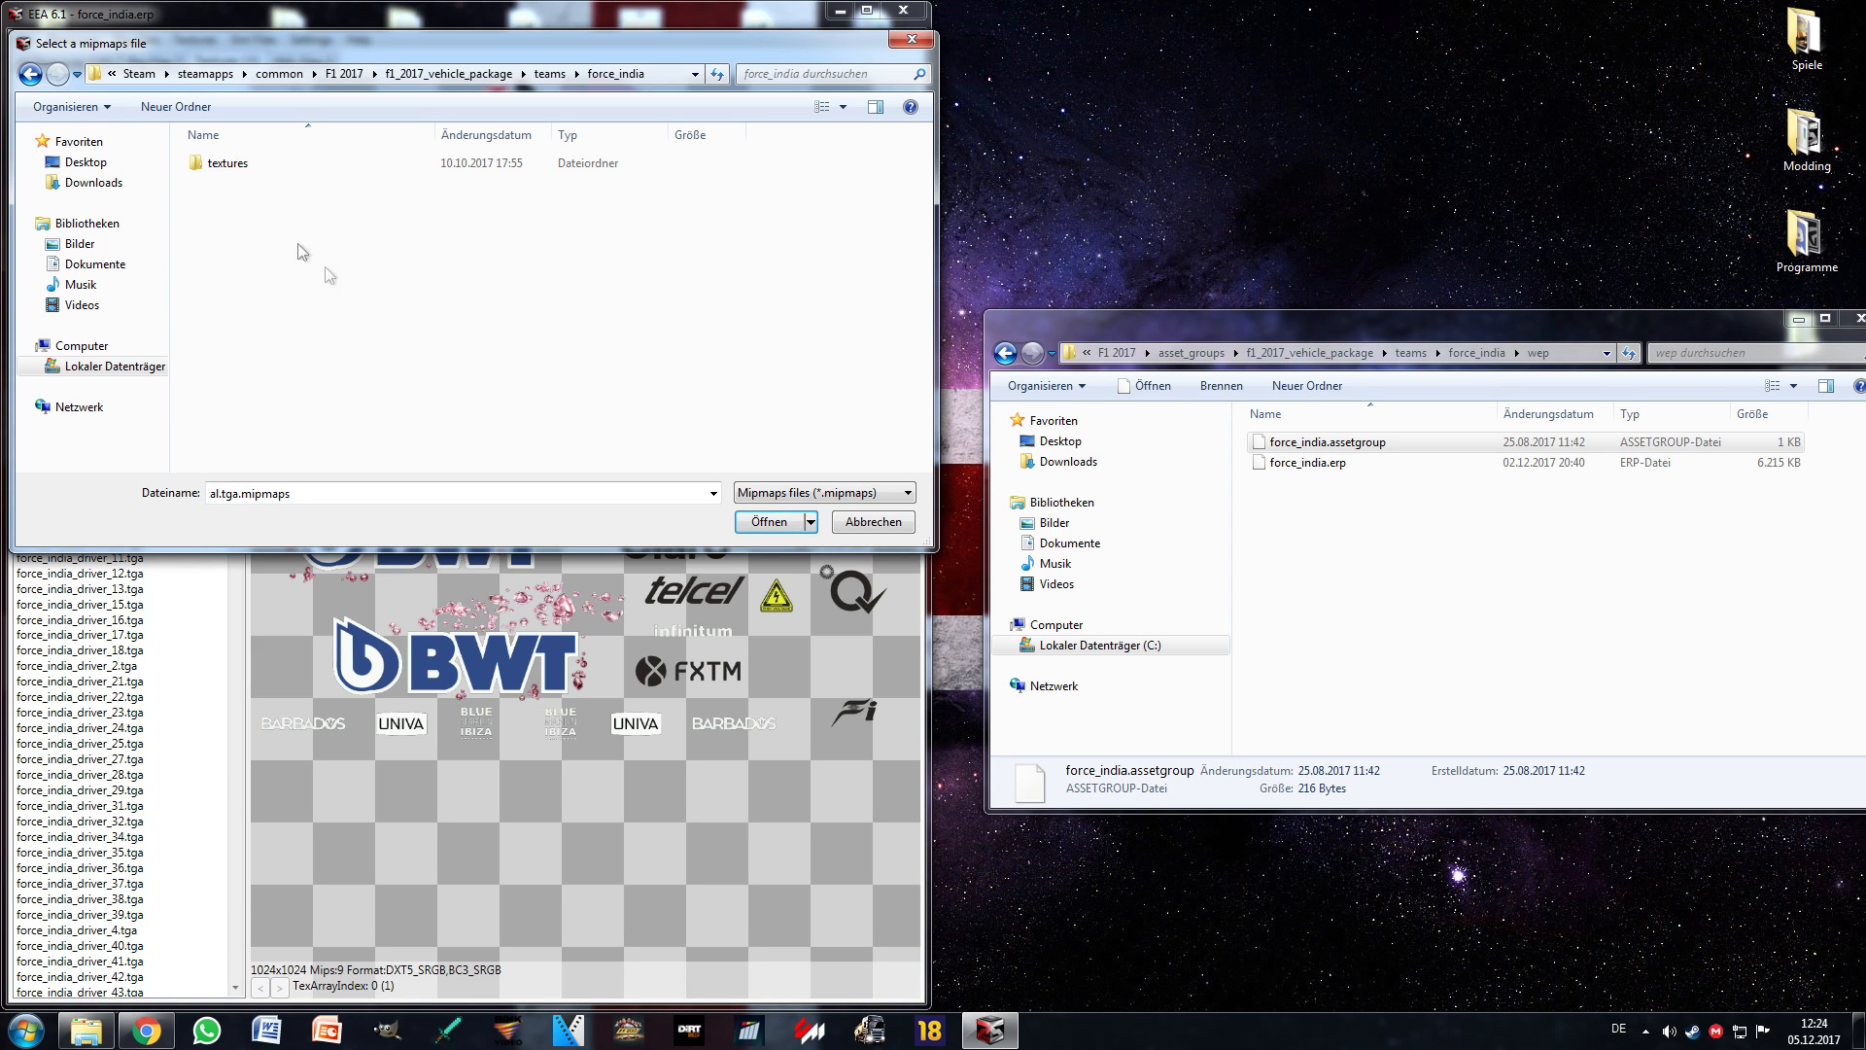
{"action": "double_click", "coordinate": [282, 163]}
{"action": "left_click", "coordinate": [745, 525]}
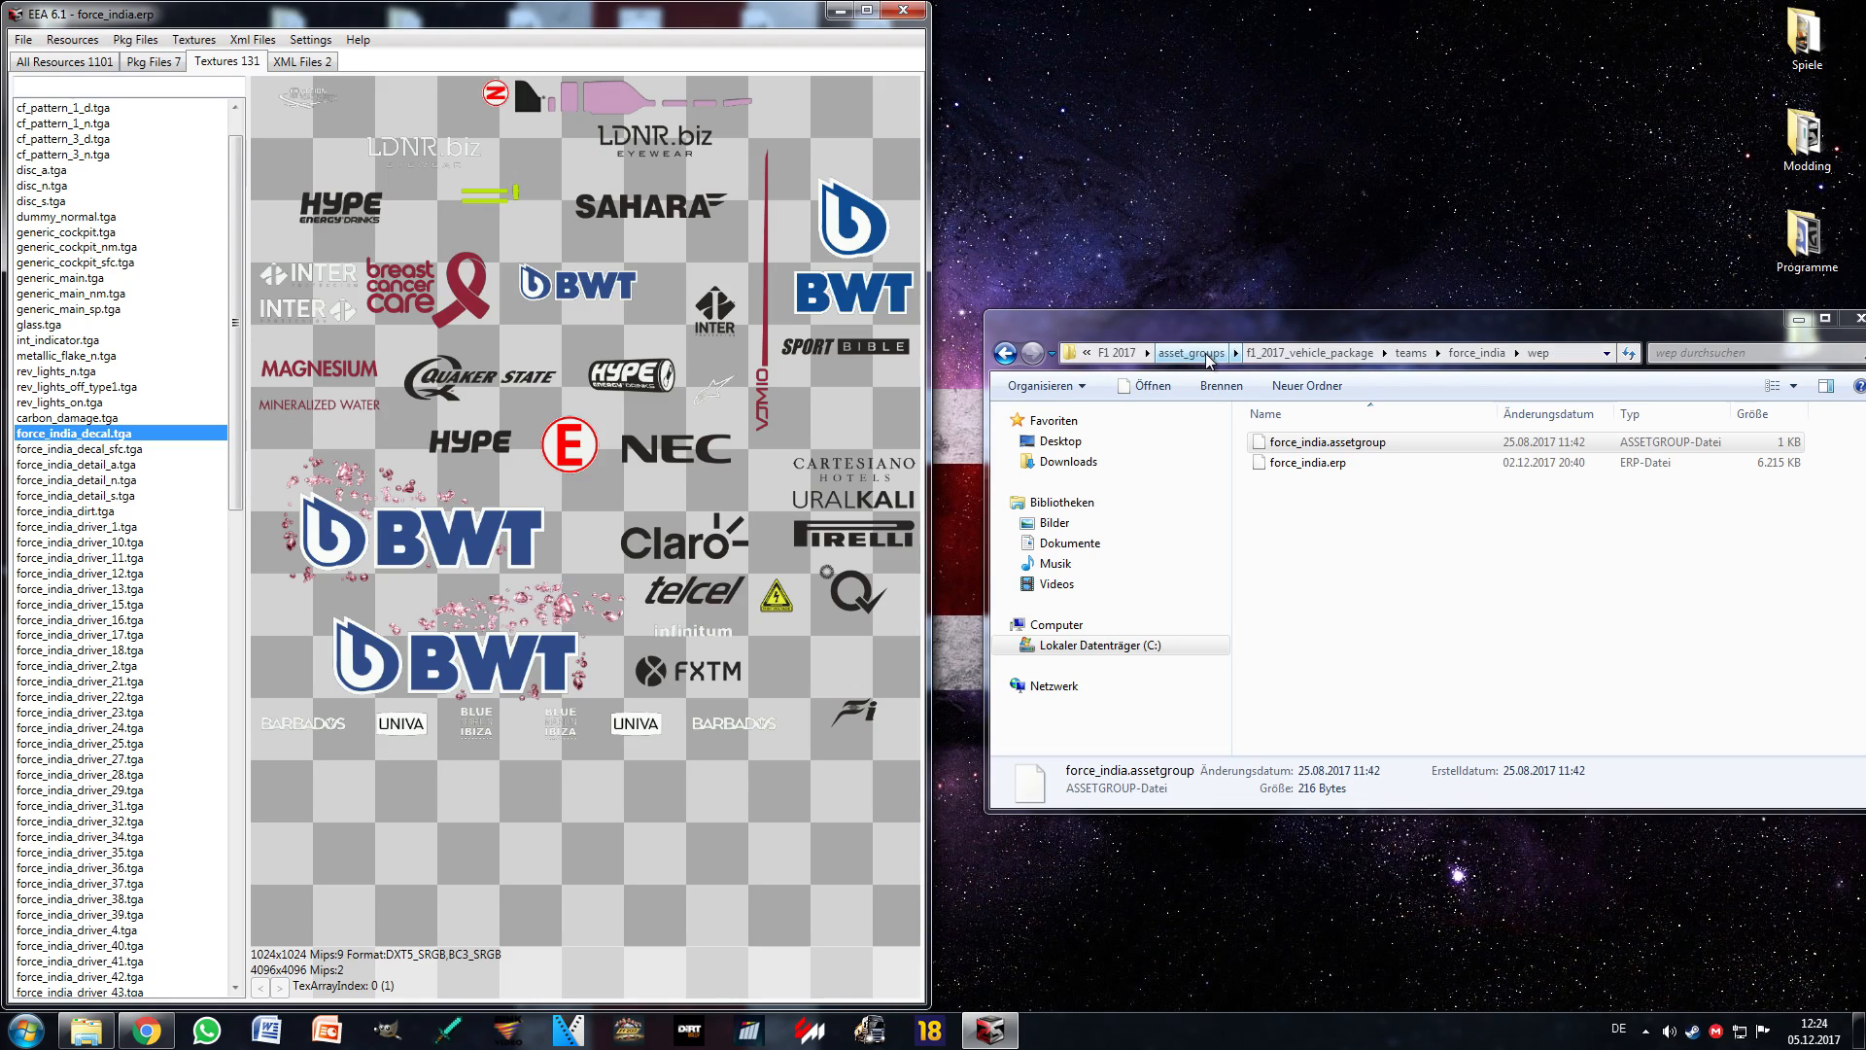
{"action": "key", "text": "super+d"}
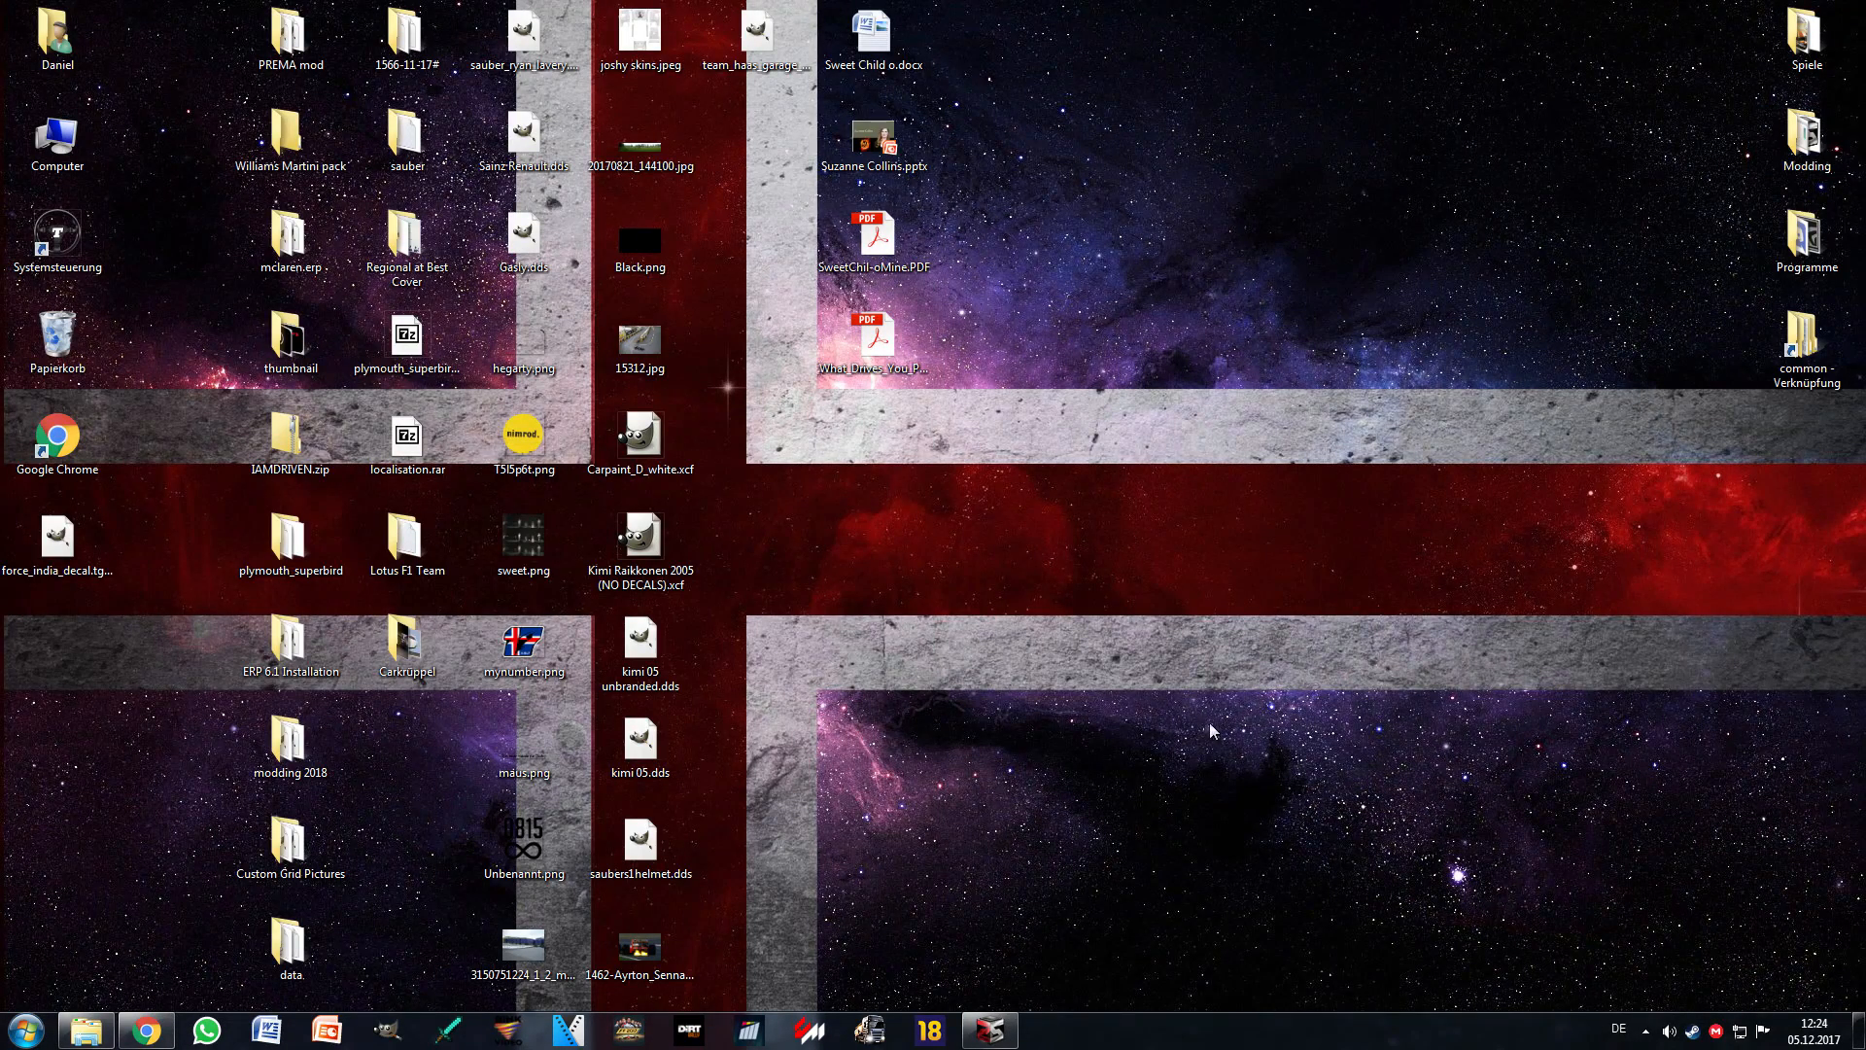
Step: Open the exported force_india_decal.tga.dds from the desktop in GIMP without loading its mipmaps
{"action": "left_click_drag", "start_coordinate": [64, 582], "coordinate": [1230, 583]}
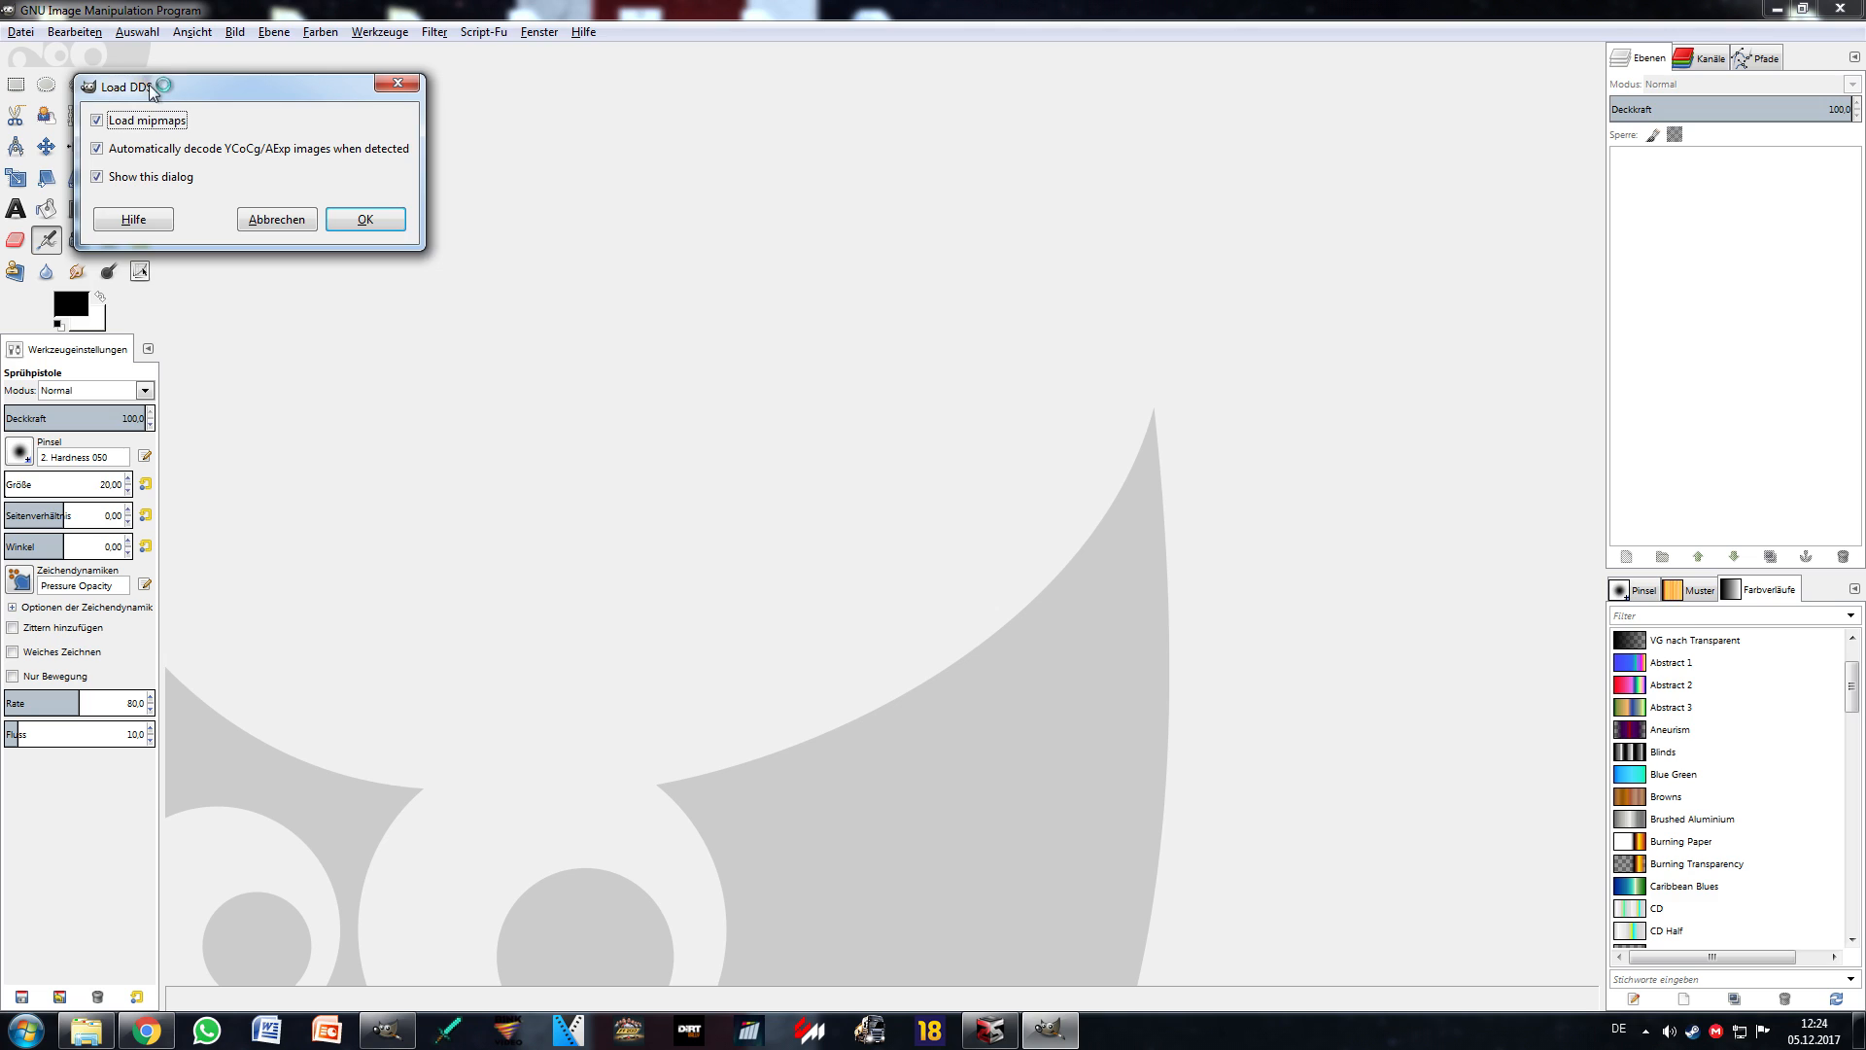
{"action": "left_click_drag", "start_coordinate": [150, 88], "coordinate": [198, 195]}
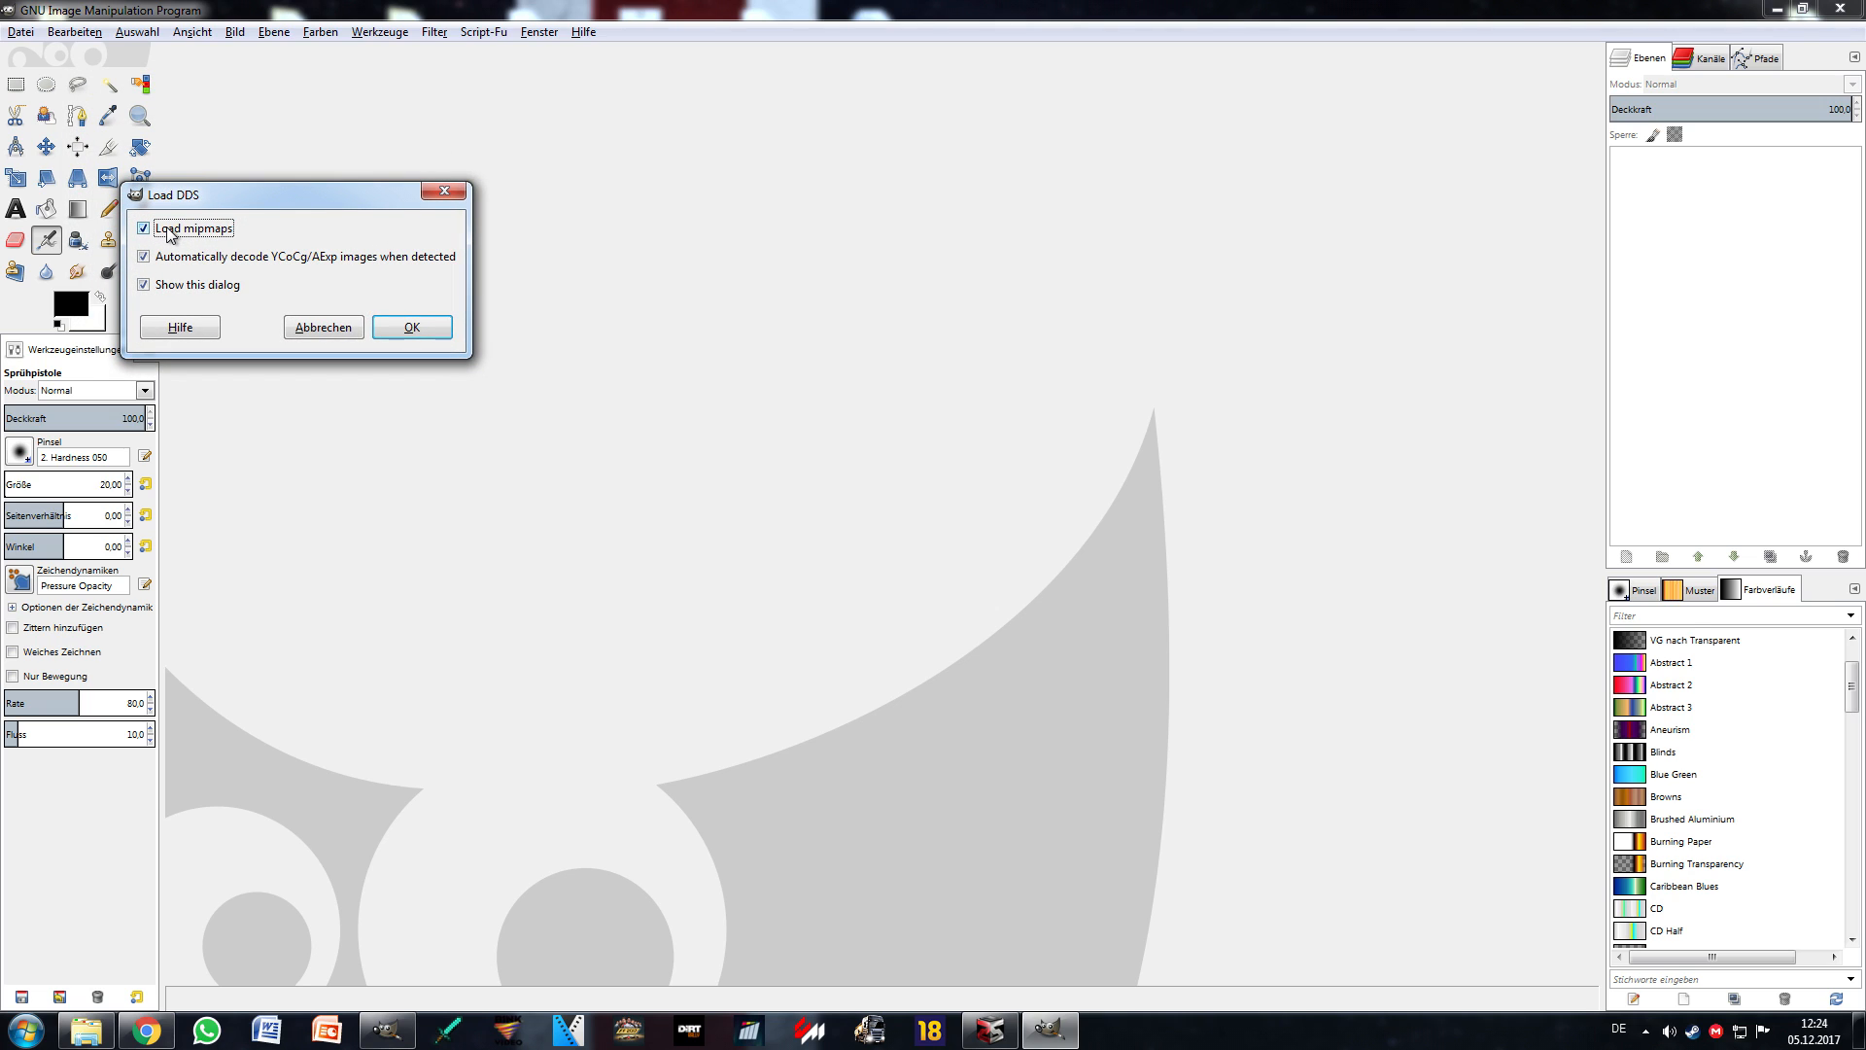
{"action": "left_click_drag", "start_coordinate": [230, 184], "coordinate": [284, 174]}
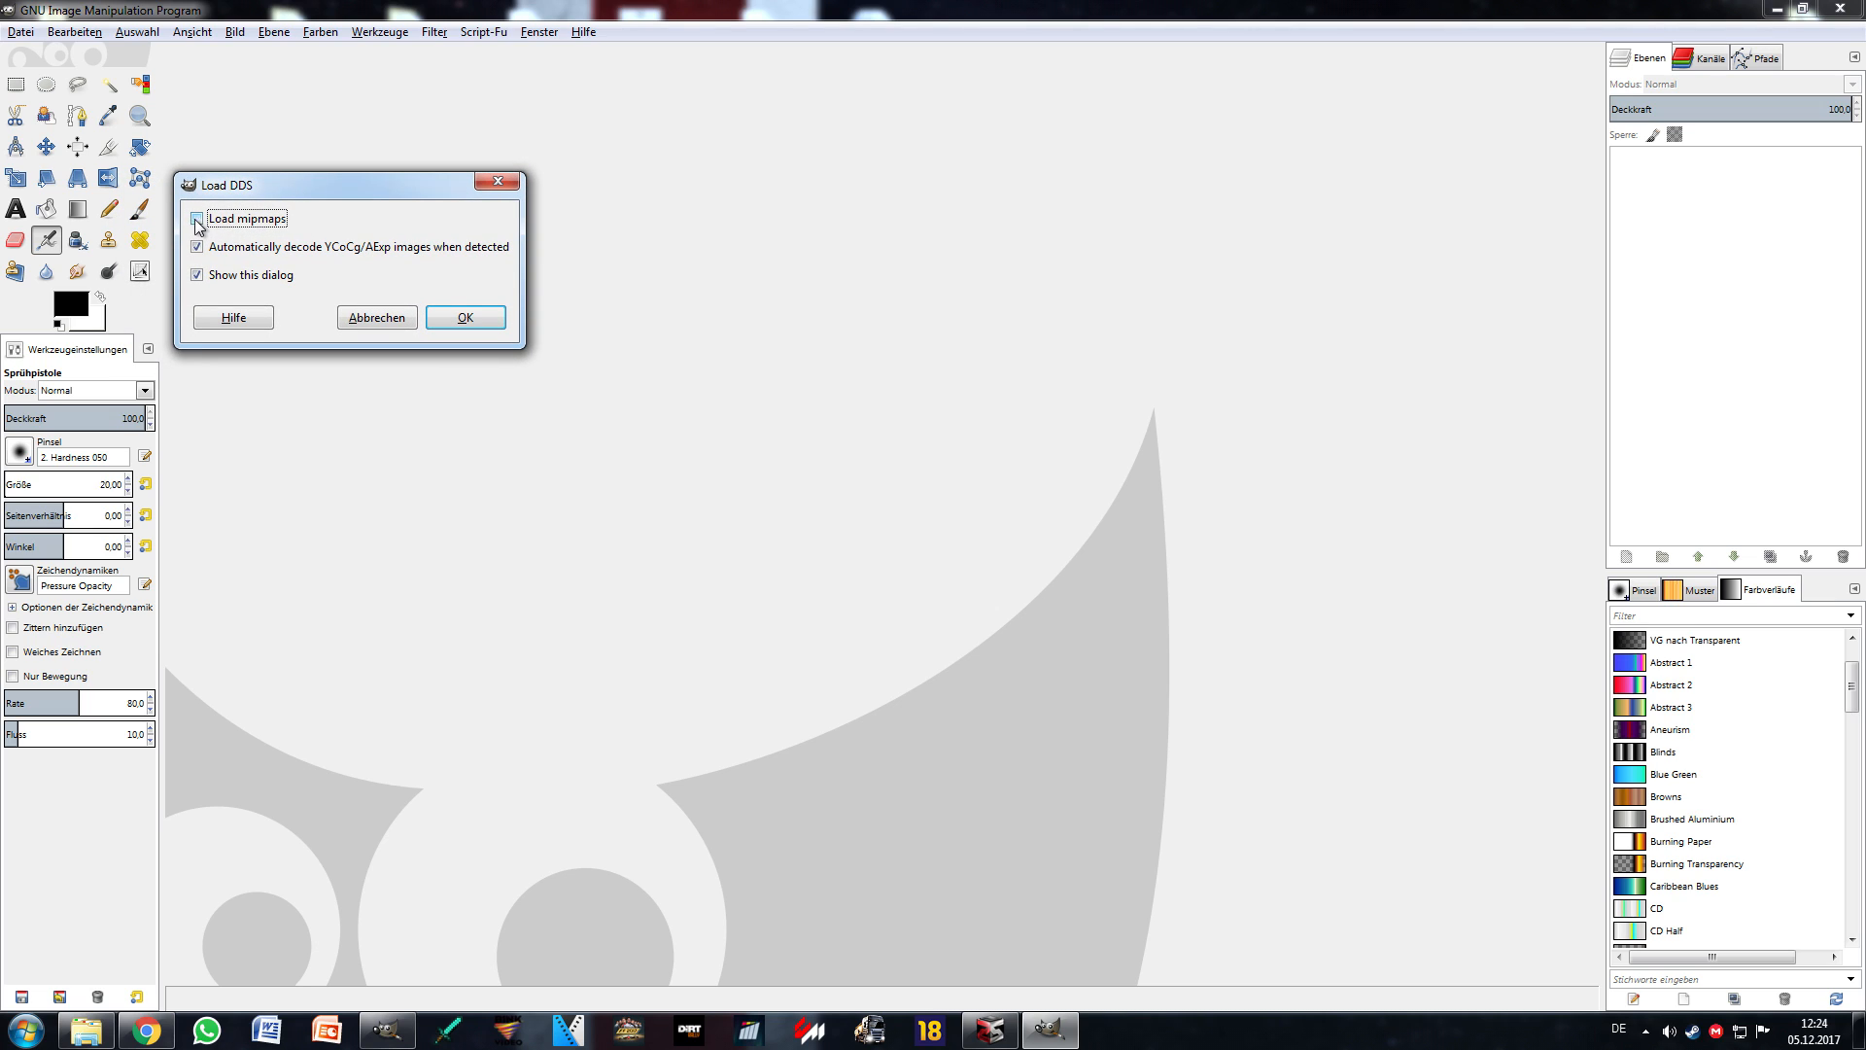
{"action": "left_click", "coordinate": [464, 318]}
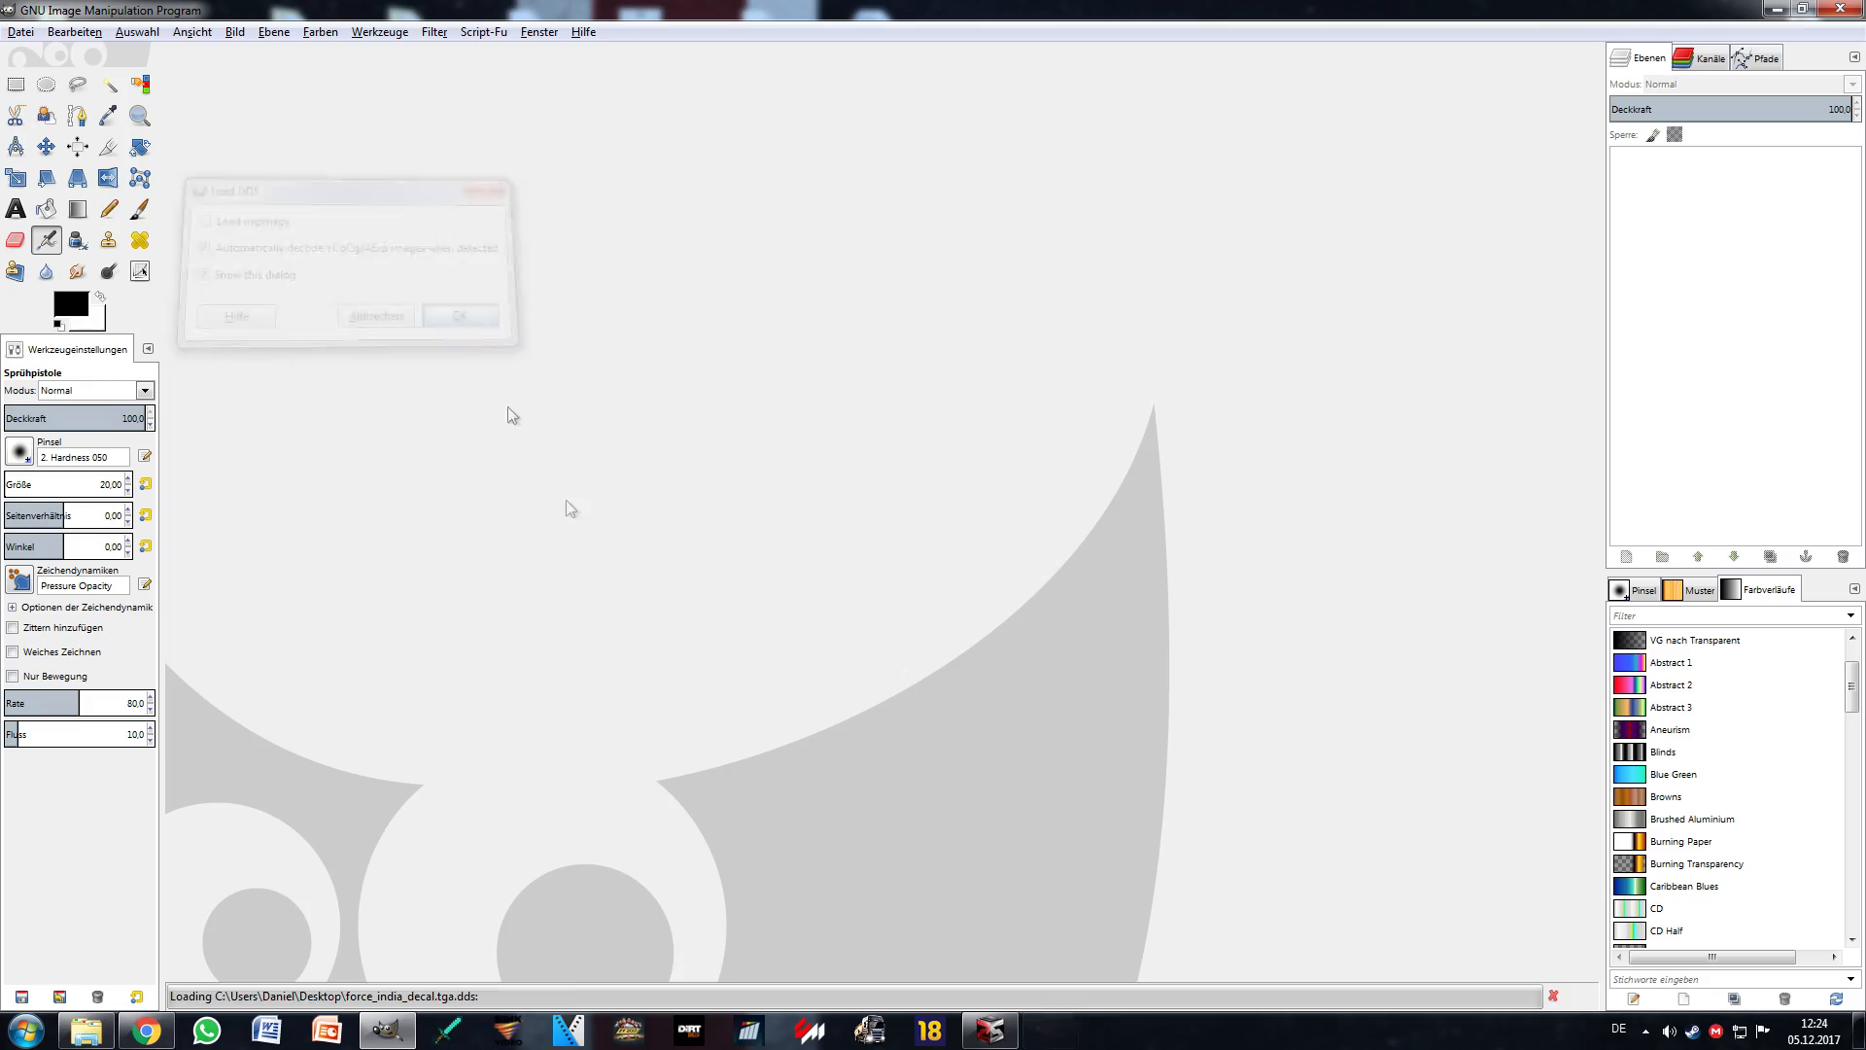
Step: Examine the sponsor logos and their layout across the whole decal texture
{"action": "scroll", "coordinate": [886, 555], "scroll_direction": "up", "scroll_amount": 2}
{"action": "scroll", "coordinate": [883, 555], "scroll_direction": "down", "scroll_amount": 2}
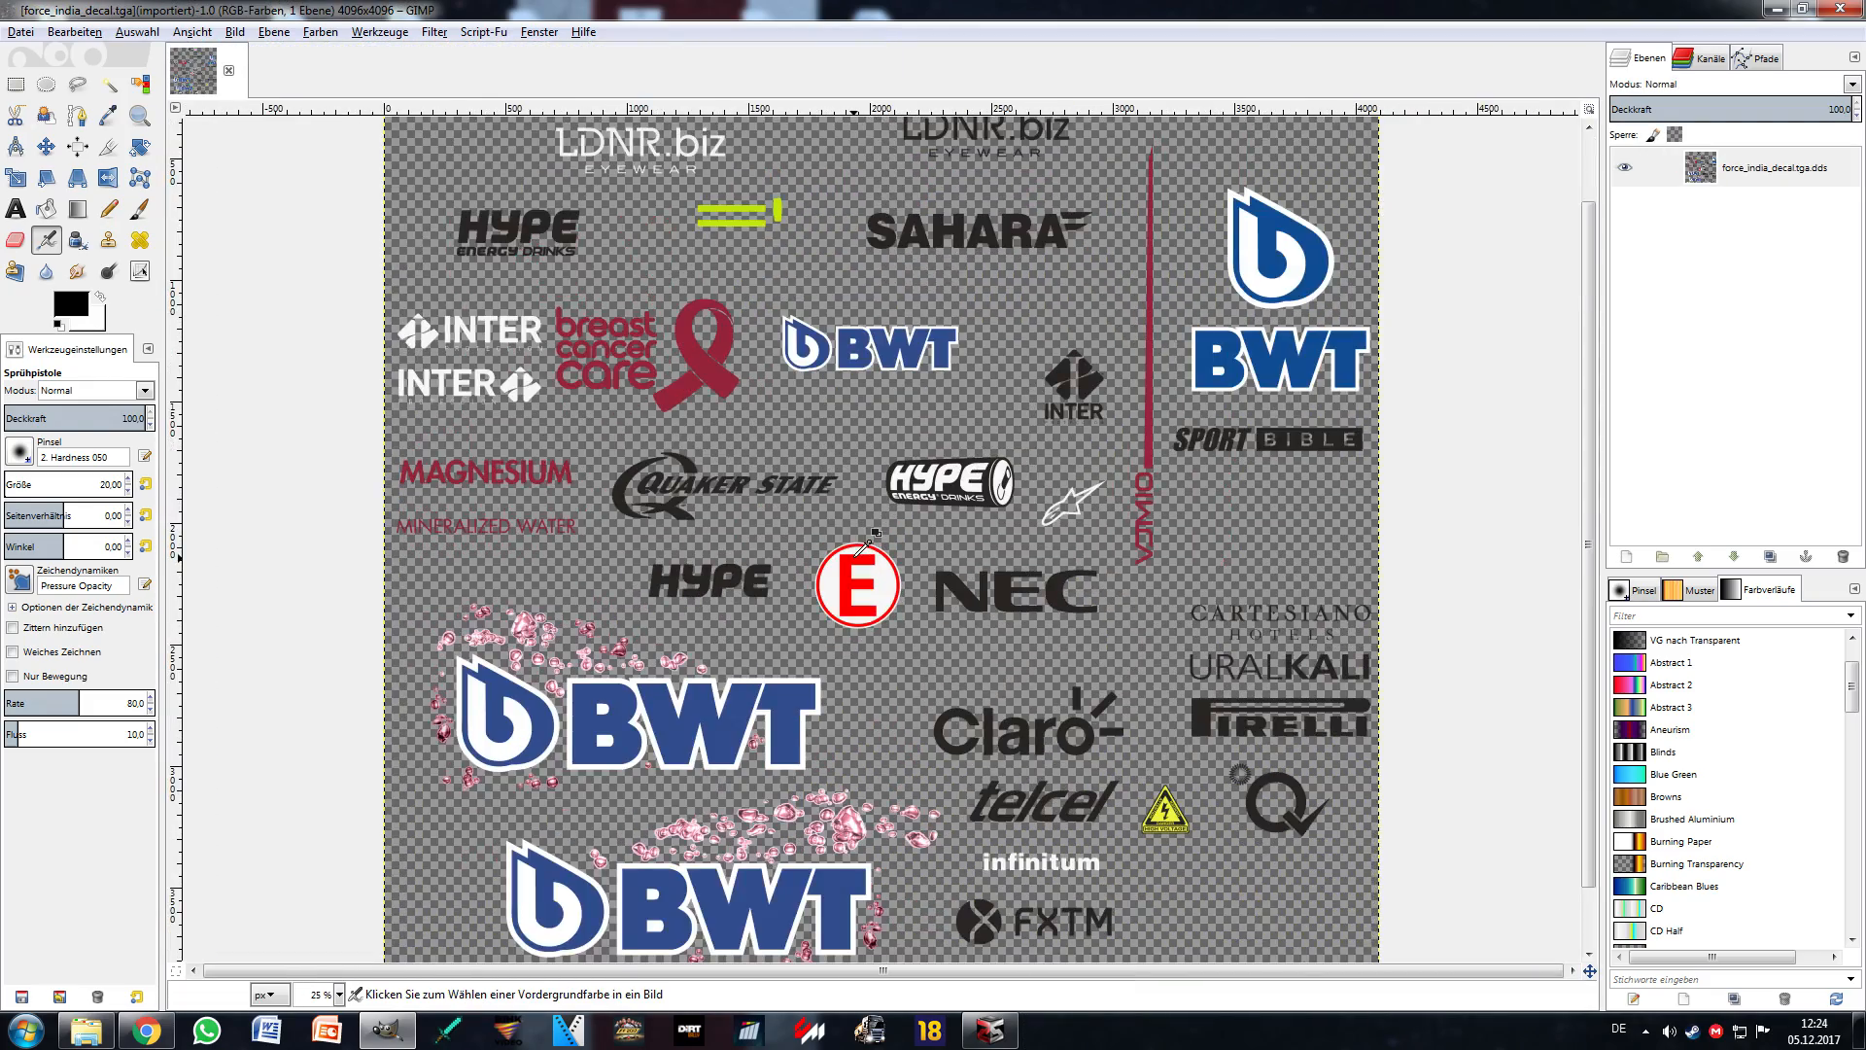
{"action": "left_click_drag", "start_coordinate": [960, 795], "coordinate": [938, 654]}
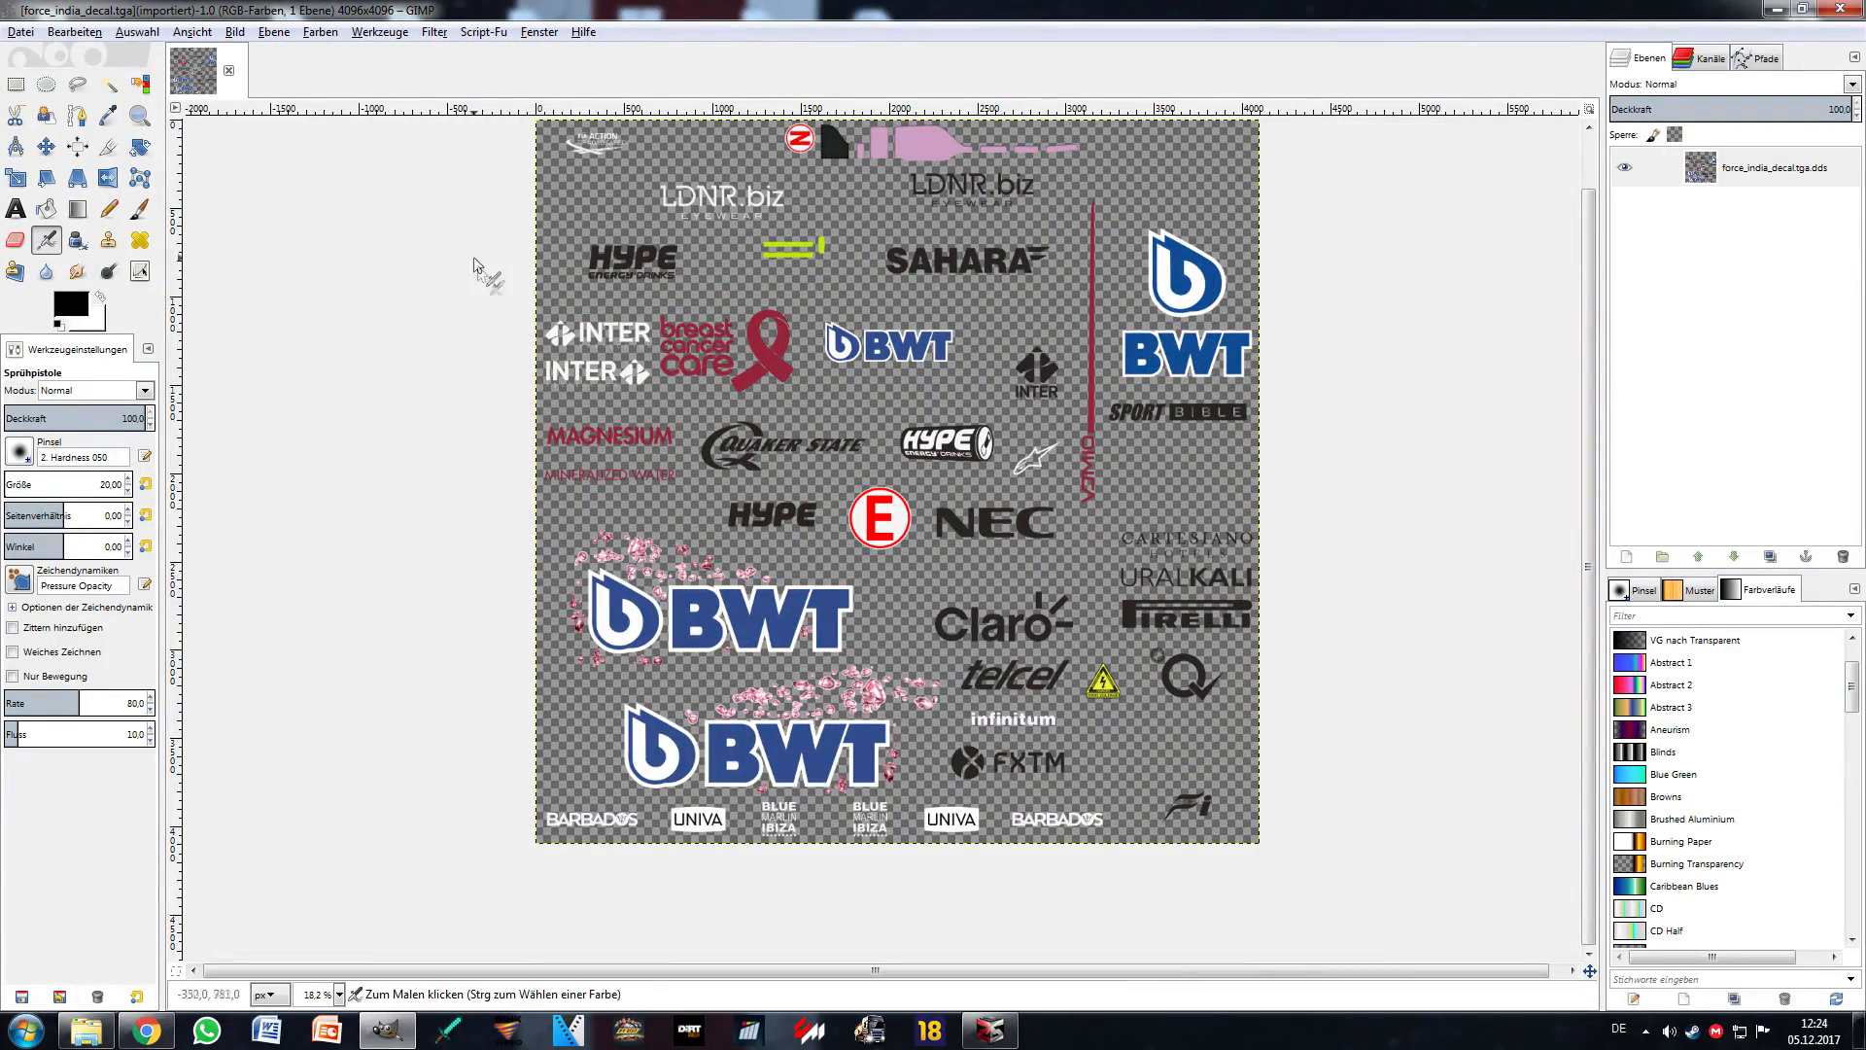
{"action": "left_click_drag", "start_coordinate": [1006, 474], "coordinate": [954, 620]}
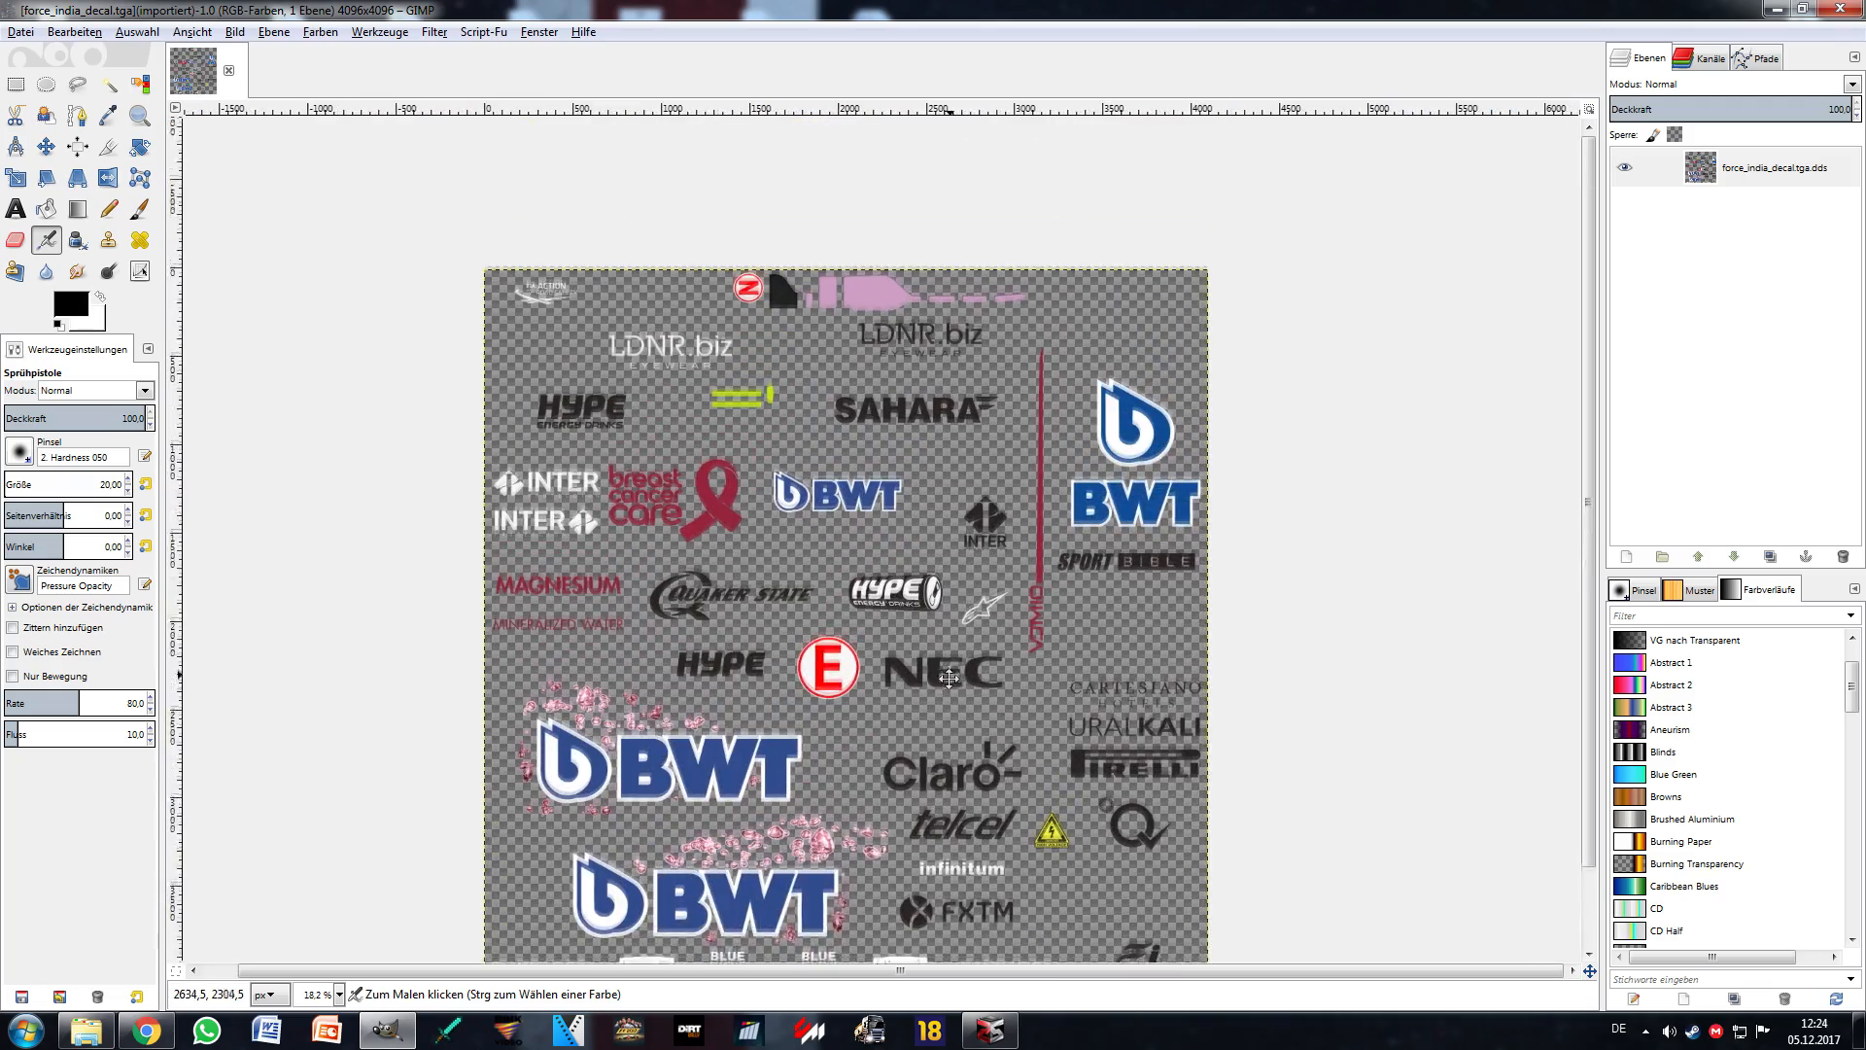
{"action": "scroll", "coordinate": [901, 434], "scroll_direction": "up", "scroll_amount": 3}
{"action": "scroll", "coordinate": [1018, 506], "scroll_direction": "down", "scroll_amount": 2}
{"action": "mouse_move", "coordinate": [1186, 496]}
{"action": "left_mouse_down"}
{"action": "mouse_move", "coordinate": [980, 494]}
{"action": "mouse_move", "coordinate": [1185, 511]}
{"action": "left_mouse_up"}
{"action": "scroll", "coordinate": [731, 671], "scroll_direction": "down", "scroll_amount": 1}
{"action": "left_click_drag", "start_coordinate": [731, 671], "coordinate": [810, 630]}
{"action": "scroll", "coordinate": [919, 648], "scroll_direction": "up", "scroll_amount": 3}
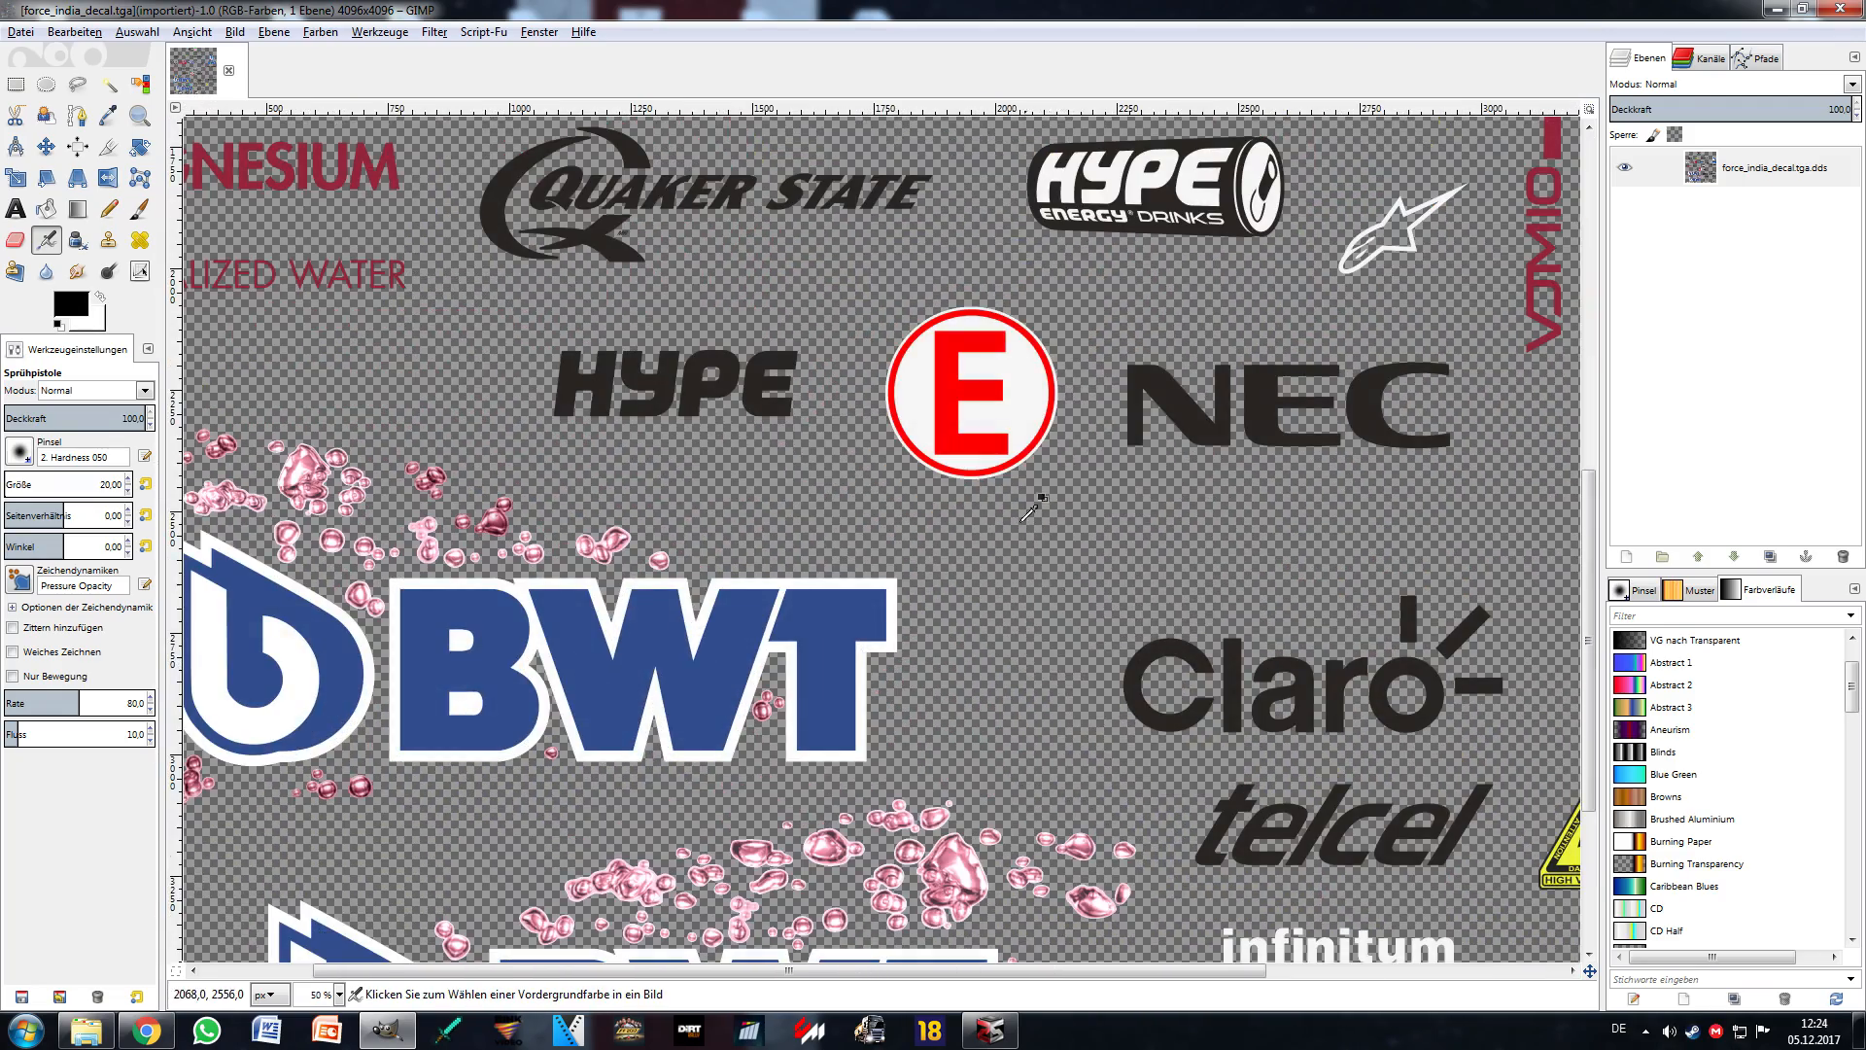
{"action": "scroll", "coordinate": [1033, 522], "scroll_direction": "down", "scroll_amount": 3}
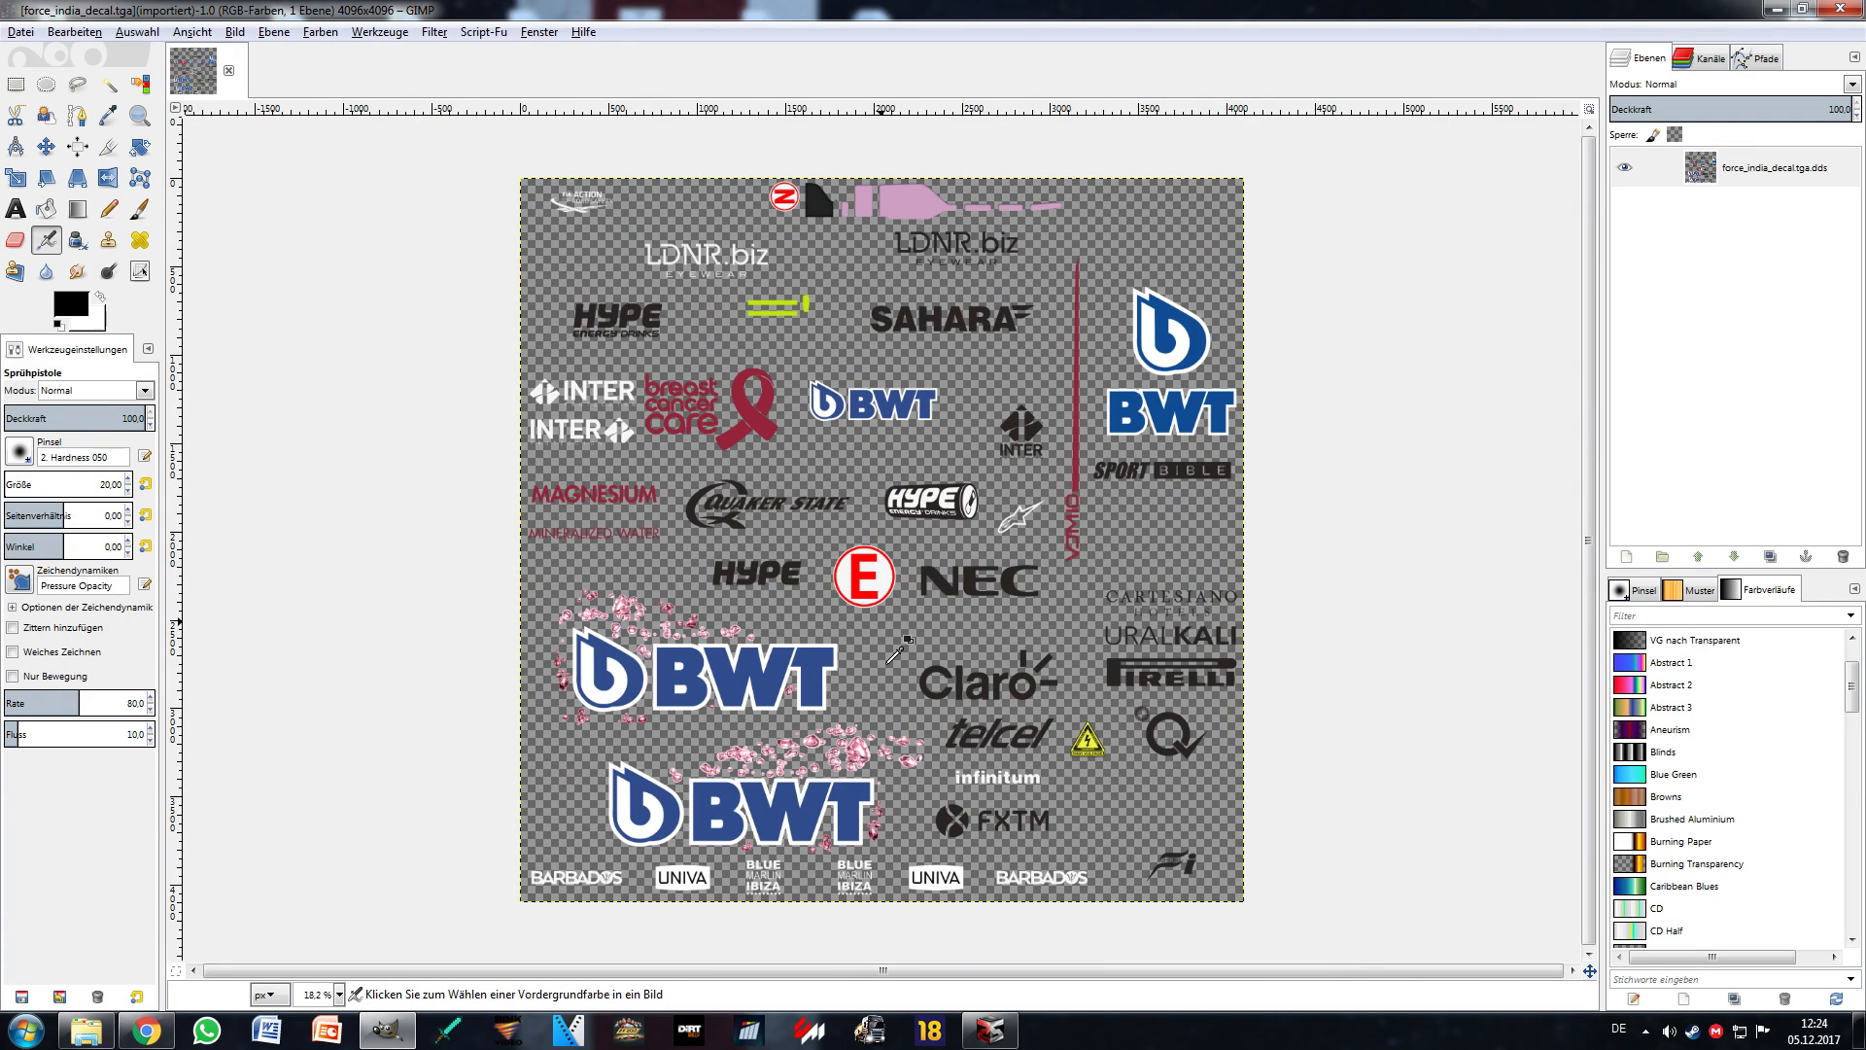
{"action": "scroll", "coordinate": [896, 654], "scroll_direction": "up", "scroll_amount": 1}
{"action": "scroll", "coordinate": [896, 654], "scroll_direction": "down", "scroll_amount": 2}
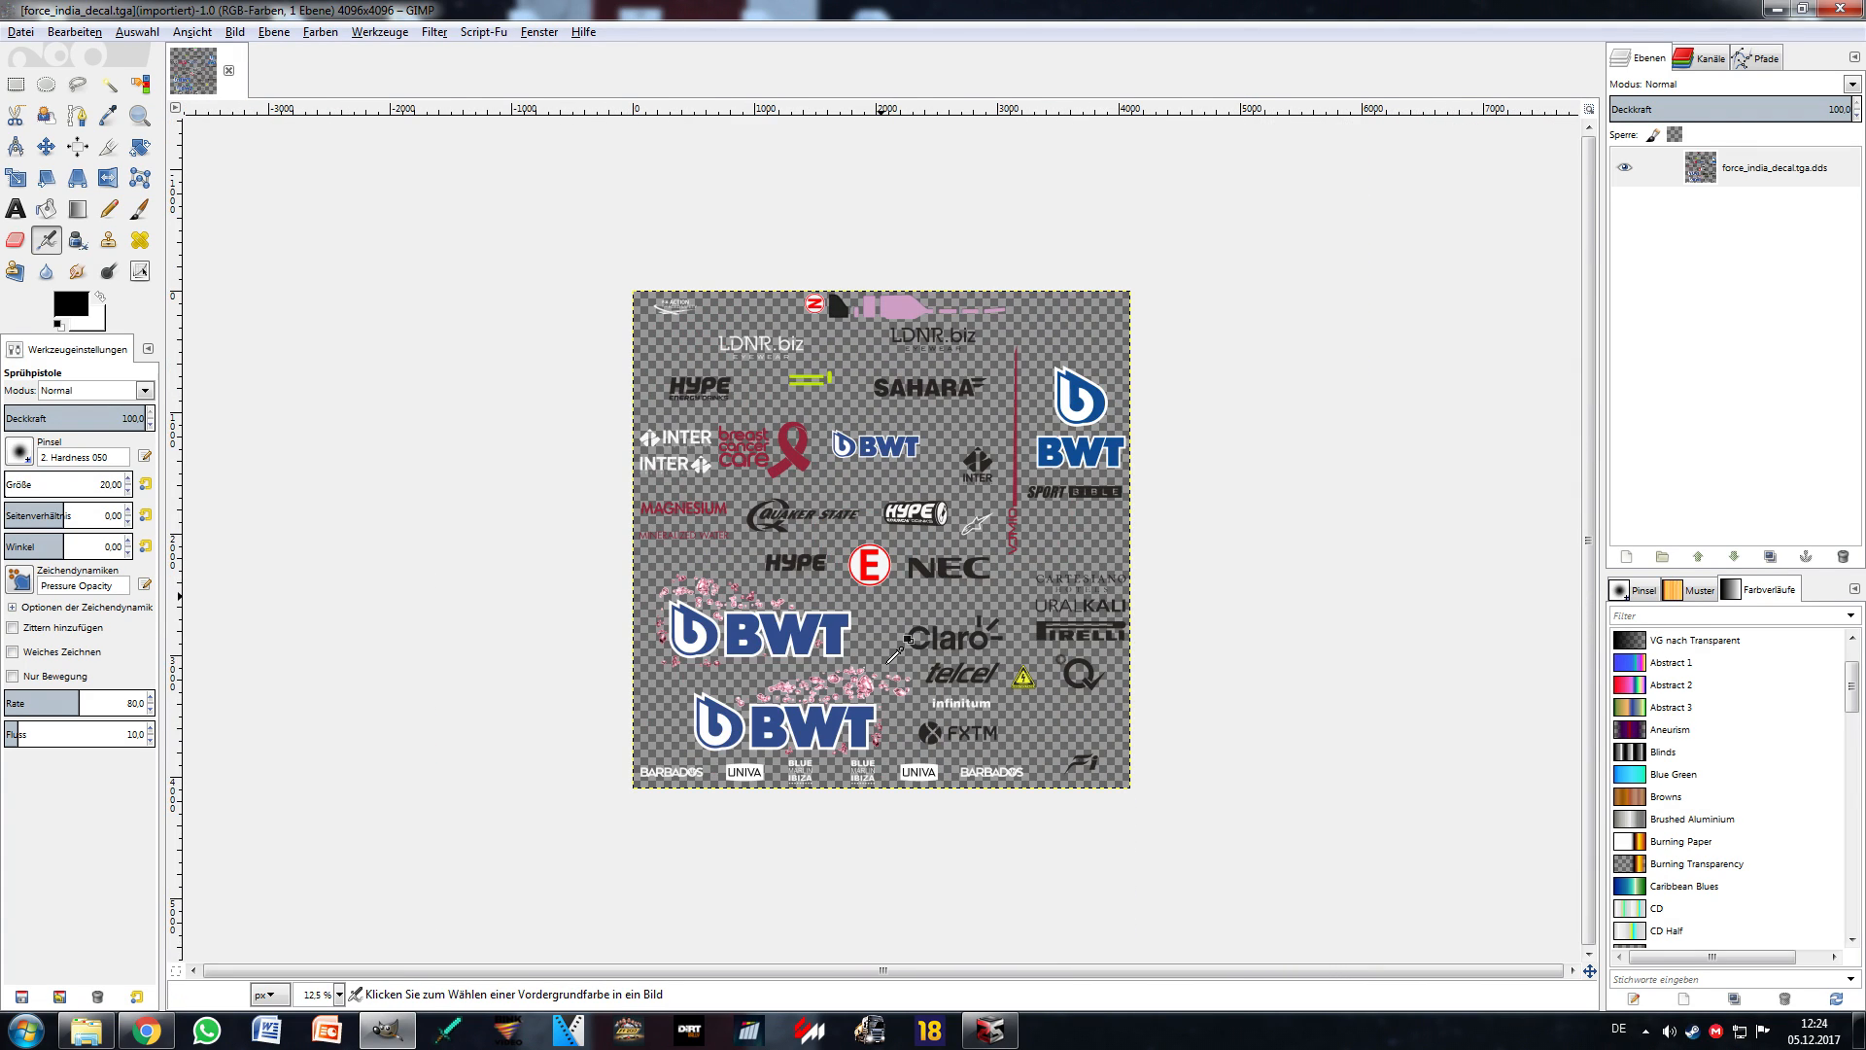
{"action": "scroll", "coordinate": [897, 654], "scroll_direction": "up", "scroll_amount": 1}
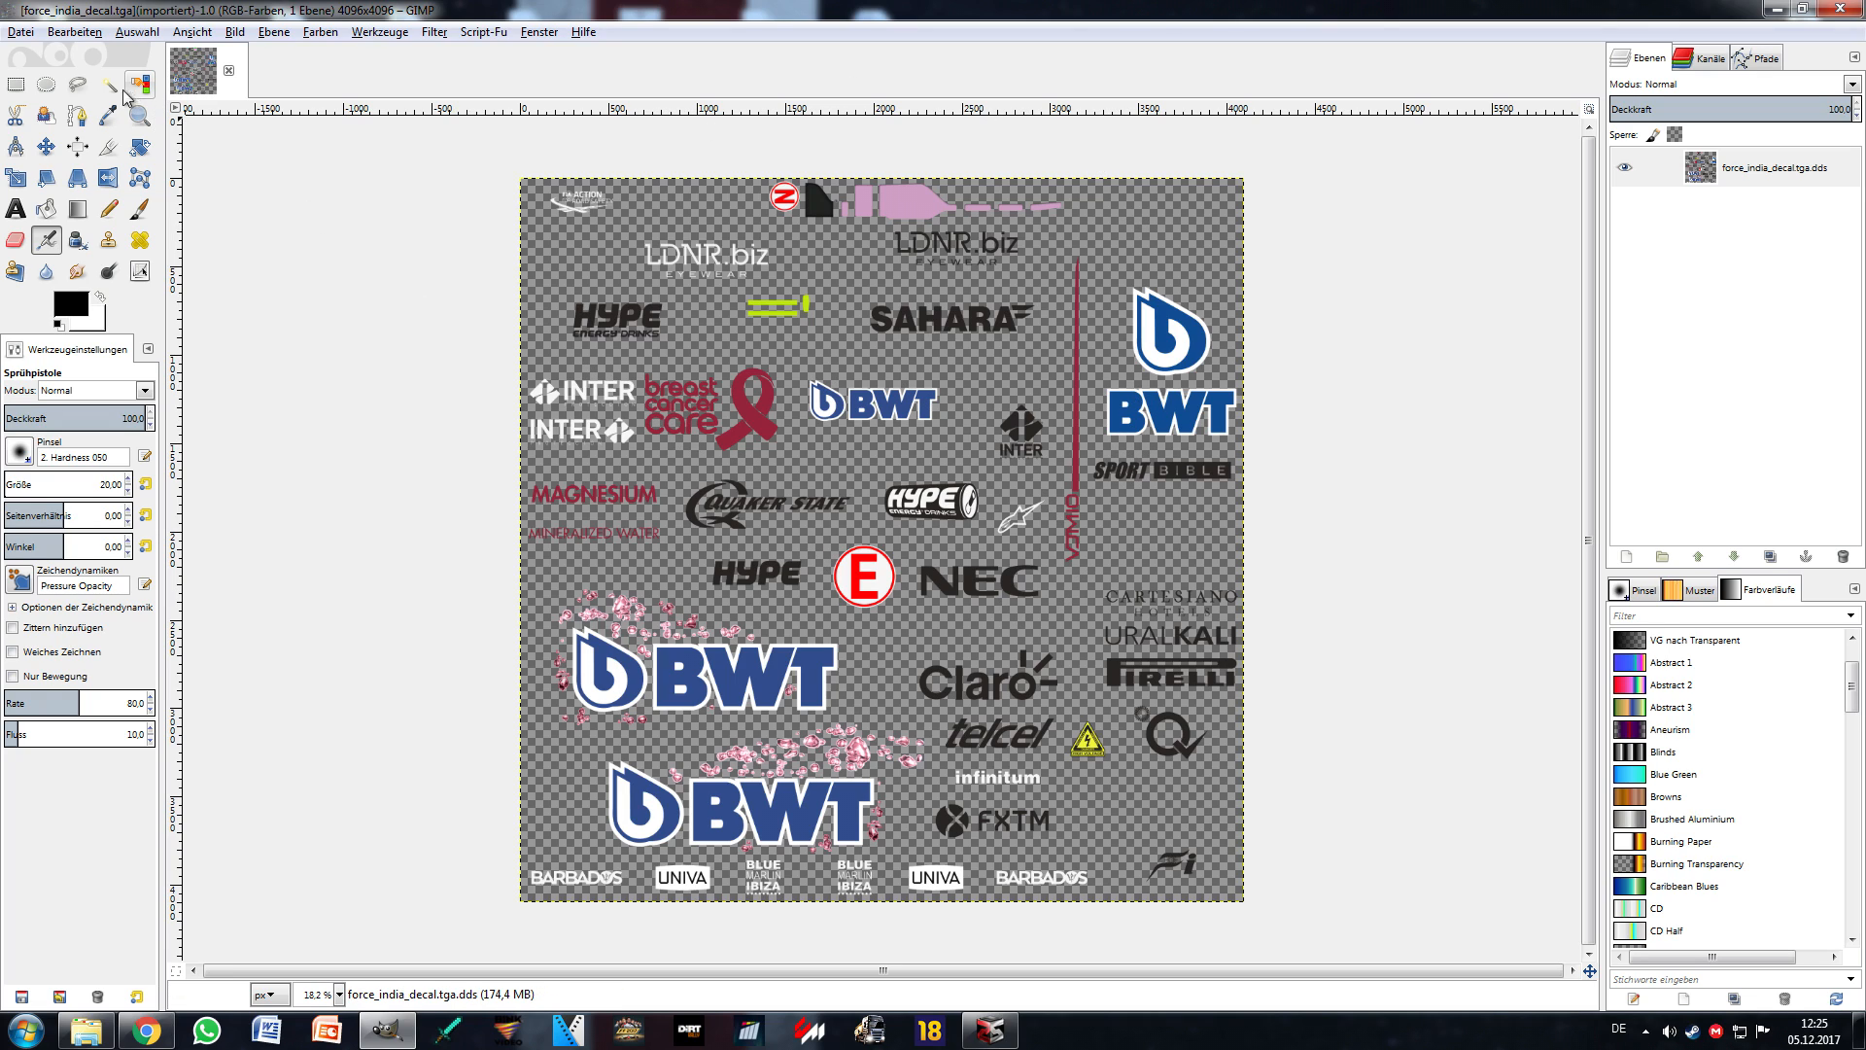
Step: Start exporting the decal to the Desktop as force_india_decal.tga.dds, replacing the existing file, and bring up its DDS save options
{"action": "left_click", "coordinate": [23, 37]}
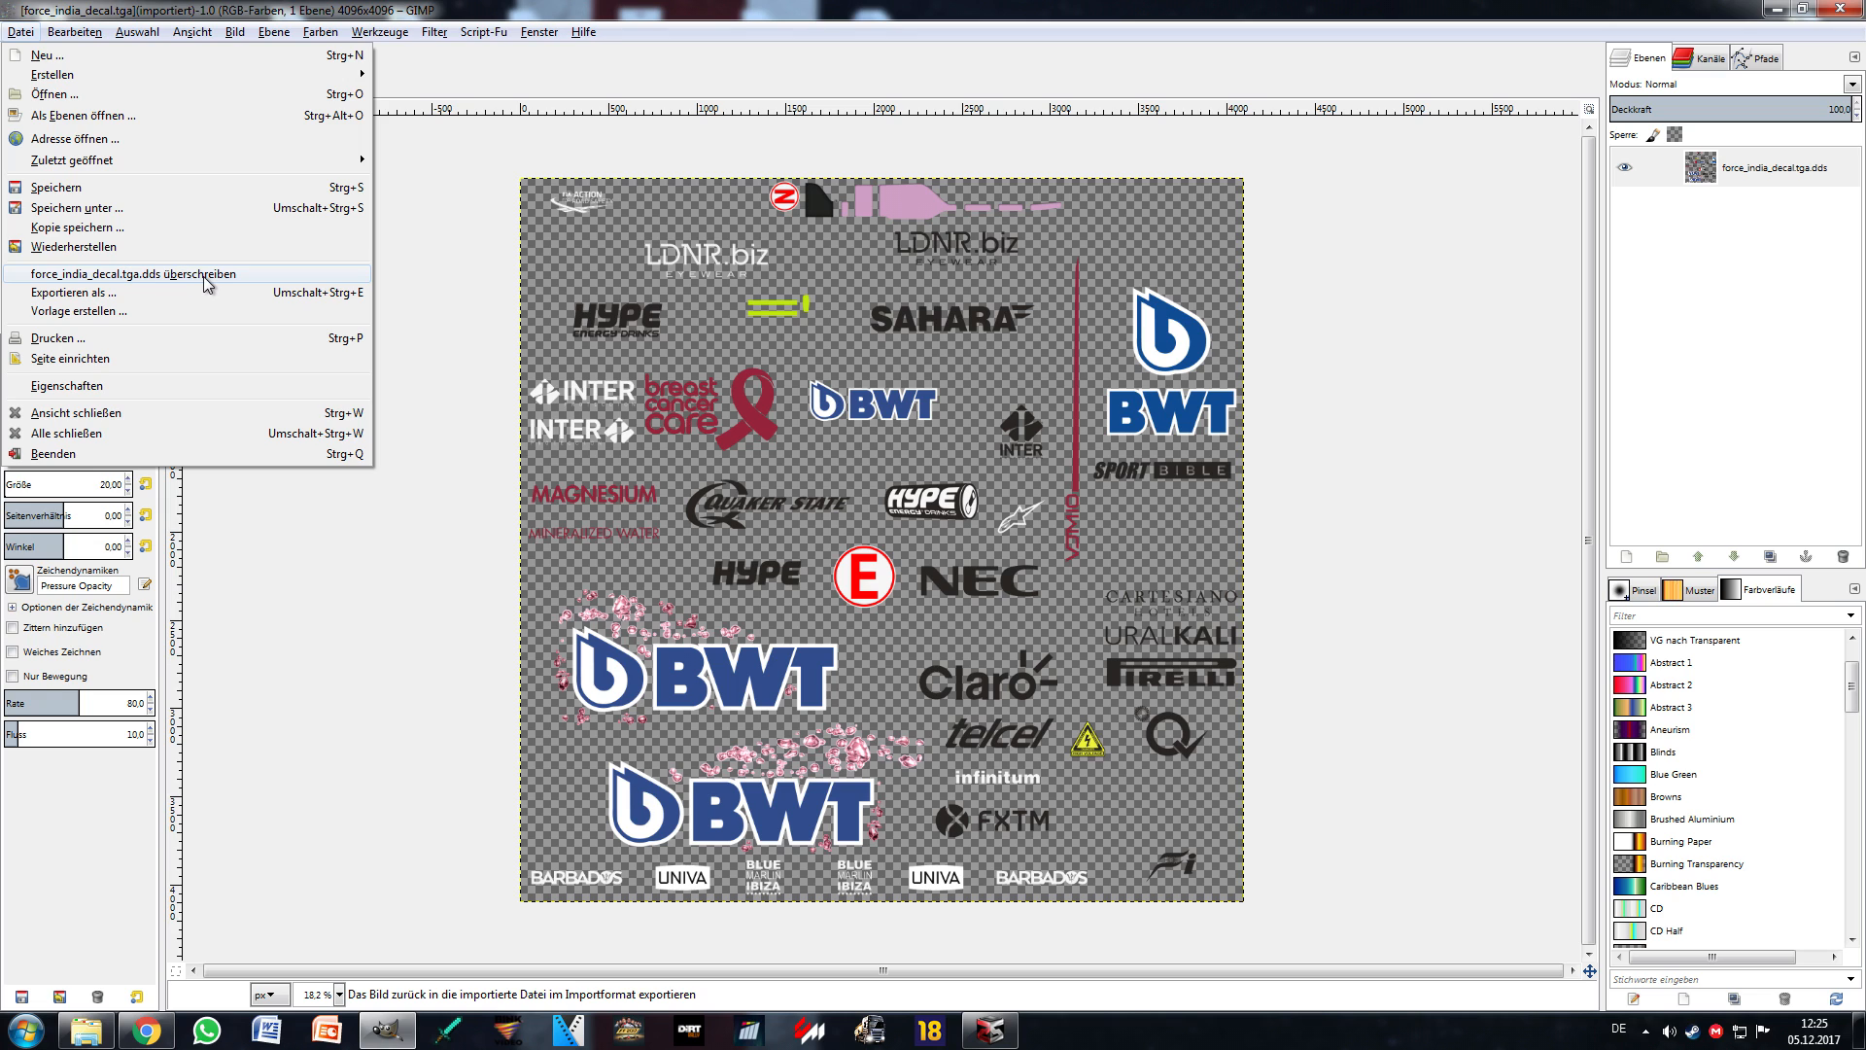
{"action": "left_click", "coordinate": [92, 295]}
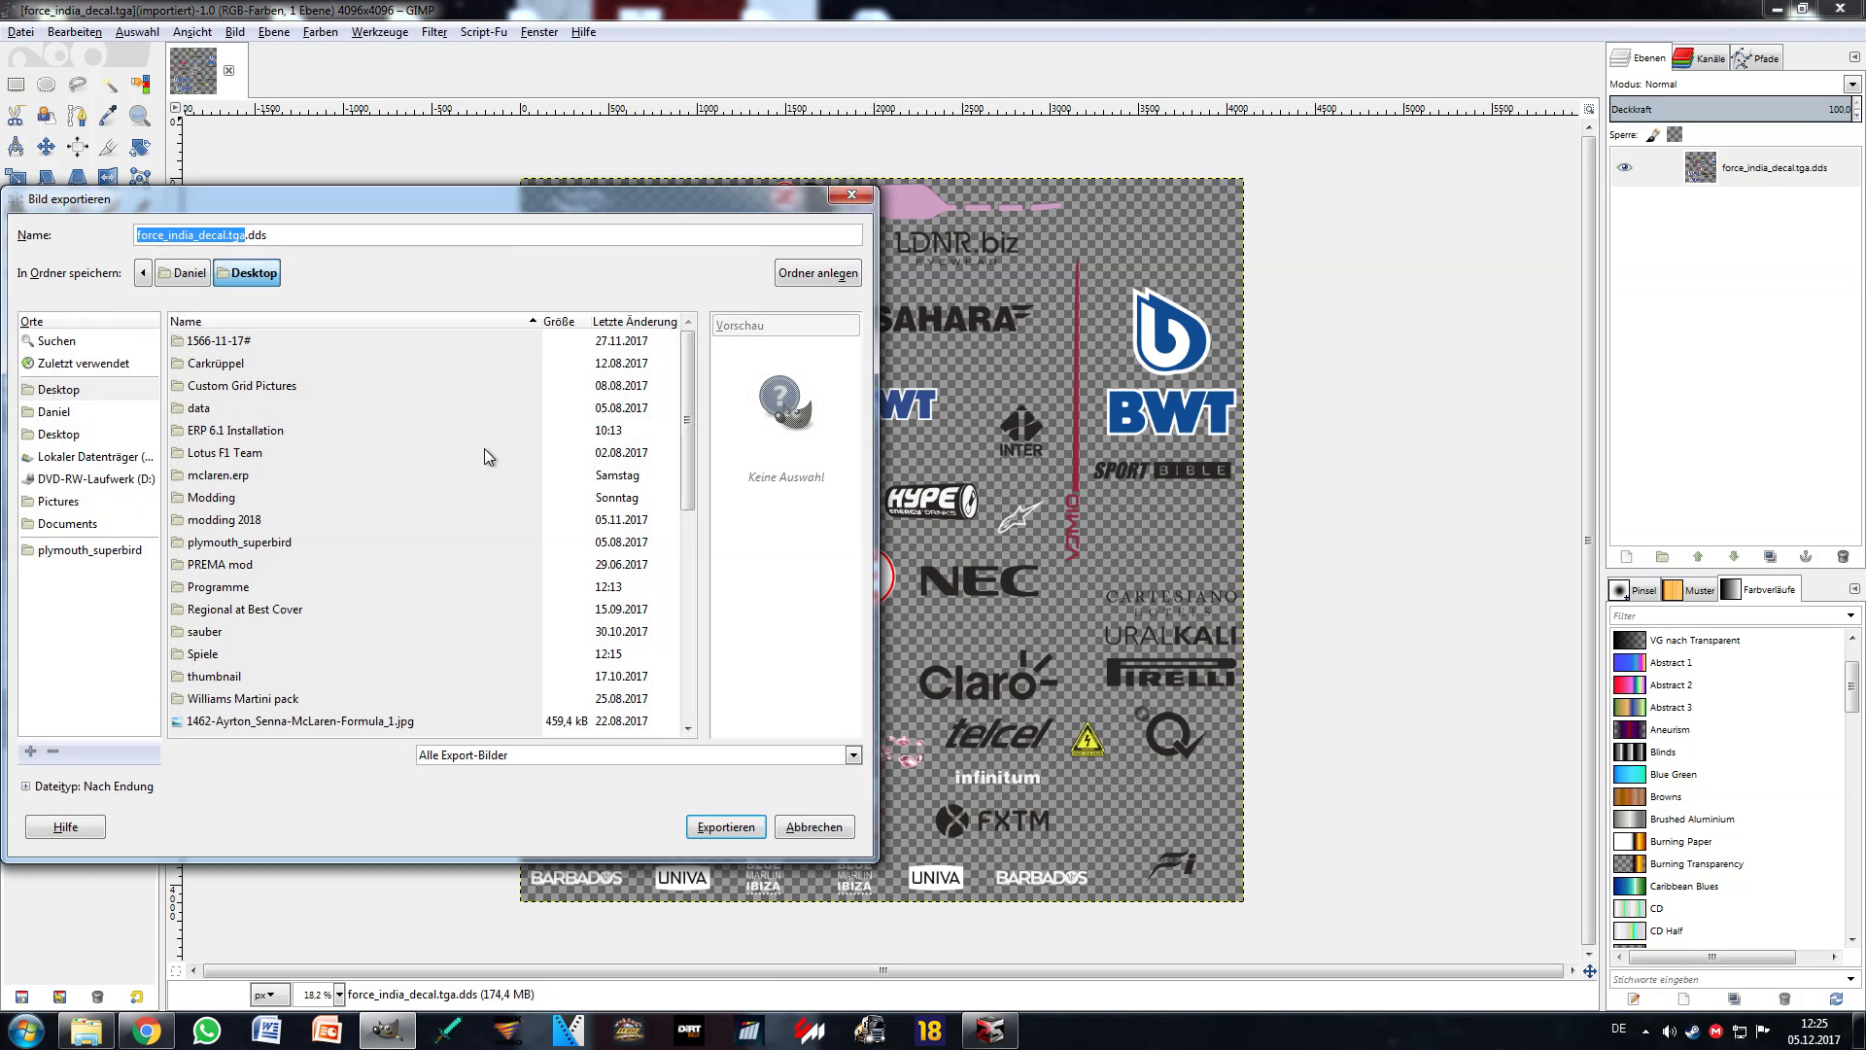
{"action": "left_click_drag", "start_coordinate": [331, 208], "coordinate": [417, 178]}
{"action": "left_click", "coordinate": [800, 802]}
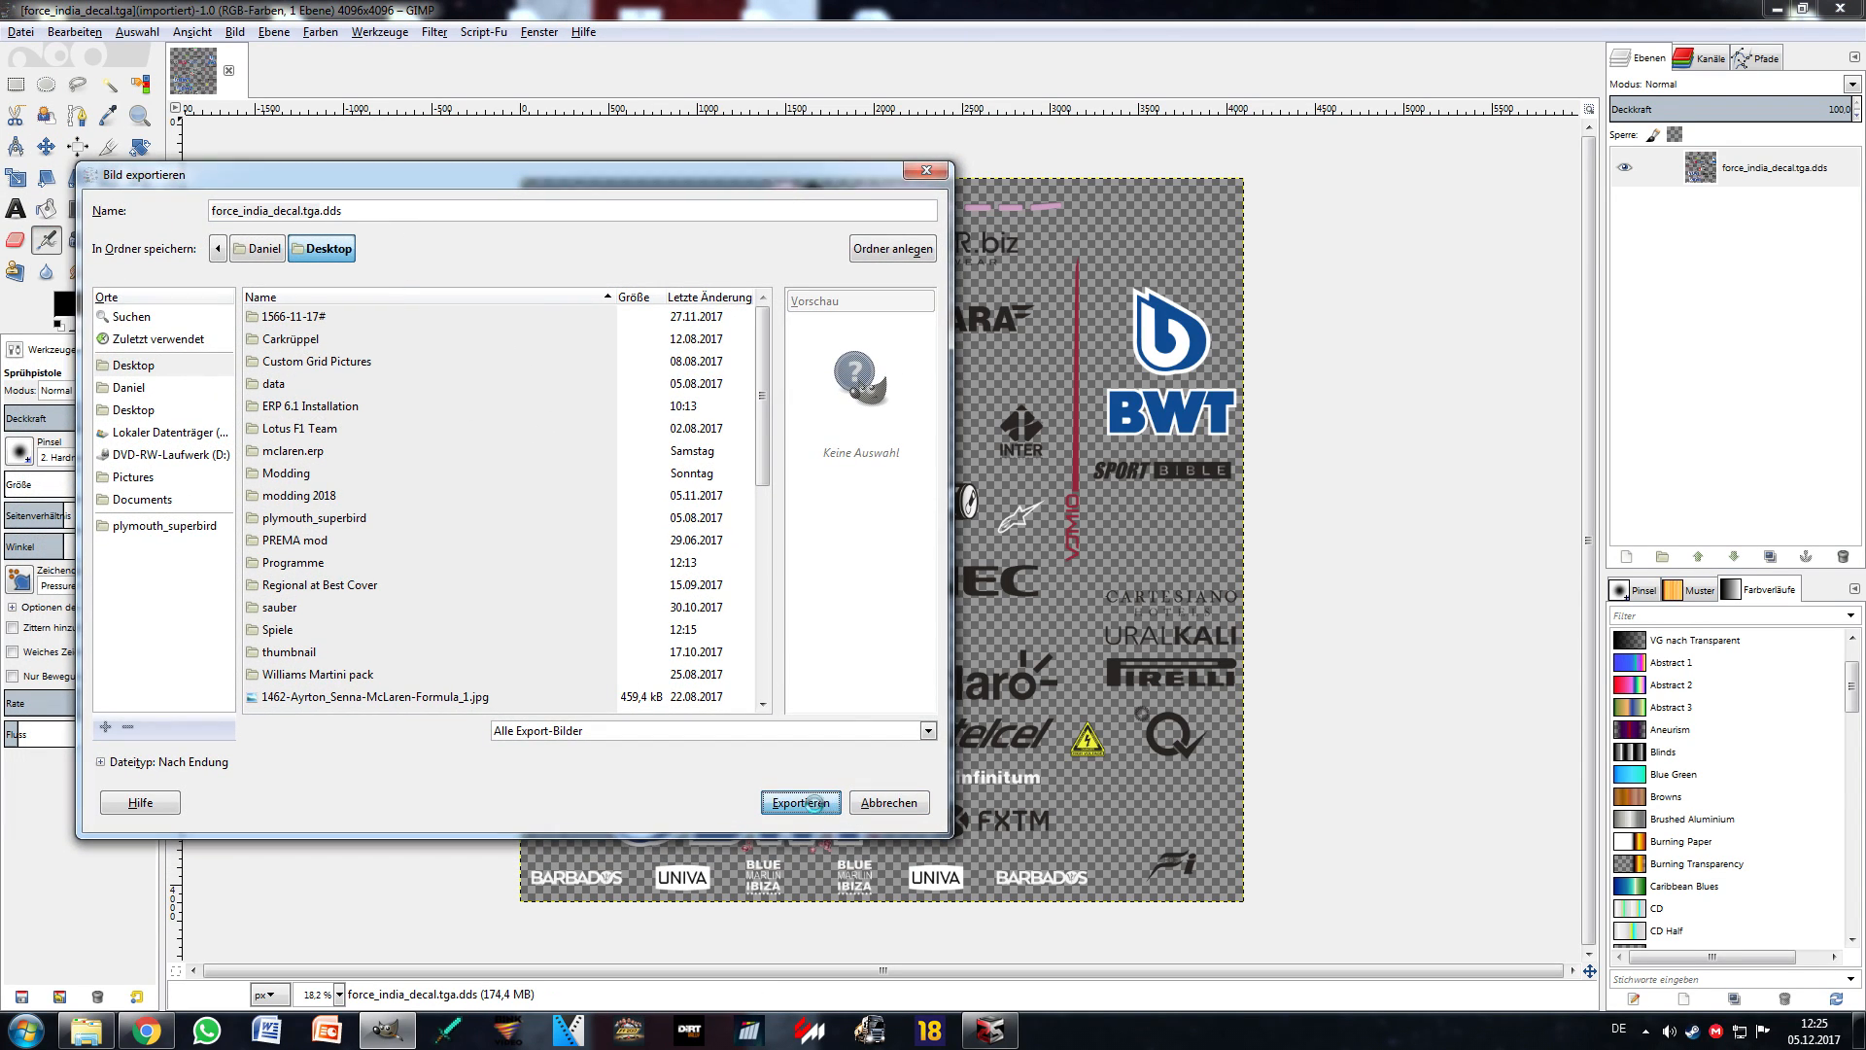
{"action": "left_click", "coordinate": [601, 606]}
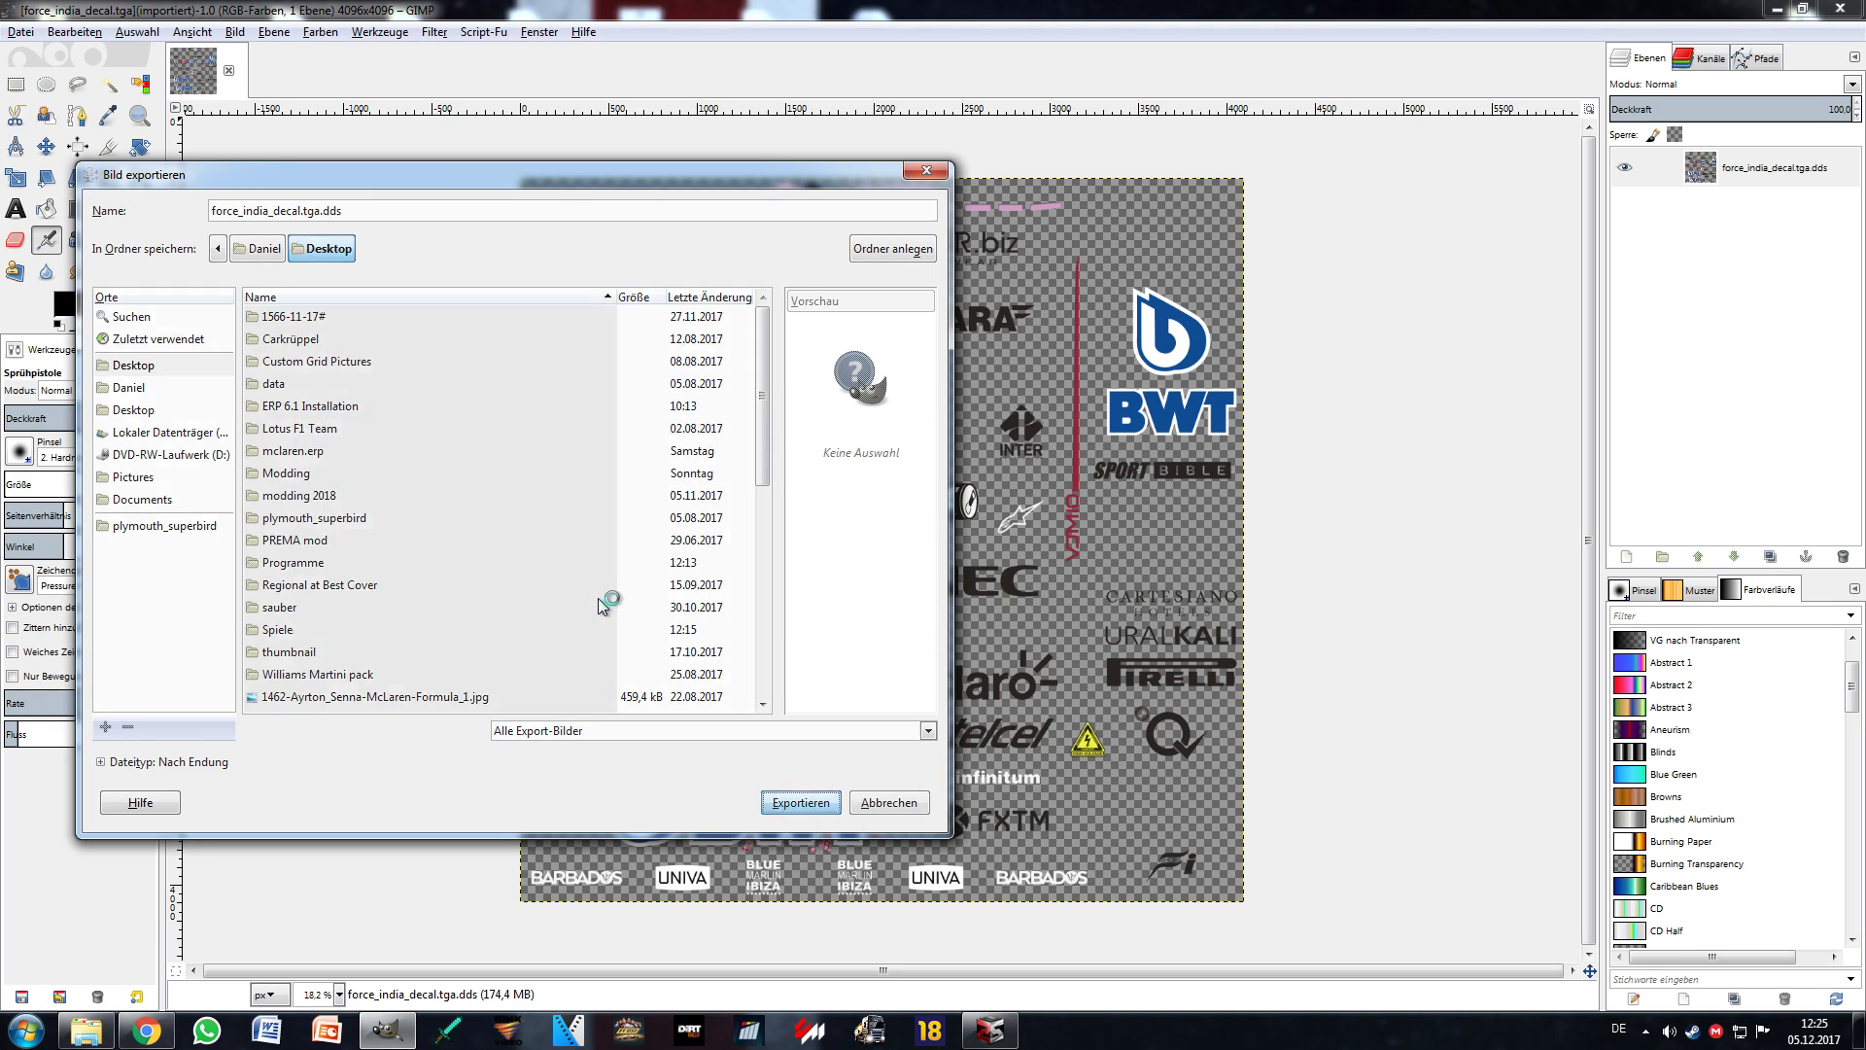
{"action": "left_click_drag", "start_coordinate": [201, 153], "coordinate": [339, 350]}
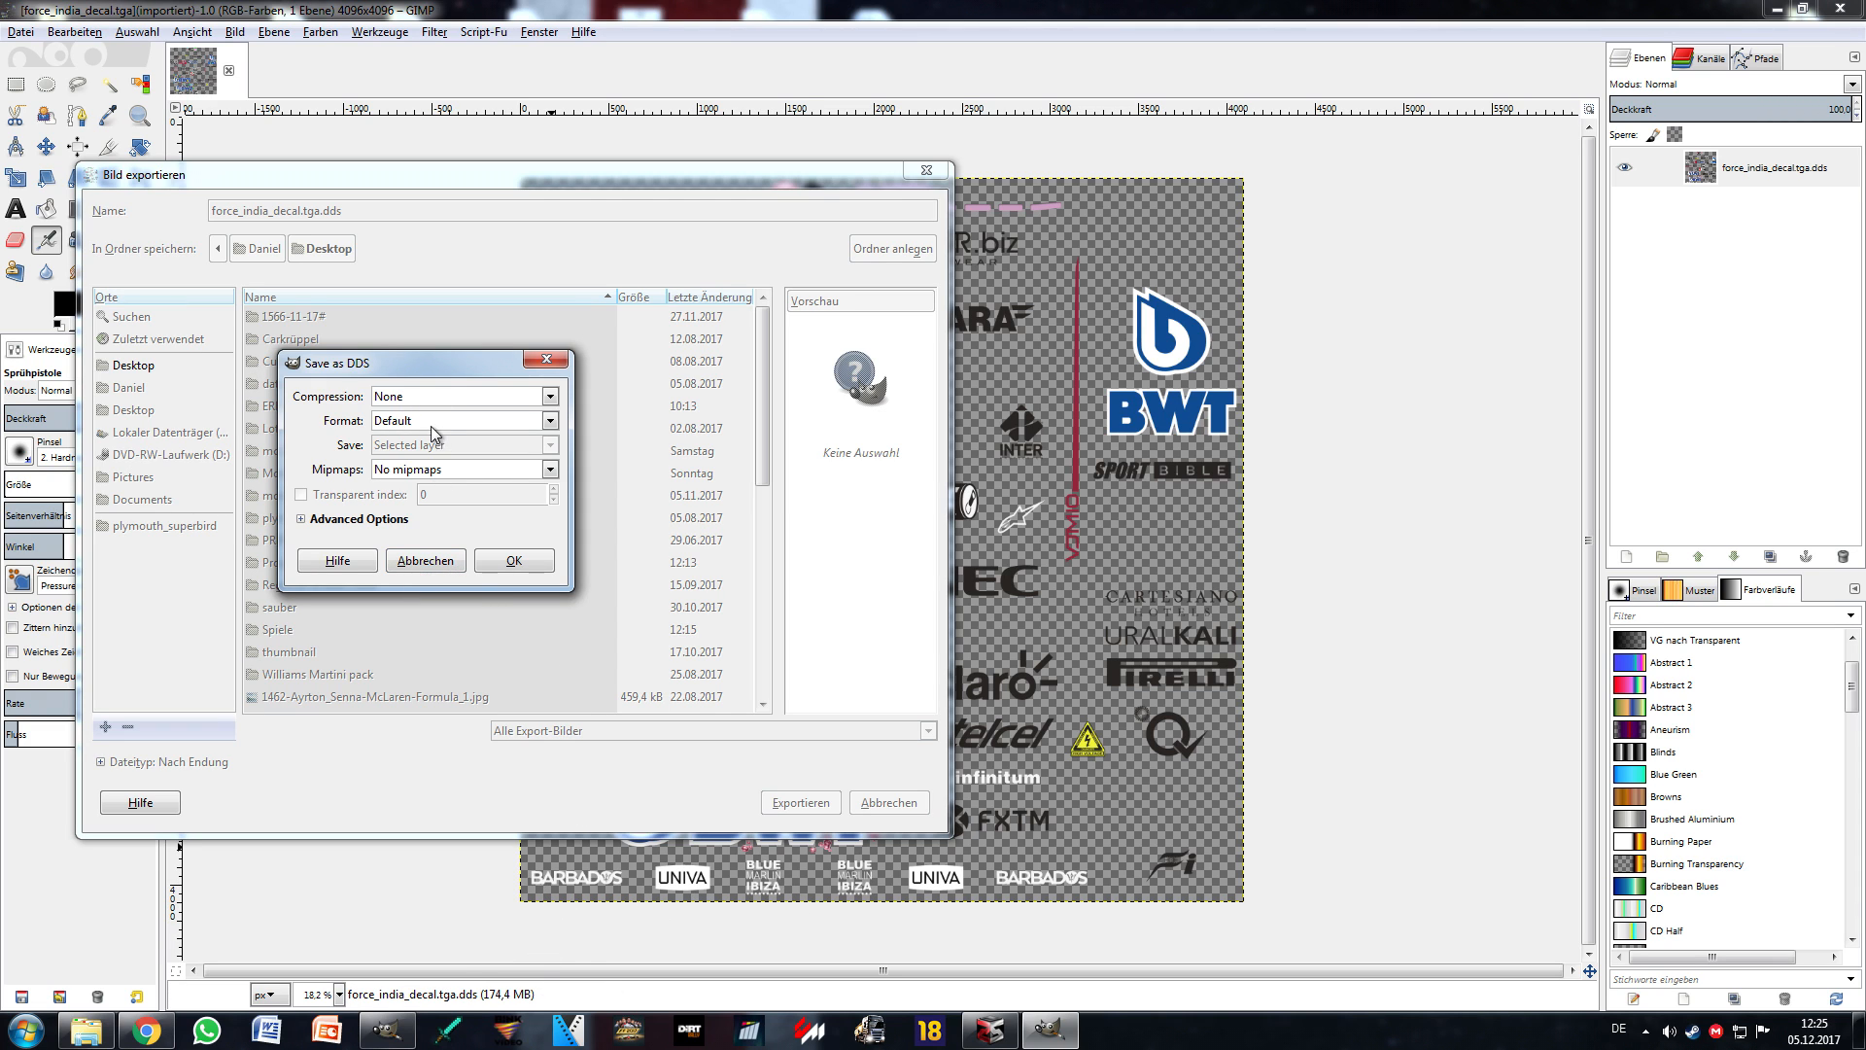
Step: Check the decal's format in Ego ERP Archiver and finish the DDS export with BC3 / DXT5 compression and a mipmaps option
{"action": "left_click", "coordinate": [989, 1031]}
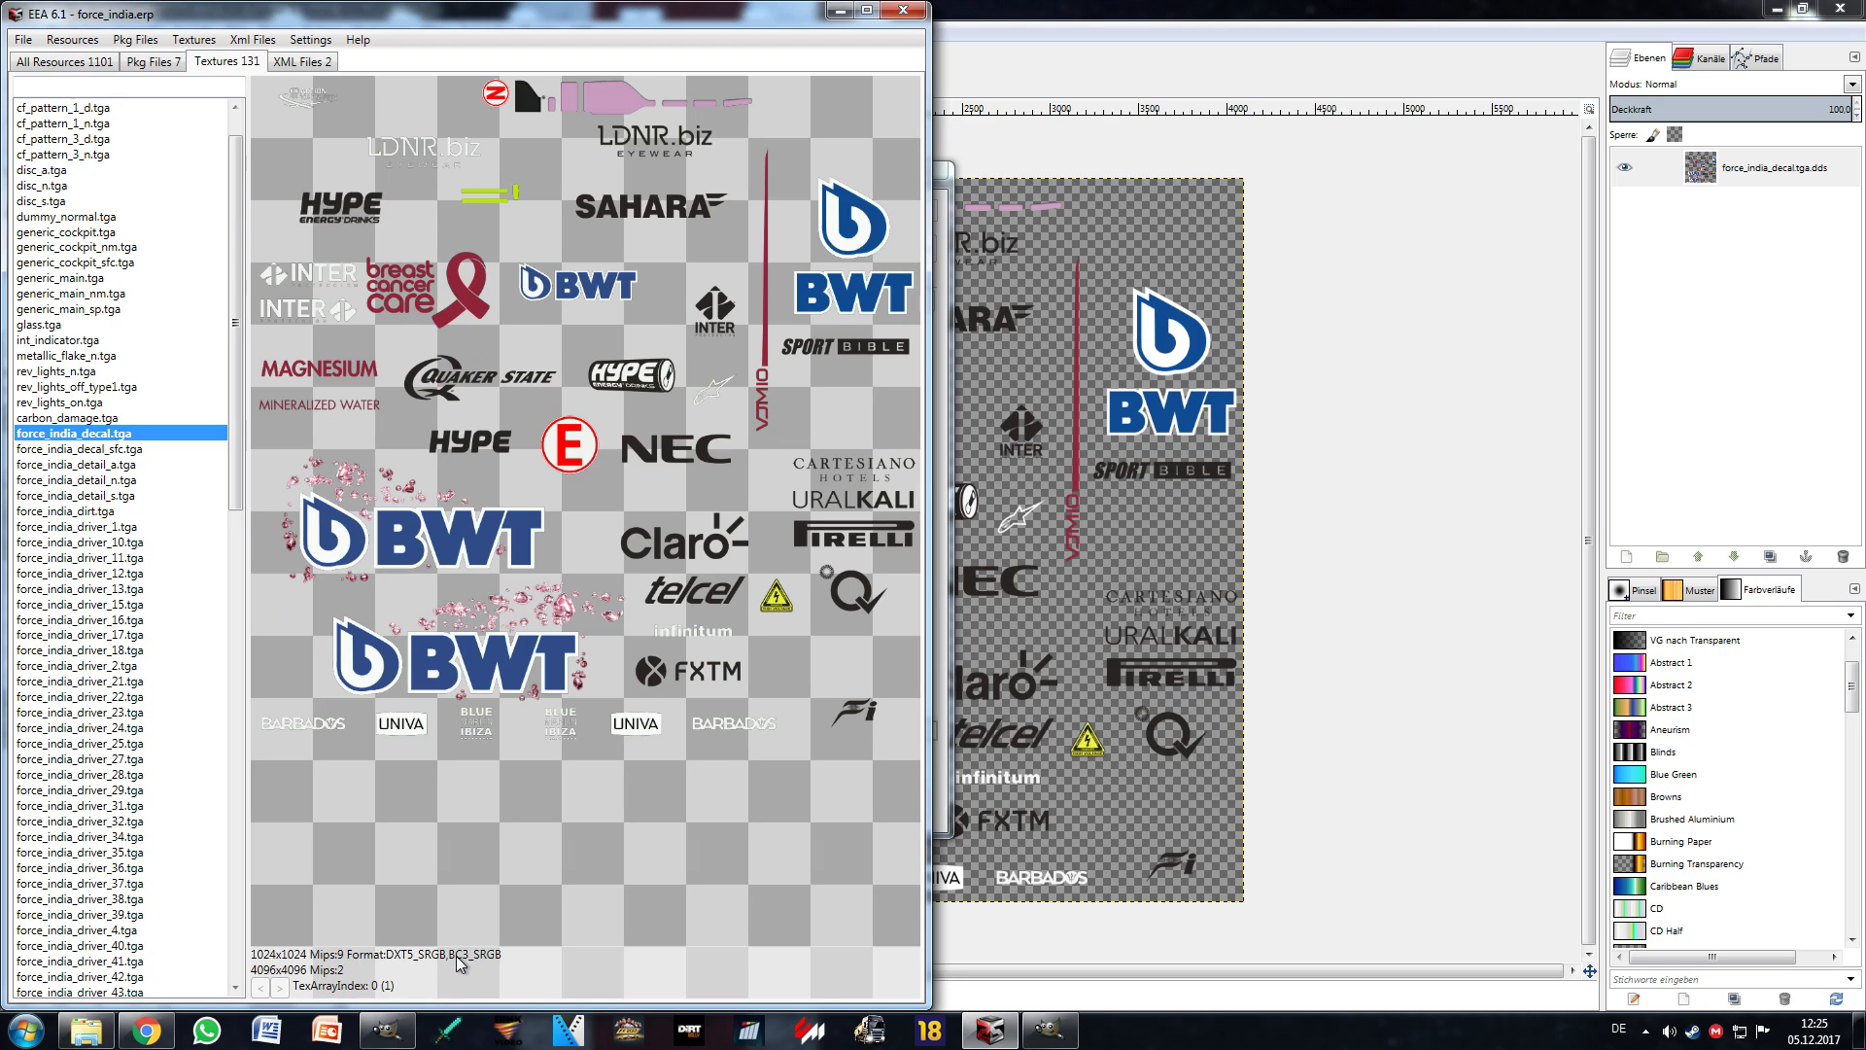
{"action": "left_click_drag", "start_coordinate": [505, 32], "coordinate": [1084, 189]}
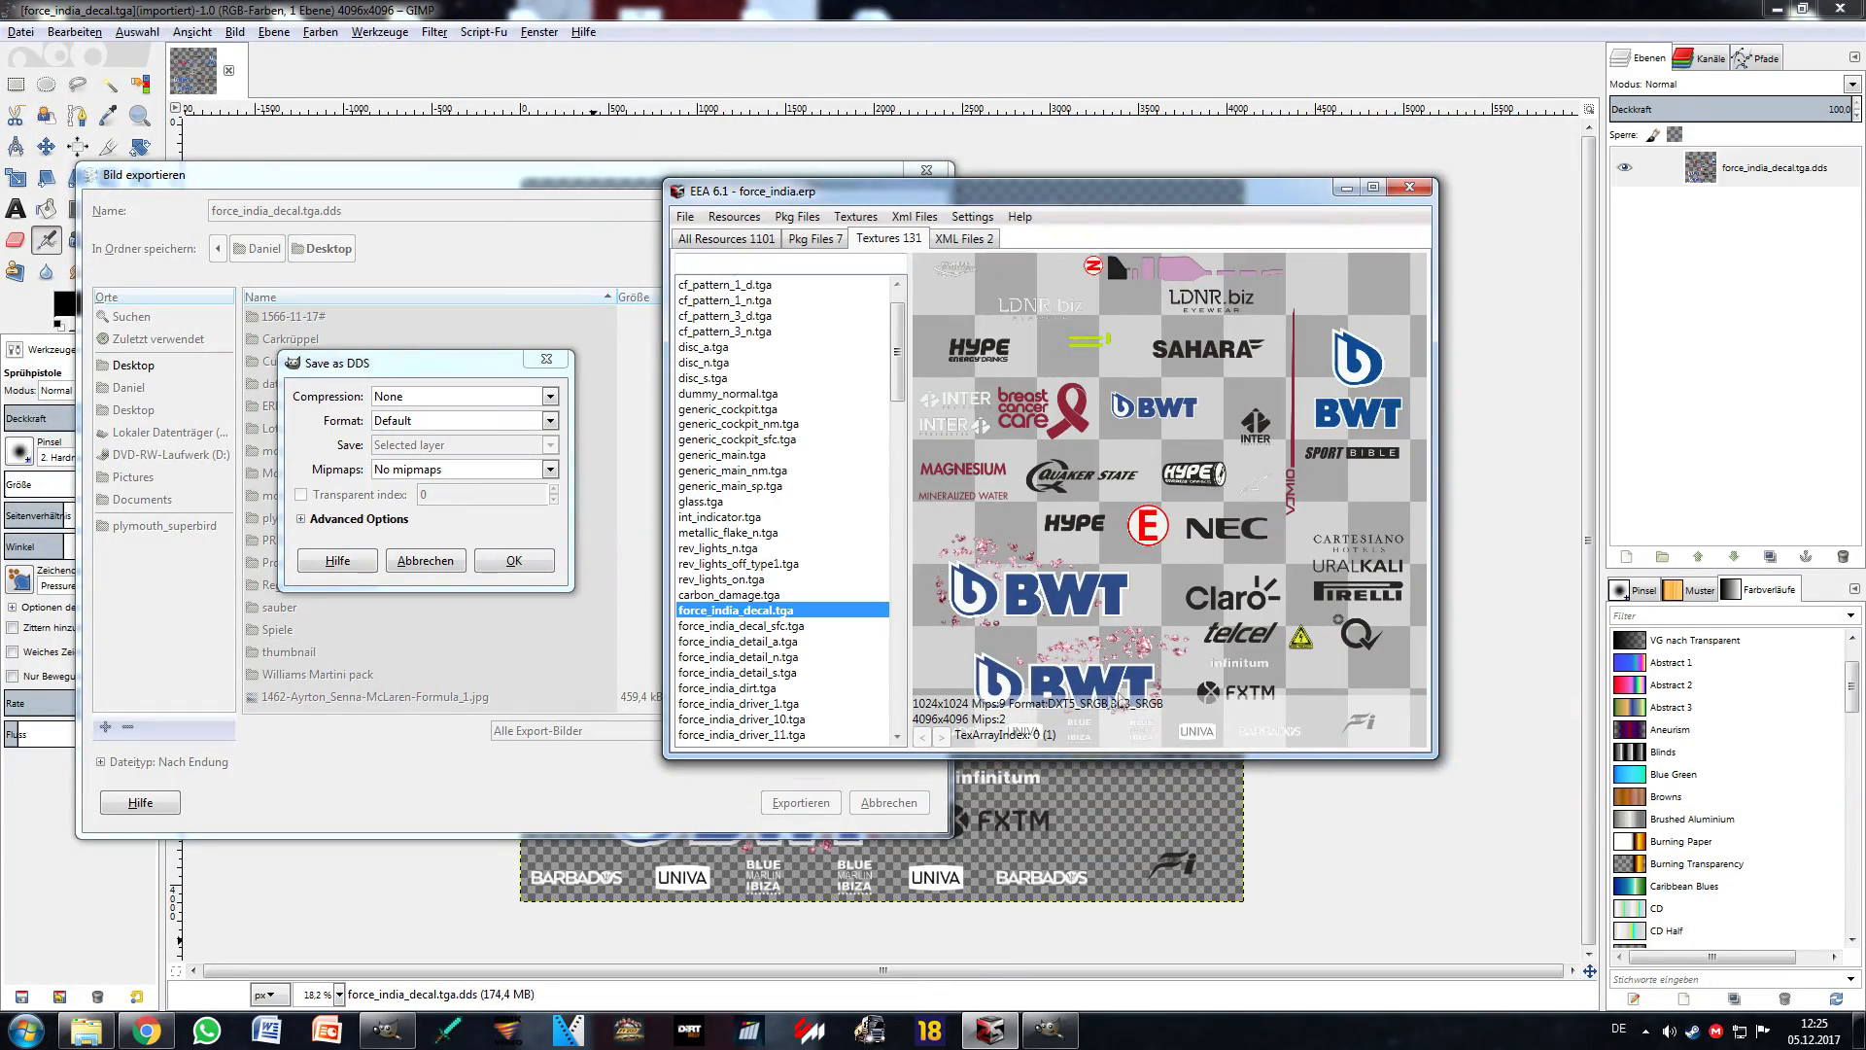
{"action": "left_click", "coordinate": [411, 395]}
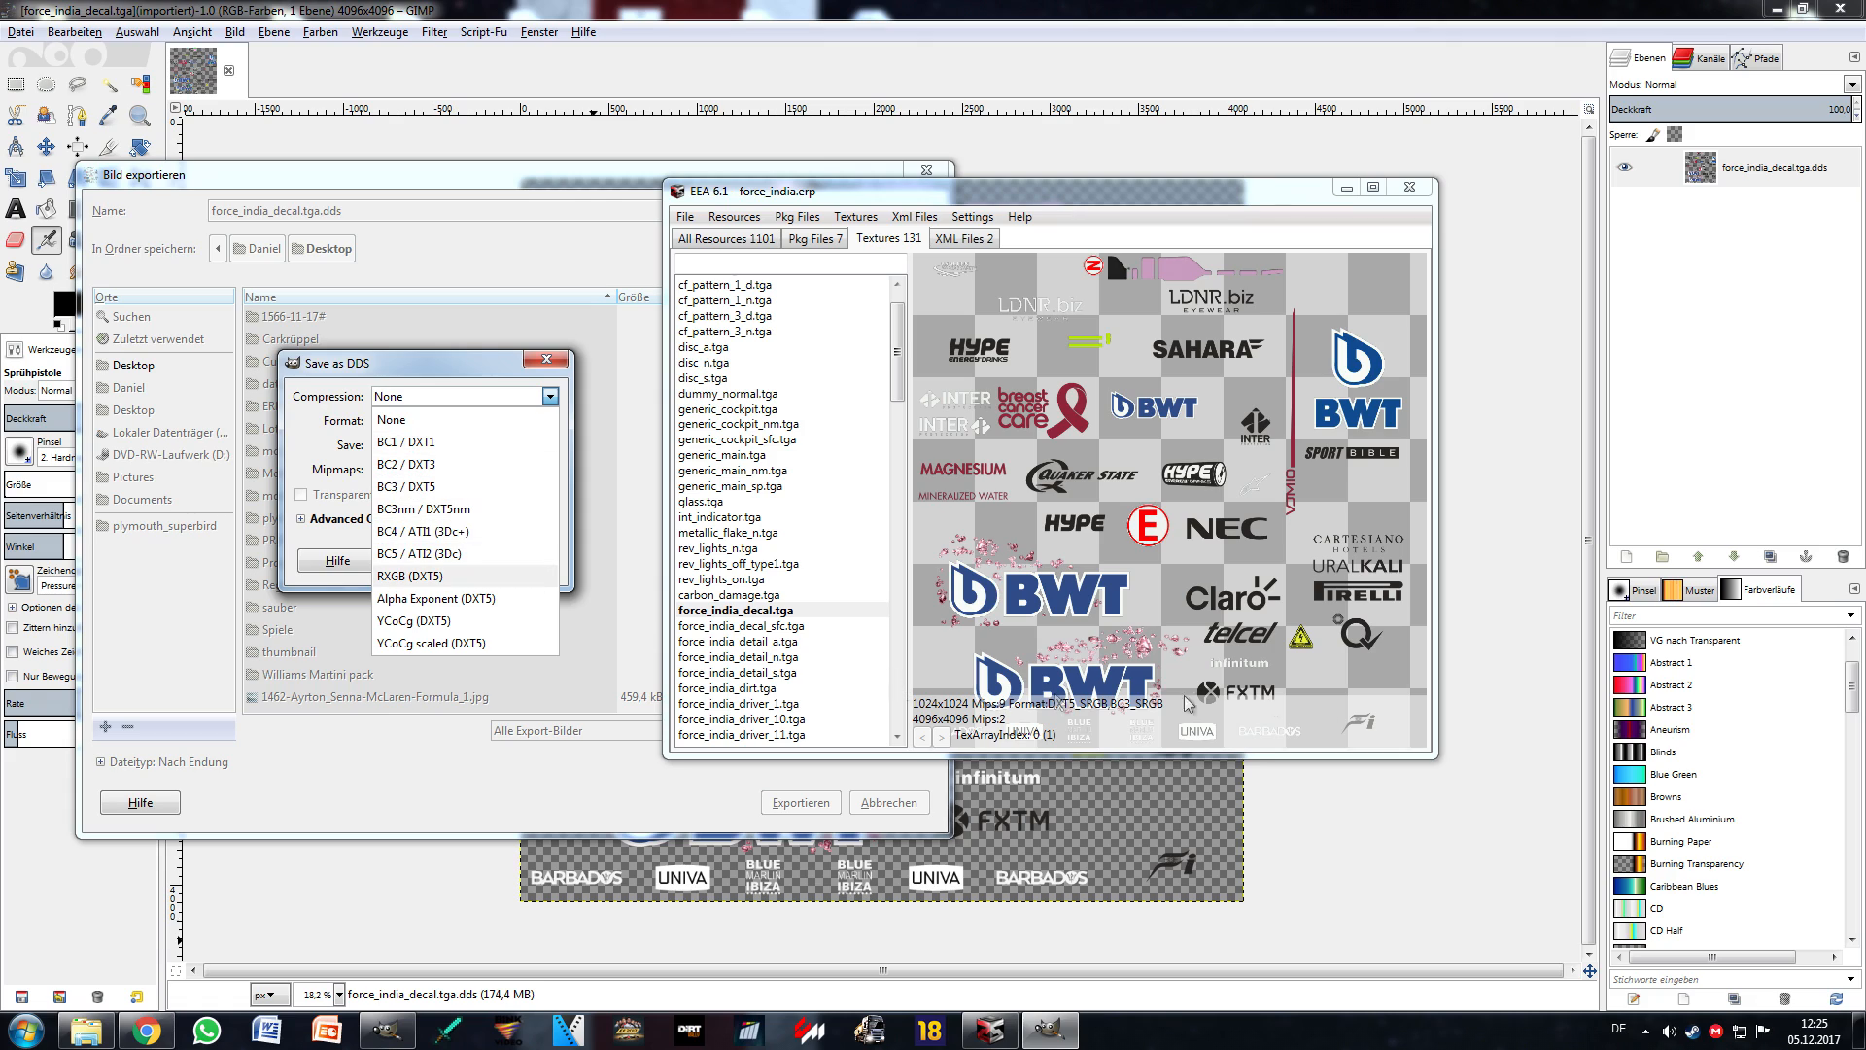
{"action": "left_click", "coordinate": [424, 488]}
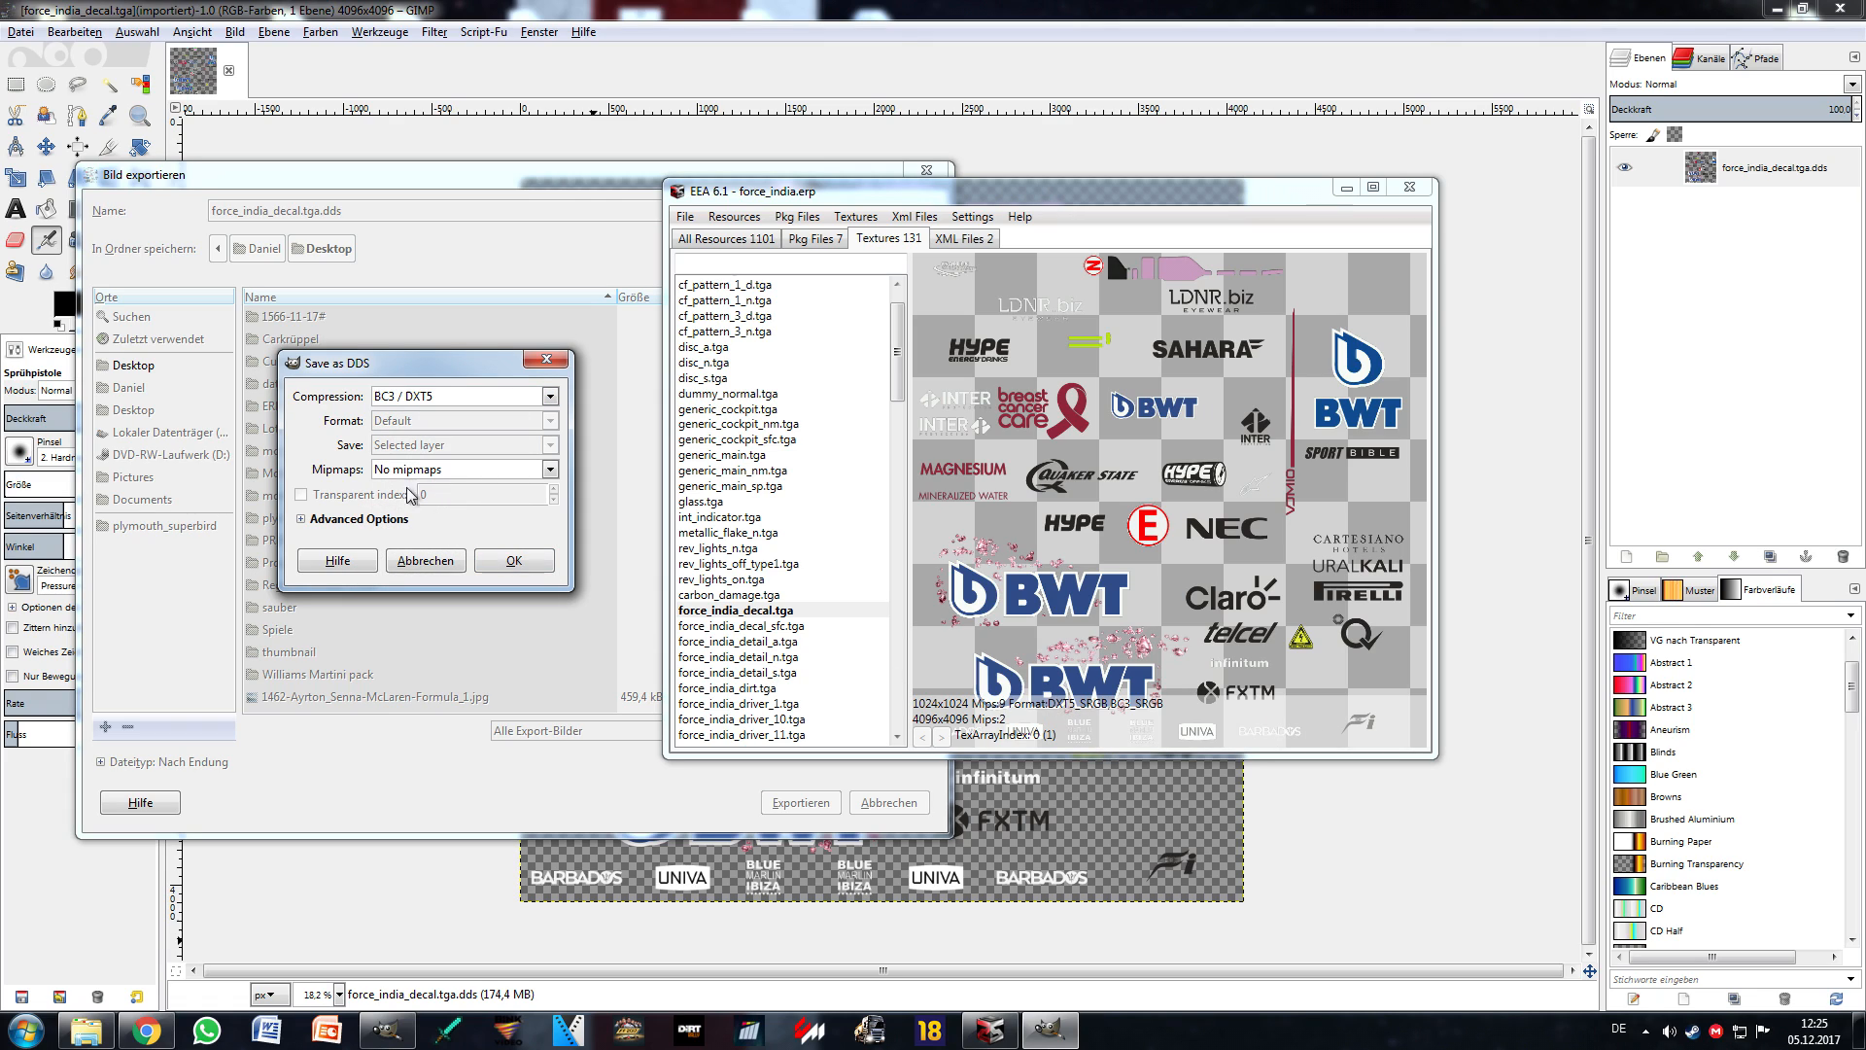
{"action": "left_click", "coordinate": [422, 480]}
{"action": "left_click", "coordinate": [424, 516]}
{"action": "left_click", "coordinate": [516, 560]}
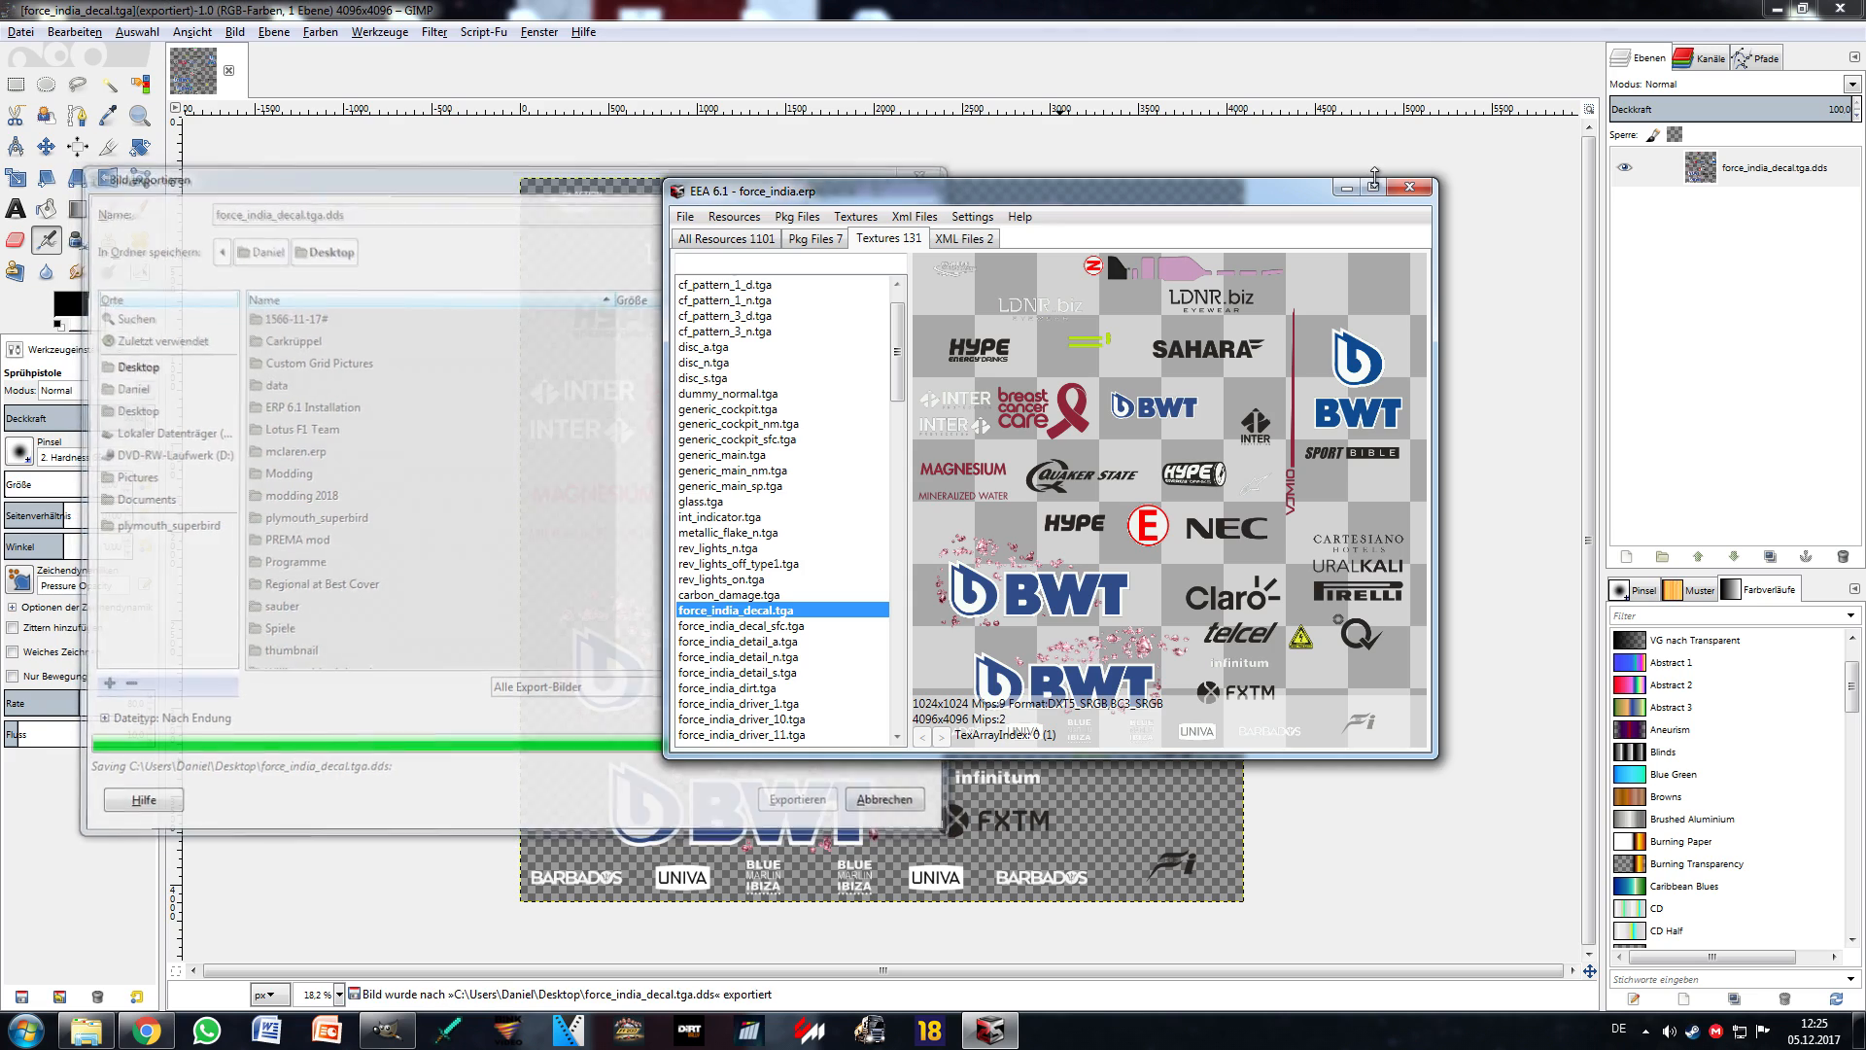
Step: Compare the compression formats of other textures in Ego ERP Archiver, including rev_lights_n.tga, metallic_flake_n.tga, dummy_normal.tga and force_india_paint.tga
{"action": "double_click", "coordinate": [1327, 188]}
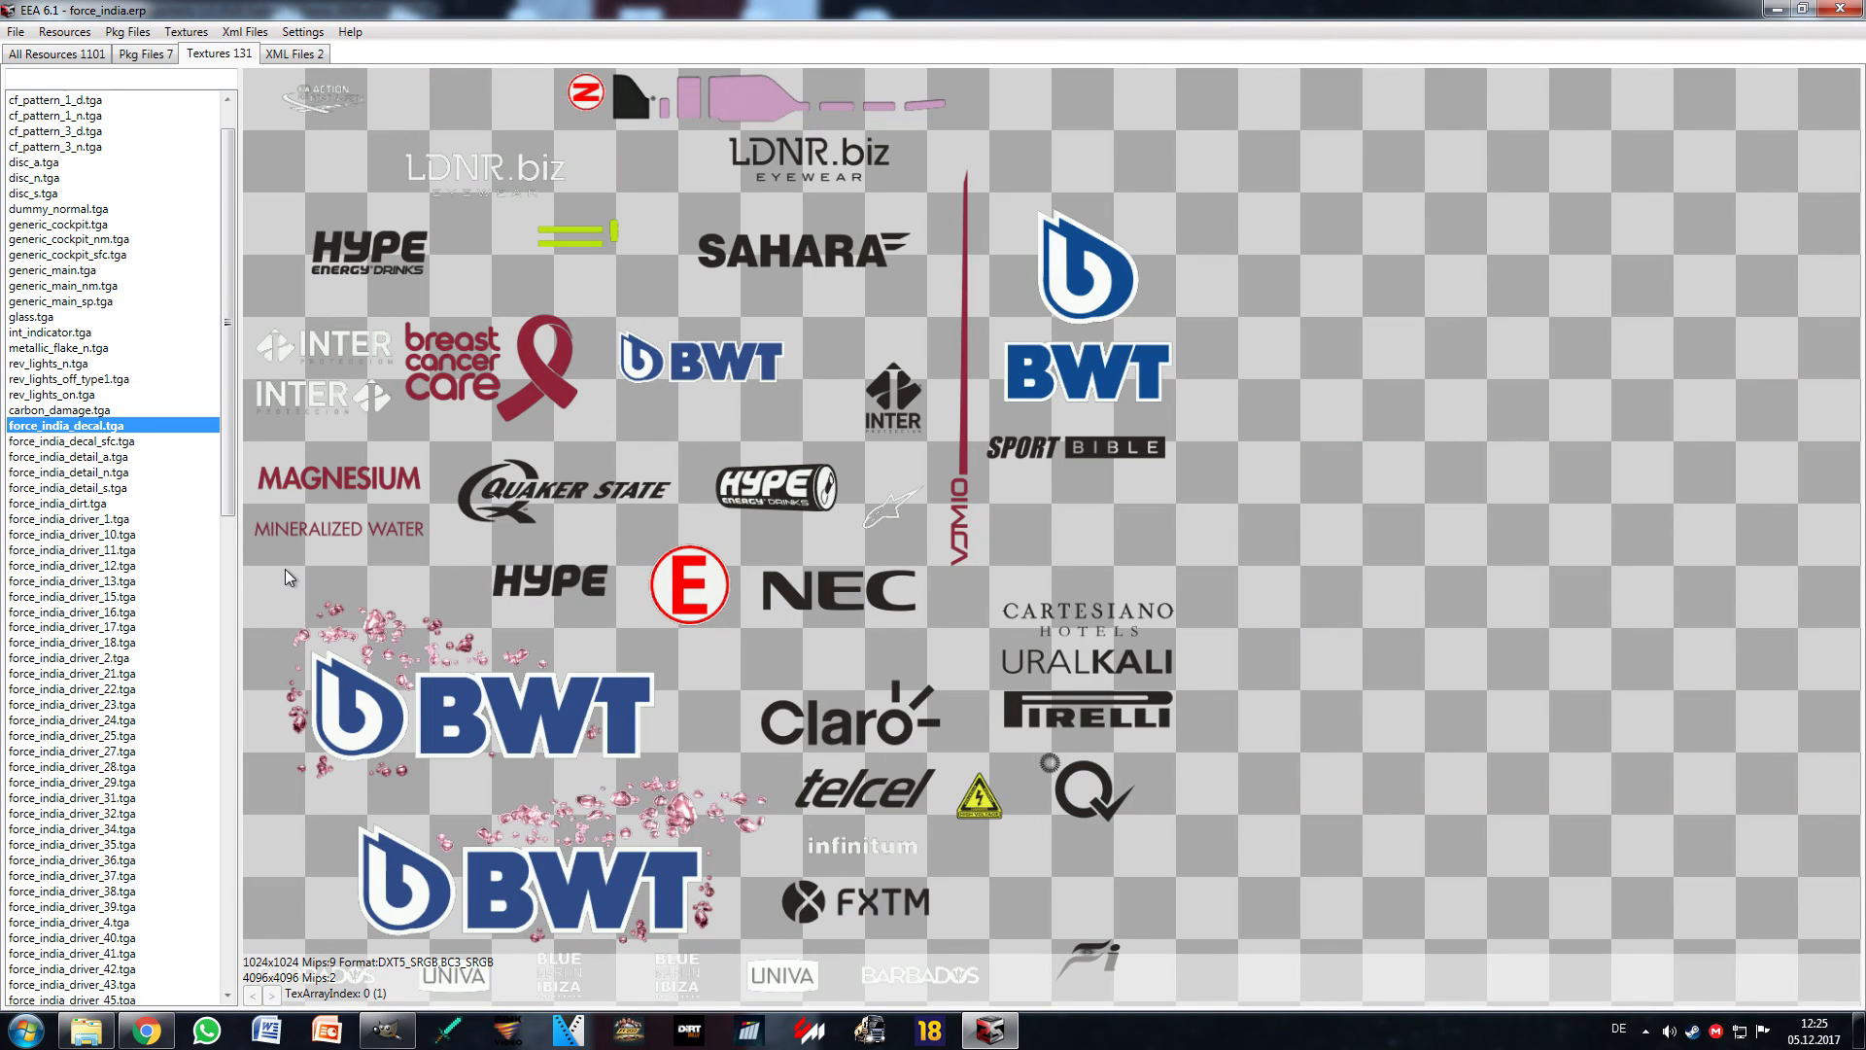
{"action": "left_click", "coordinate": [97, 365]}
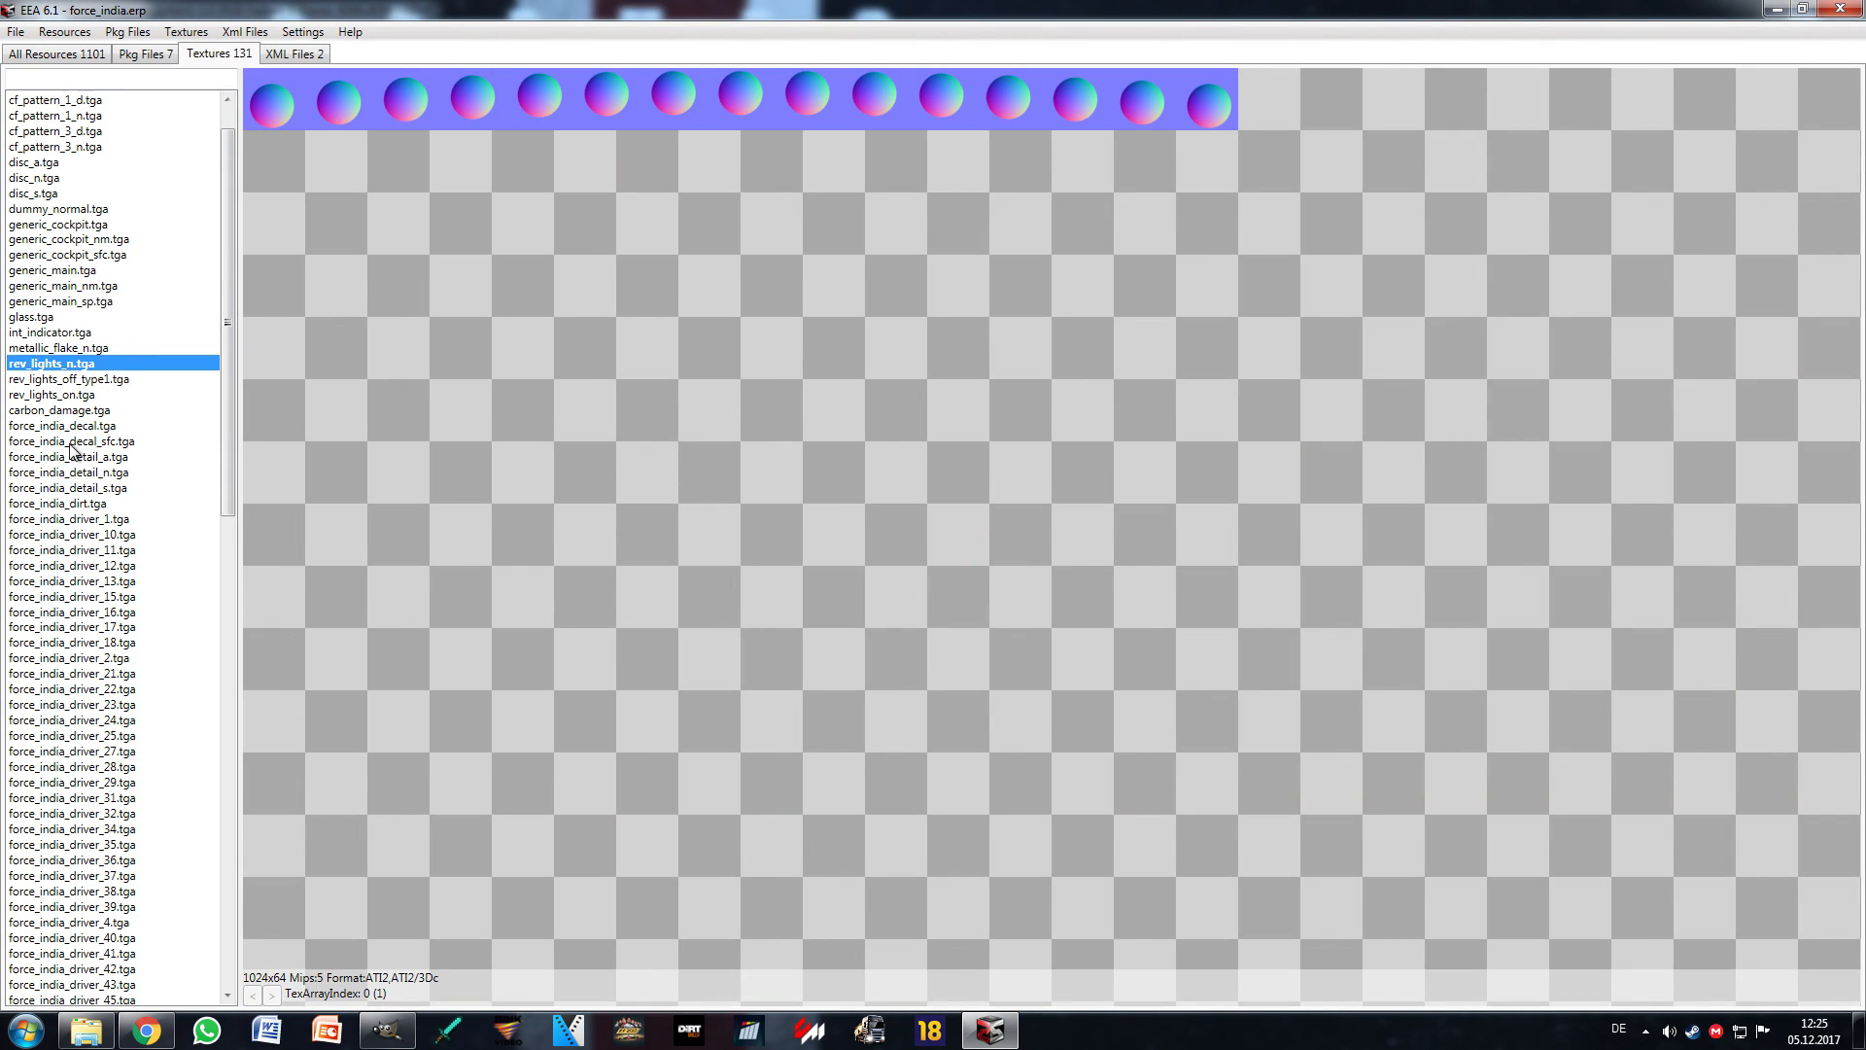
{"action": "left_click", "coordinate": [46, 350]}
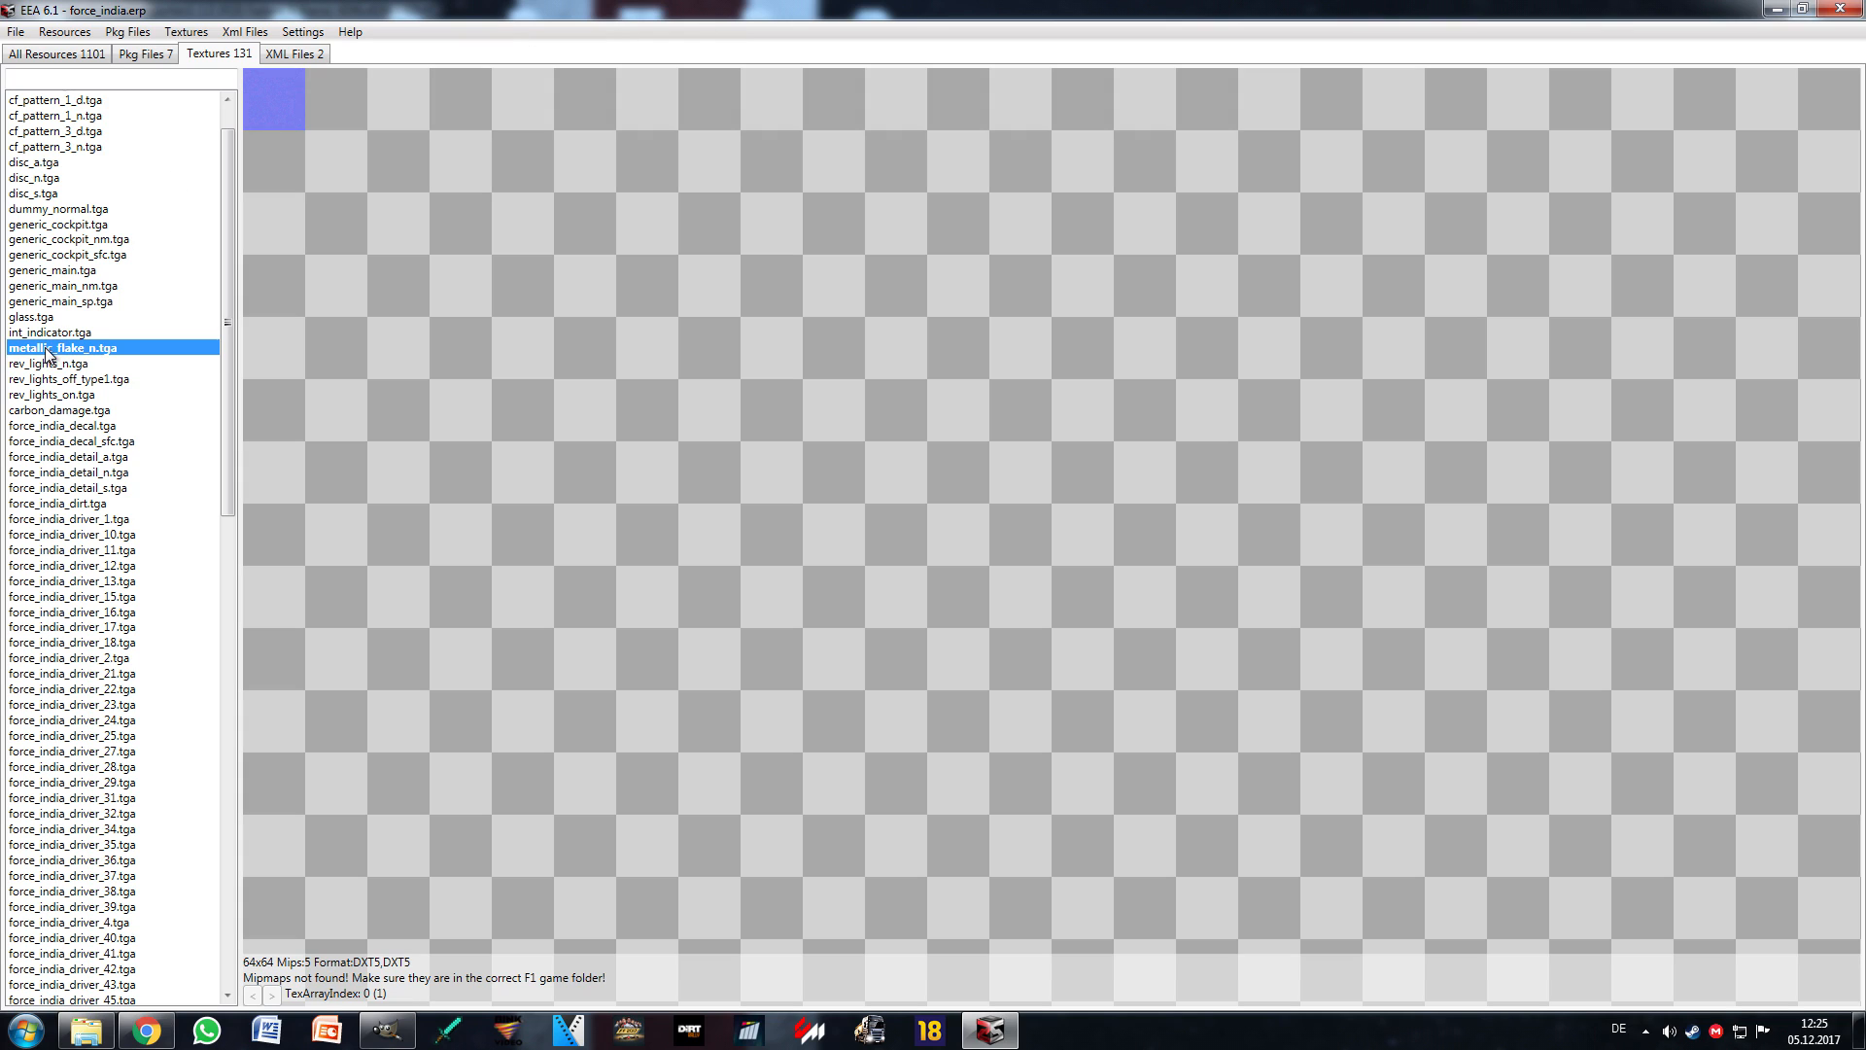
{"action": "left_click", "coordinate": [58, 333]}
{"action": "left_click", "coordinate": [63, 348]}
{"action": "left_click", "coordinate": [64, 364]}
{"action": "left_click", "coordinate": [68, 224]}
{"action": "left_click", "coordinate": [68, 210]}
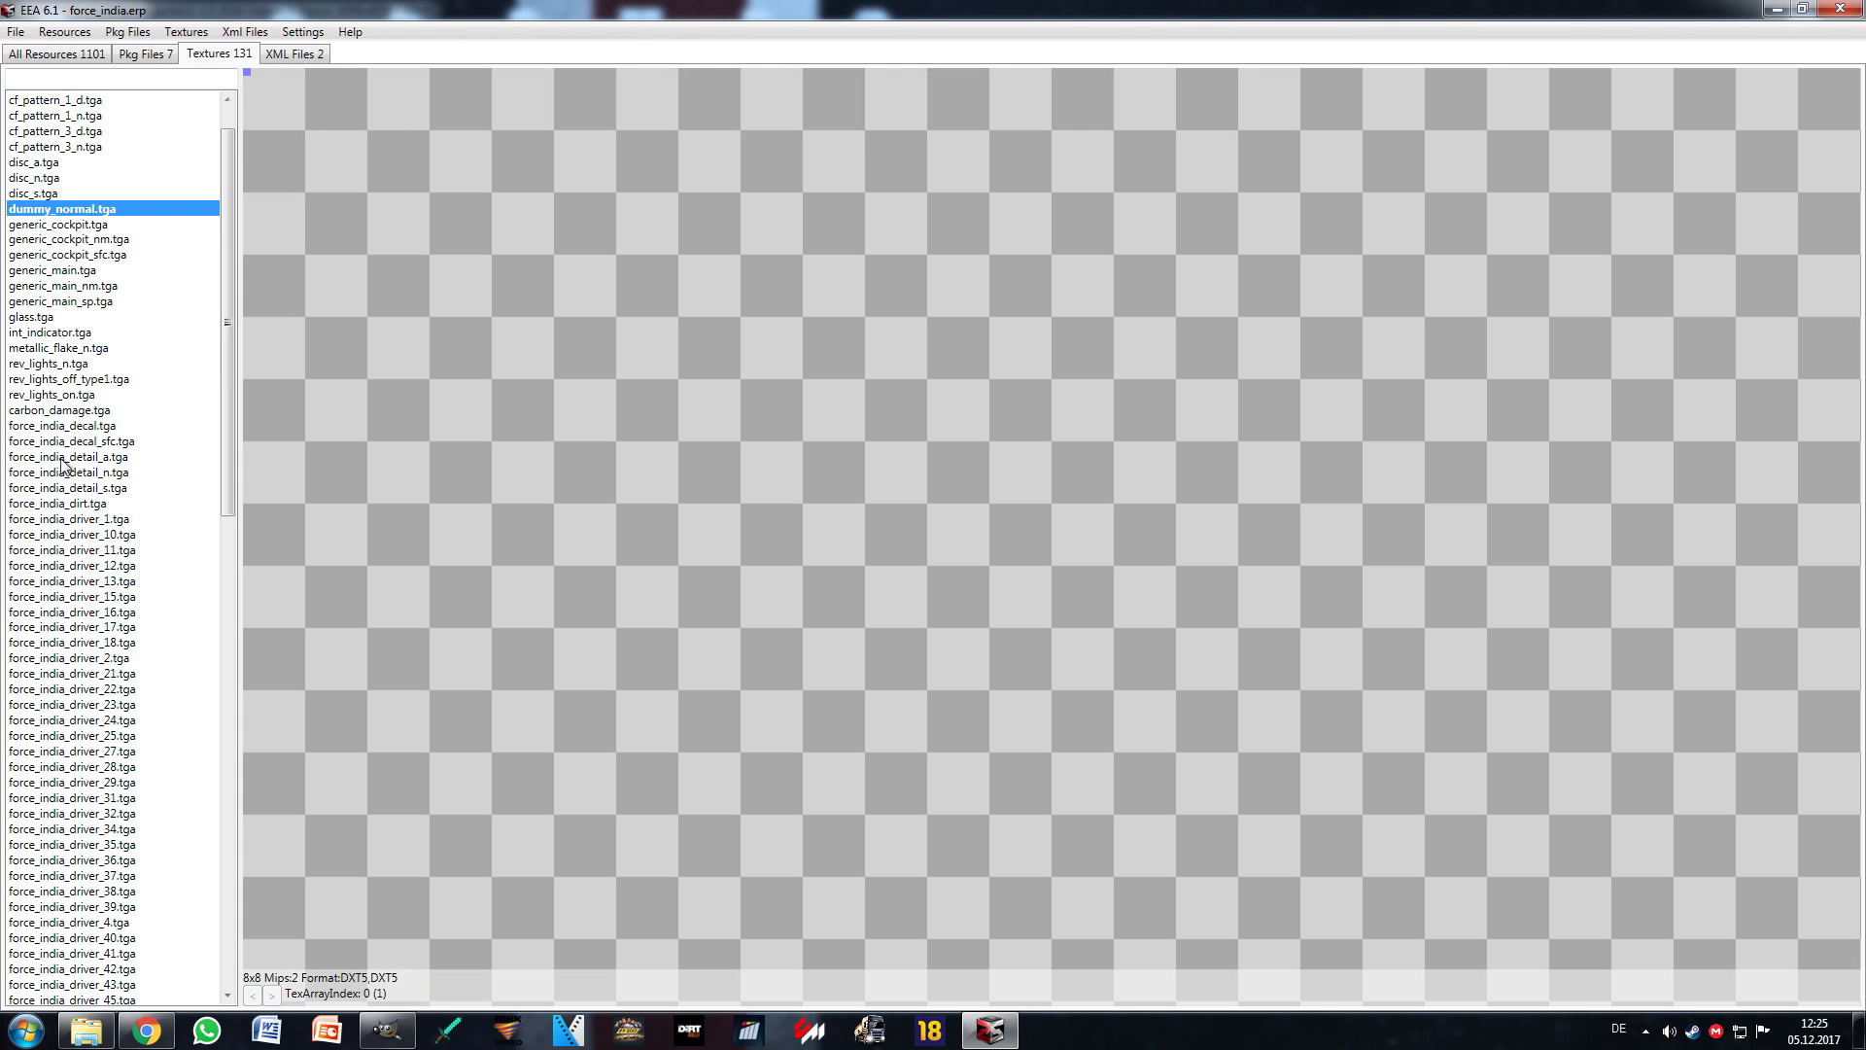
{"action": "scroll", "coordinate": [70, 529], "scroll_direction": "down", "scroll_amount": 20}
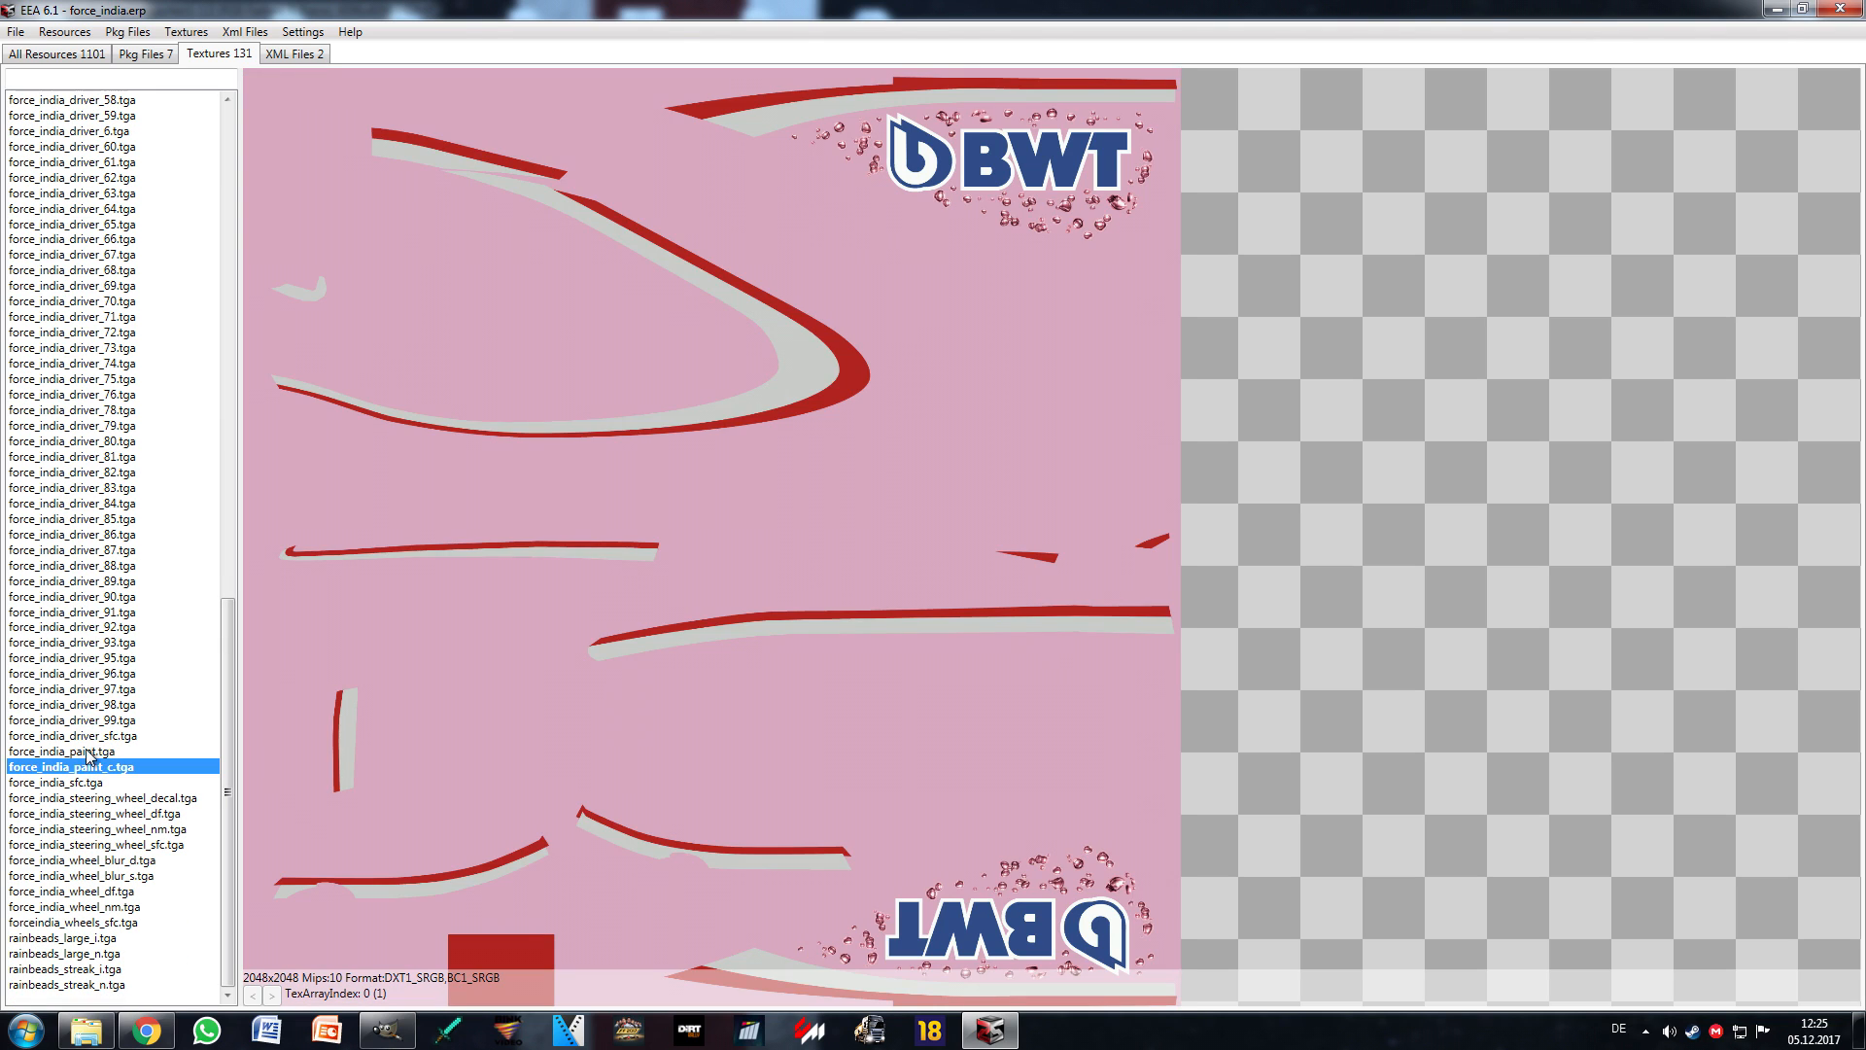
{"action": "left_click", "coordinate": [92, 752]}
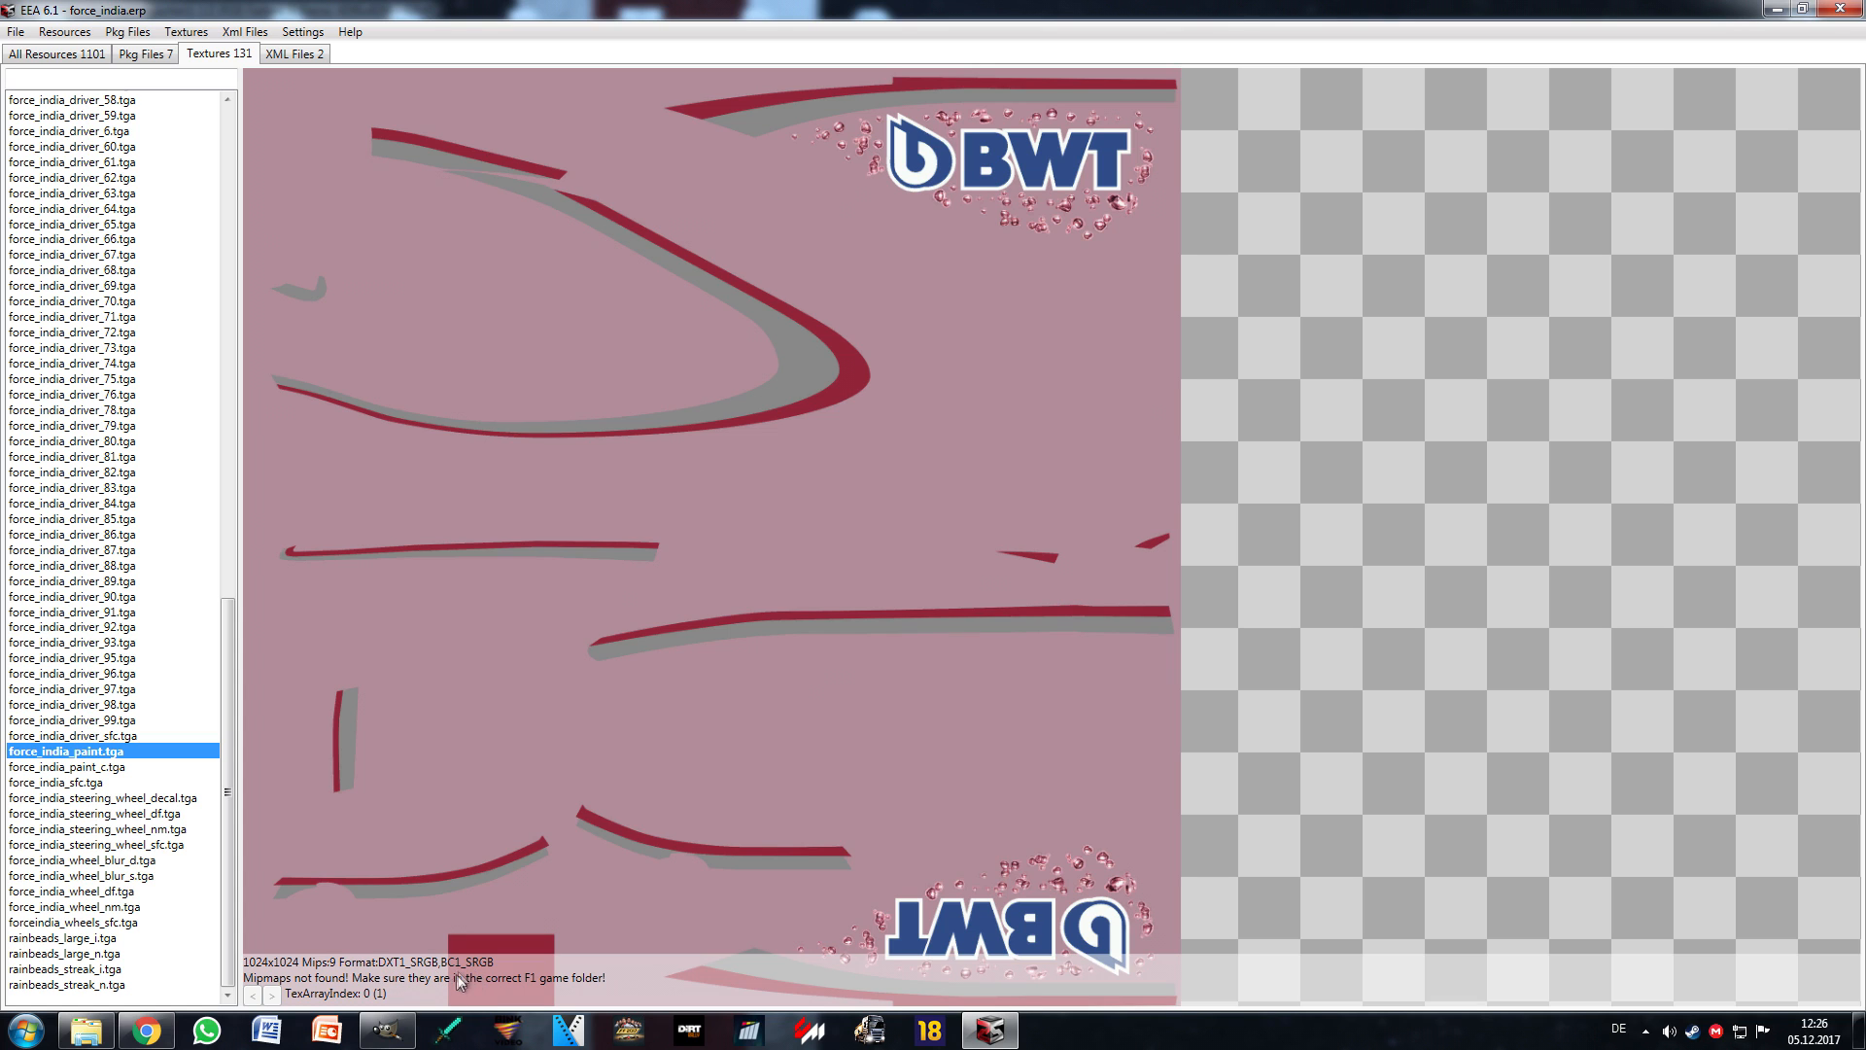
{"action": "left_click", "coordinate": [387, 1030]}
{"action": "left_click", "coordinate": [21, 32]}
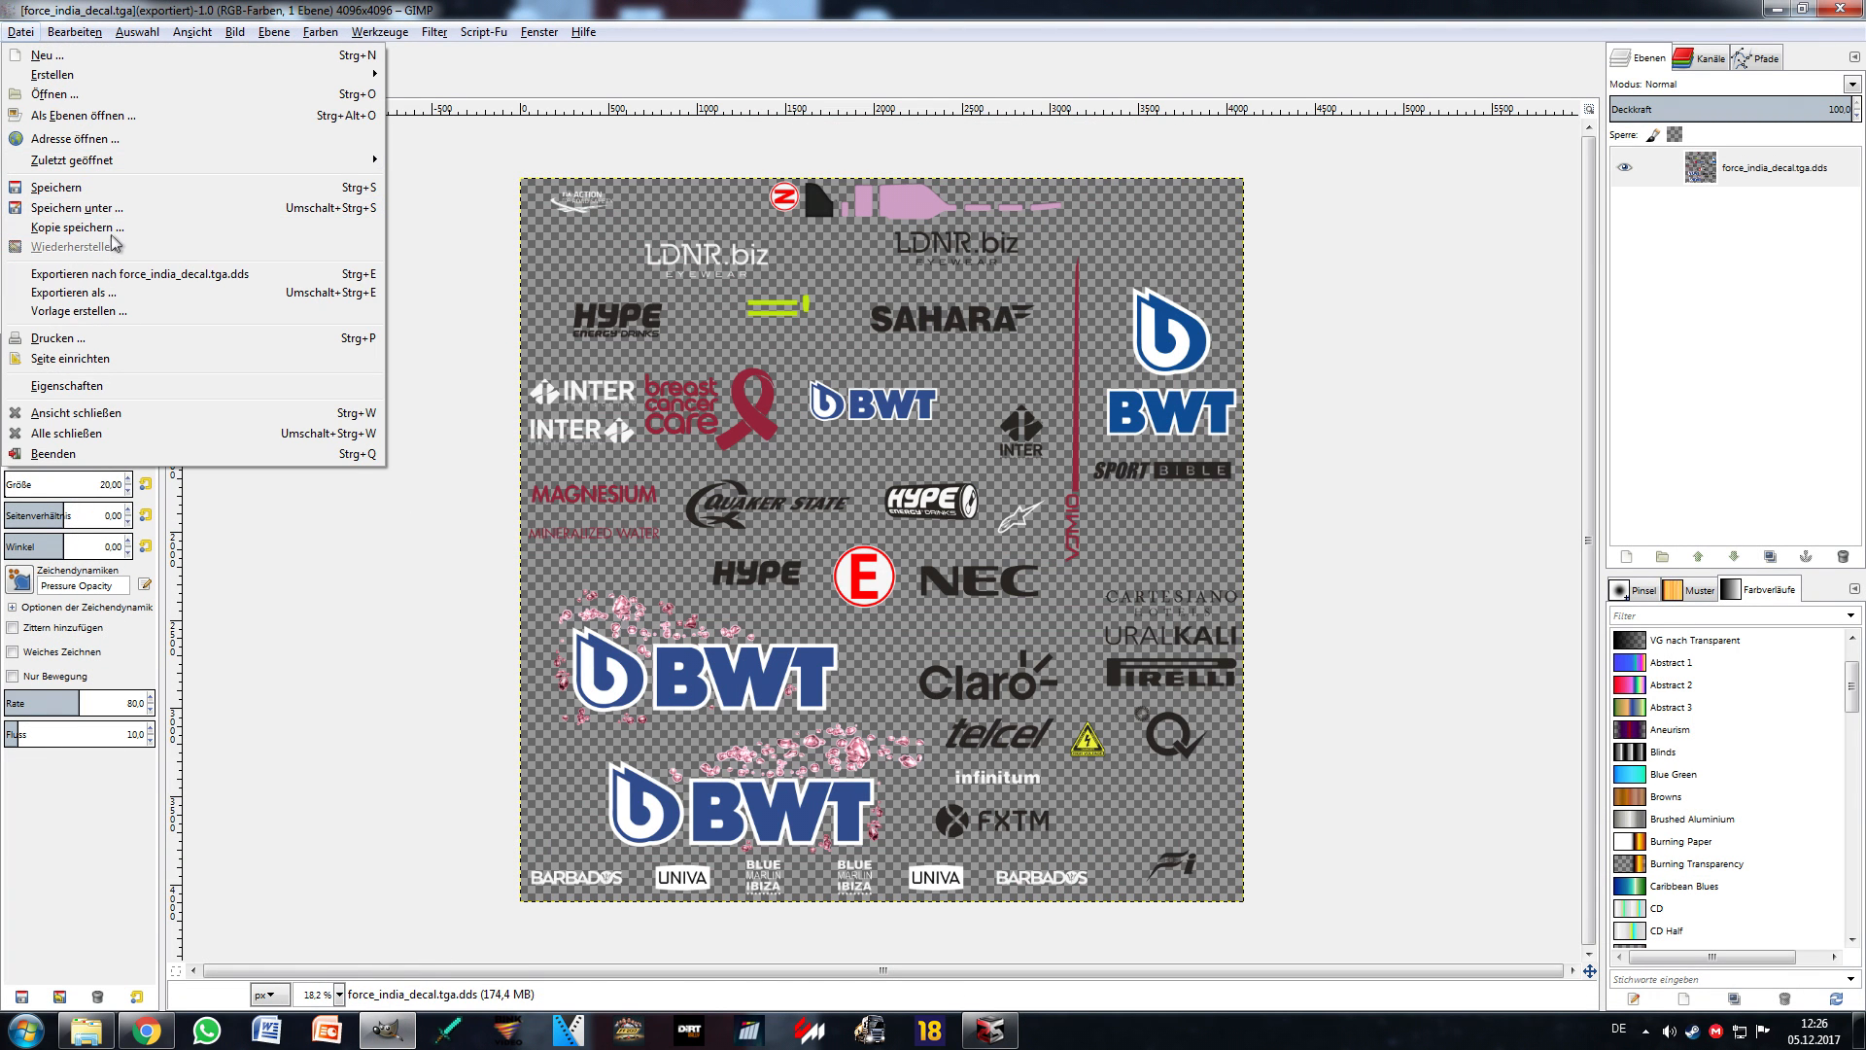
{"action": "left_click", "coordinate": [98, 293]}
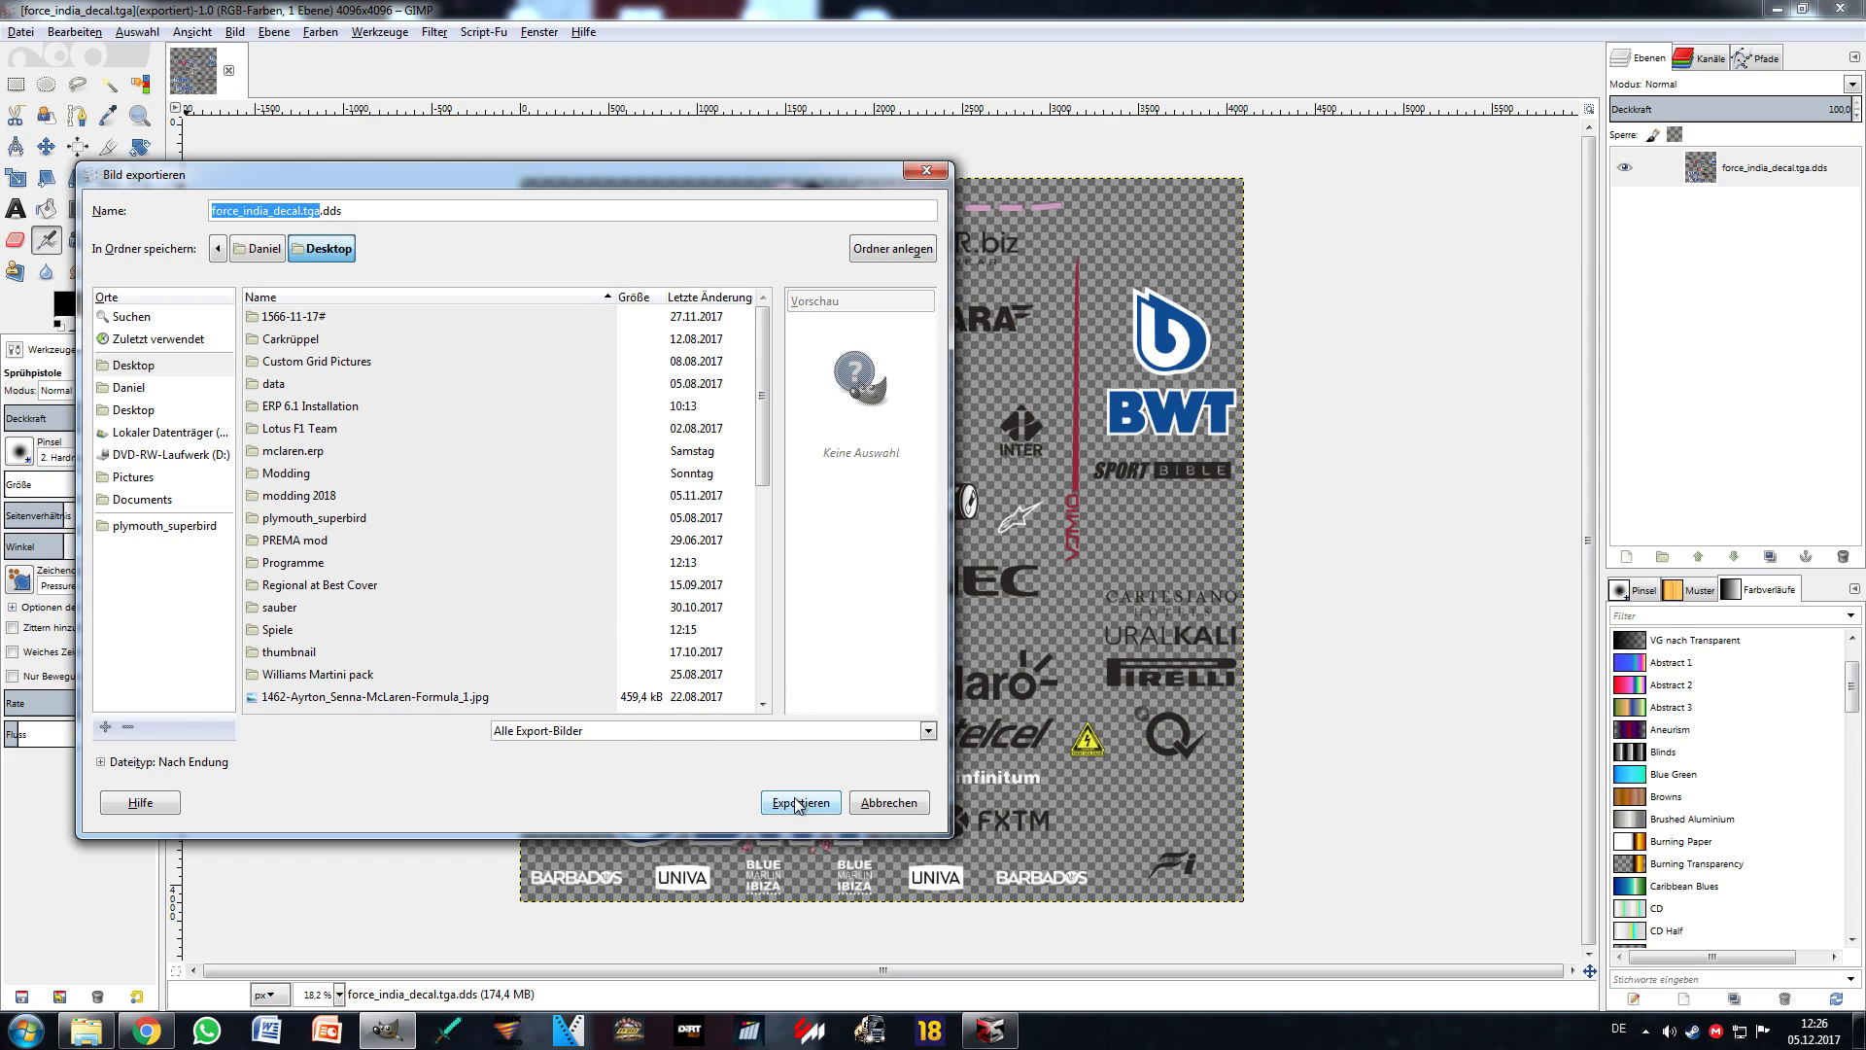
{"action": "left_click", "coordinate": [795, 803]}
{"action": "left_click", "coordinate": [582, 615]}
{"action": "left_click", "coordinate": [384, 286]}
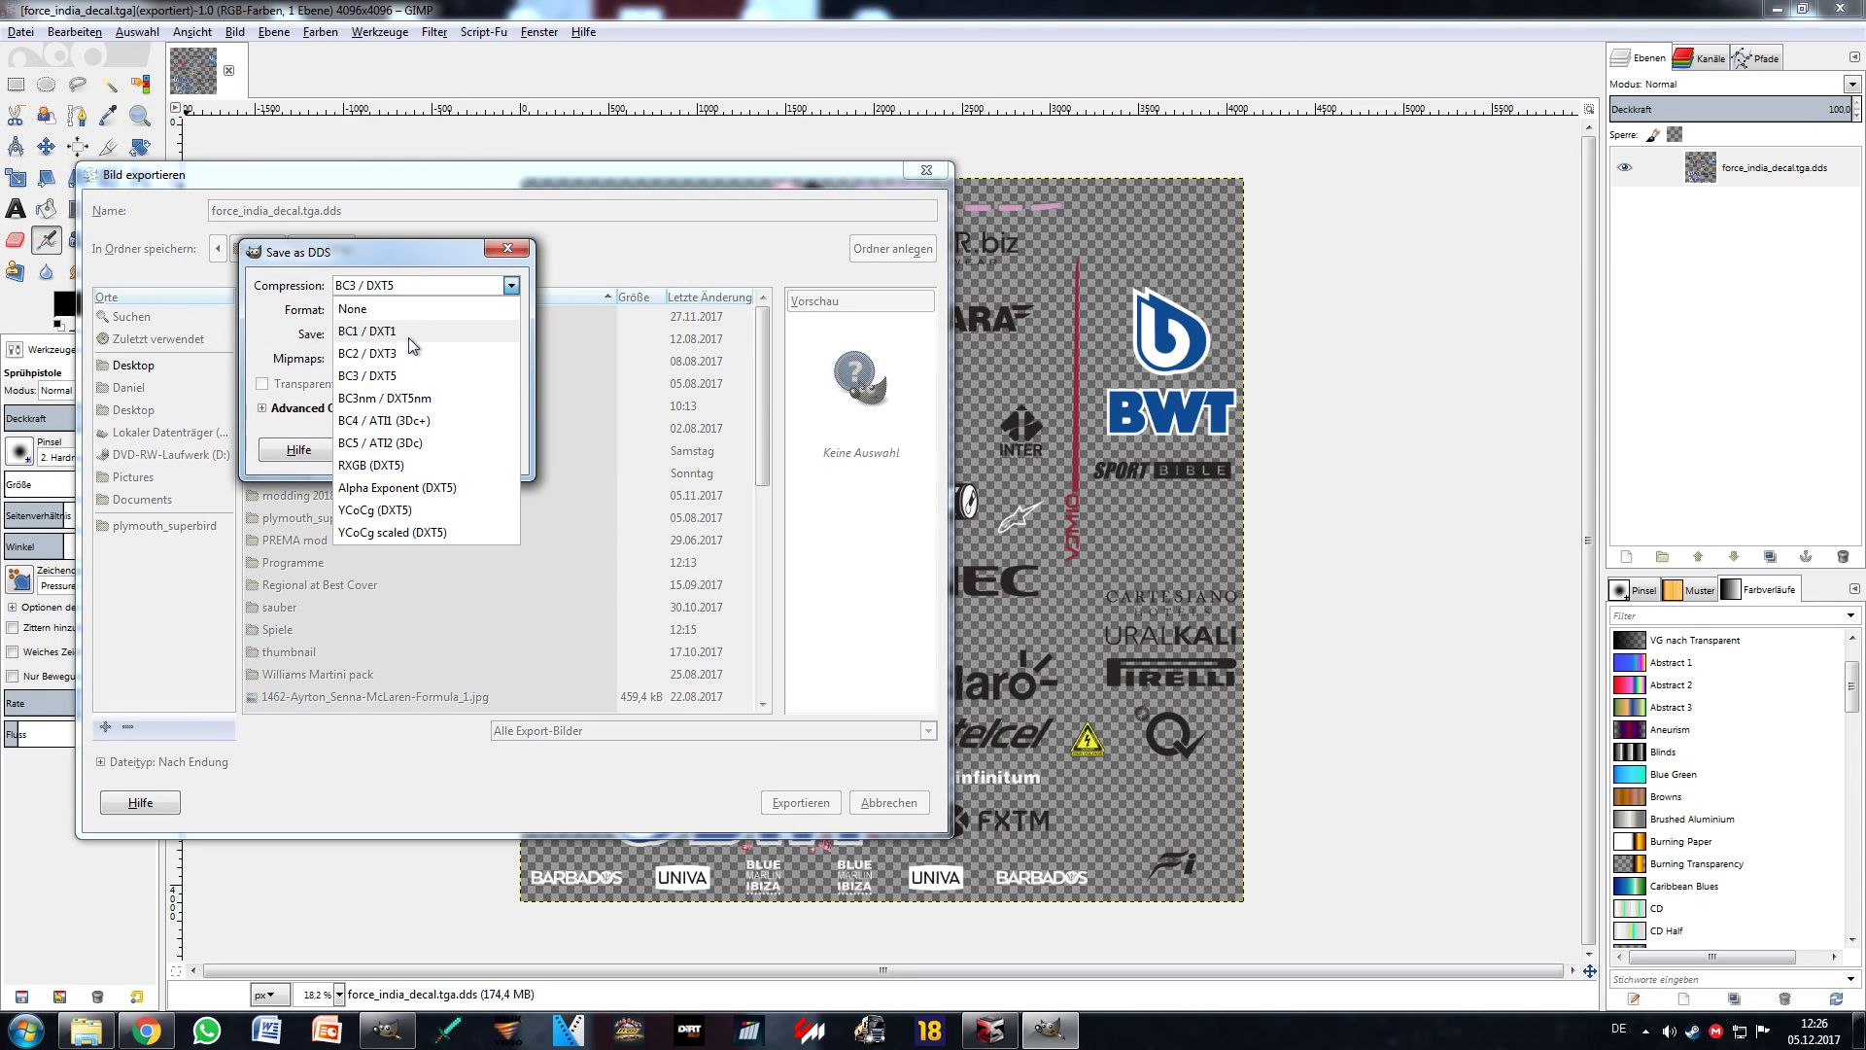
{"action": "left_click", "coordinate": [407, 376]}
{"action": "left_click", "coordinate": [381, 451]}
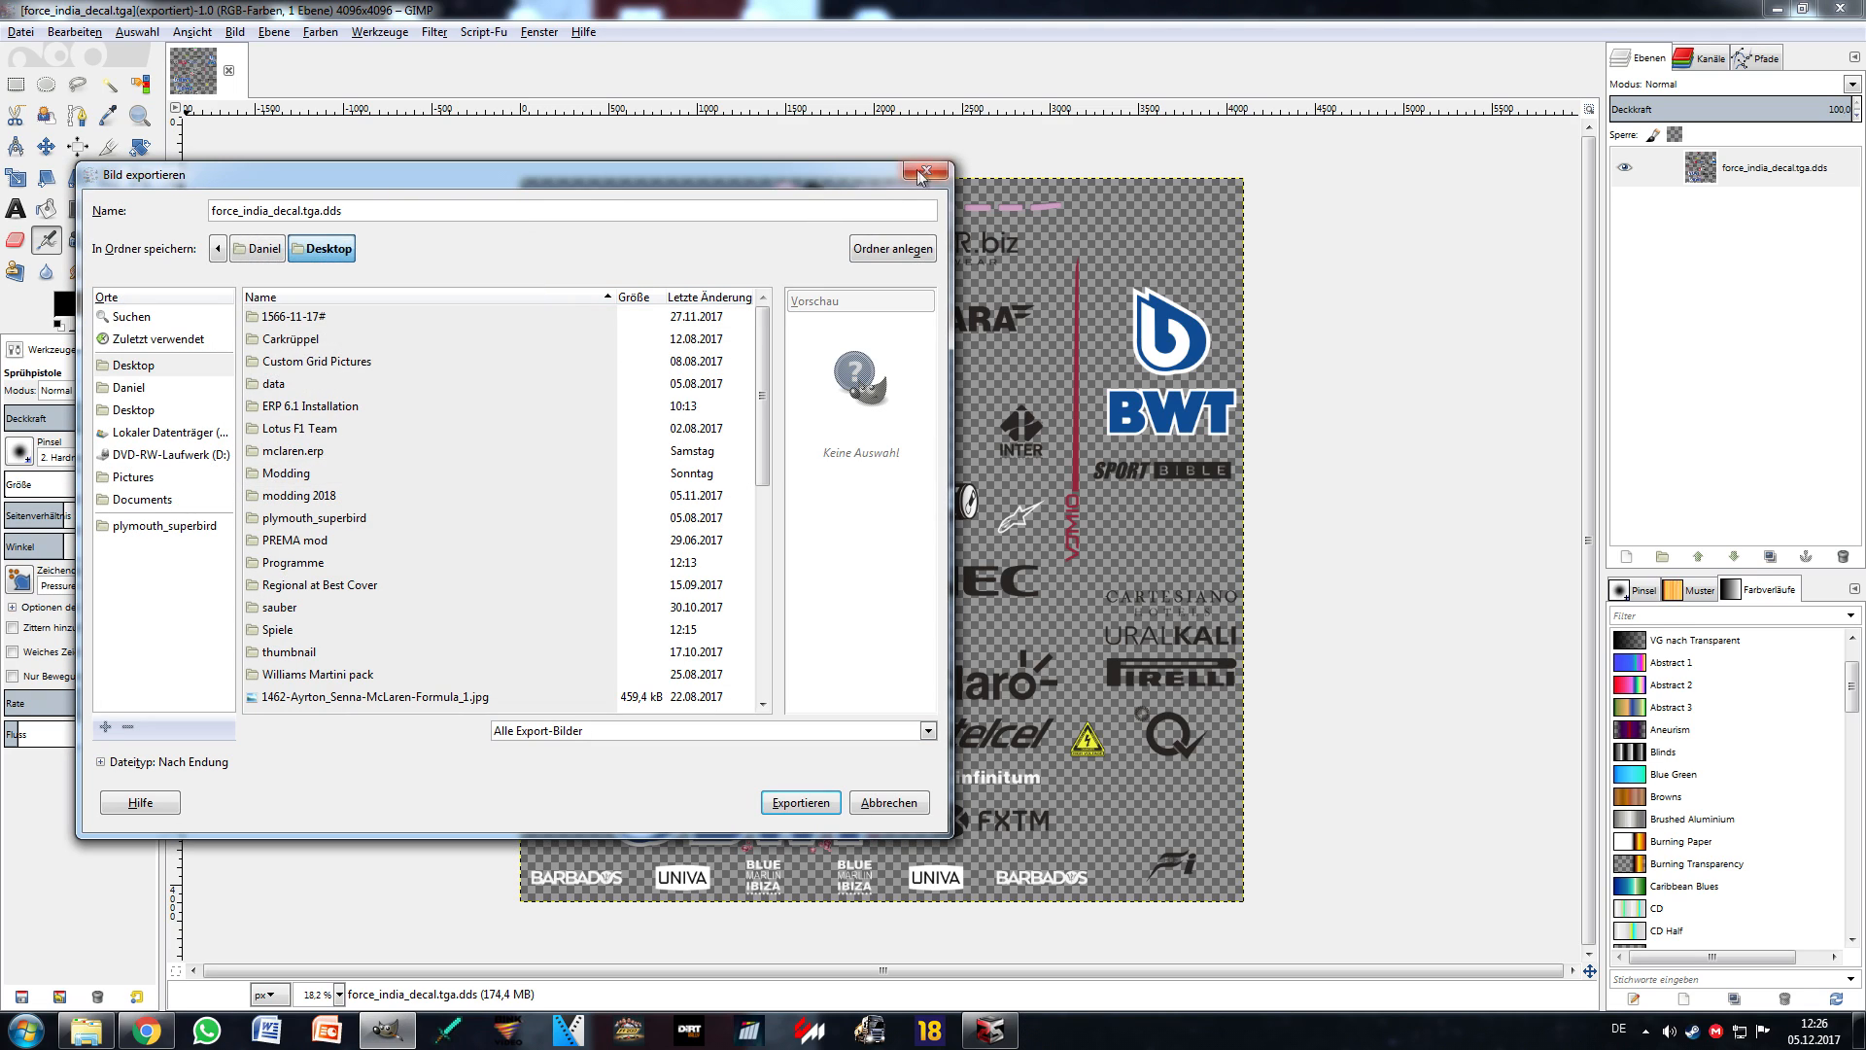
{"action": "left_click", "coordinate": [919, 174]}
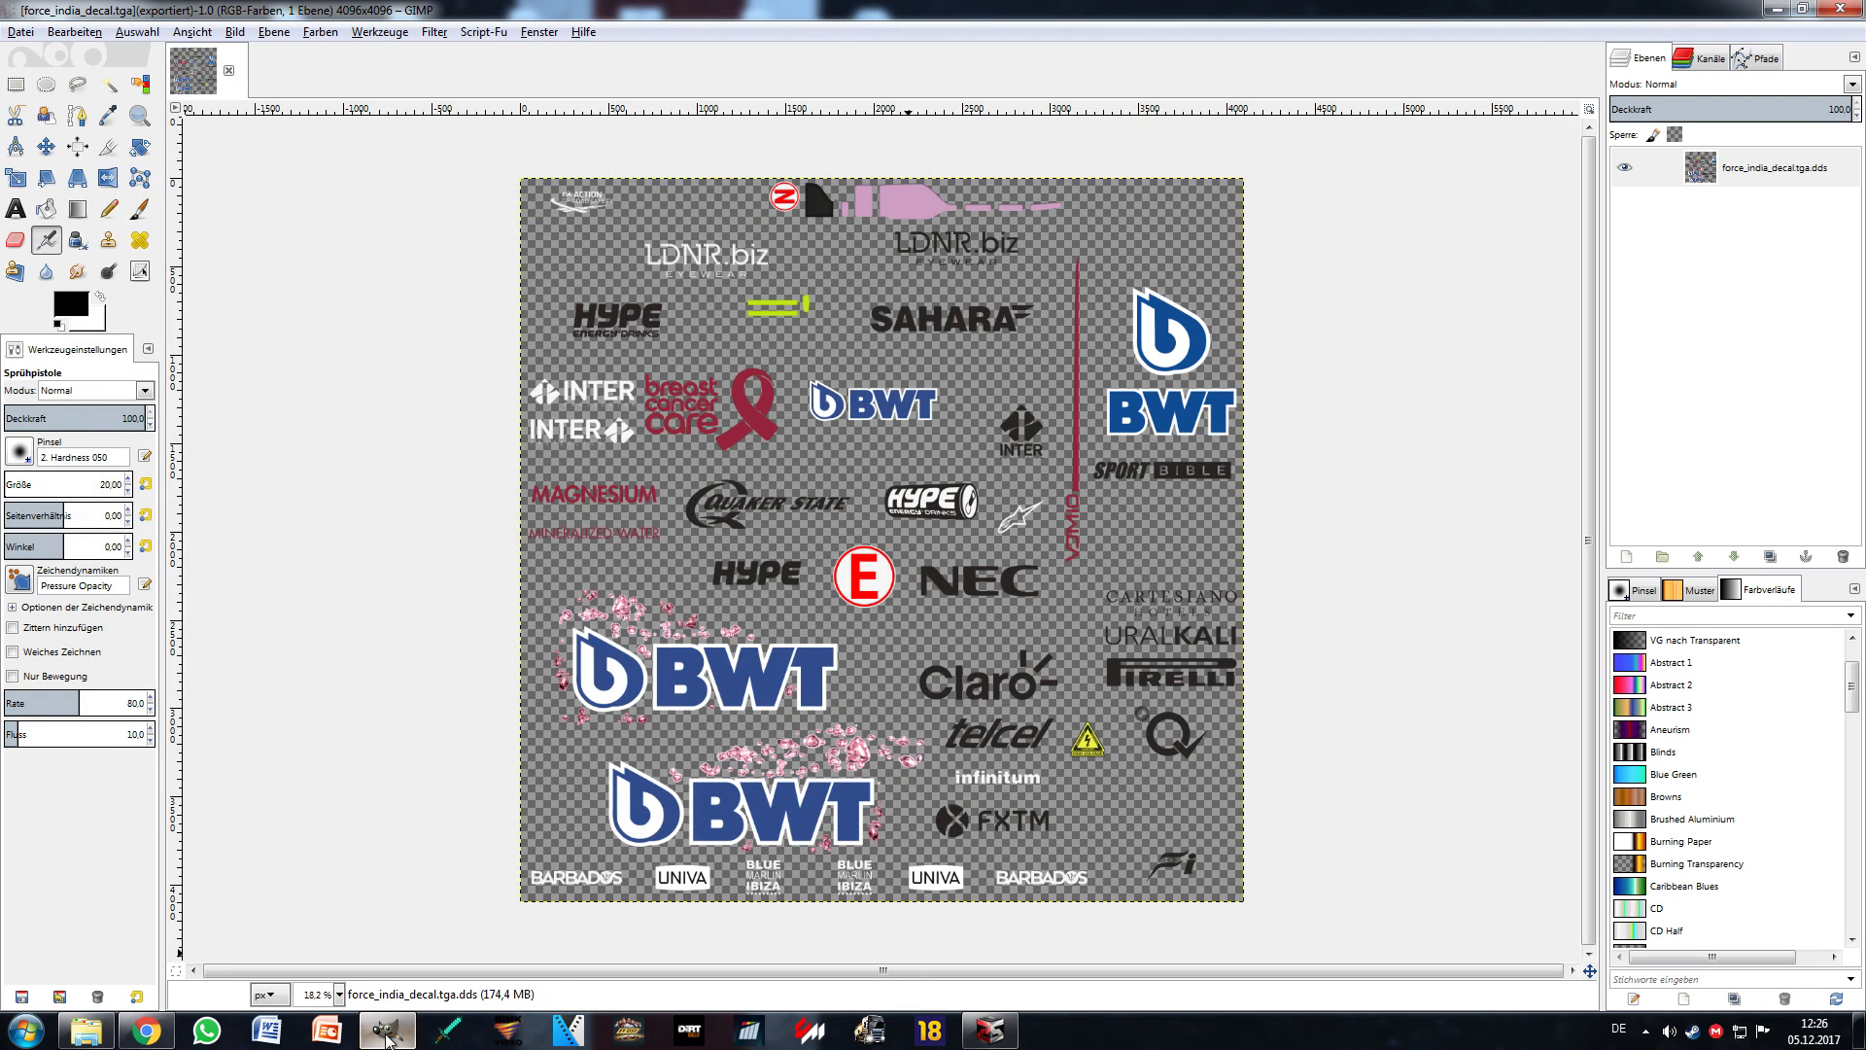
Step: Switch to Ego ERP Archiver and set the F1 game directory to C:\Program Files (x86)\Steam\steamapps\common\F1 2017
{"action": "left_click", "coordinate": [387, 1030]}
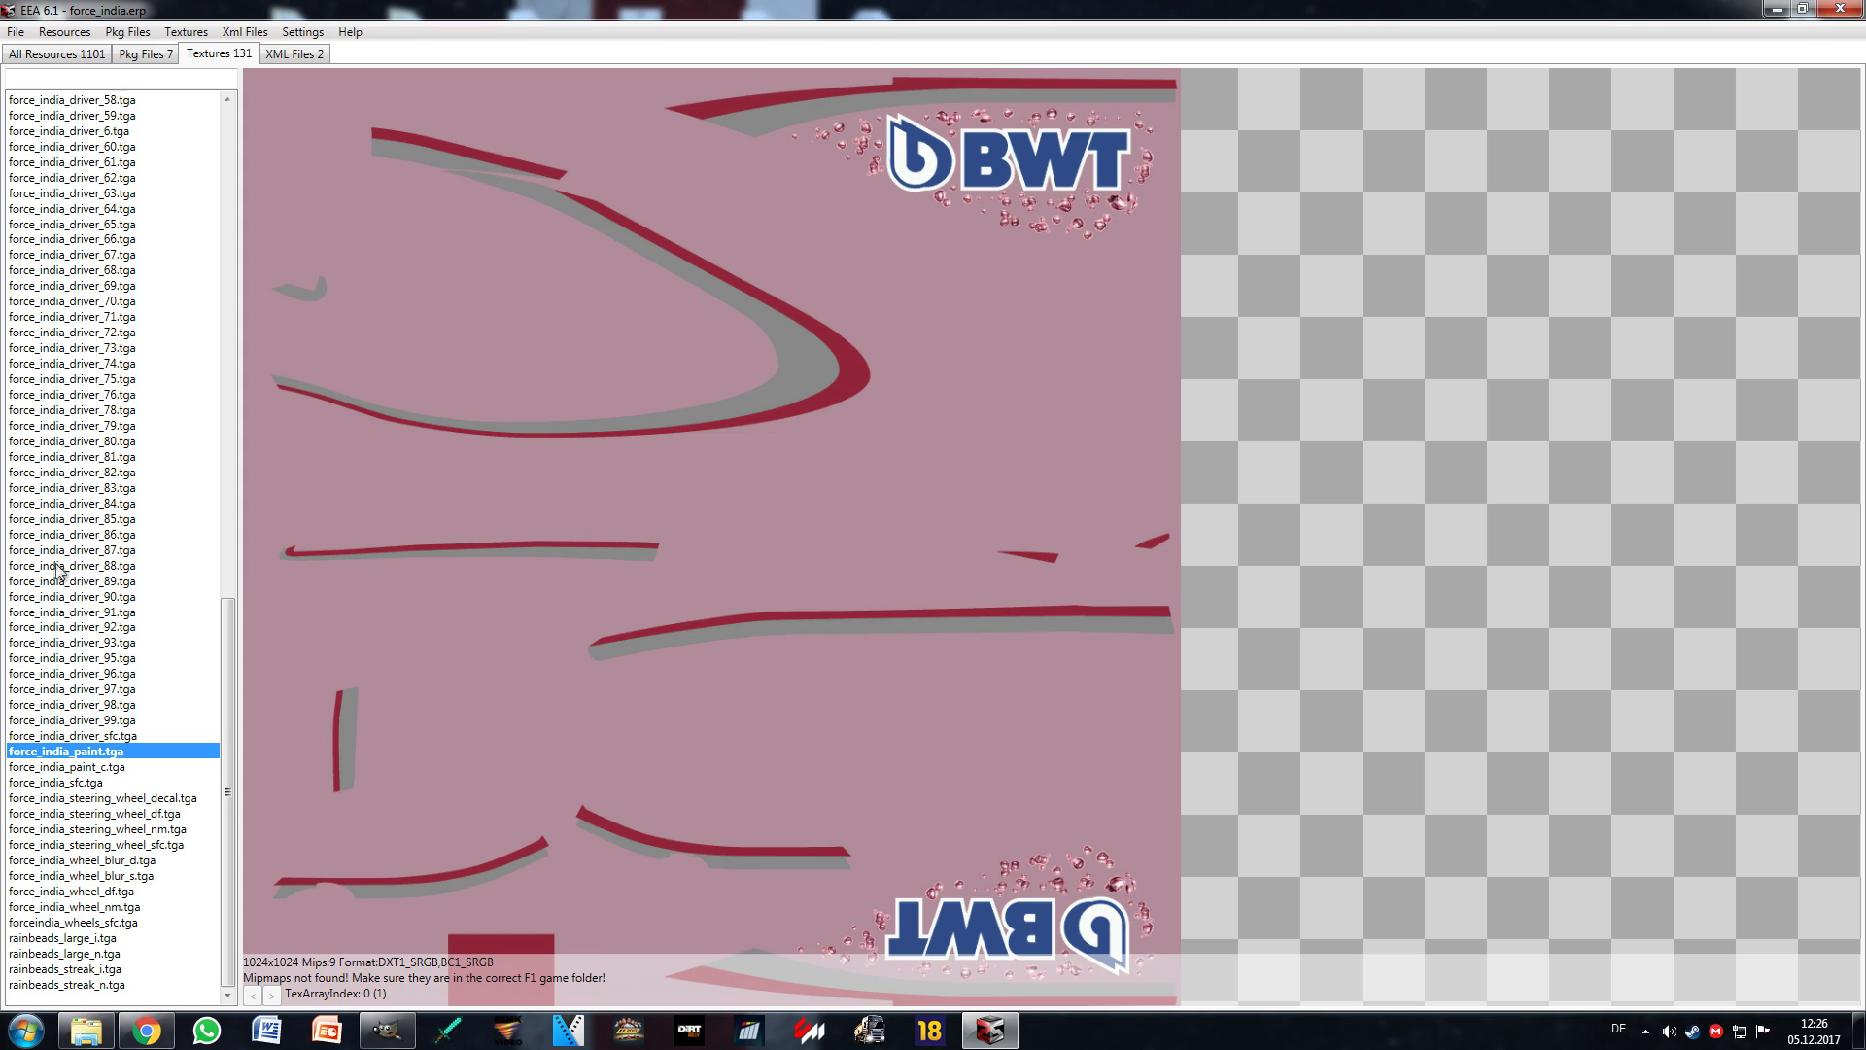
{"action": "left_click_drag", "start_coordinate": [237, 635], "coordinate": [244, 604]}
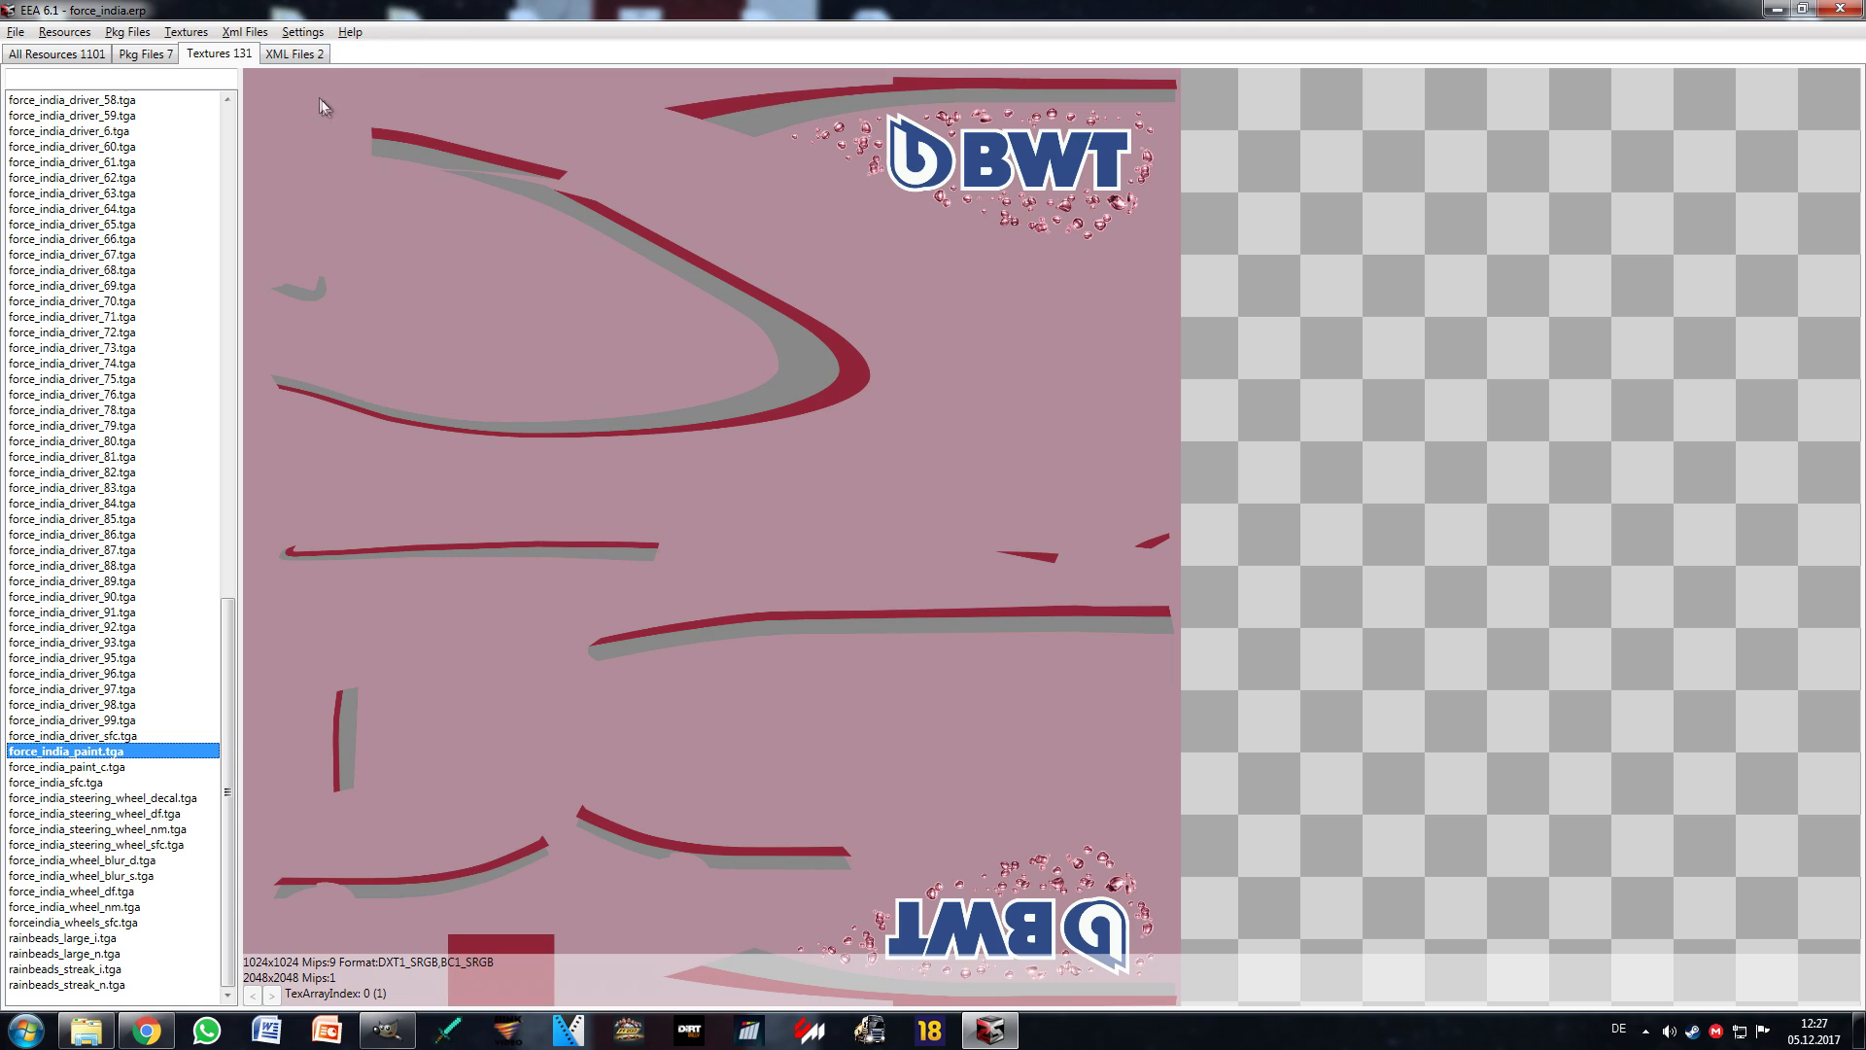
{"action": "left_click", "coordinate": [305, 39]}
{"action": "mouse_move", "coordinate": [335, 58]}
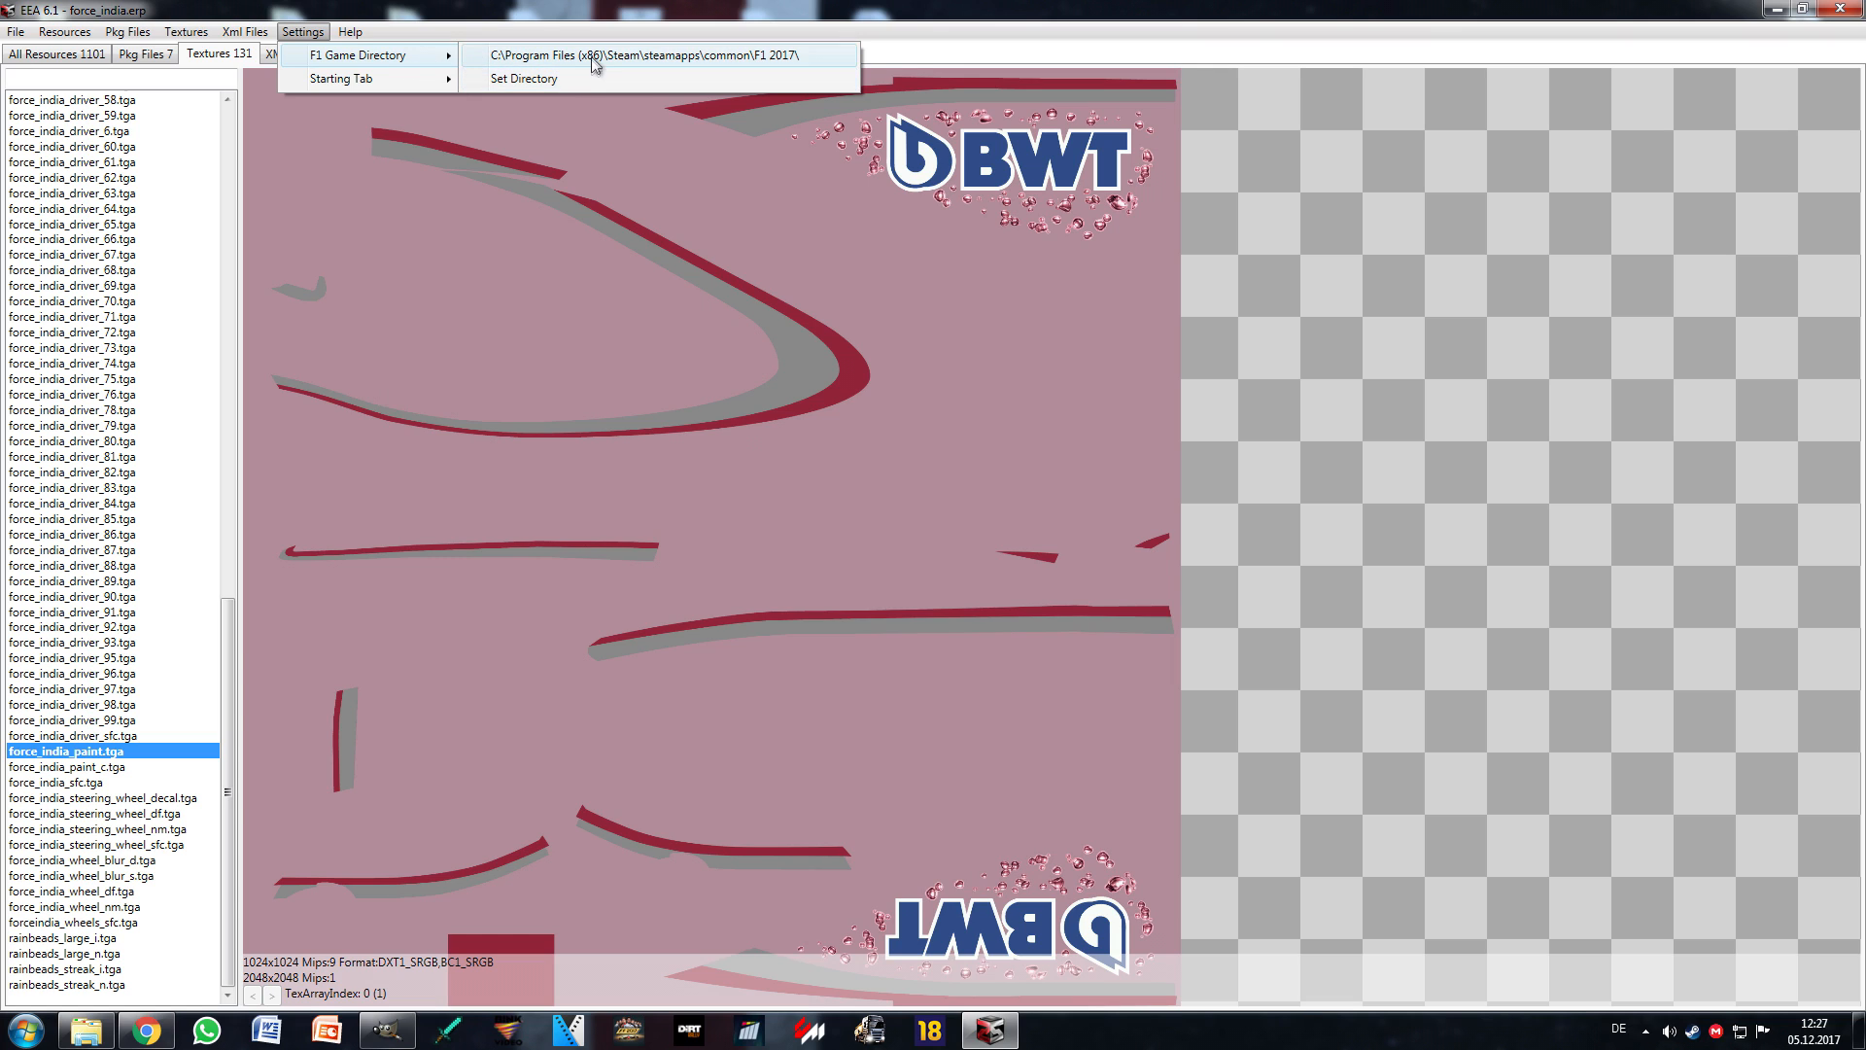
{"action": "left_click", "coordinate": [614, 81]}
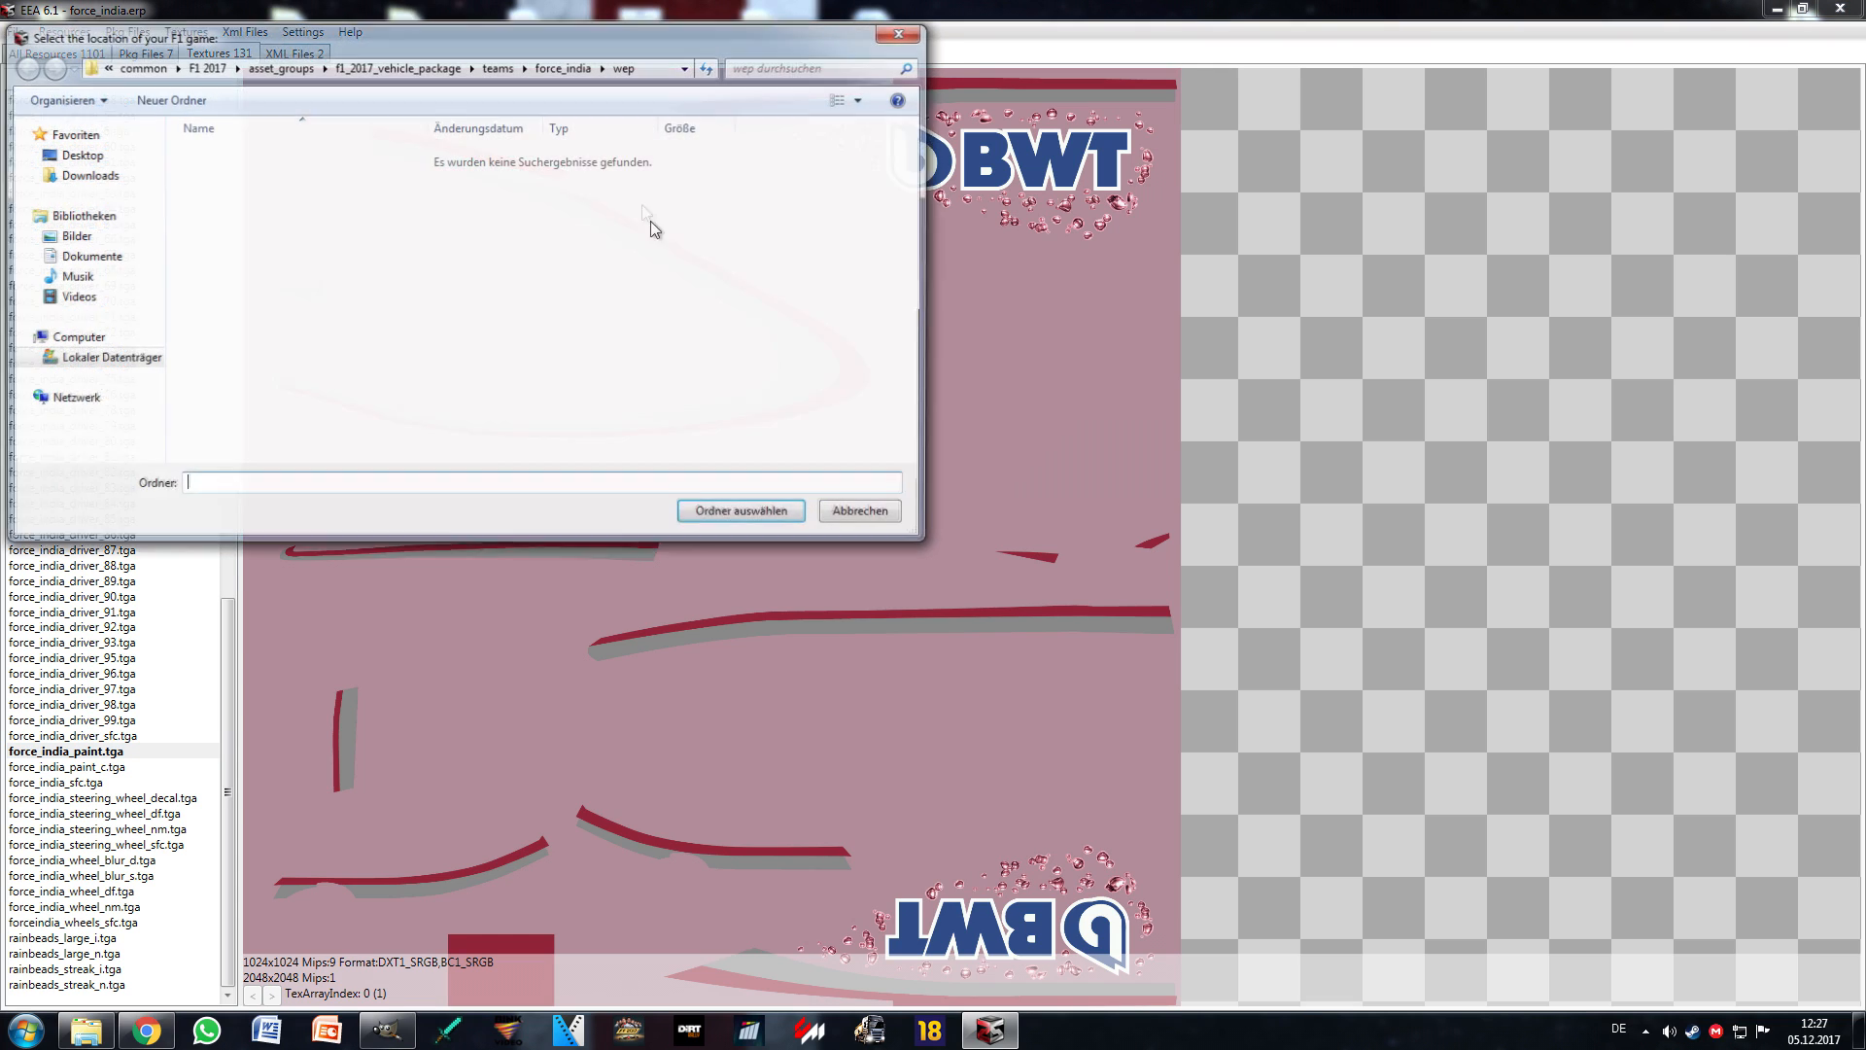
{"action": "left_click", "coordinate": [215, 71]}
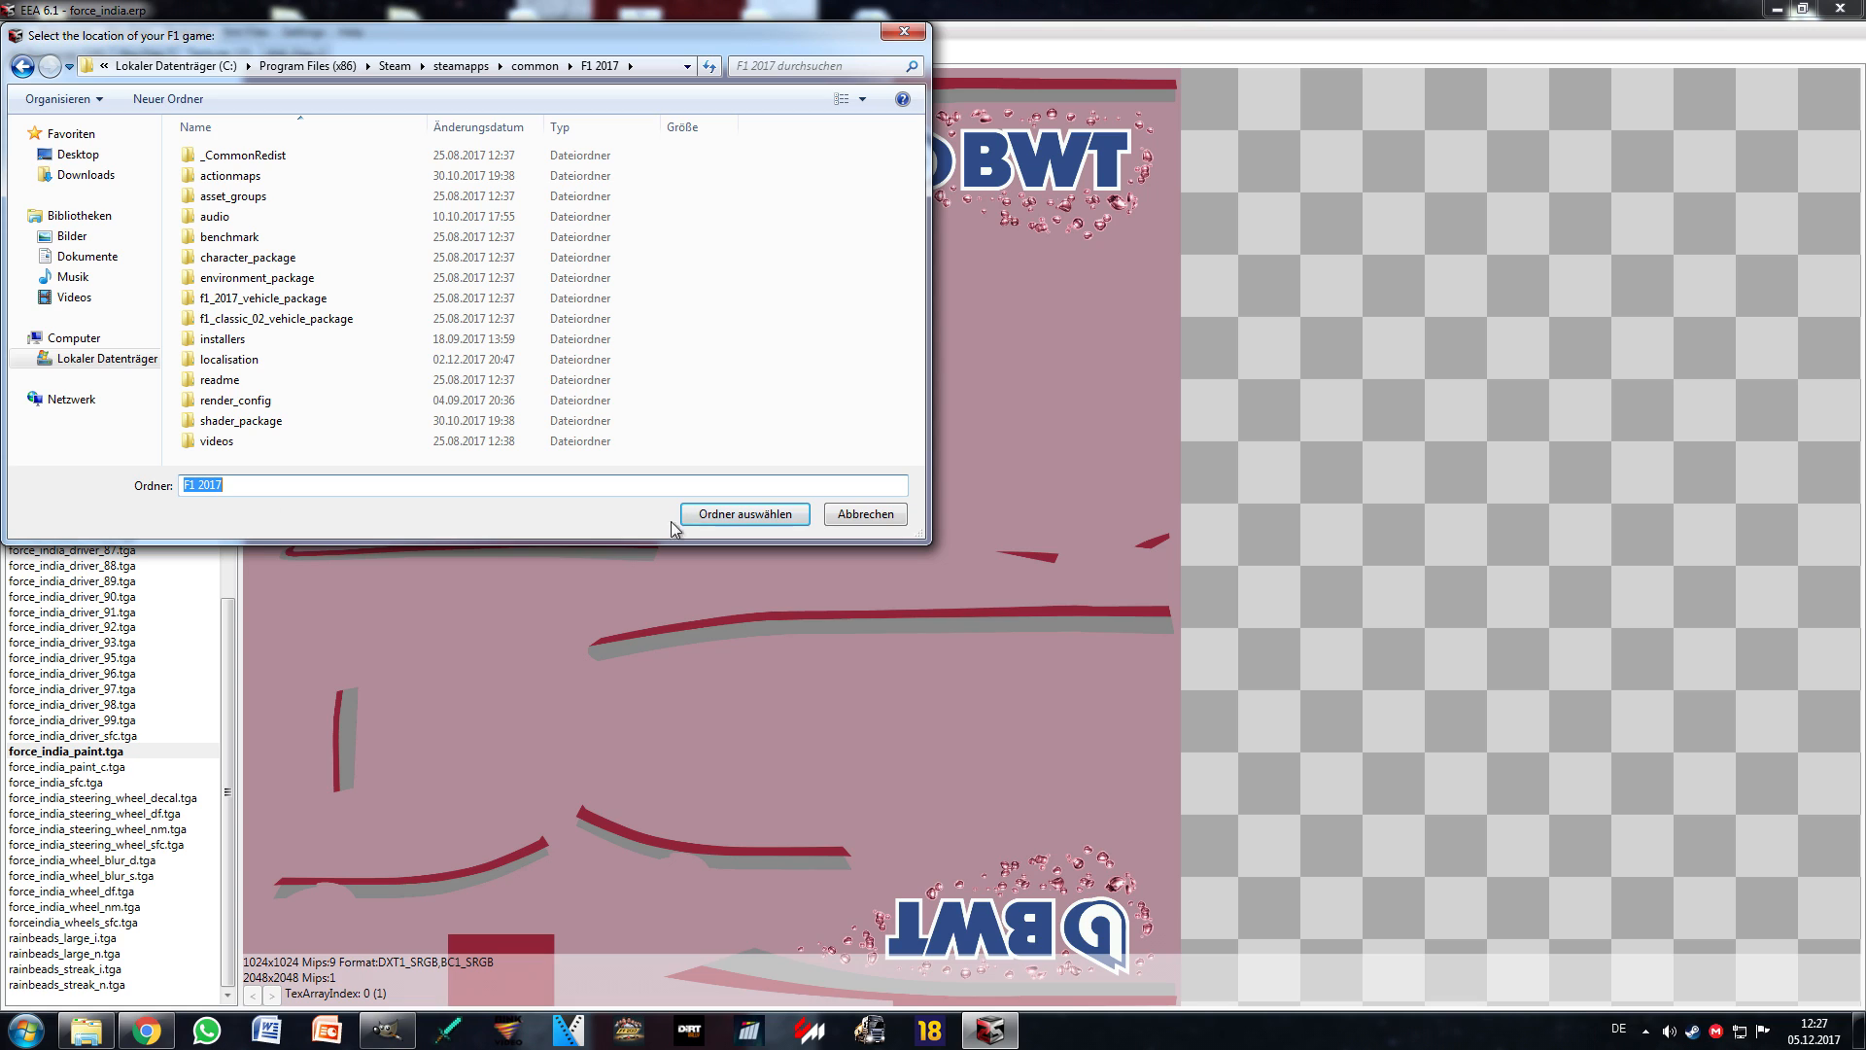
{"action": "left_click", "coordinate": [707, 515]}
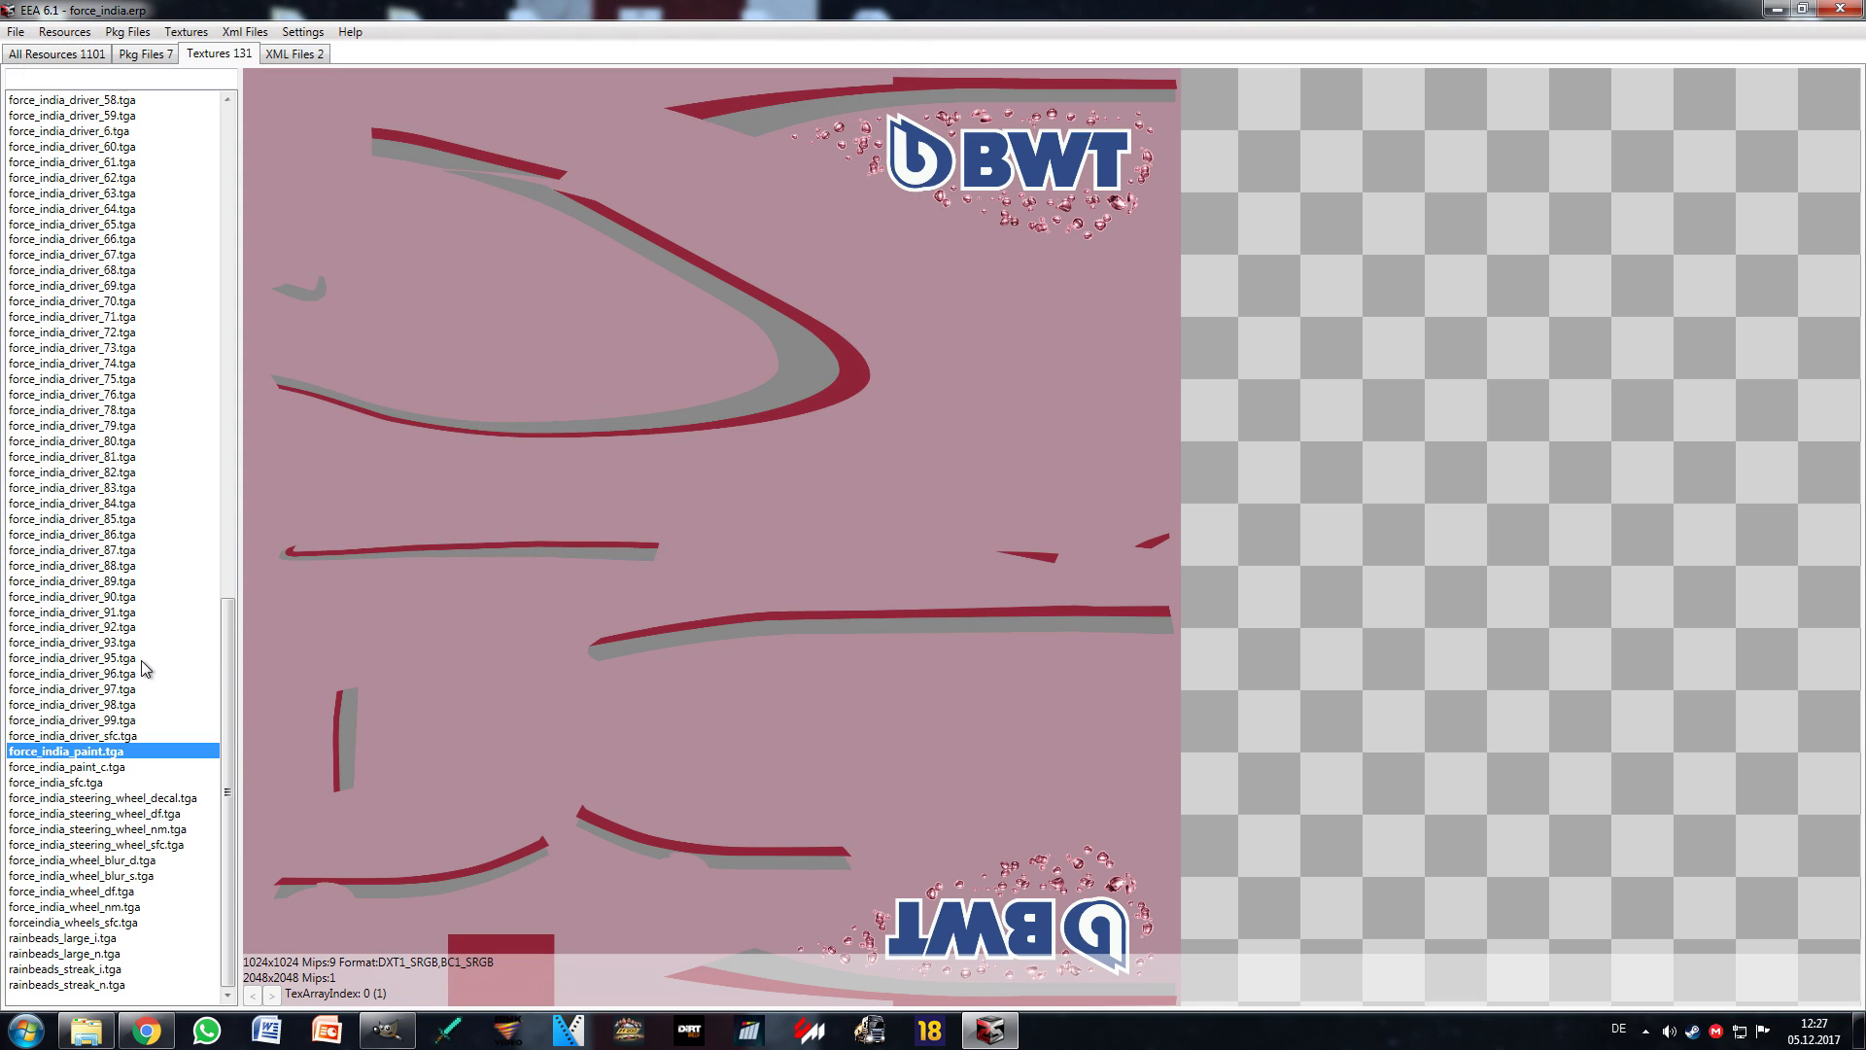
Step: Export the force_india_paint.tga texture as force_india_paint.tga.dds into the F1 2017 folder
{"action": "left_click", "coordinate": [185, 33]}
{"action": "left_click", "coordinate": [199, 84]}
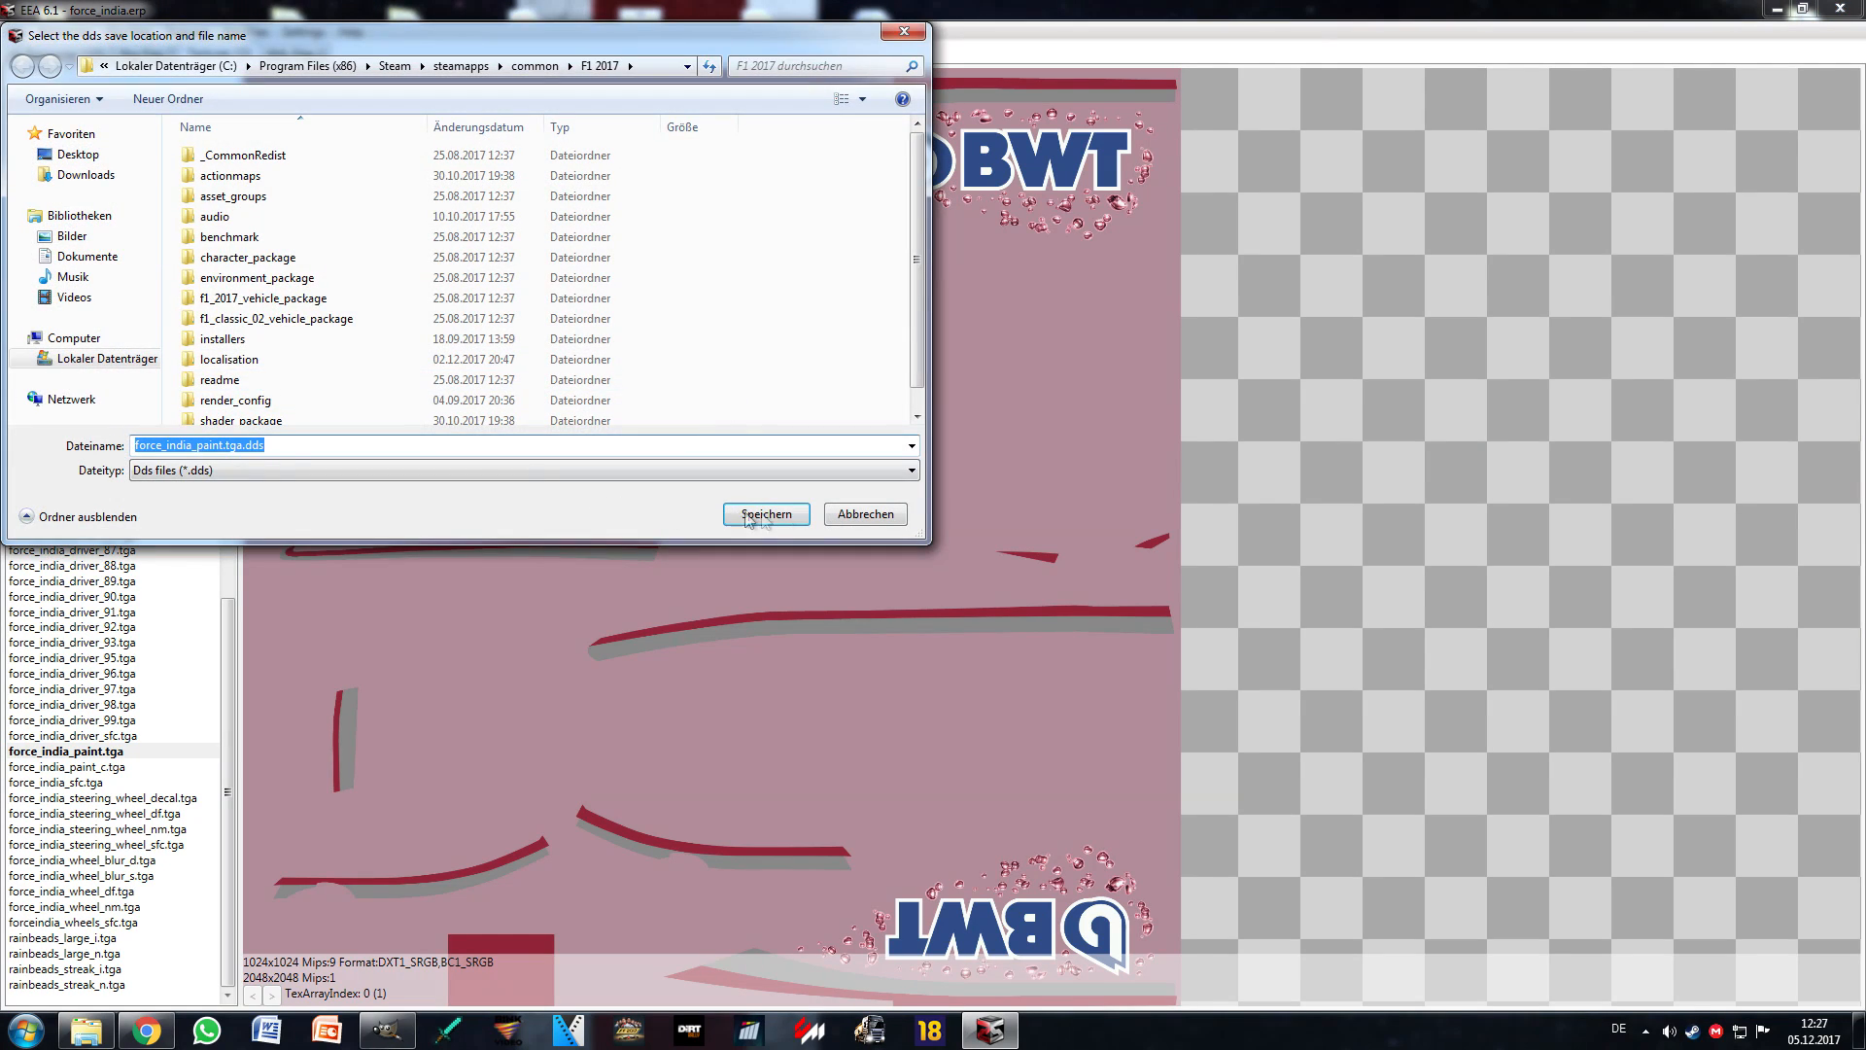
{"action": "left_click", "coordinate": [740, 515]}
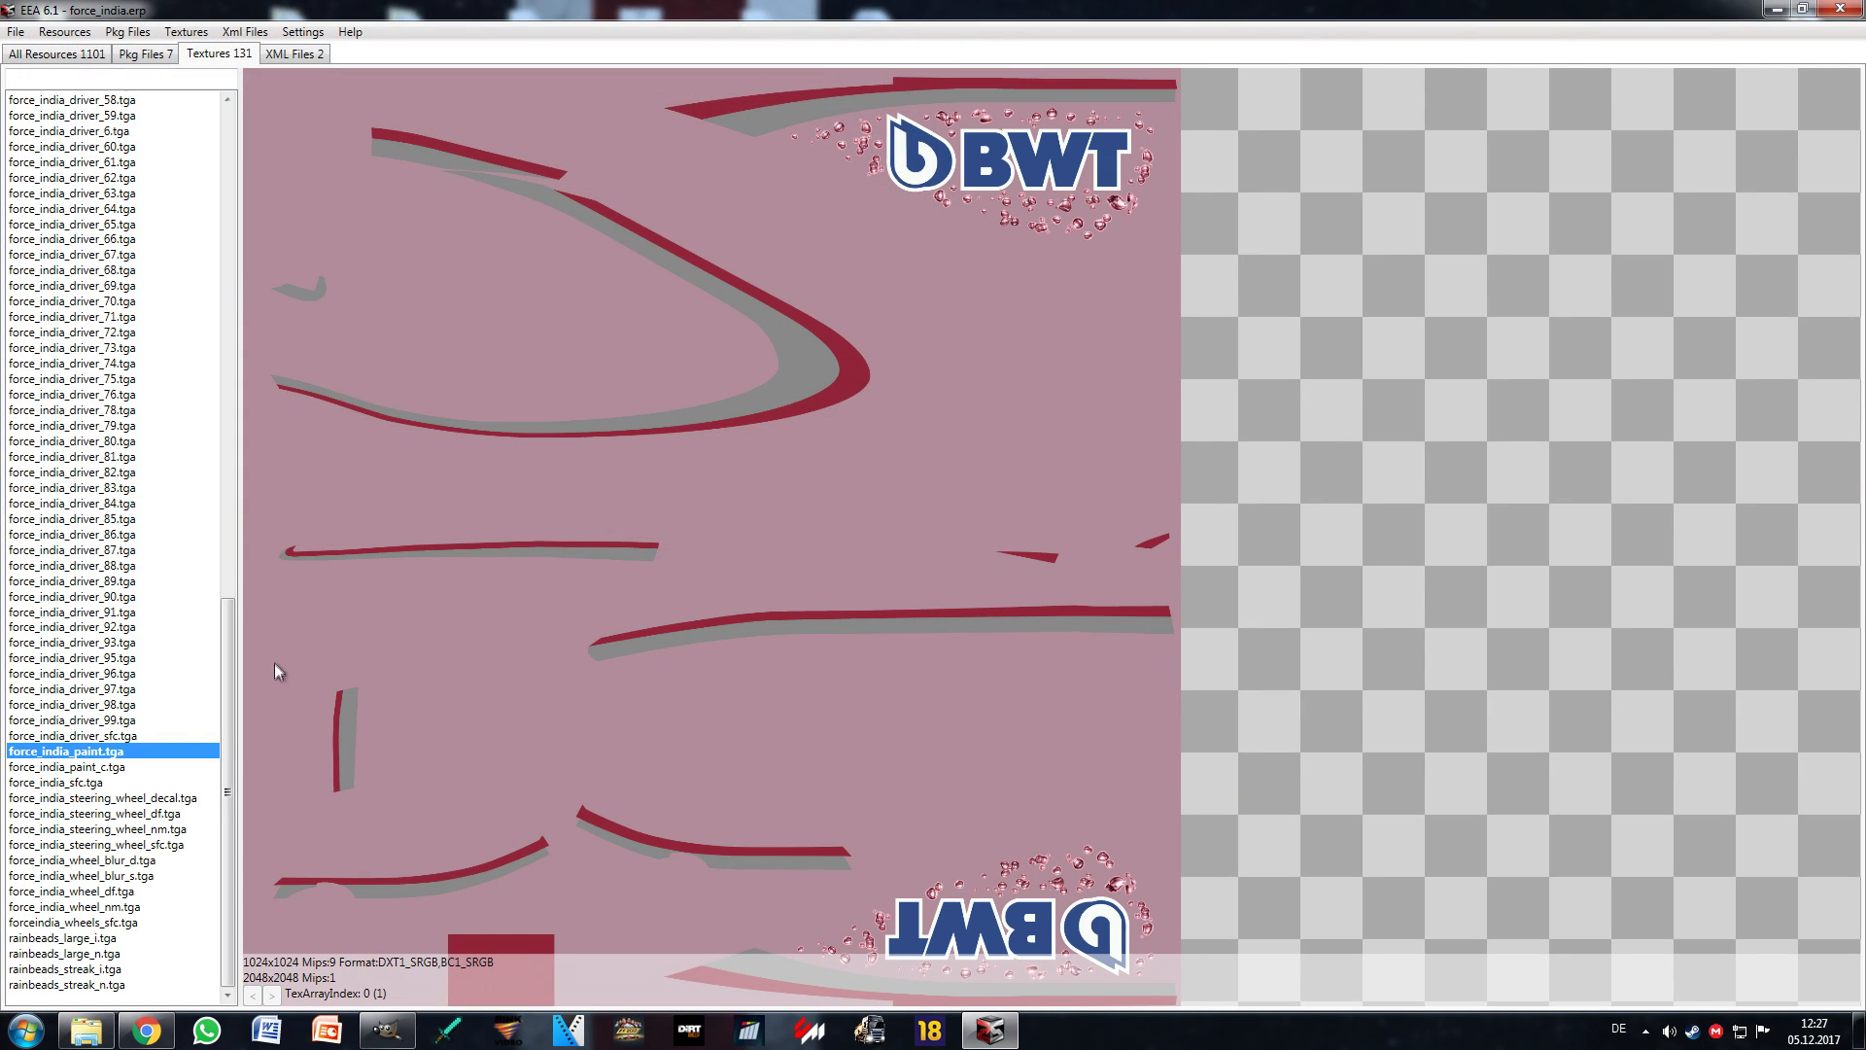
Step: Examine the driver number textures in the texture list, including force_india_driver_11.tga, force_india_driver_31.tga, force_india_driver_4.tga and force_india_driver_42.tga
{"action": "scroll", "coordinate": [247, 348], "scroll_direction": "up", "scroll_amount": 15}
{"action": "scroll", "coordinate": [14, 722], "scroll_direction": "down", "scroll_amount": 2}
{"action": "left_click_drag", "start_coordinate": [222, 557], "coordinate": [251, 420]}
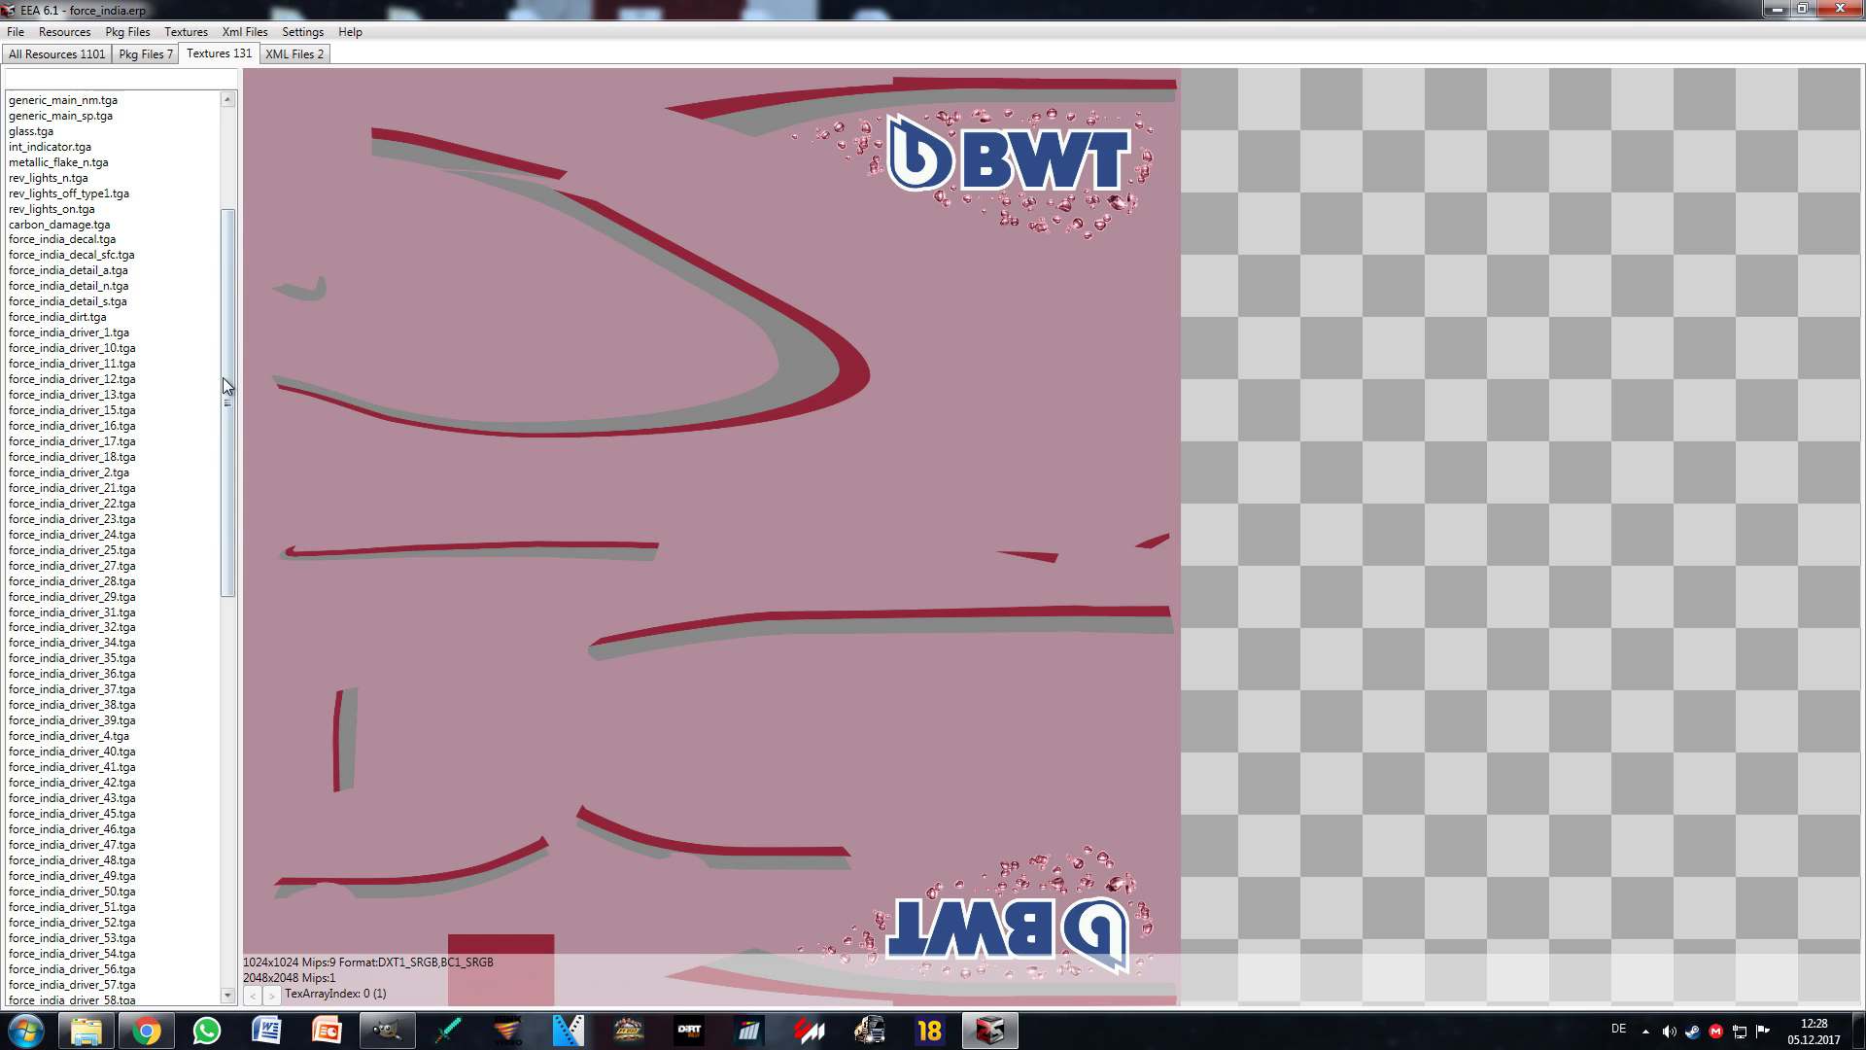
{"action": "scroll", "coordinate": [133, 842], "scroll_direction": "down", "scroll_amount": 2}
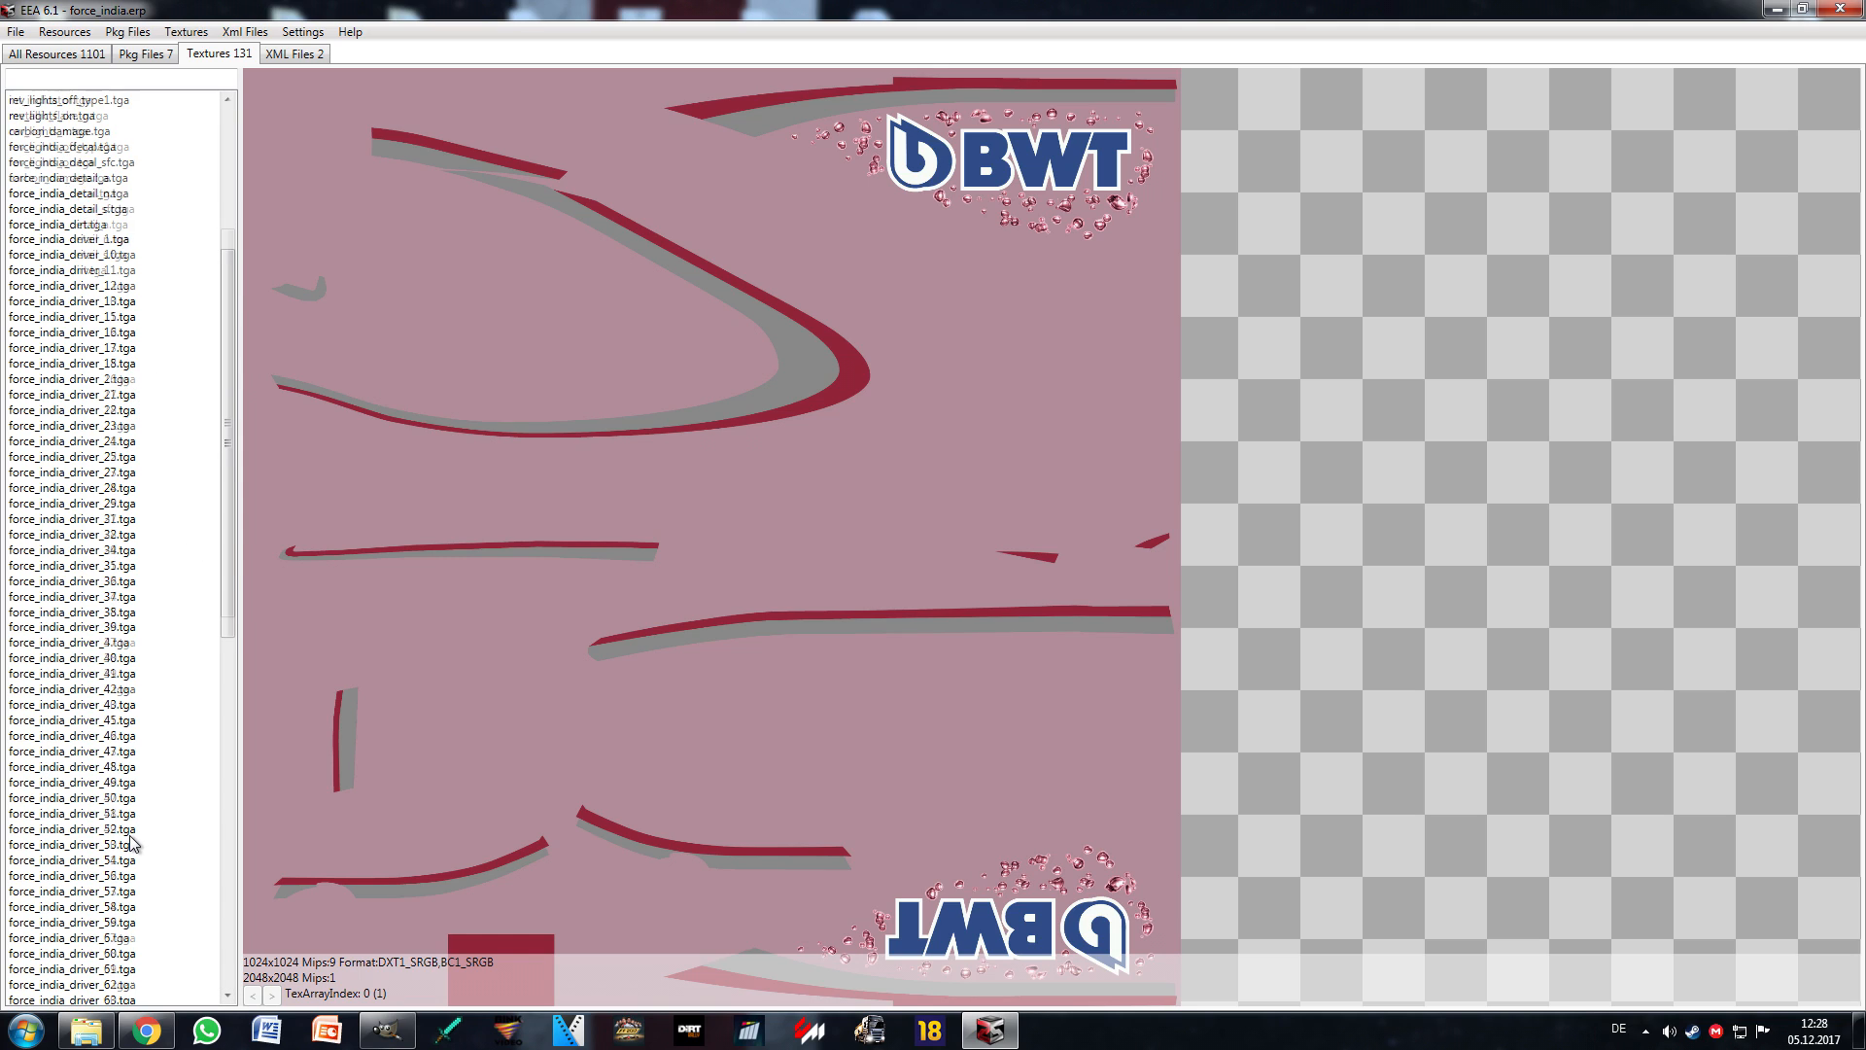
{"action": "scroll", "coordinate": [133, 842], "scroll_direction": "up", "scroll_amount": 3}
{"action": "left_click", "coordinate": [110, 412]}
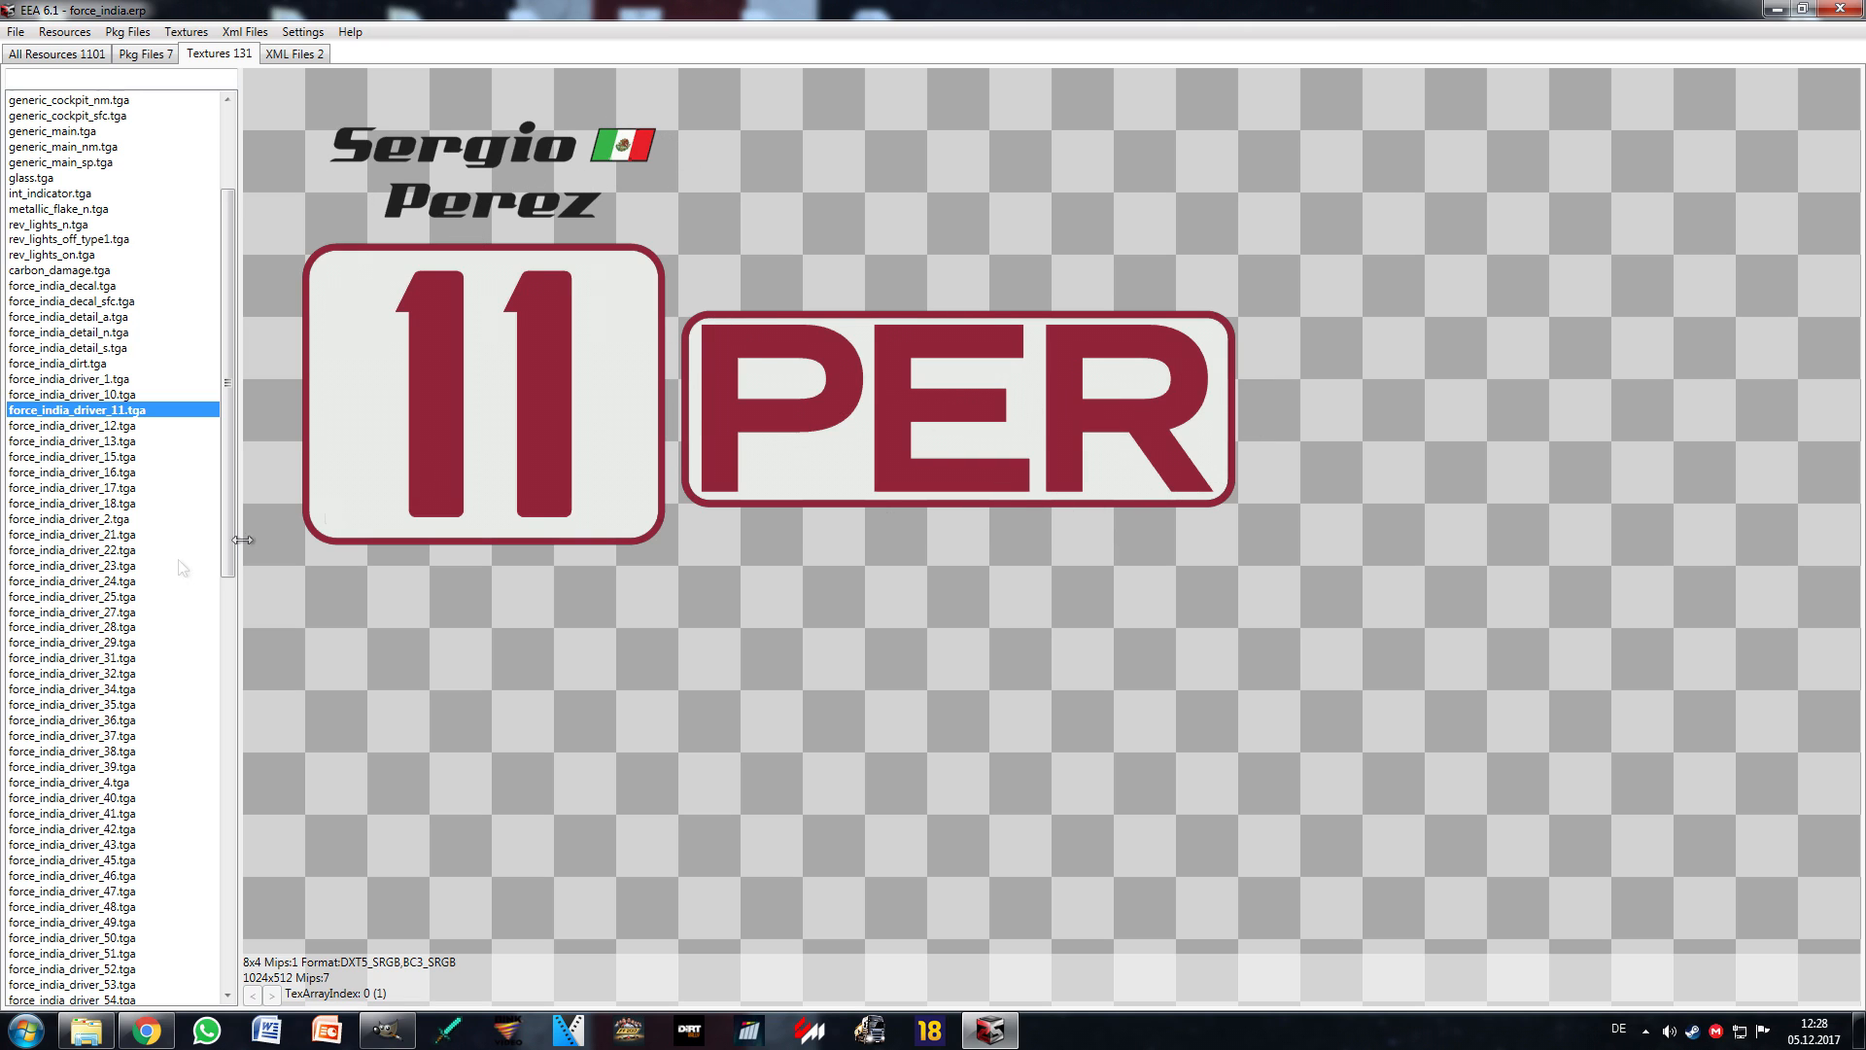
{"action": "left_click_drag", "start_coordinate": [226, 379], "coordinate": [243, 550]}
{"action": "left_click", "coordinate": [126, 285]}
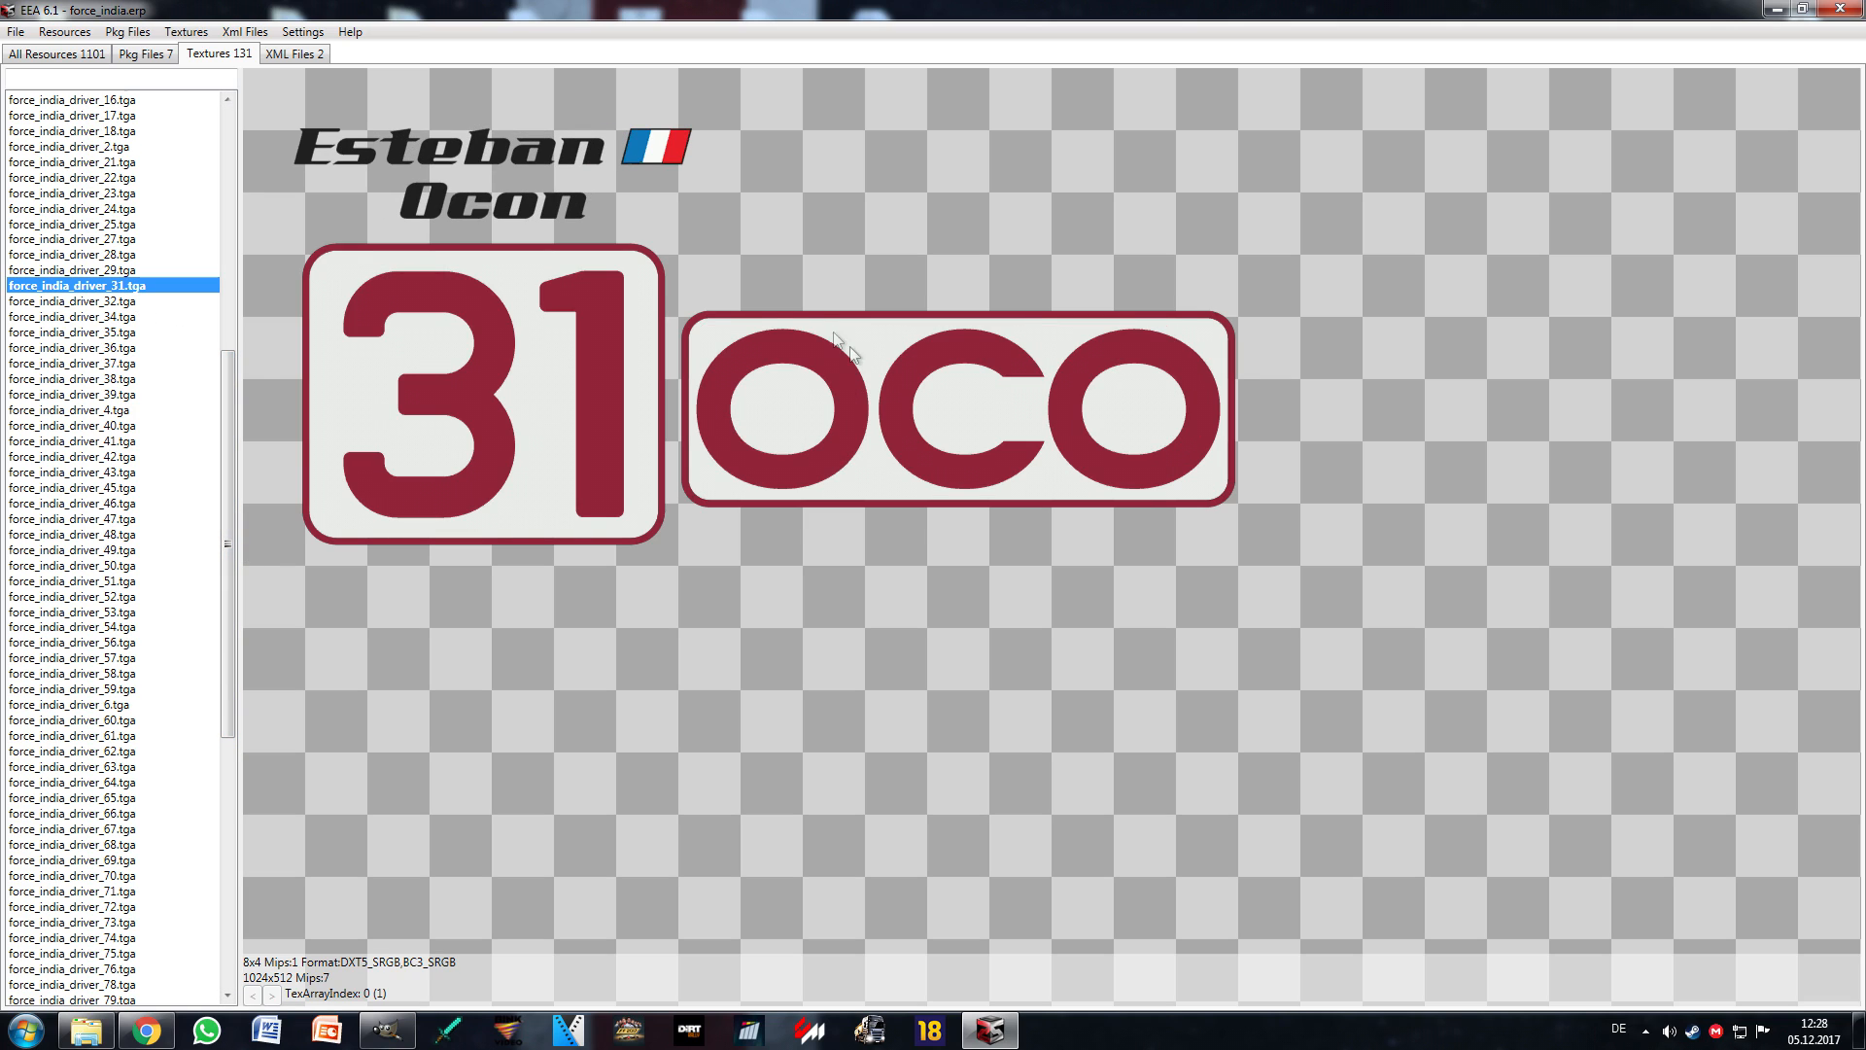
{"action": "left_click_drag", "start_coordinate": [225, 461], "coordinate": [247, 339]}
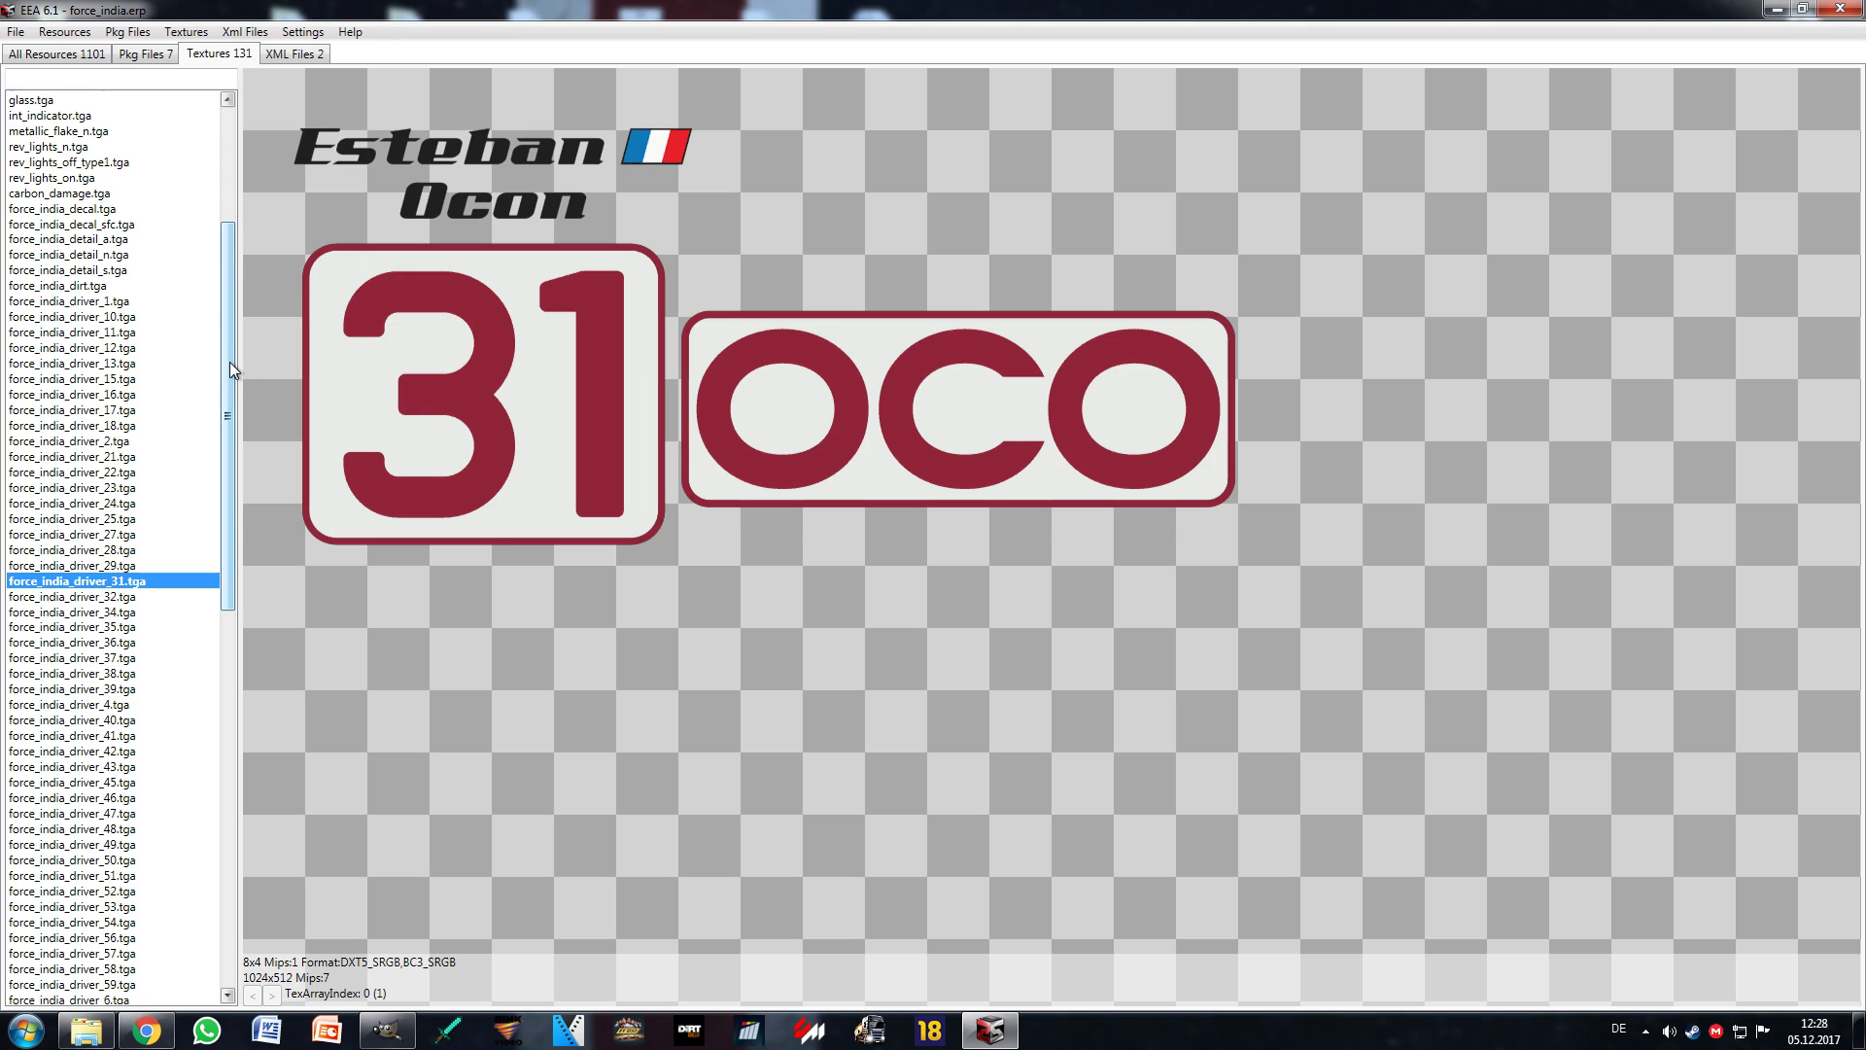
{"action": "left_click_drag", "start_coordinate": [231, 364], "coordinate": [232, 445]}
{"action": "left_click", "coordinate": [126, 534]}
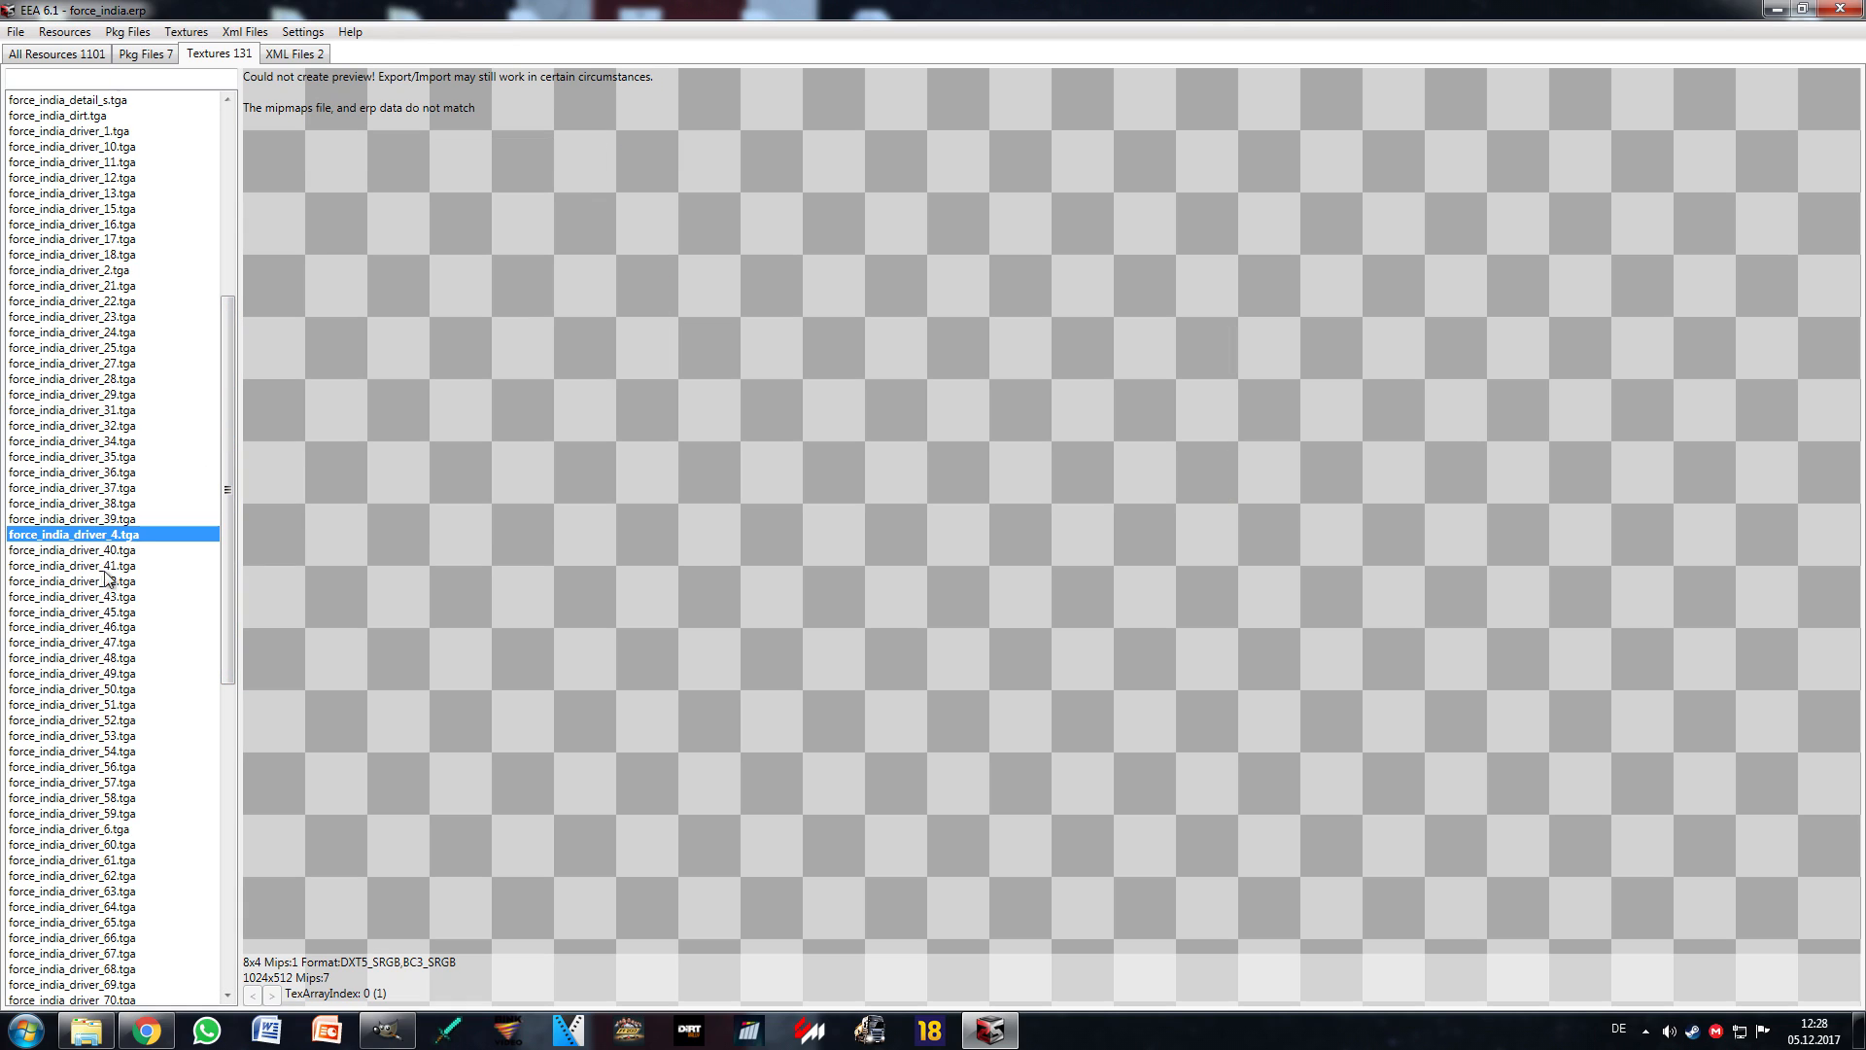
{"action": "left_click", "coordinate": [107, 581]}
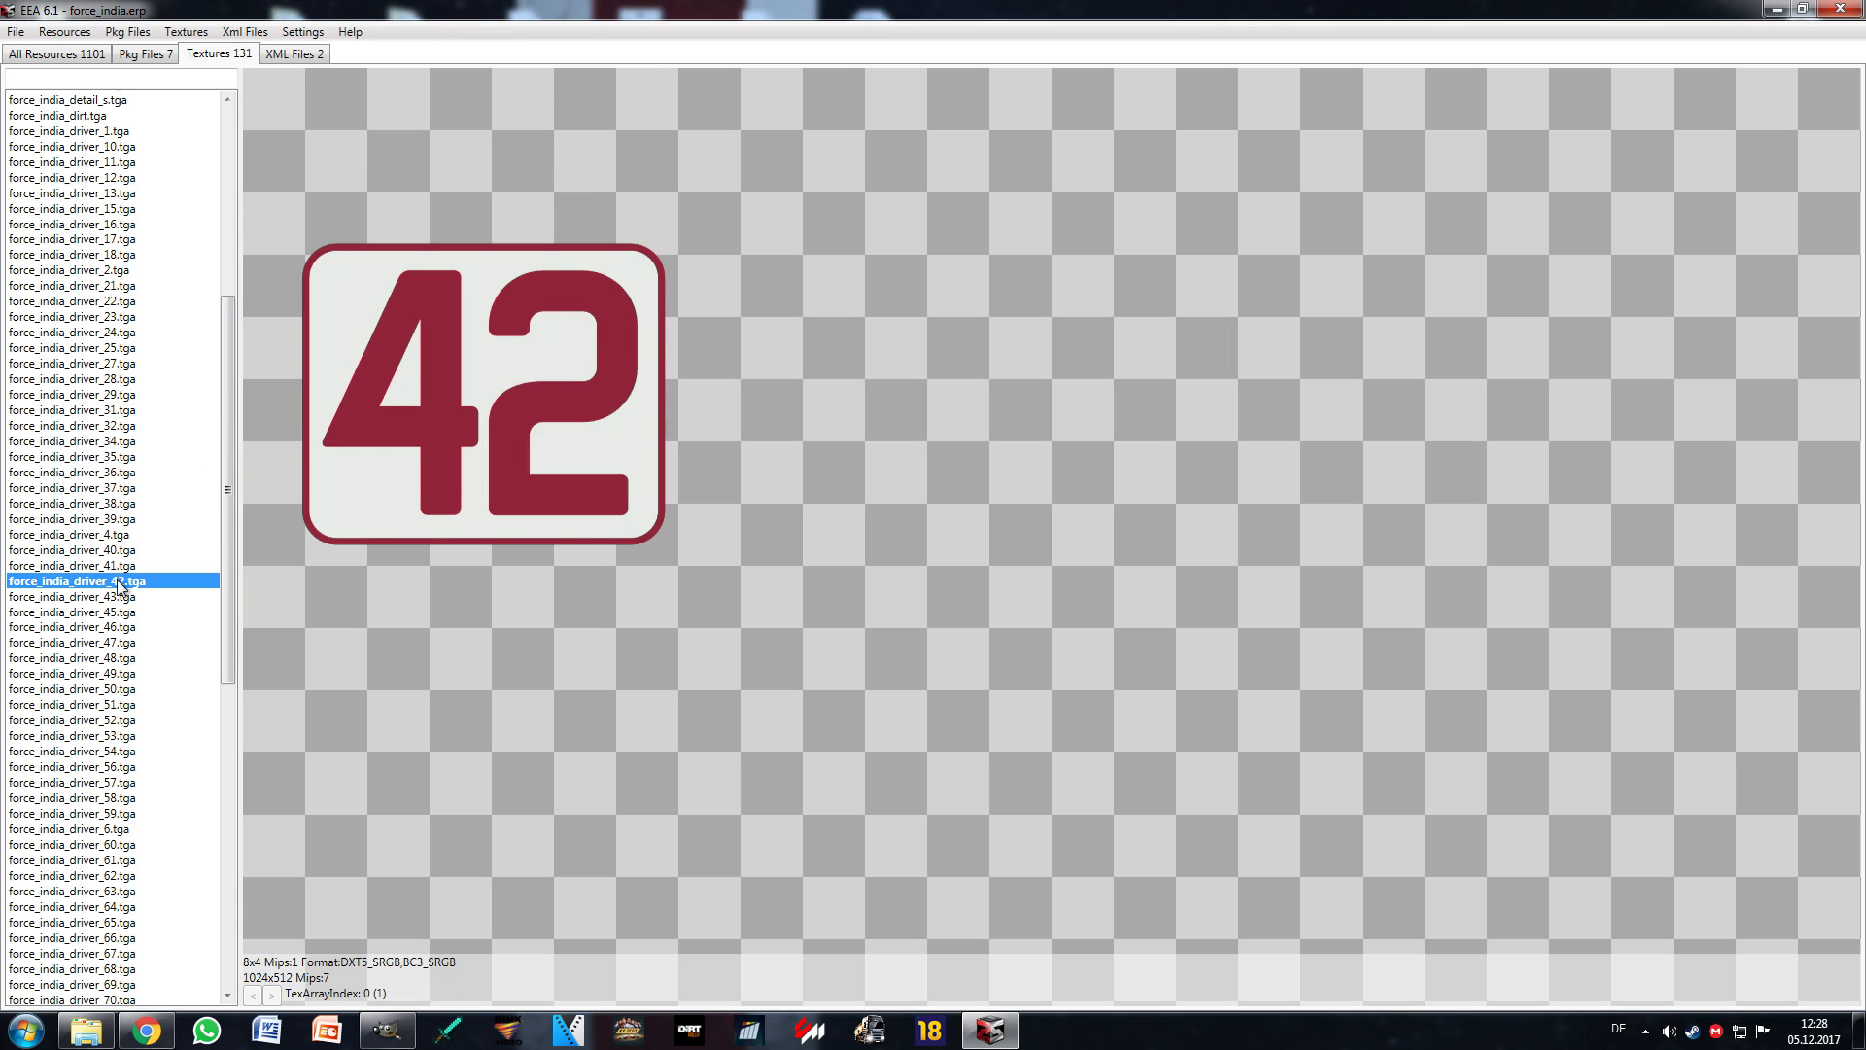
{"action": "left_click_drag", "start_coordinate": [231, 529], "coordinate": [235, 441]}
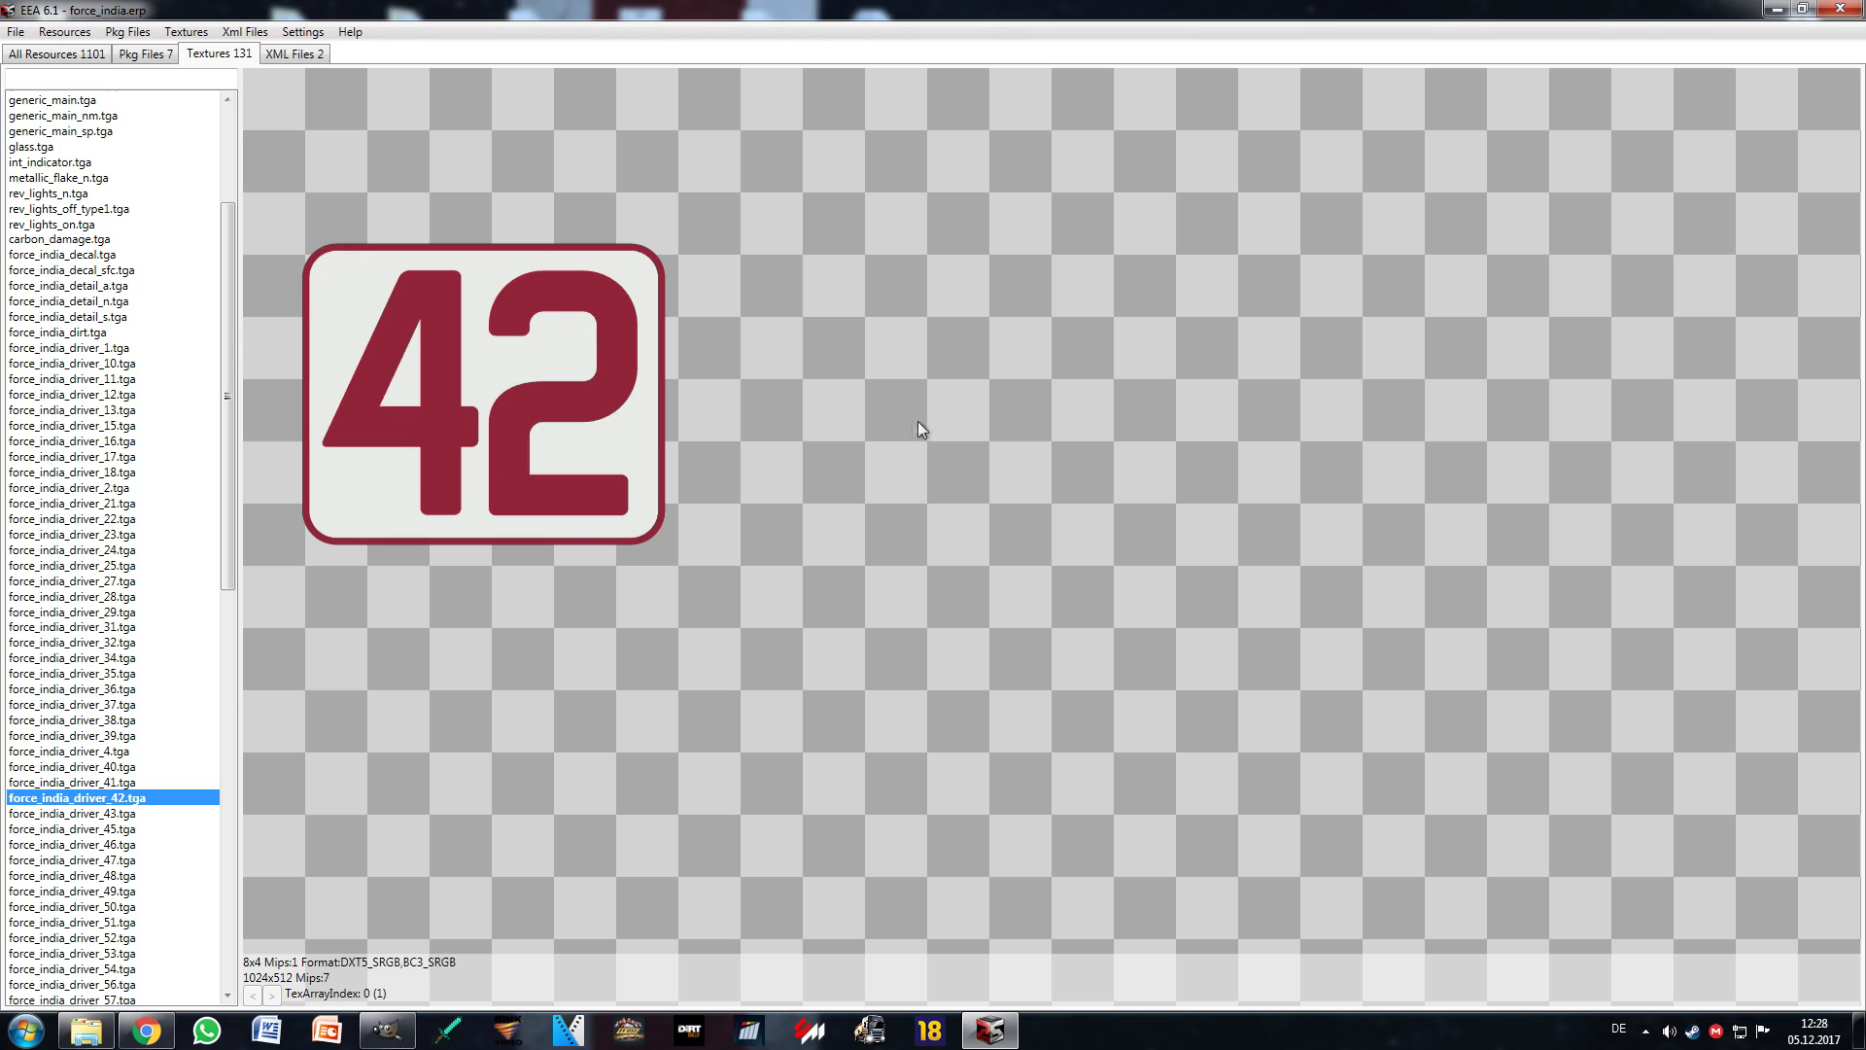
Step: Export the force_india_driver_11.tga texture to the Desktop as force_india_driver_11.tga.dds
{"action": "left_click", "coordinate": [122, 381]}
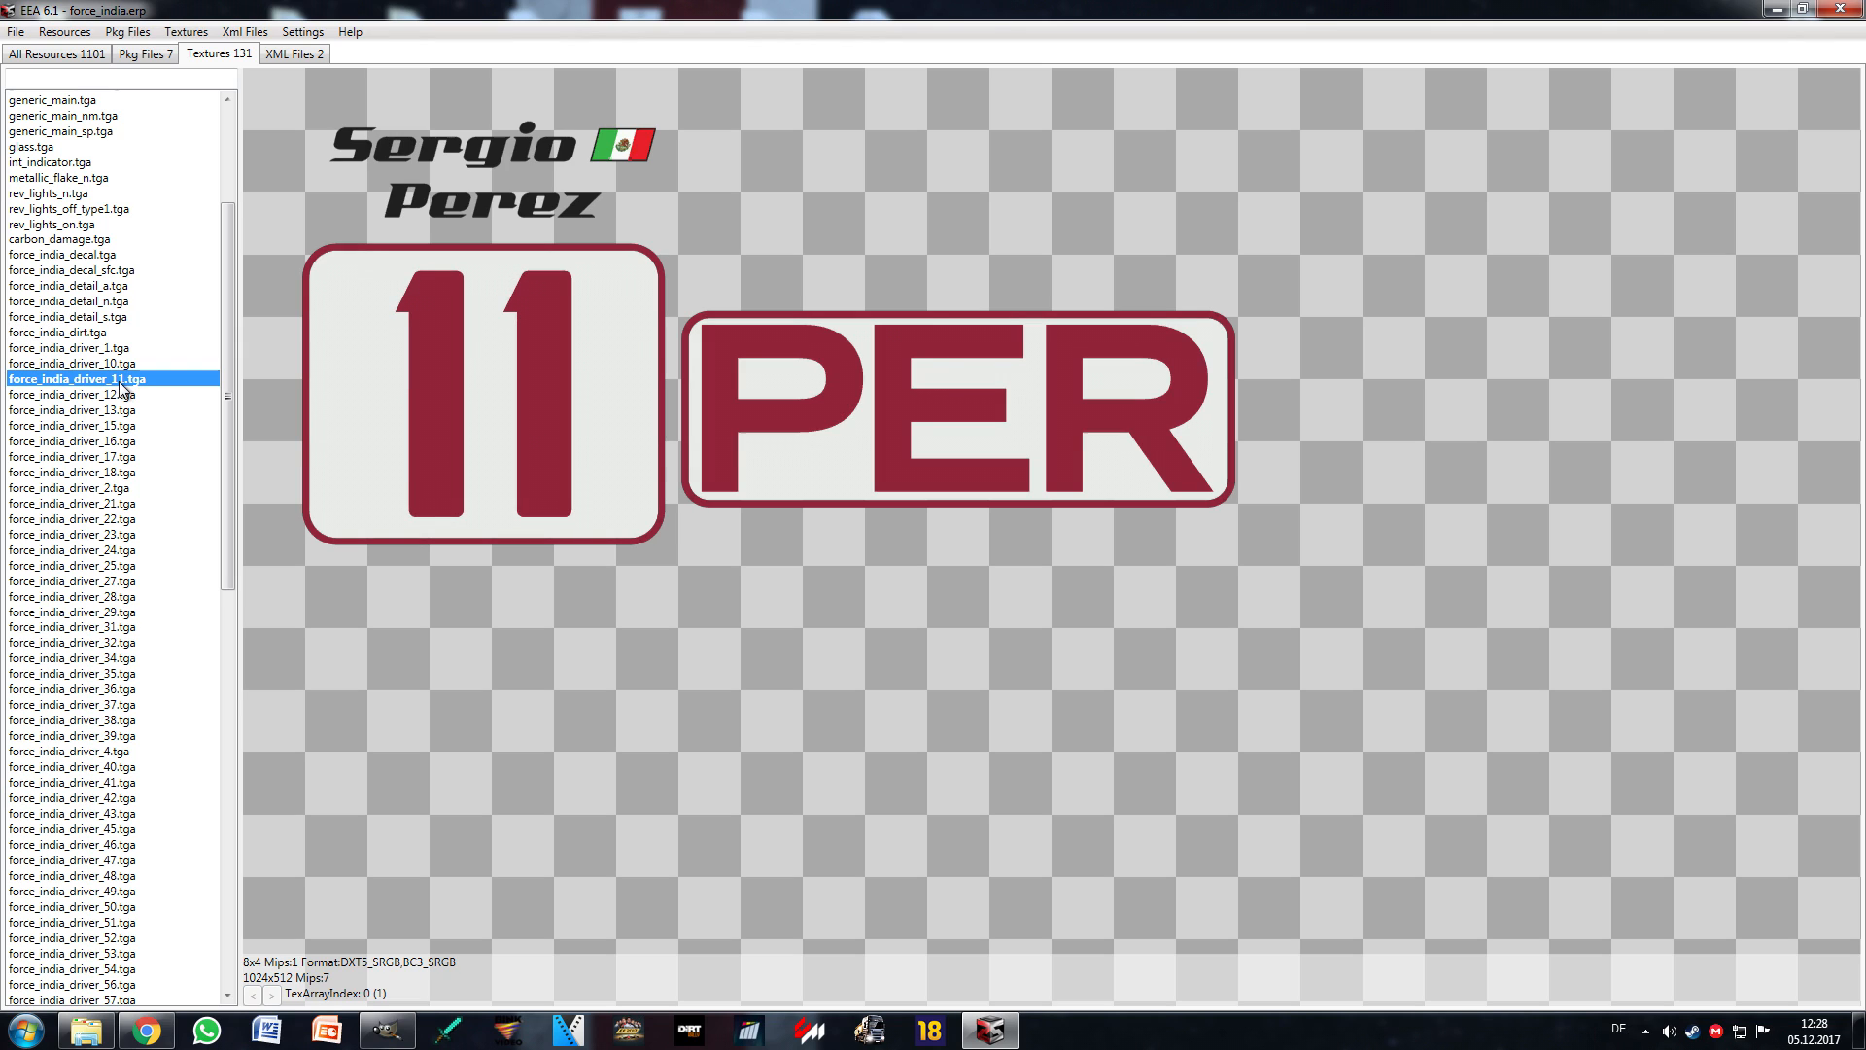
{"action": "left_click", "coordinate": [185, 32]}
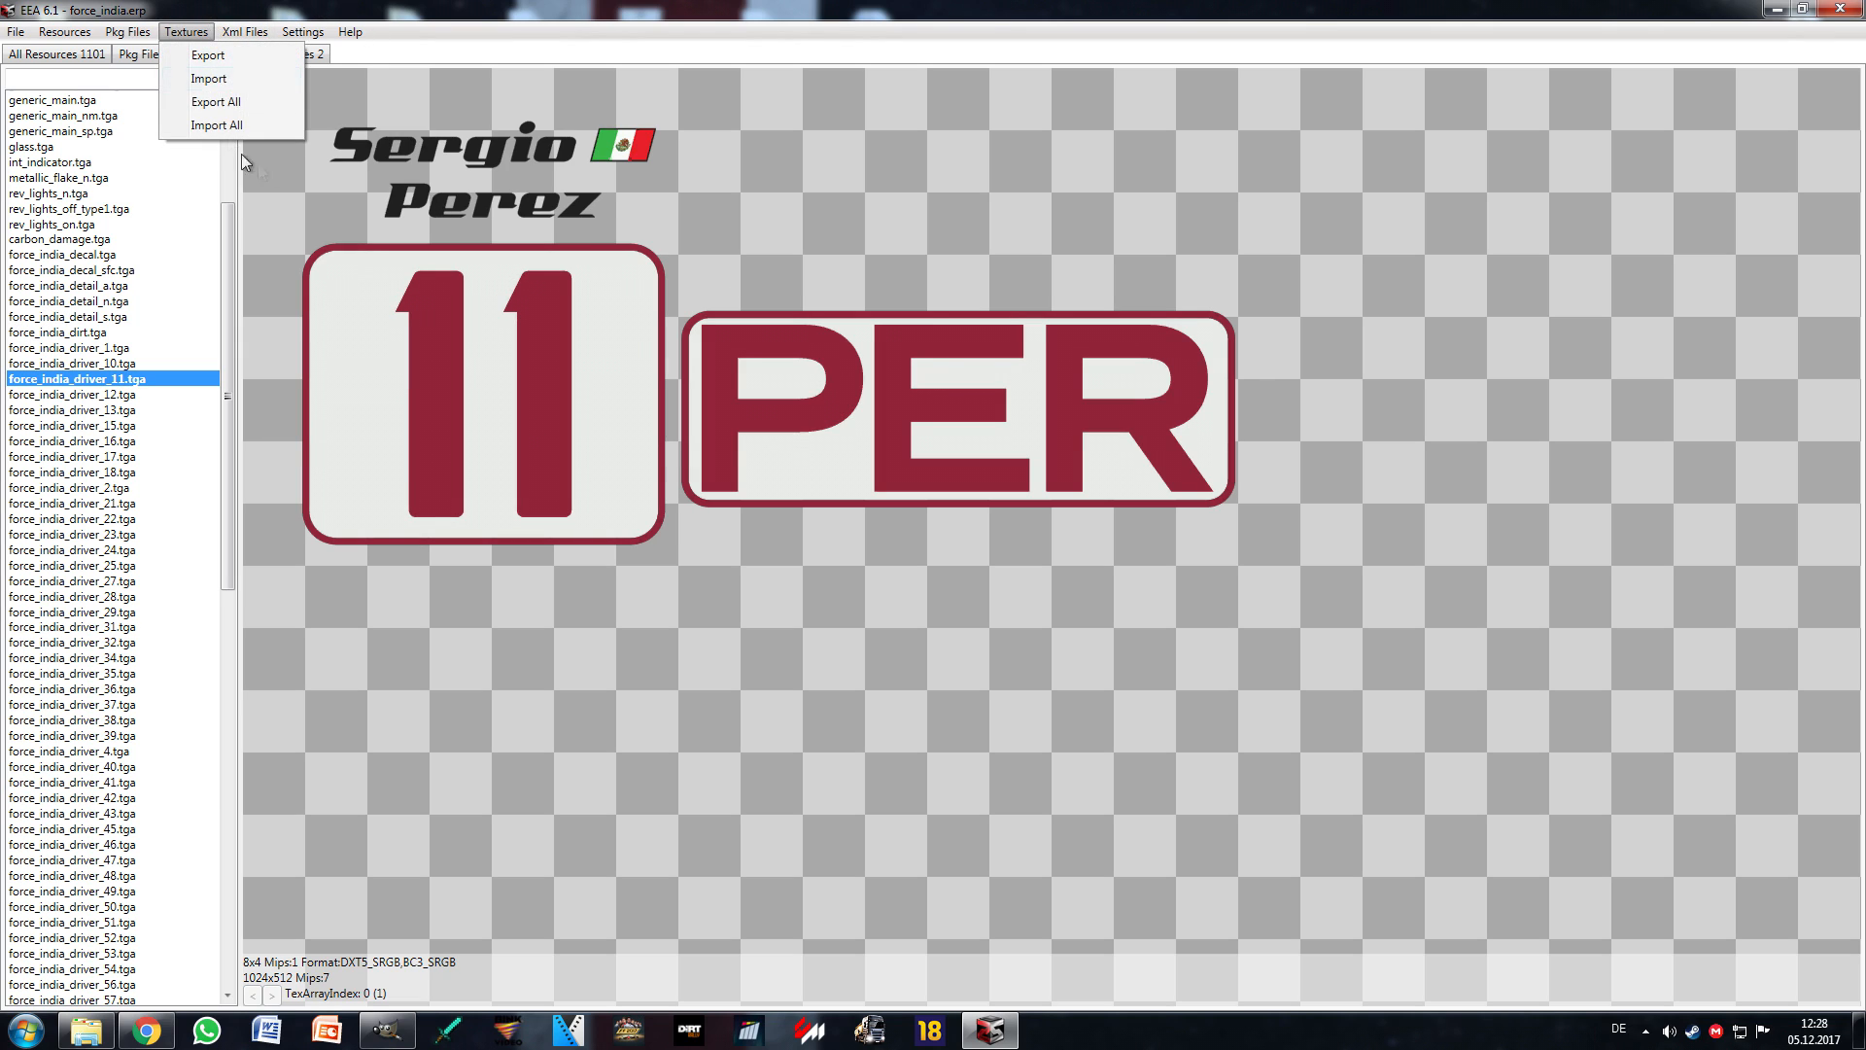
{"action": "left_click", "coordinate": [228, 64]}
{"action": "left_click", "coordinate": [77, 153]}
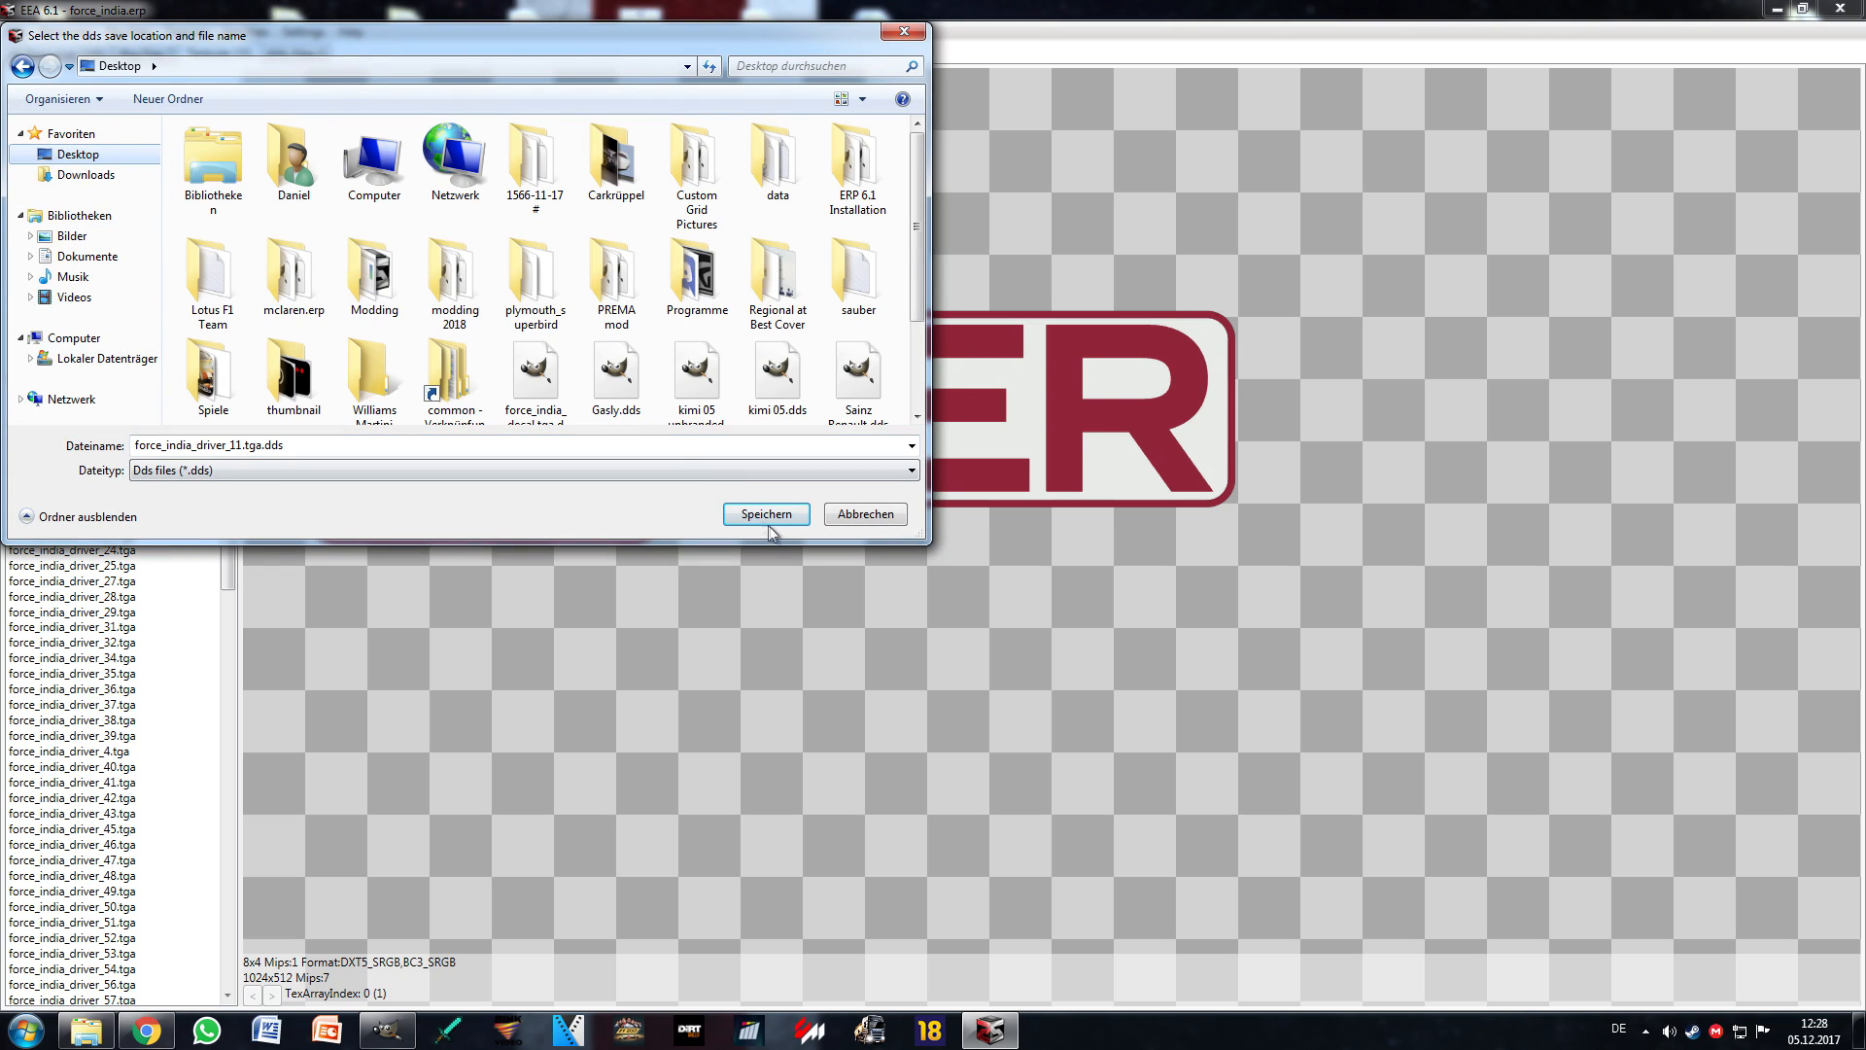
{"action": "left_click", "coordinate": [767, 514]}
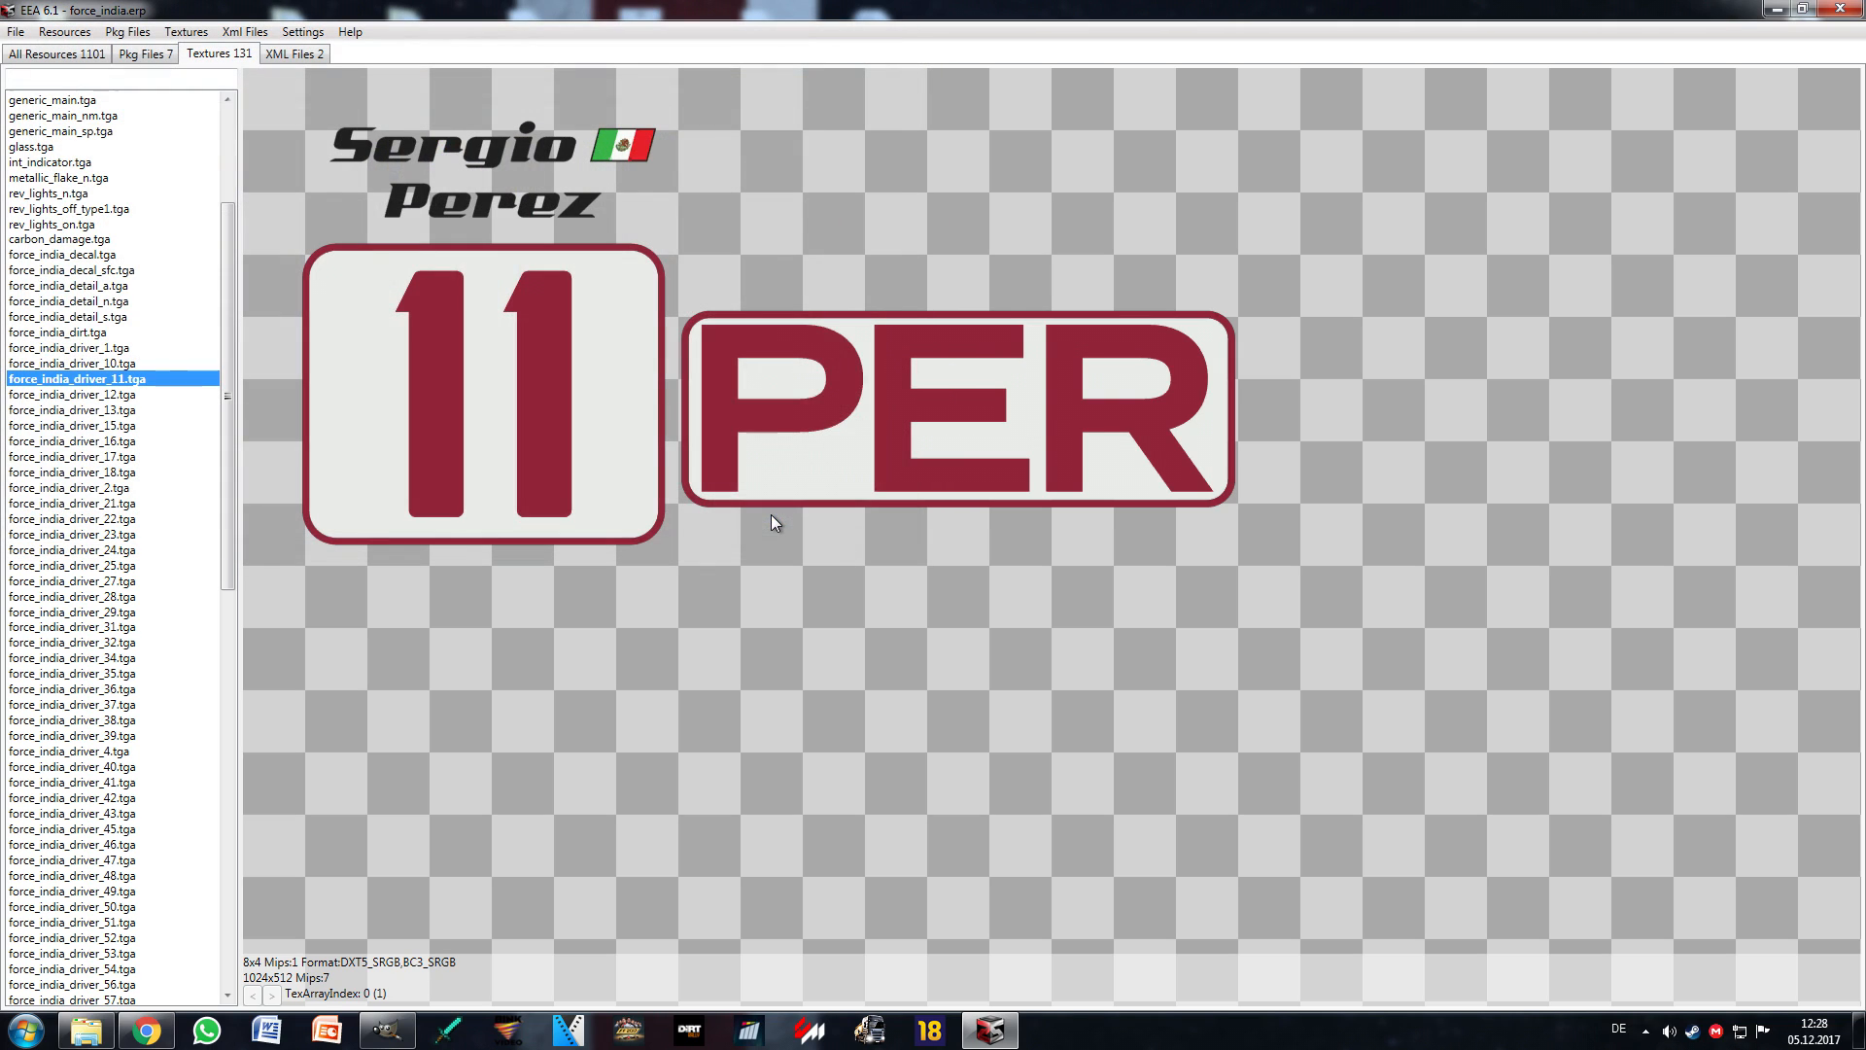
Step: Find the force_india_driver_42.tga texture and export it to the Desktop as force_india_driver_42.tga.dds
{"action": "left_click", "coordinate": [133, 720]}
{"action": "scroll", "coordinate": [127, 632], "scroll_direction": "down", "scroll_amount": 6}
{"action": "left_click", "coordinate": [121, 580]}
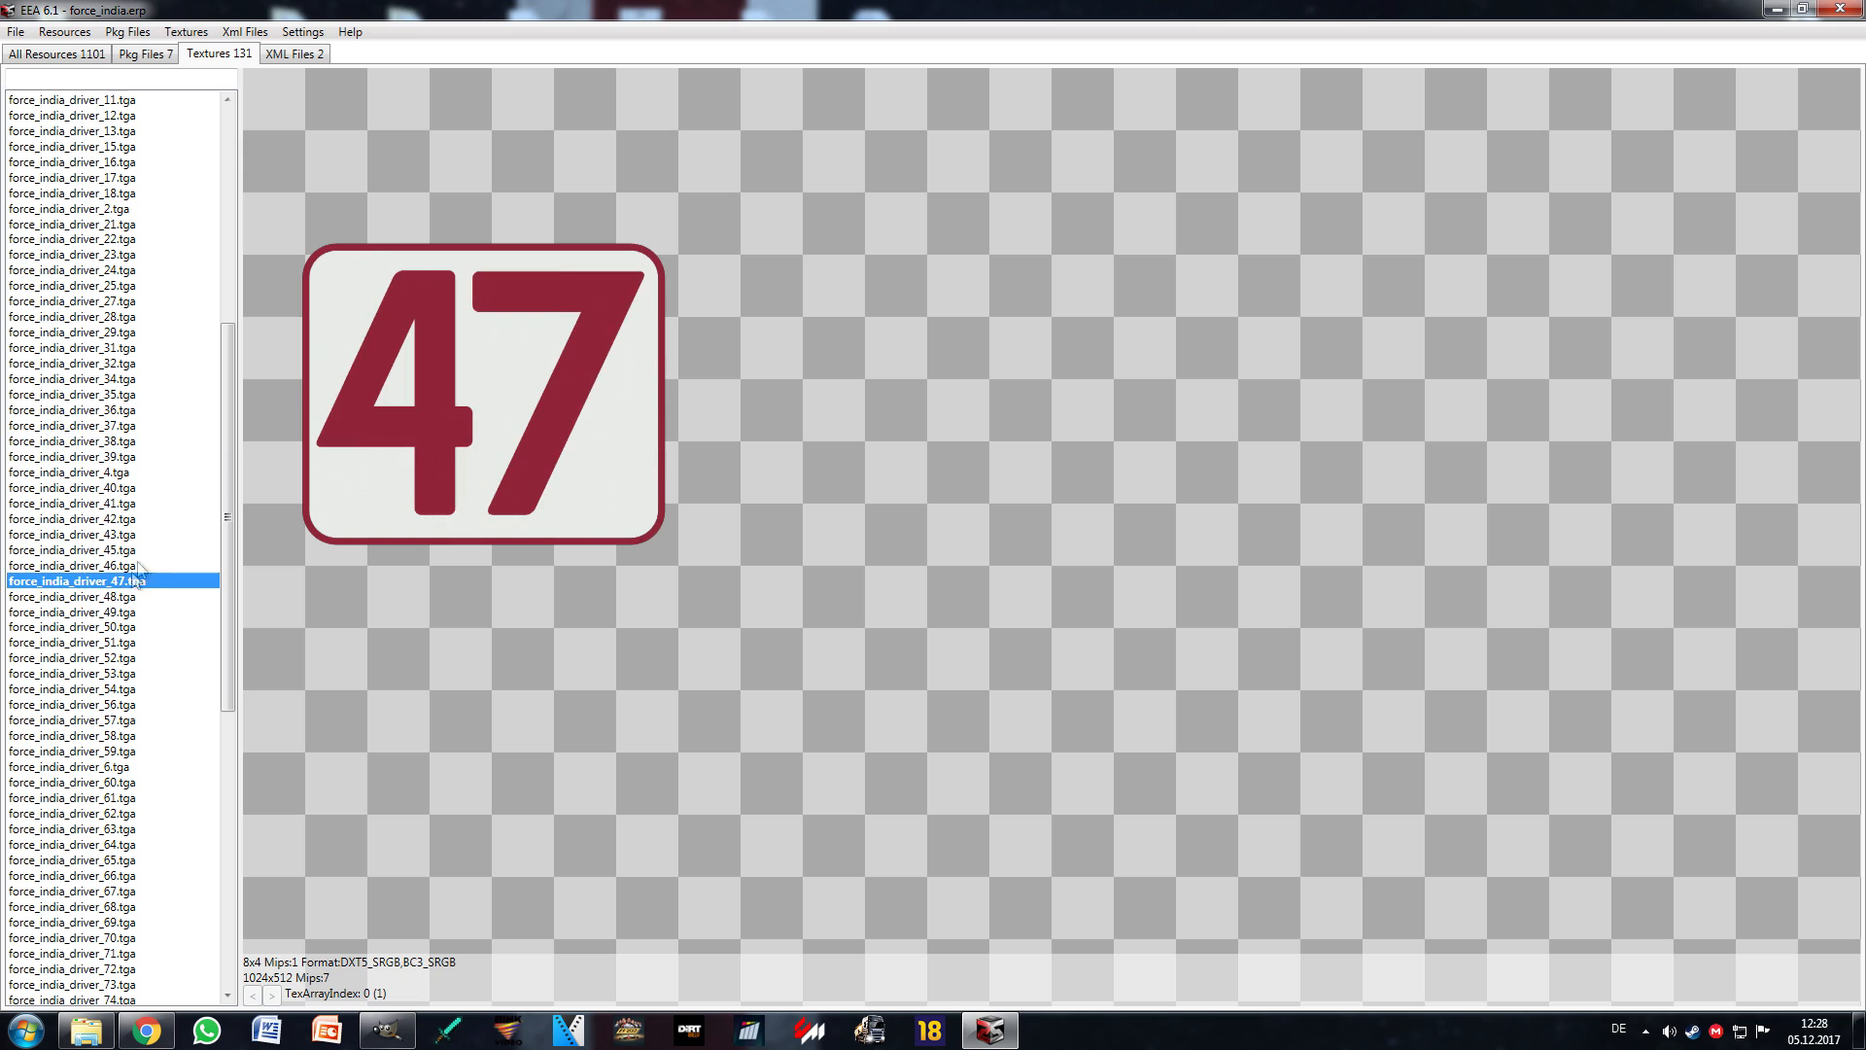
{"action": "scroll", "coordinate": [126, 603], "scroll_direction": "up", "scroll_amount": 4}
{"action": "left_click", "coordinate": [121, 704]}
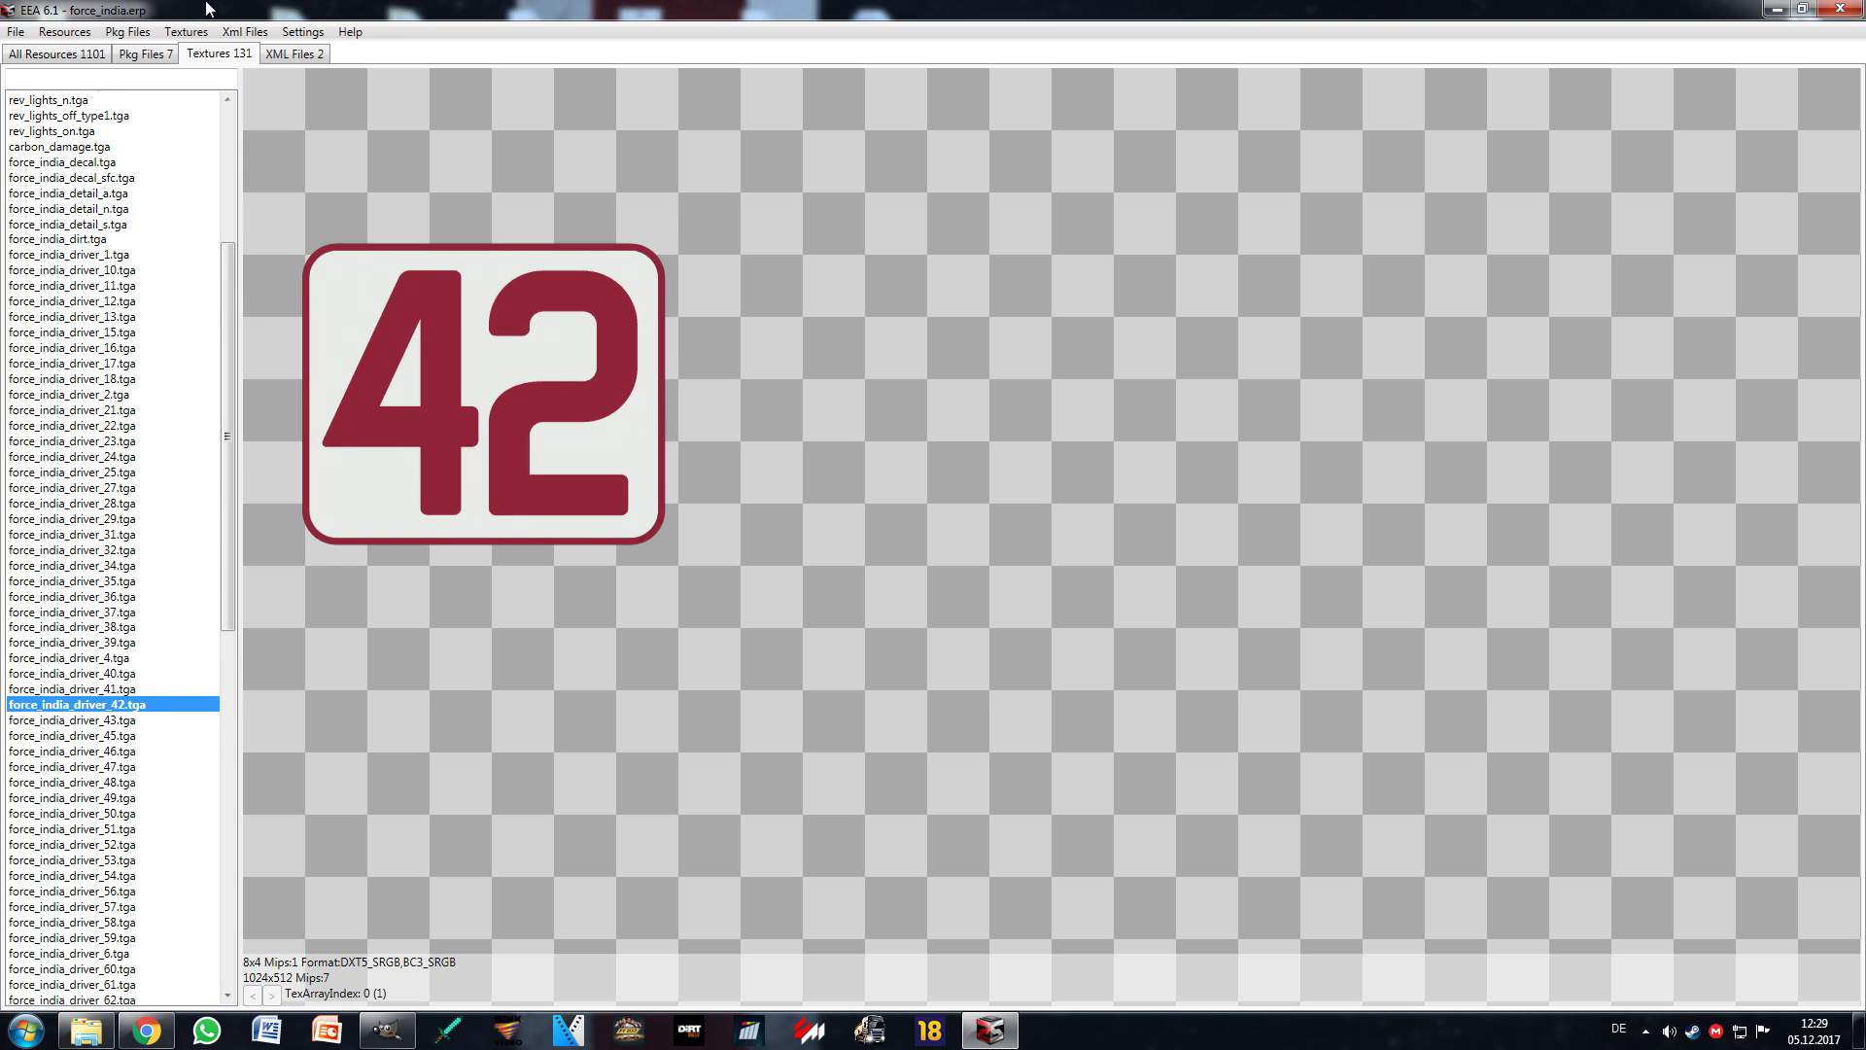
{"action": "left_click", "coordinate": [186, 32]}
{"action": "left_click", "coordinate": [209, 77]}
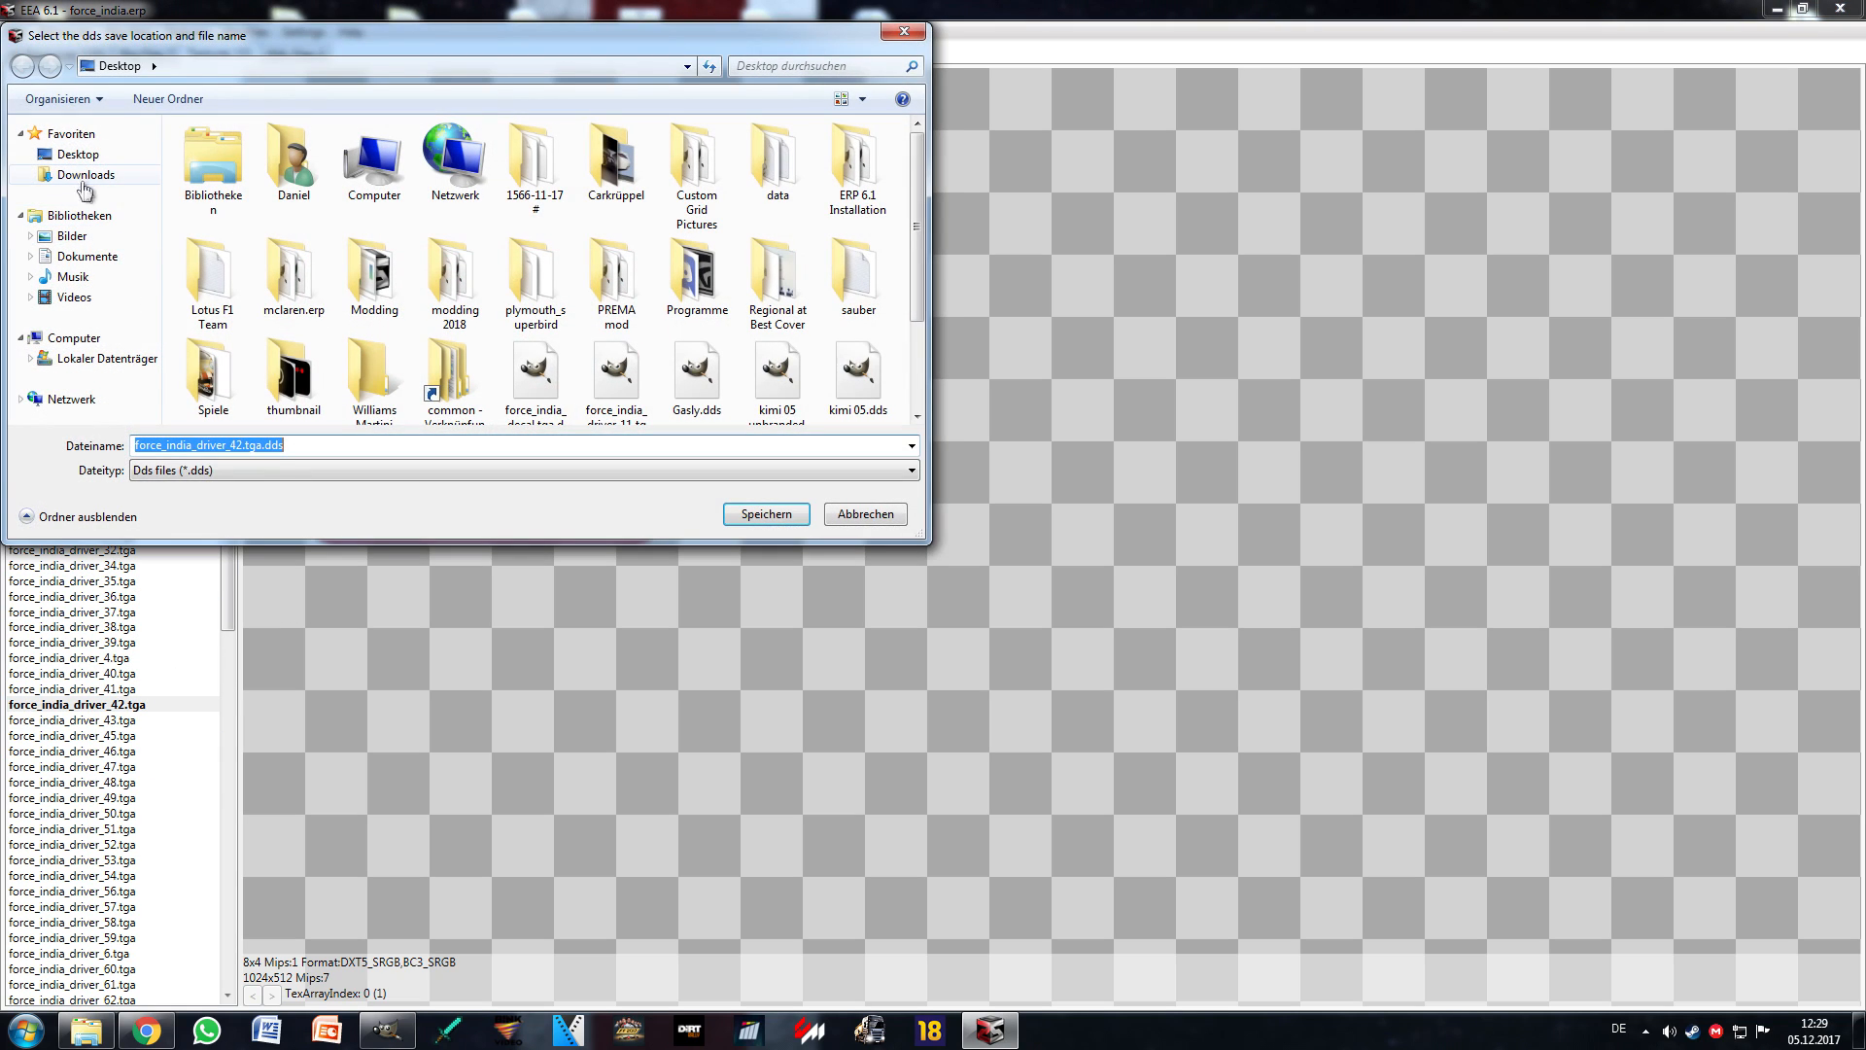
{"action": "left_click", "coordinate": [77, 155]}
{"action": "left_click", "coordinate": [778, 516]}
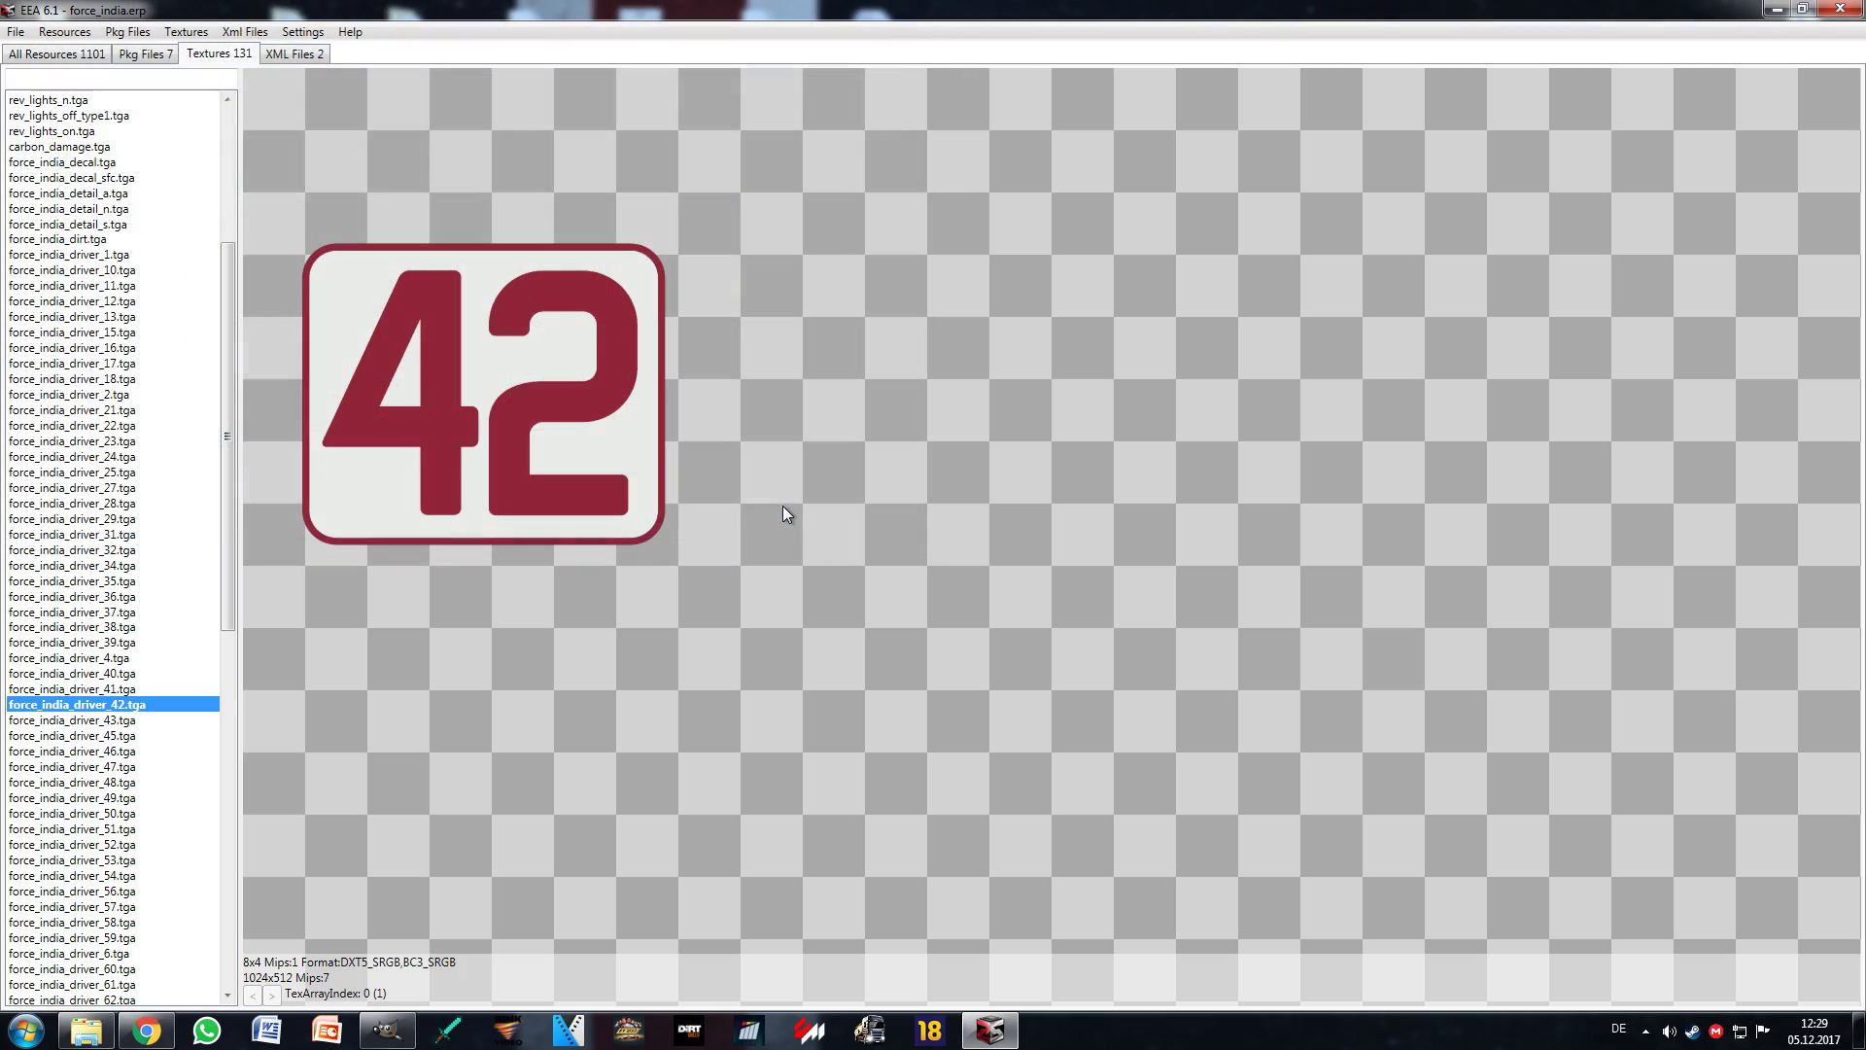
Step: Show the desktop and move the two exported driver DDS files into the empty area beside the other icons
{"action": "left_click", "coordinate": [1862, 1040]}
{"action": "left_click", "coordinate": [1246, 722]}
{"action": "left_click_drag", "start_coordinate": [76, 751], "coordinate": [53, 547]}
{"action": "left_click_drag", "start_coordinate": [54, 542], "coordinate": [1330, 336]}
{"action": "left_click_drag", "start_coordinate": [1203, 555], "coordinate": [57, 335]}
Step: Open force_india_driver_11.tga.dds in GIMP without loading mipmaps and close the decal image
{"action": "double_click", "coordinate": [1352, 362]}
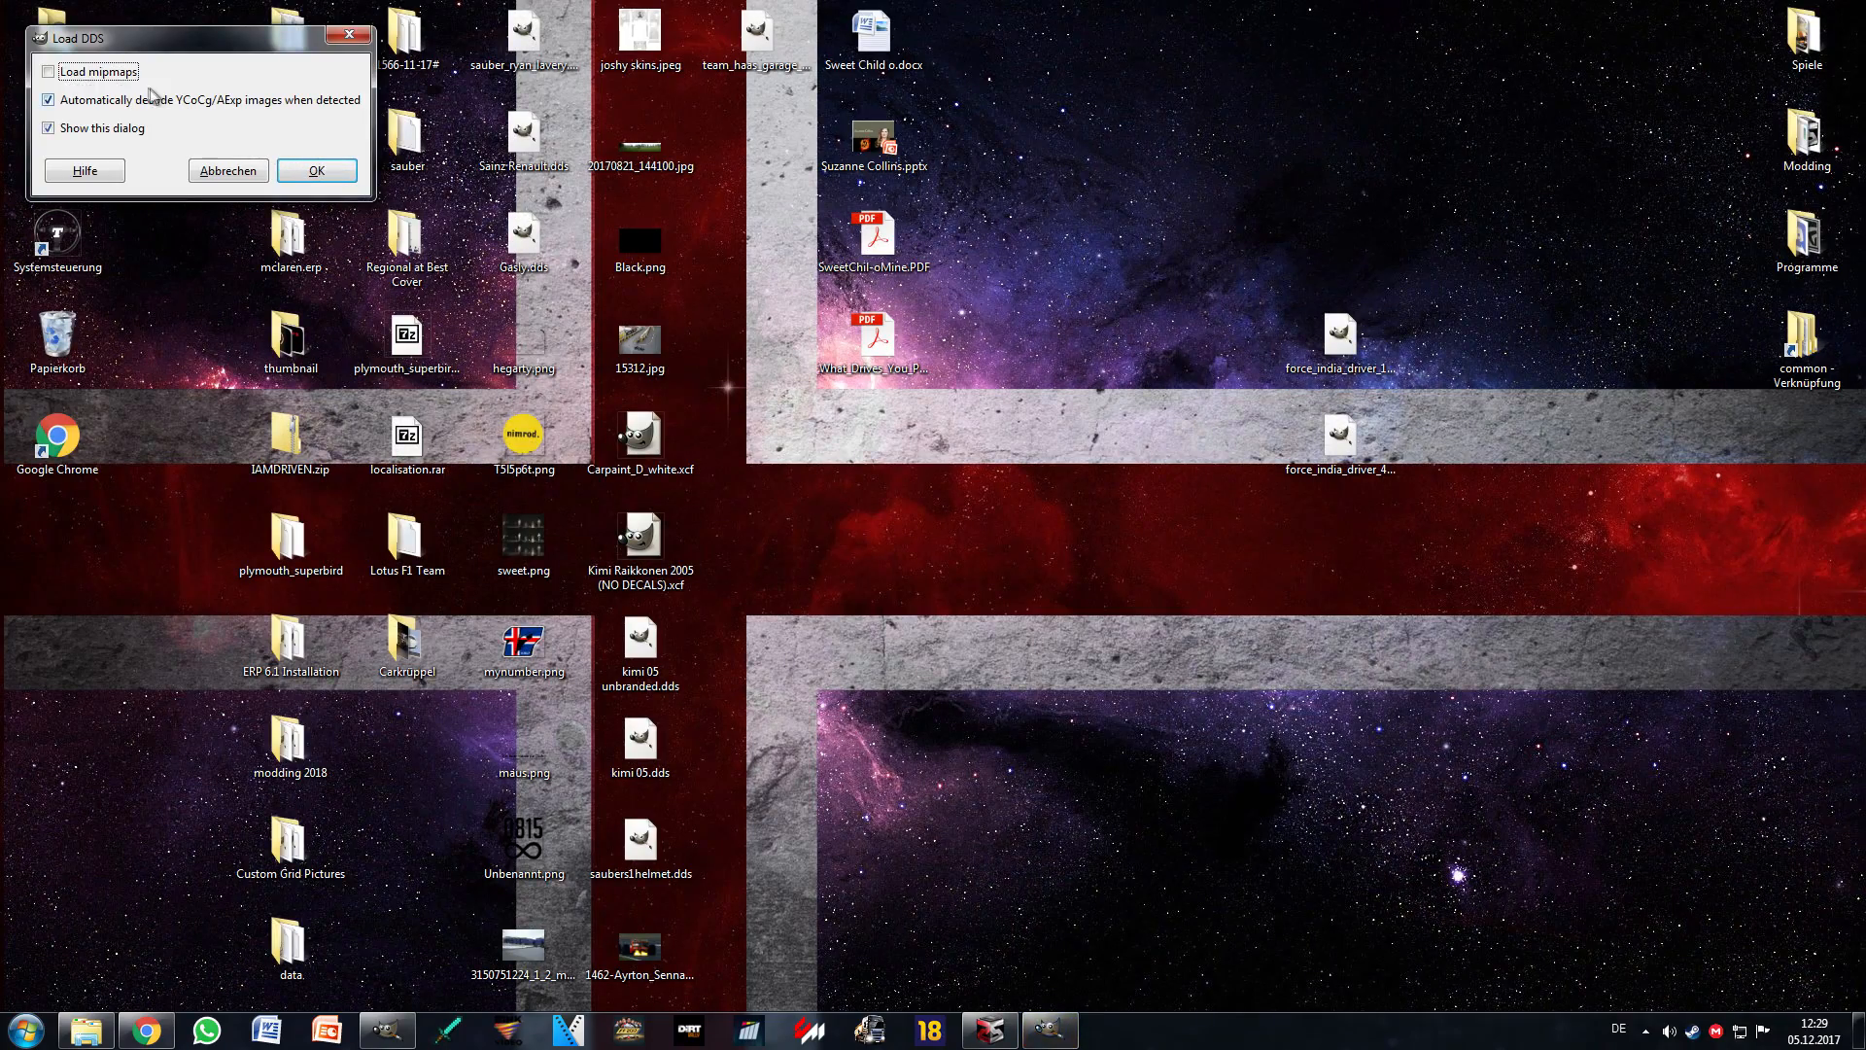
{"action": "key", "text": "Return"}
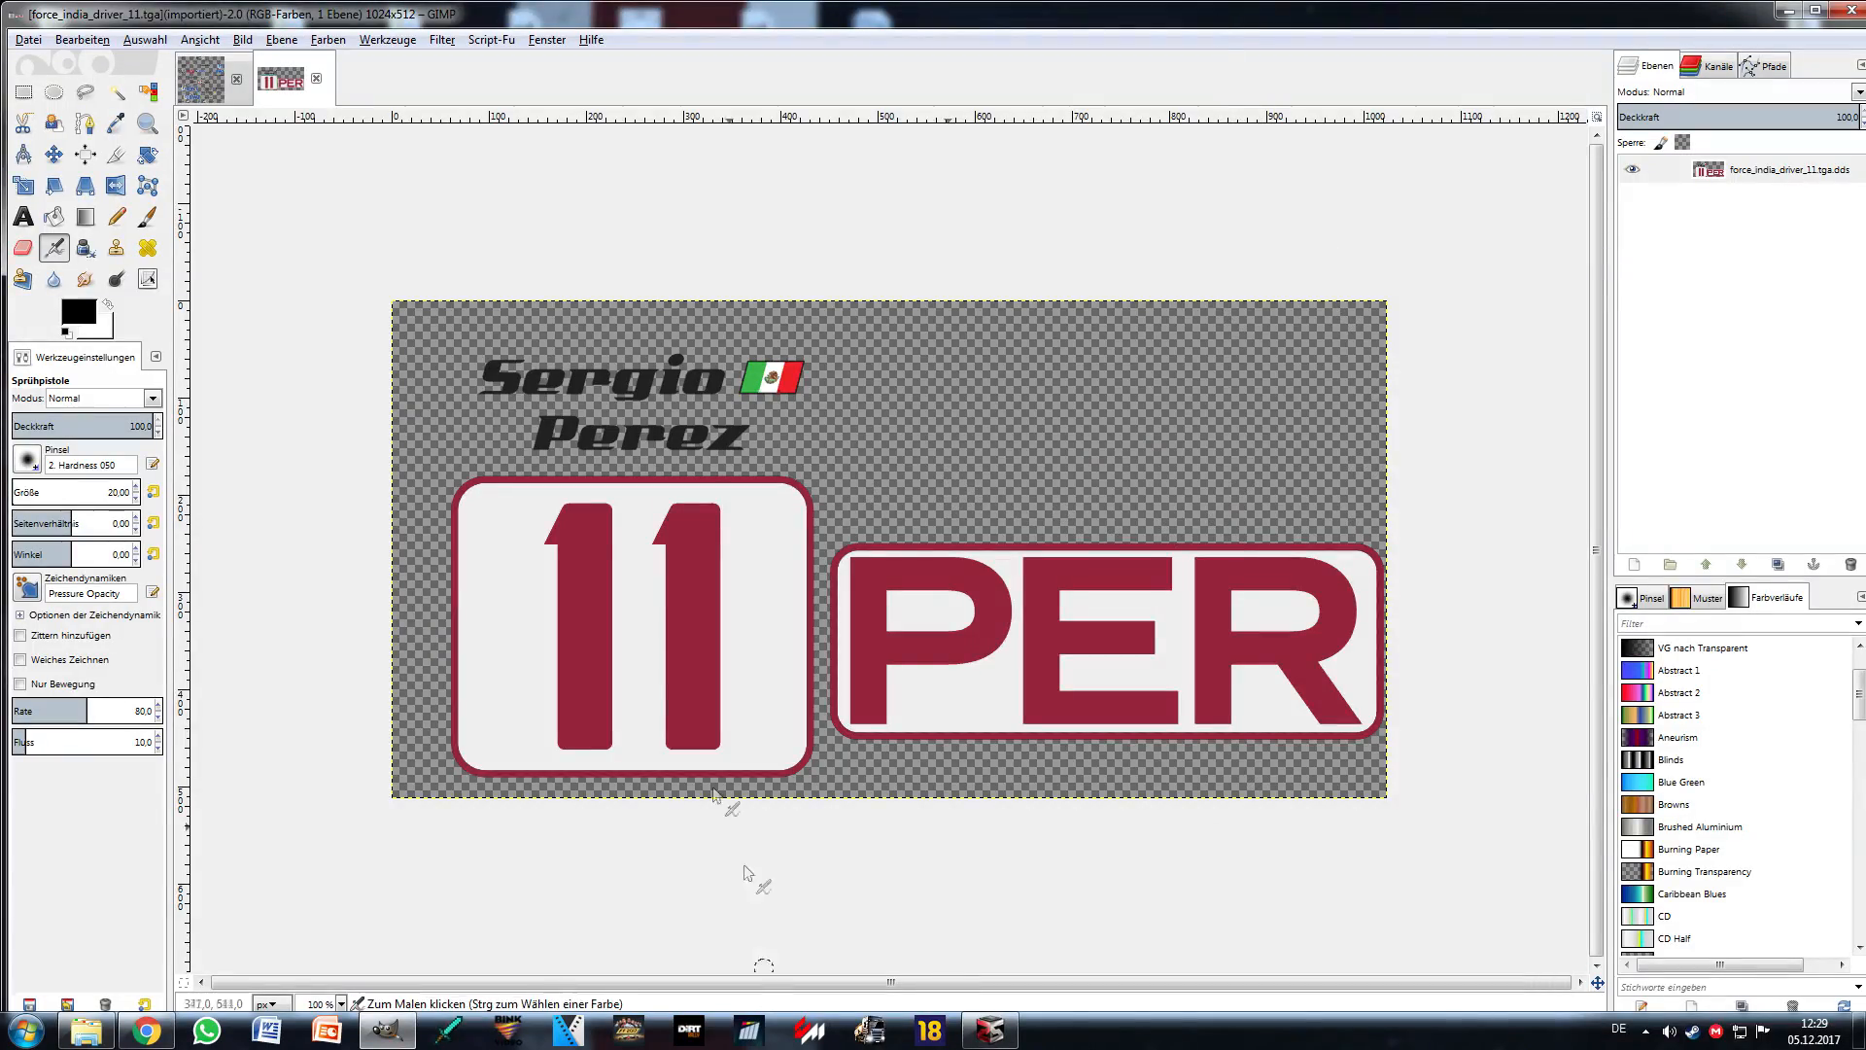
{"action": "left_click", "coordinate": [236, 78]}
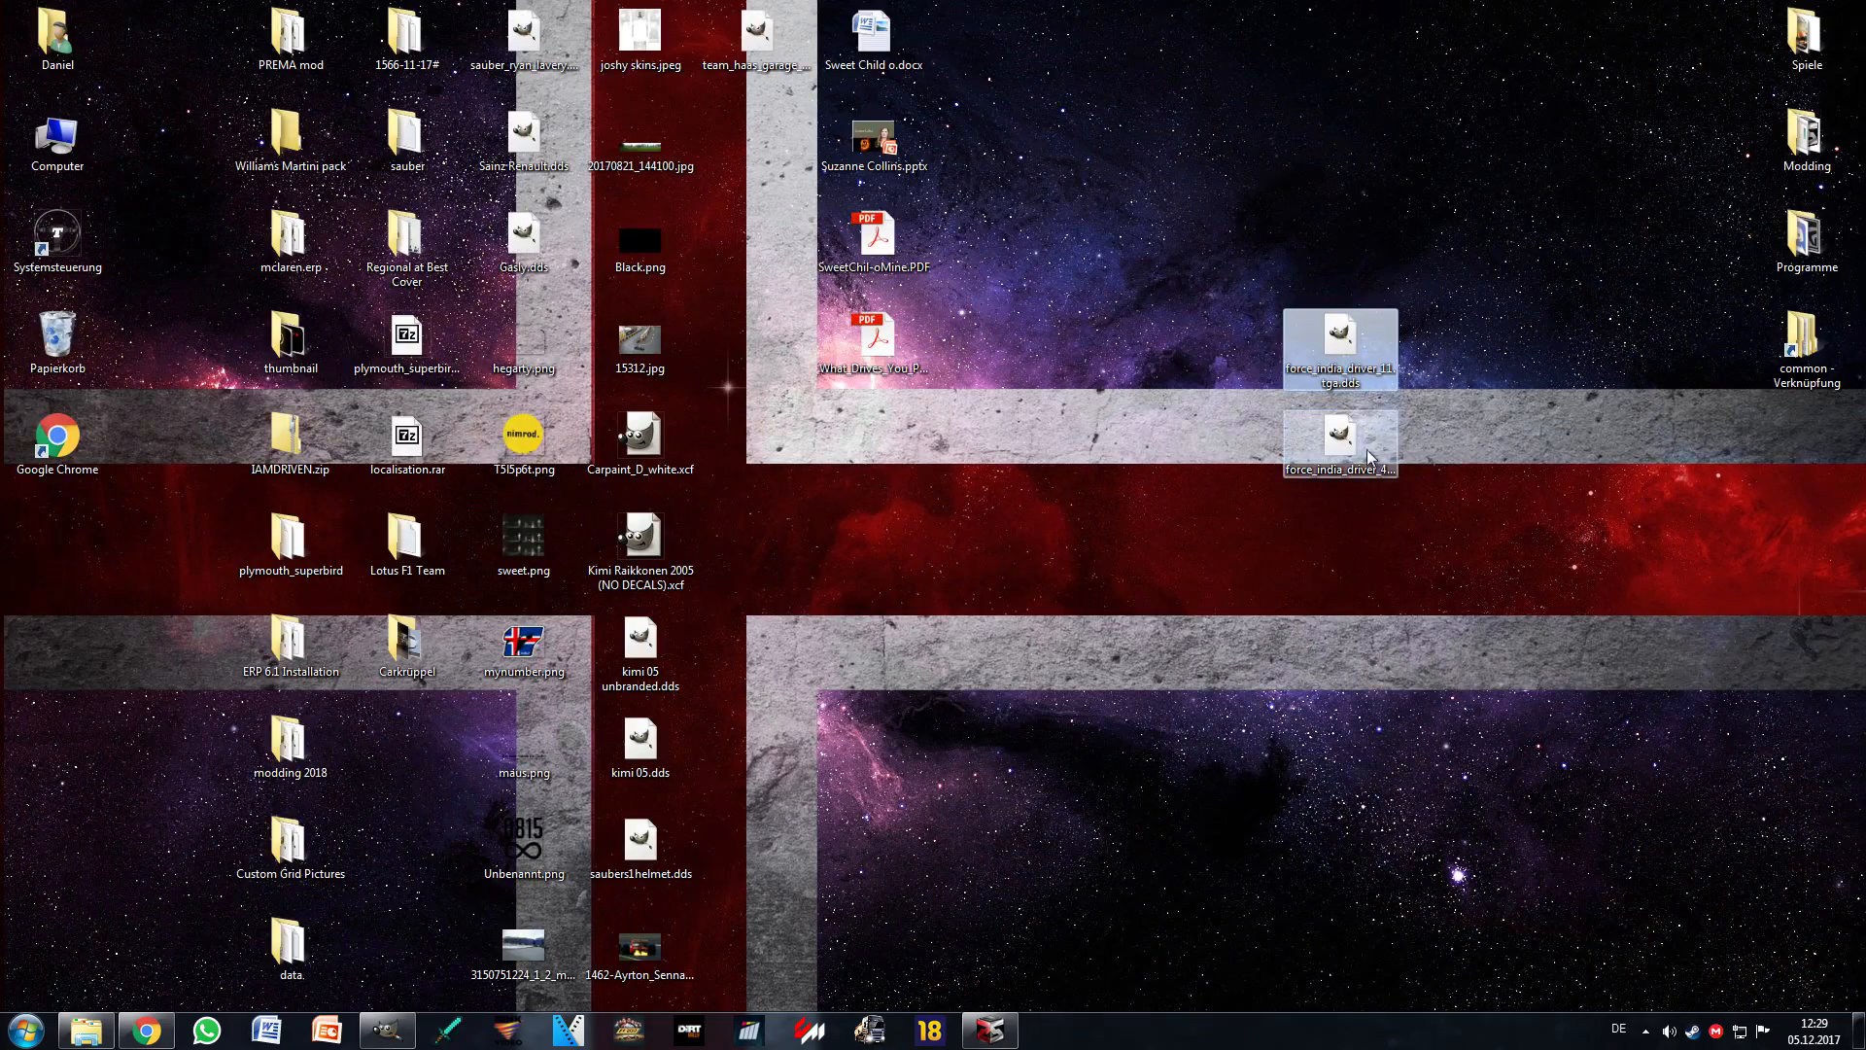
Step: Add force_india_driver_42.tga.dds from the desktop as a new layer above the driver 11 texture
{"action": "left_click_drag", "start_coordinate": [1339, 437], "coordinate": [659, 494]}
{"action": "left_click", "coordinate": [340, 194]}
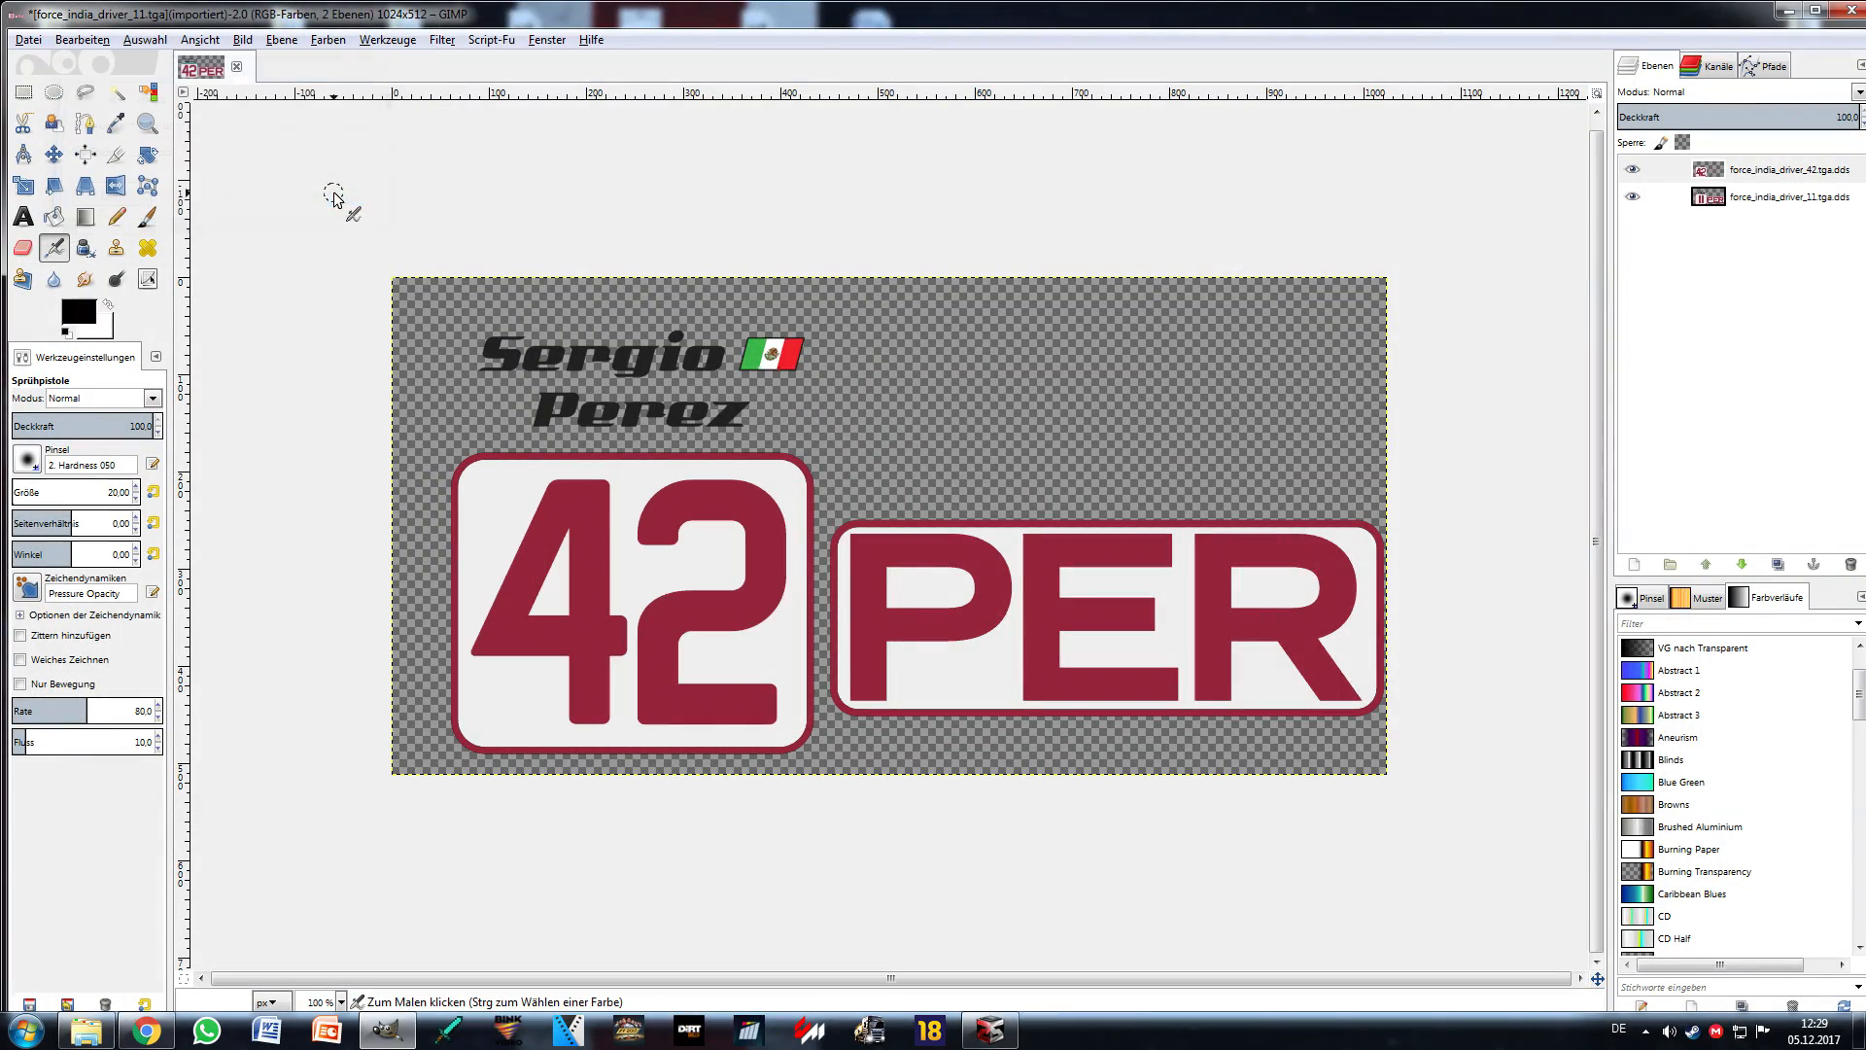
Step: Compare the driver 42 and driver 11 layers by toggling their visibility, leaving both visible
{"action": "left_click", "coordinate": [1634, 196]}
{"action": "left_click", "coordinate": [1633, 169]}
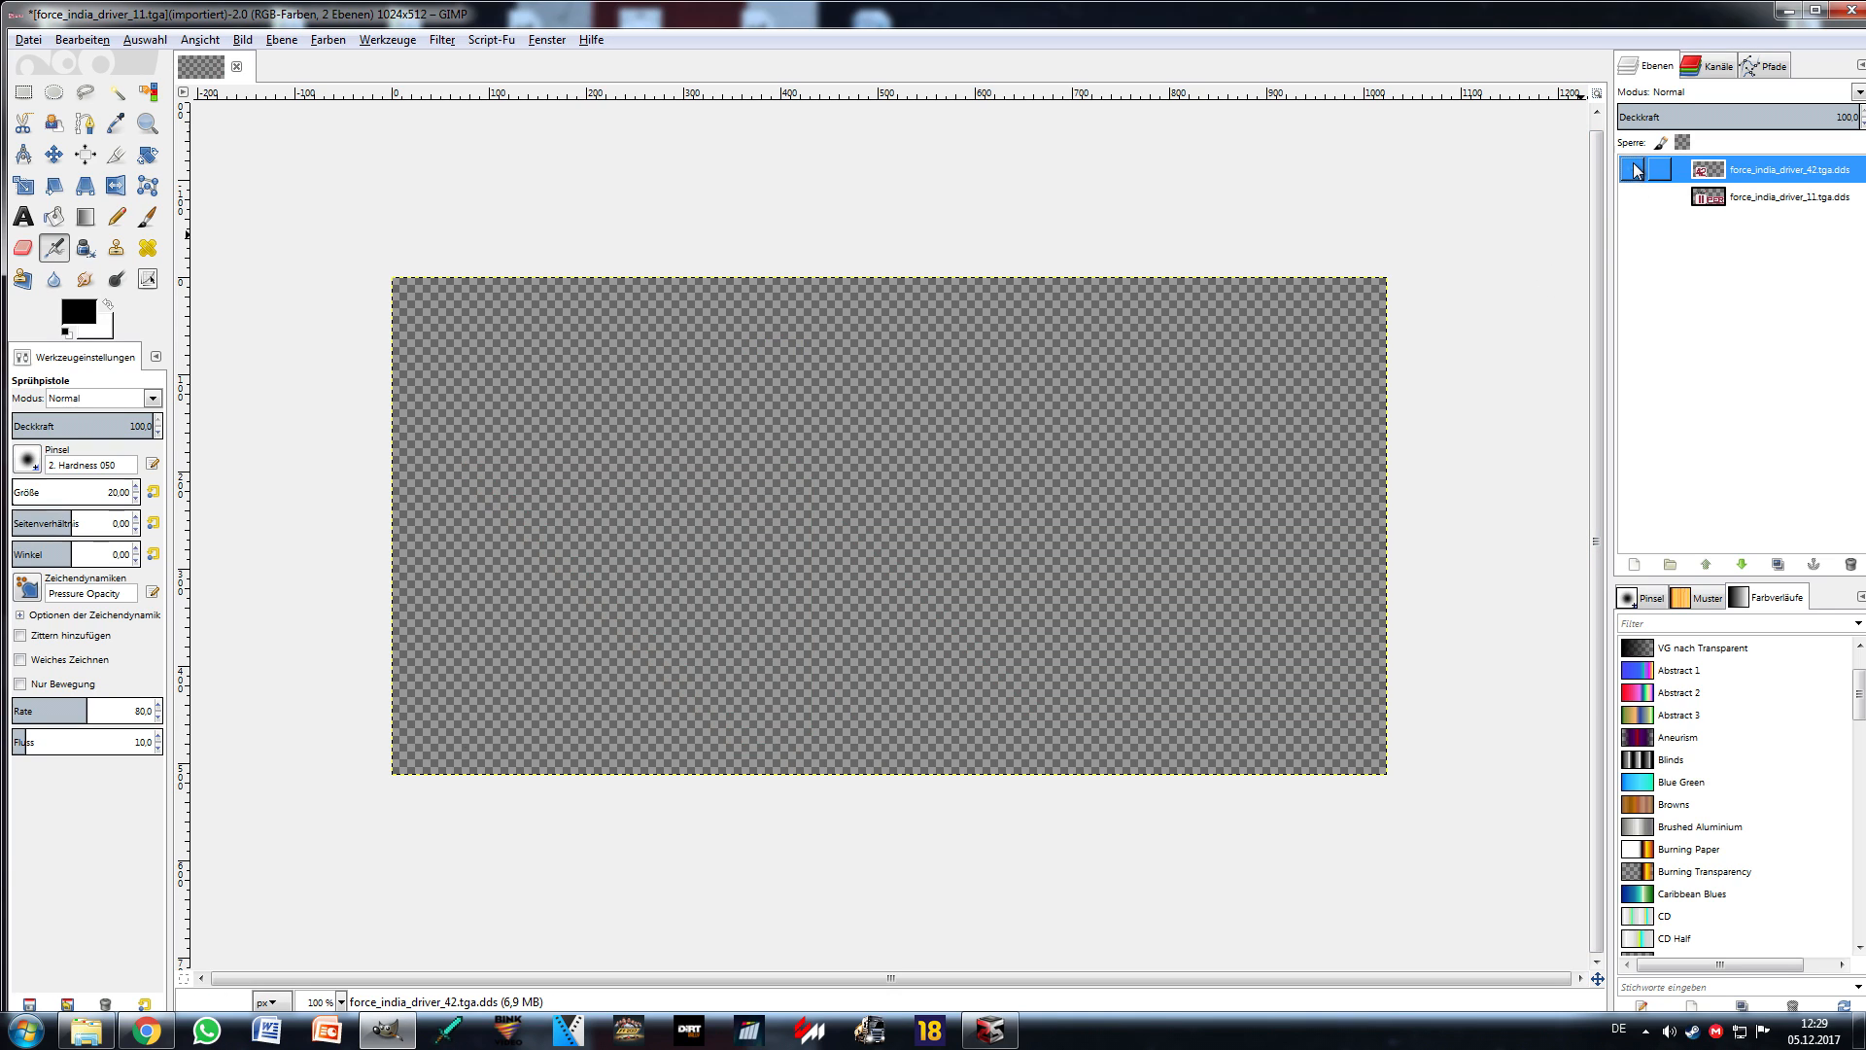
{"action": "left_click", "coordinate": [1633, 169]}
{"action": "left_click", "coordinate": [1634, 197]}
{"action": "left_click", "coordinate": [1633, 170]}
{"action": "left_click", "coordinate": [1634, 197]}
{"action": "left_click", "coordinate": [1633, 170]}
{"action": "left_click", "coordinate": [1635, 196]}
{"action": "left_click", "coordinate": [1634, 197]}
{"action": "left_click", "coordinate": [1635, 198]}
{"action": "left_click", "coordinate": [1635, 197]}
{"action": "left_click", "coordinate": [1635, 197]}
{"action": "left_click", "coordinate": [1635, 197]}
{"action": "left_click", "coordinate": [1635, 197]}
Step: Outline the PER lettering inside its white plate with a Free Select polygon, with the force_india_driver_11.tga.dds layer active
{"action": "scroll", "coordinate": [1011, 471], "scroll_direction": "up", "scroll_amount": 2}
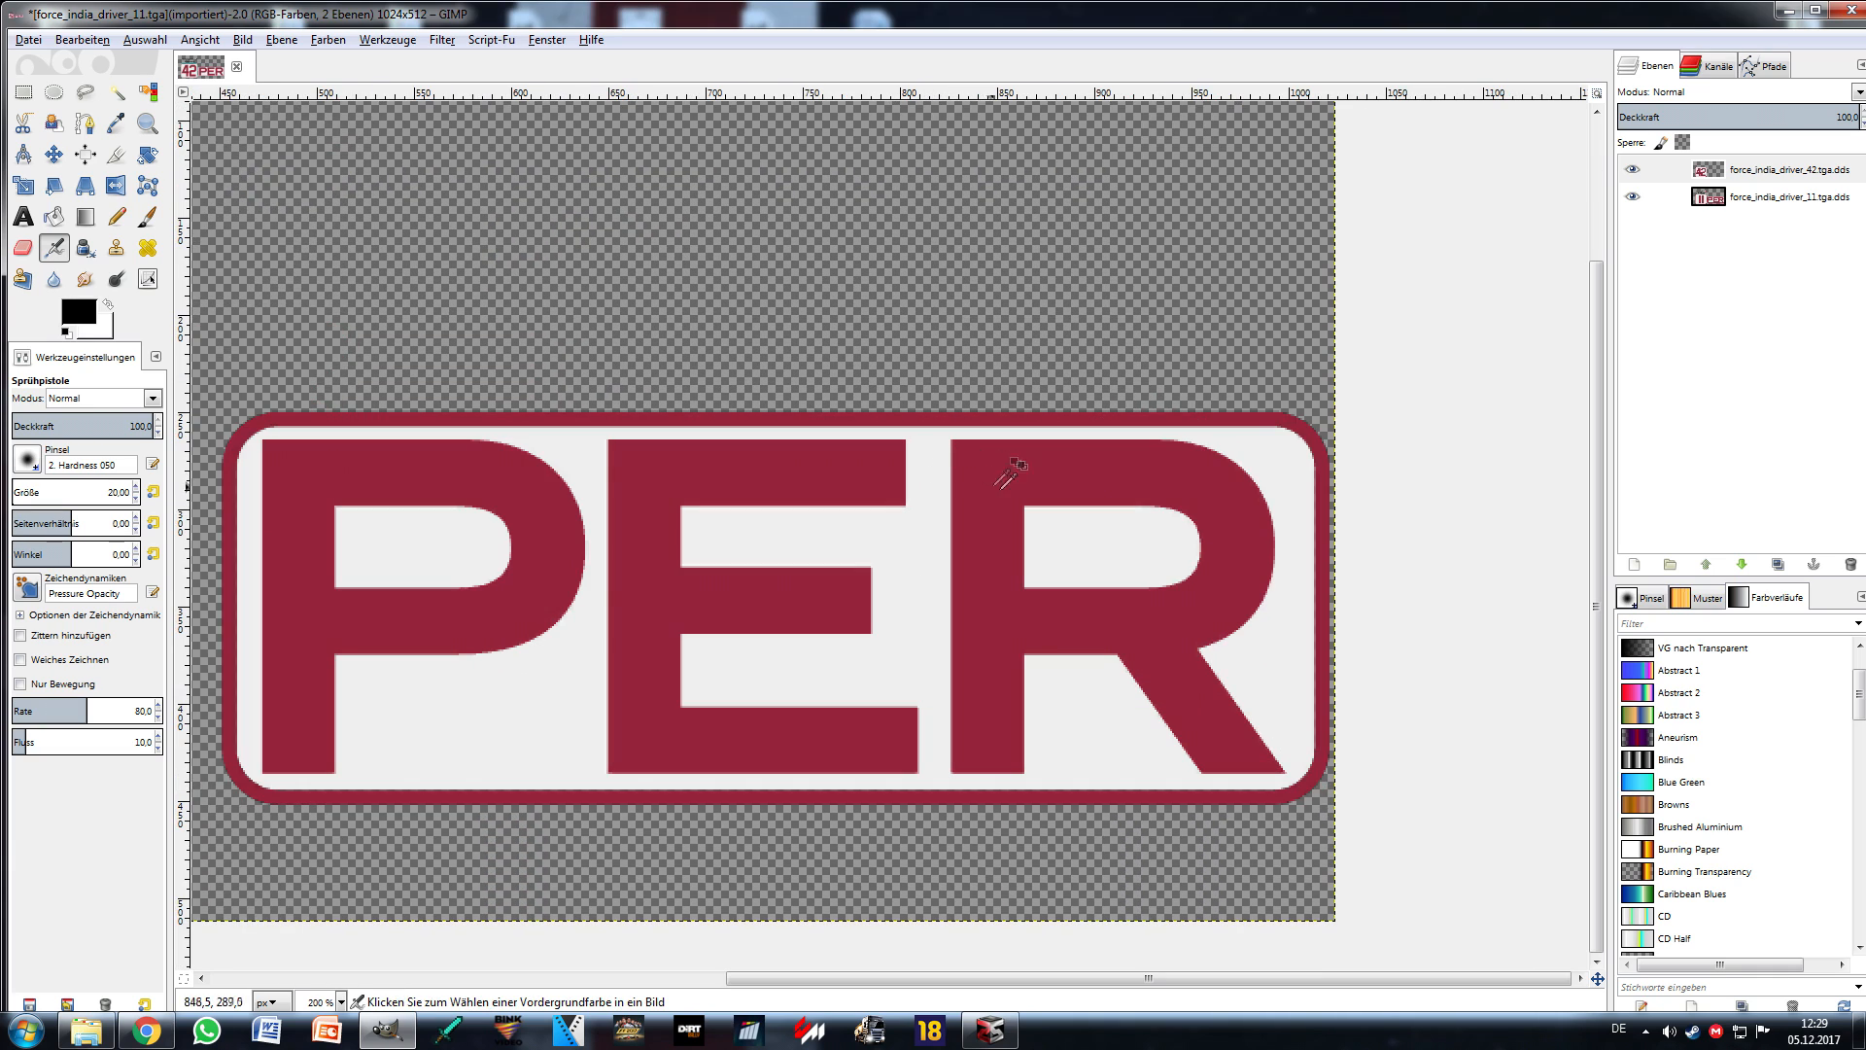
{"action": "left_click", "coordinate": [1708, 200]}
{"action": "key", "text": "f"}
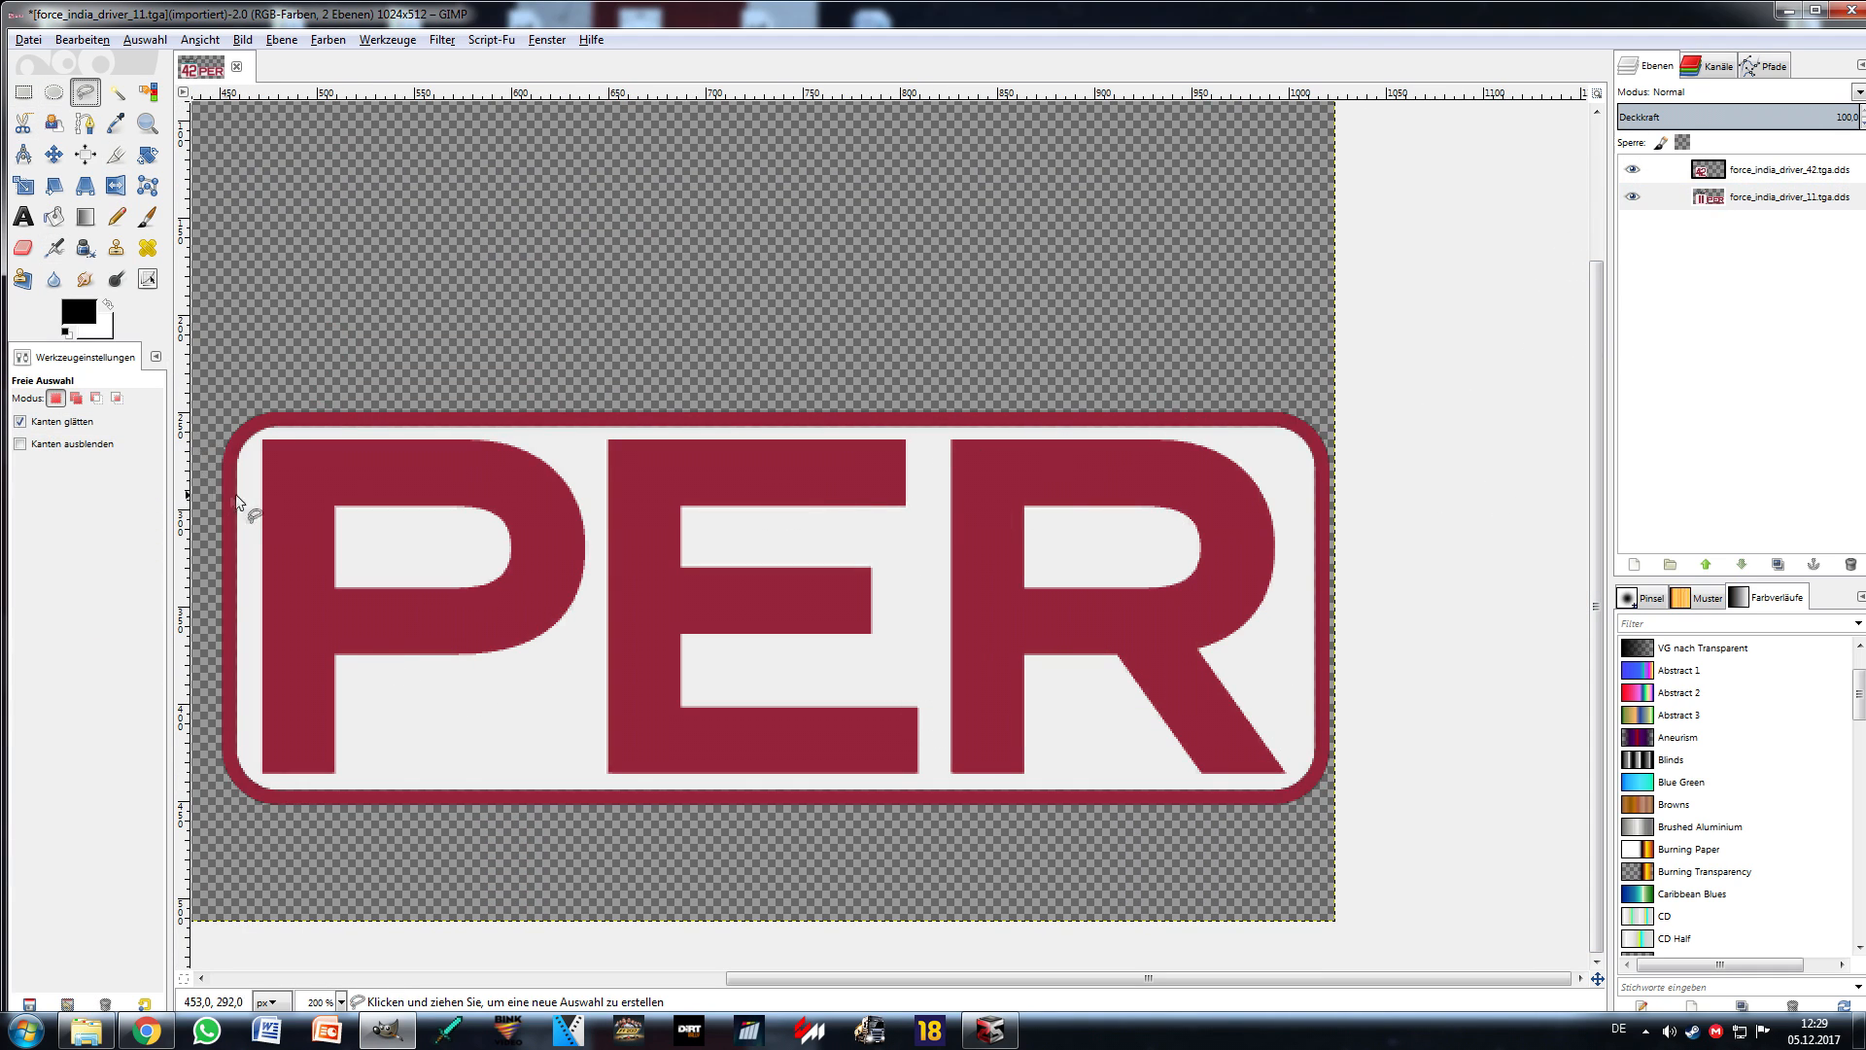
{"action": "left_click", "coordinate": [256, 460]}
{"action": "left_click", "coordinate": [263, 433]}
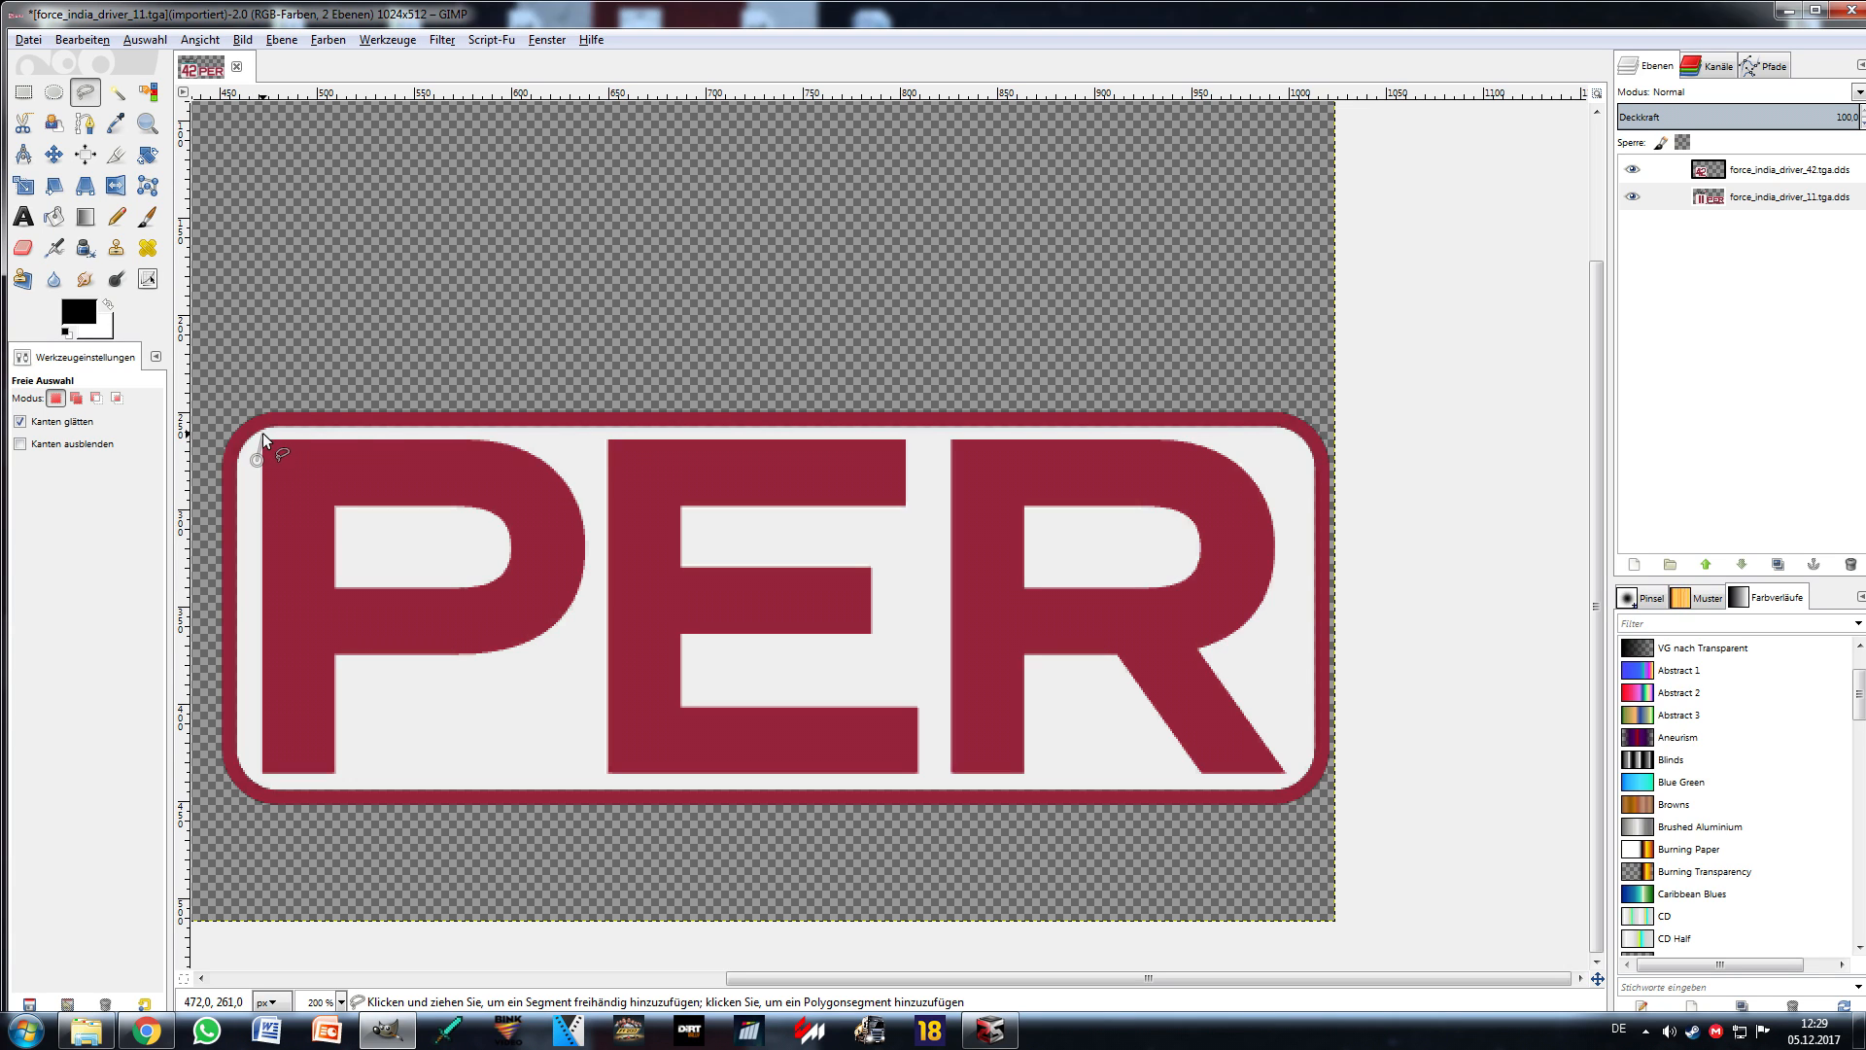
{"action": "left_click", "coordinate": [727, 434]}
{"action": "left_click", "coordinate": [1259, 441]}
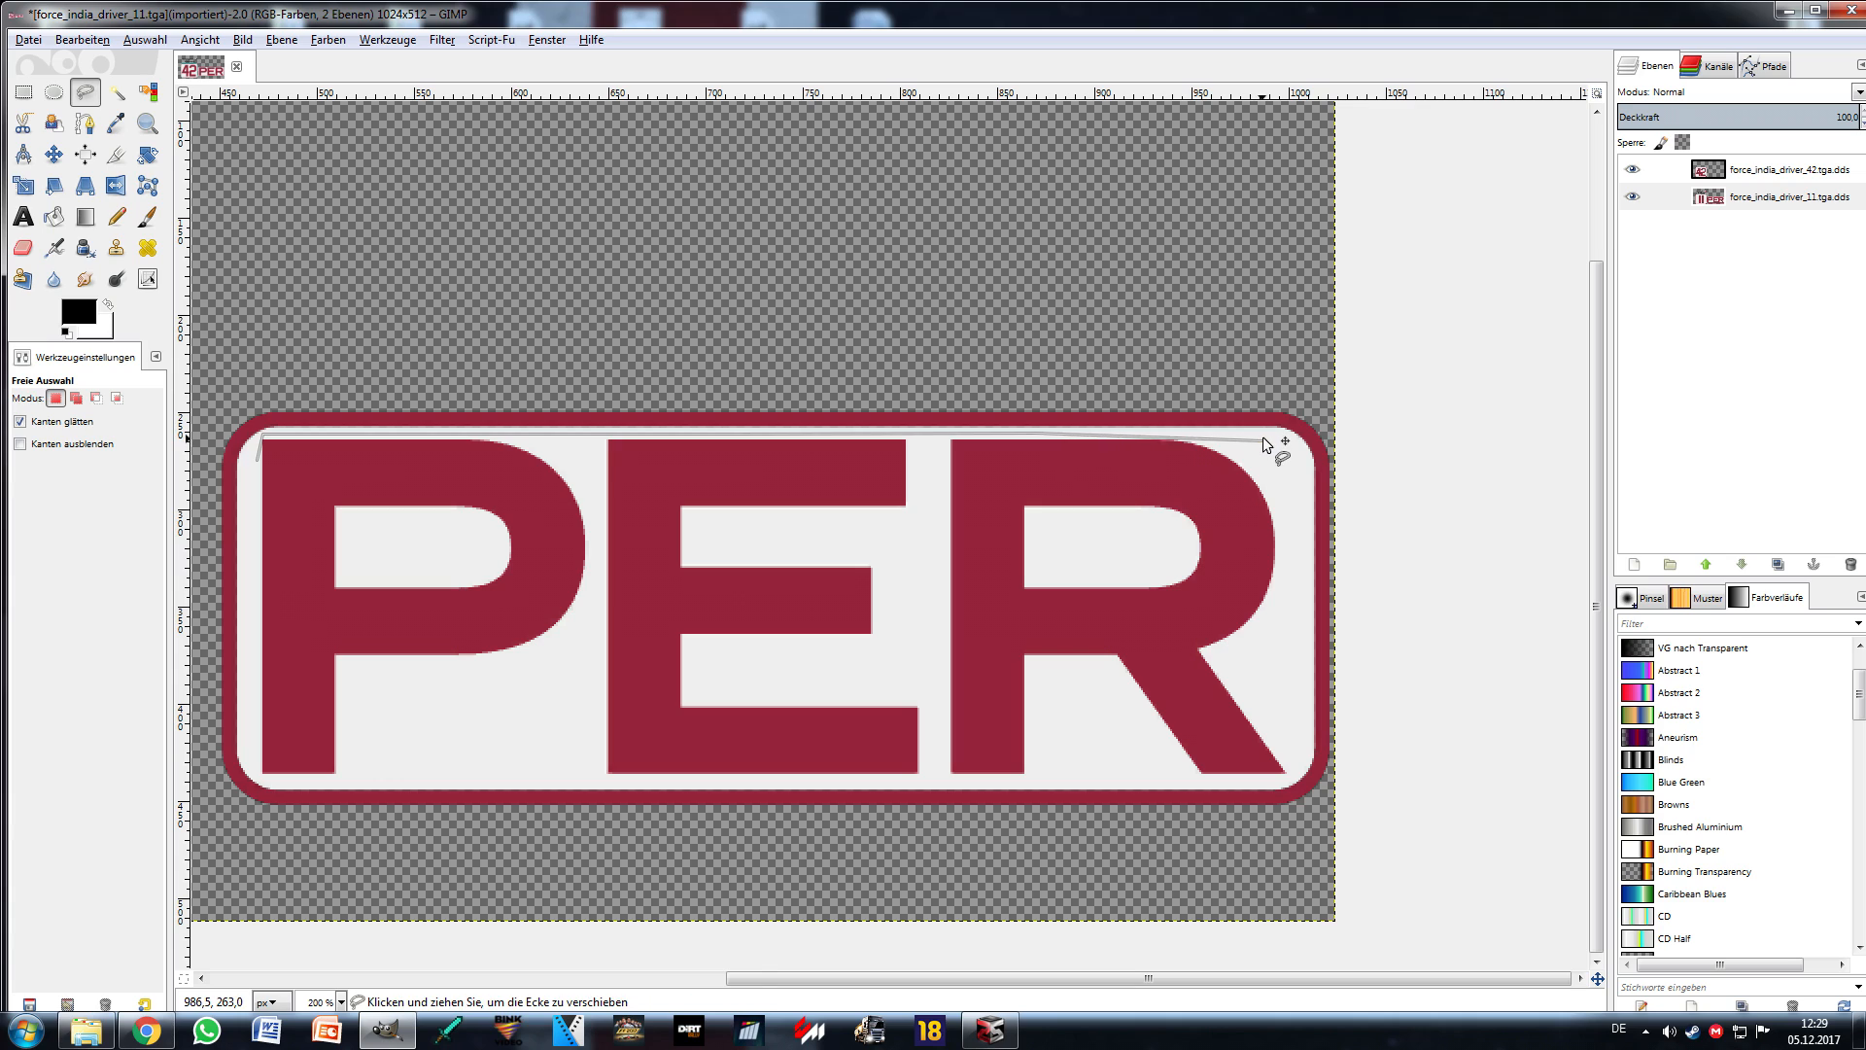
{"action": "left_click", "coordinate": [1309, 627]}
{"action": "left_click", "coordinate": [1293, 779]}
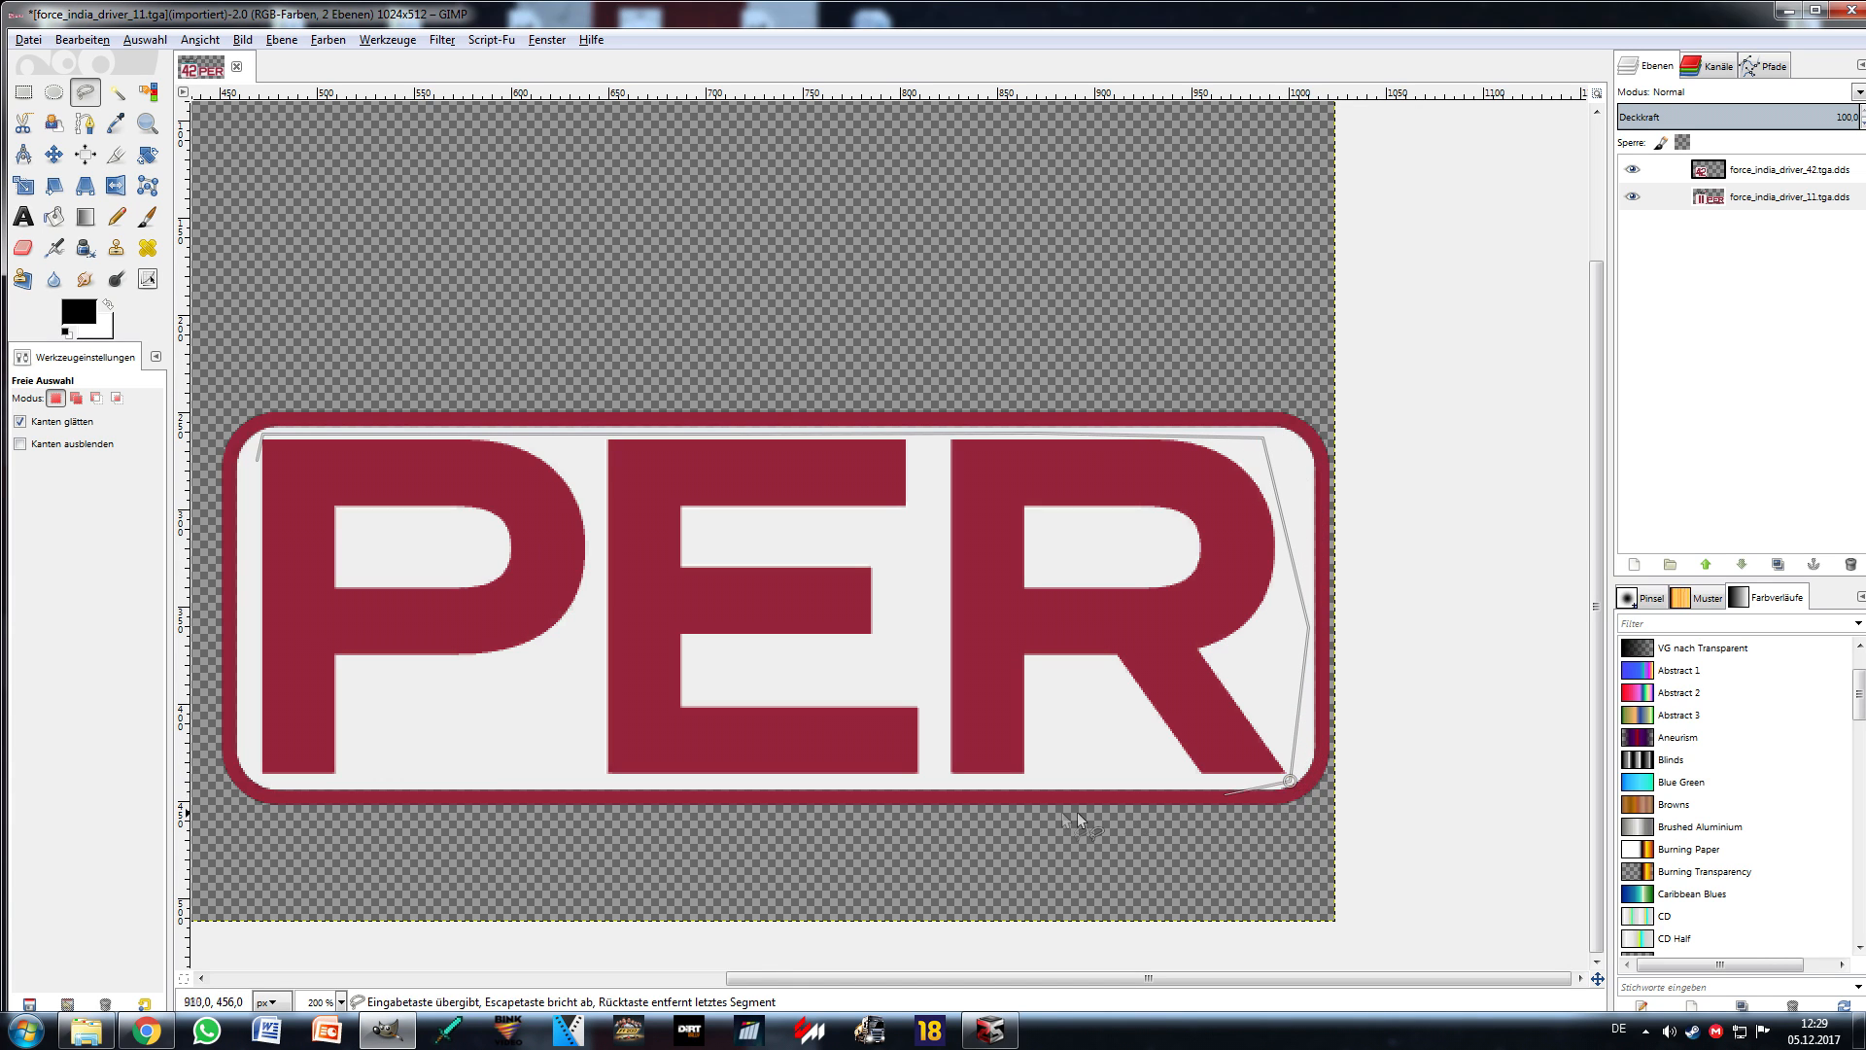
{"action": "left_click", "coordinate": [261, 778]}
{"action": "left_click", "coordinate": [252, 757]}
{"action": "left_click", "coordinate": [263, 436]}
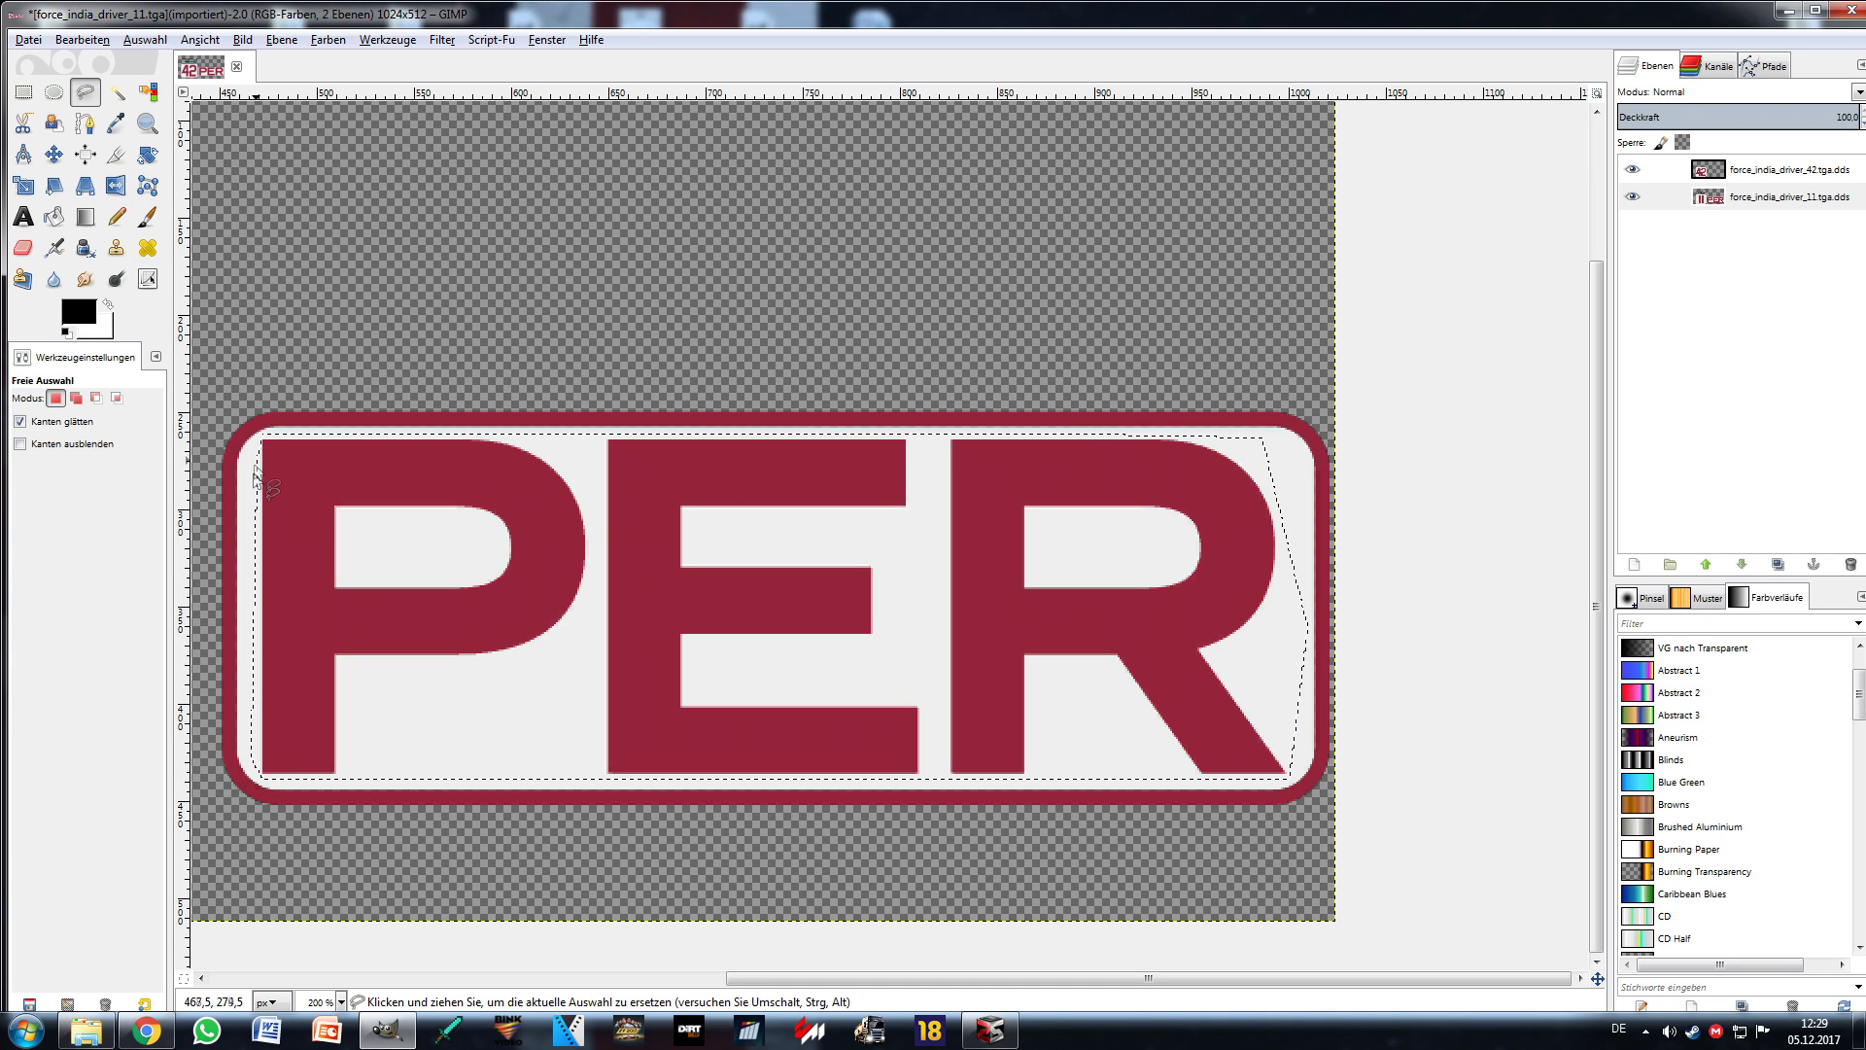
Step: Paint over the selected PER lettering with the plate's off-white color, and clear the selection
{"action": "key", "text": "Return"}
{"action": "key", "text": "o"}
{"action": "left_click", "coordinate": [399, 517]}
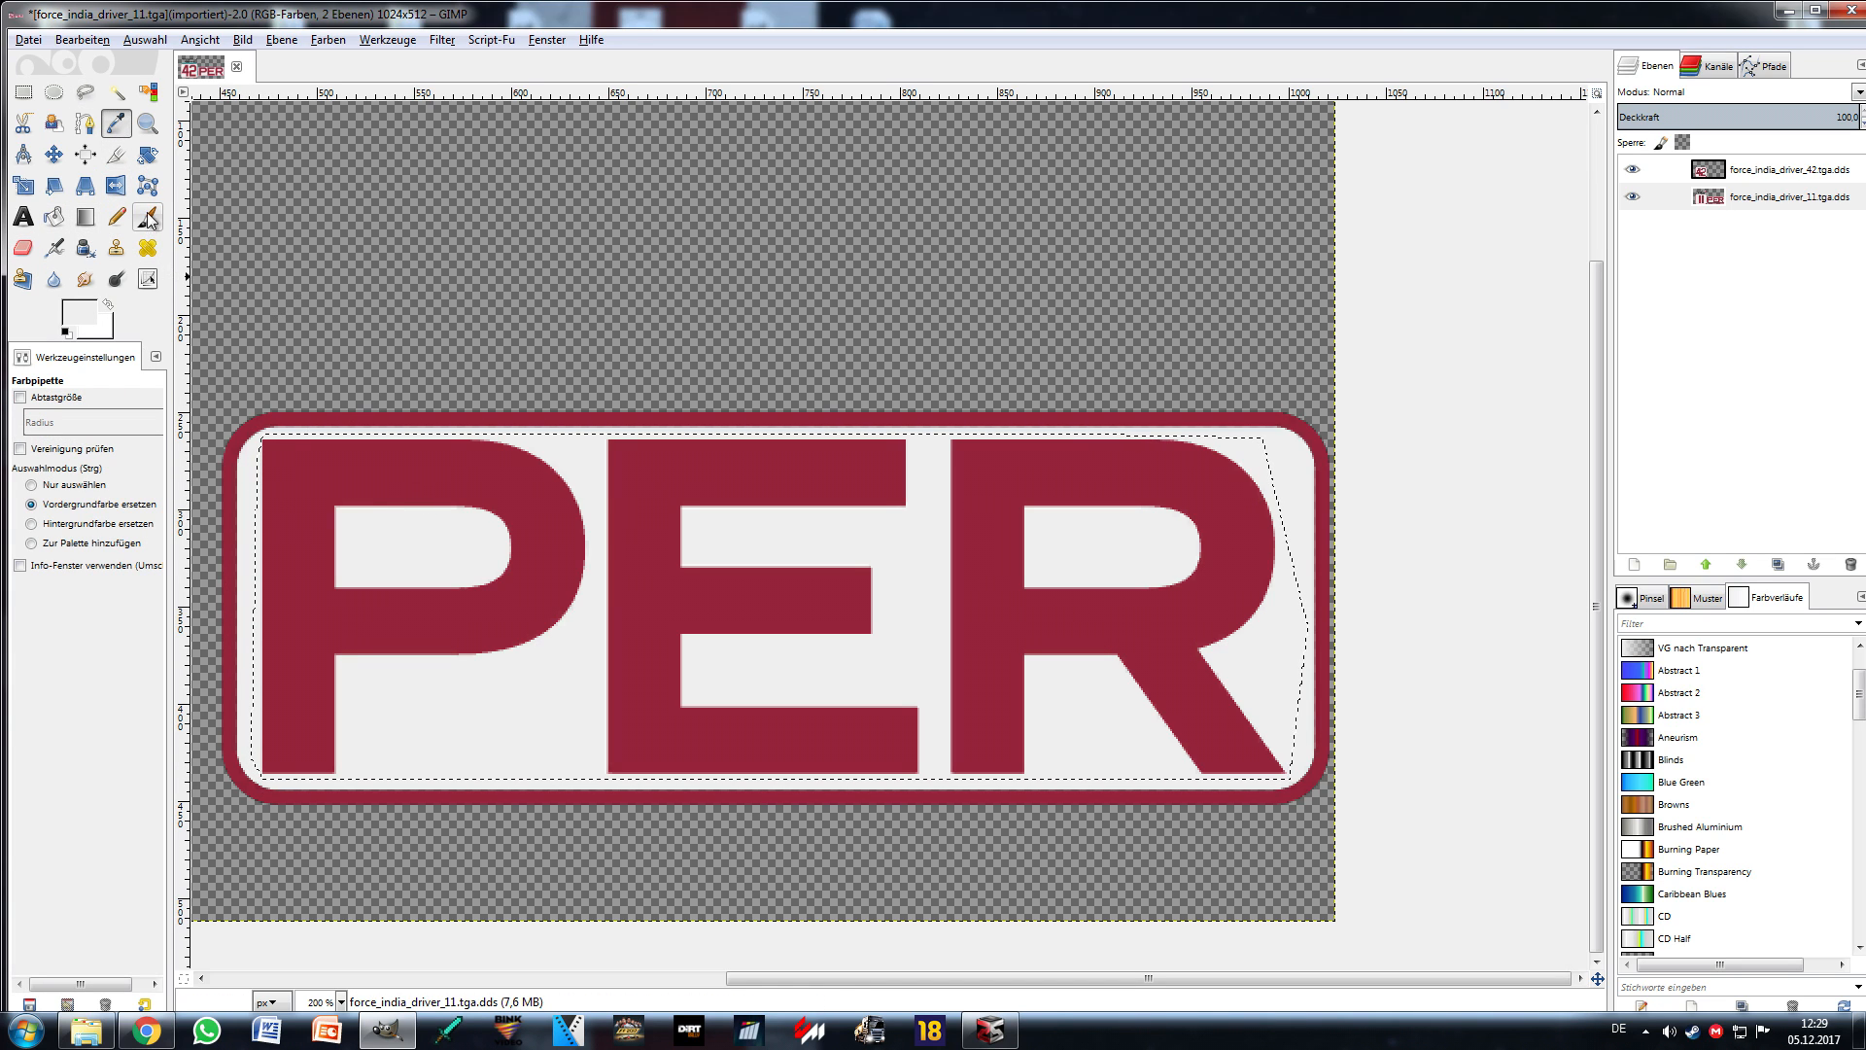
{"action": "key", "text": "n"}
{"action": "mouse_move", "coordinate": [330, 462]}
{"action": "left_mouse_down"}
{"action": "mouse_move", "coordinate": [303, 582]}
{"action": "mouse_move", "coordinate": [213, 649]}
{"action": "mouse_move", "coordinate": [1110, 595]}
{"action": "mouse_move", "coordinate": [1196, 616]}
{"action": "left_mouse_up"}
{"action": "left_click", "coordinate": [56, 492]}
{"action": "left_click", "coordinate": [136, 40]}
{"action": "left_click", "coordinate": [160, 80]}
Step: Add the text ABC in a text box about 470 × 140 px inside the blank plate
{"action": "left_click", "coordinate": [23, 215]}
{"action": "left_click_drag", "start_coordinate": [302, 465], "coordinate": [1215, 736]}
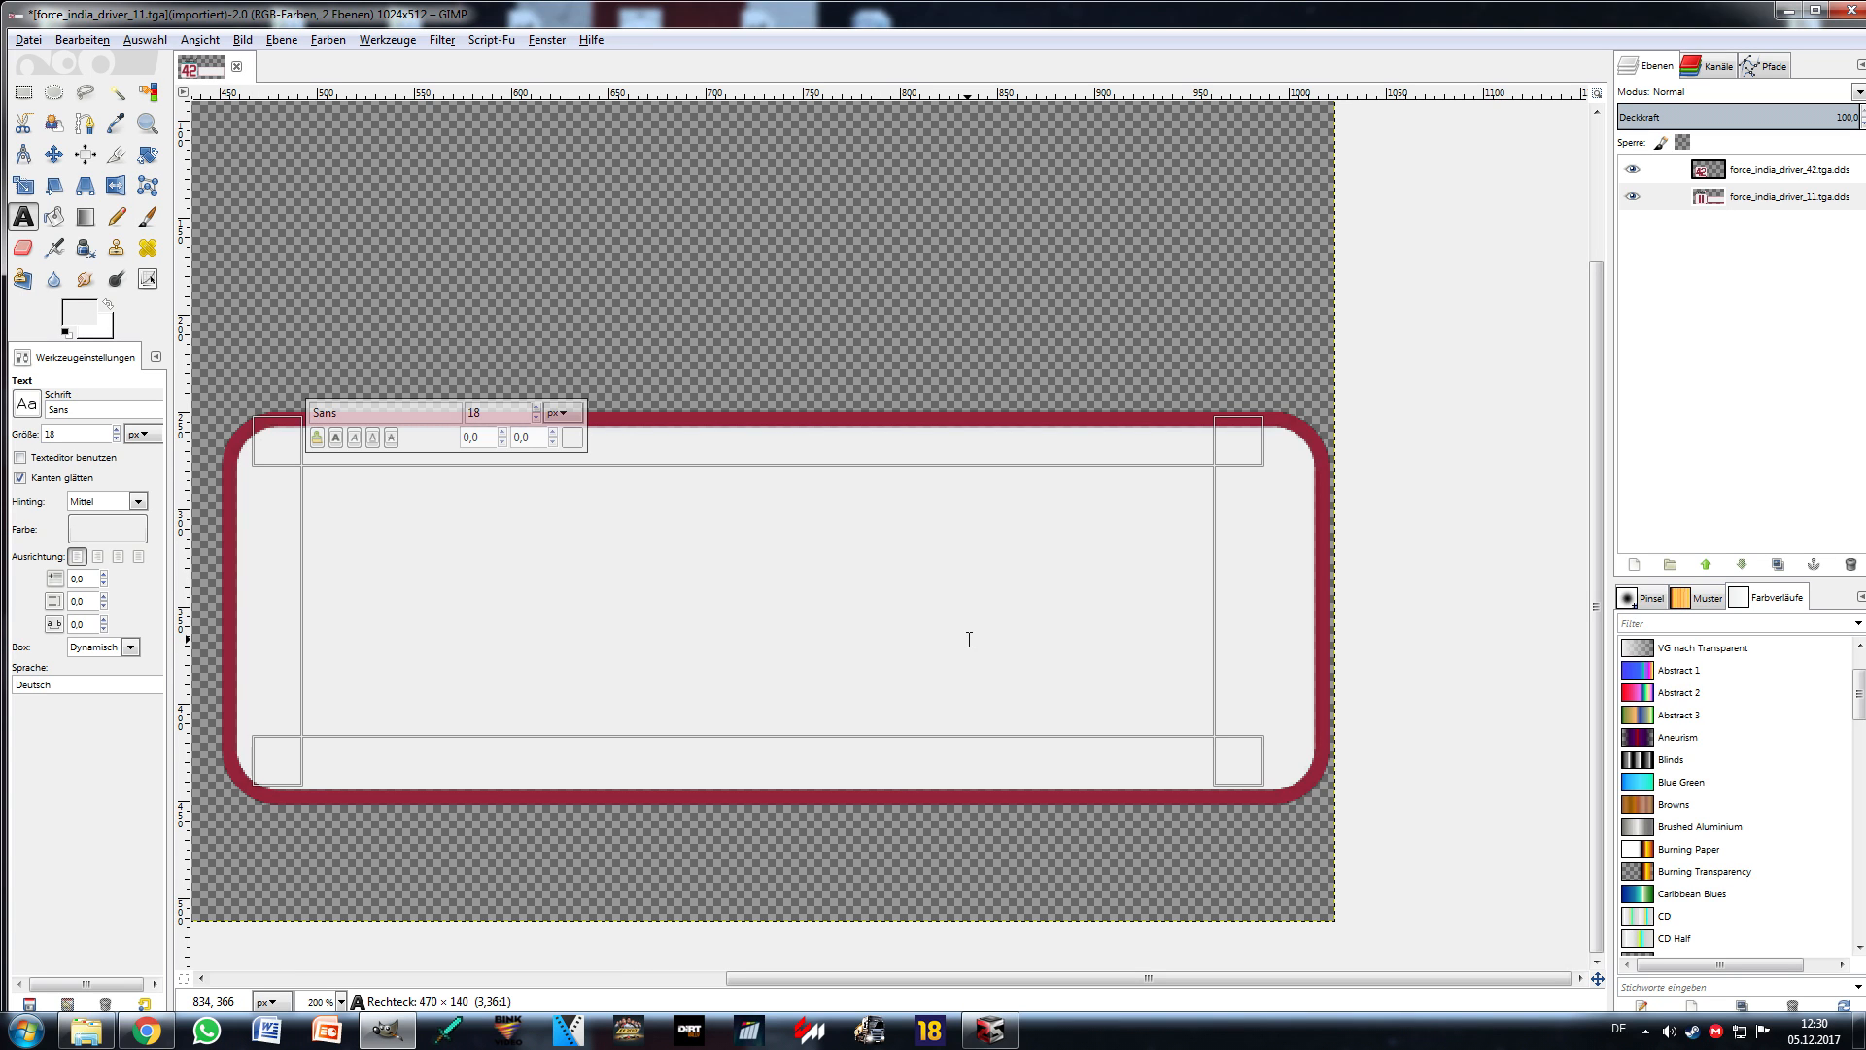
{"action": "type", "text": "ABC"}
Step: Color the ABC text with the dark red sampled from the plate's border (942439) and make it bold
{"action": "key", "text": "ctrl+a"}
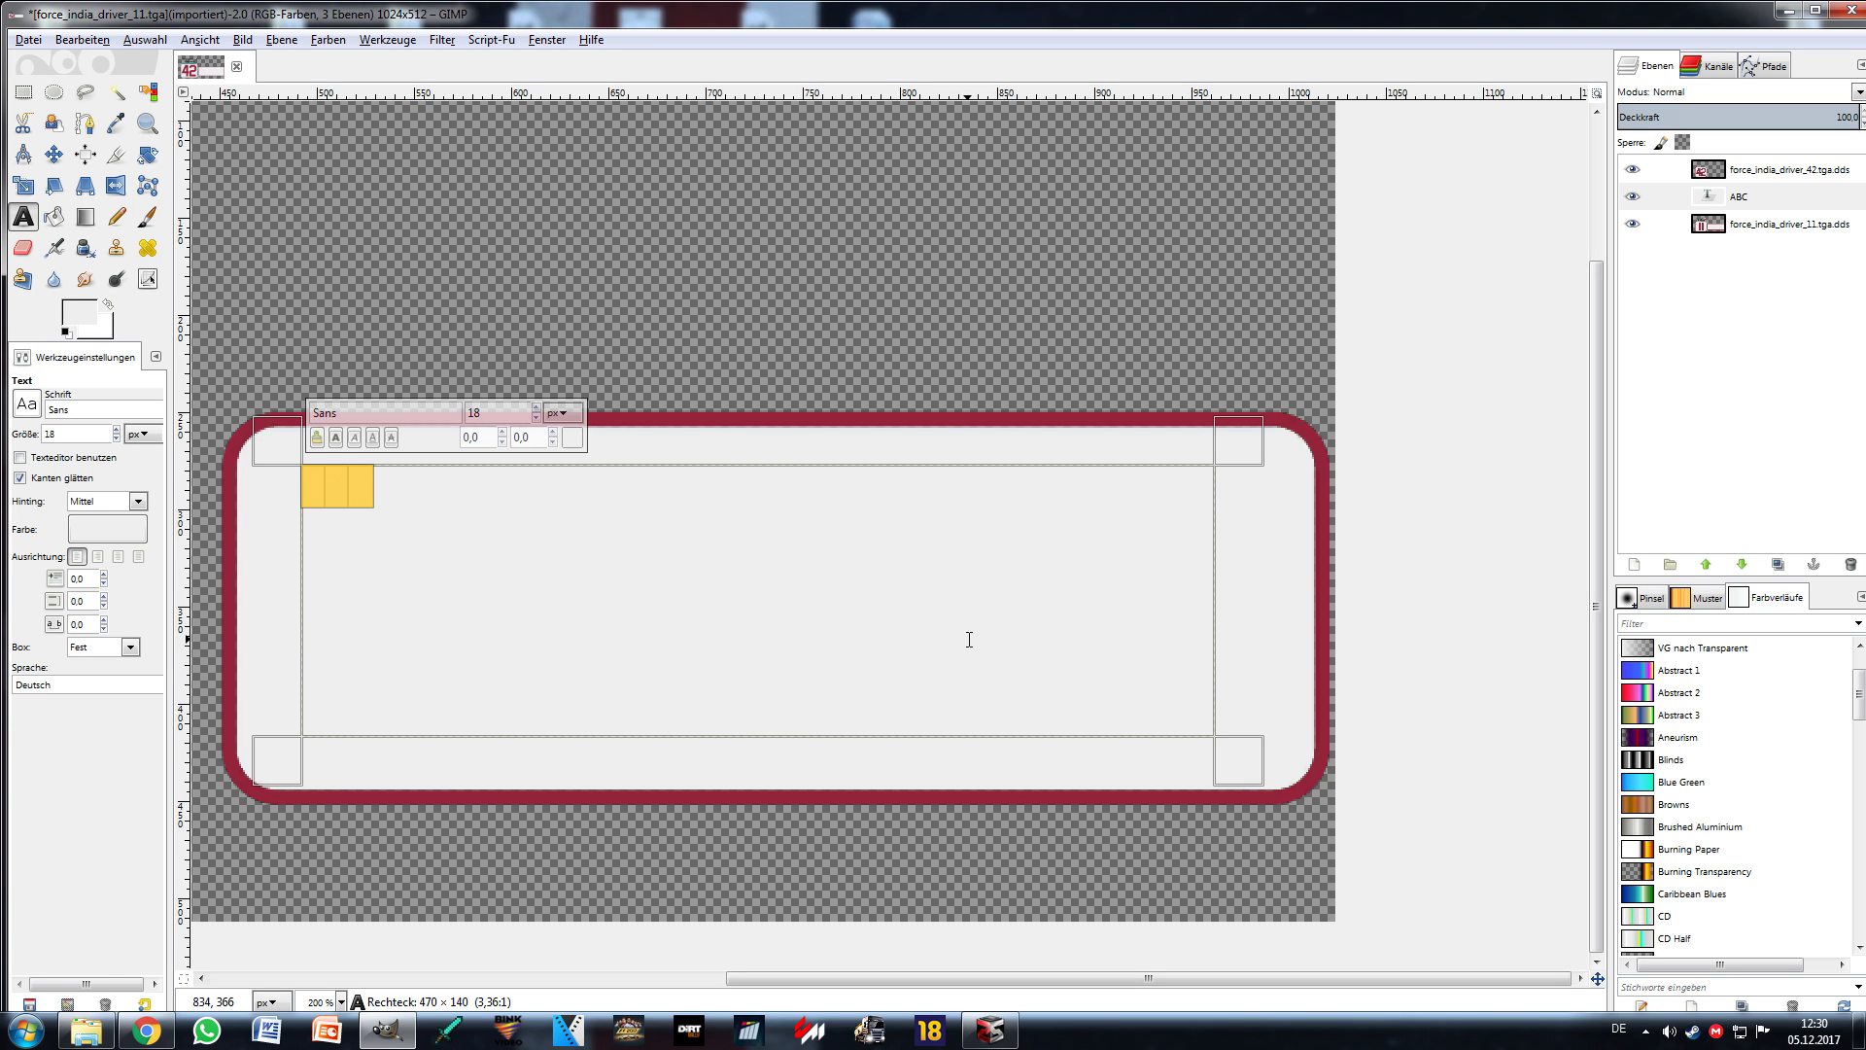
{"action": "left_click", "coordinate": [573, 437]}
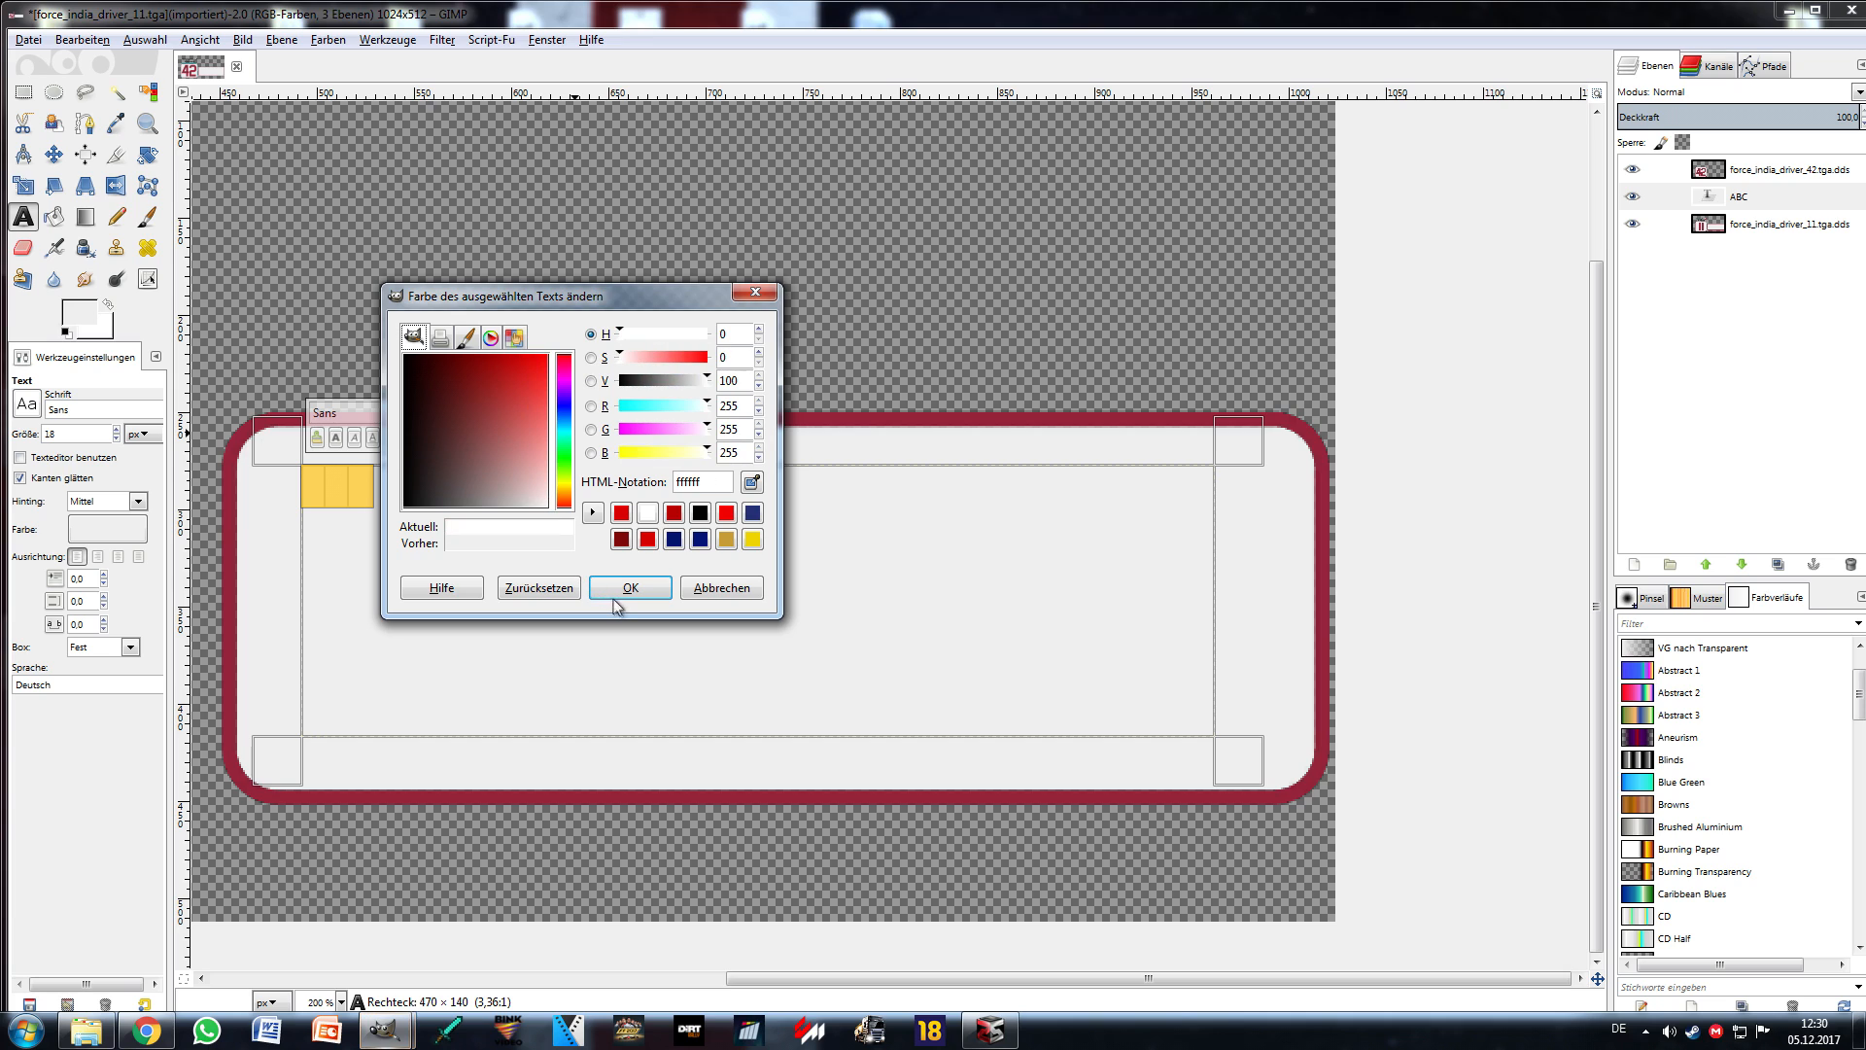
{"action": "left_click", "coordinate": [627, 588]}
{"action": "left_click", "coordinate": [573, 437]}
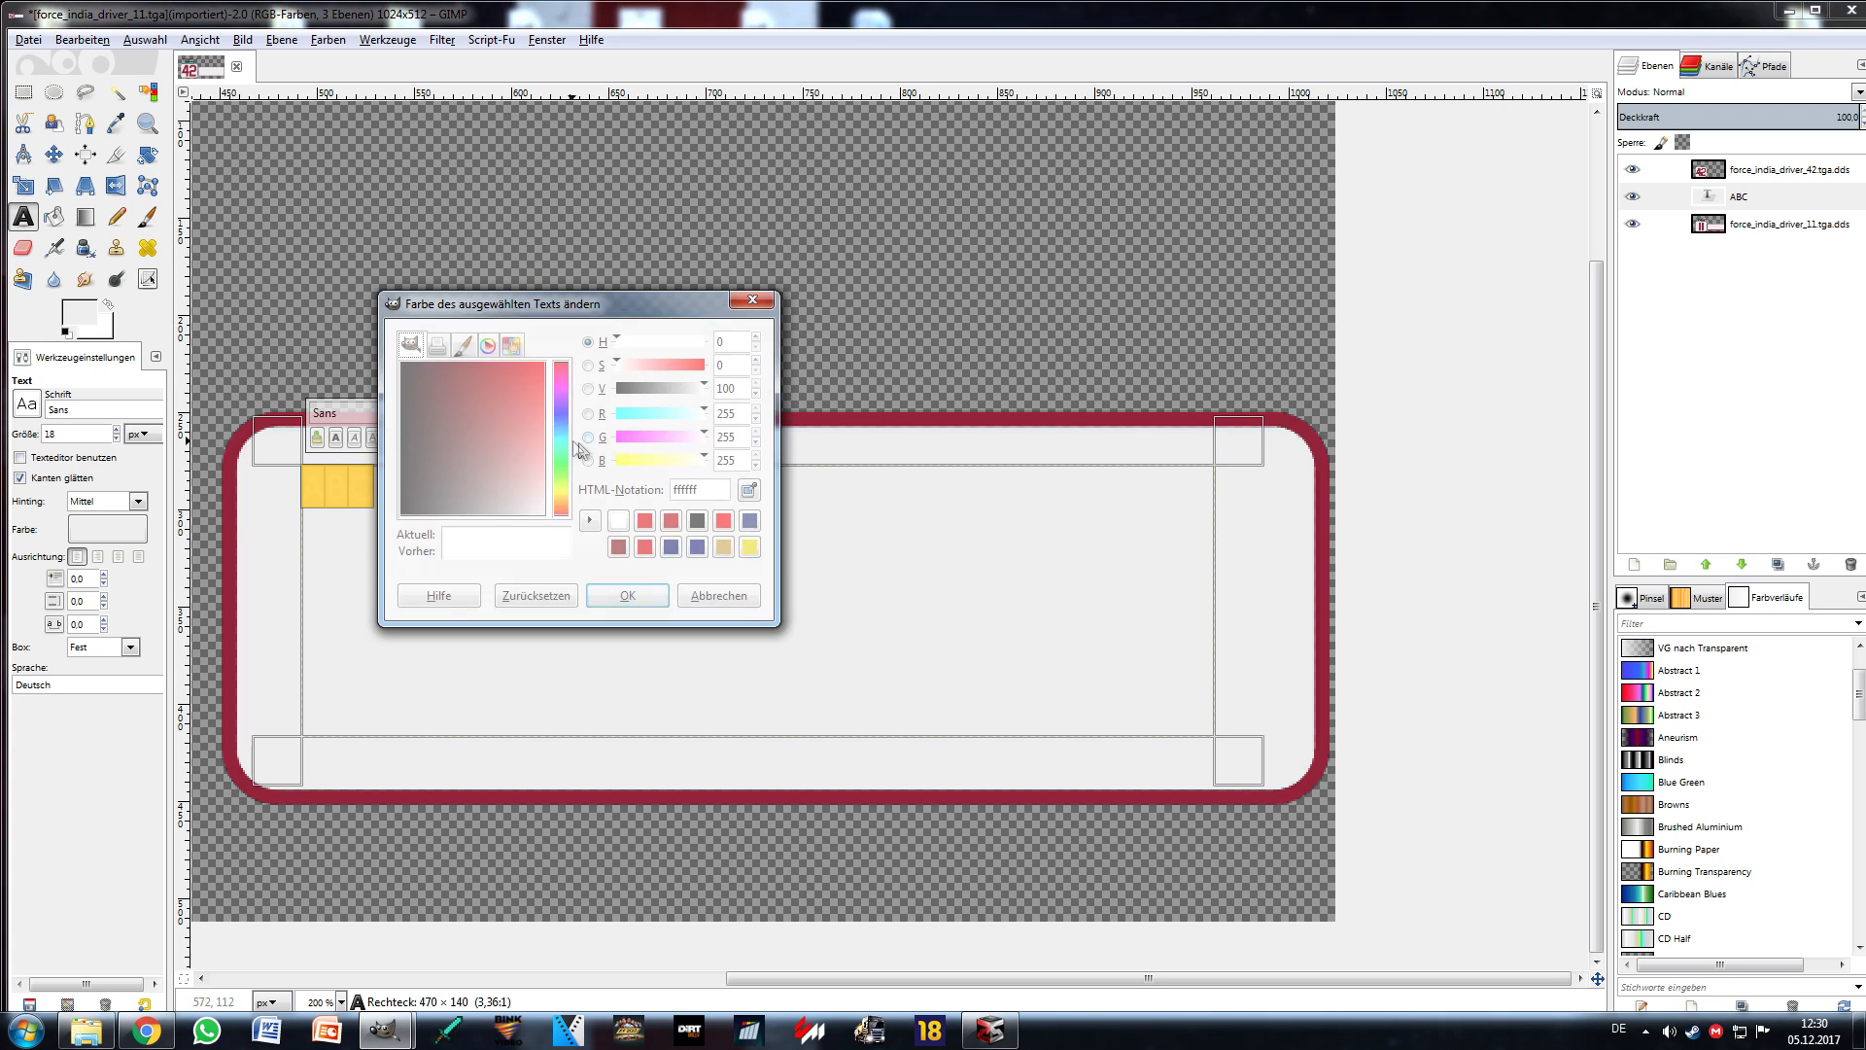
{"action": "left_click", "coordinate": [745, 494]}
{"action": "left_click", "coordinate": [236, 494]}
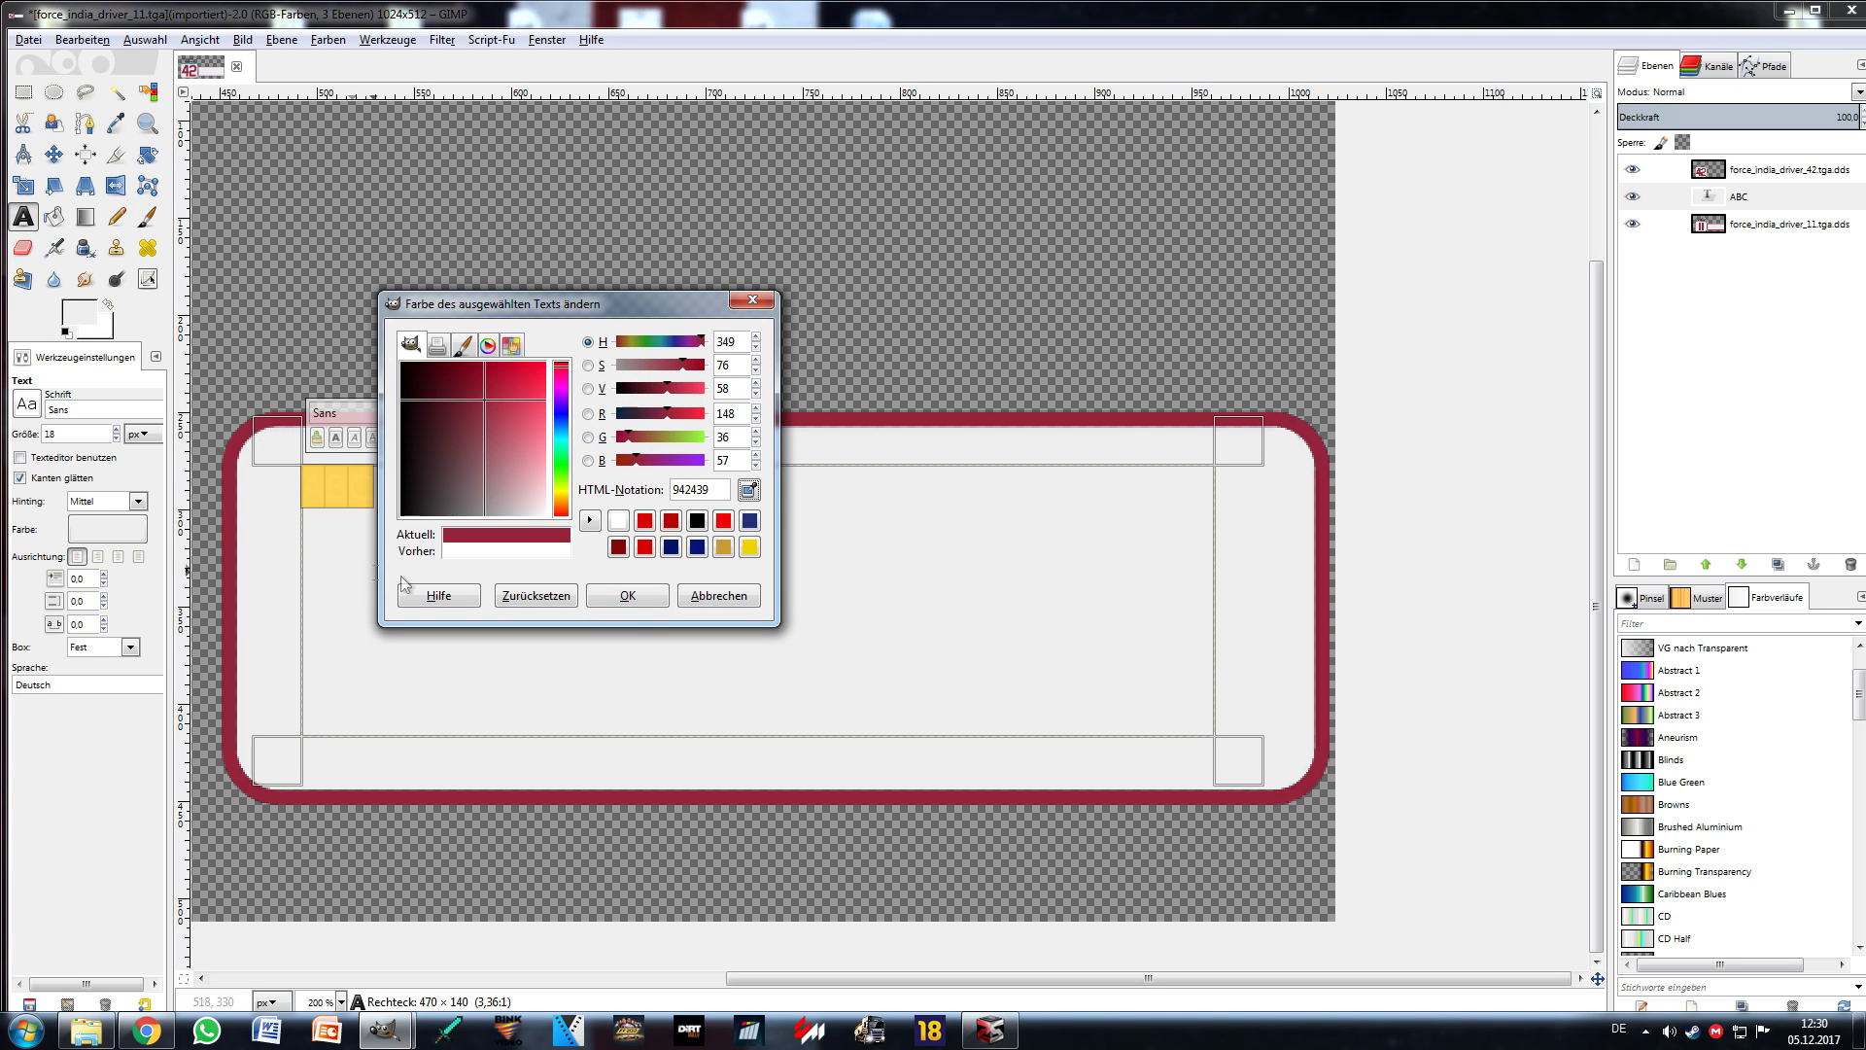
{"action": "left_click", "coordinate": [635, 603]}
{"action": "left_click", "coordinate": [334, 439]}
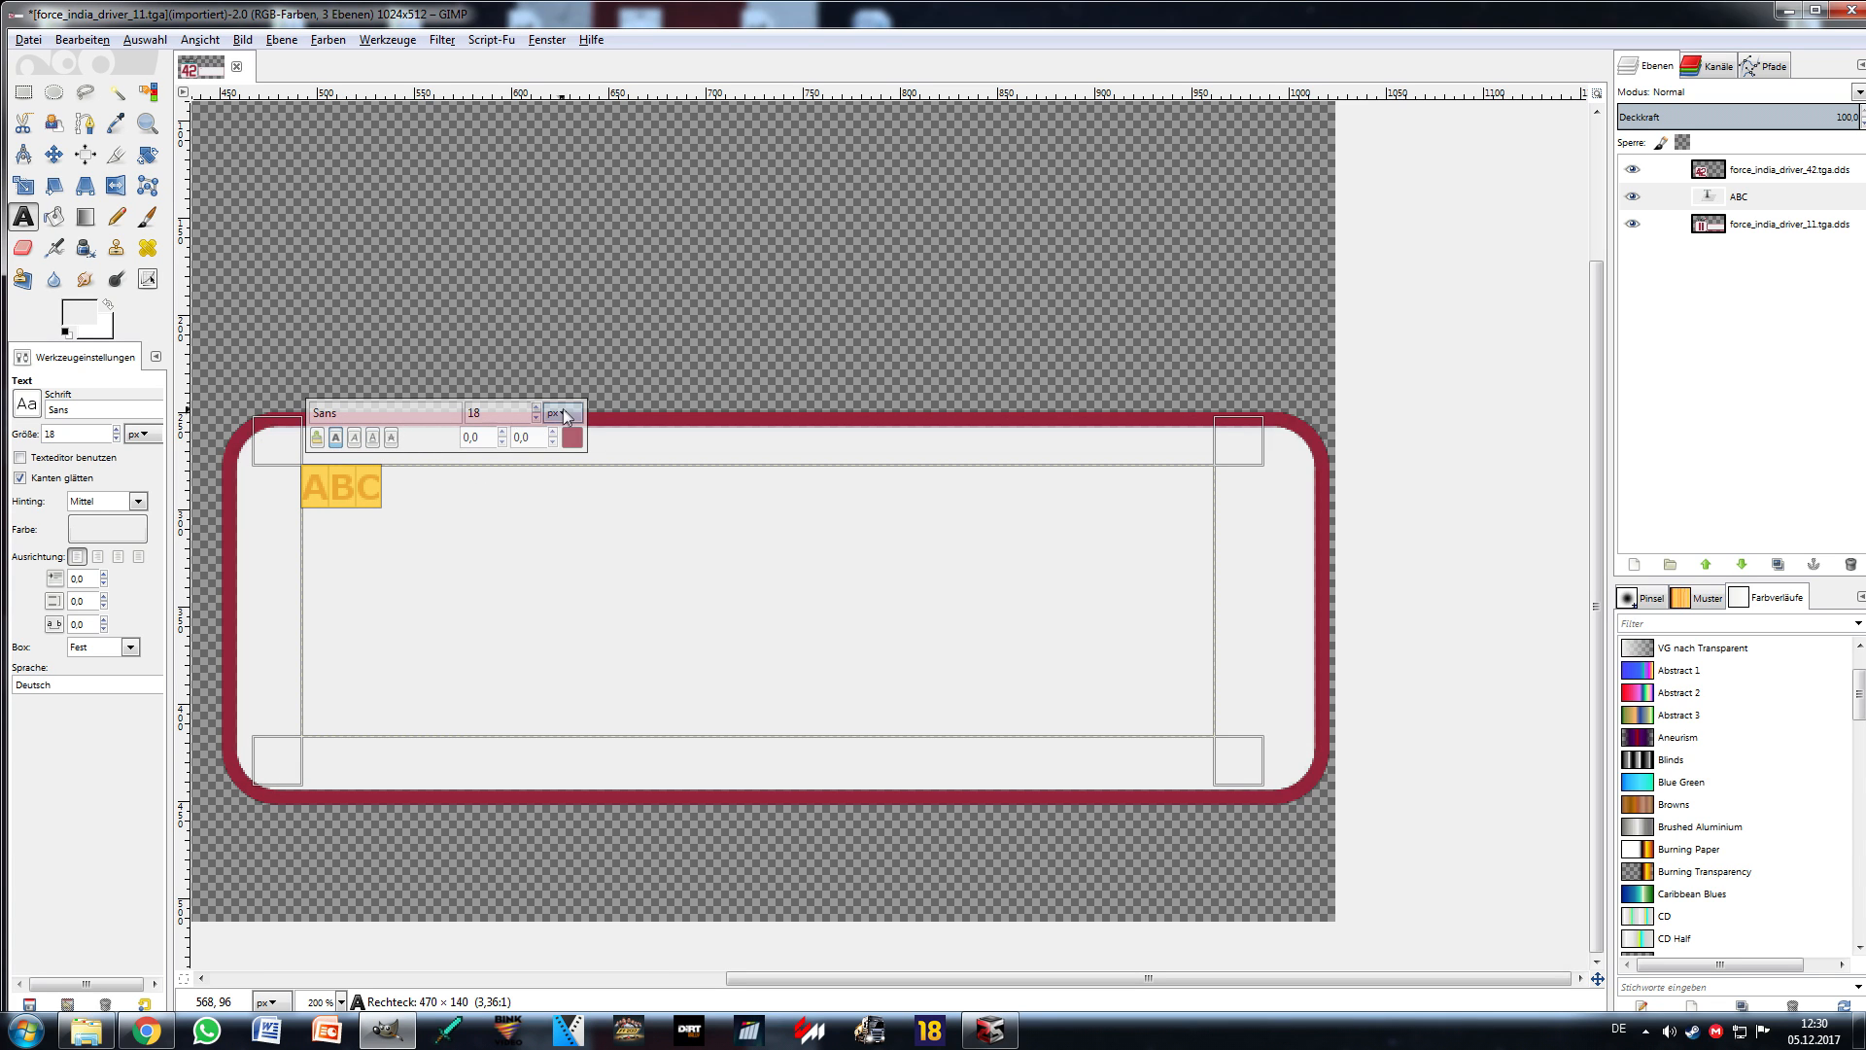
Step: Enlarge the ABC text until the three letters span most of the plate's width
{"action": "left_click", "coordinate": [537, 408]}
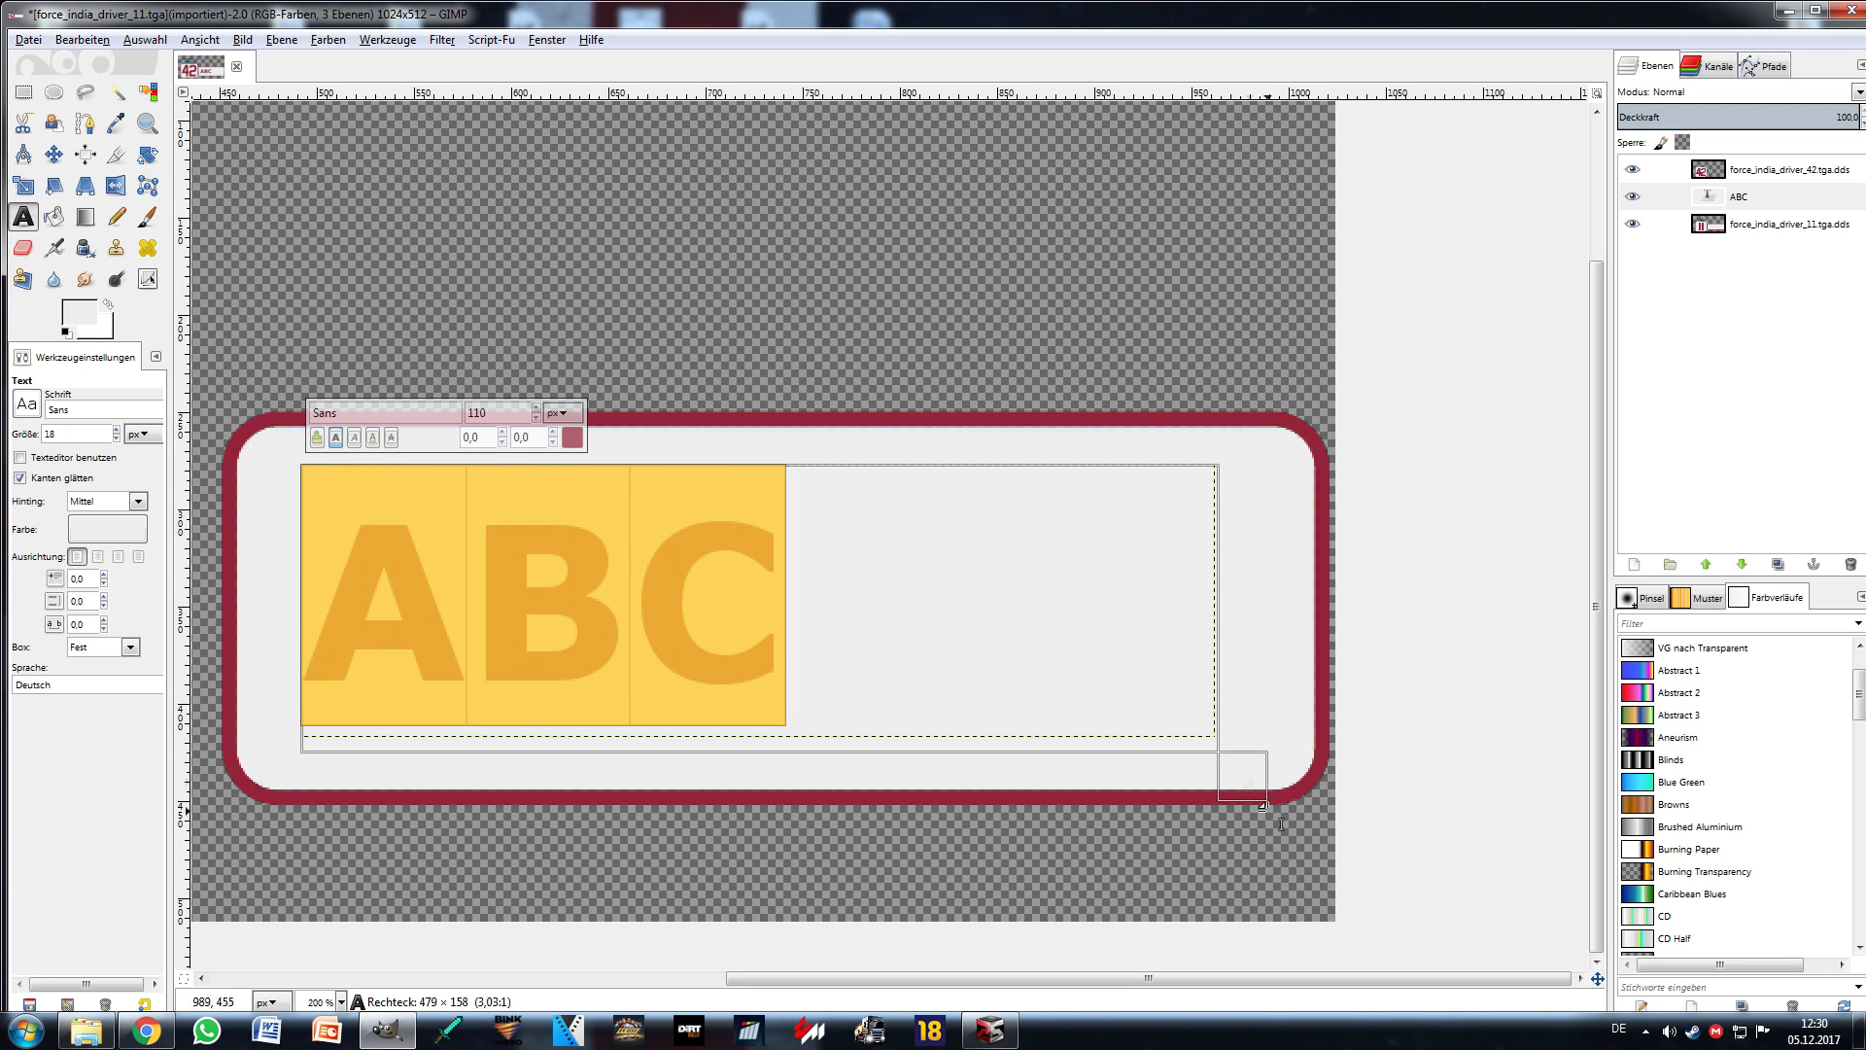
{"action": "left_click", "coordinate": [536, 408]}
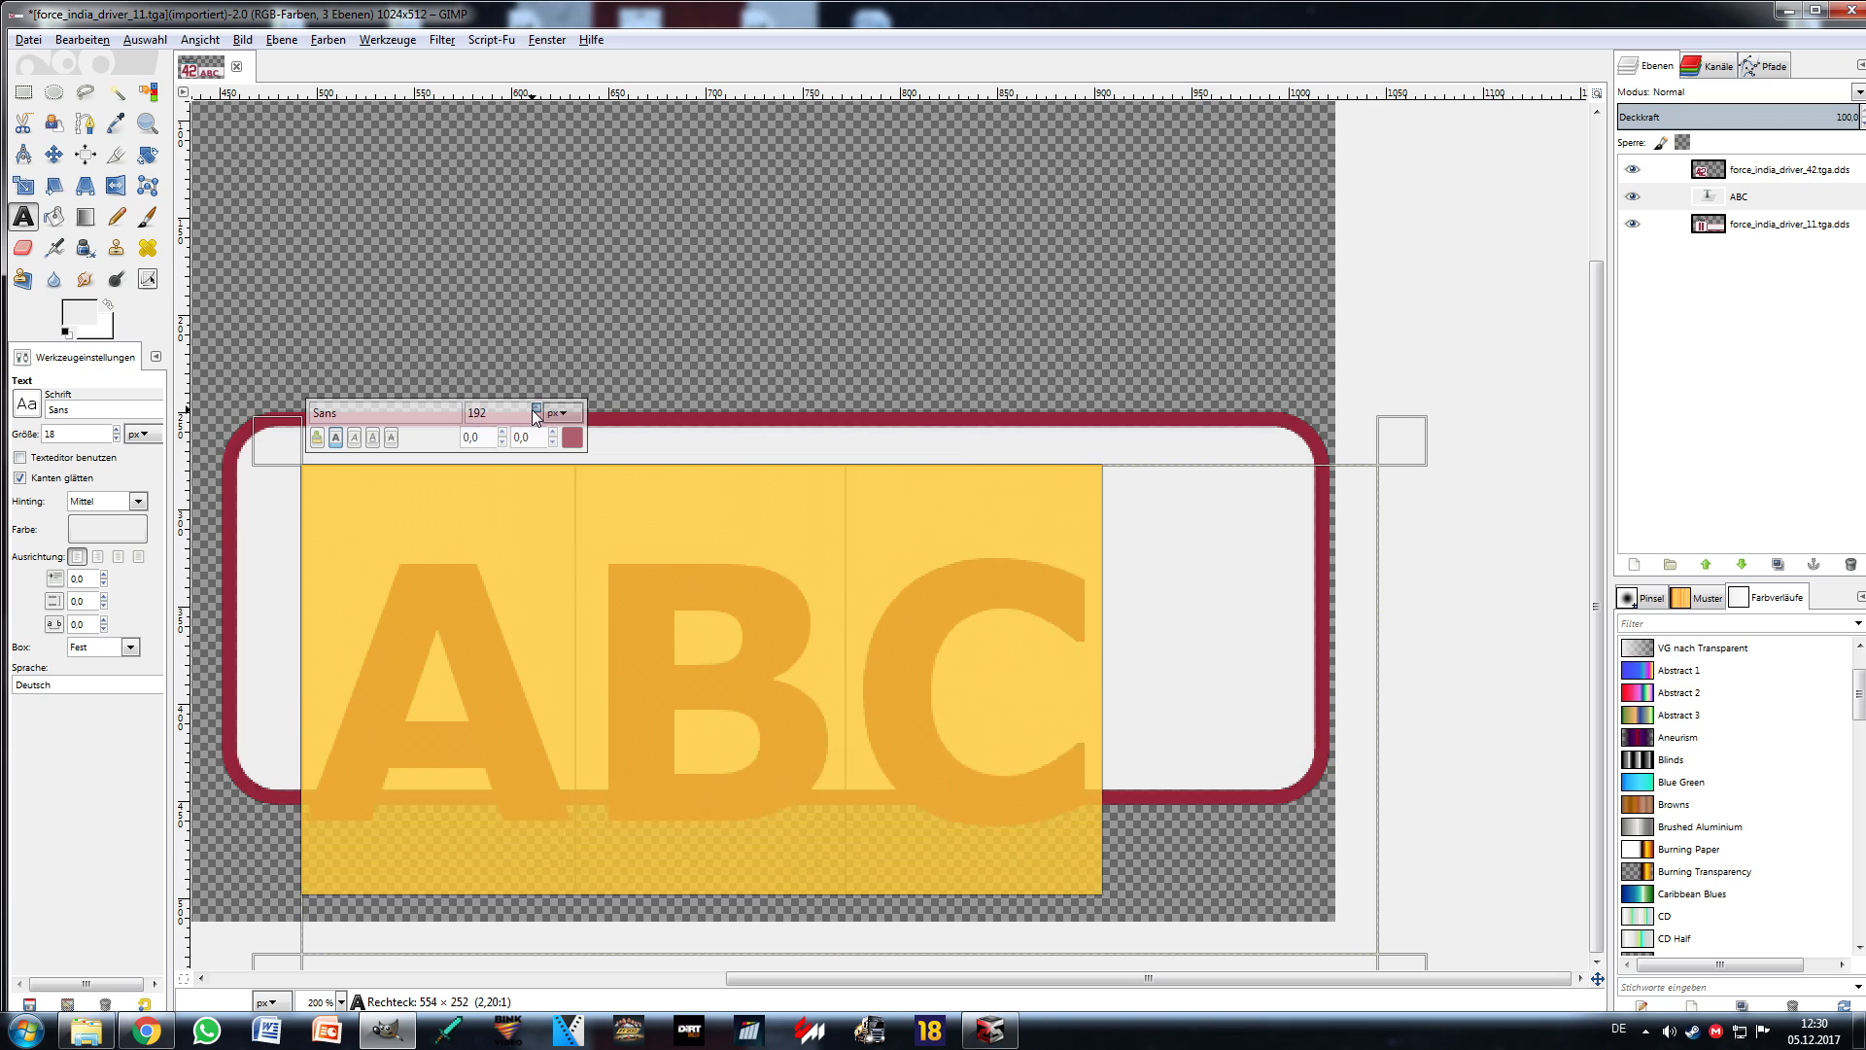
{"action": "left_click", "coordinate": [535, 417]}
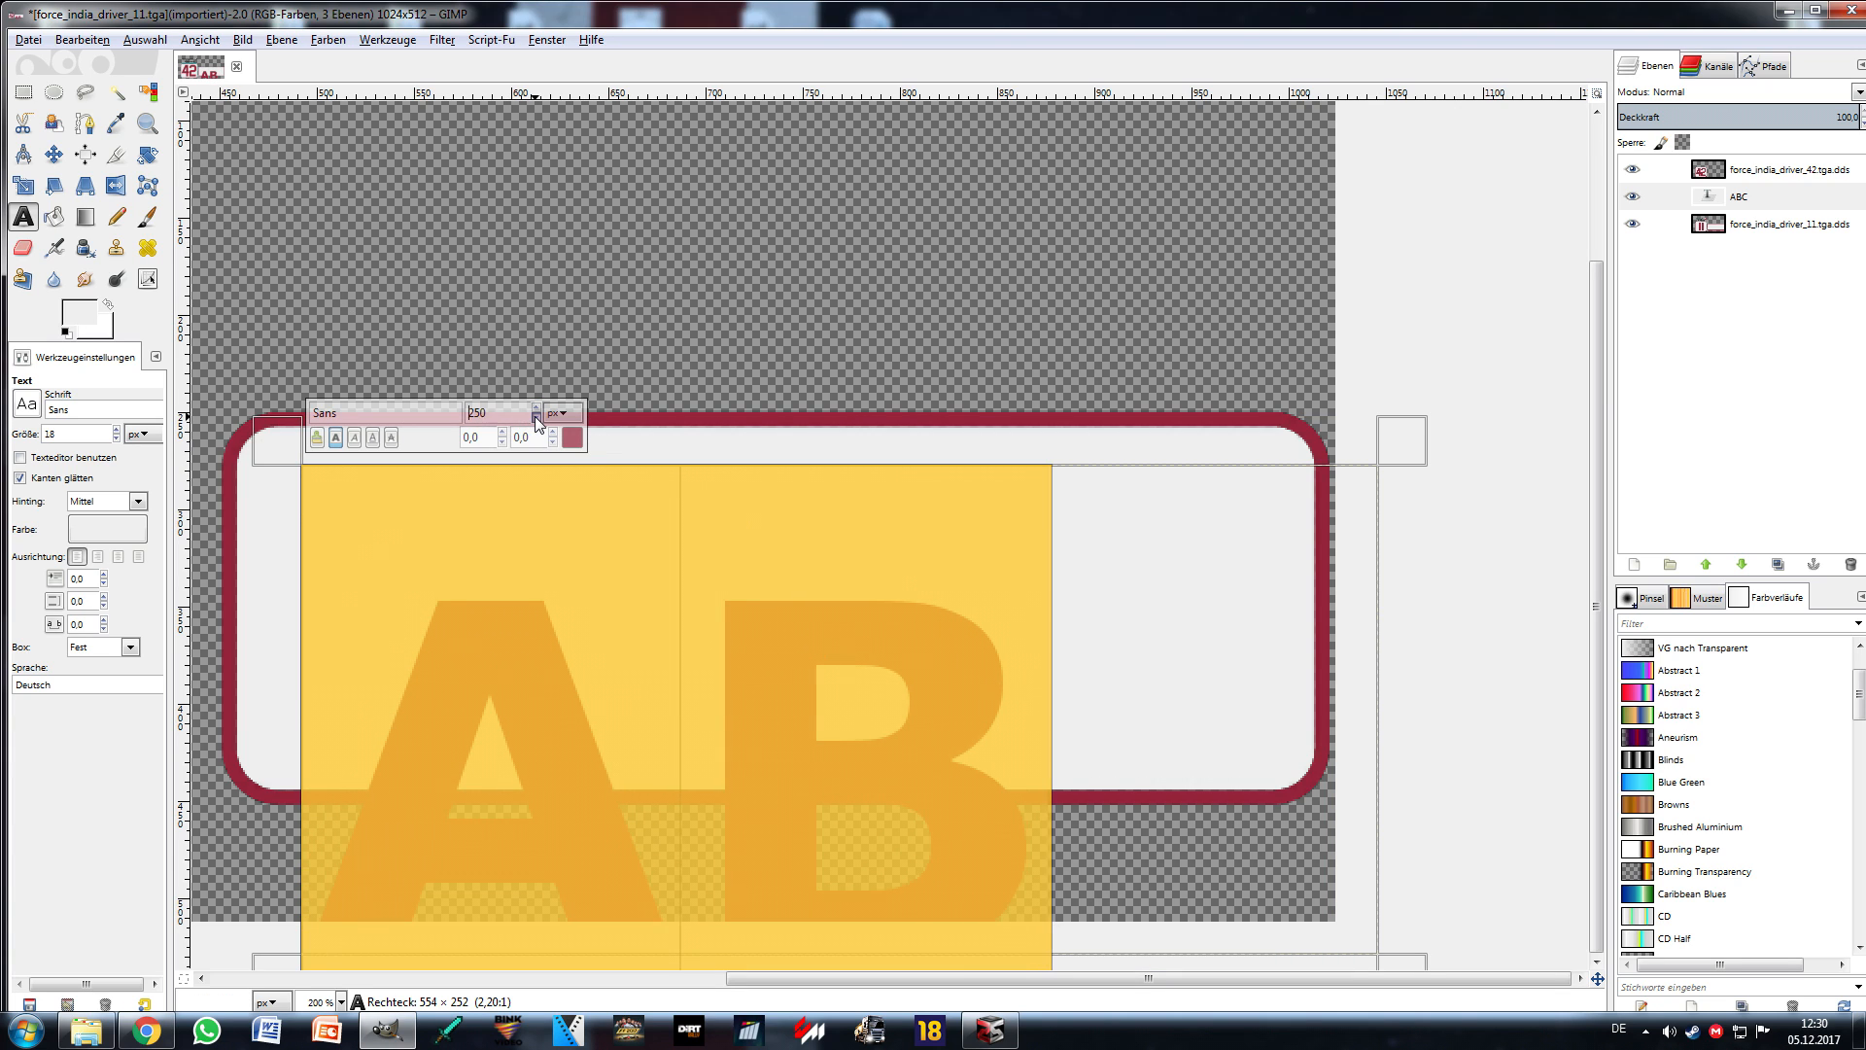
Step: Autocrop the ABC text layer to its letters and move it to the middle of the plate
{"action": "left_click", "coordinate": [281, 39]}
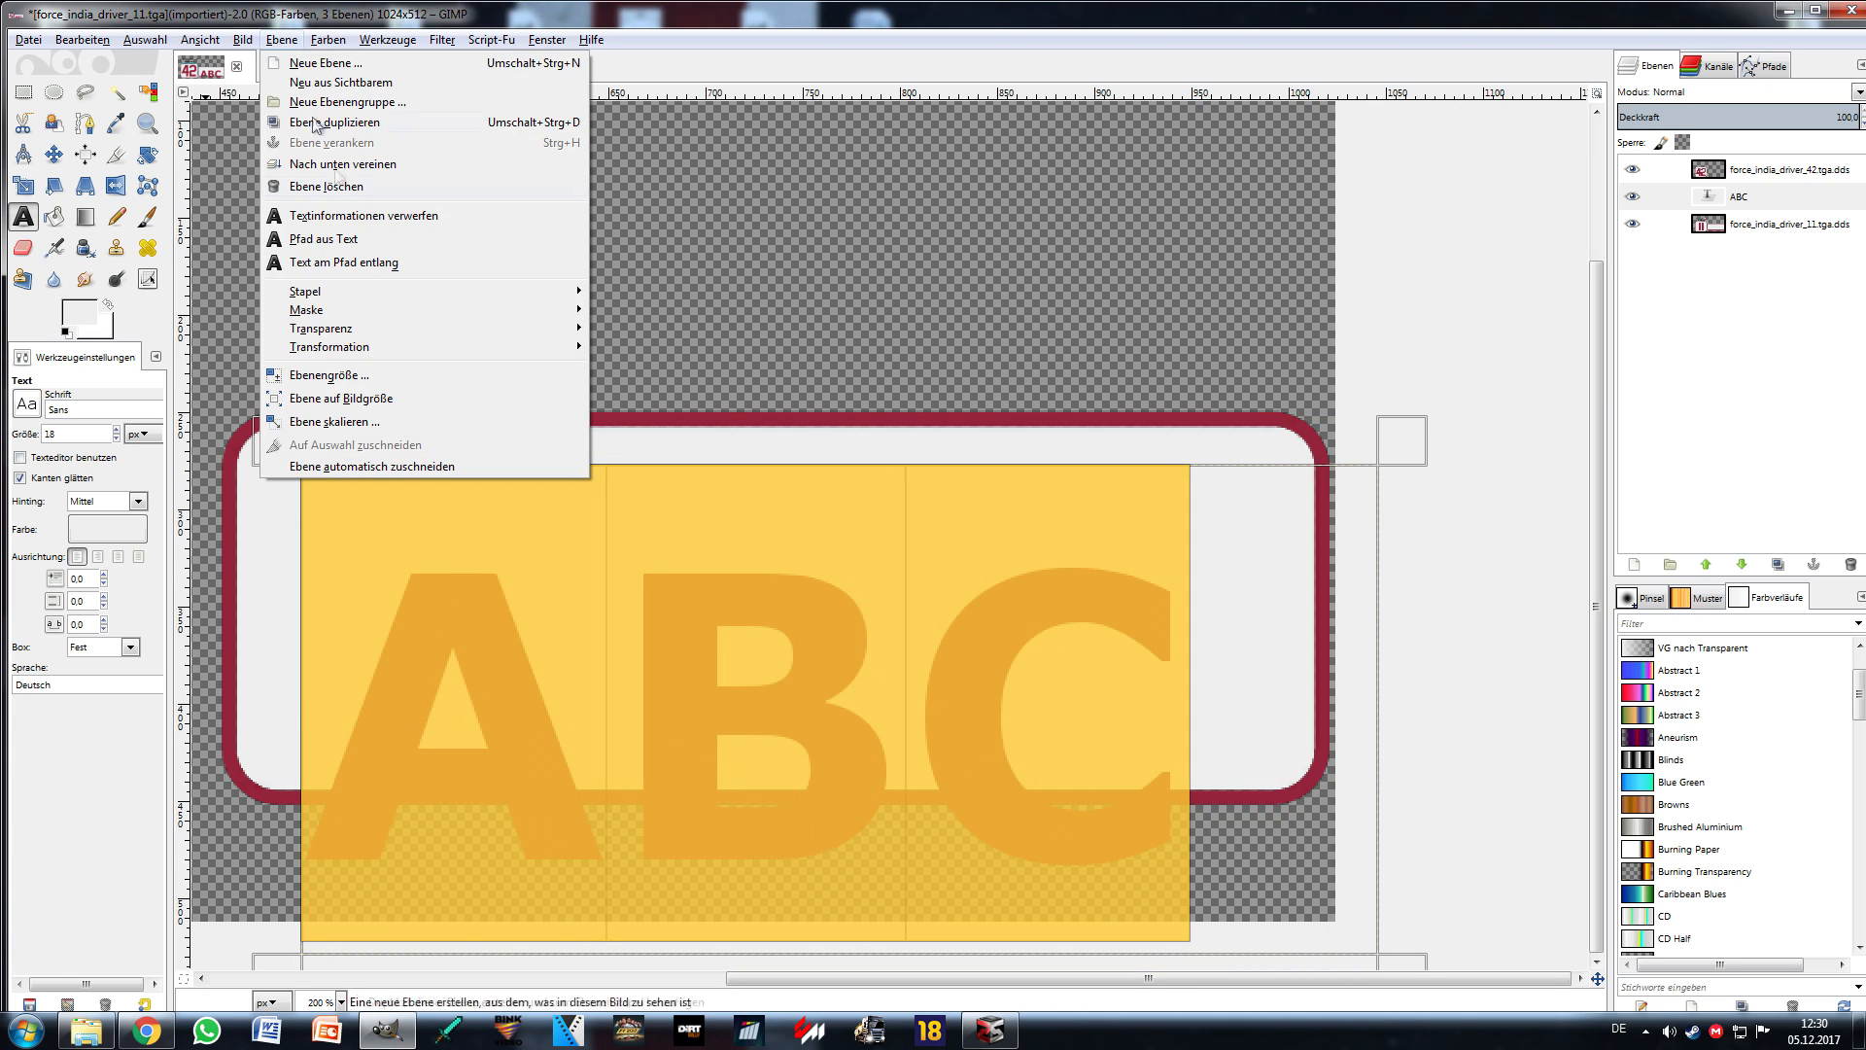
{"action": "left_click", "coordinate": [389, 466]}
{"action": "key", "text": "m"}
{"action": "left_click_drag", "start_coordinate": [425, 620], "coordinate": [466, 501]}
{"action": "scroll", "coordinate": [467, 502], "scroll_direction": "down", "scroll_amount": 3}
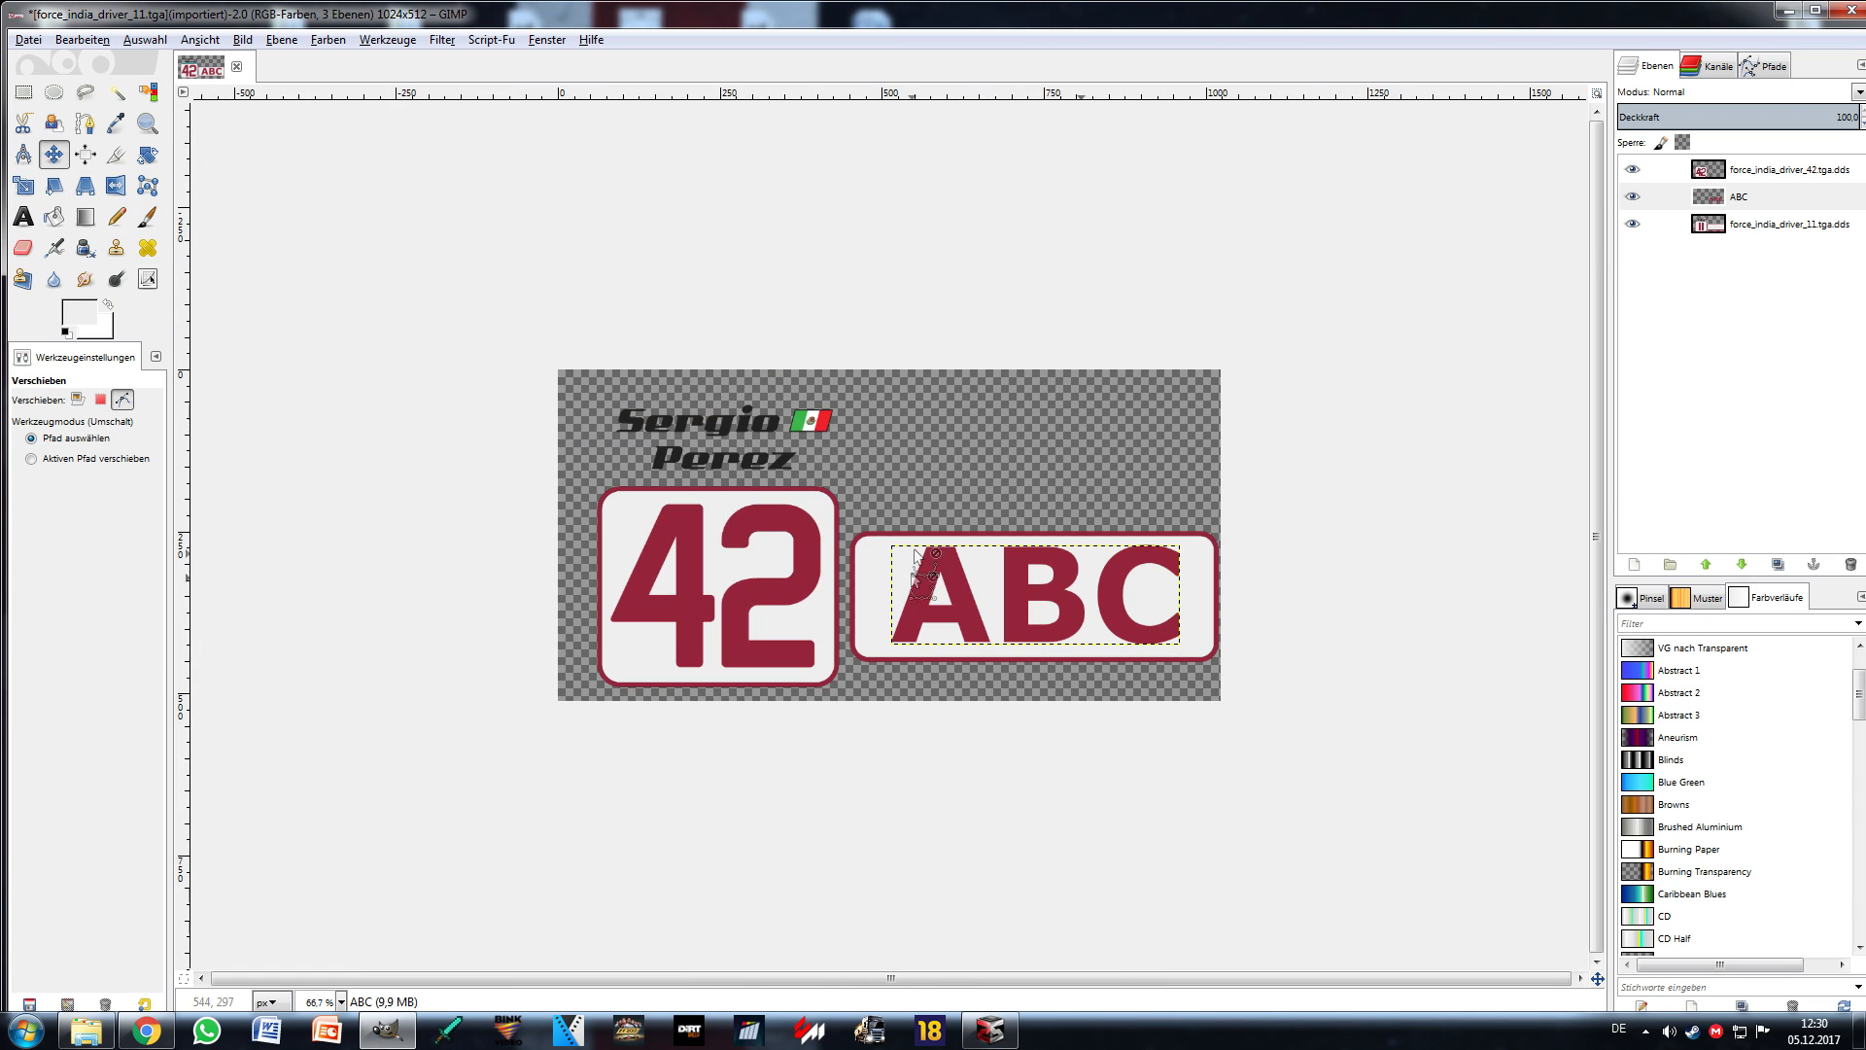
{"action": "scroll", "coordinate": [1199, 661], "scroll_direction": "up", "scroll_amount": 4}
{"action": "scroll", "coordinate": [1294, 649], "scroll_direction": "down", "scroll_amount": 1}
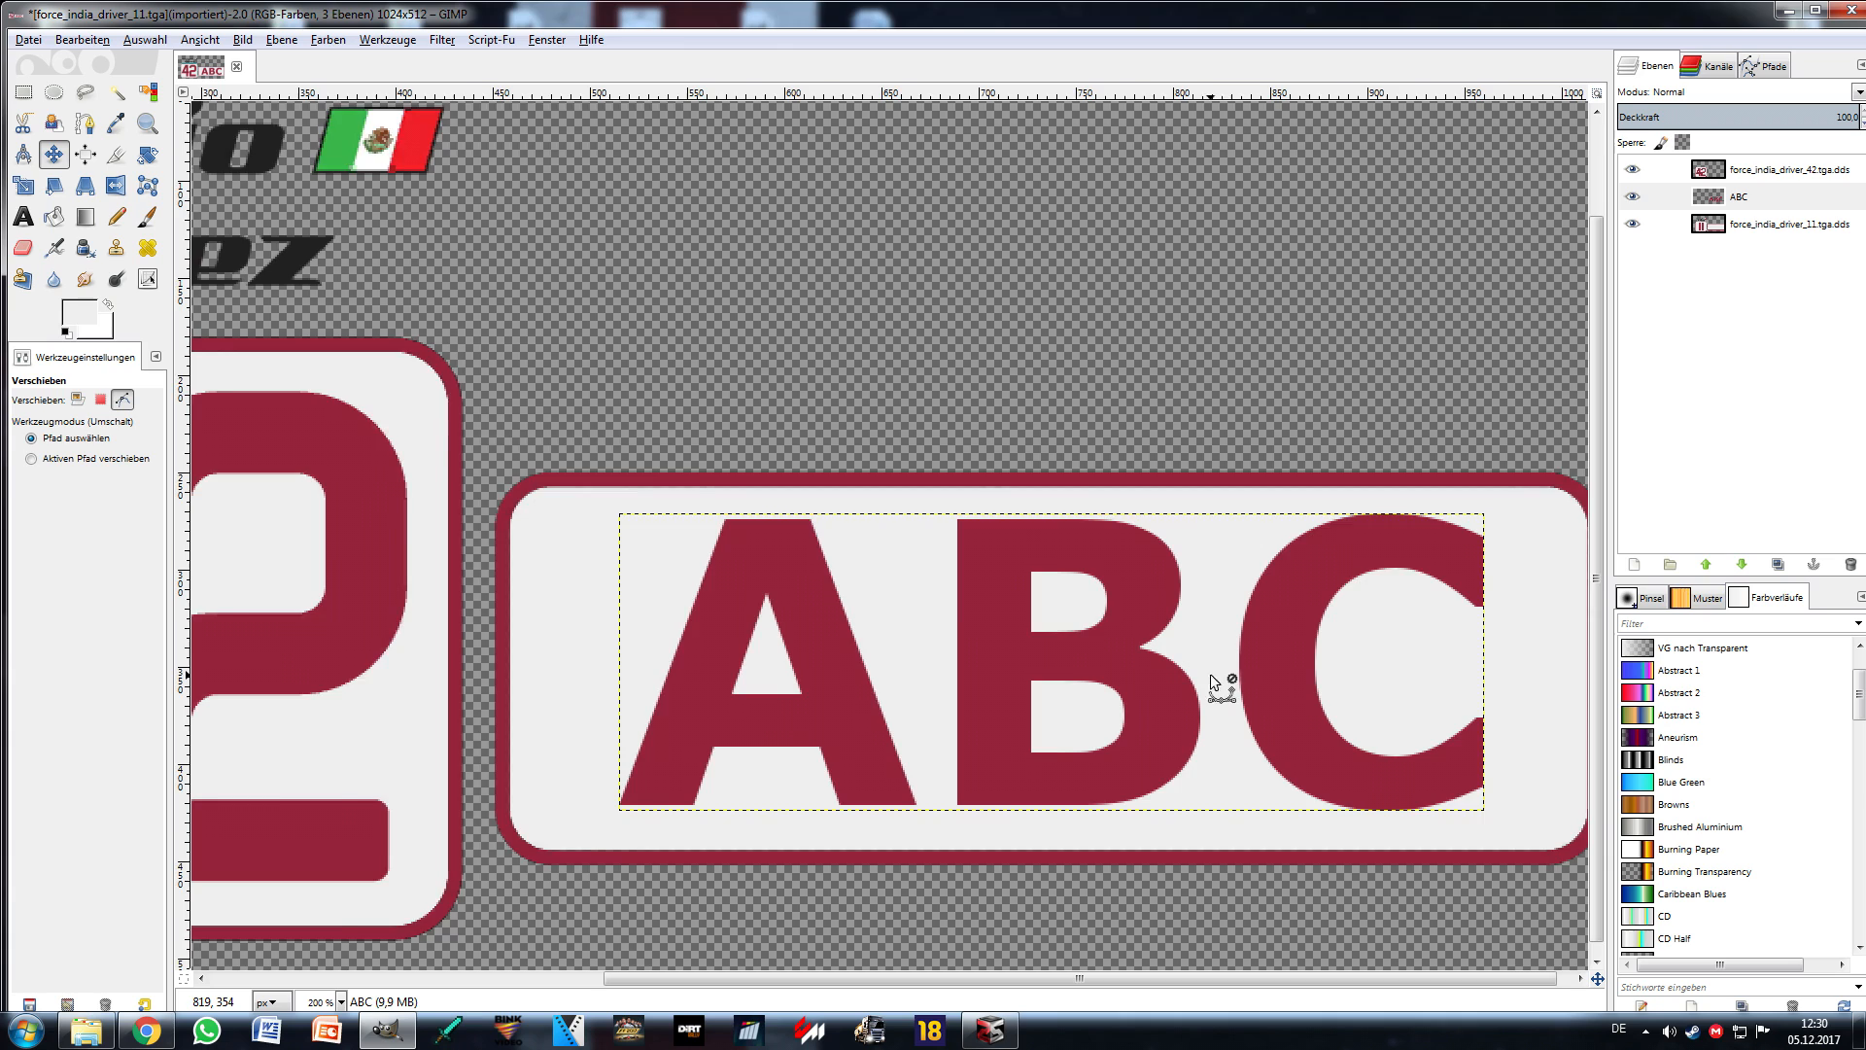
{"action": "scroll", "coordinate": [1211, 674], "scroll_direction": "down", "scroll_amount": 1}
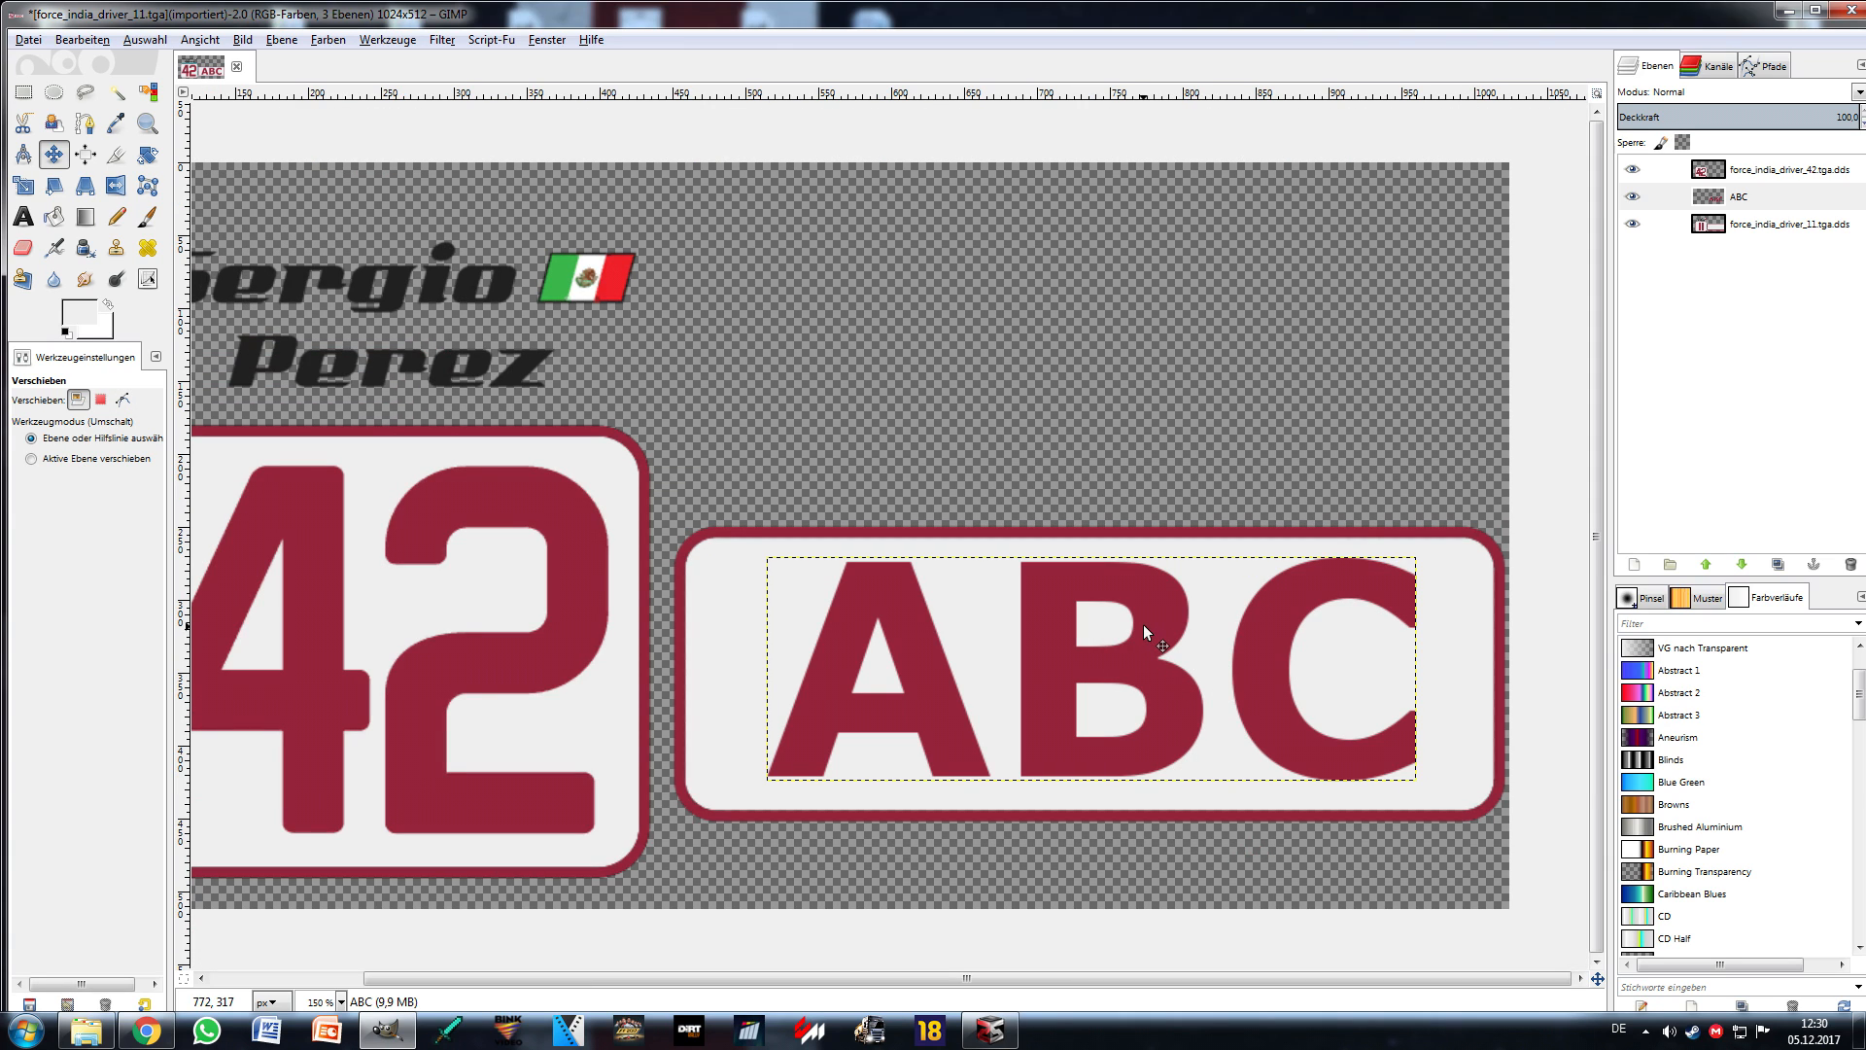
Step: Draw a text box about 361 × 114 px over the driver's name above the number 42 plate
{"action": "left_click", "coordinate": [1785, 204]}
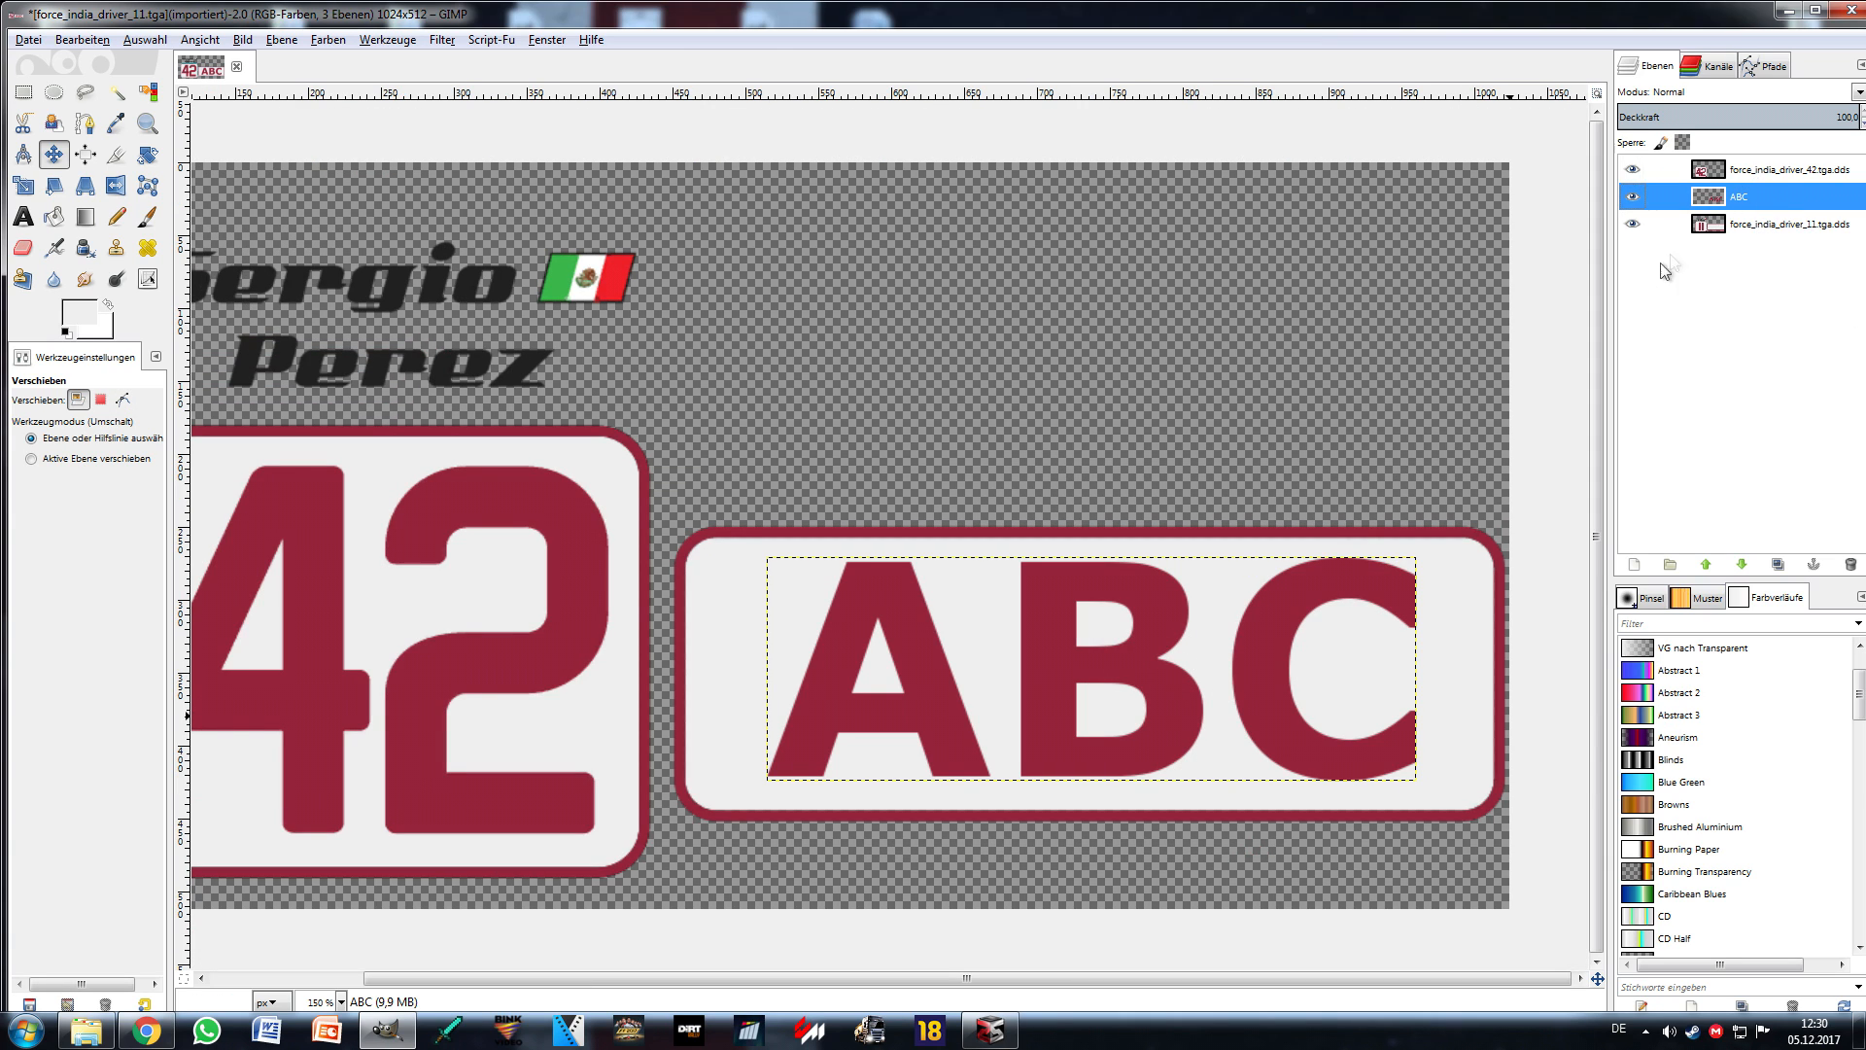
{"action": "left_click_drag", "start_coordinate": [1157, 315], "coordinate": [1390, 357]}
{"action": "scroll", "coordinate": [733, 288], "scroll_direction": "up", "scroll_amount": 1, "text": "ctrl"}
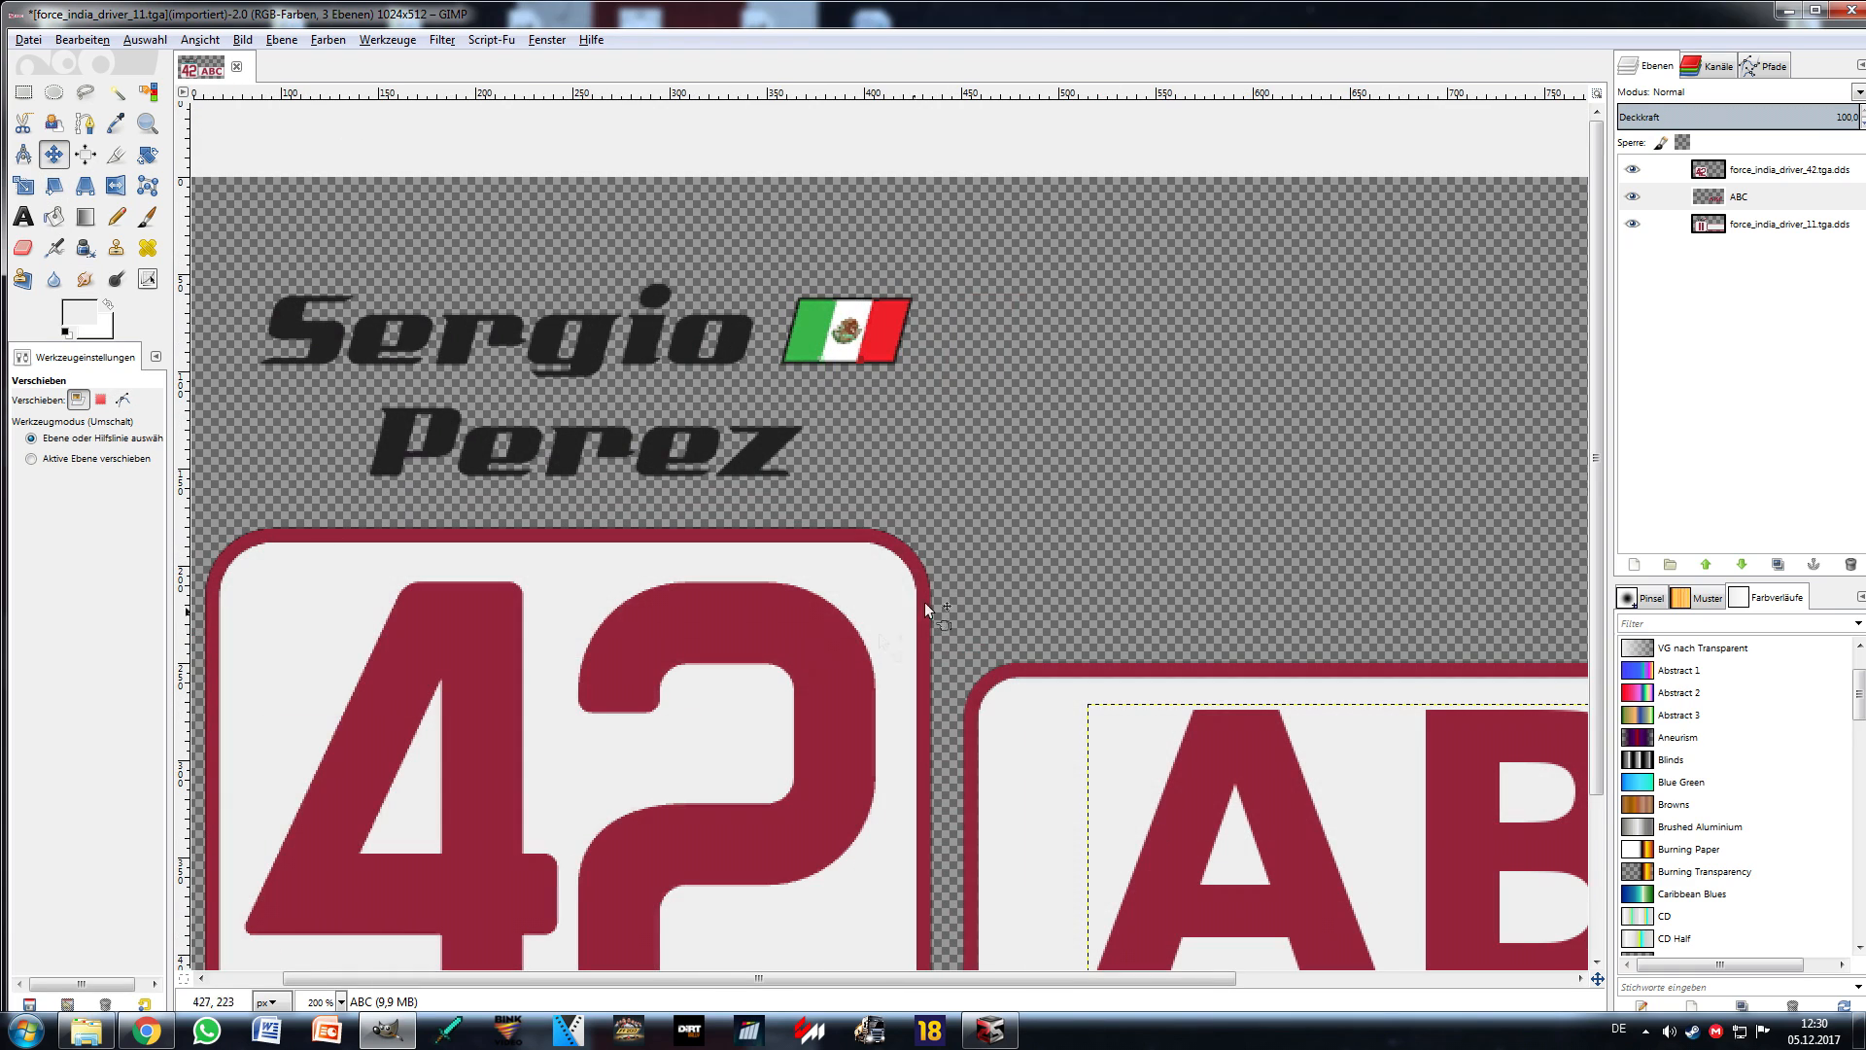
{"action": "left_click_drag", "start_coordinate": [544, 387], "coordinate": [690, 453]}
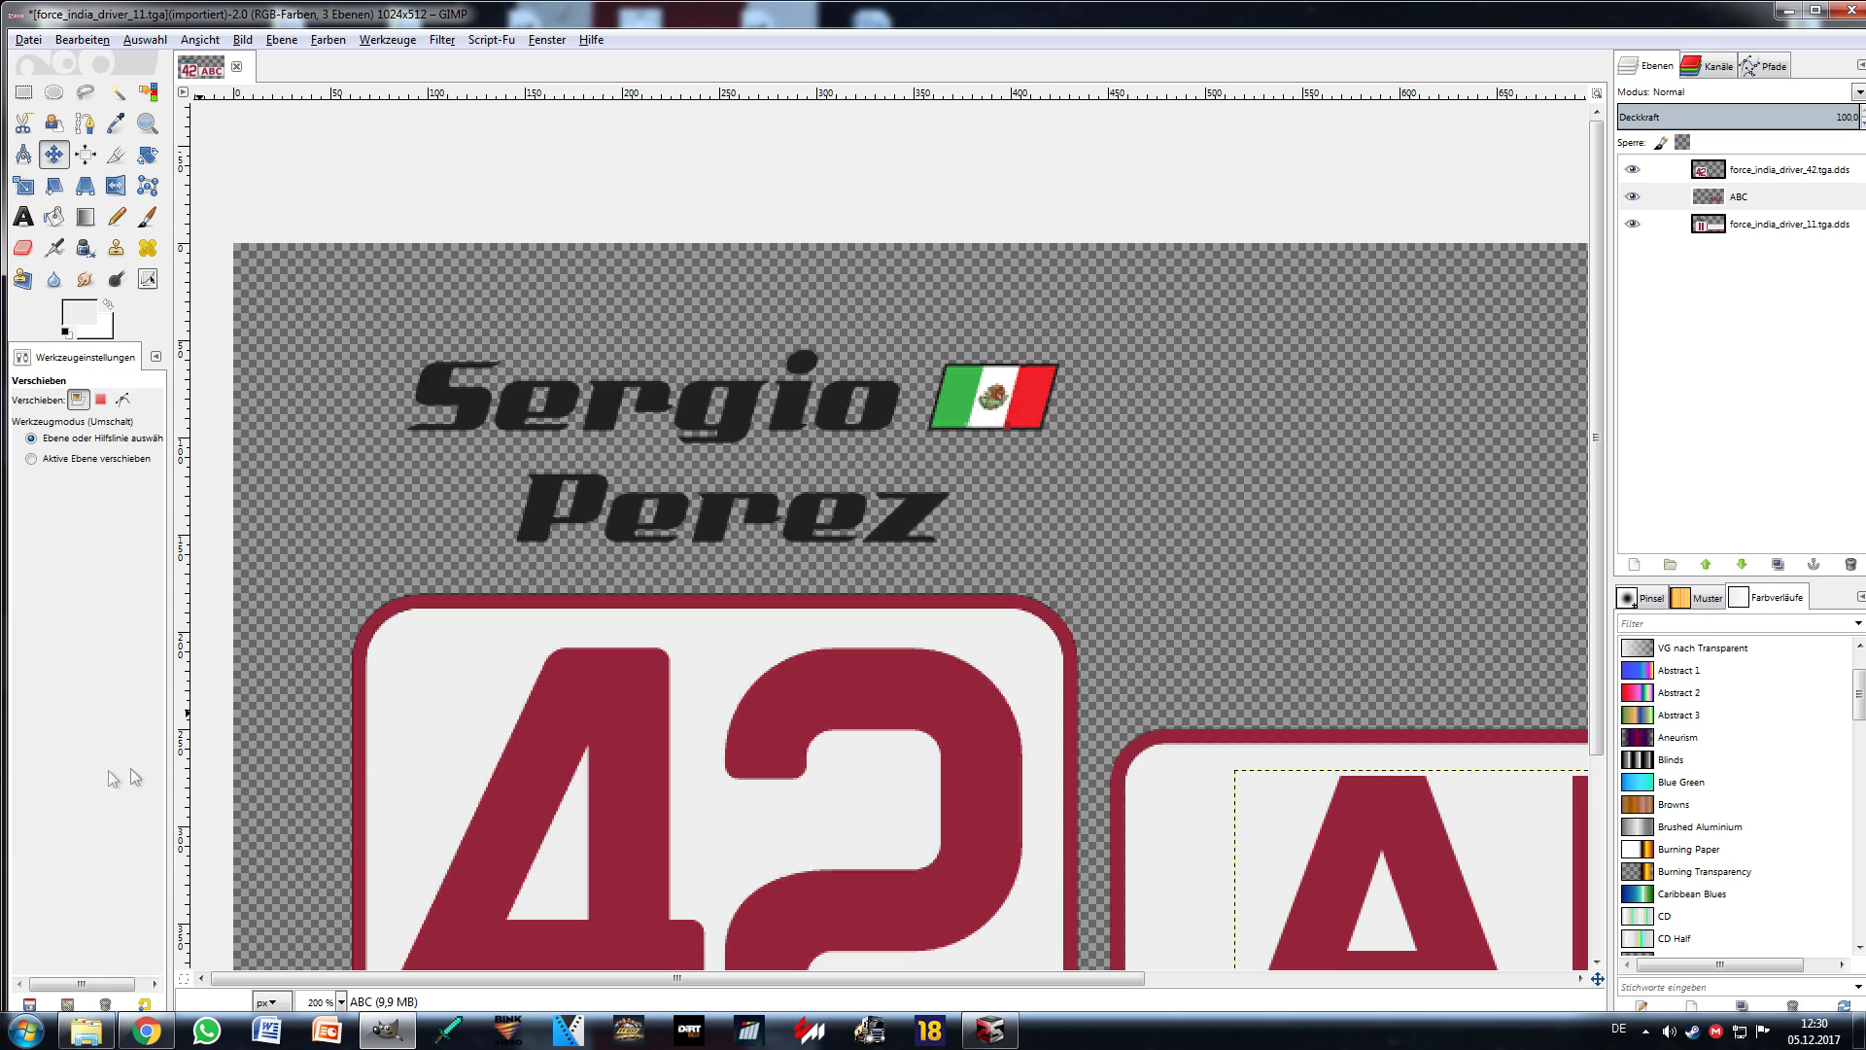
{"action": "key", "text": "t"}
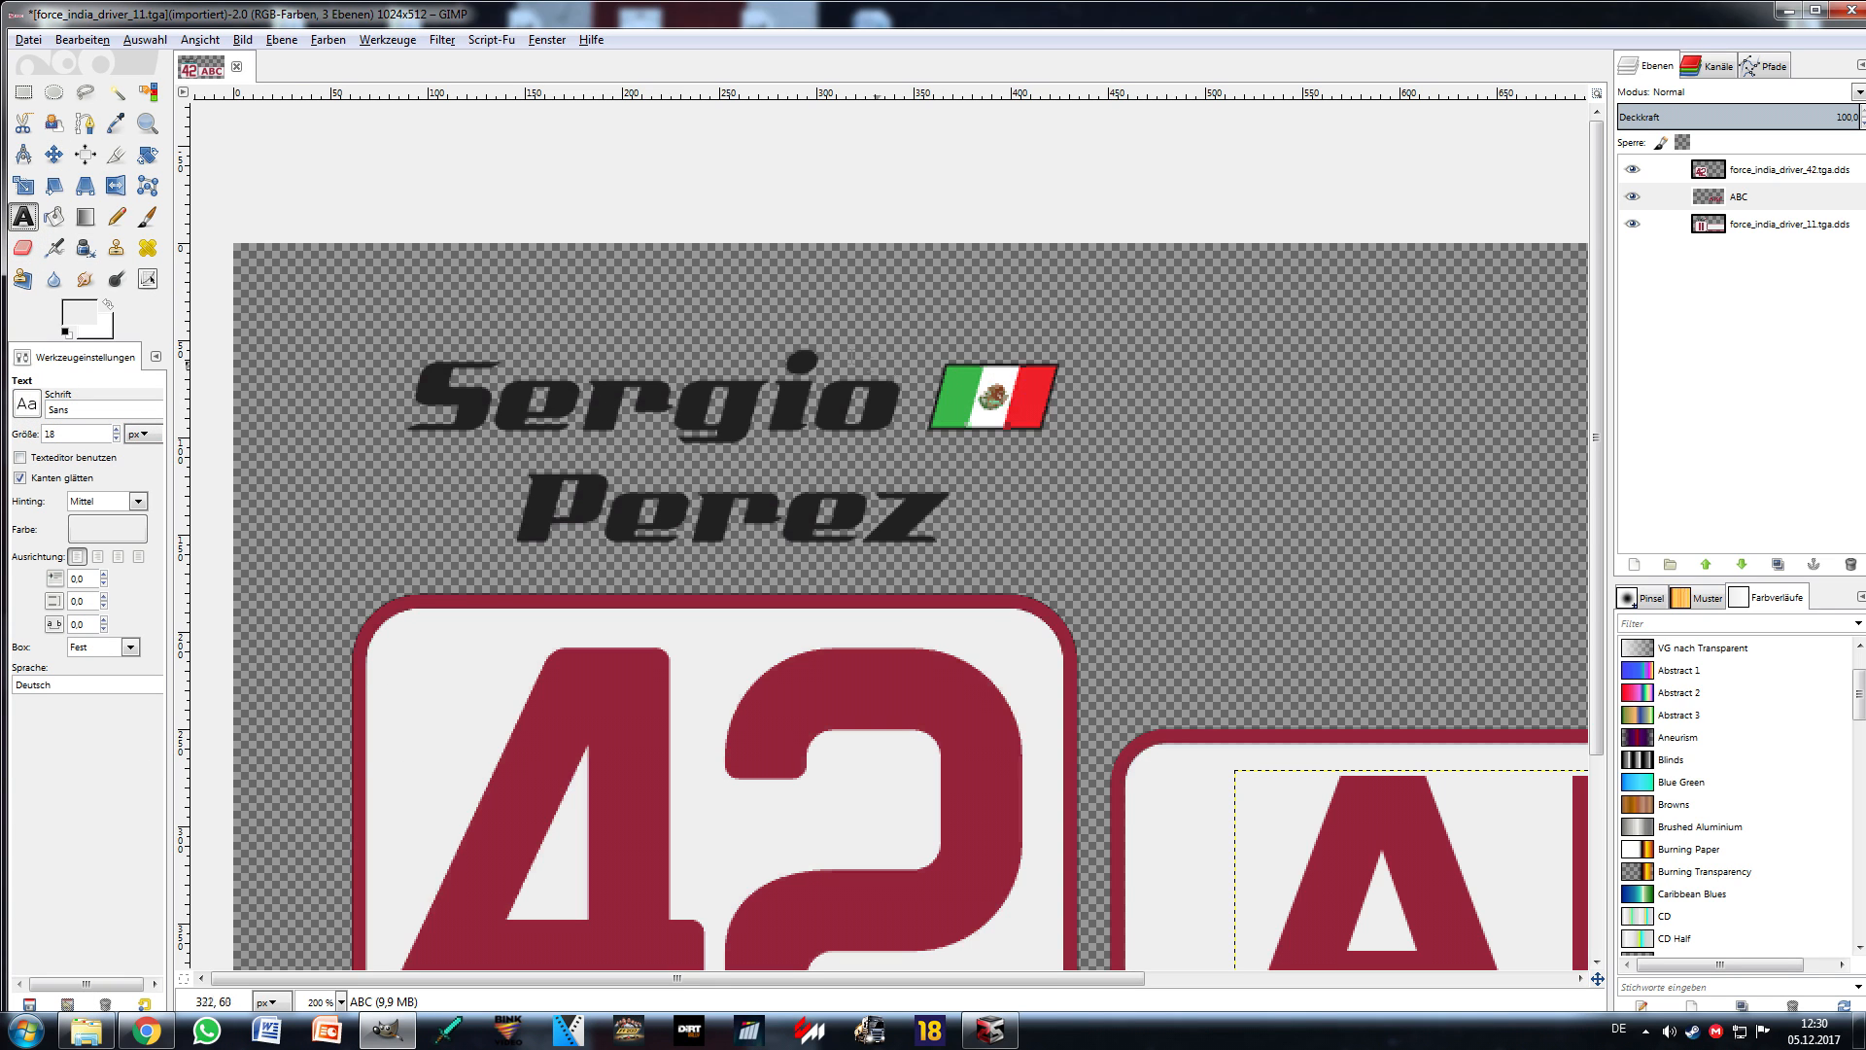
{"action": "left_click_drag", "start_coordinate": [493, 298], "coordinate": [1193, 520]}
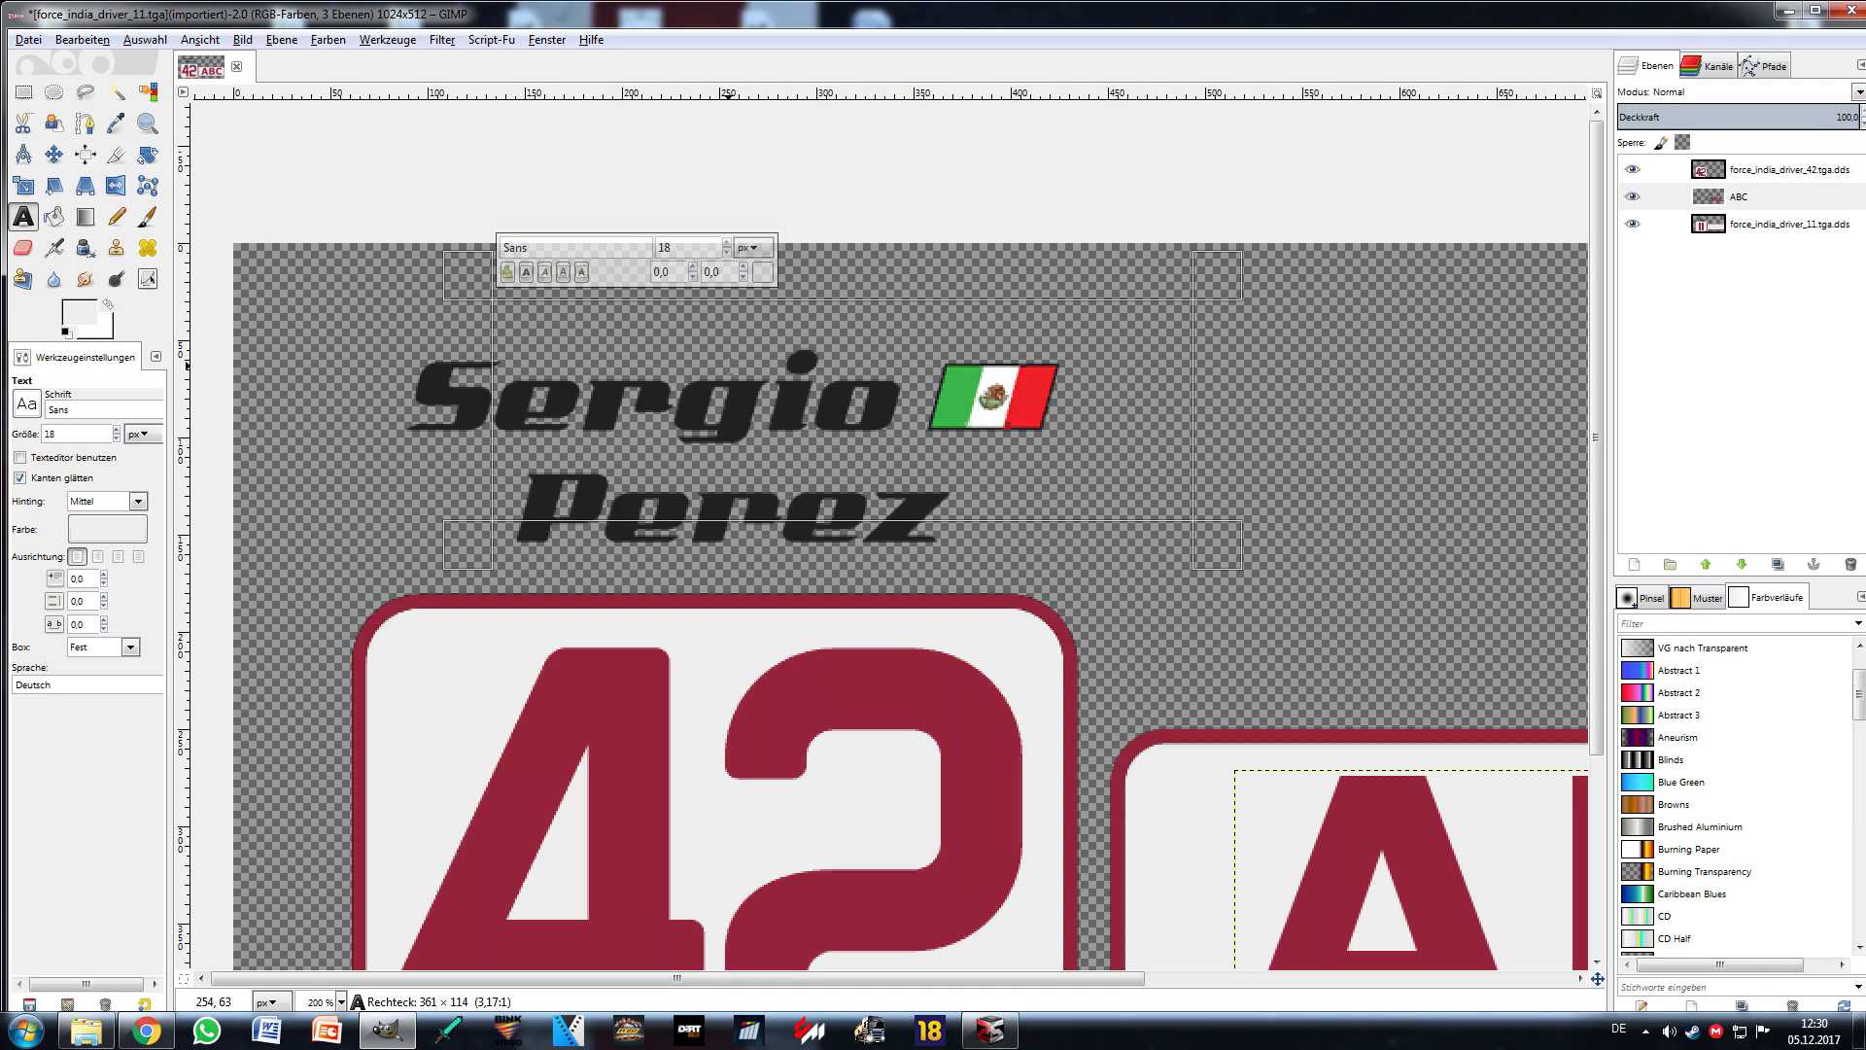
{"action": "type", "text": "ABC XYZ"}
{"action": "key", "text": "ctrl+a"}
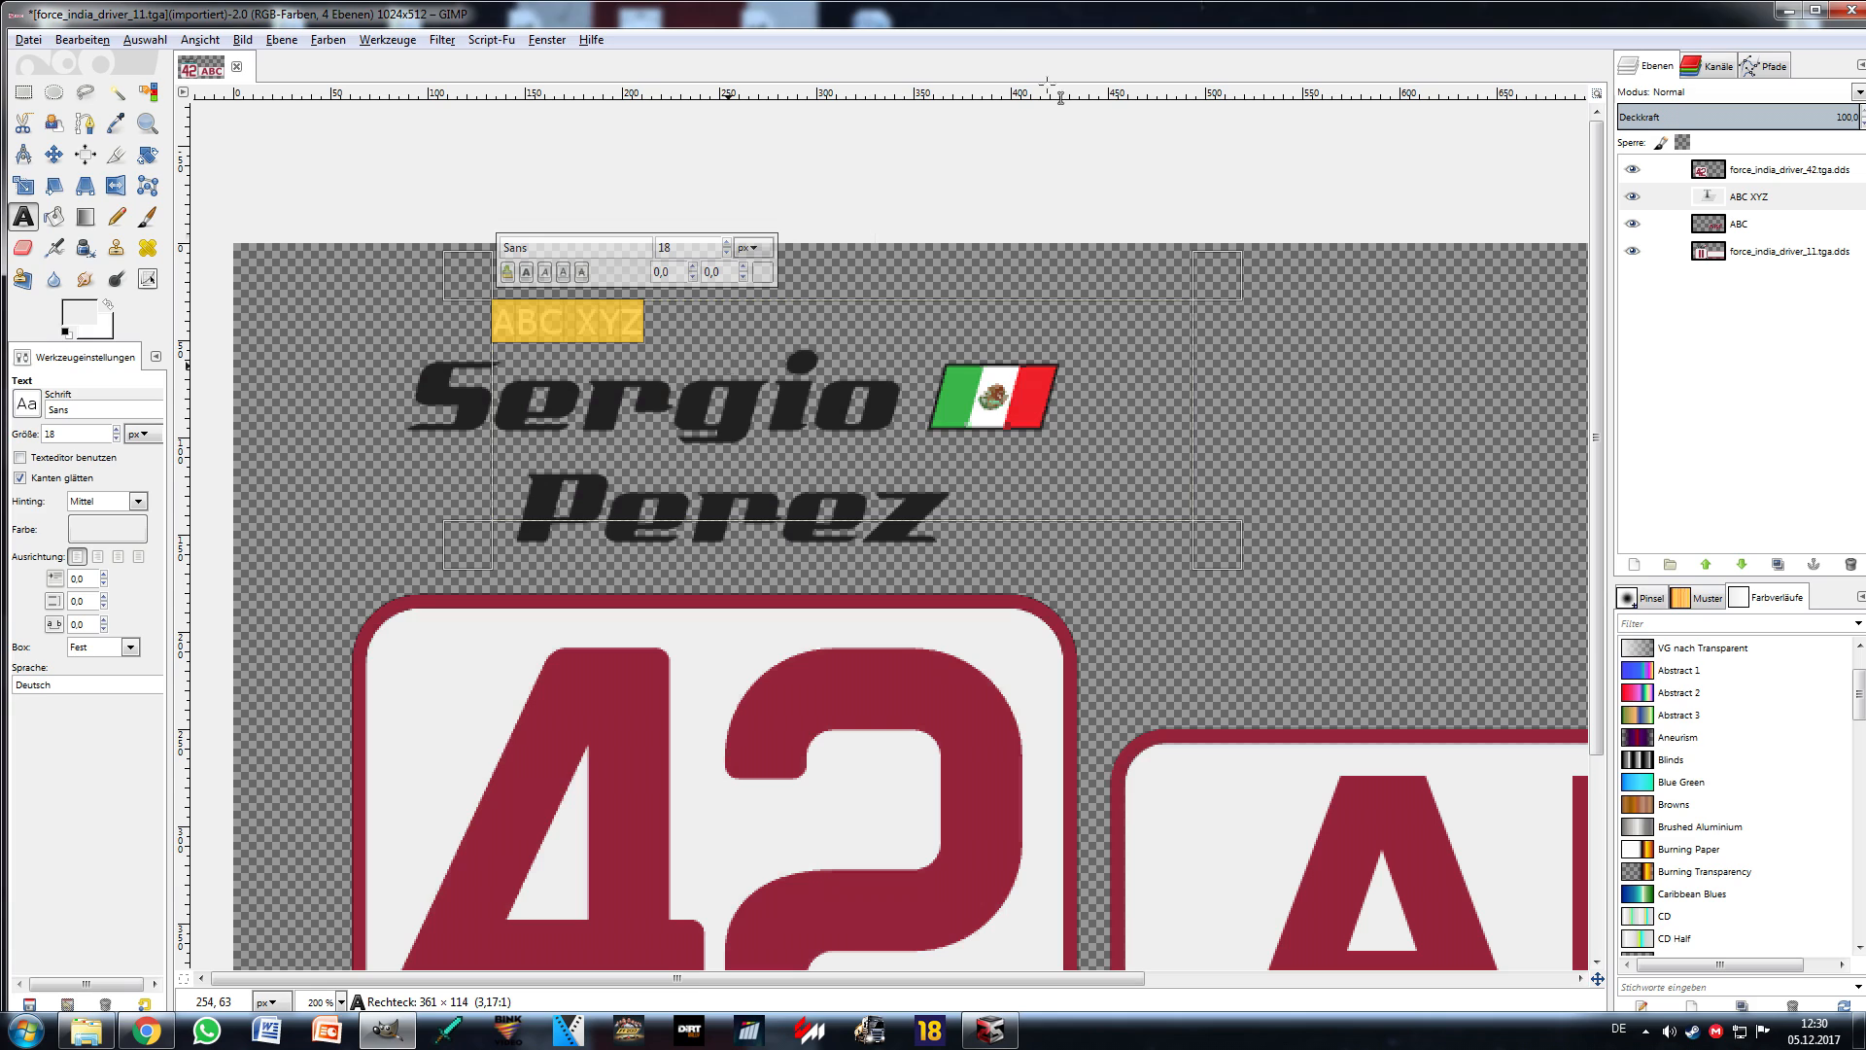
{"action": "left_click", "coordinate": [565, 321]}
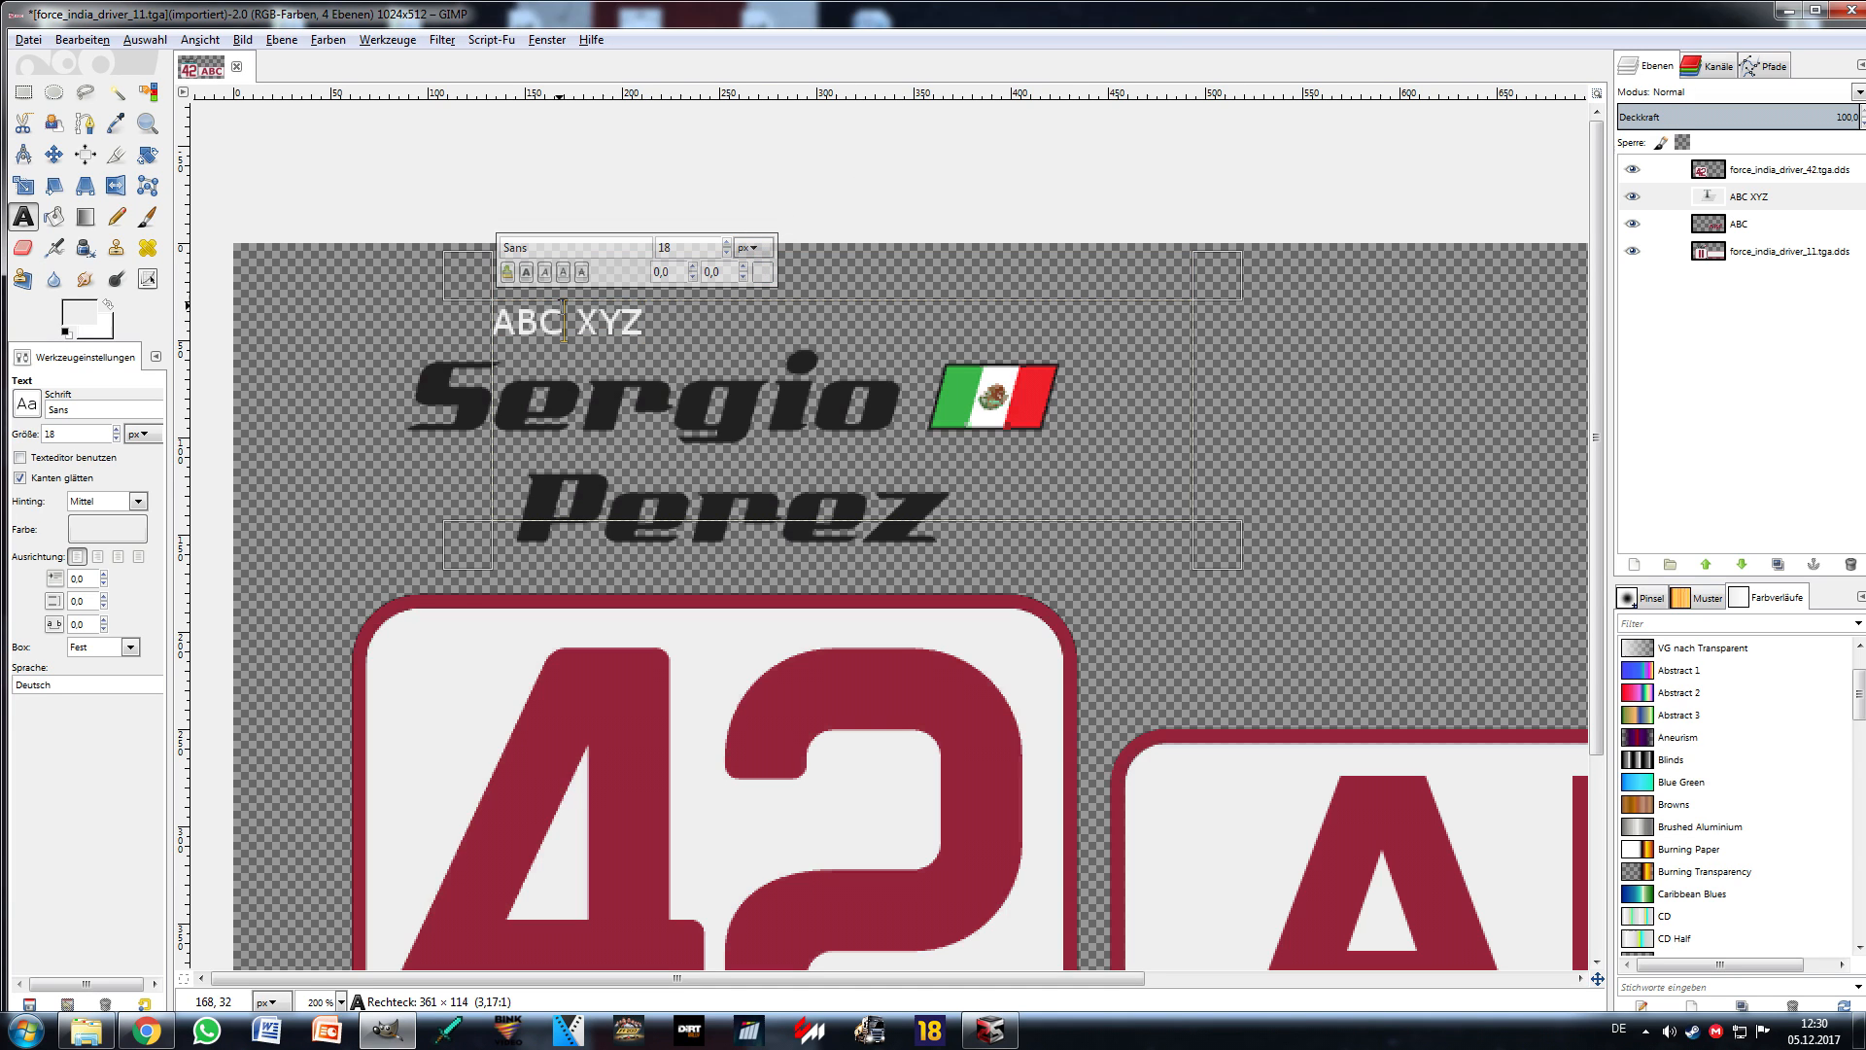
{"action": "key", "text": "ctrl+a"}
{"action": "key", "text": "Delete"}
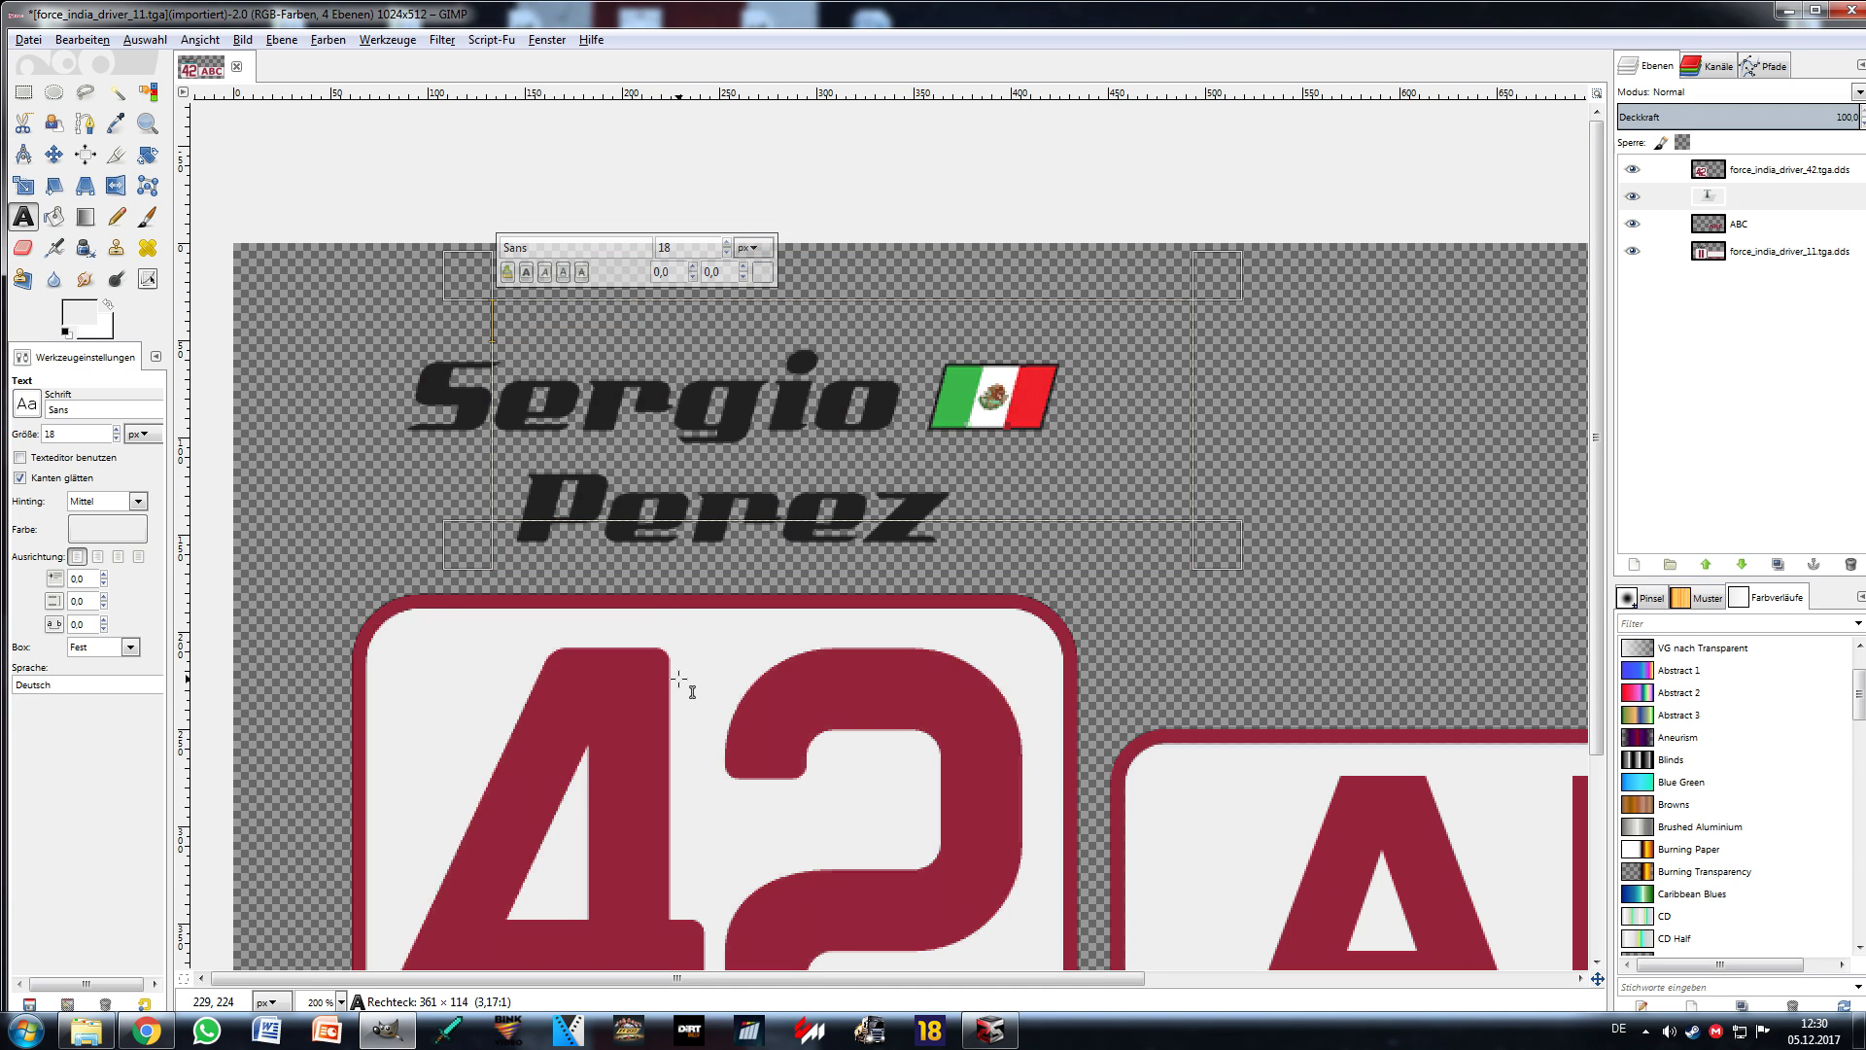
{"action": "type", "text": "Abcssugsa"}
{"action": "key", "text": "BackSpace"}
{"action": "key", "text": "BackSpace"}
{"action": "key", "text": "BackSpace"}
{"action": "key", "text": "BackSpace"}
{"action": "key", "text": "BackSpace"}
{"action": "key", "text": "BackSpace"}
{"action": "key", "text": "BackSpace"}
{"action": "key", "text": "BackSpace"}
{"action": "key", "text": "BackSpace"}
{"action": "key", "text": "BackSpace"}
Step: Enter a placeholder driver's full name and color it with the dark gray sampled from the existing name lettering
{"action": "type", "text": "Billy Whatever"}
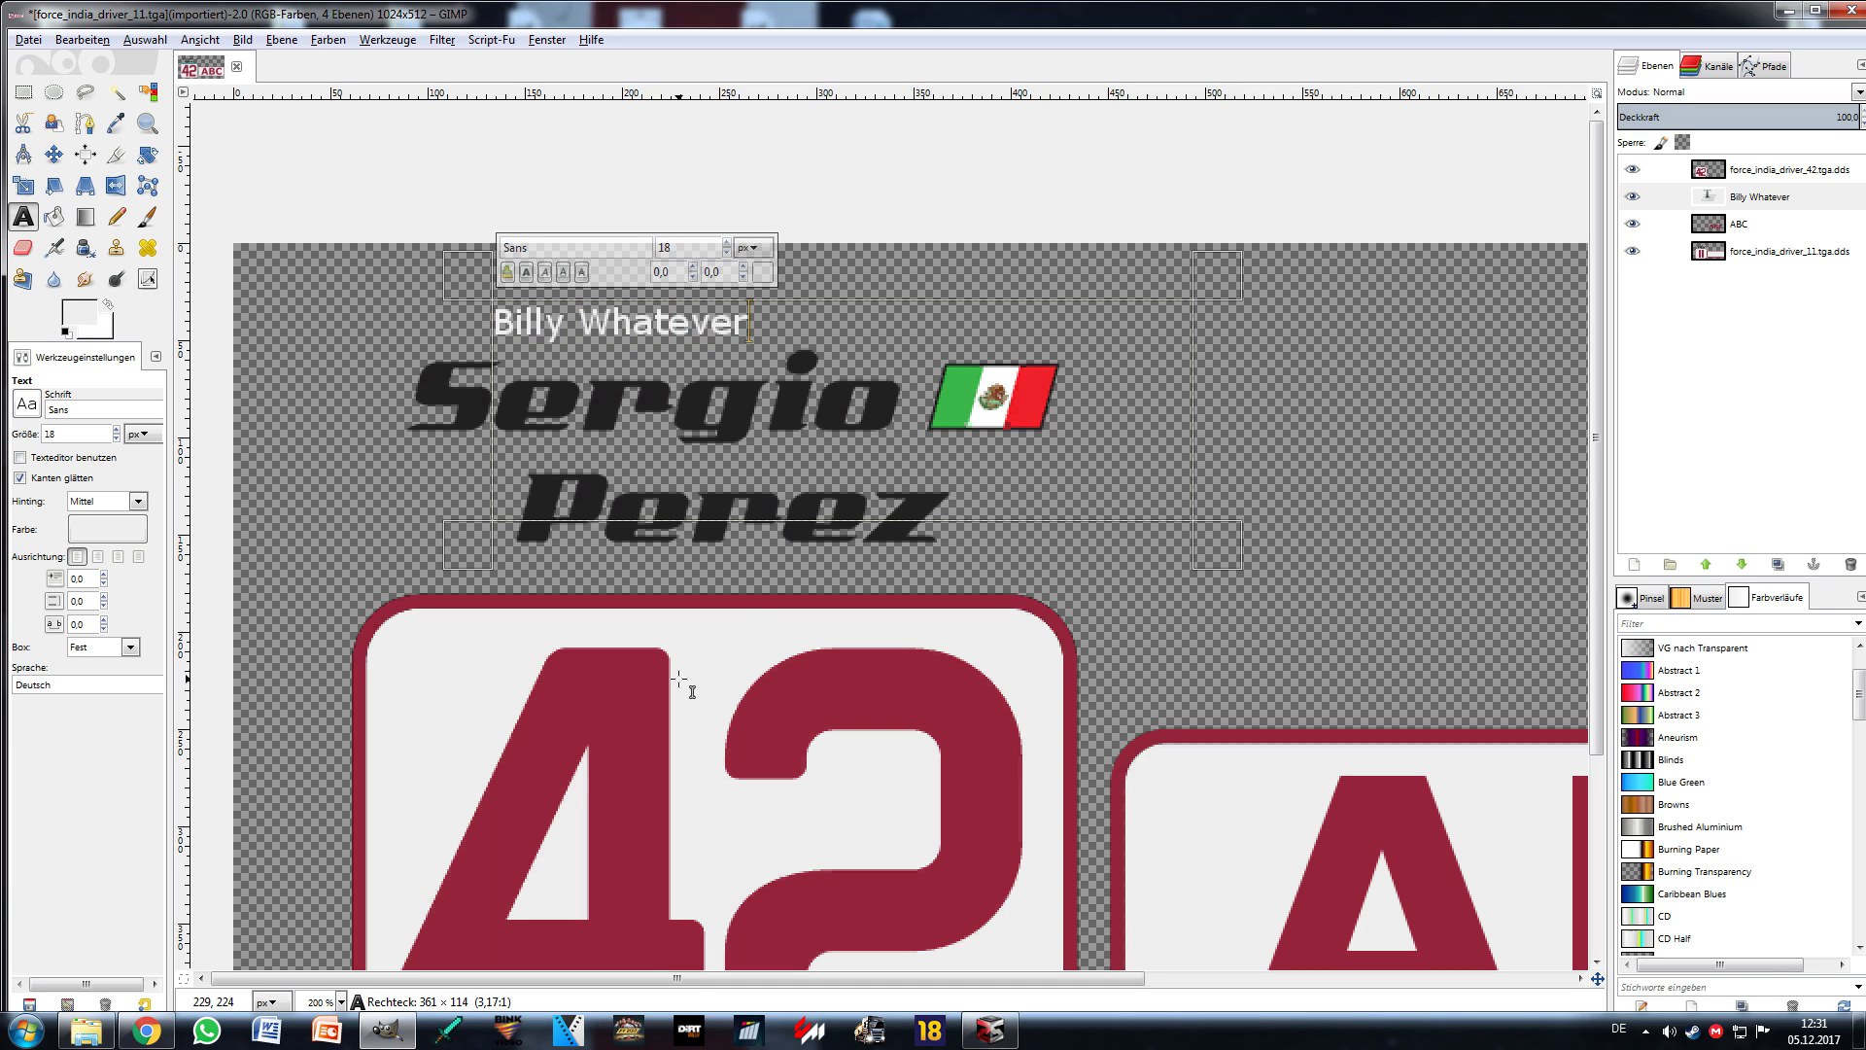
{"action": "key", "text": "shift+Left"}
{"action": "key", "text": "shift+Left"}
{"action": "key", "text": "shift+Left"}
{"action": "key", "text": "shift+Left"}
{"action": "key", "text": "shift+Left"}
{"action": "key", "text": "shift+Left"}
{"action": "key", "text": "shift+Left"}
{"action": "key", "text": "shift+Left"}
{"action": "key", "text": "shift+Left"}
{"action": "key", "text": "shift+Left"}
{"action": "key", "text": "shift+Left"}
{"action": "key", "text": "shift+Left"}
{"action": "key", "text": "shift+Left"}
{"action": "key", "text": "shift+Left"}
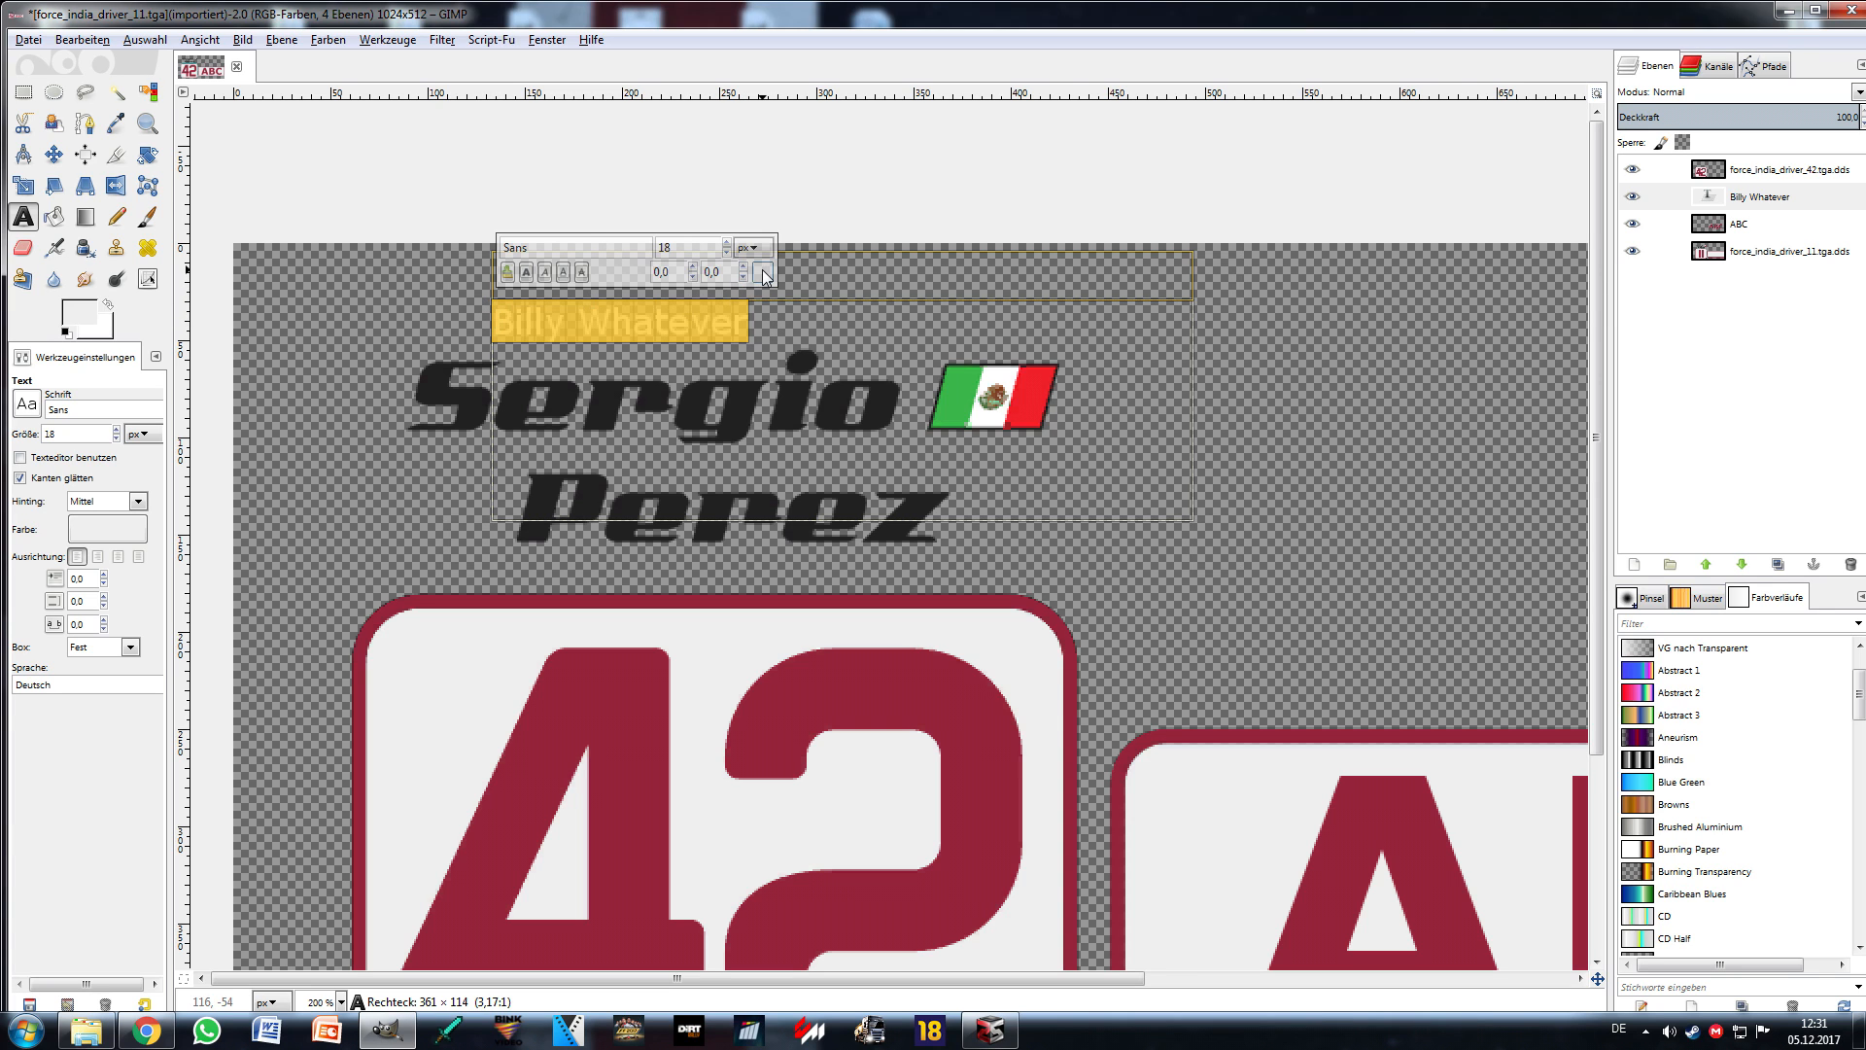
{"action": "left_click", "coordinate": [763, 275]}
{"action": "left_click", "coordinate": [939, 319]}
{"action": "left_click", "coordinate": [491, 387]}
{"action": "left_click", "coordinate": [834, 422]}
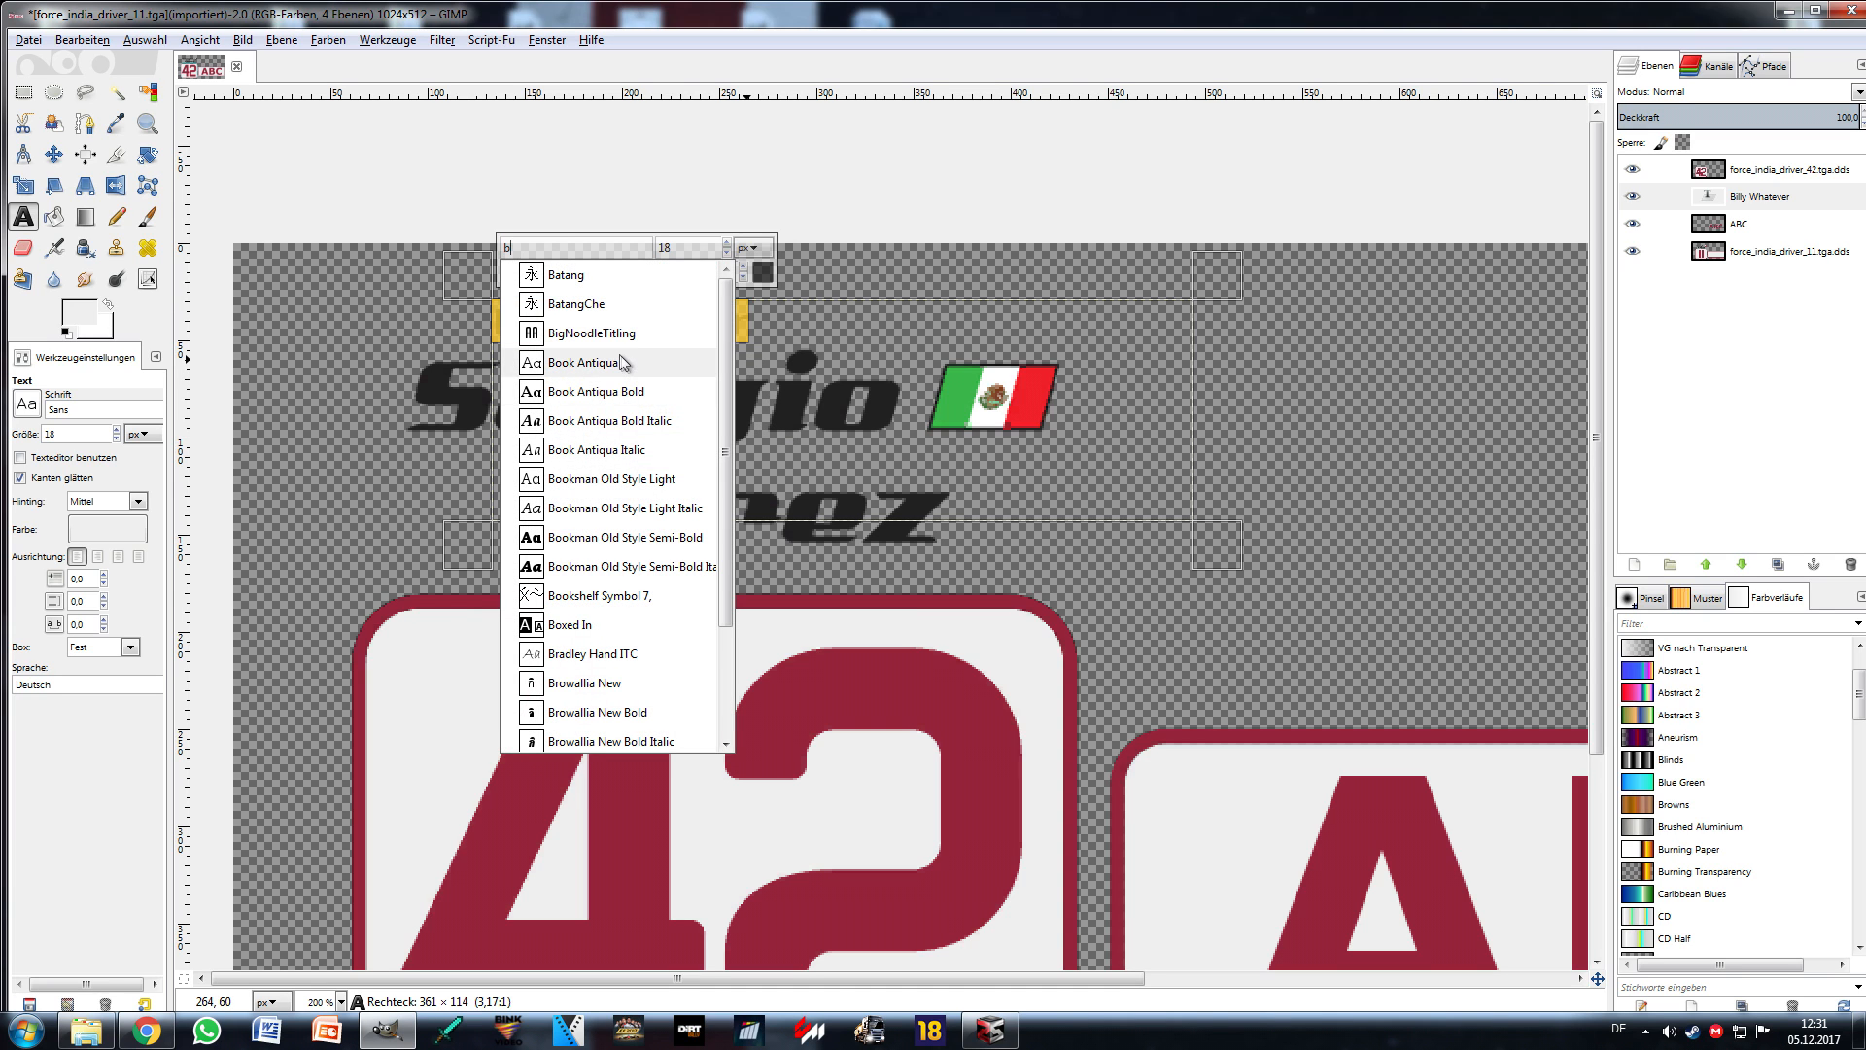
Step: Set the new driver name's font to AddCityboy to match the original lettering
{"action": "scroll", "coordinate": [612, 409], "scroll_direction": "down", "scroll_amount": 3}
{"action": "scroll", "coordinate": [603, 399], "scroll_direction": "up", "scroll_amount": 3}
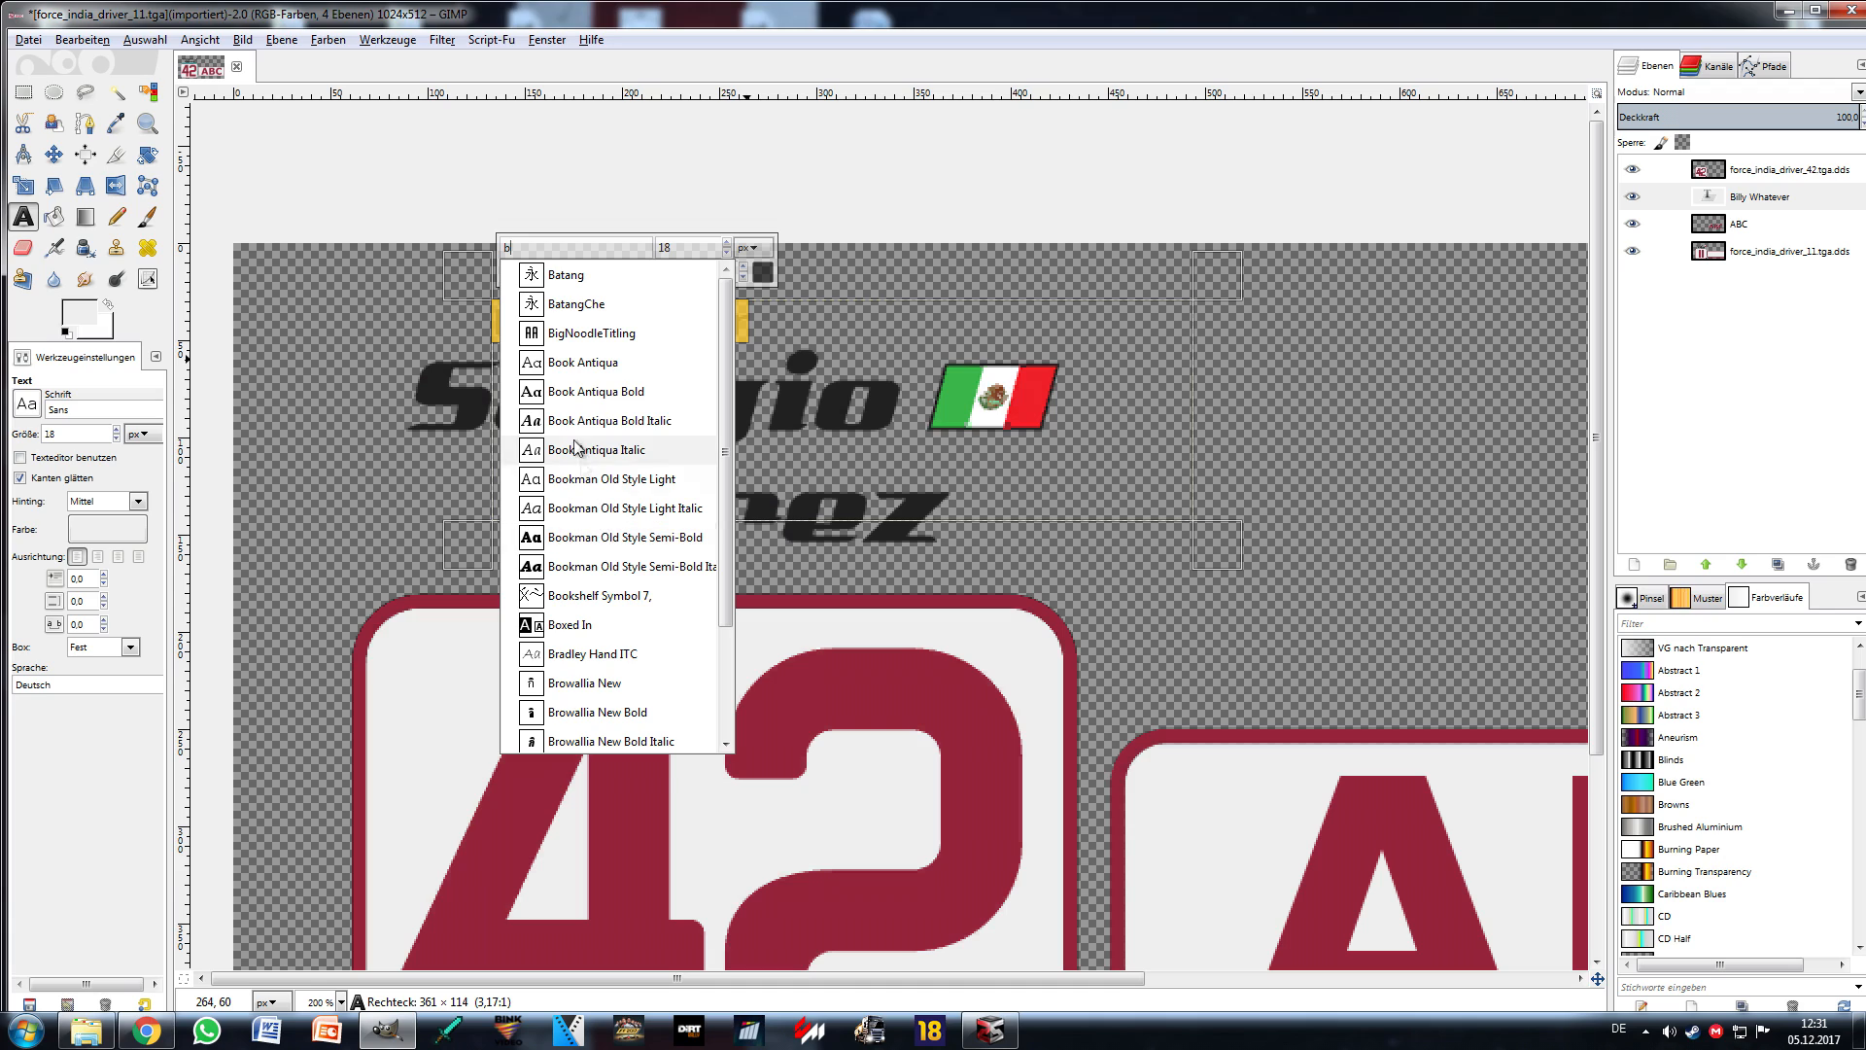
{"action": "key", "text": "BackSpace"}
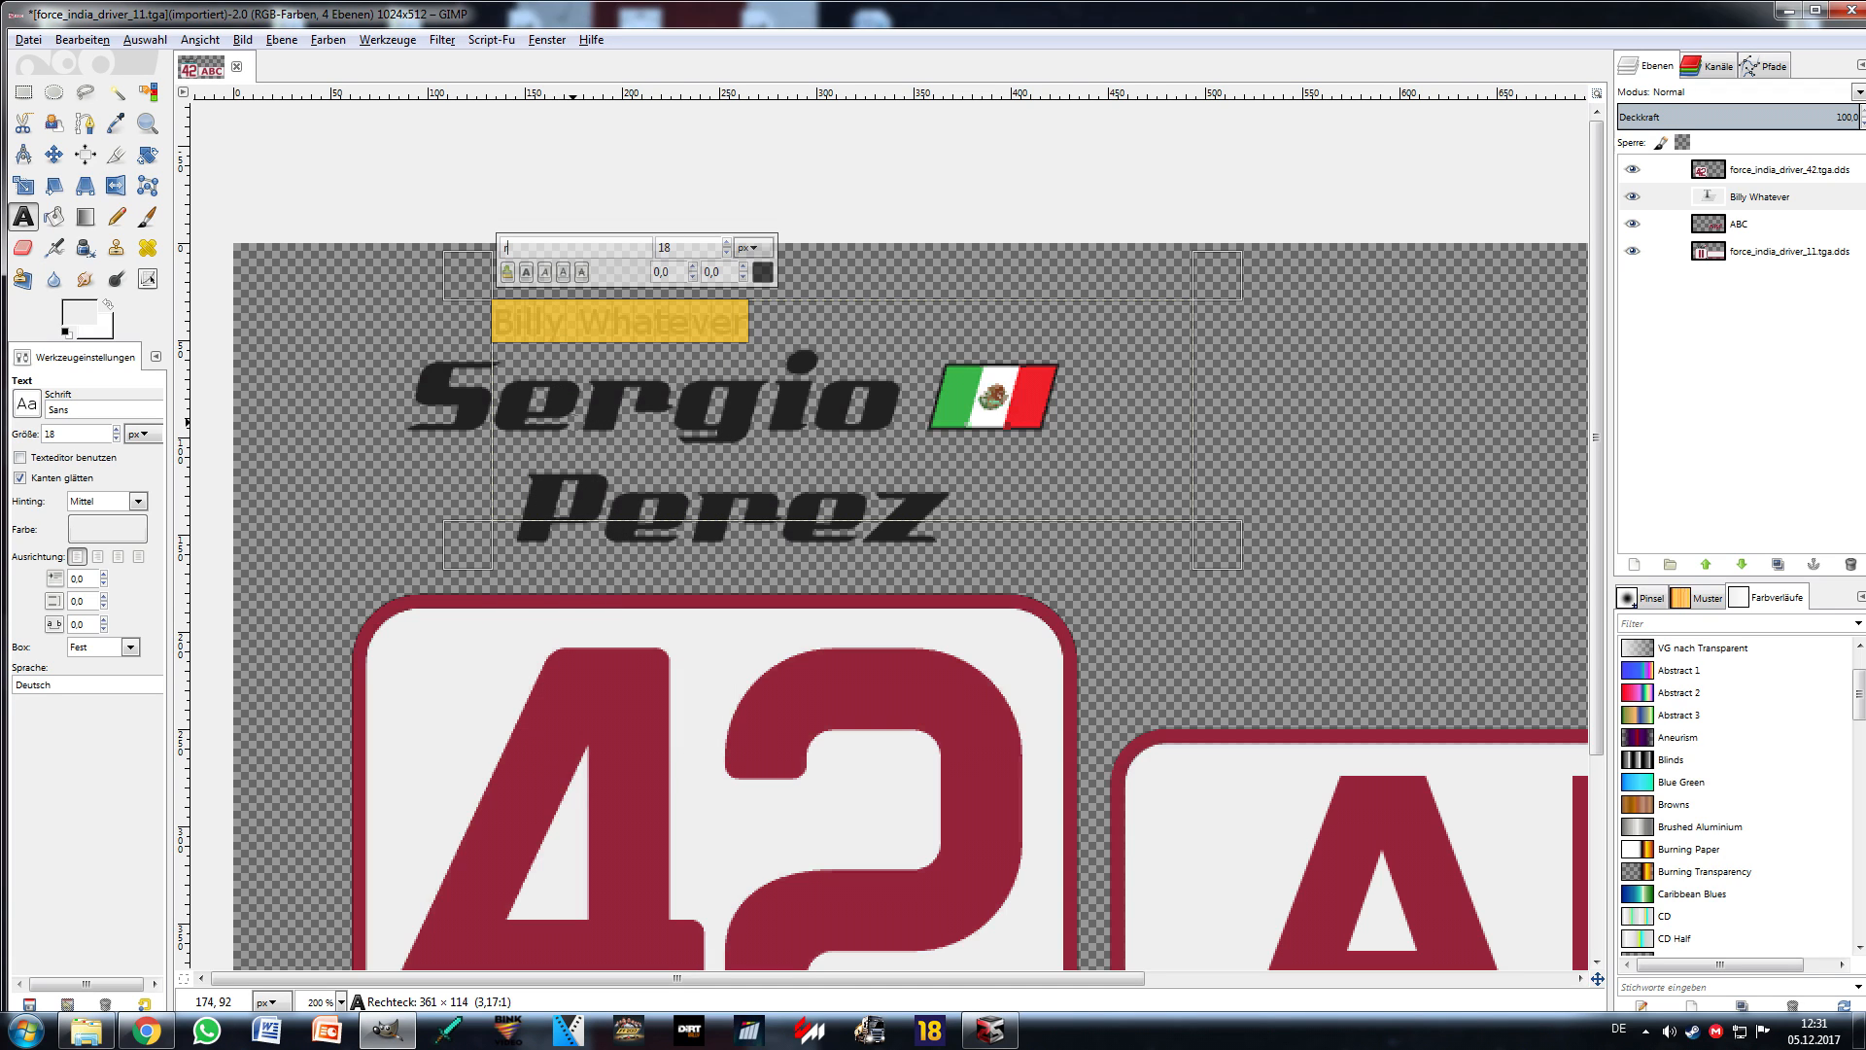
{"action": "key", "text": "BackSpace"}
{"action": "type", "text": "e"}
{"action": "key", "text": "BackSpace"}
{"action": "type", "text": "w"}
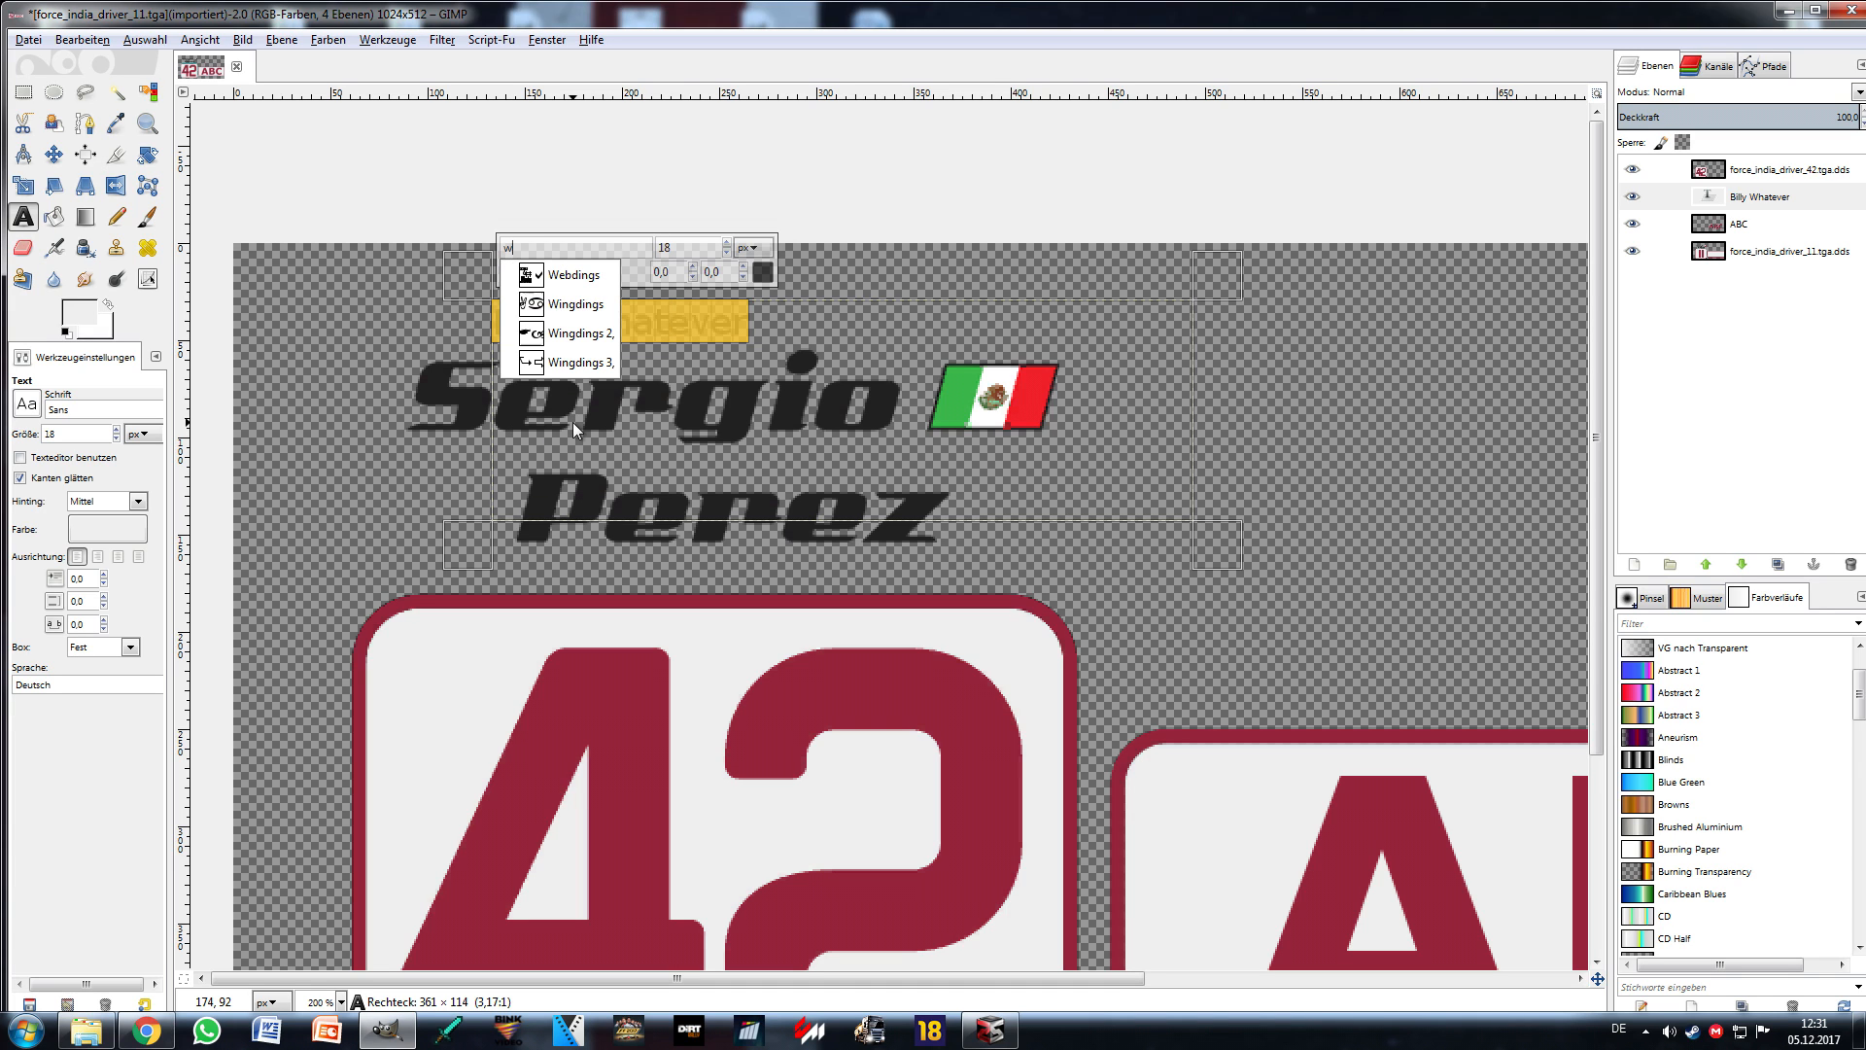
{"action": "key", "text": "BackSpace"}
{"action": "type", "text": "a"}
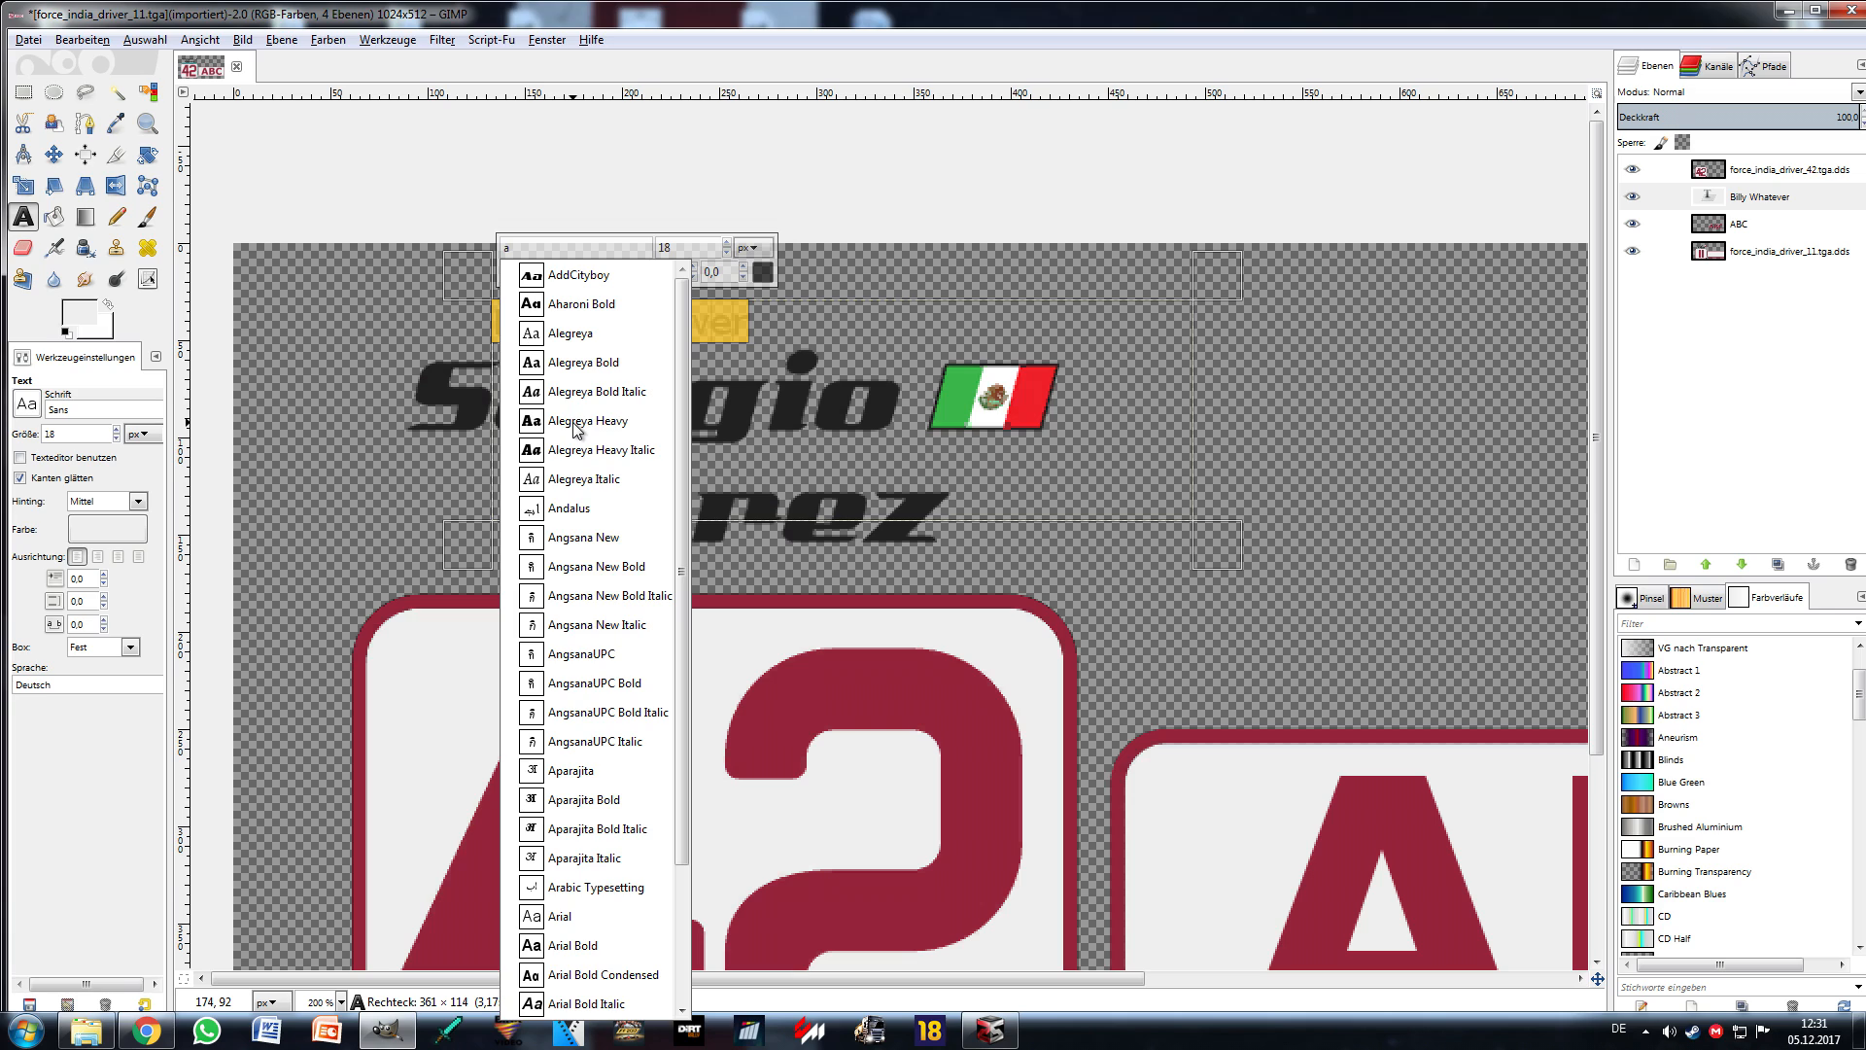
{"action": "left_click", "coordinate": [591, 276]}
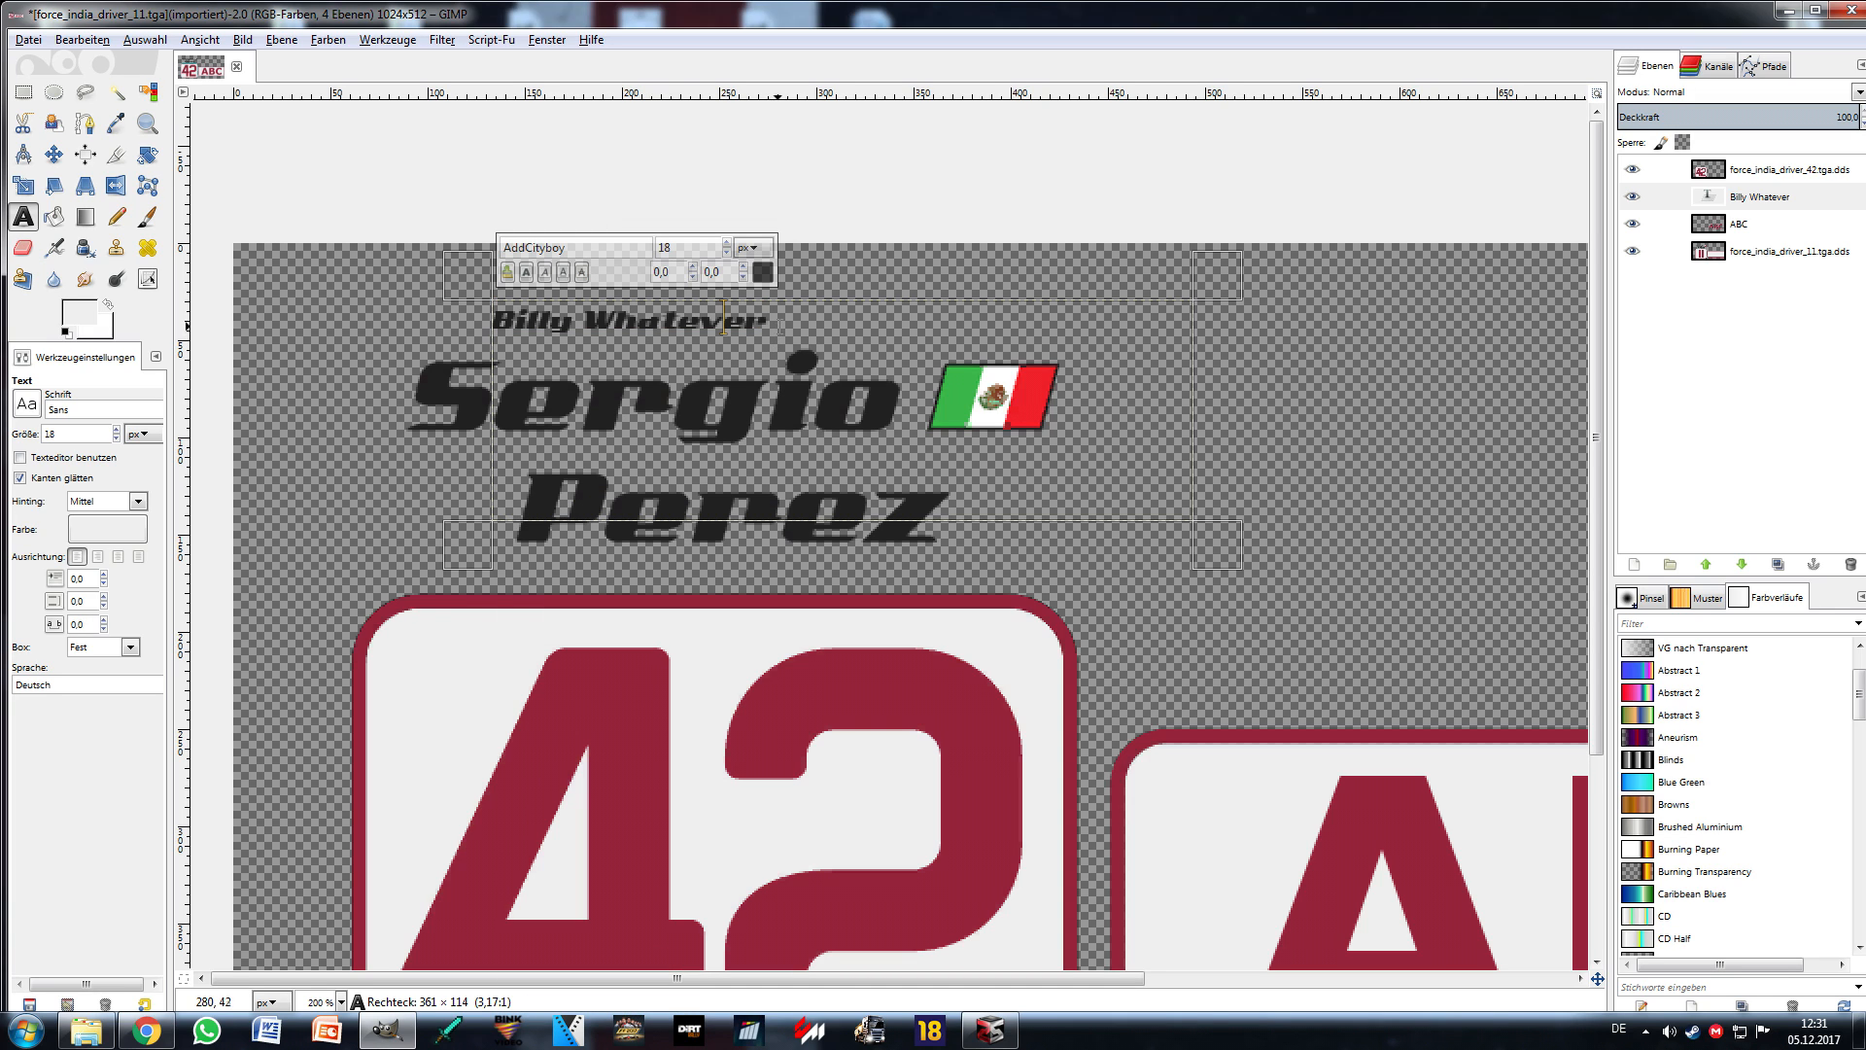
Step: Increase the new driver name's font size to 59 px so it wraps onto two lines
{"action": "left_click", "coordinate": [727, 243]}
{"action": "left_click", "coordinate": [727, 243]}
{"action": "left_click_drag", "start_coordinate": [727, 243], "coordinate": [727, 245]}
{"action": "left_click", "coordinate": [789, 367]}
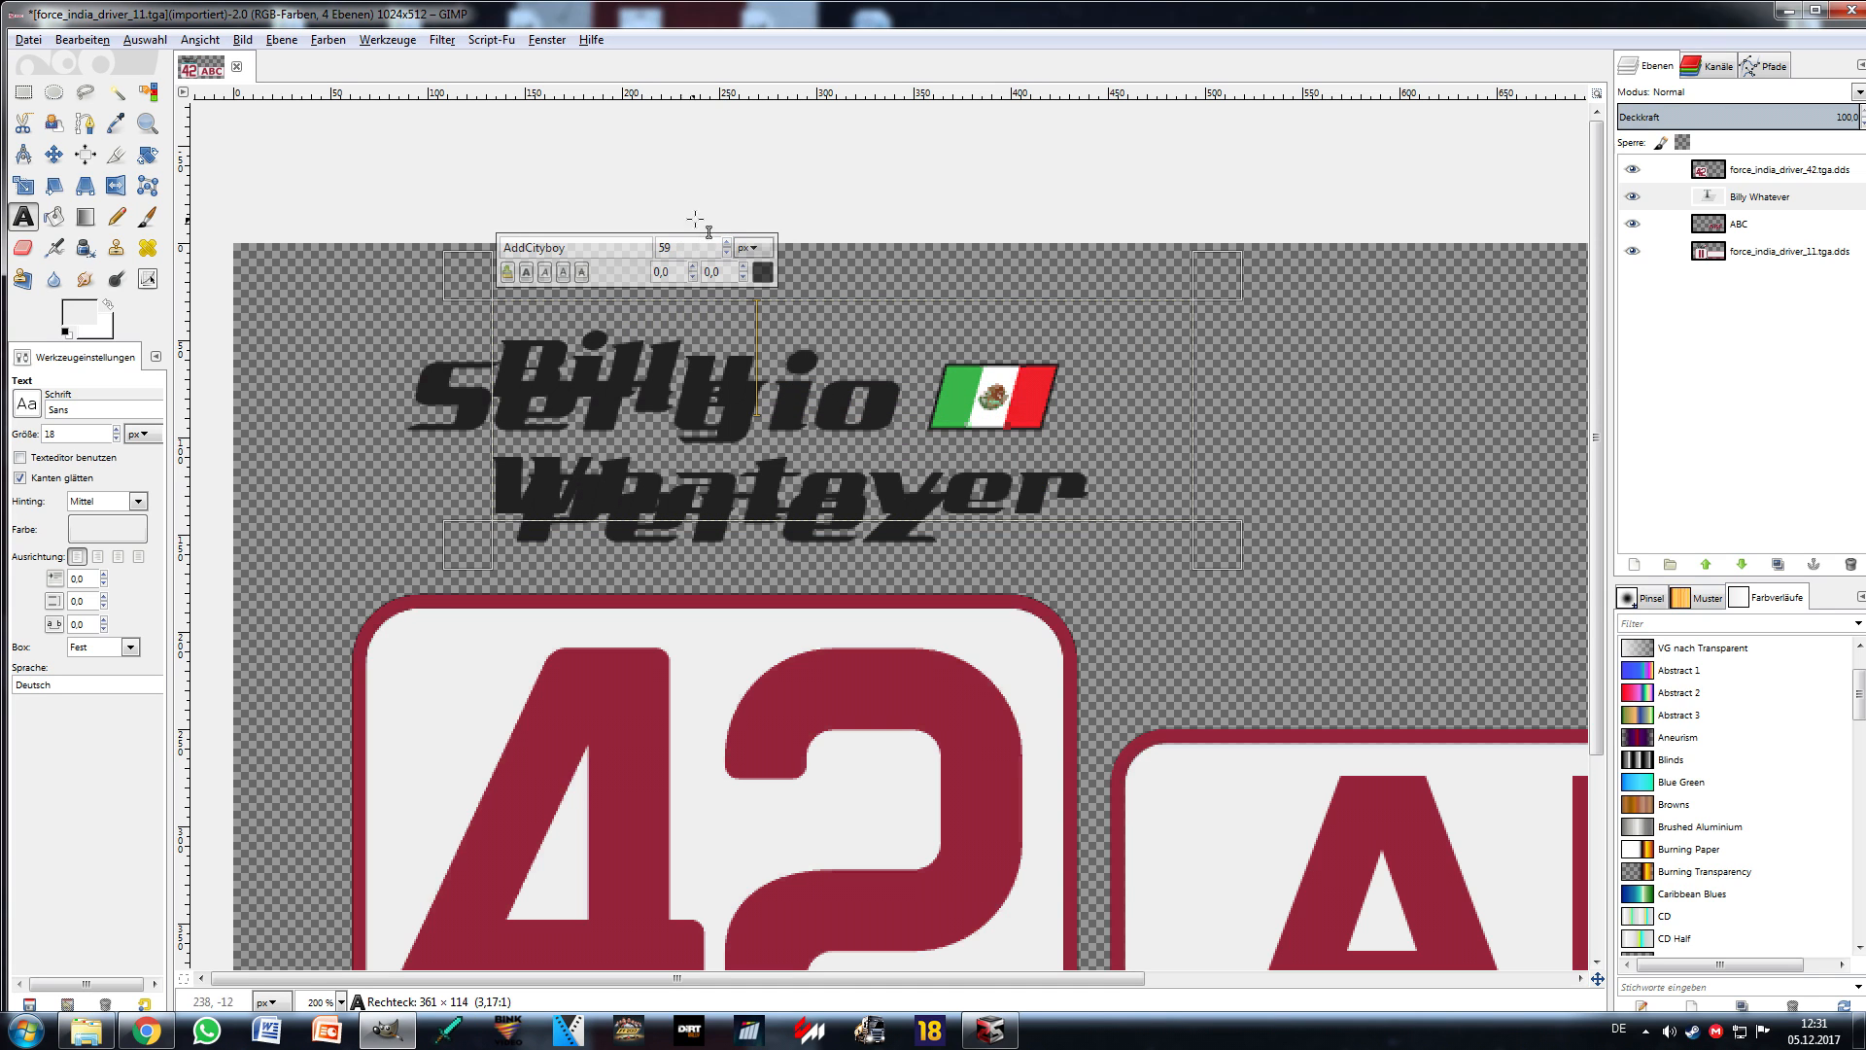
{"action": "key", "text": "ctrl+a"}
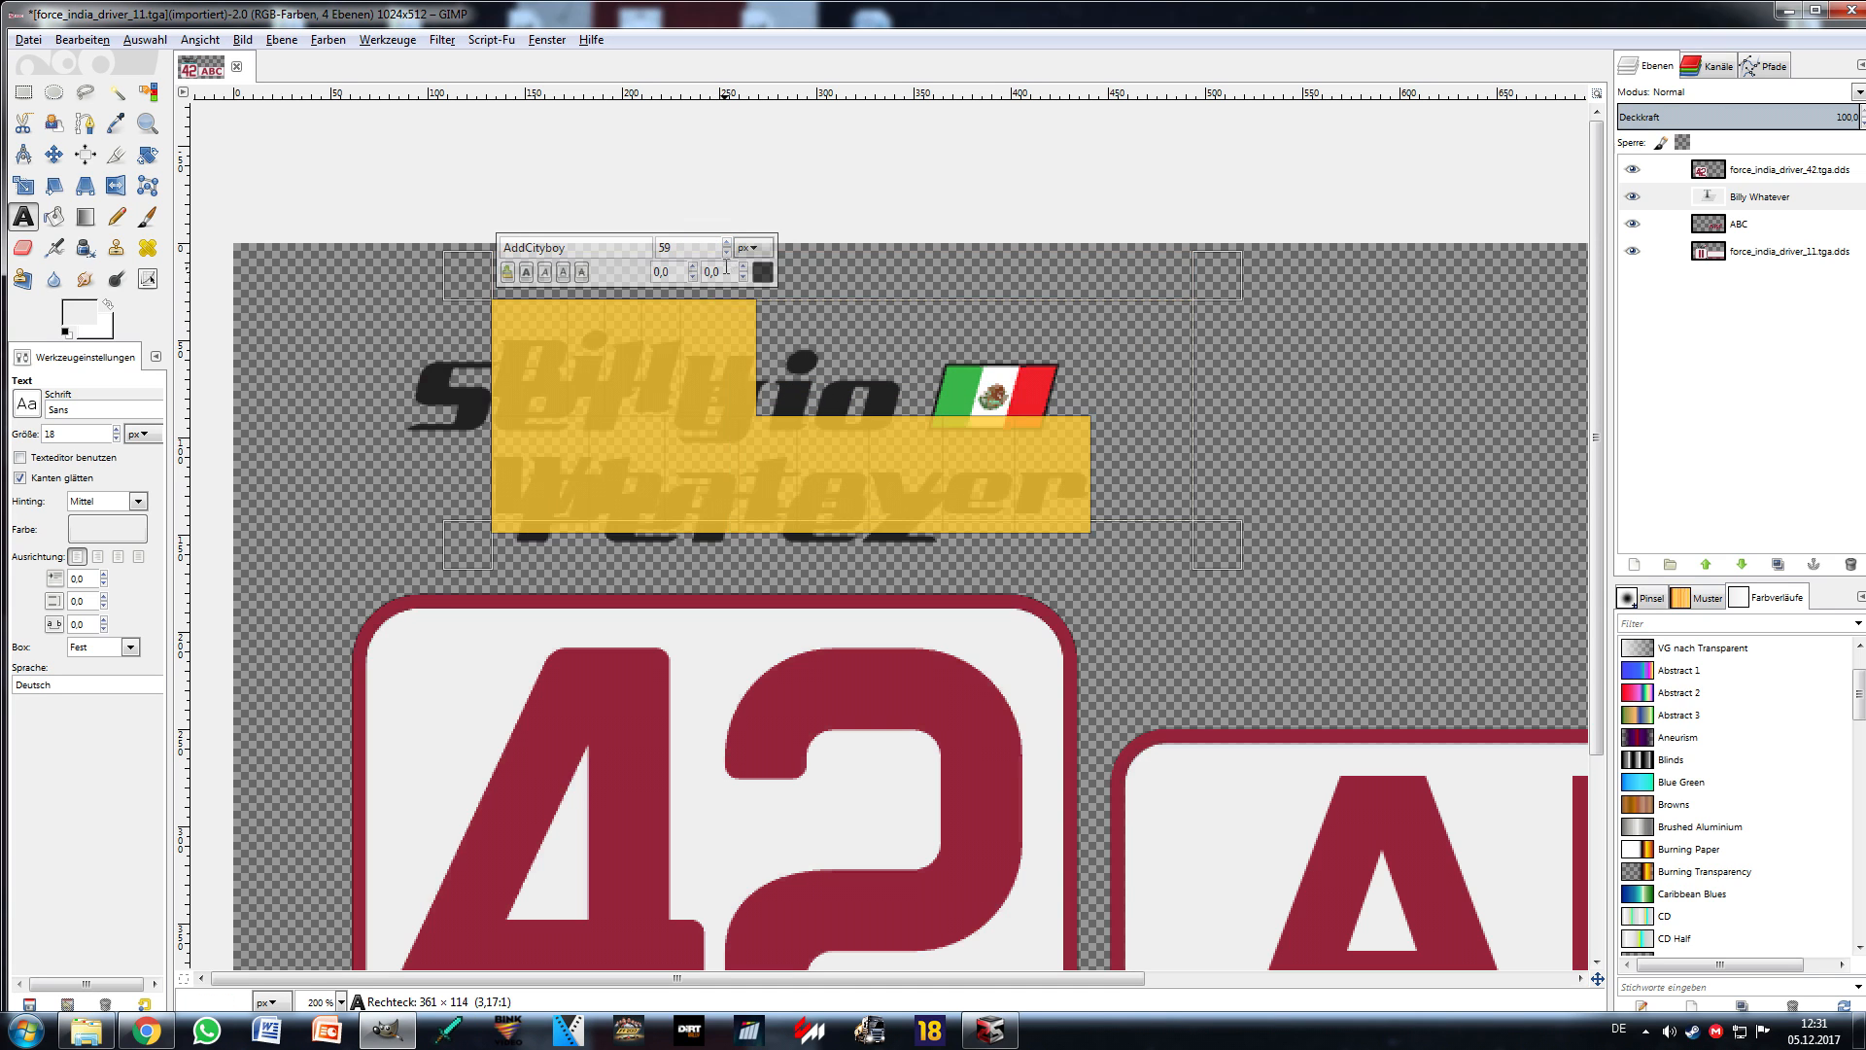
Step: Line up the new driver name with the original name lettering and merge its layer down into the ABC layer
{"action": "left_click", "coordinate": [54, 154]}
{"action": "left_click_drag", "start_coordinate": [560, 363], "coordinate": [421, 406]}
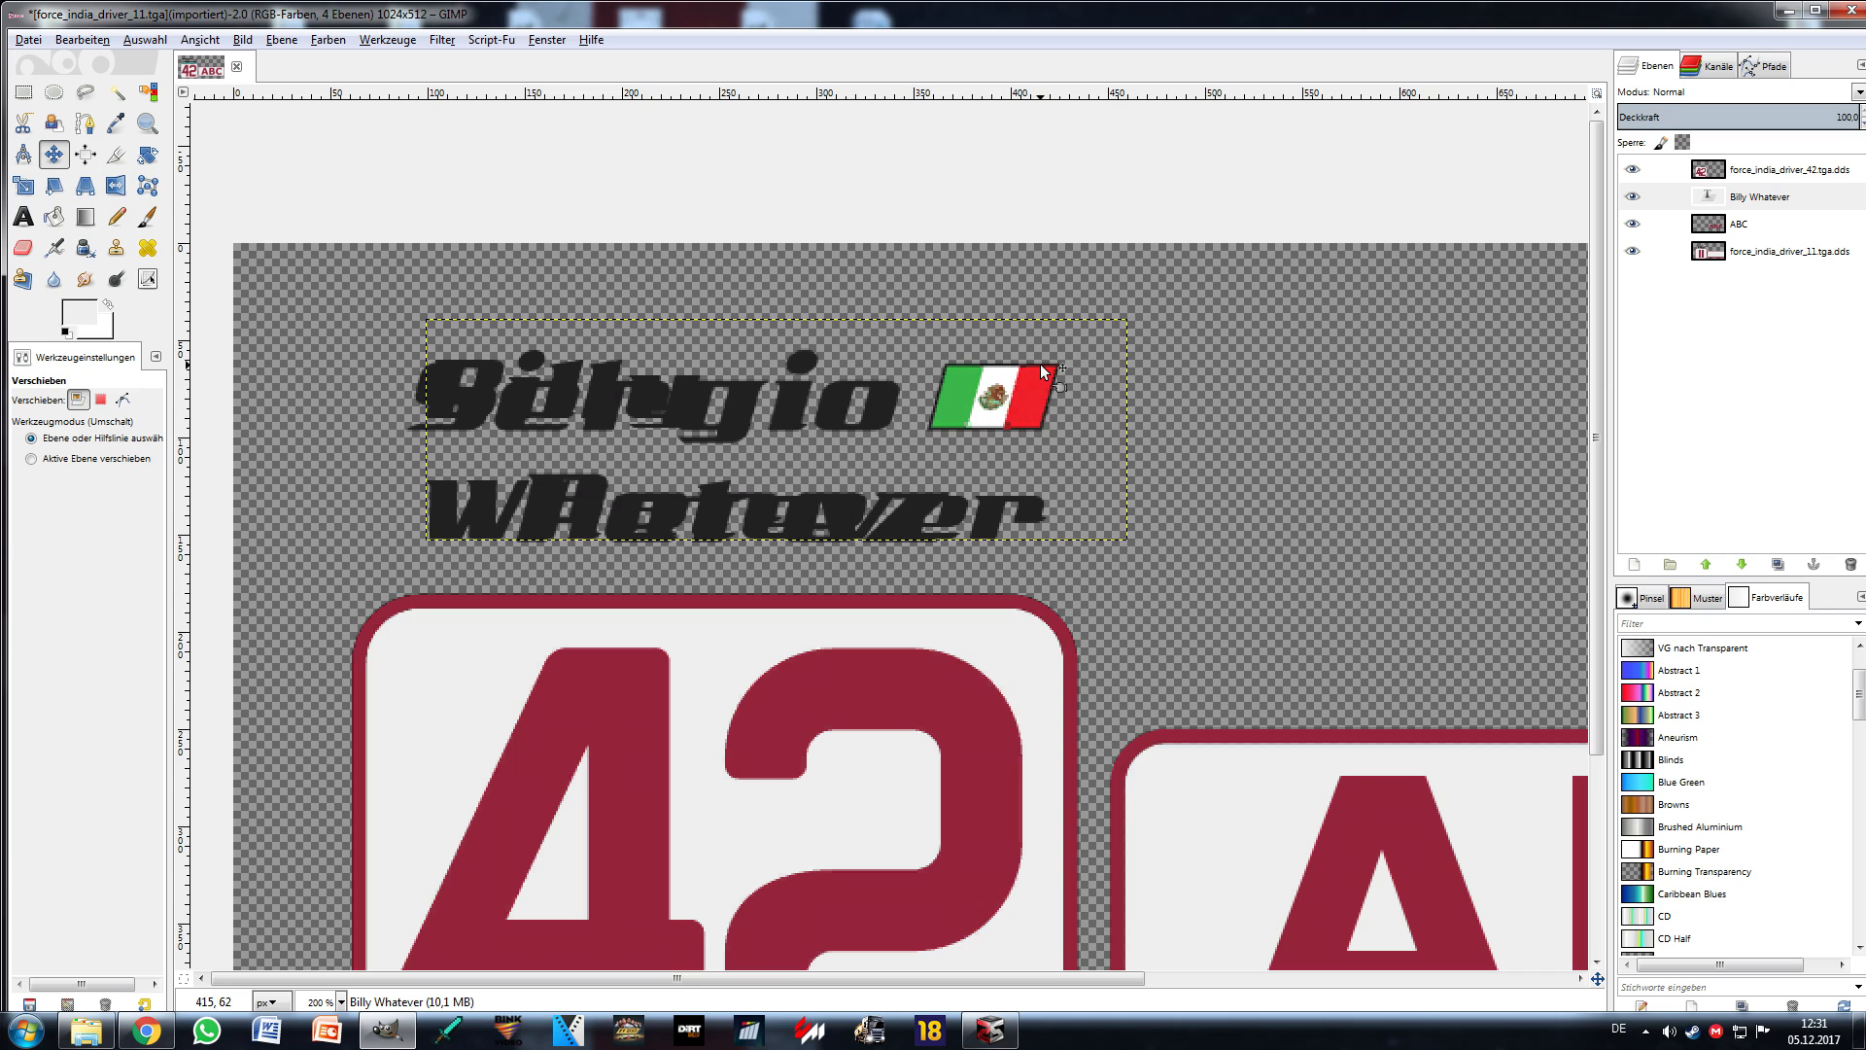
{"action": "right_click", "coordinate": [1757, 198]}
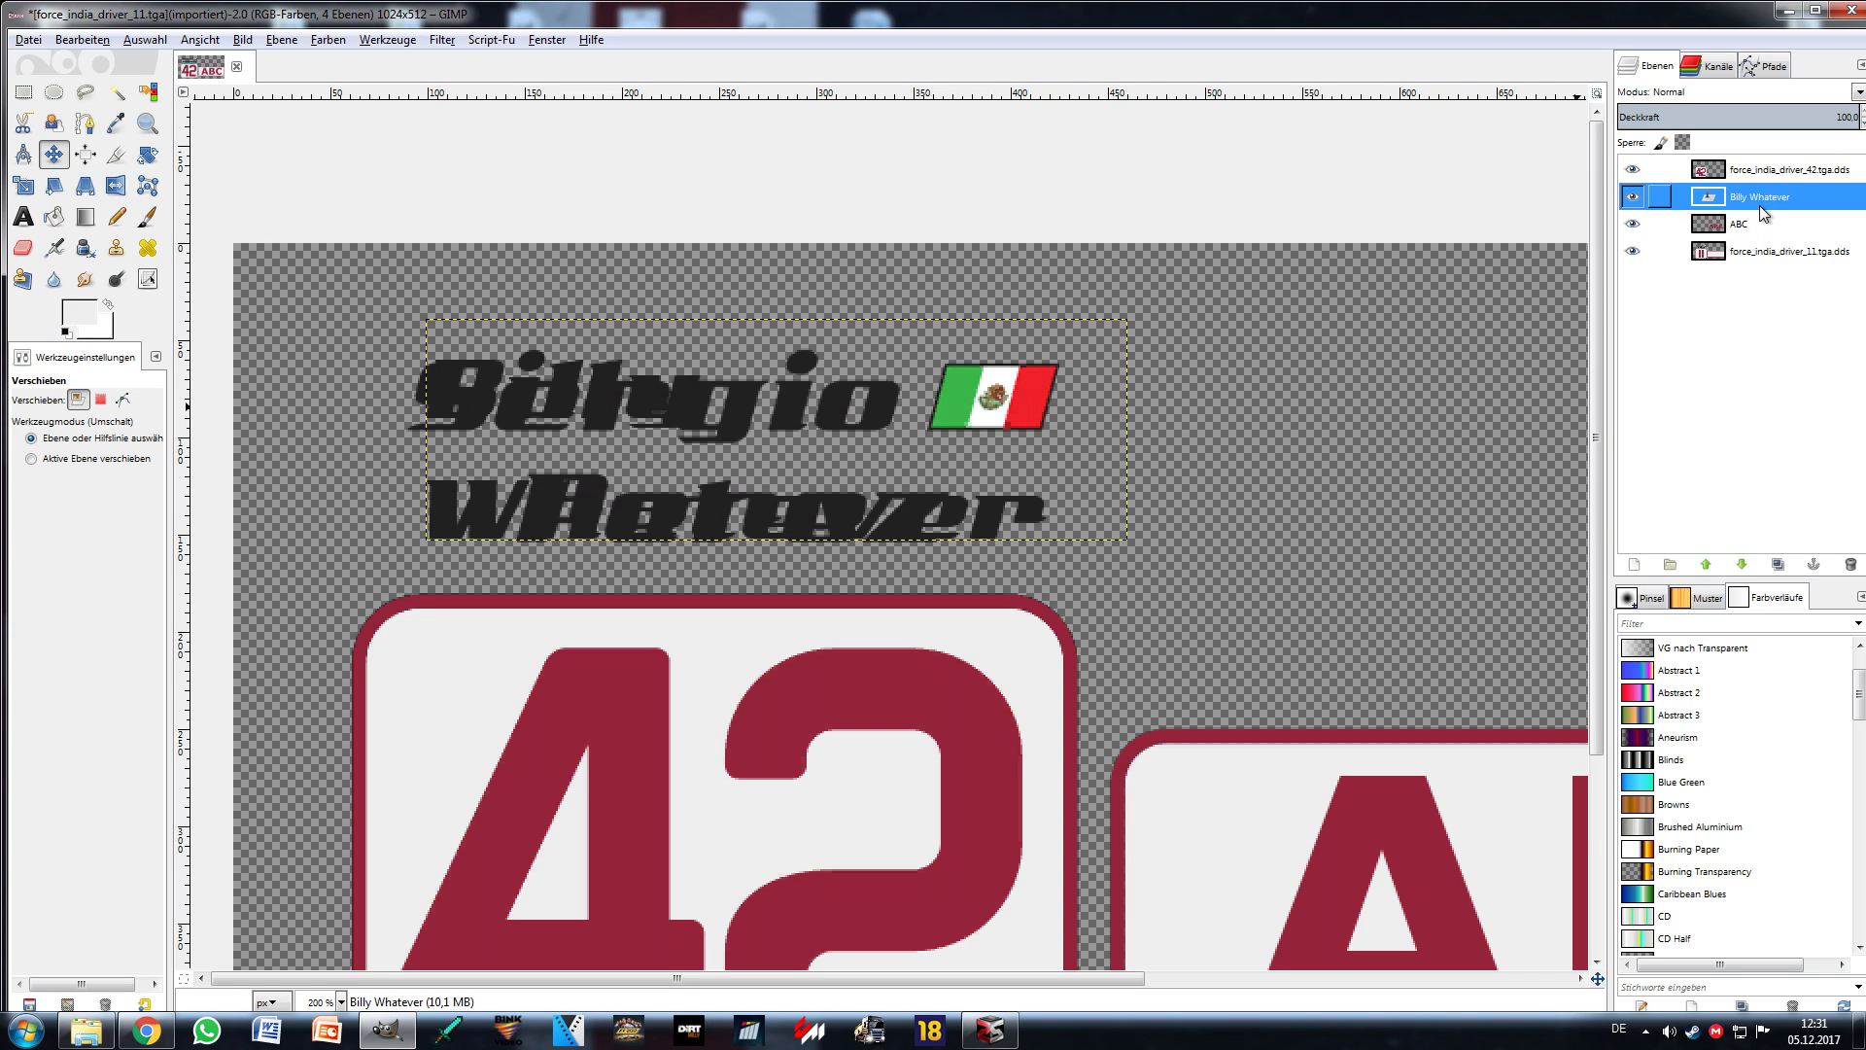
{"action": "left_click", "coordinate": [1685, 379]}
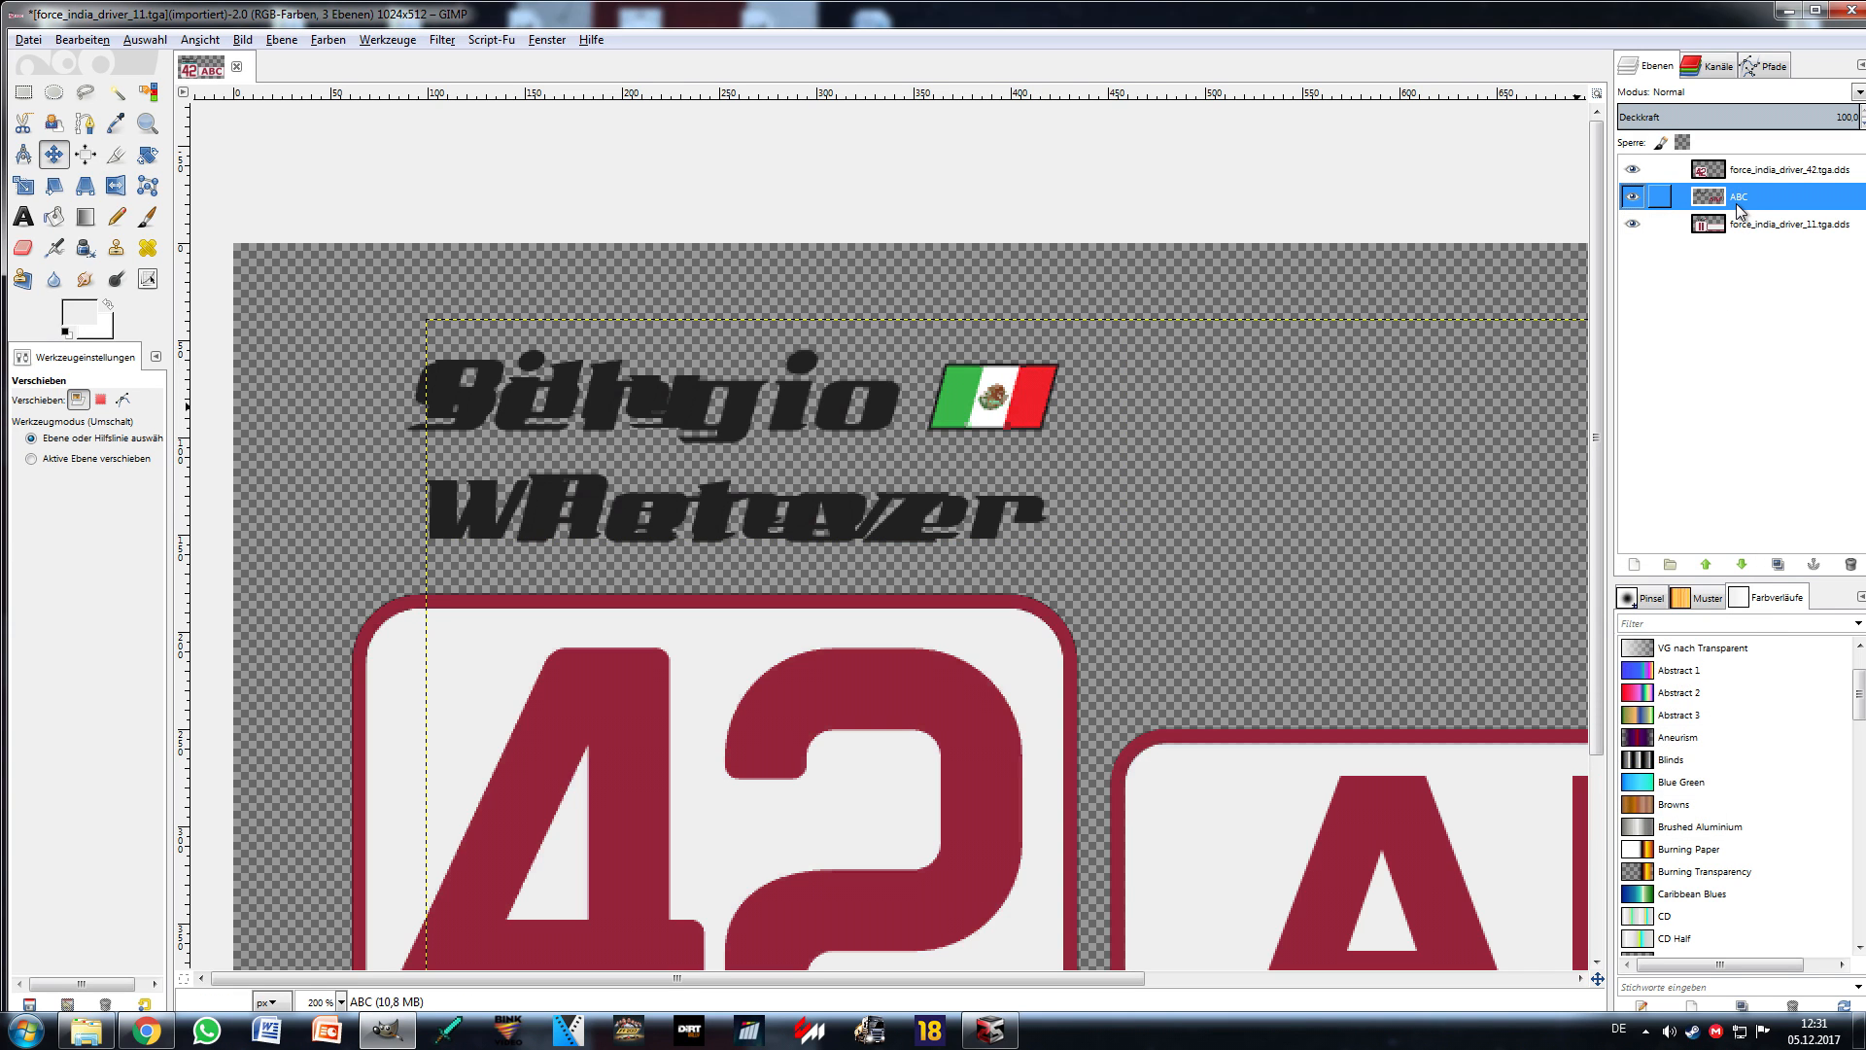
Step: Merge the ABC layer down into the force_india_driver_42.tga.dds layer
{"action": "right_click", "coordinate": [1750, 199]}
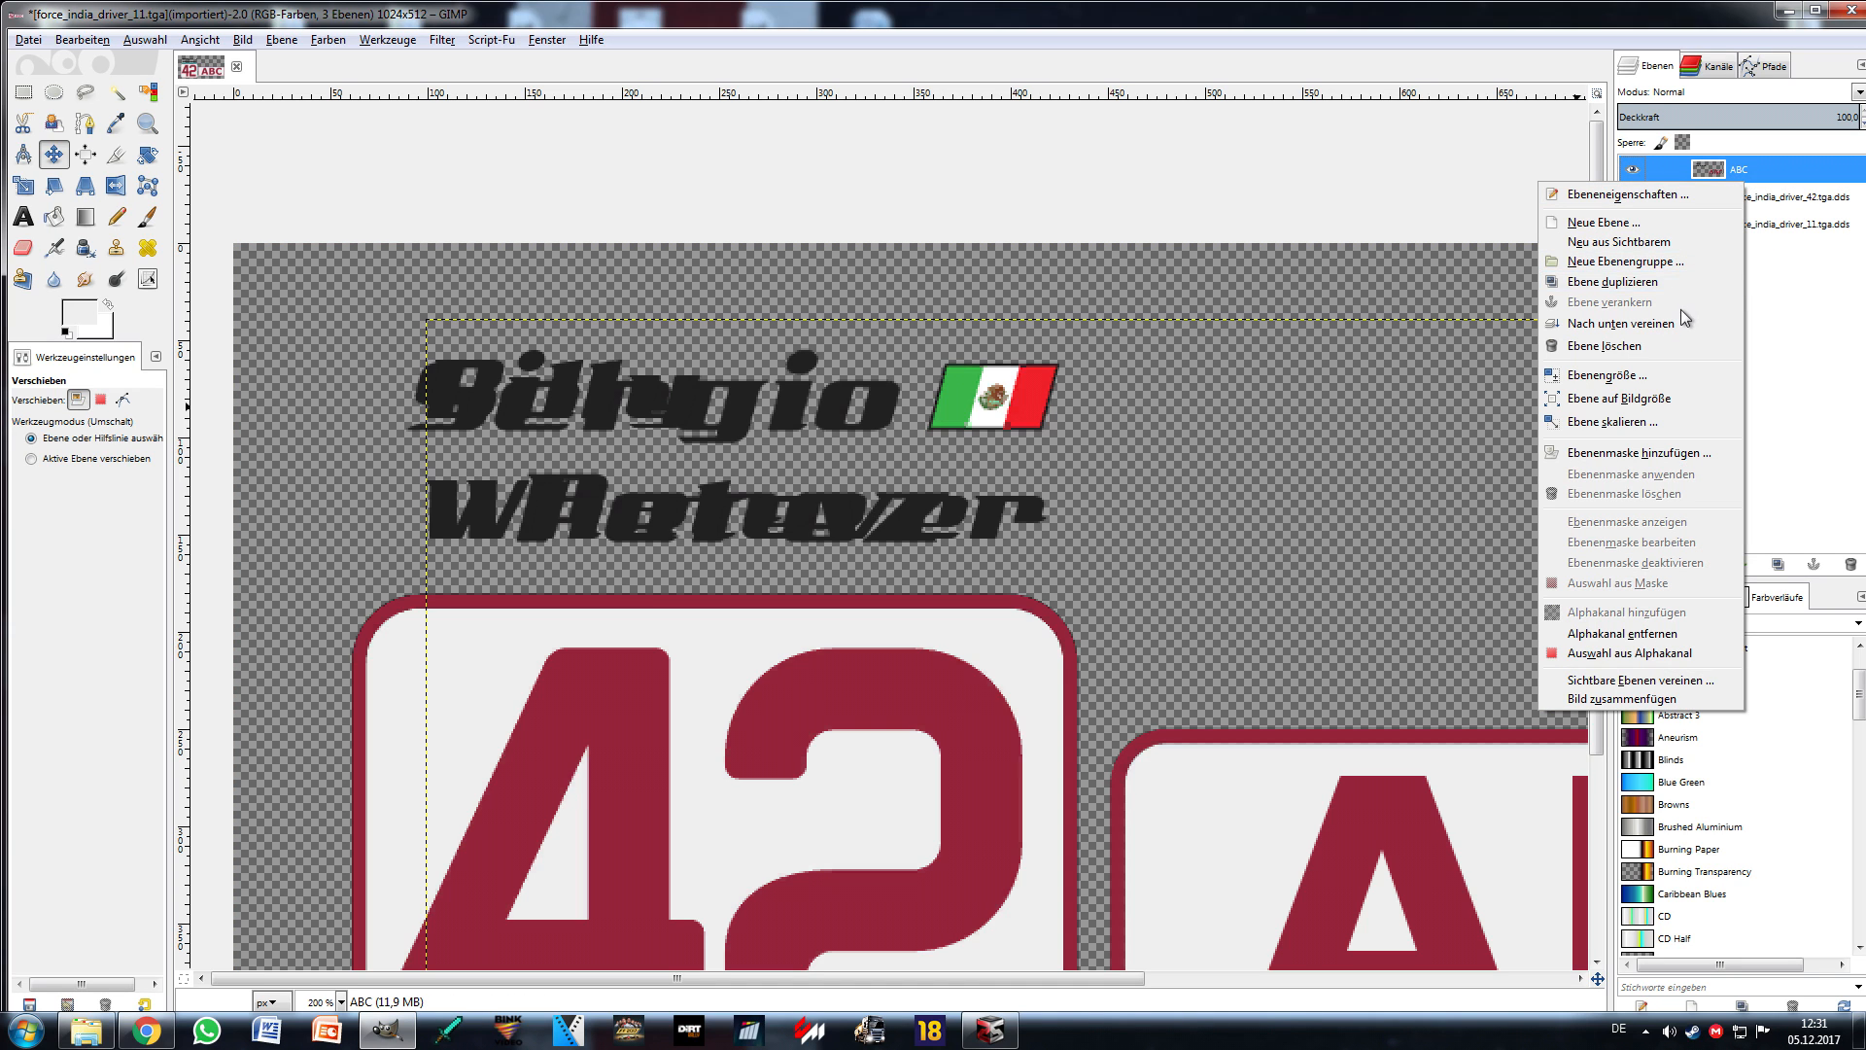
{"action": "left_click", "coordinate": [1685, 380]}
Step: Try deleting the force_india_driver_11.tga.dds layer and undo the deletion
{"action": "right_click", "coordinate": [1740, 208]}
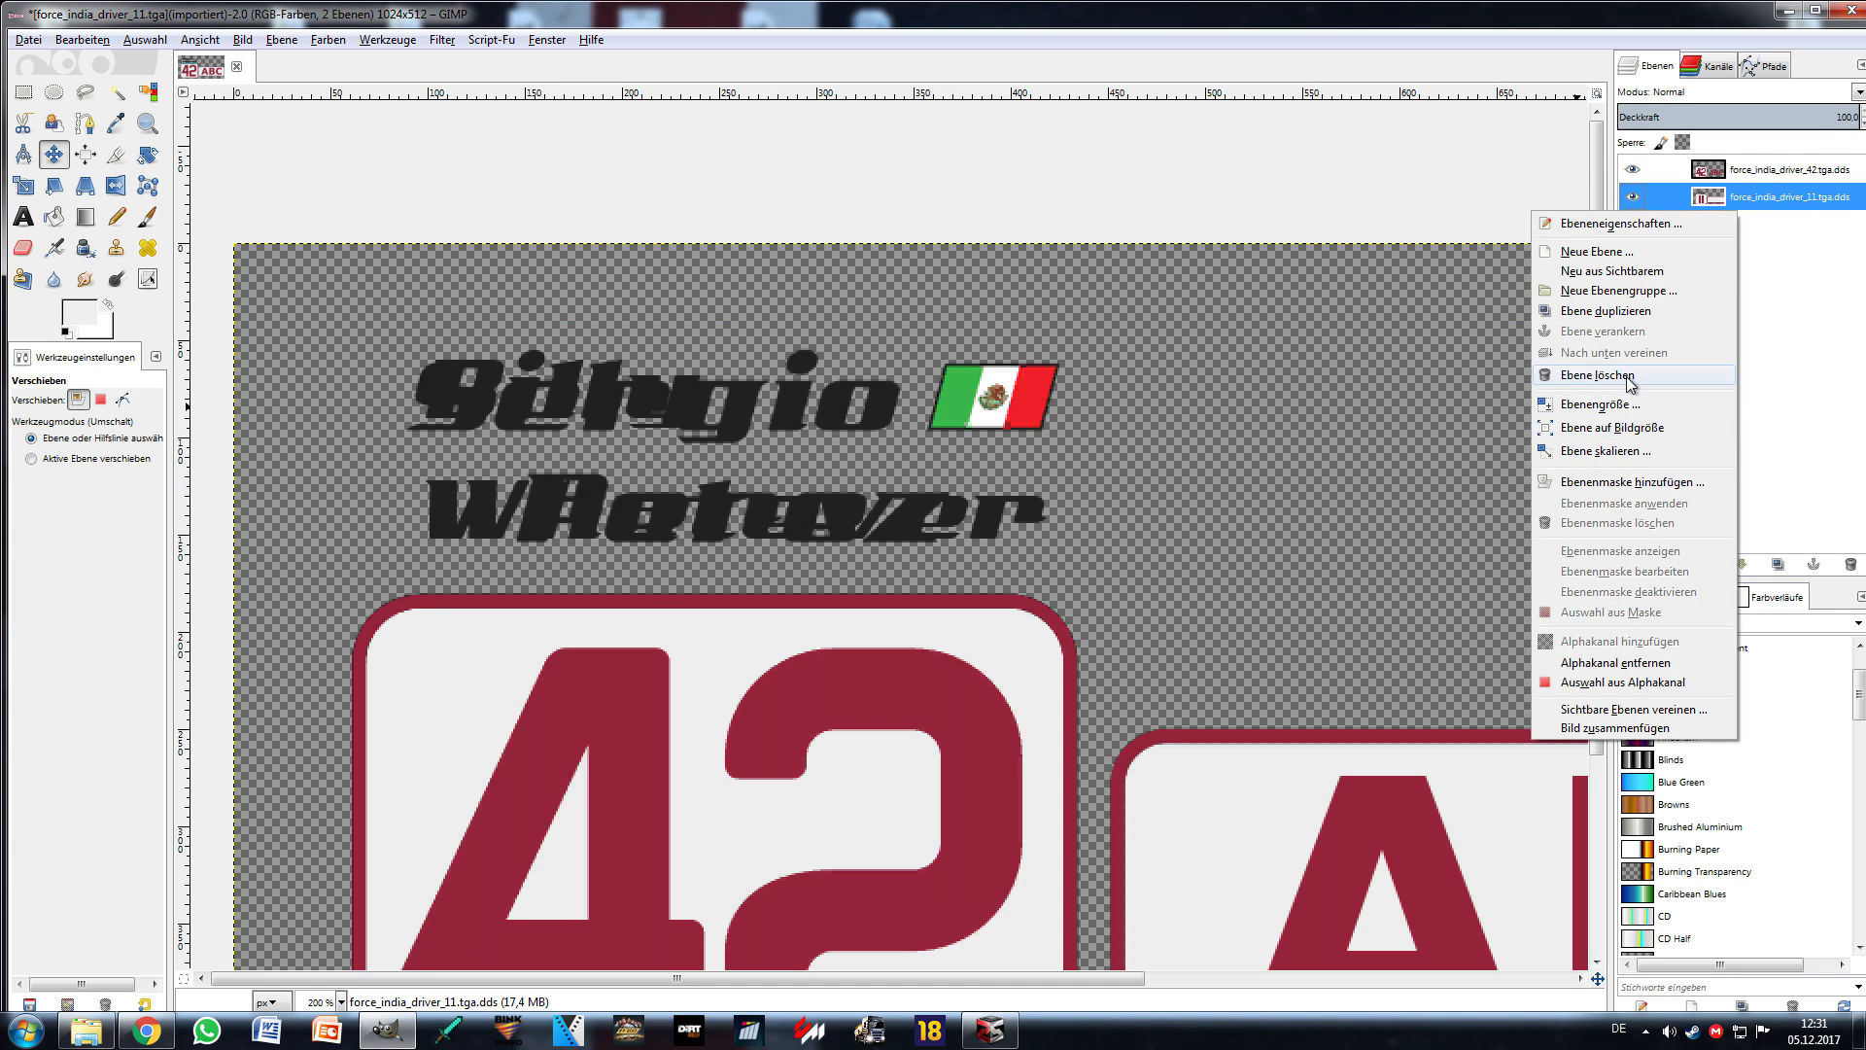
{"action": "left_click", "coordinate": [1626, 381]}
{"action": "key", "text": "1"}
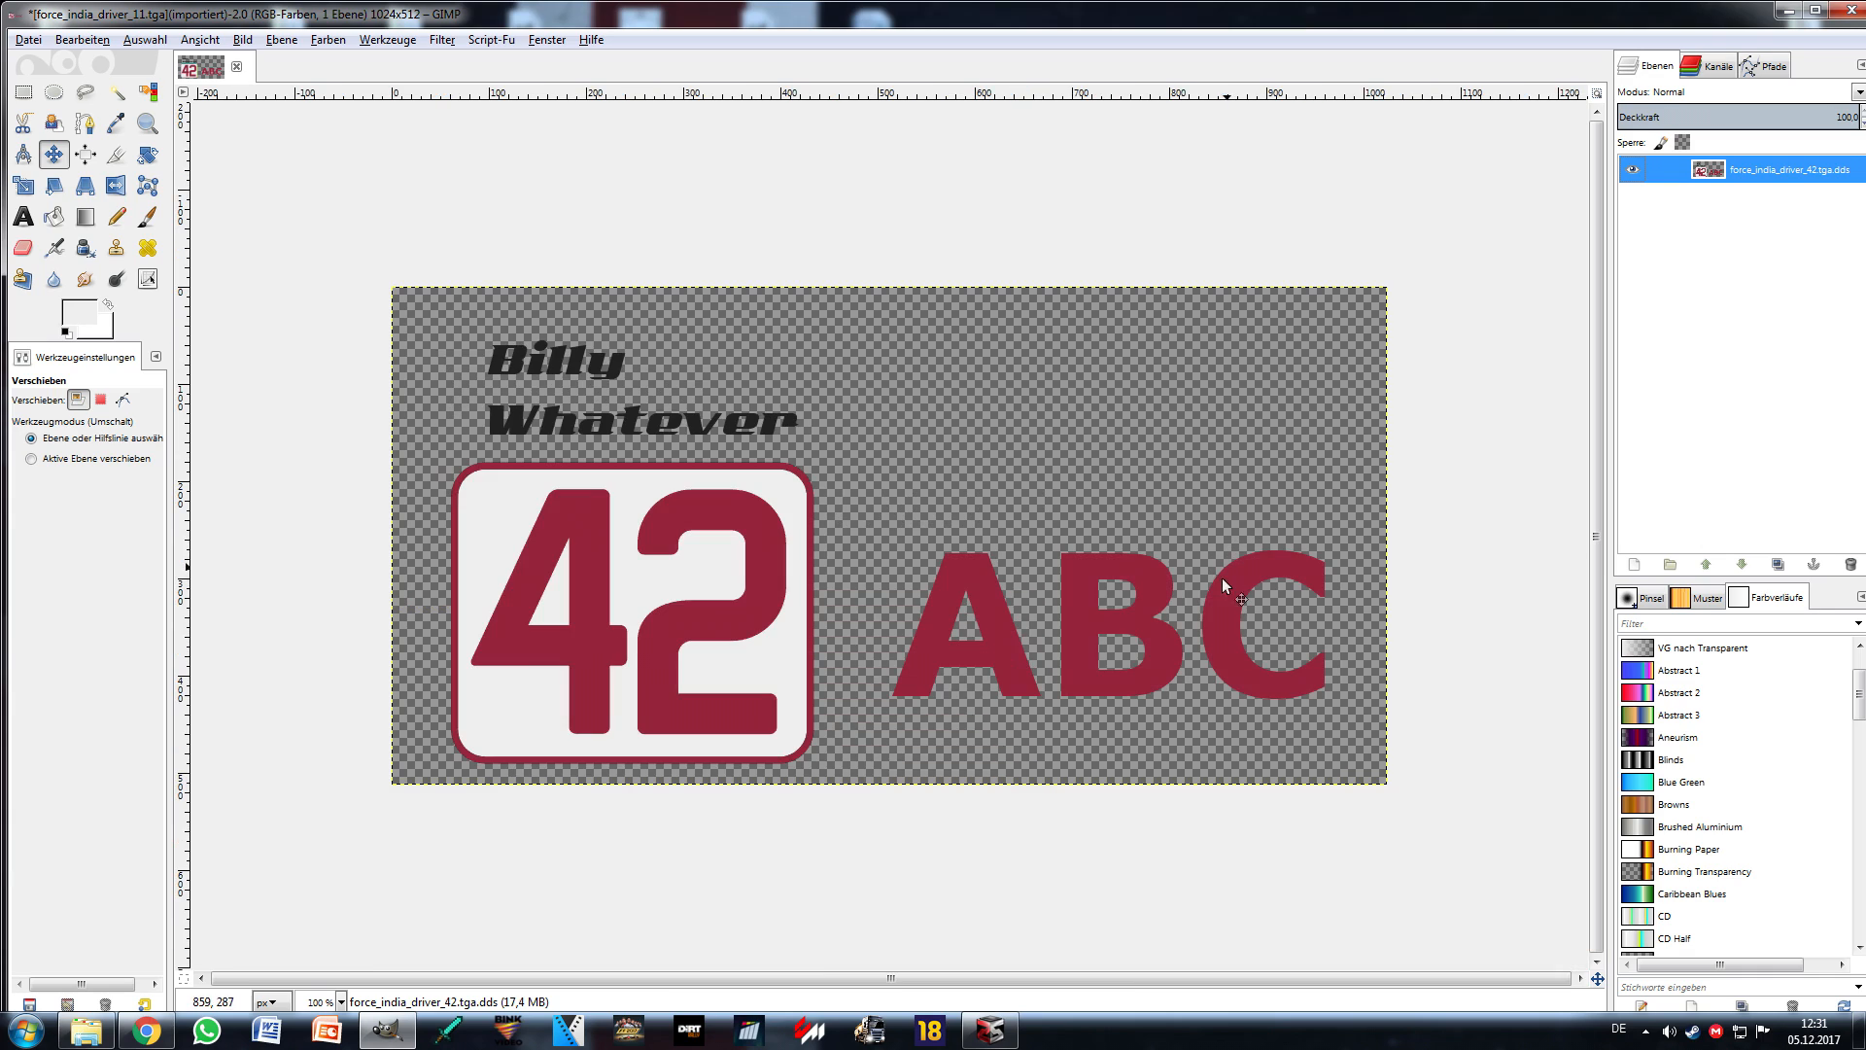
{"action": "key", "text": "ctrl+z"}
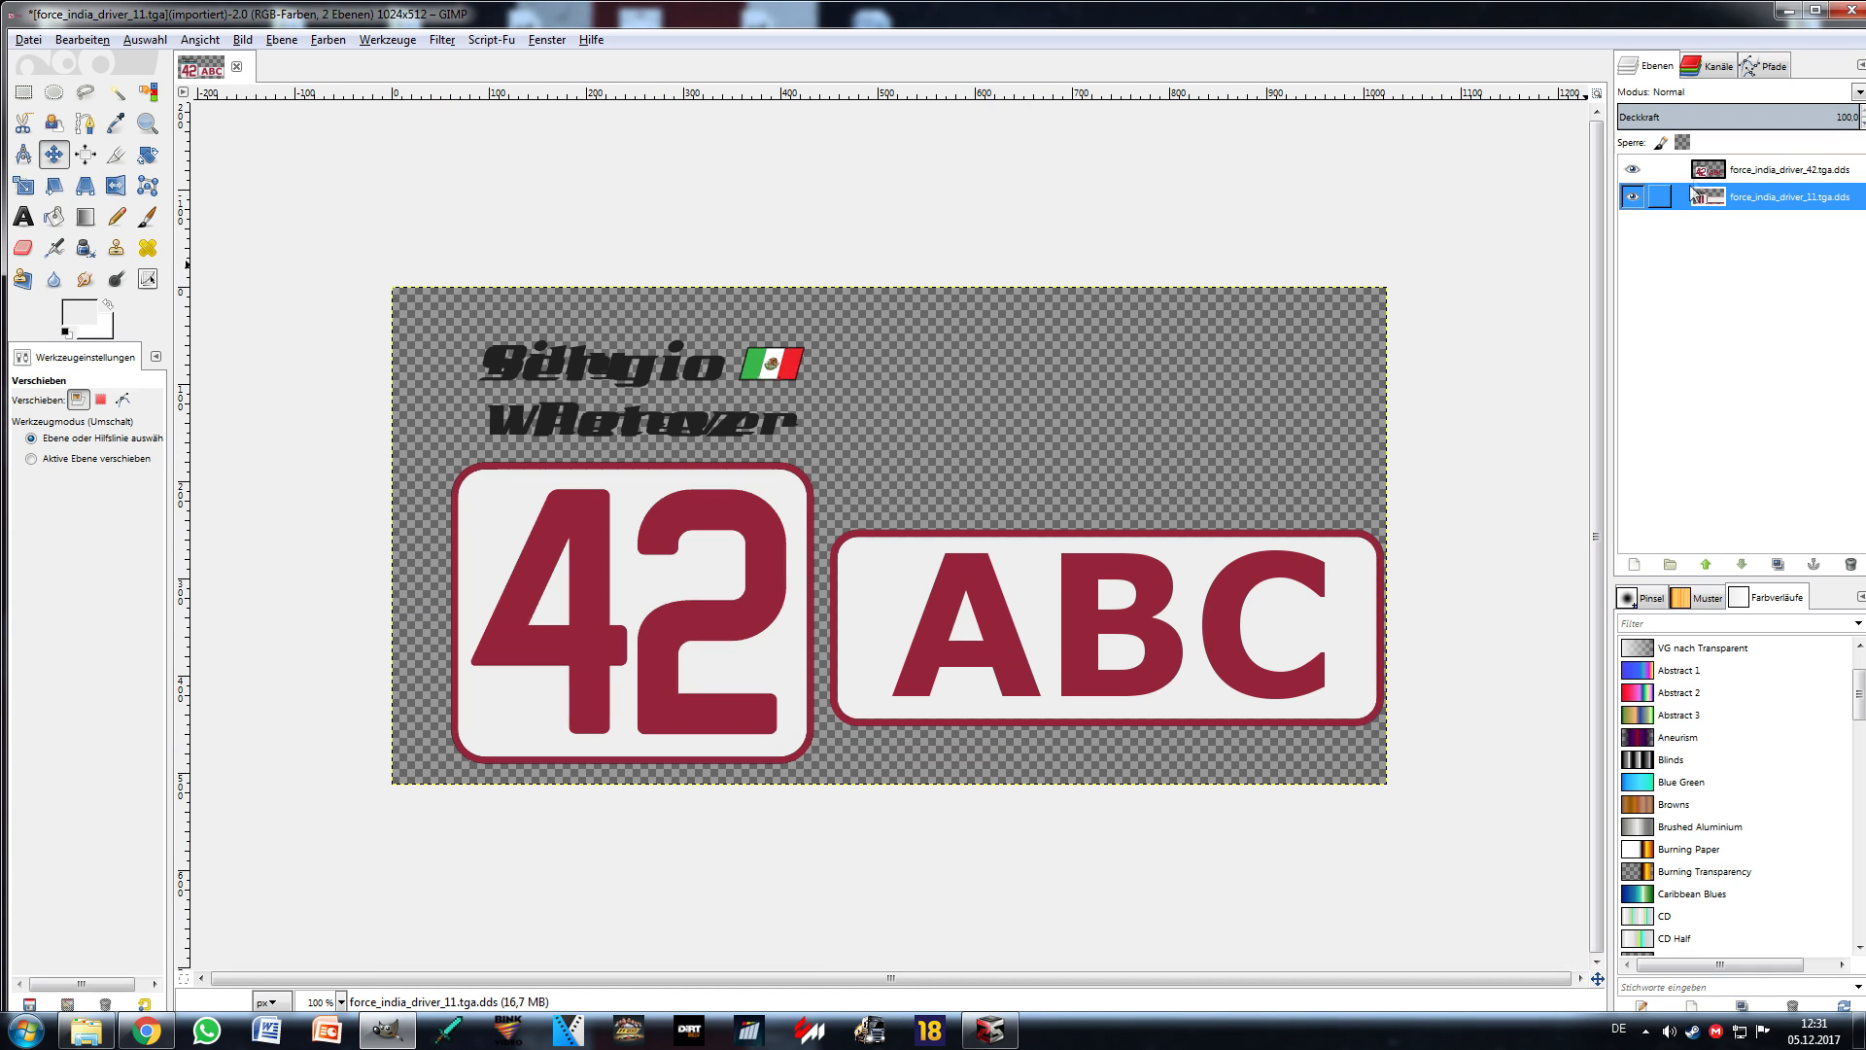
Step: Cut the white, red-bordered plate behind ABC out of the force_india_driver_11.tga.dds layer using a selection about 593 × 236 px, then clear the selection
{"action": "key", "text": "r"}
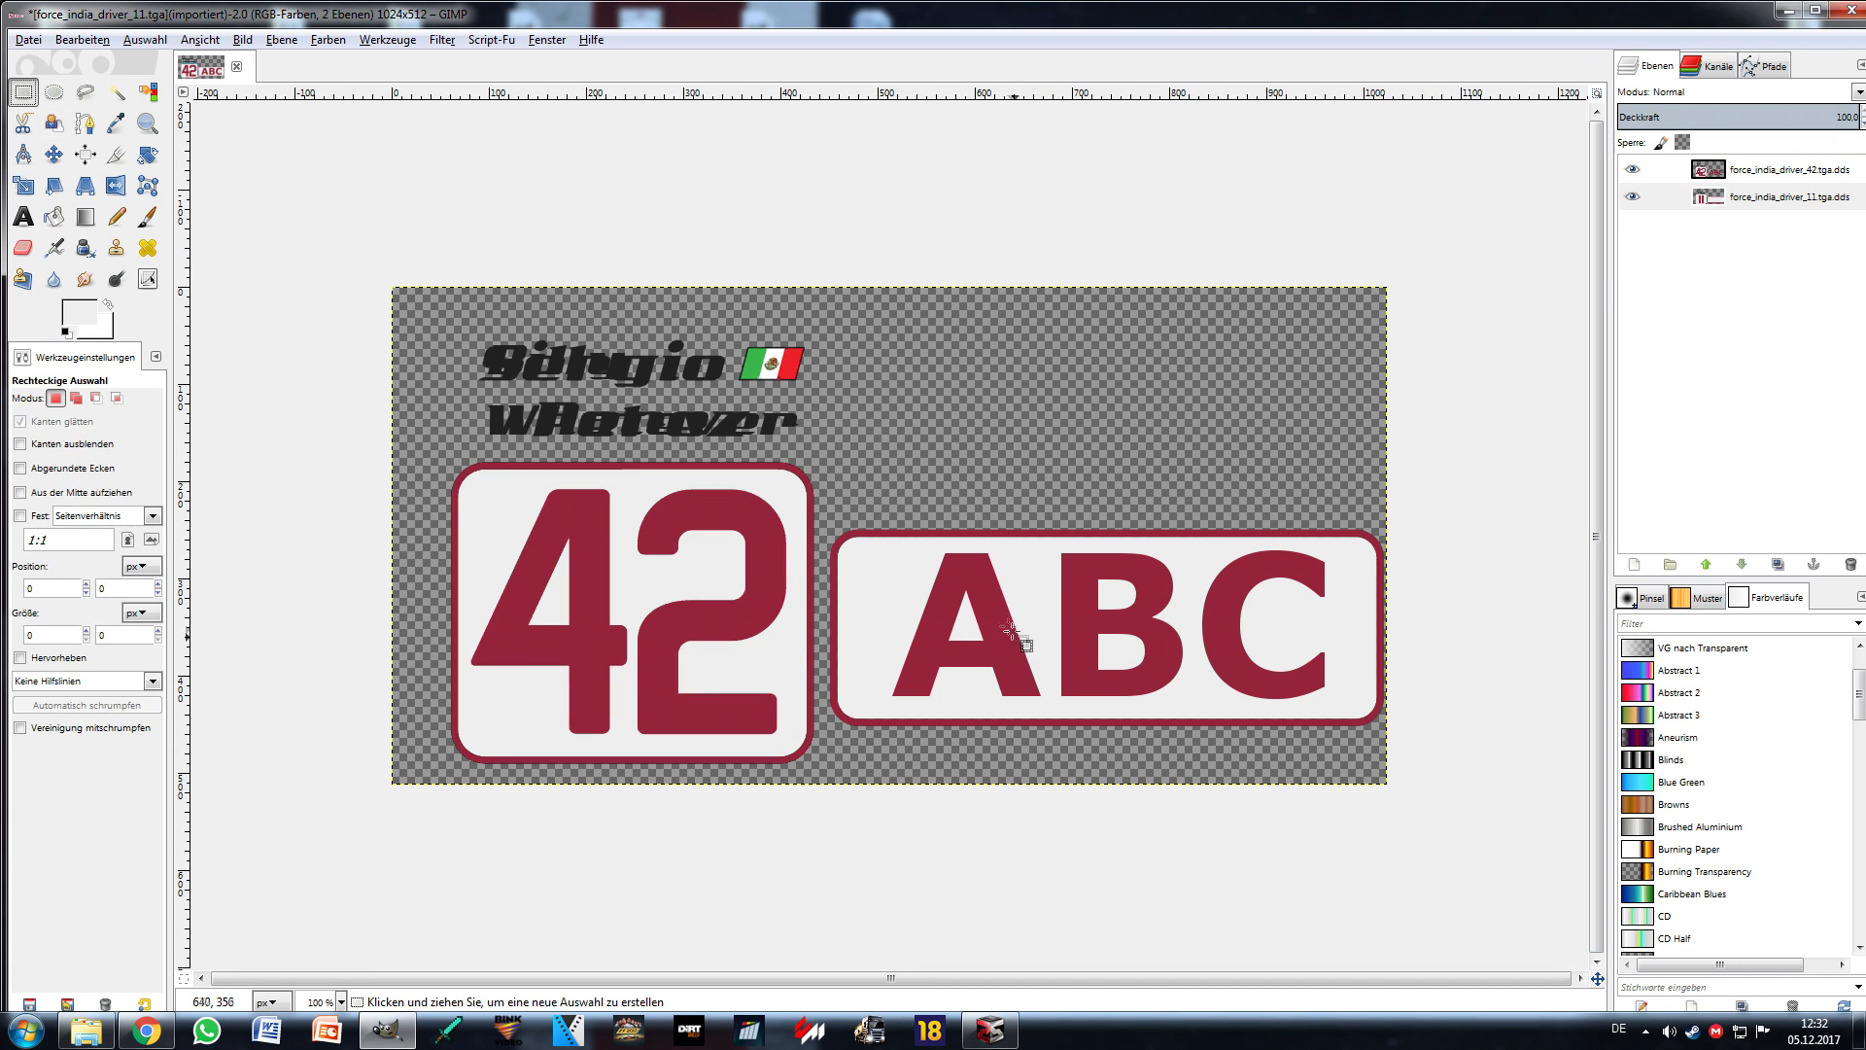
{"action": "left_click_drag", "start_coordinate": [830, 506], "coordinate": [1401, 735]}
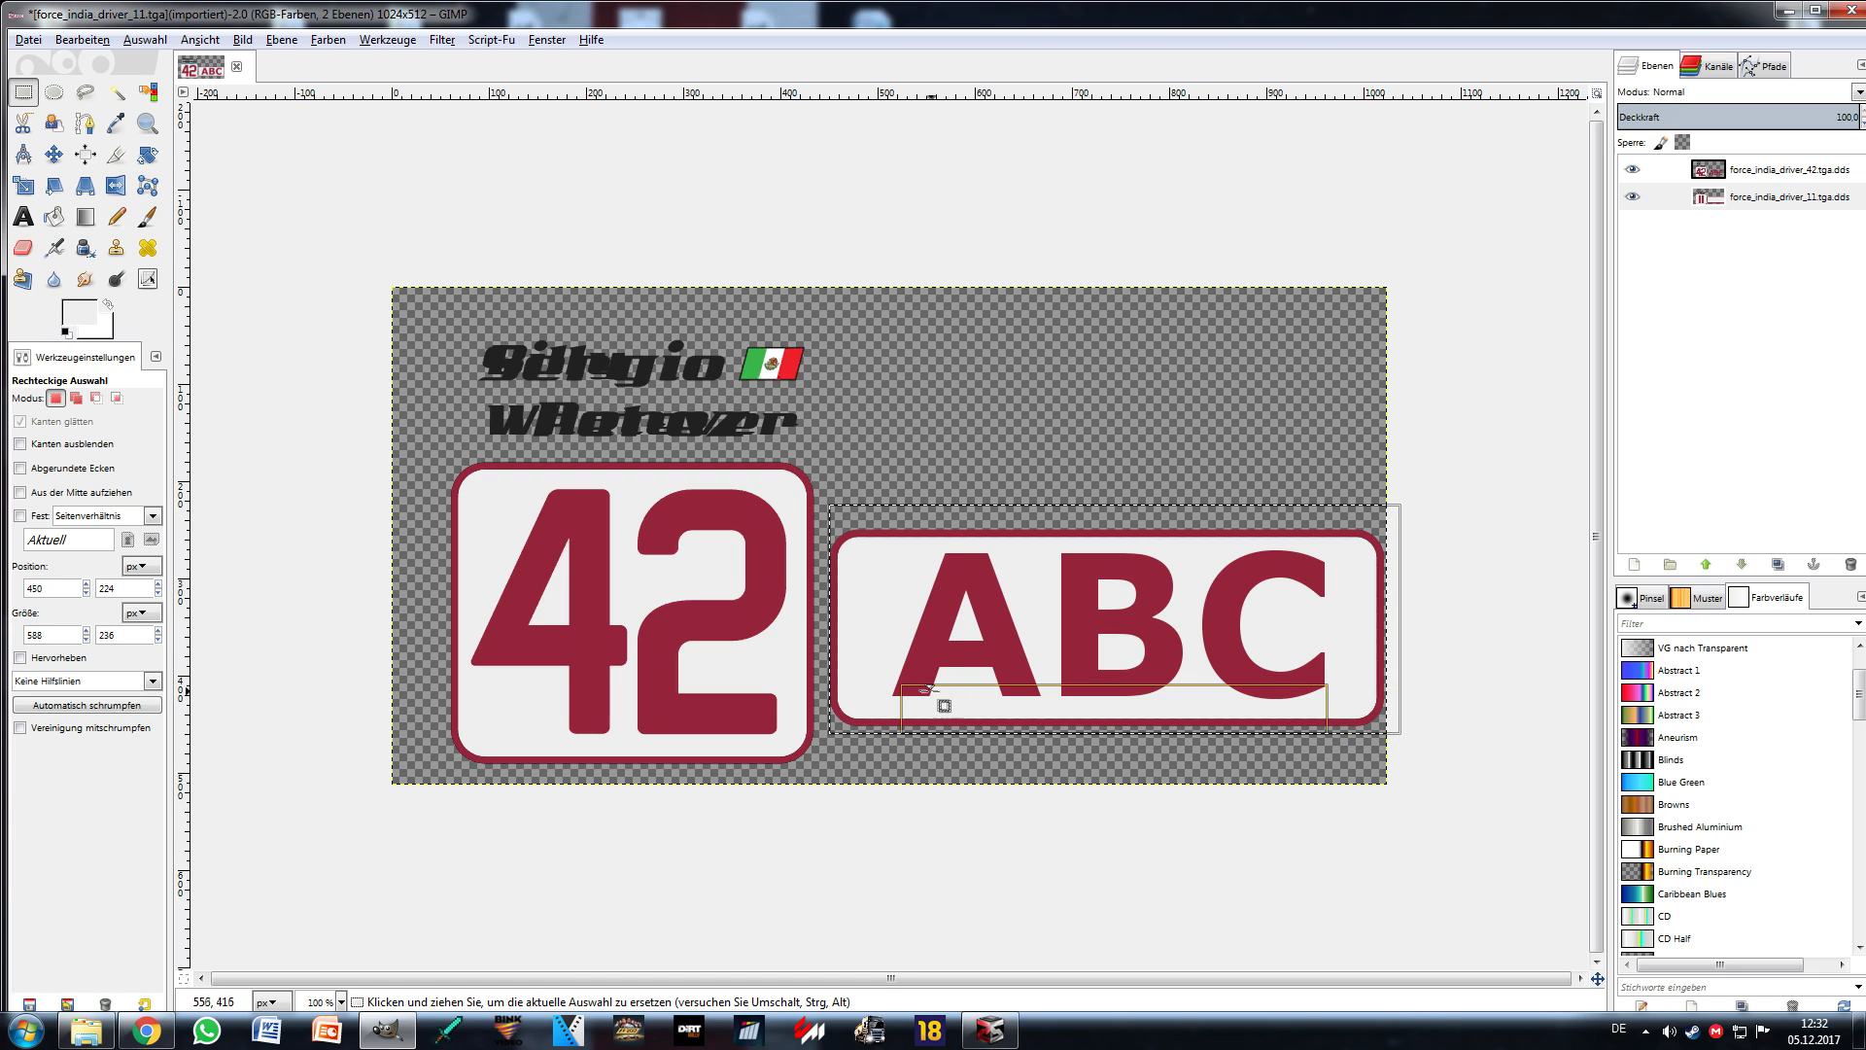
{"action": "left_click_drag", "start_coordinate": [870, 641], "coordinate": [864, 641]}
{"action": "key", "text": "ctrl"}
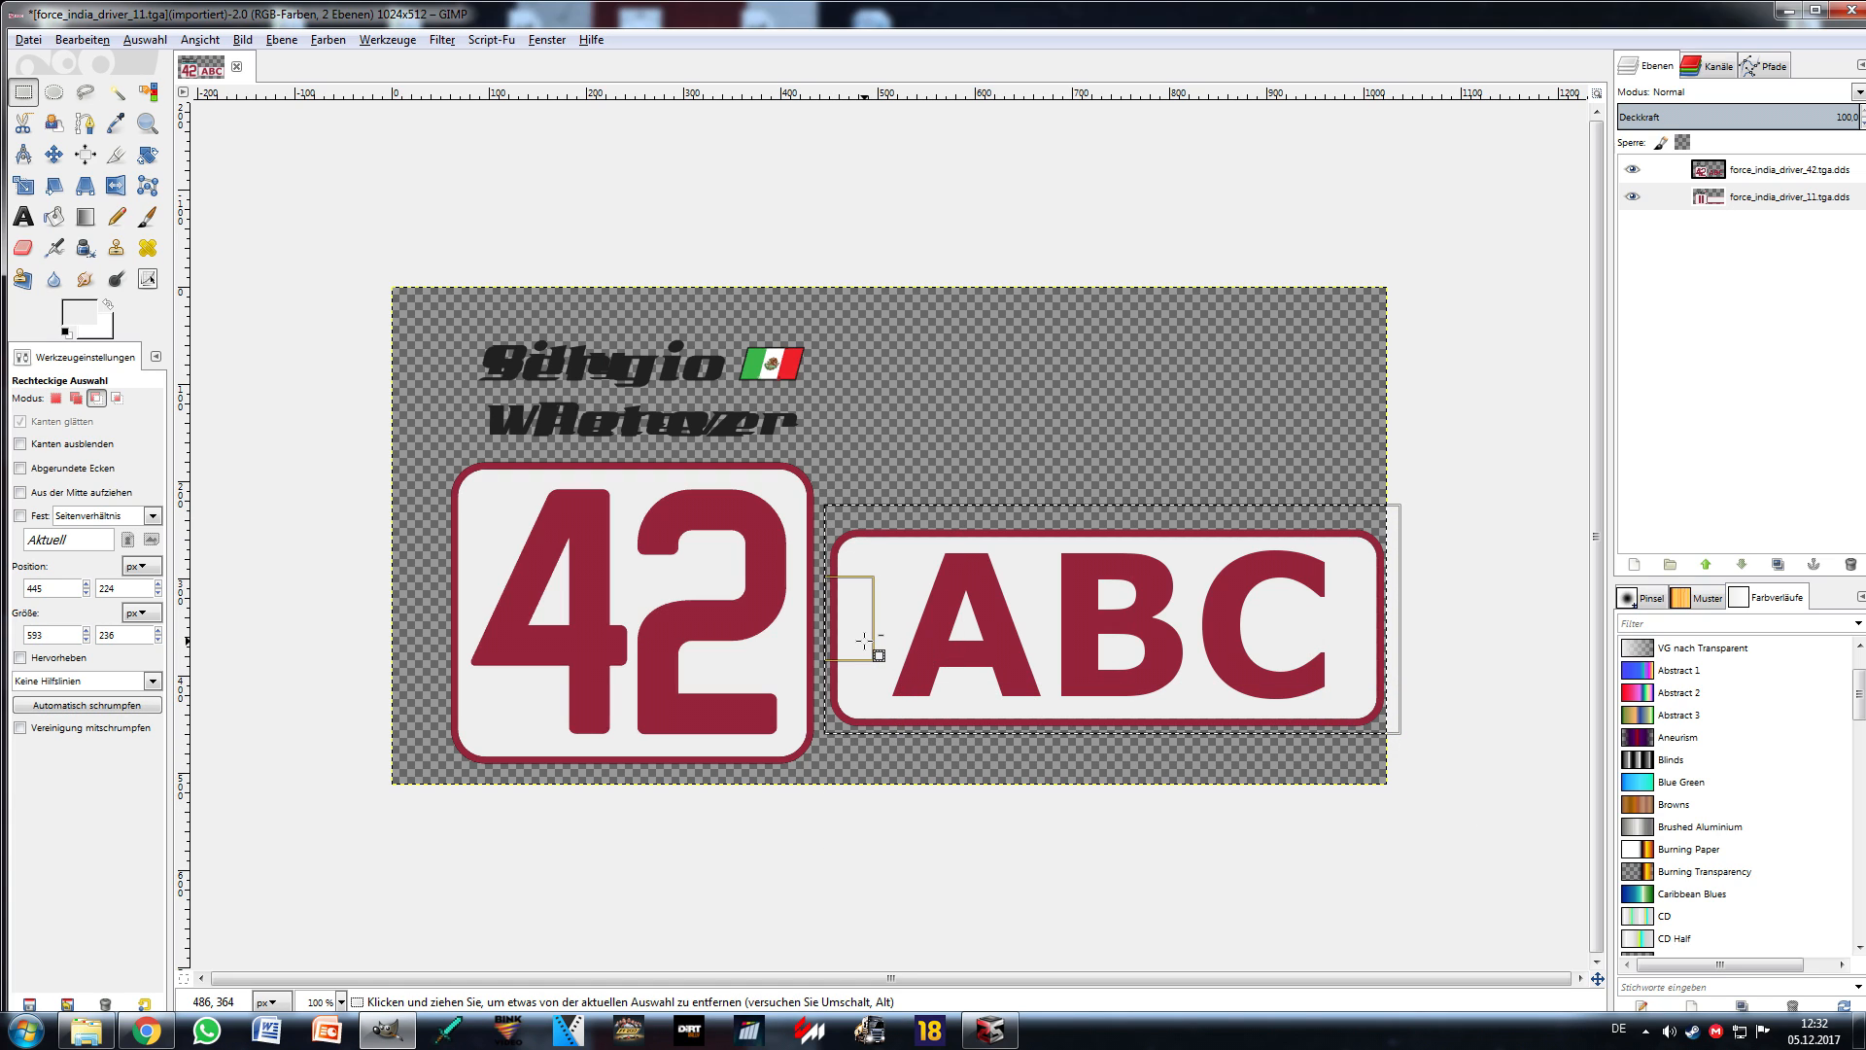
{"action": "key", "text": "ctrl+x"}
{"action": "left_click", "coordinate": [145, 39]}
{"action": "left_click", "coordinate": [159, 64]}
Step: Paste the cut plate as a new layer and move it back to its original position over the ABC lettering
{"action": "key", "text": "ctrl+v"}
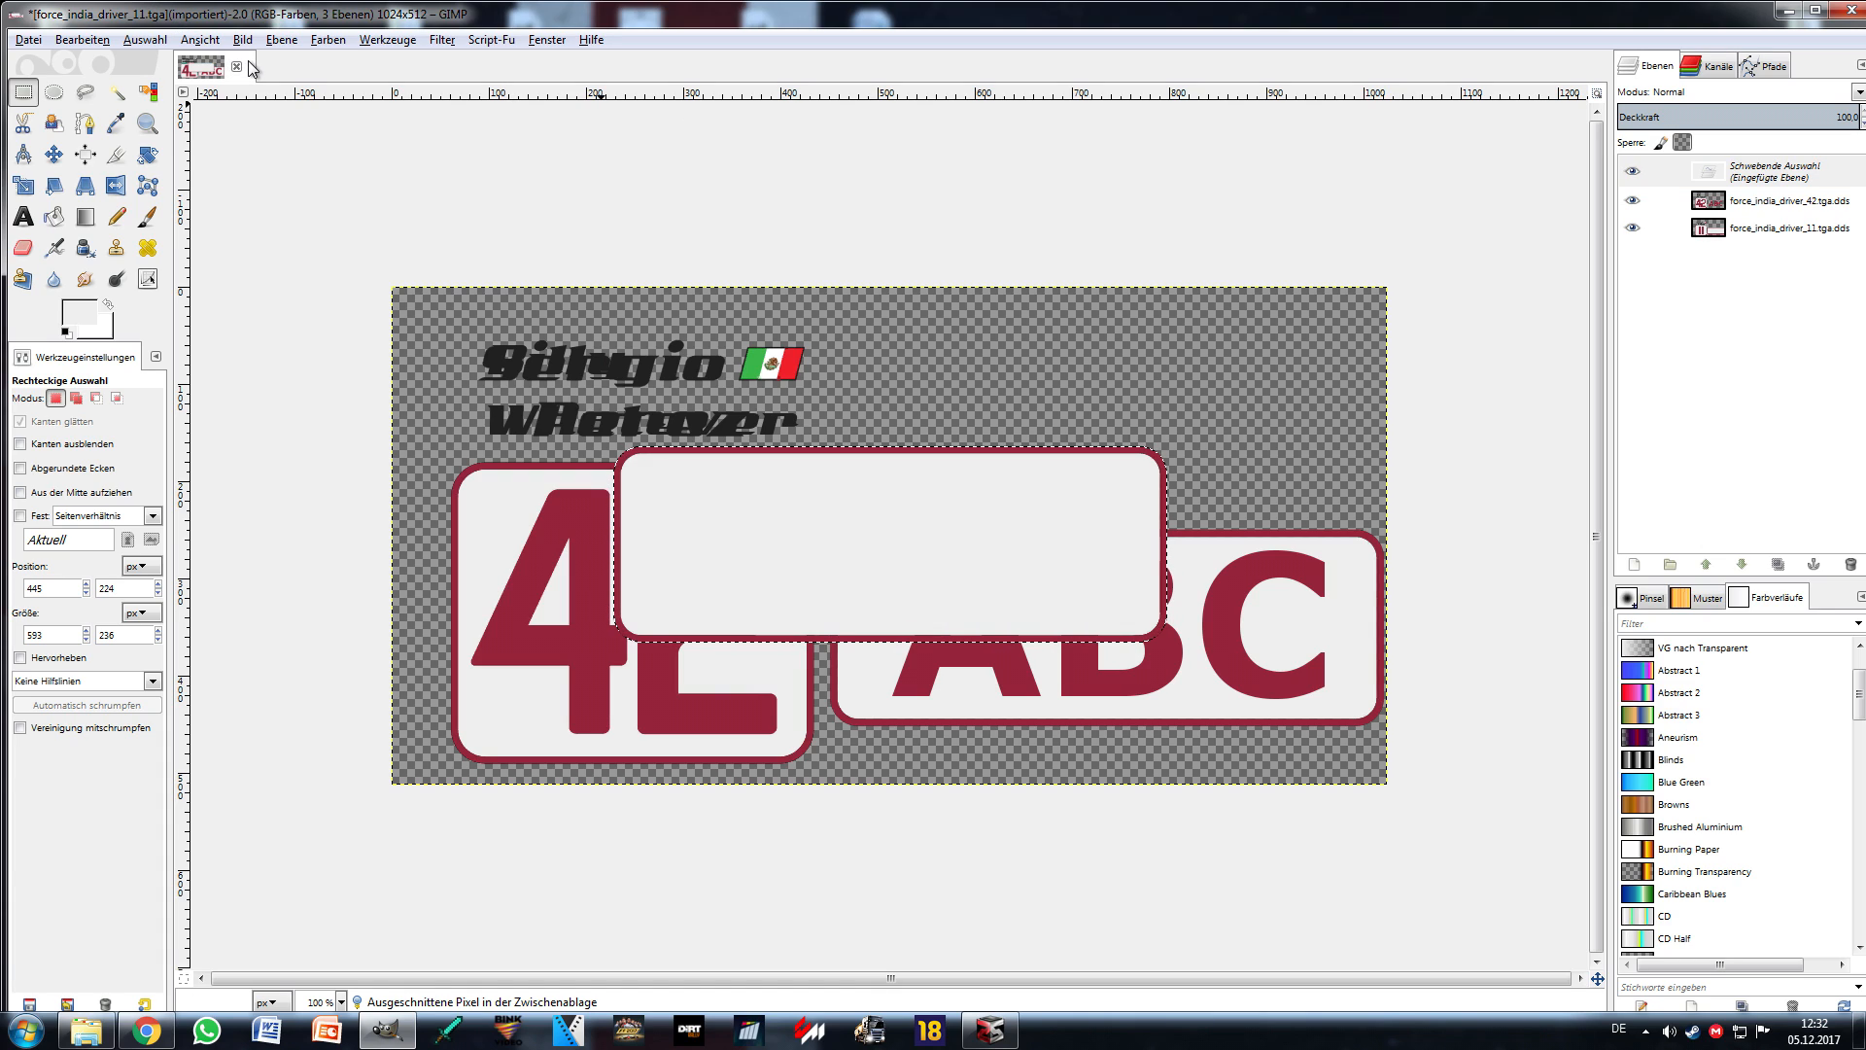
{"action": "key", "text": "ctrl+z"}
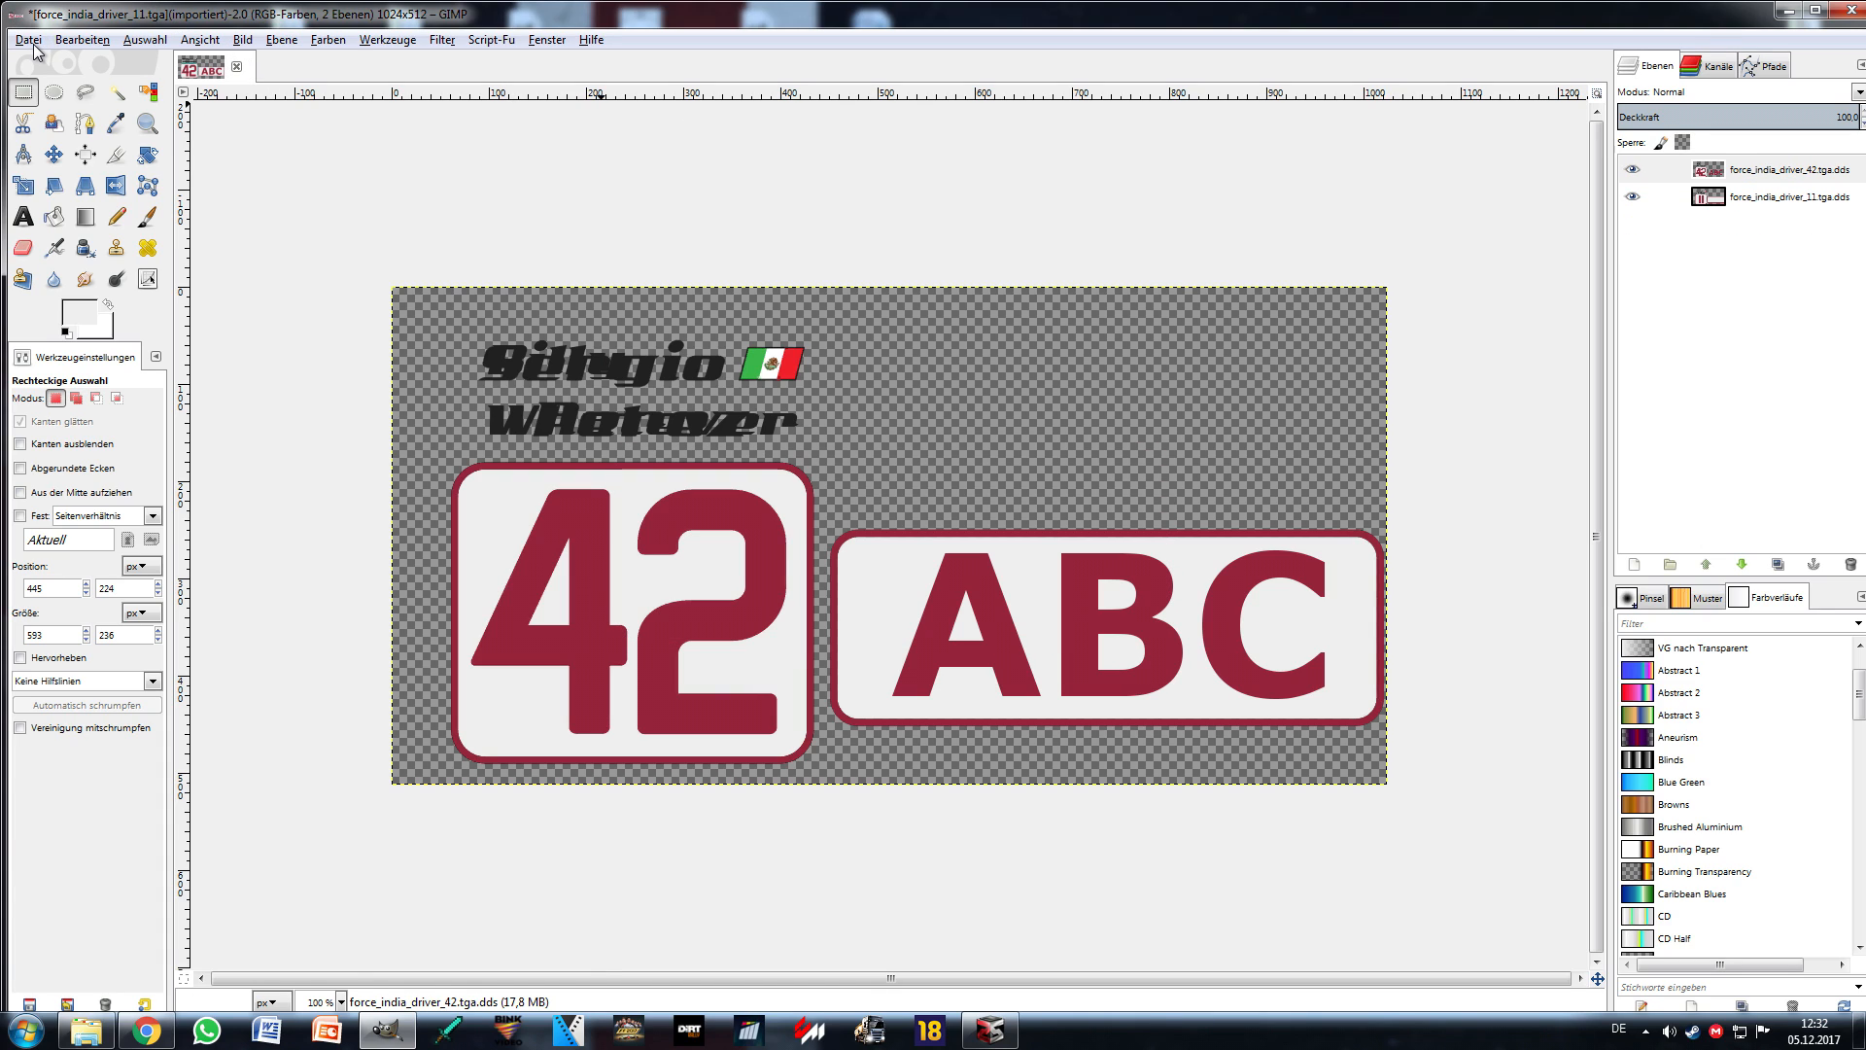
{"action": "left_click", "coordinate": [82, 40]}
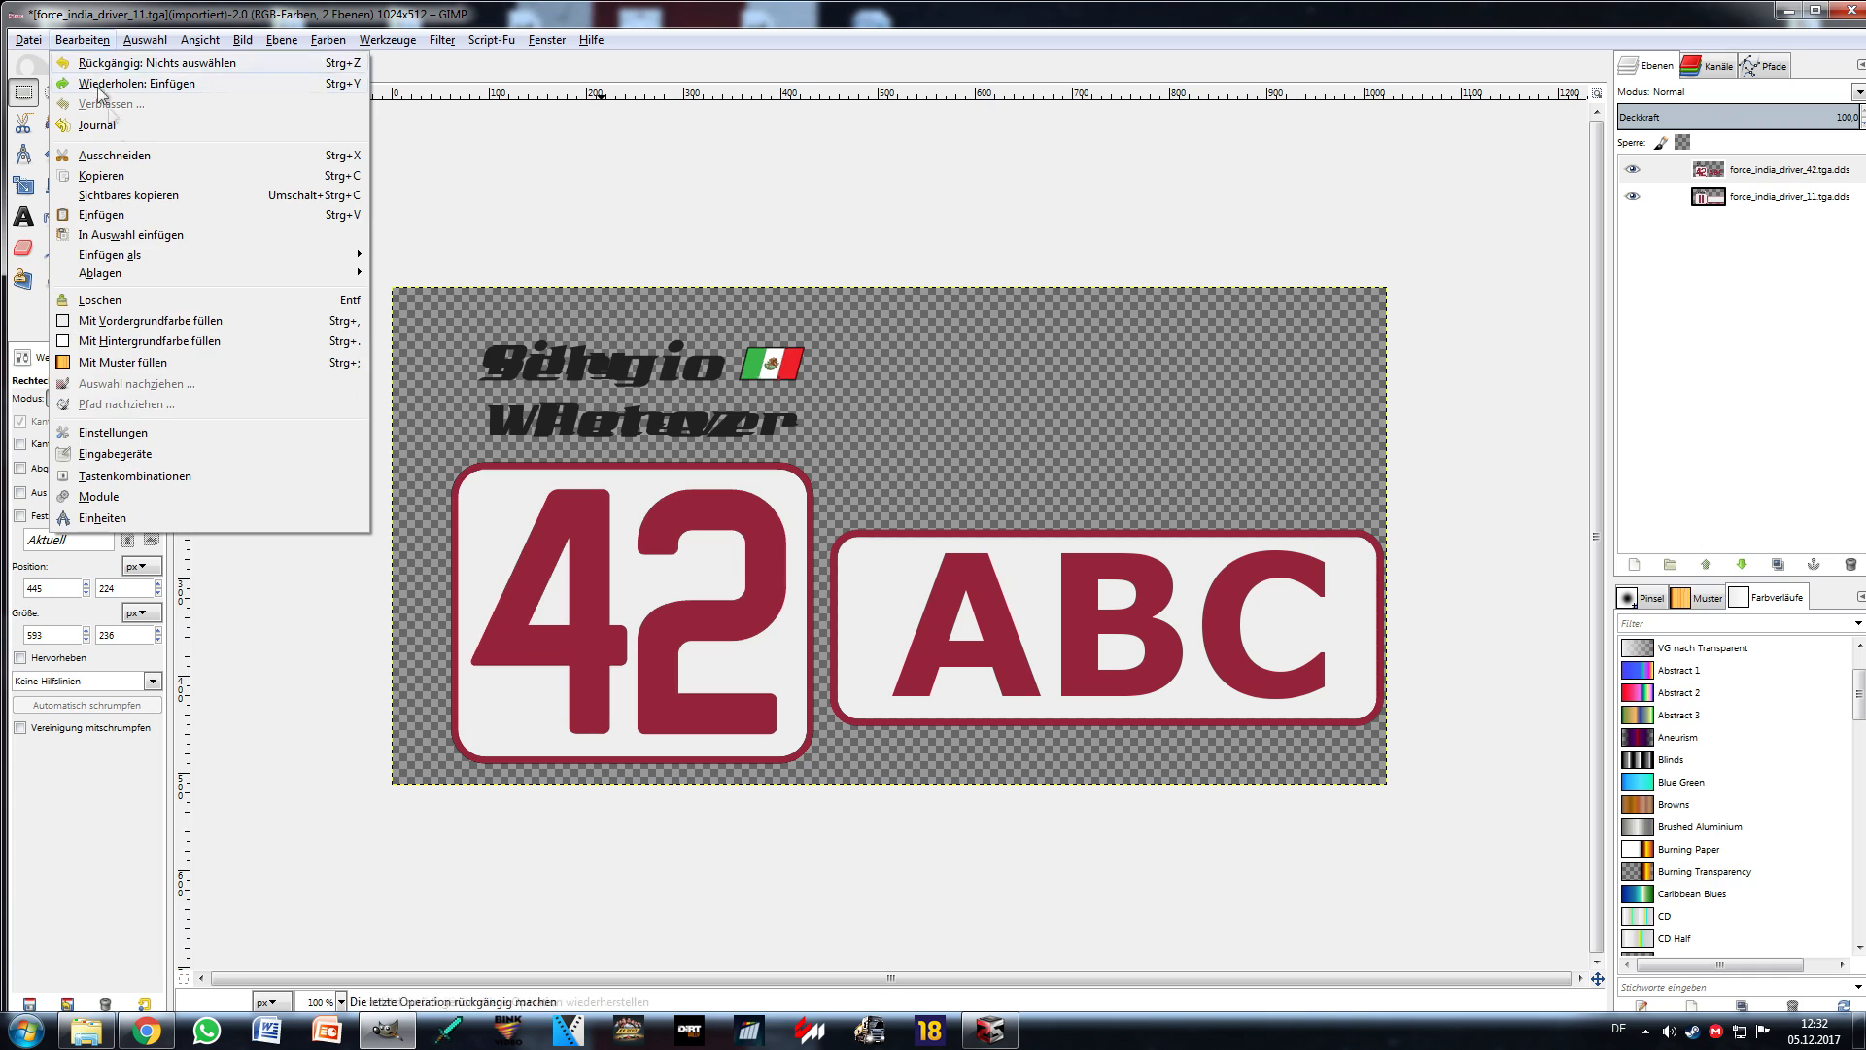
{"action": "mouse_move", "coordinate": [136, 255]}
{"action": "left_click", "coordinate": [432, 275]}
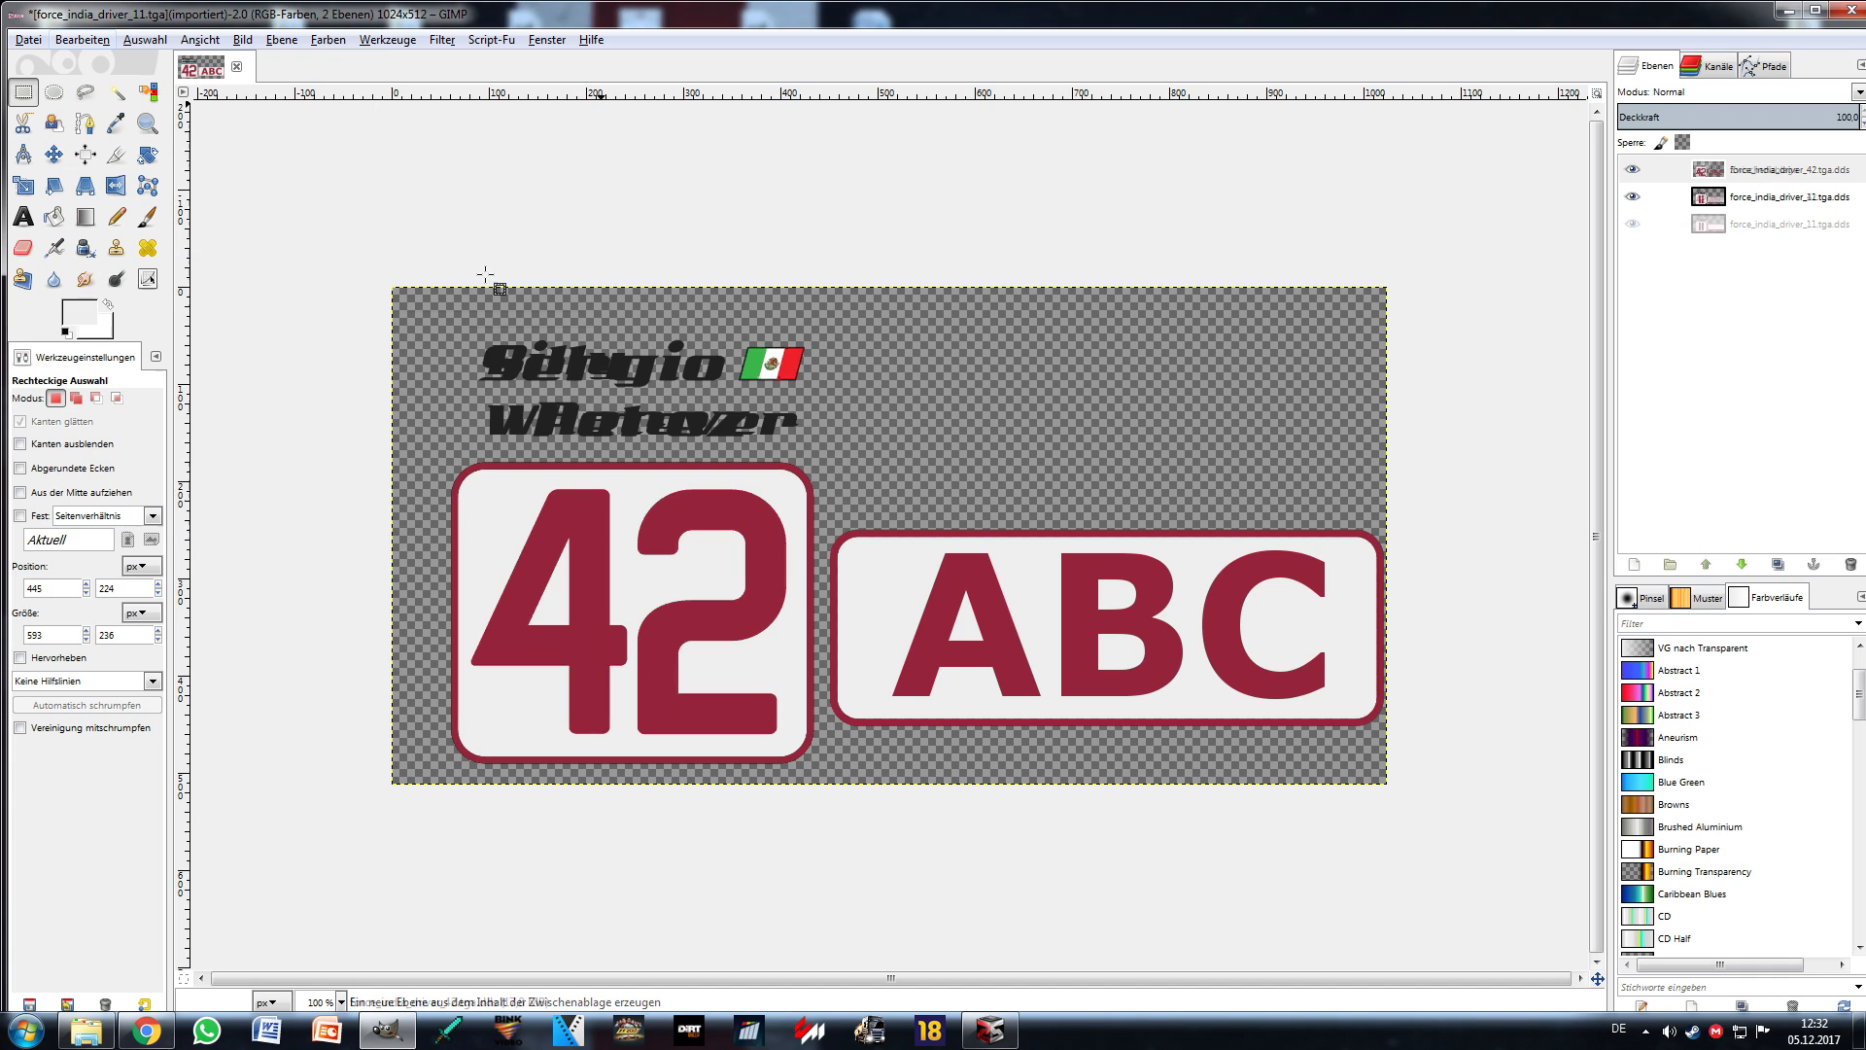
{"action": "key", "text": "m"}
{"action": "left_click_drag", "start_coordinate": [458, 374], "coordinate": [890, 587]}
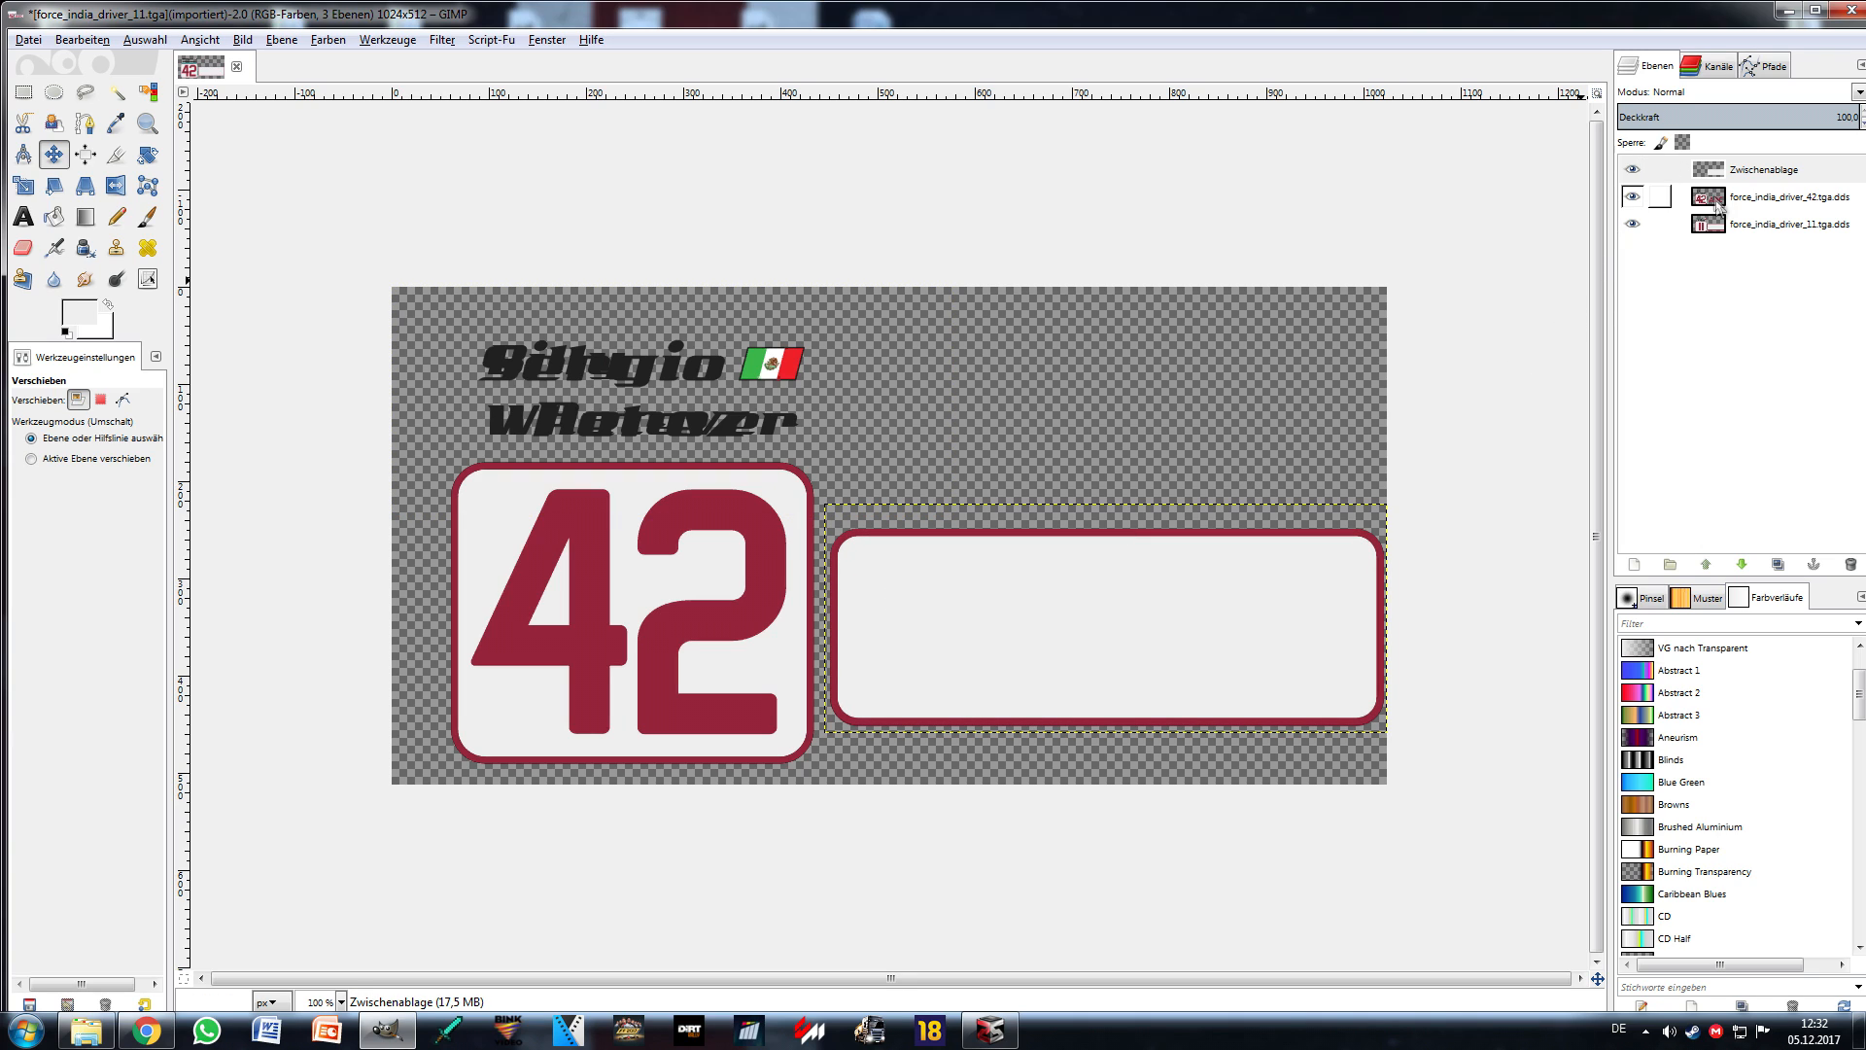
Step: Delete the force_india_driver_11.tga.dds layer and place the pasted plate layer beneath the force_india_driver_42.tga.dds layer
{"action": "left_click", "coordinate": [1736, 224]}
{"action": "right_click", "coordinate": [1735, 226]}
{"action": "left_click", "coordinate": [1633, 387]}
{"action": "left_click_drag", "start_coordinate": [1739, 172], "coordinate": [1726, 232]}
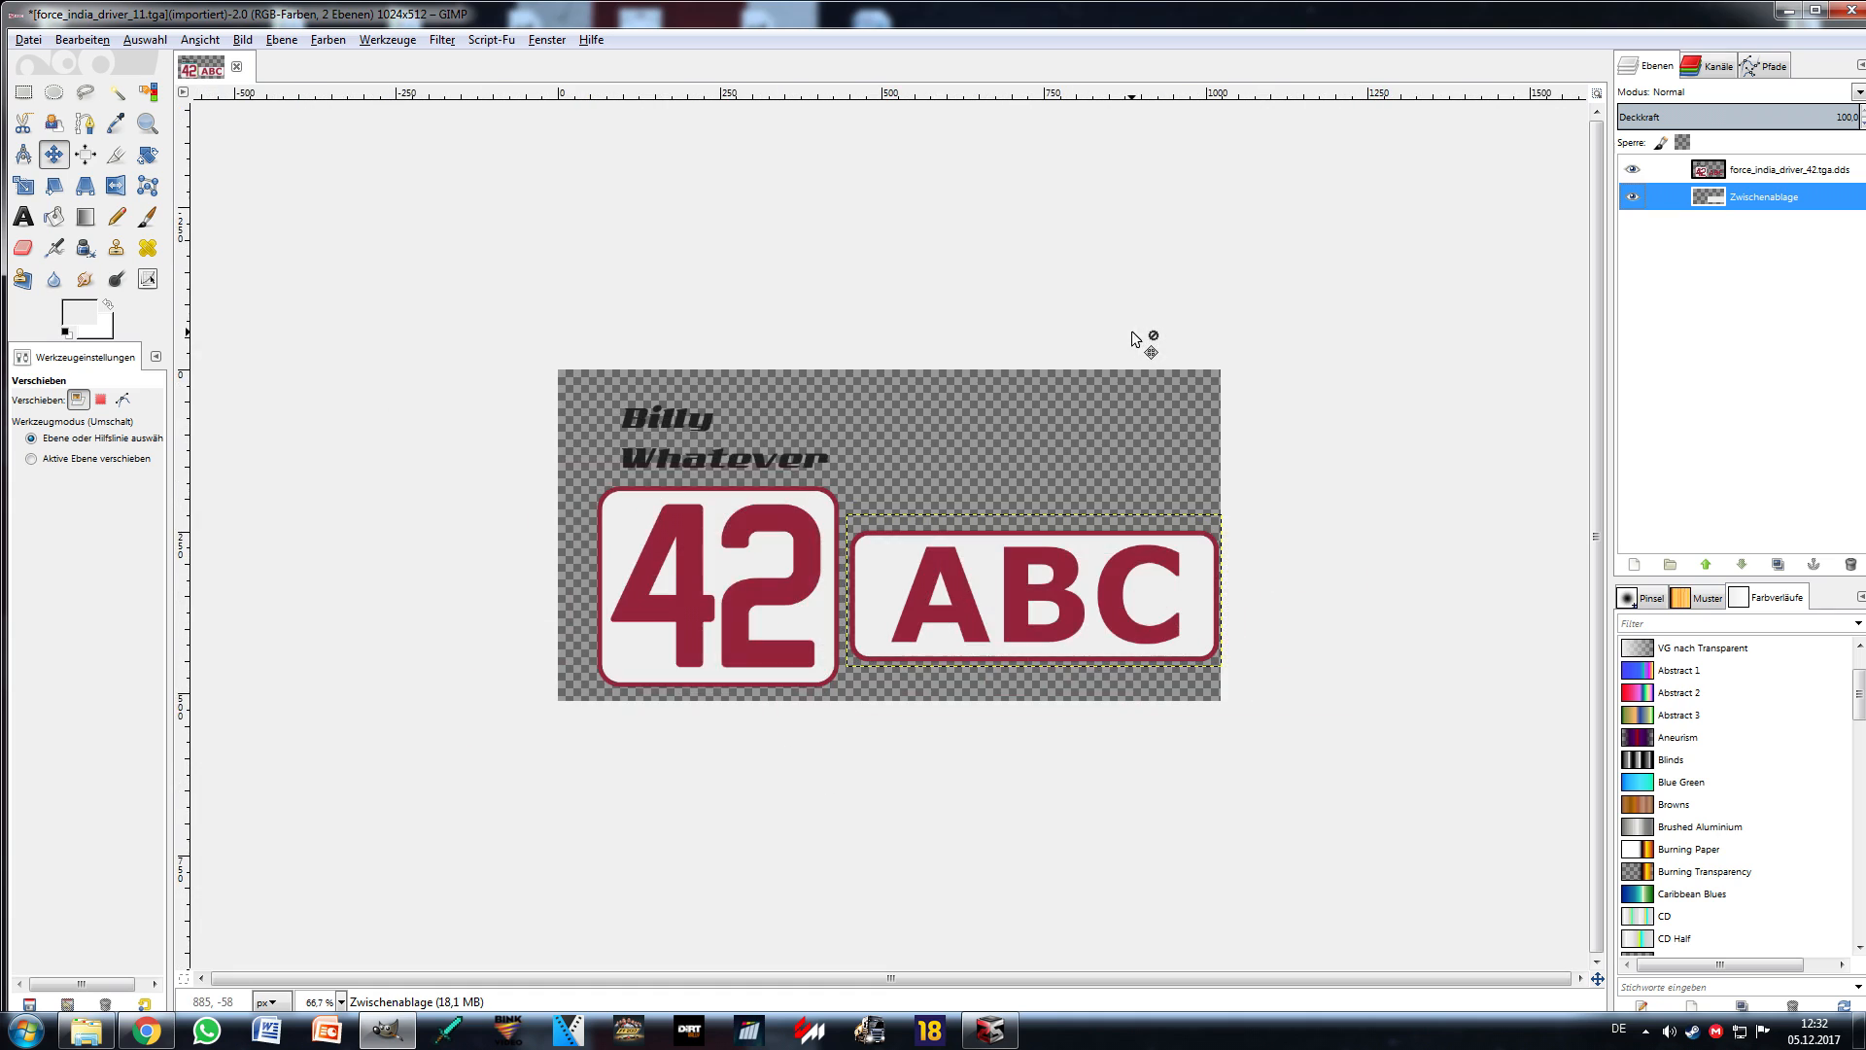
Step: Merge the force_india_driver_42.tga.dds layer down into the plate layer and fit the merged layer to the image size
{"action": "right_click", "coordinate": [1728, 173]}
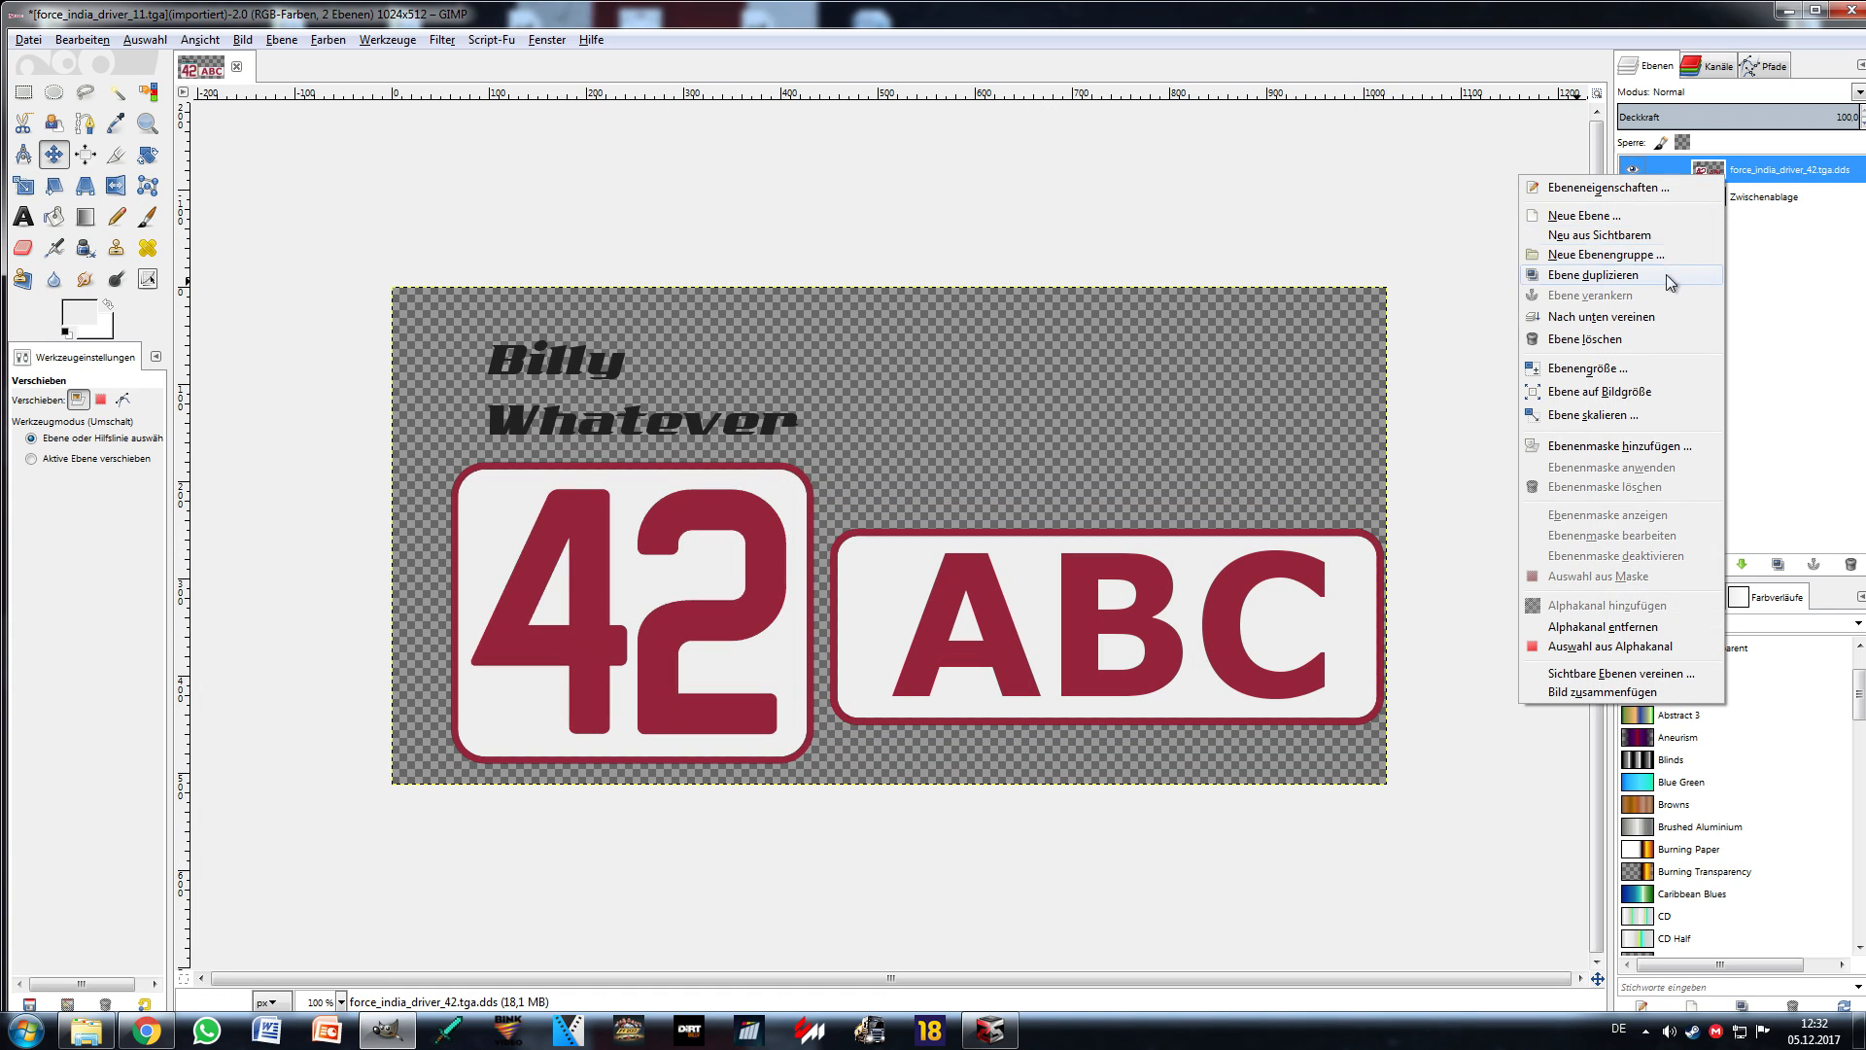
{"action": "left_click", "coordinate": [1653, 317]}
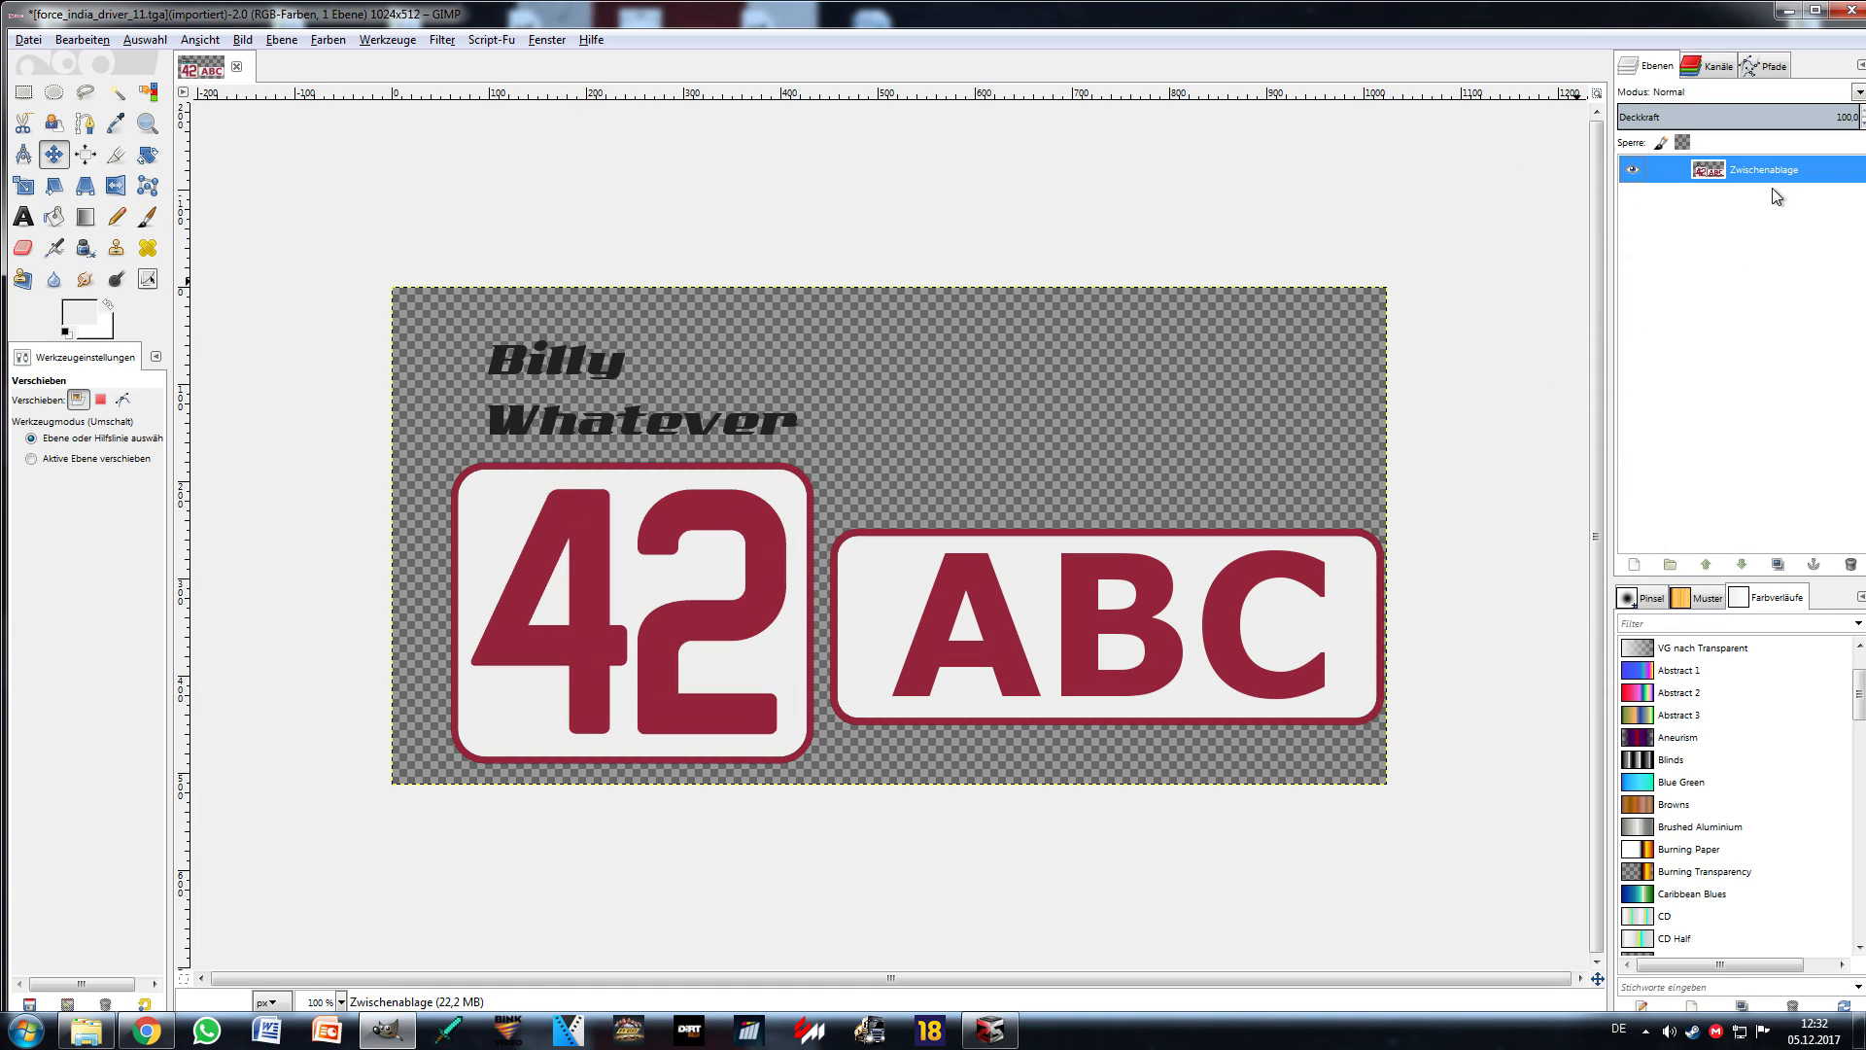
{"action": "right_click", "coordinate": [1720, 175]}
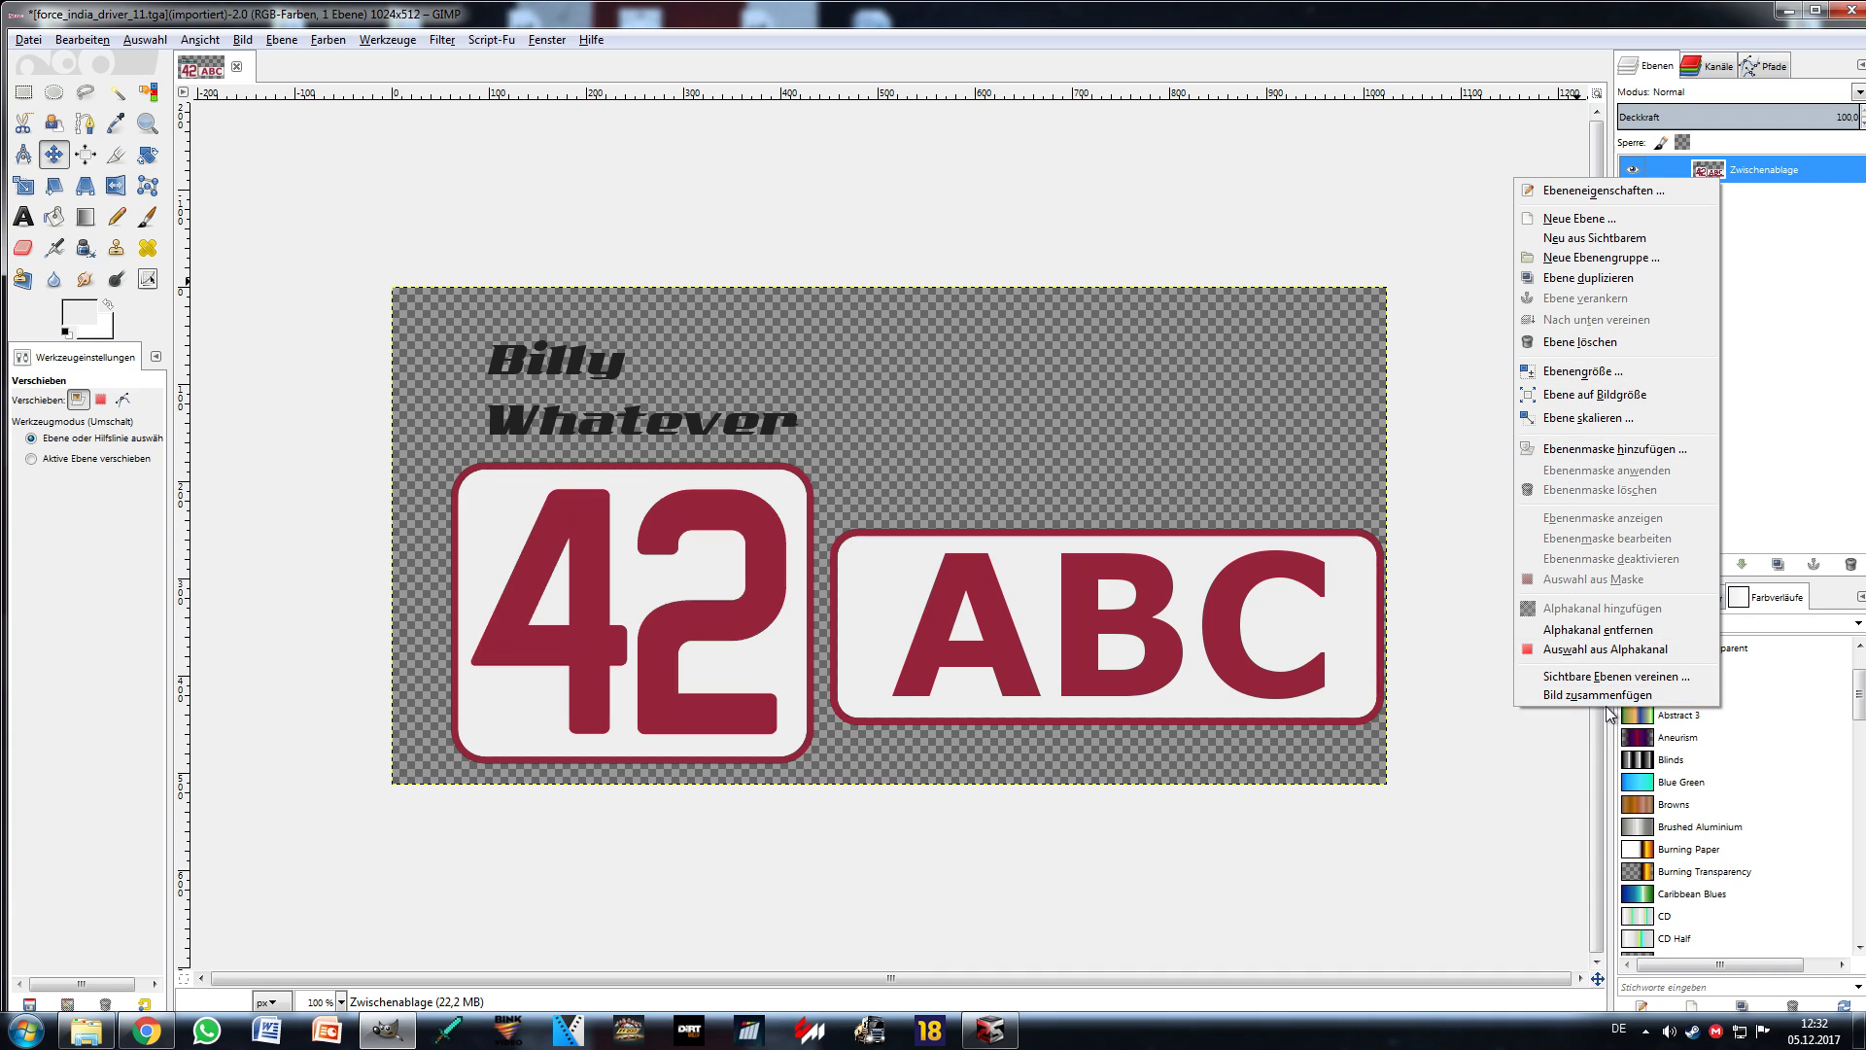
{"action": "left_click", "coordinate": [1597, 395]}
Step: Export the image to the Desktop as force_india_driver_42.tga.dds, replacing the existing file
{"action": "left_click", "coordinate": [19, 39]}
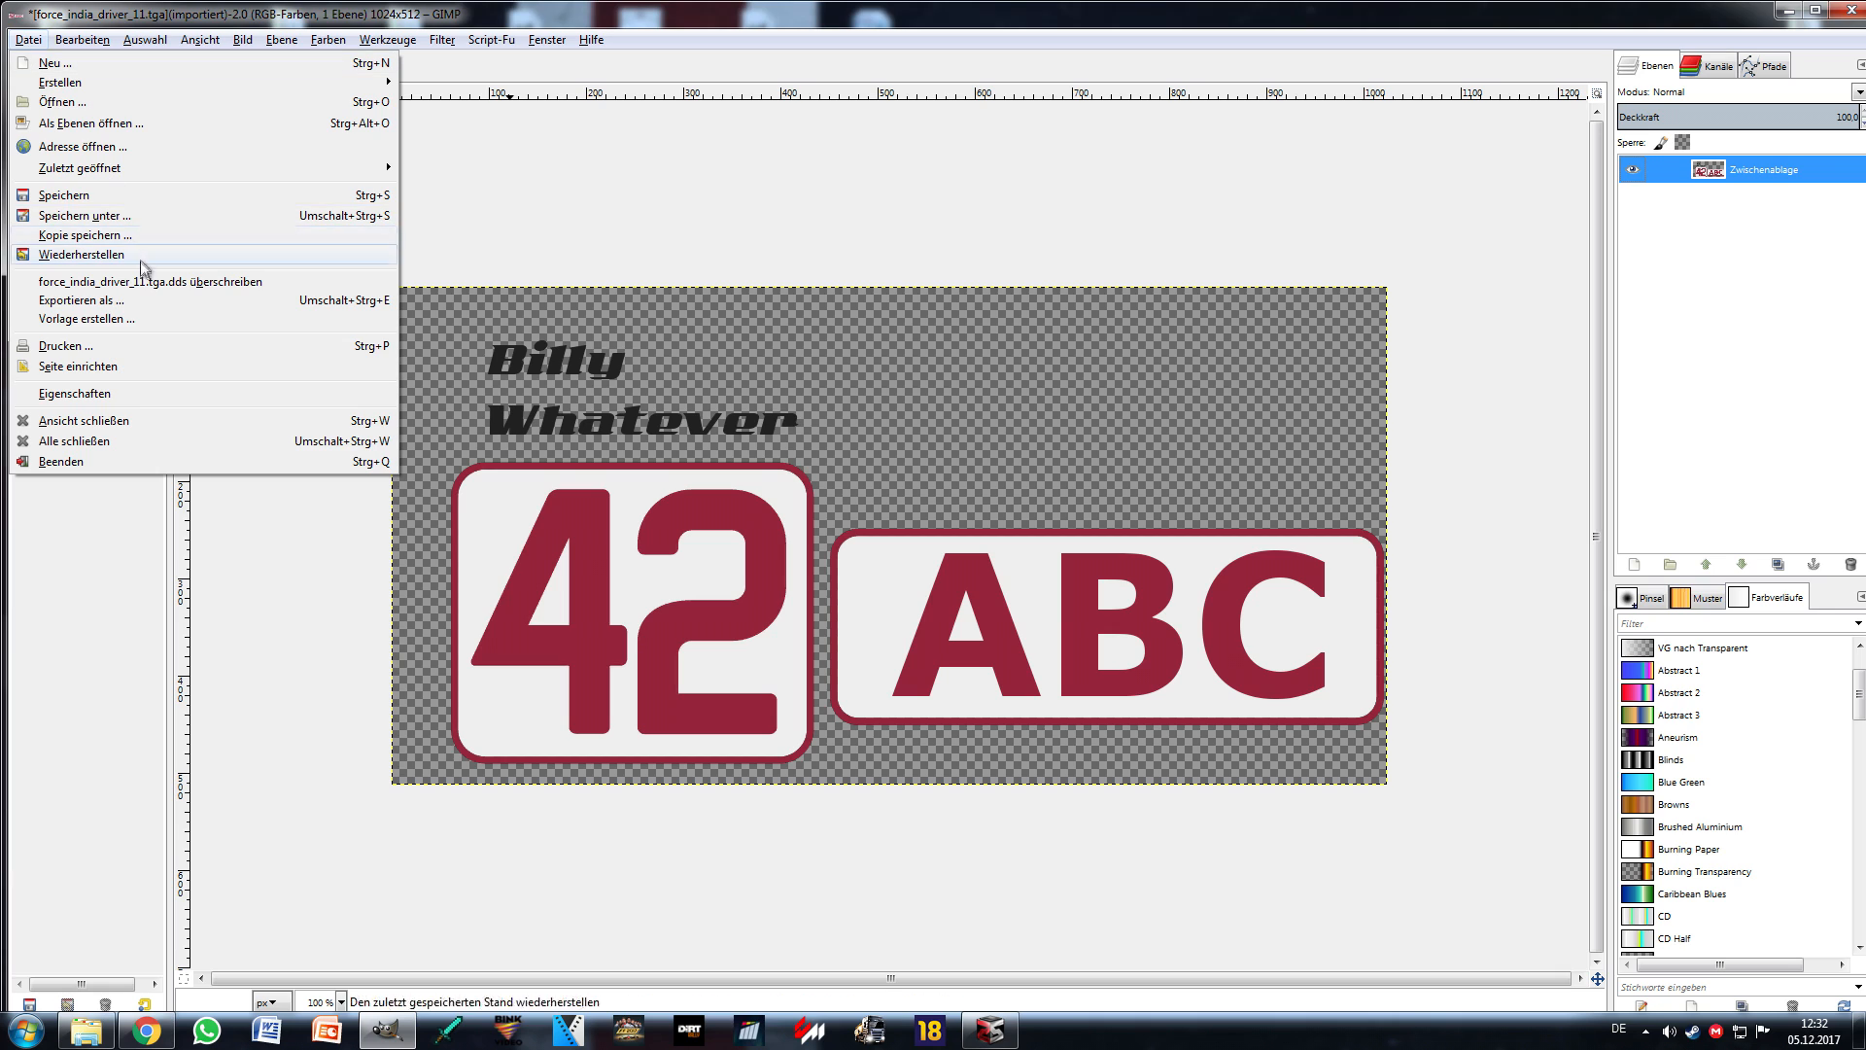
{"action": "left_click", "coordinate": [127, 305]}
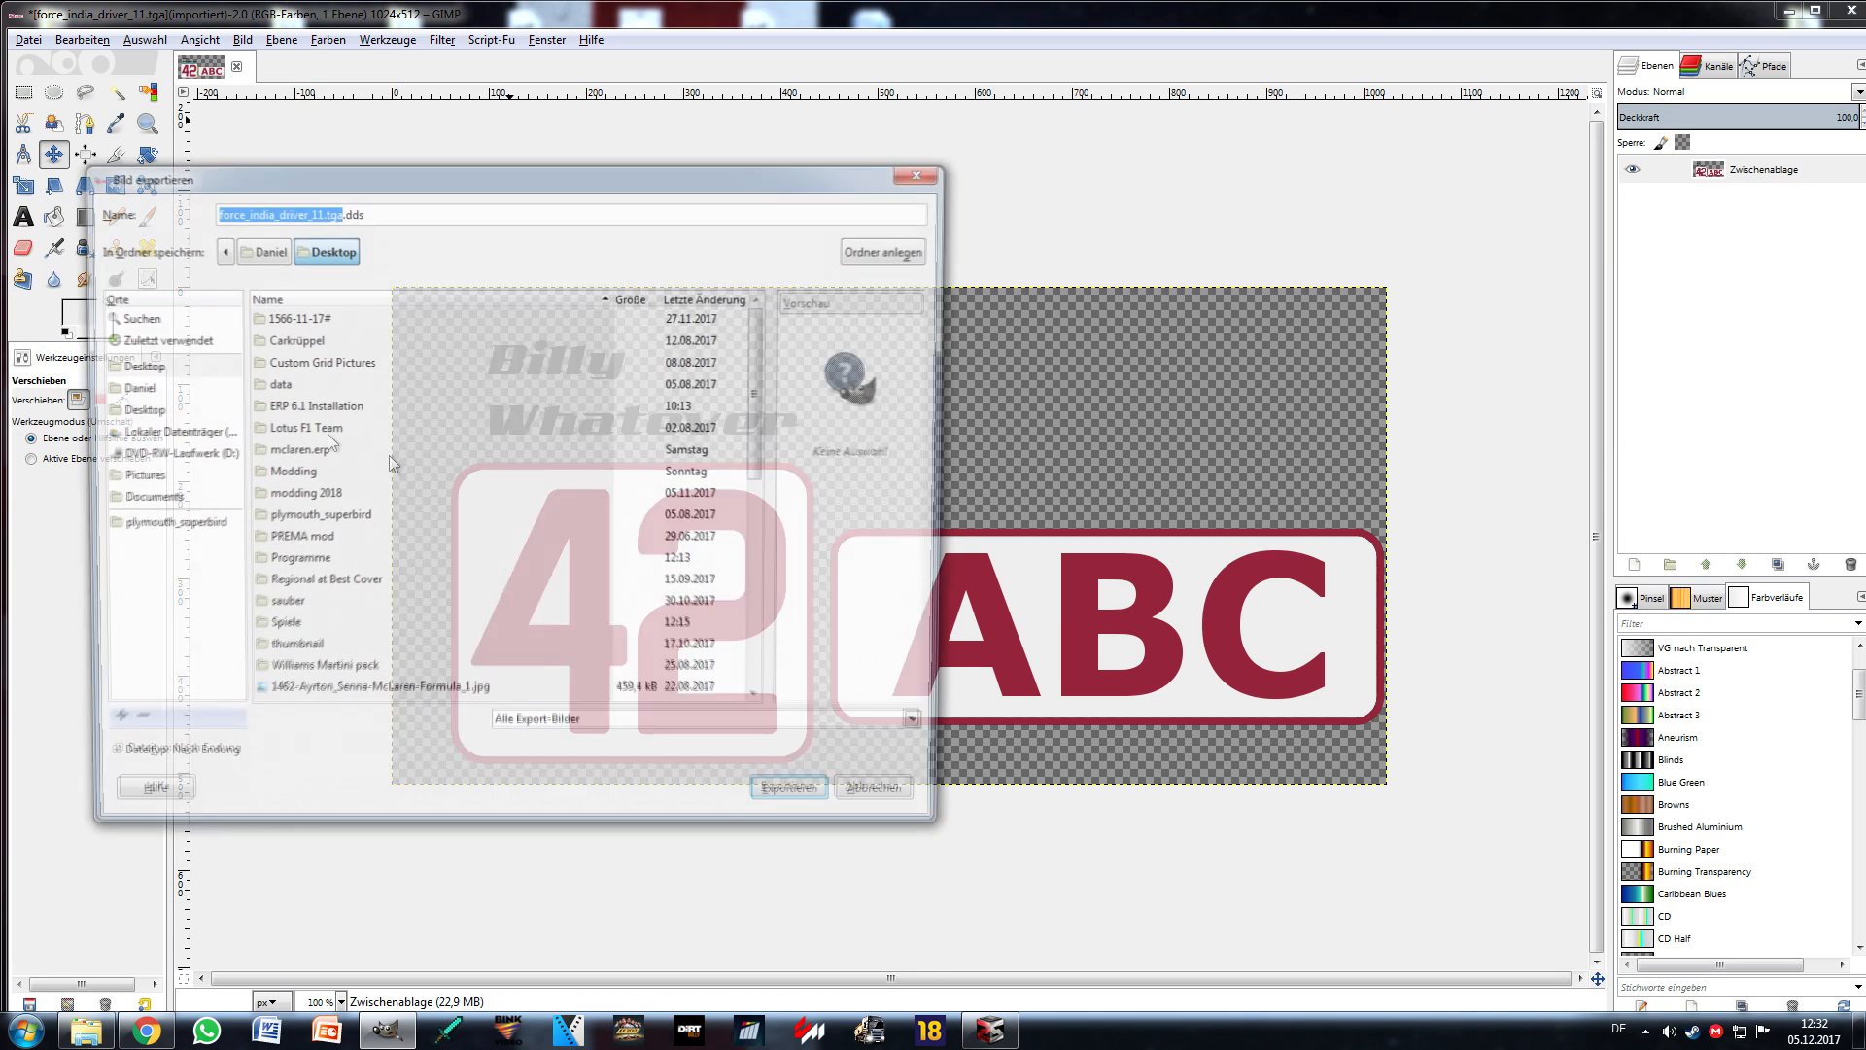
{"action": "left_click", "coordinate": [317, 208]}
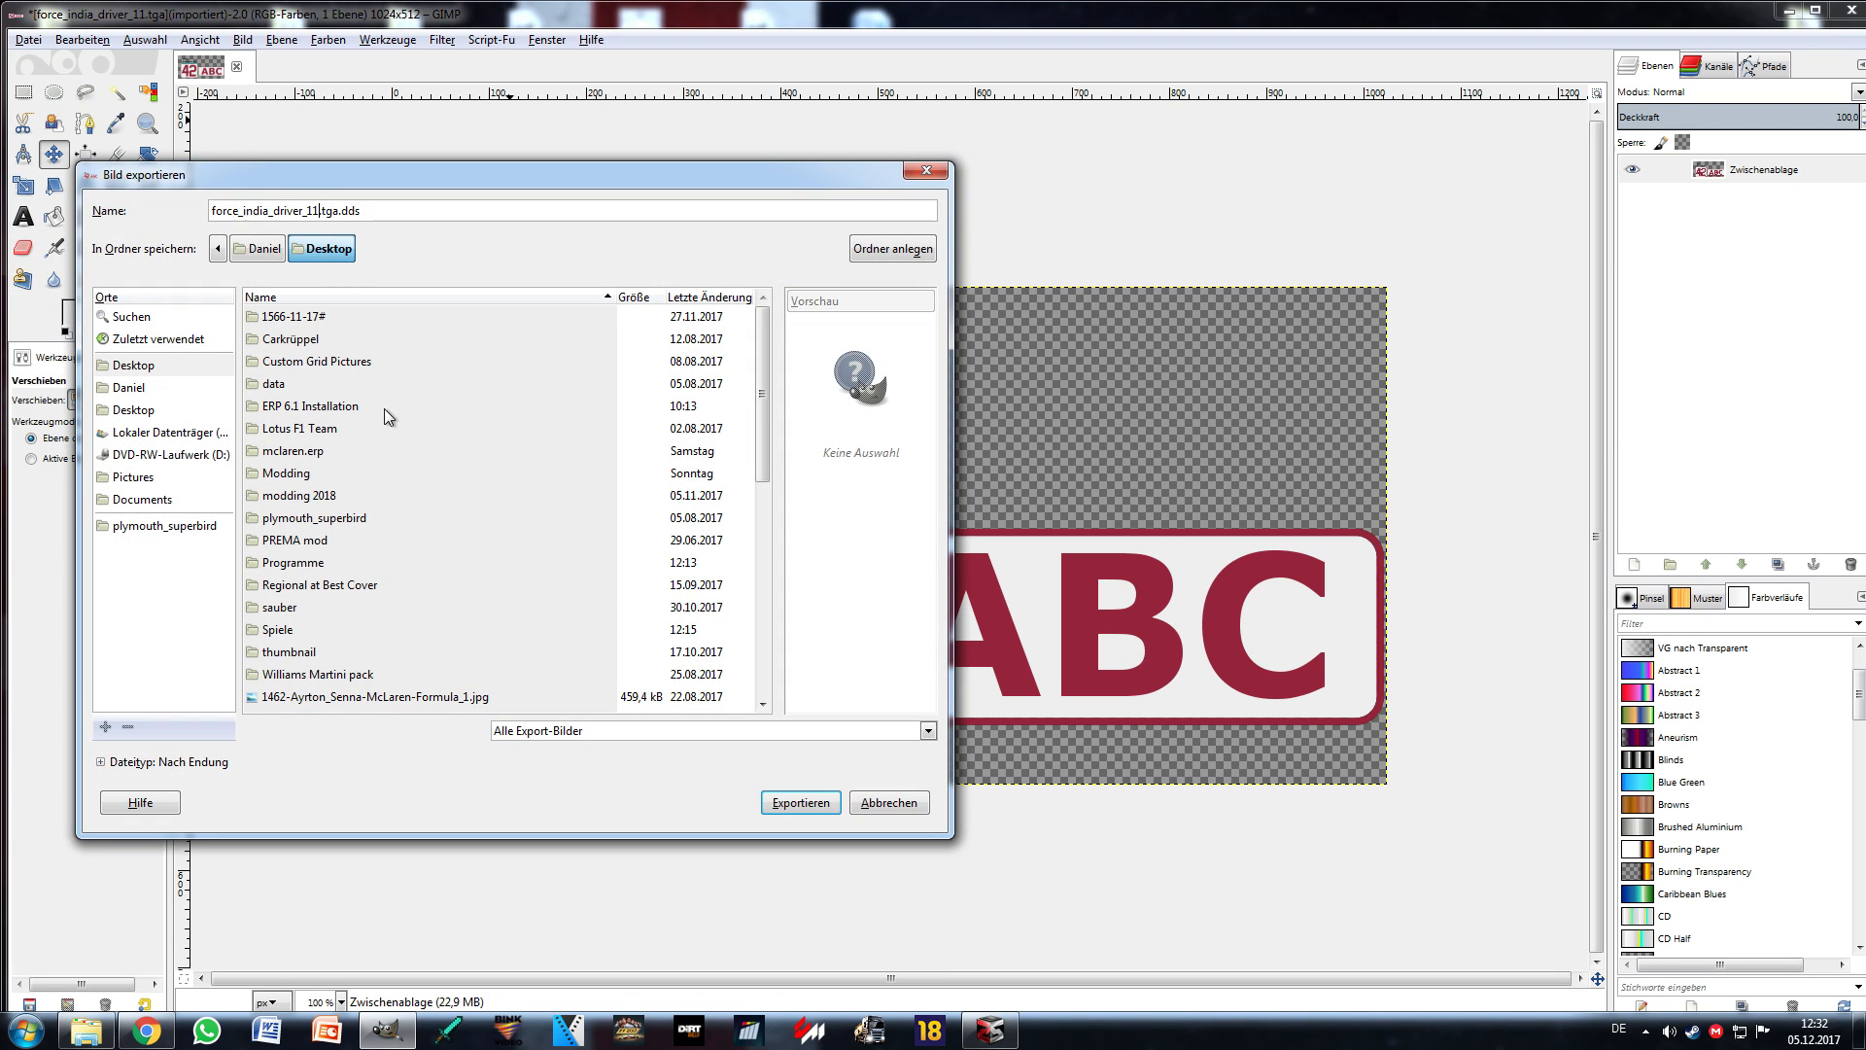
{"action": "key", "text": "BackSpace"}
{"action": "key", "text": "BackSpace"}
{"action": "type", "text": "42"}
{"action": "key", "text": "Return"}
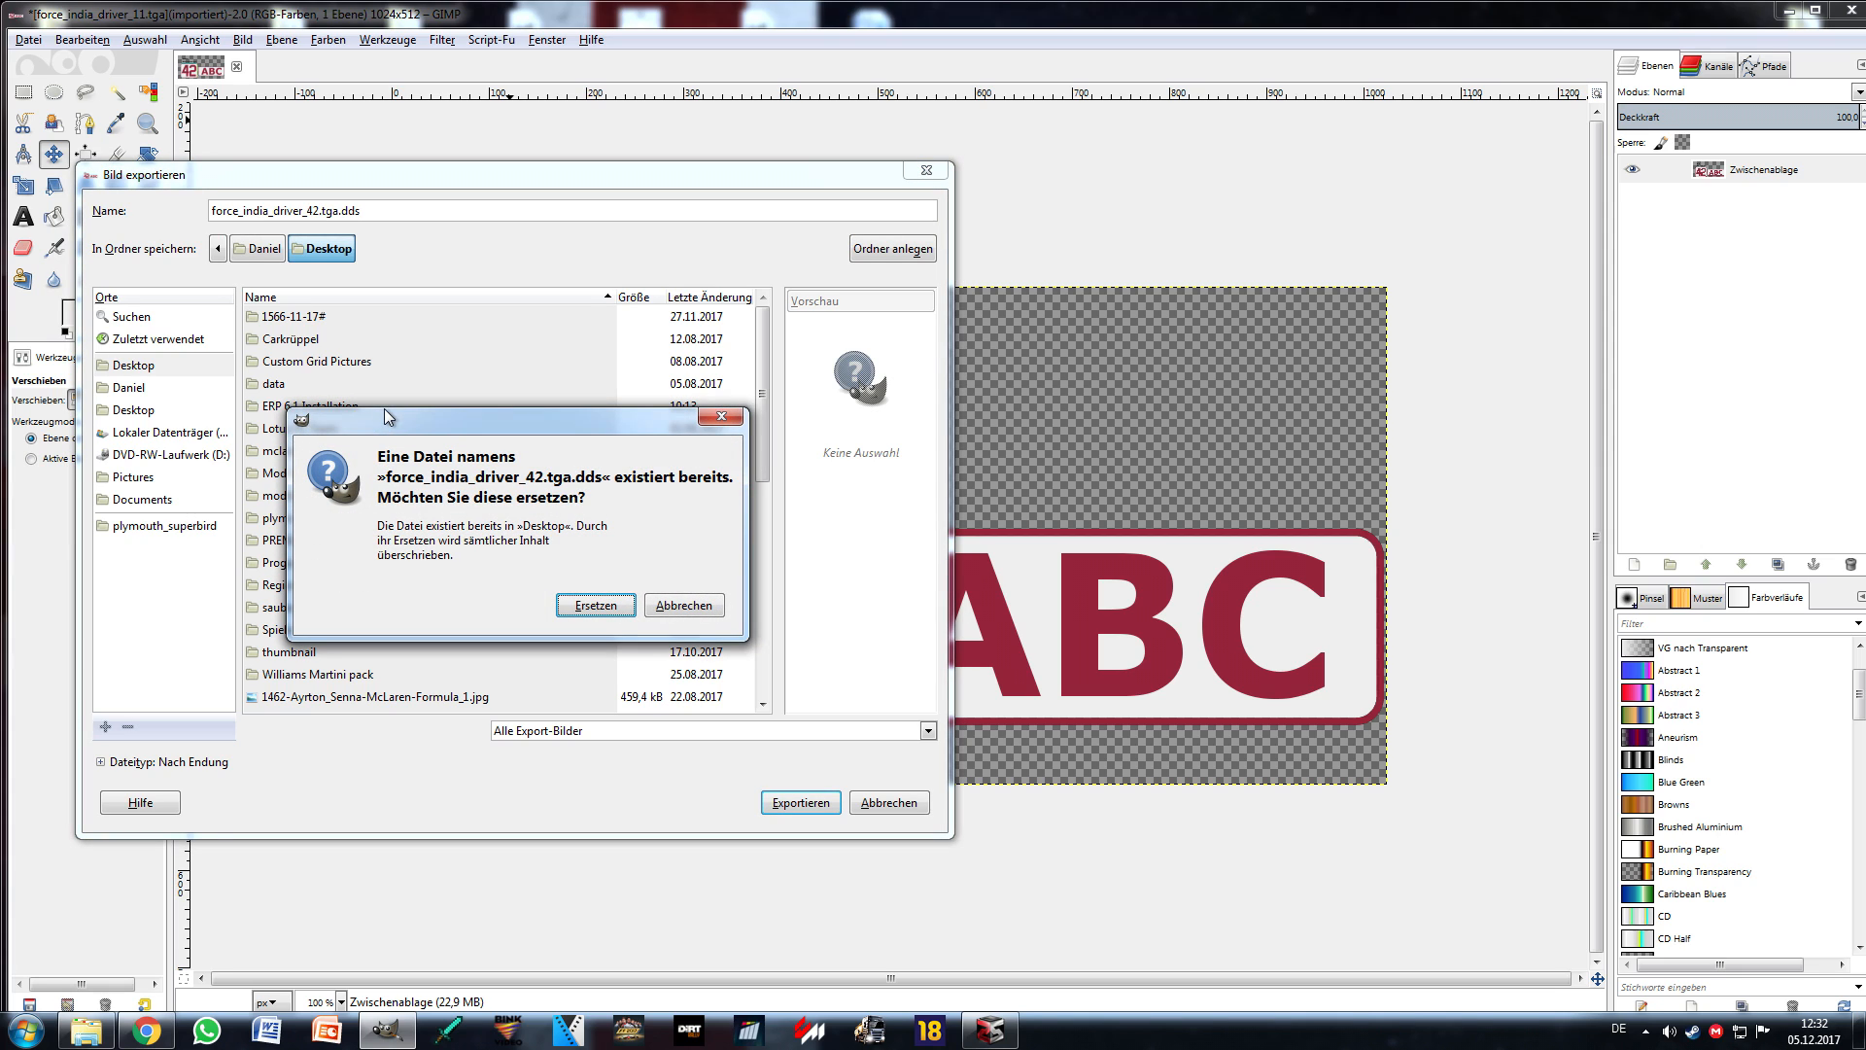
{"action": "left_click", "coordinate": [603, 609]}
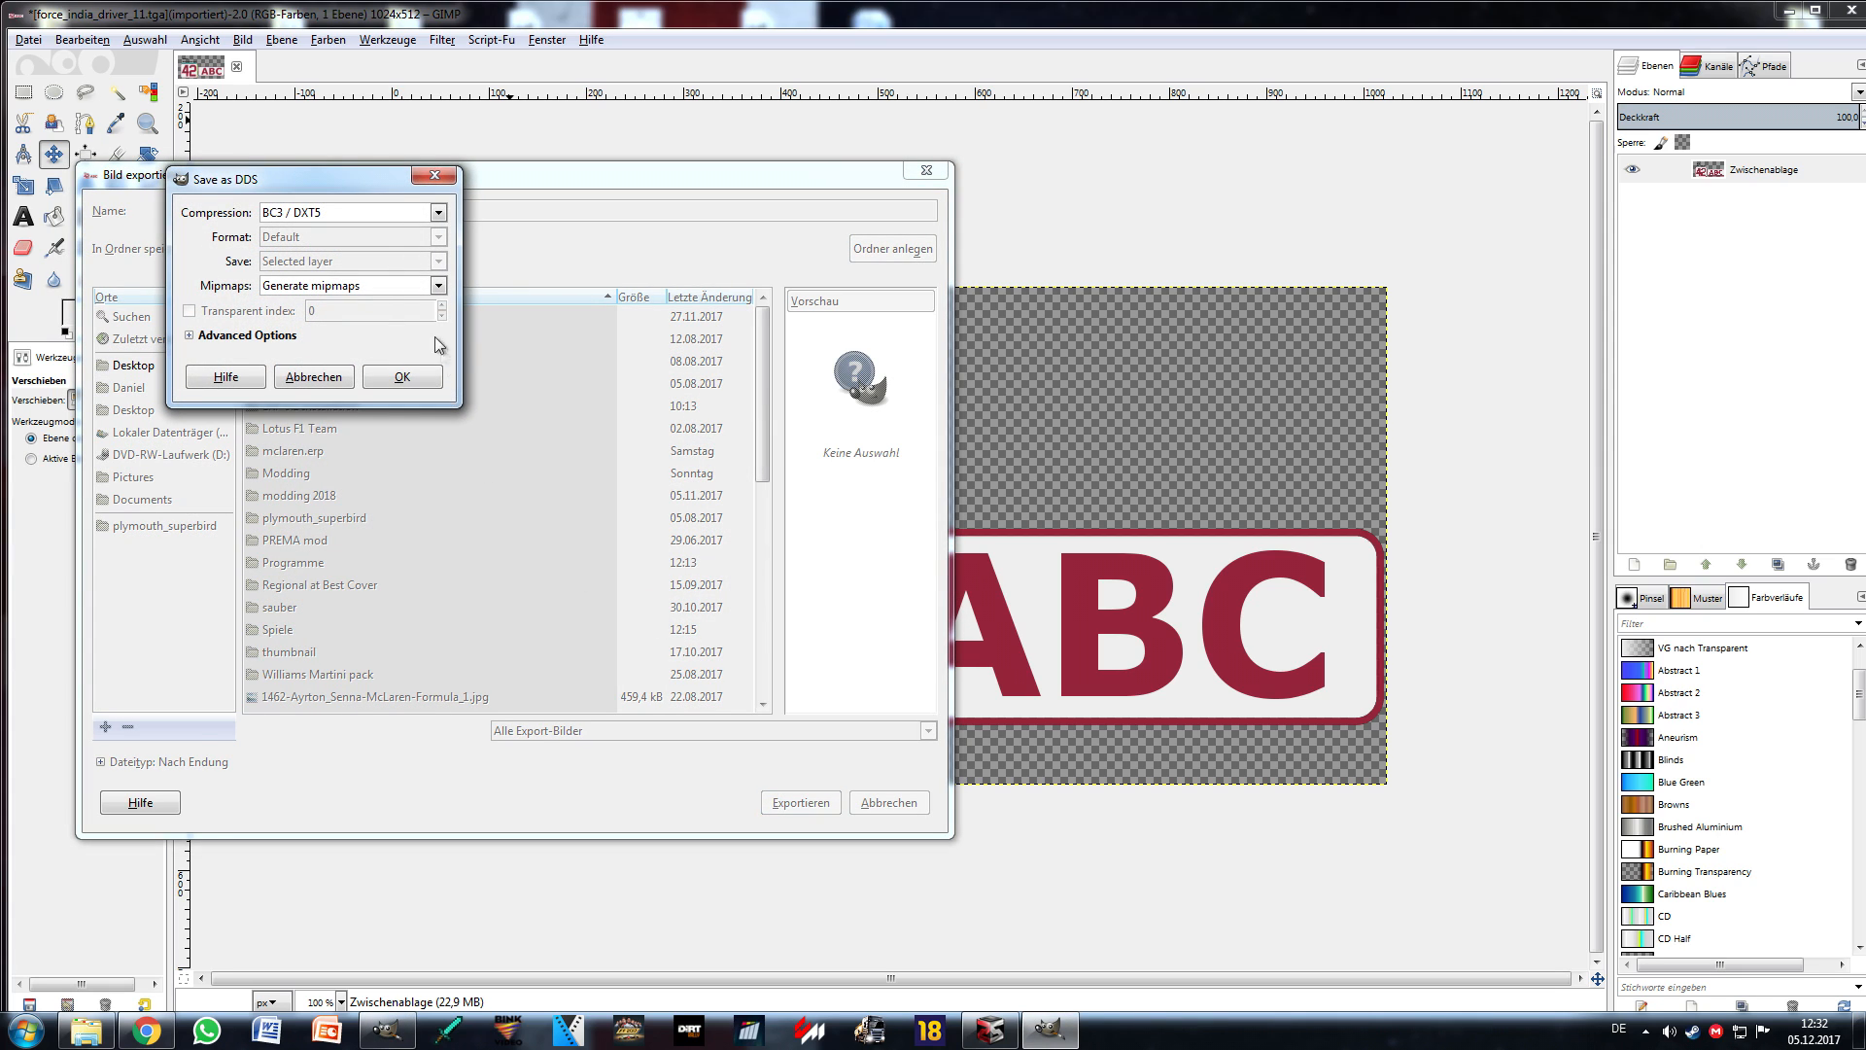
Step: Check the original texture's format in EEA 6.1, then save the DDS with BC3 / DXT5 compression and generated mipmaps
{"action": "left_click", "coordinate": [989, 1031]}
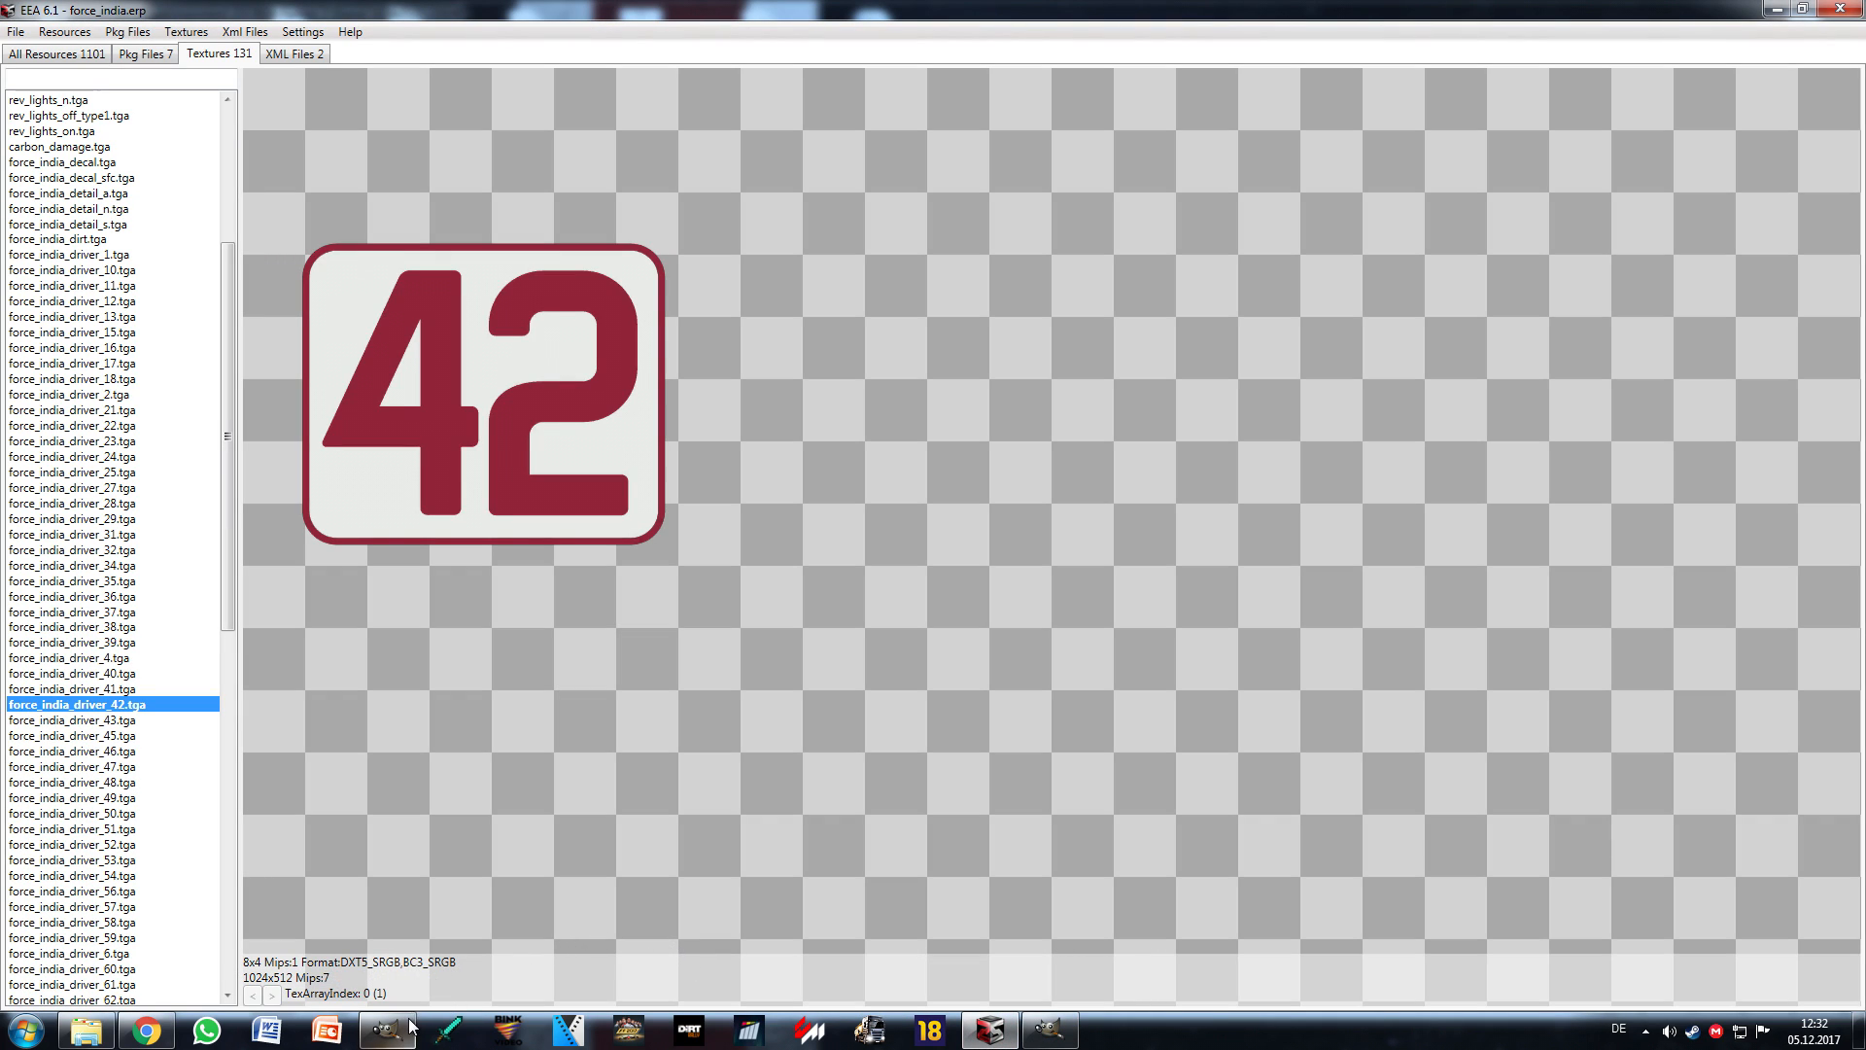
{"action": "left_click", "coordinate": [1050, 1029]}
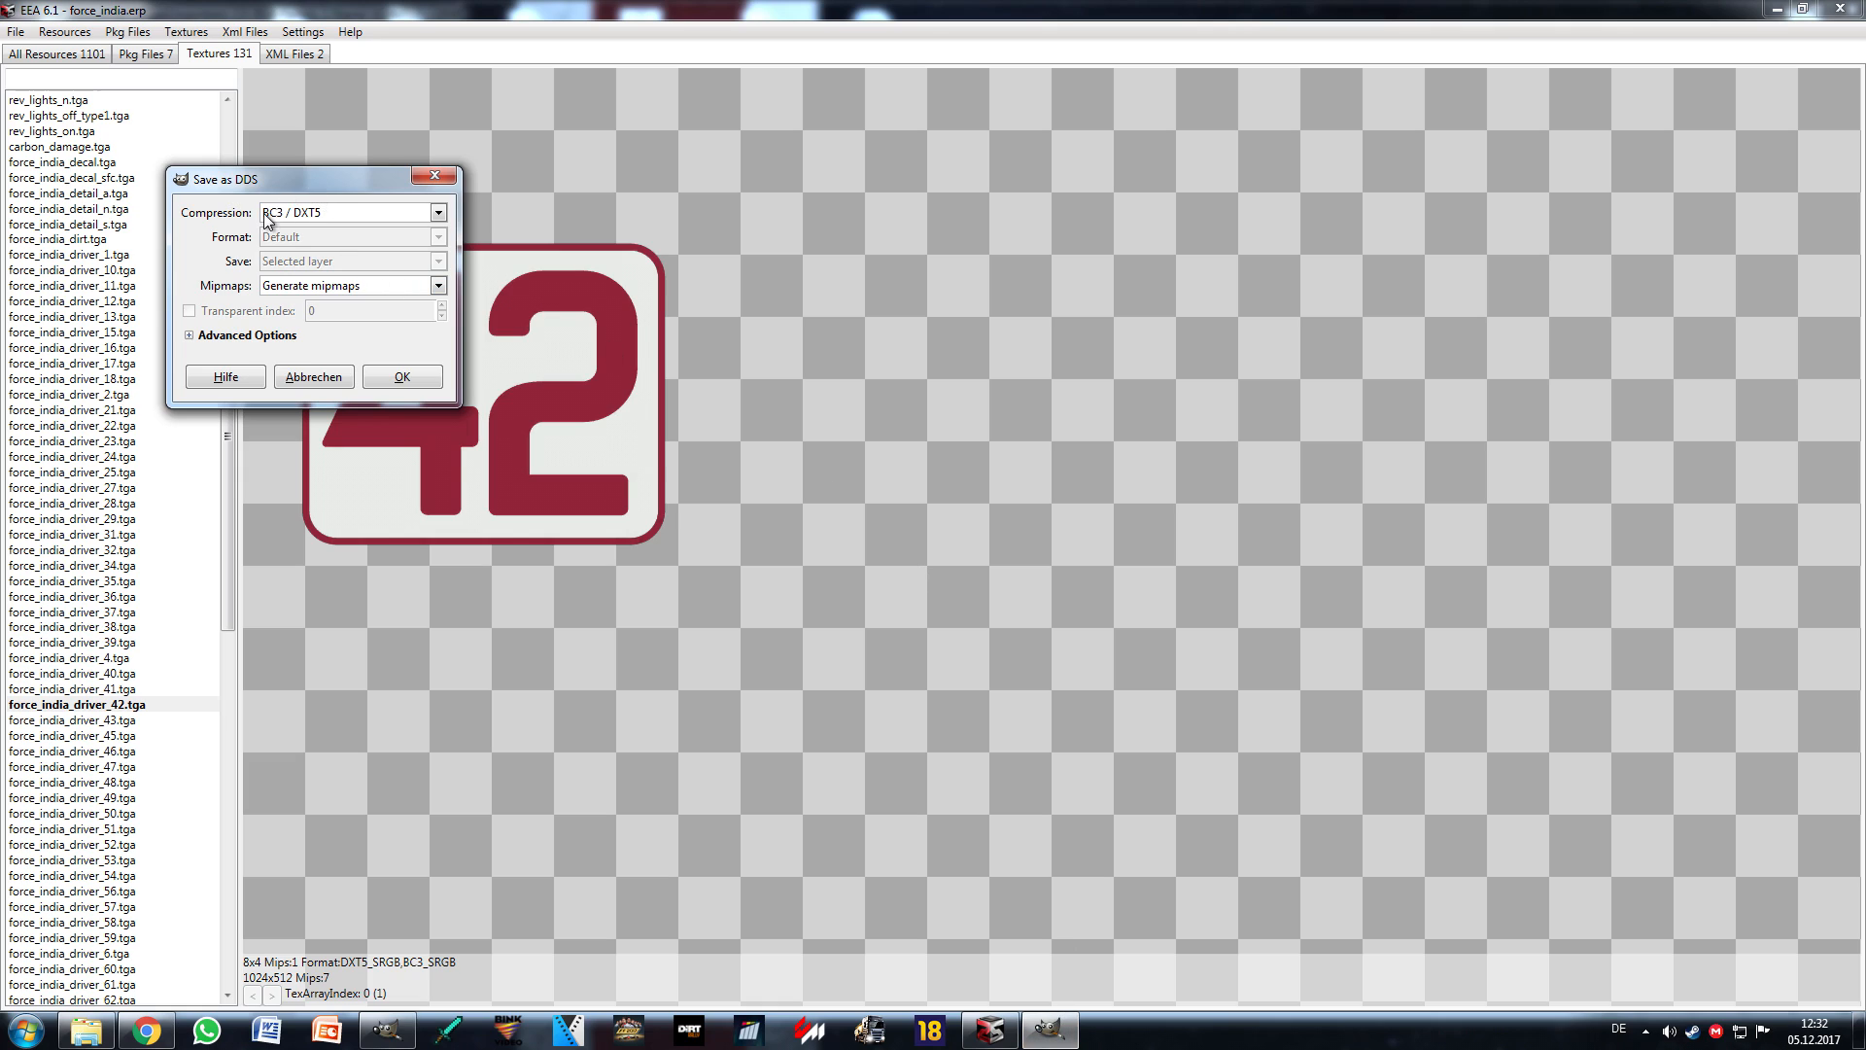
{"action": "left_click", "coordinate": [381, 373]}
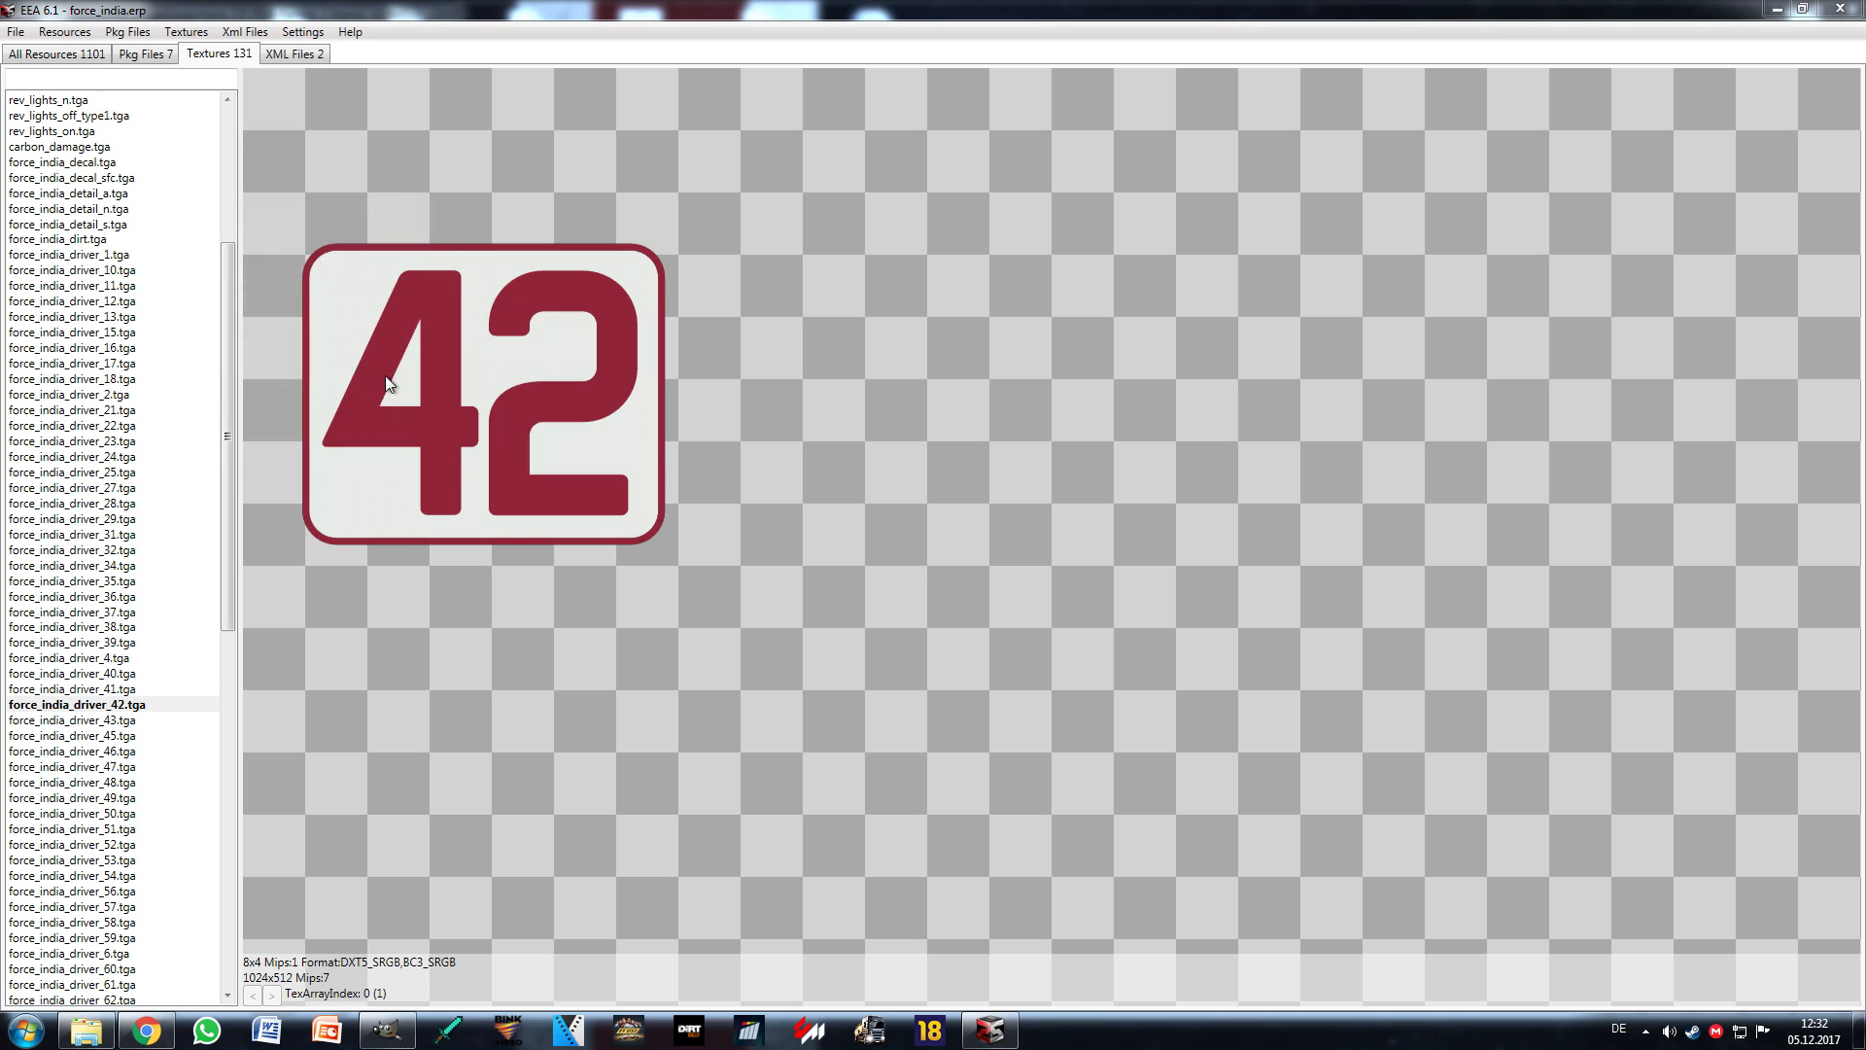
Step: Import force_india_driver_42.tga.dds from the Desktop into the matching EEA texture and overwrite the existing force_india_driver_42.tga.mipmaps file
{"action": "left_click", "coordinate": [186, 31]}
{"action": "left_click", "coordinate": [212, 94]}
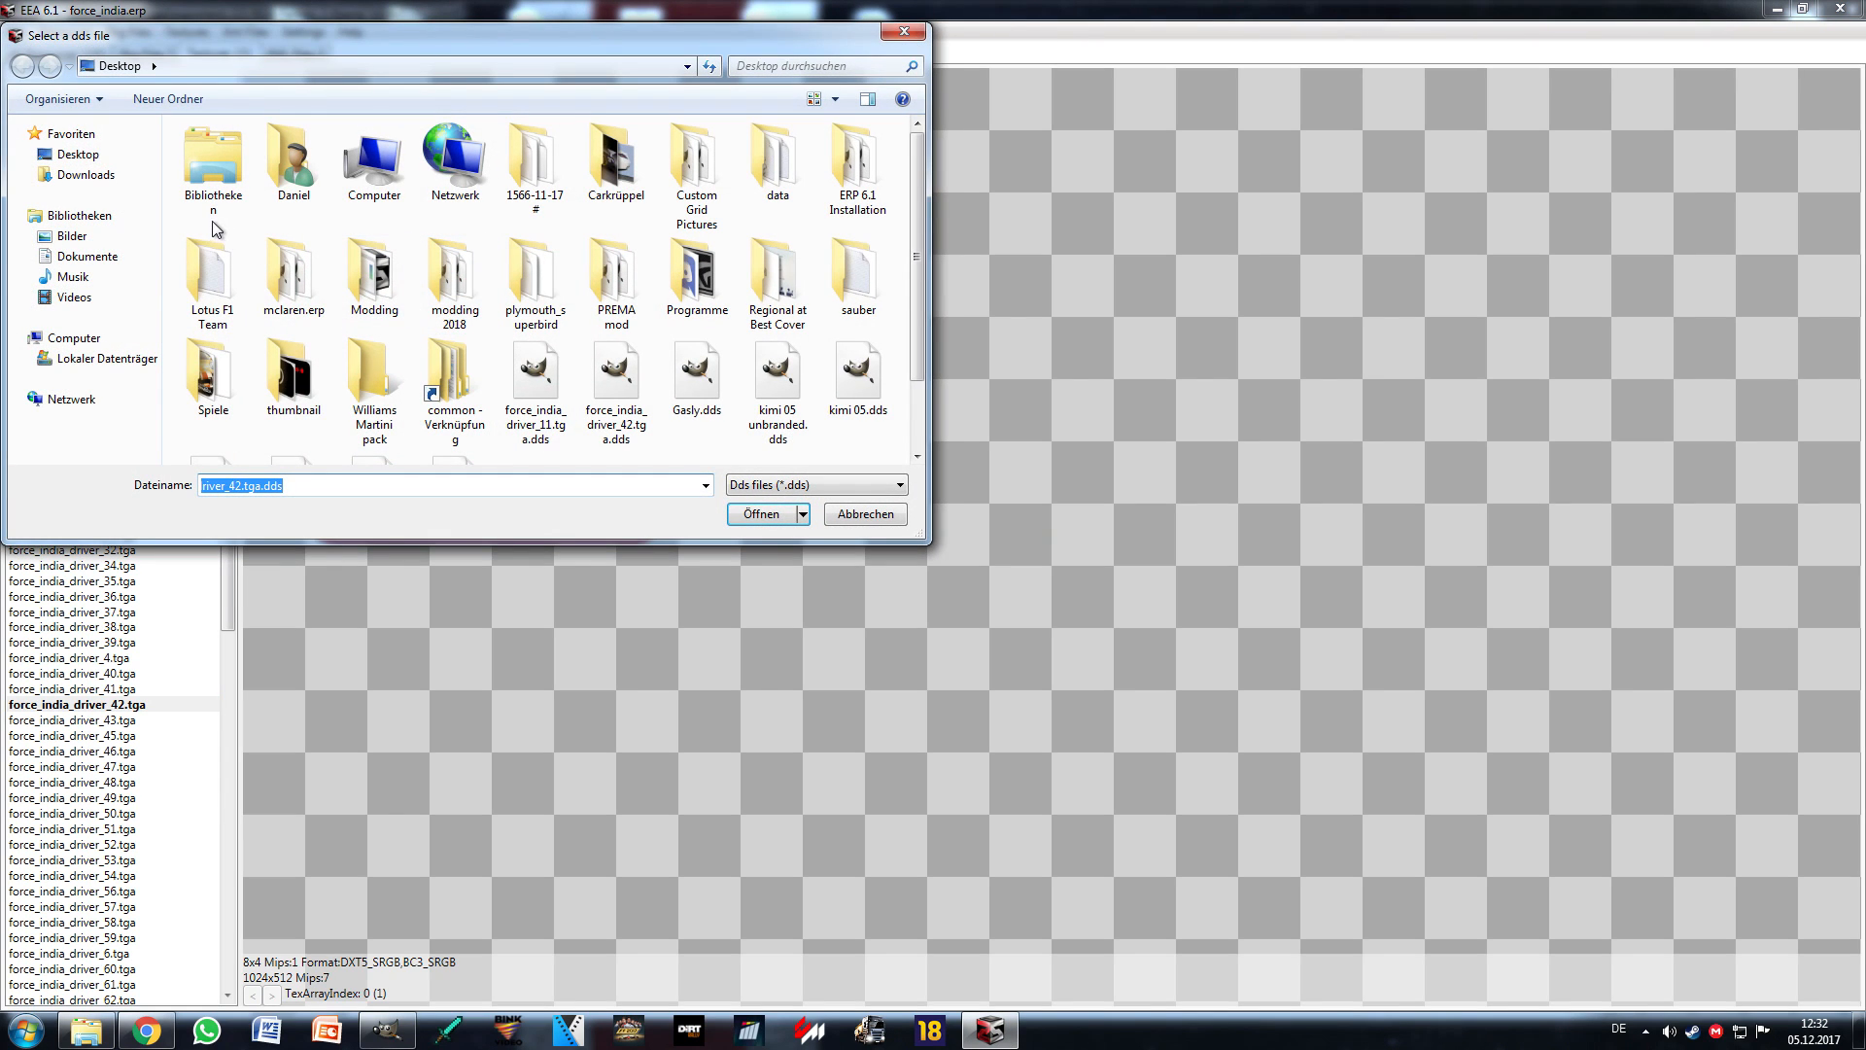
{"action": "left_click", "coordinate": [853, 377]}
{"action": "scroll", "coordinate": [847, 379], "scroll_direction": "down", "scroll_amount": 1}
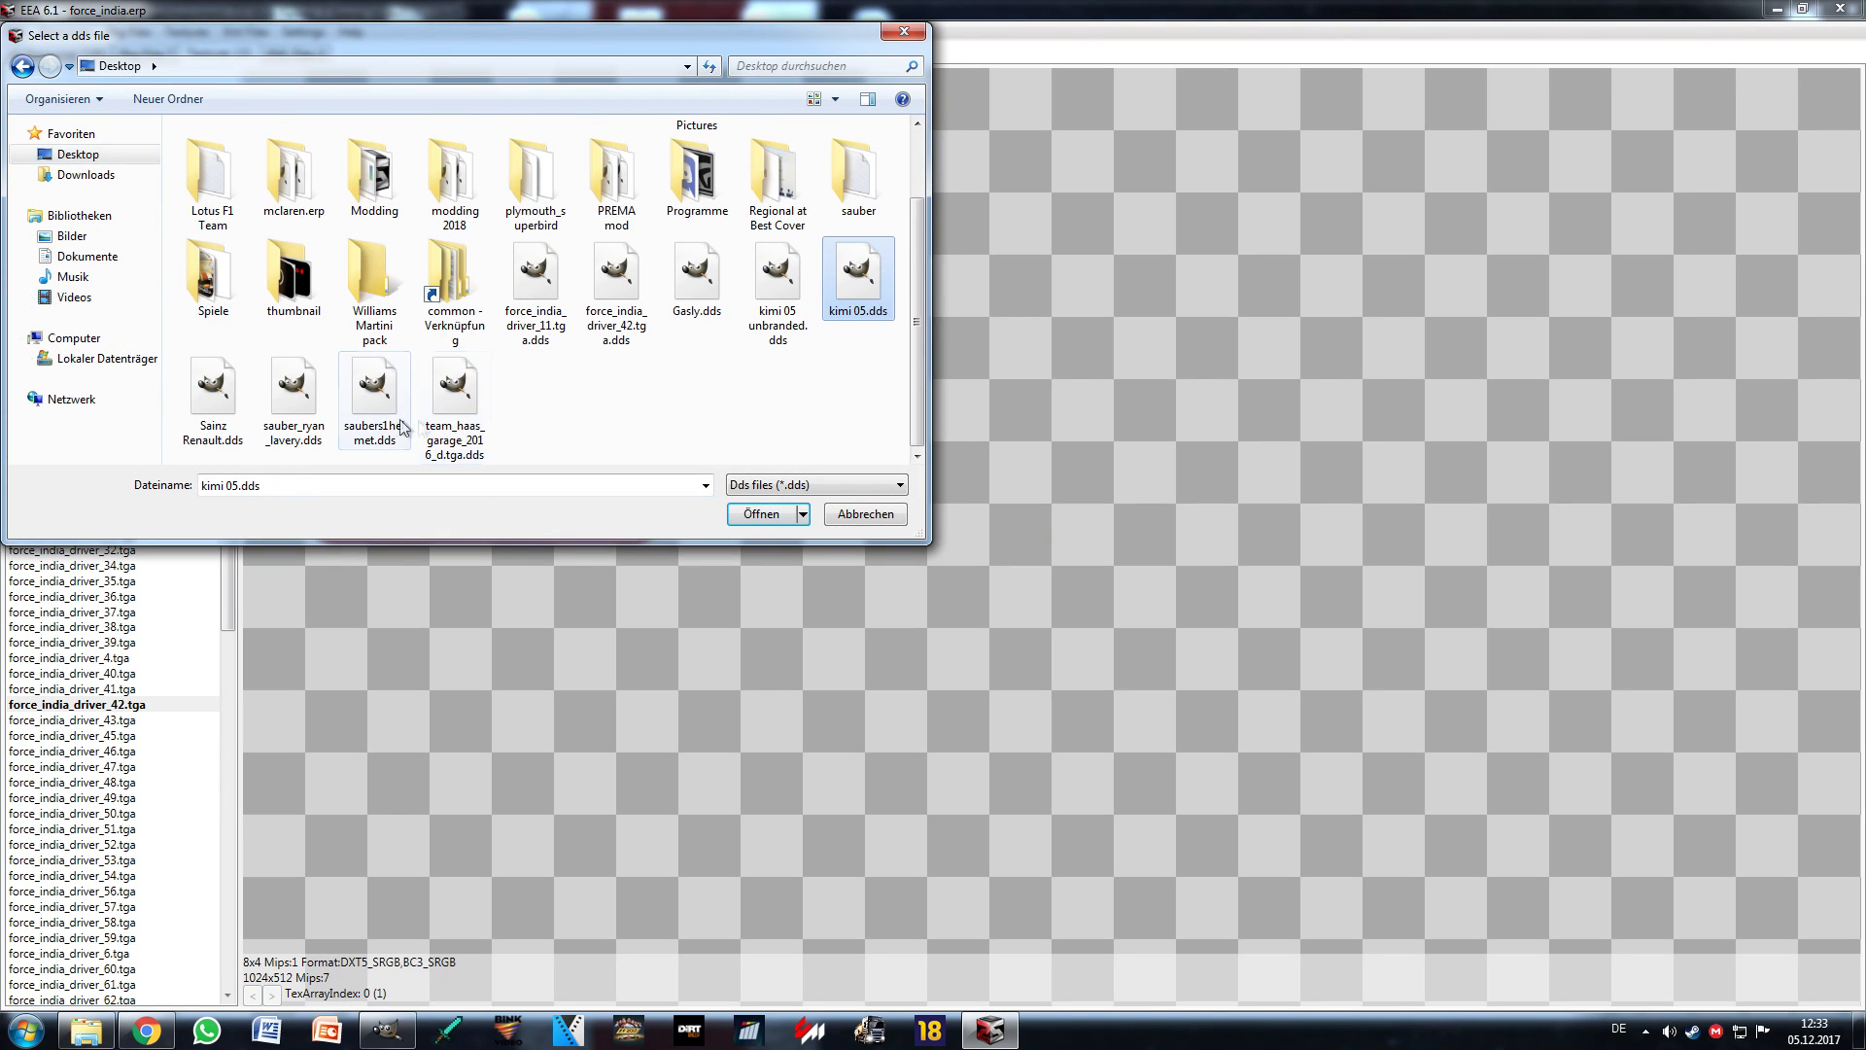
{"action": "scroll", "coordinate": [376, 426], "scroll_direction": "up", "scroll_amount": 1}
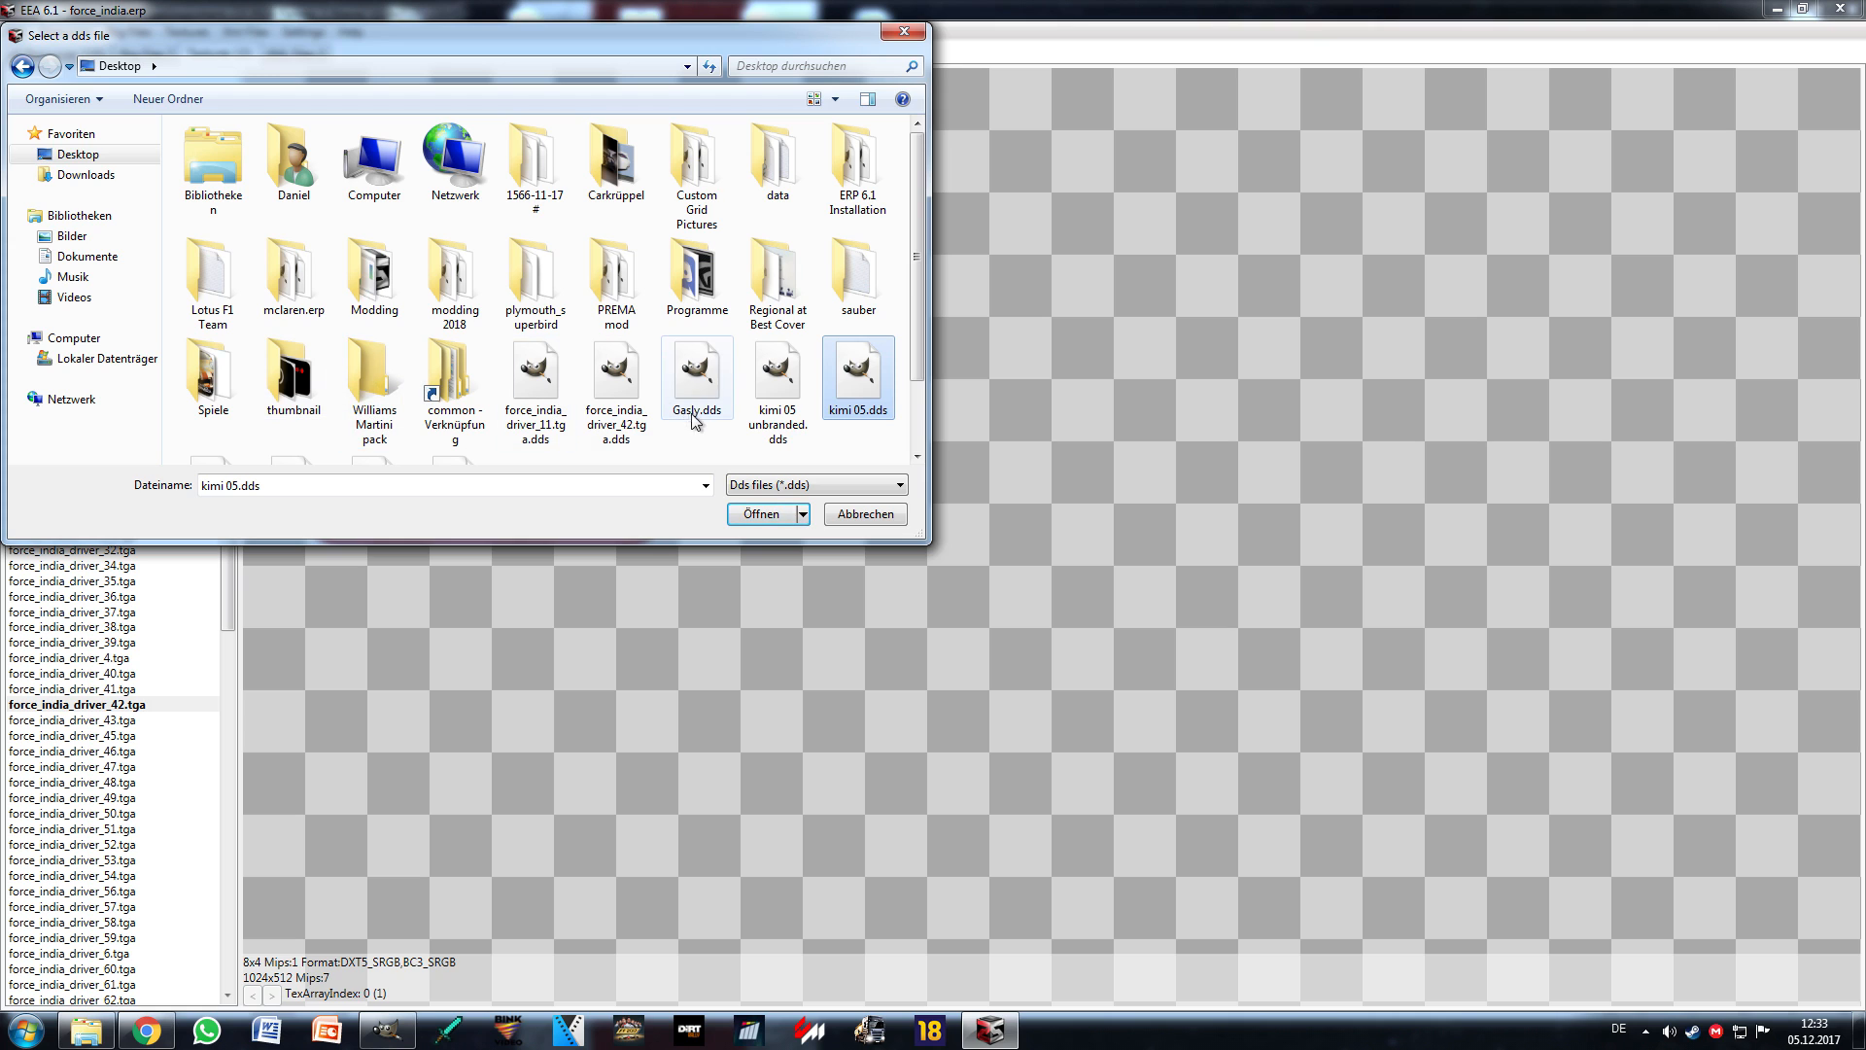
{"action": "double_click", "coordinate": [613, 413]}
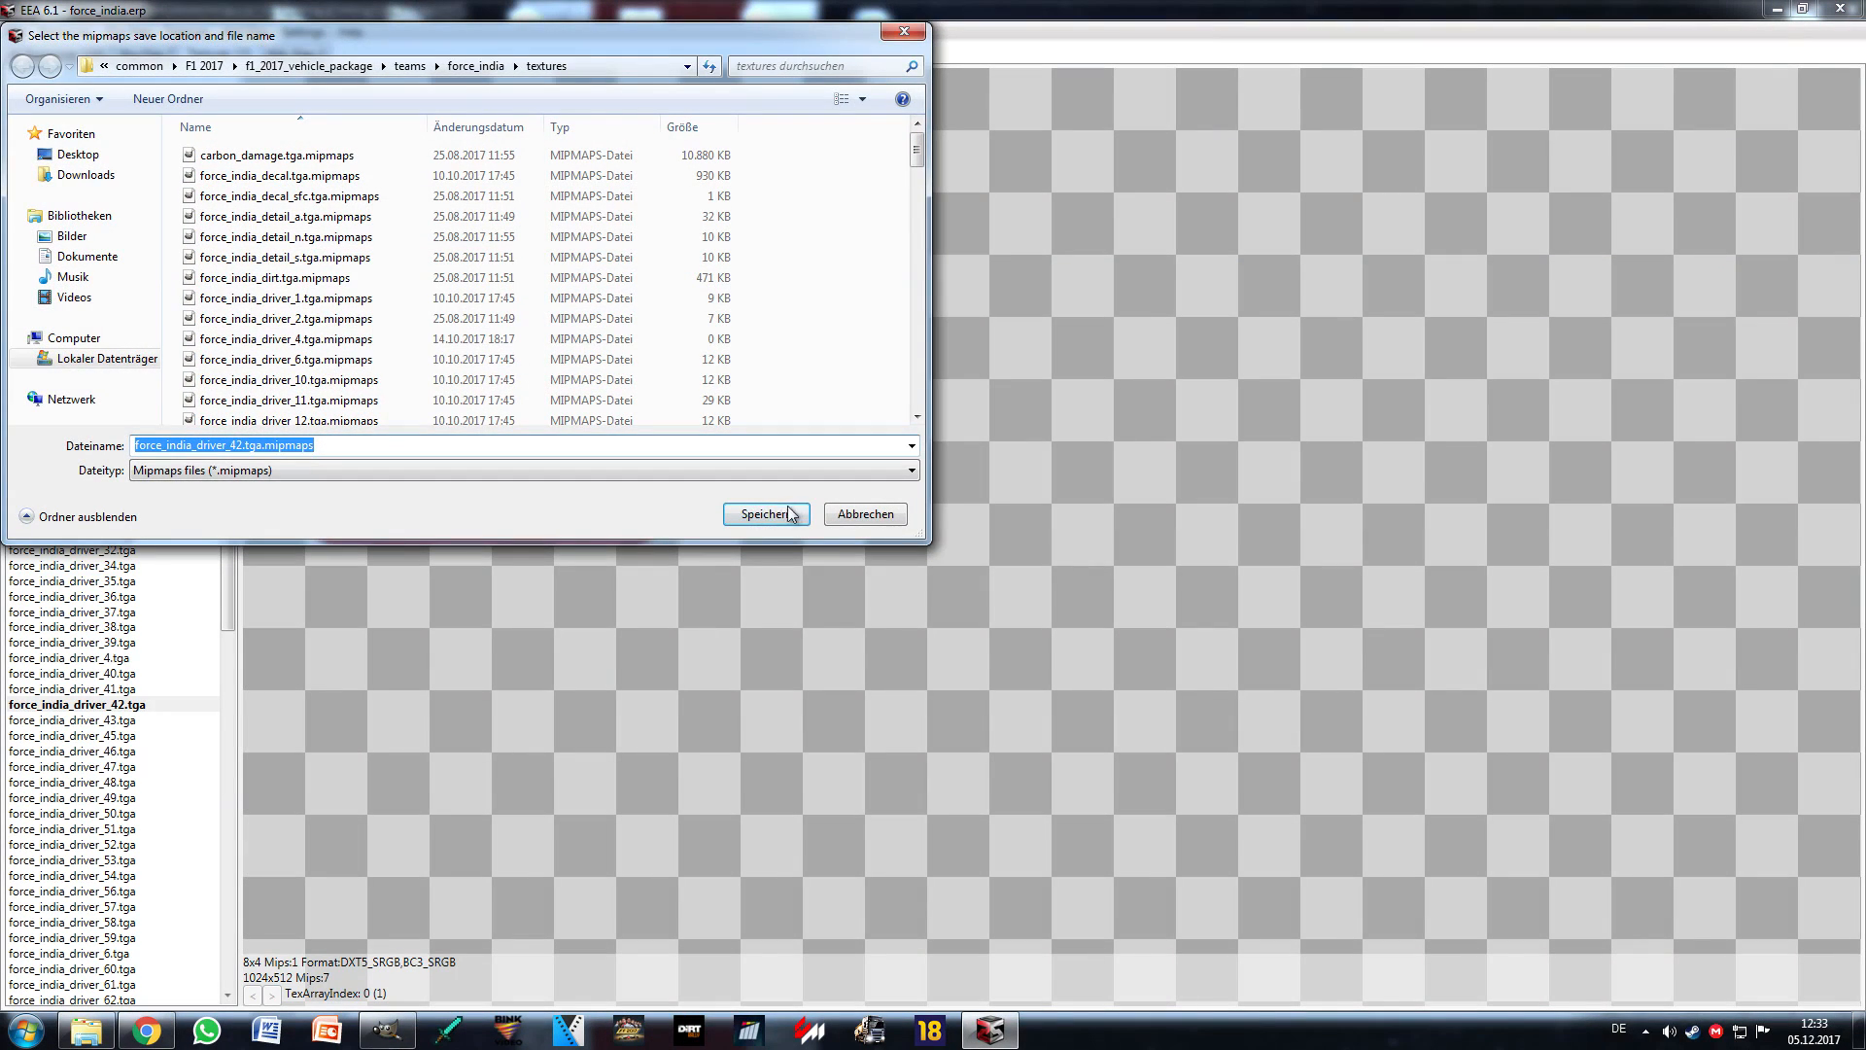
{"action": "left_click", "coordinate": [778, 512]}
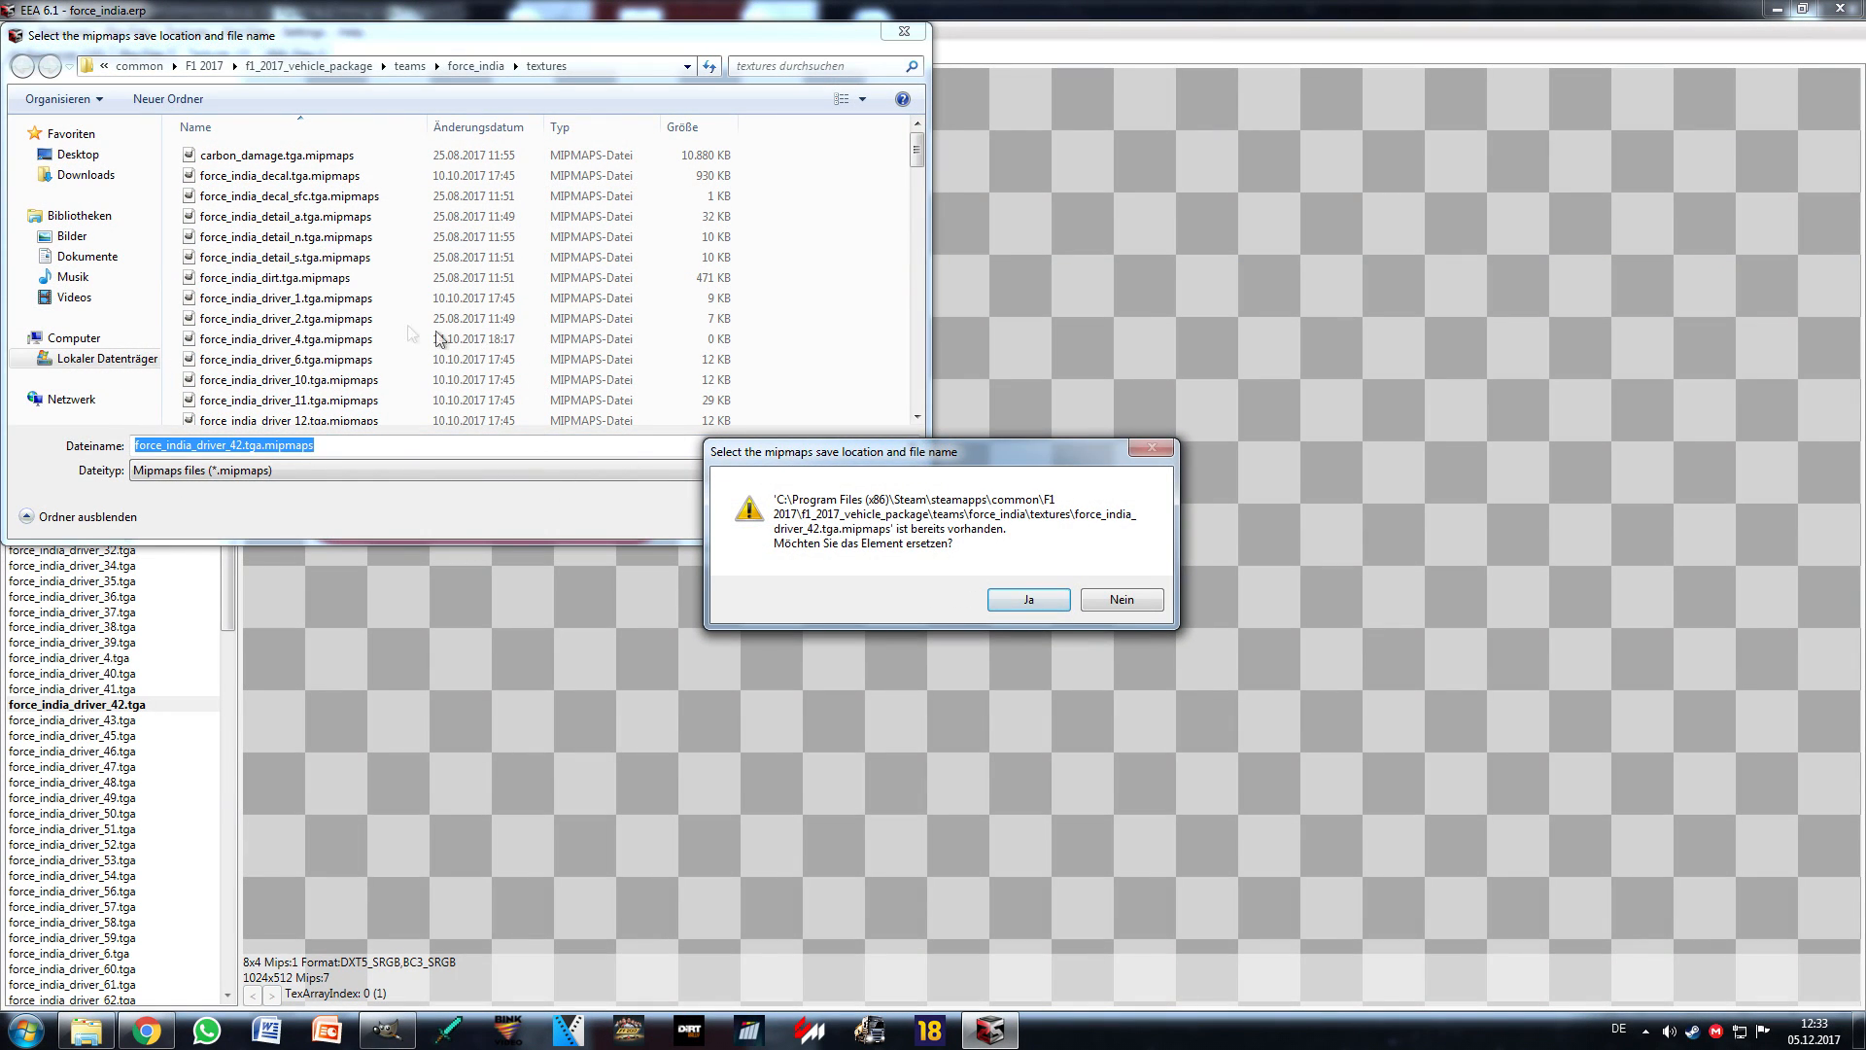
{"action": "left_click", "coordinate": [1029, 600]}
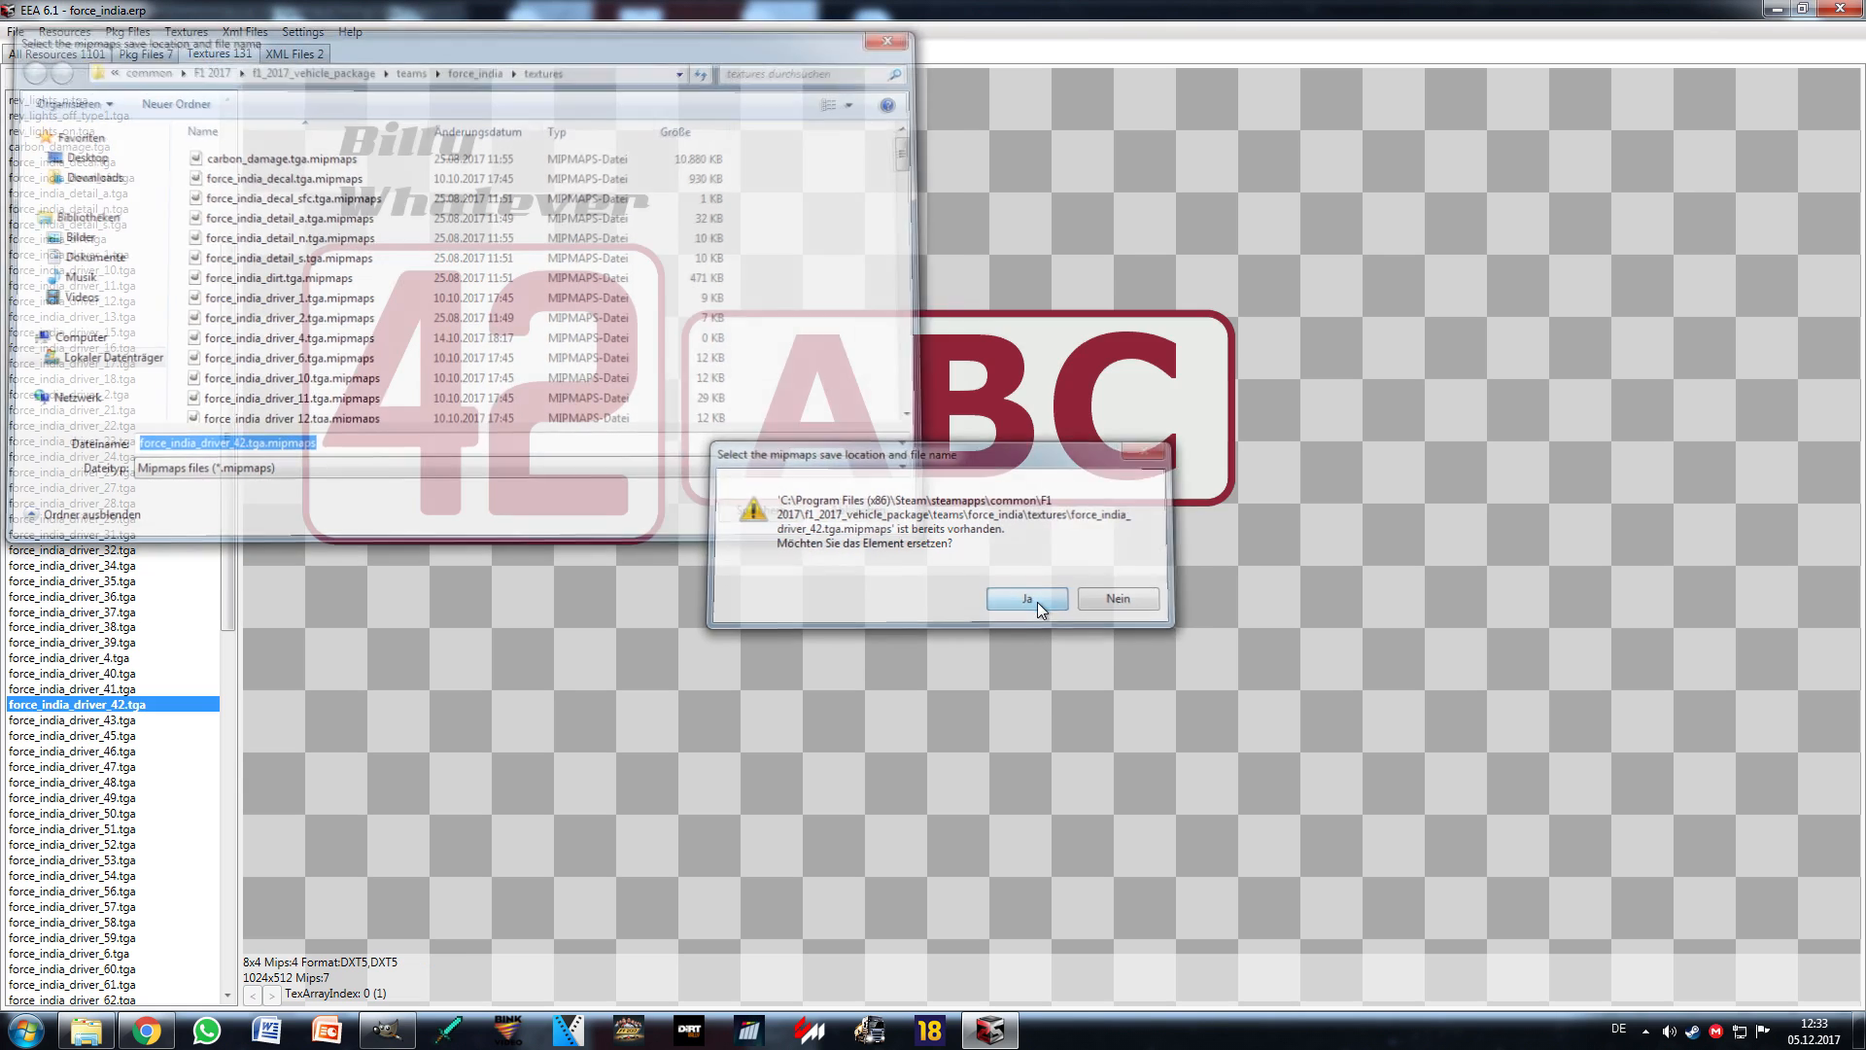
Step: Compare the imported force_india_driver_42.tga texture with force_india_driver_11.tga, and view force_india_driver_12.tga
{"action": "scroll", "coordinate": [94, 552], "scroll_direction": "up", "scroll_amount": 3}
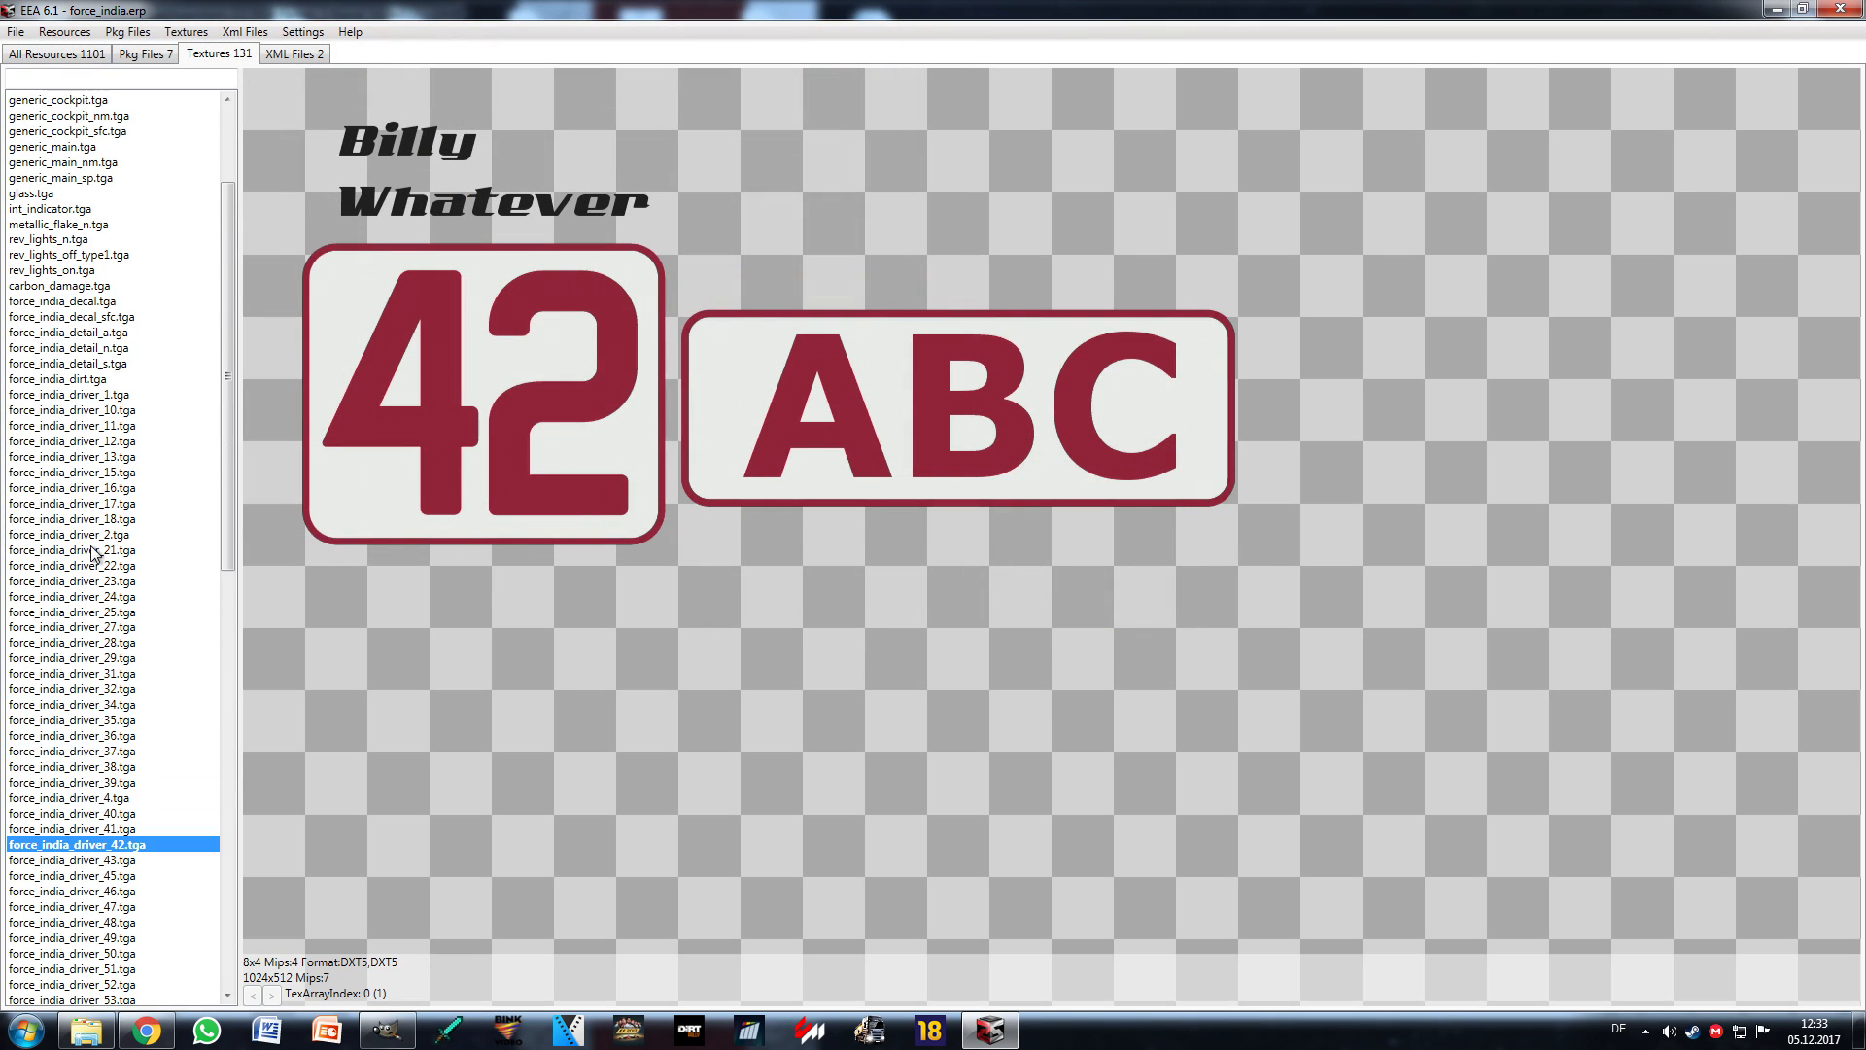
{"action": "left_click", "coordinate": [121, 425]}
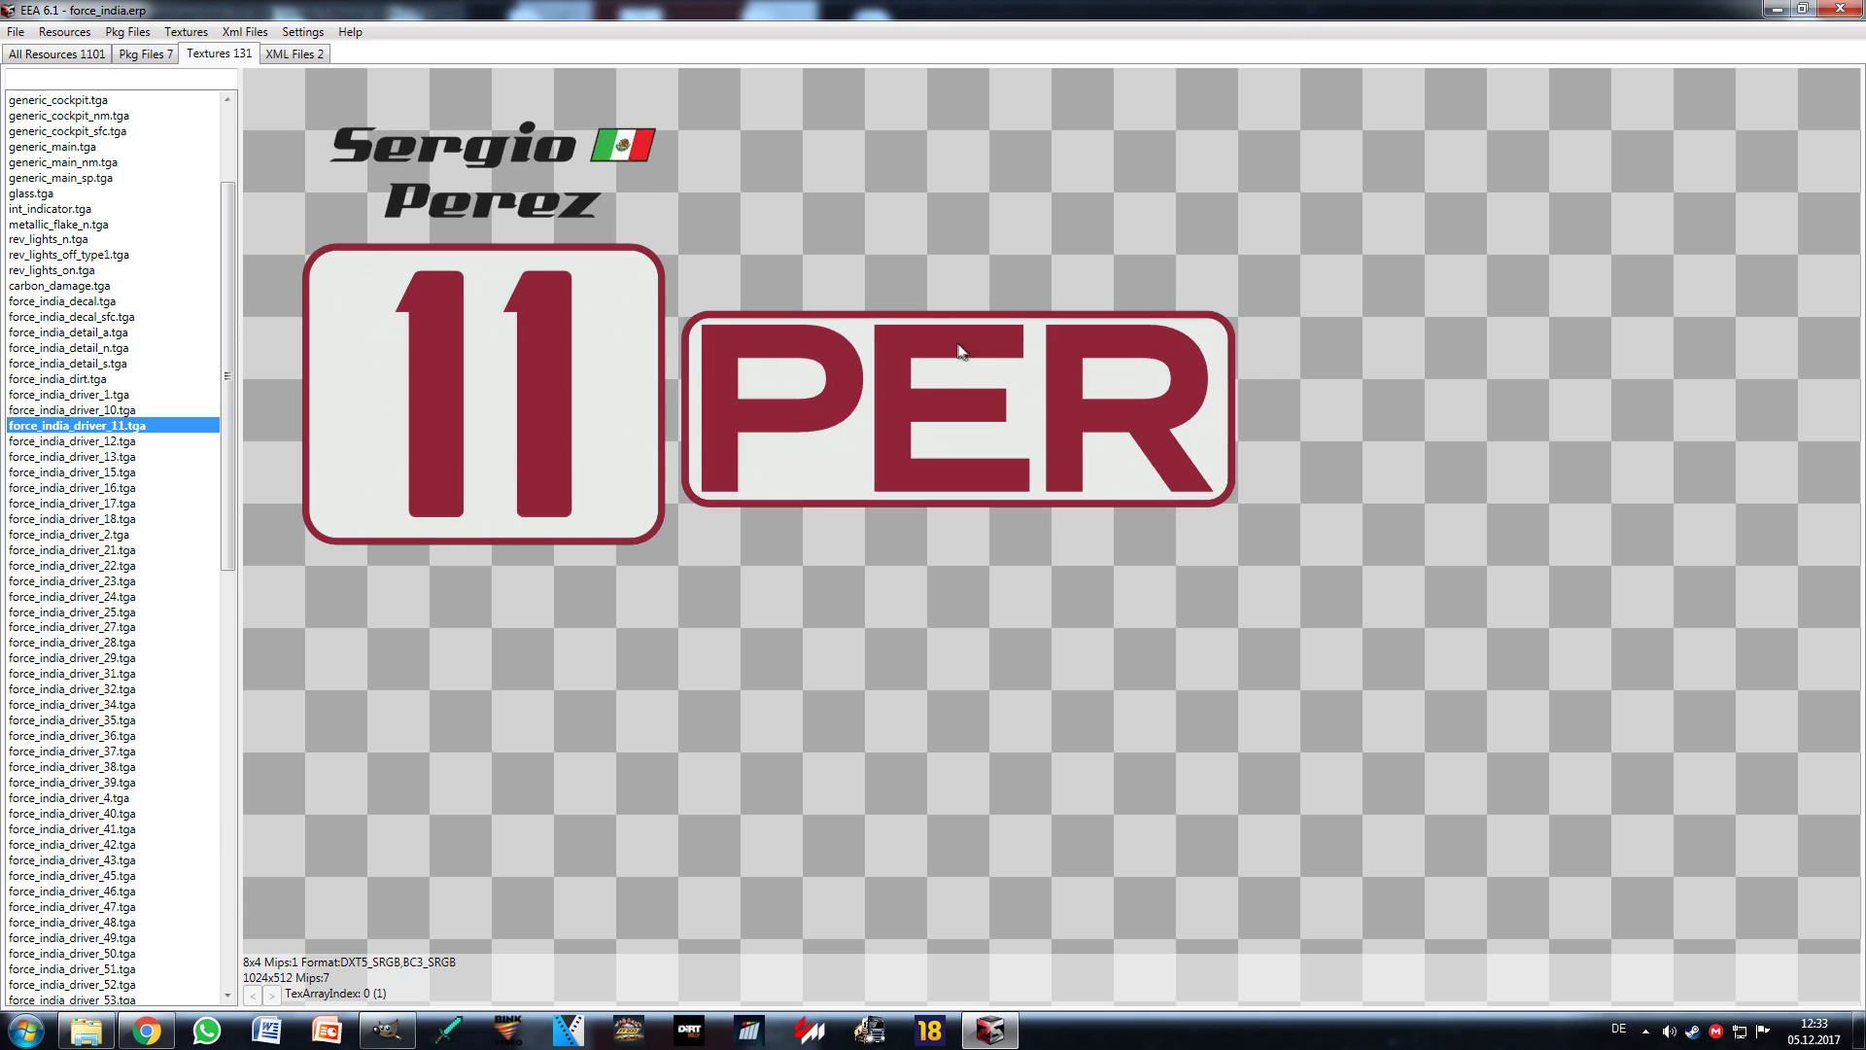
{"action": "left_click", "coordinate": [116, 846]}
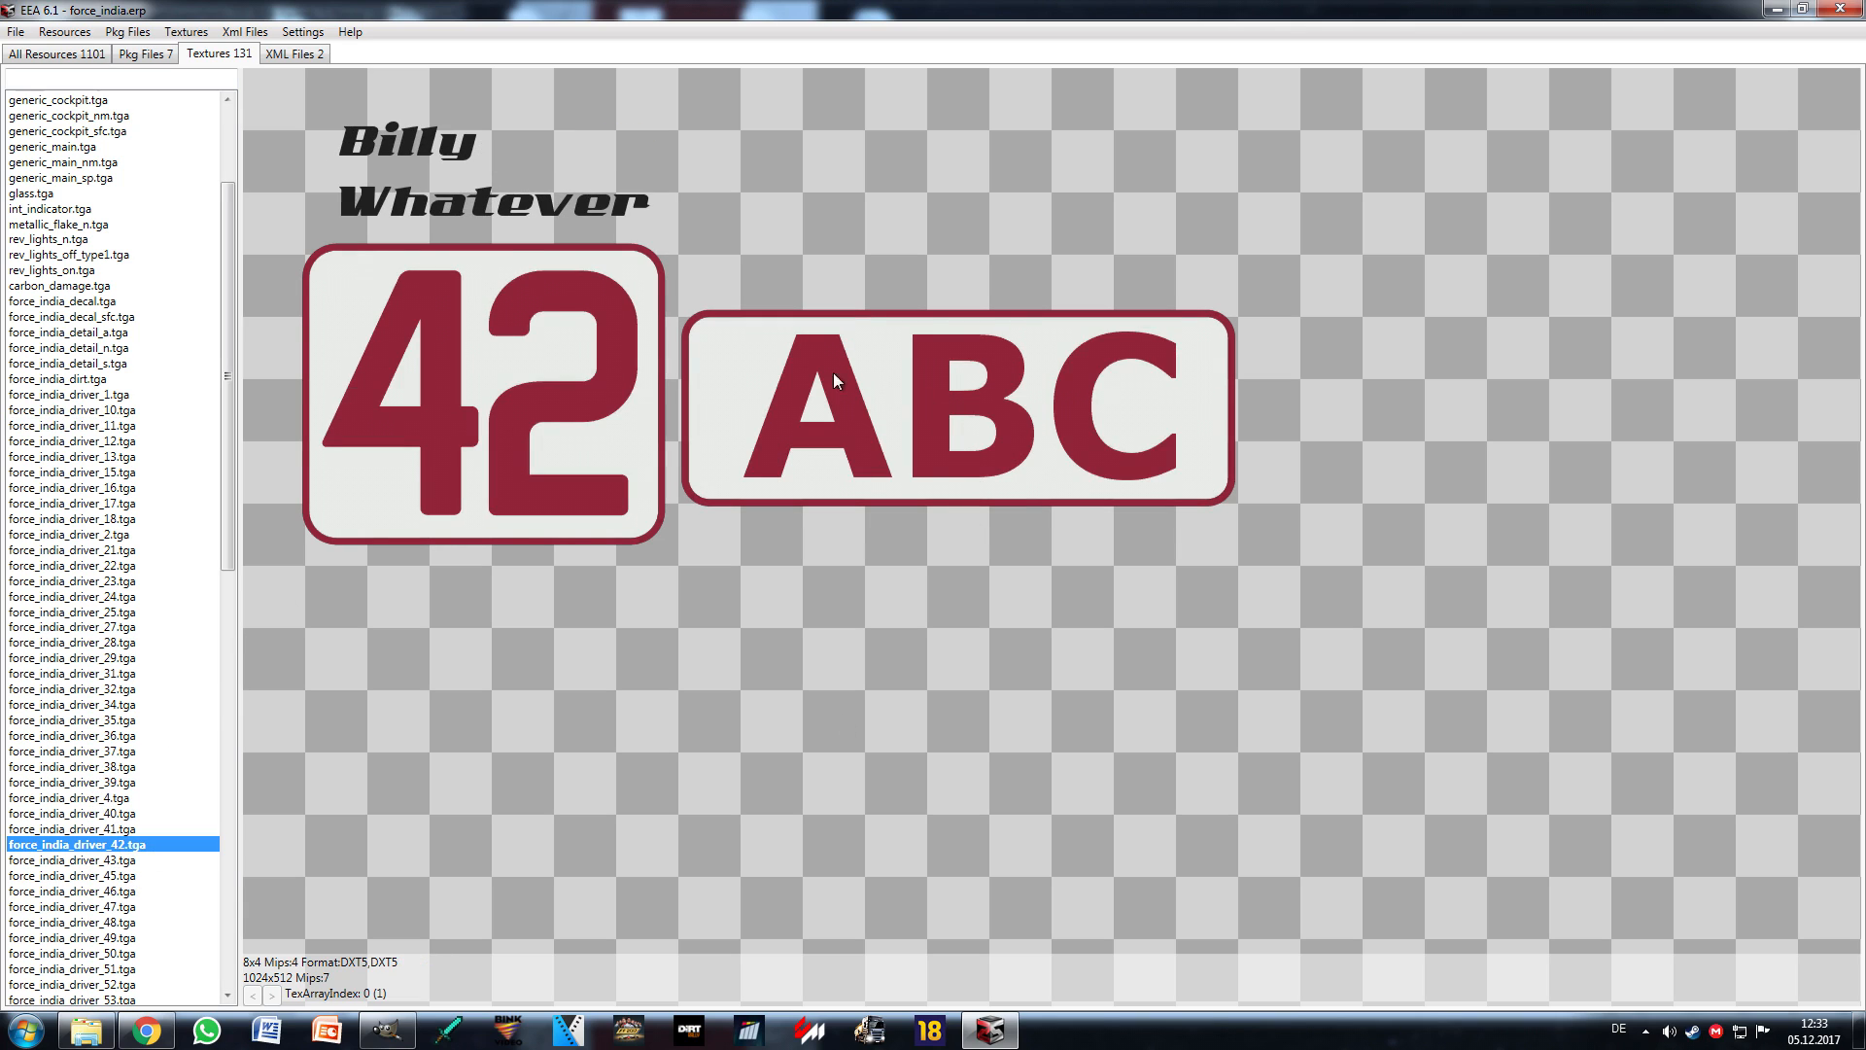
{"action": "left_click", "coordinate": [117, 443]}
Step: View the car's main livery texture, force_india_paint.tga
{"action": "scroll", "coordinate": [214, 542], "scroll_direction": "down", "scroll_amount": 8}
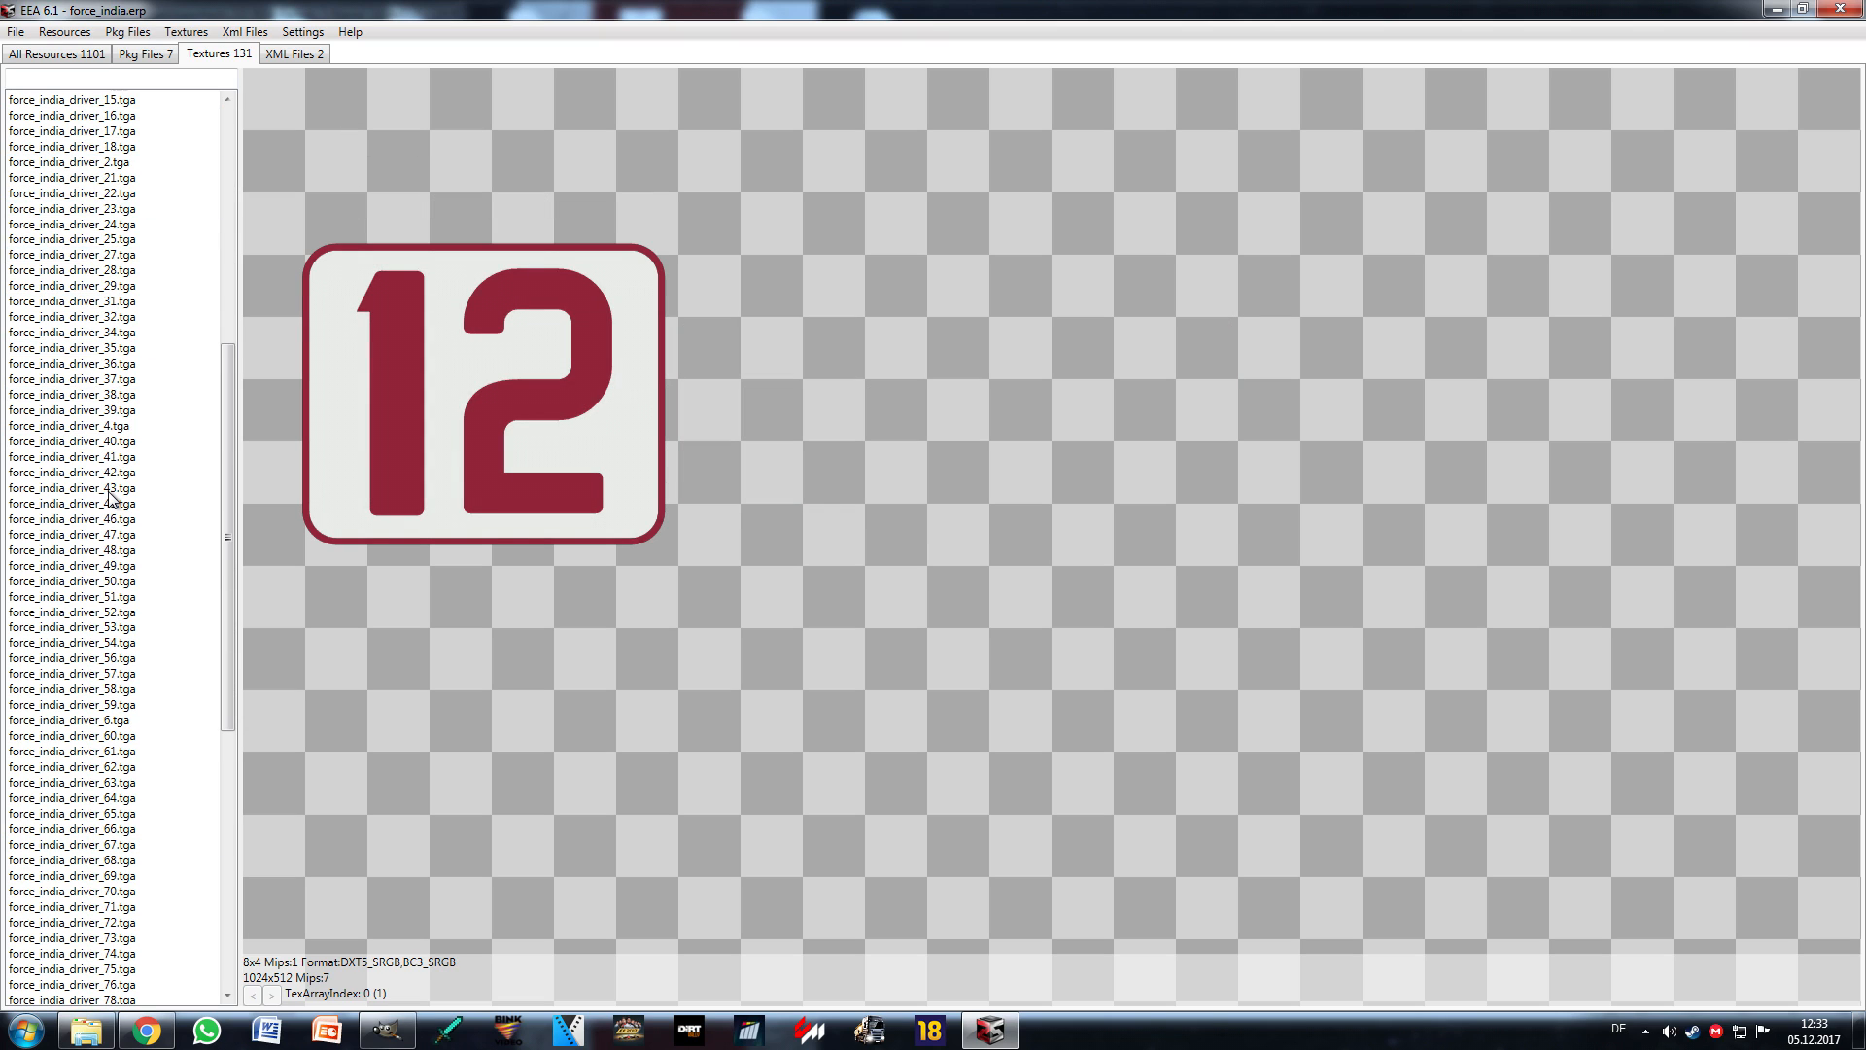
{"action": "left_click_drag", "start_coordinate": [226, 535], "coordinate": [137, 762]}
{"action": "left_click", "coordinate": [105, 752]}
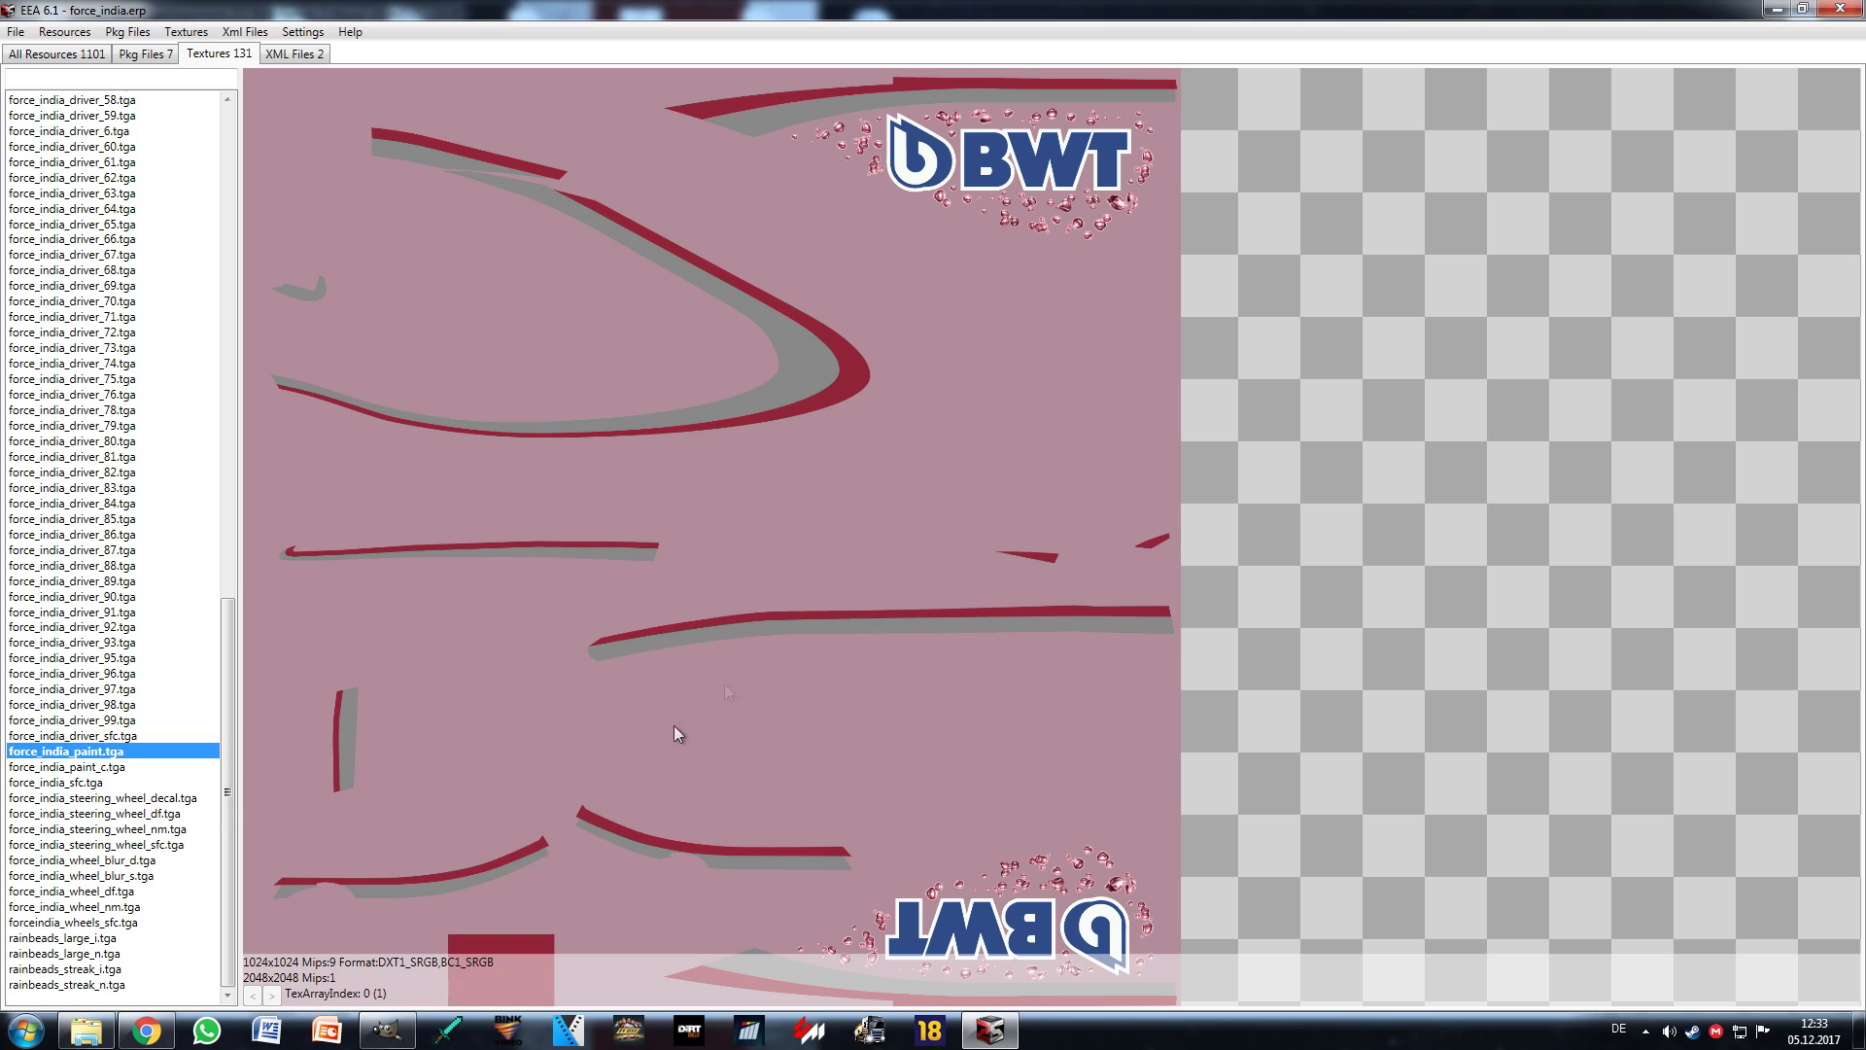
Step: Browse the classic car teams in asset_groups\f1_classic_02_vehicle_package\teams and return to the asset_groups folder
{"action": "scroll", "coordinate": [219, 865], "scroll_direction": "up", "scroll_amount": 20}
{"action": "left_click", "coordinate": [15, 31]}
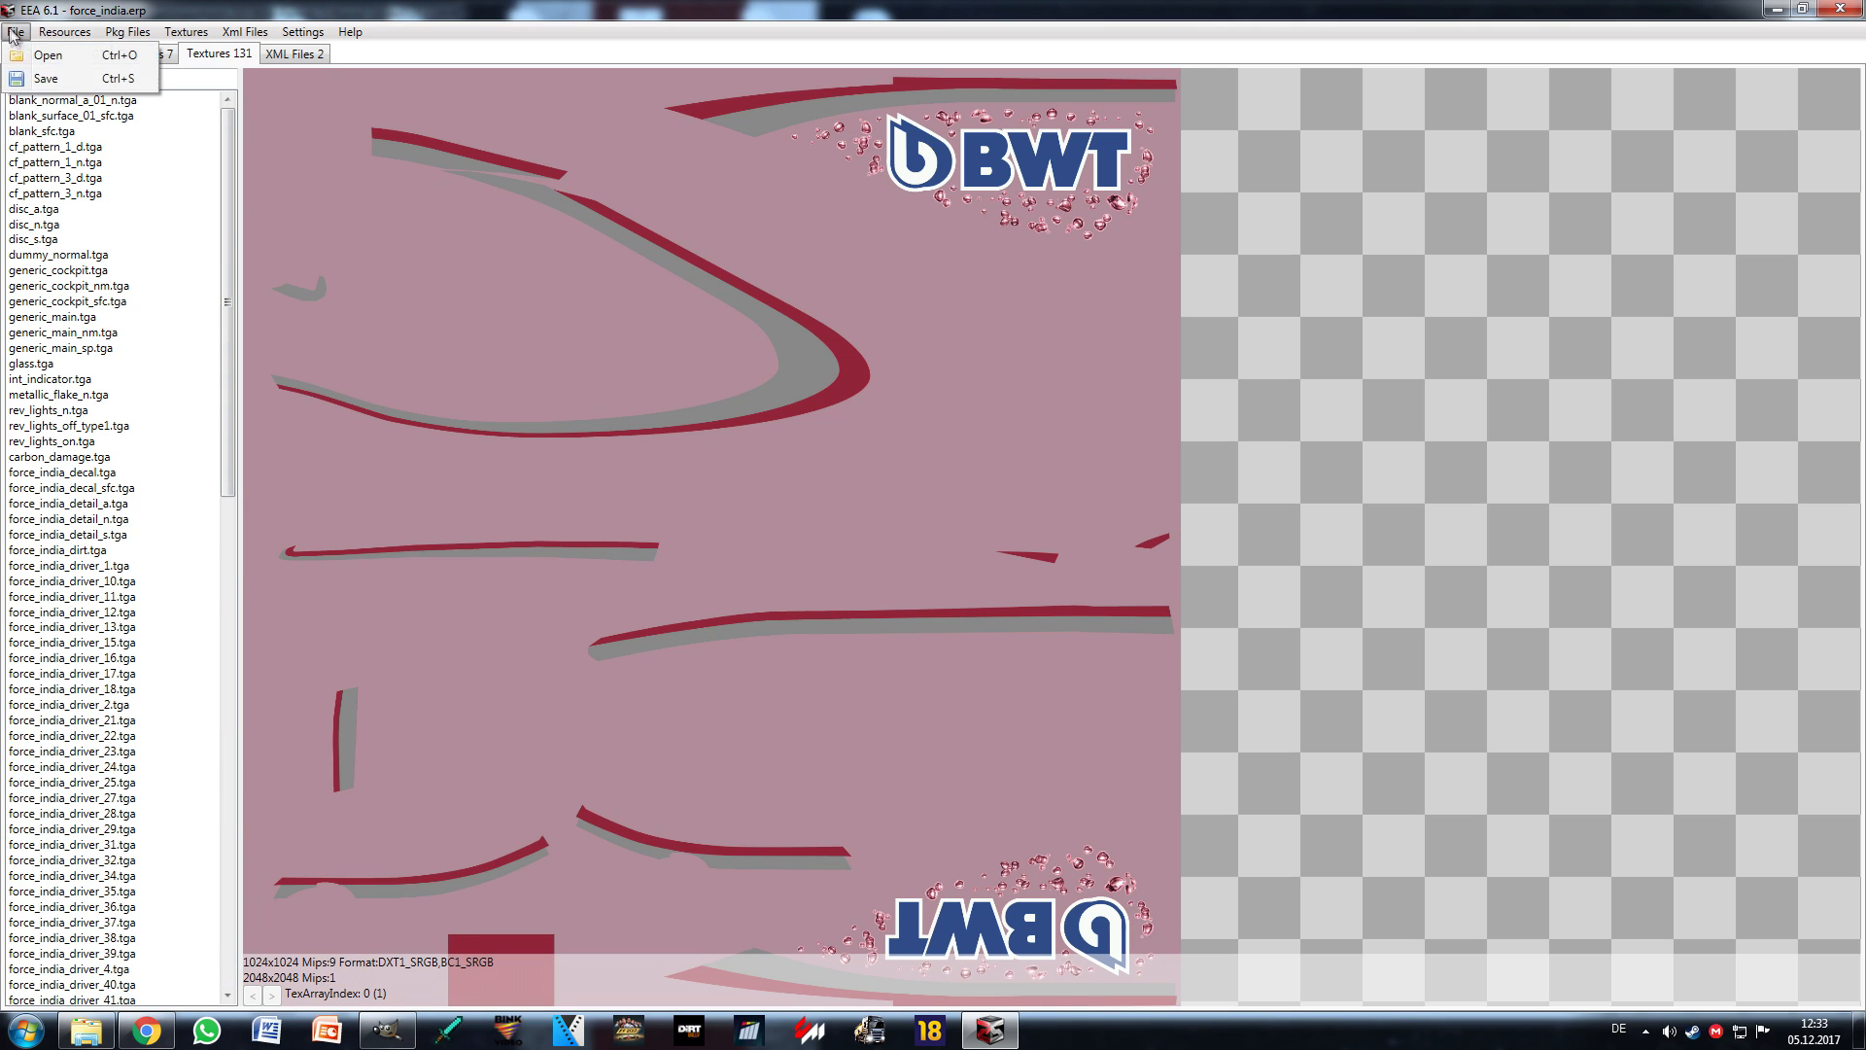
{"action": "left_click", "coordinate": [30, 67]}
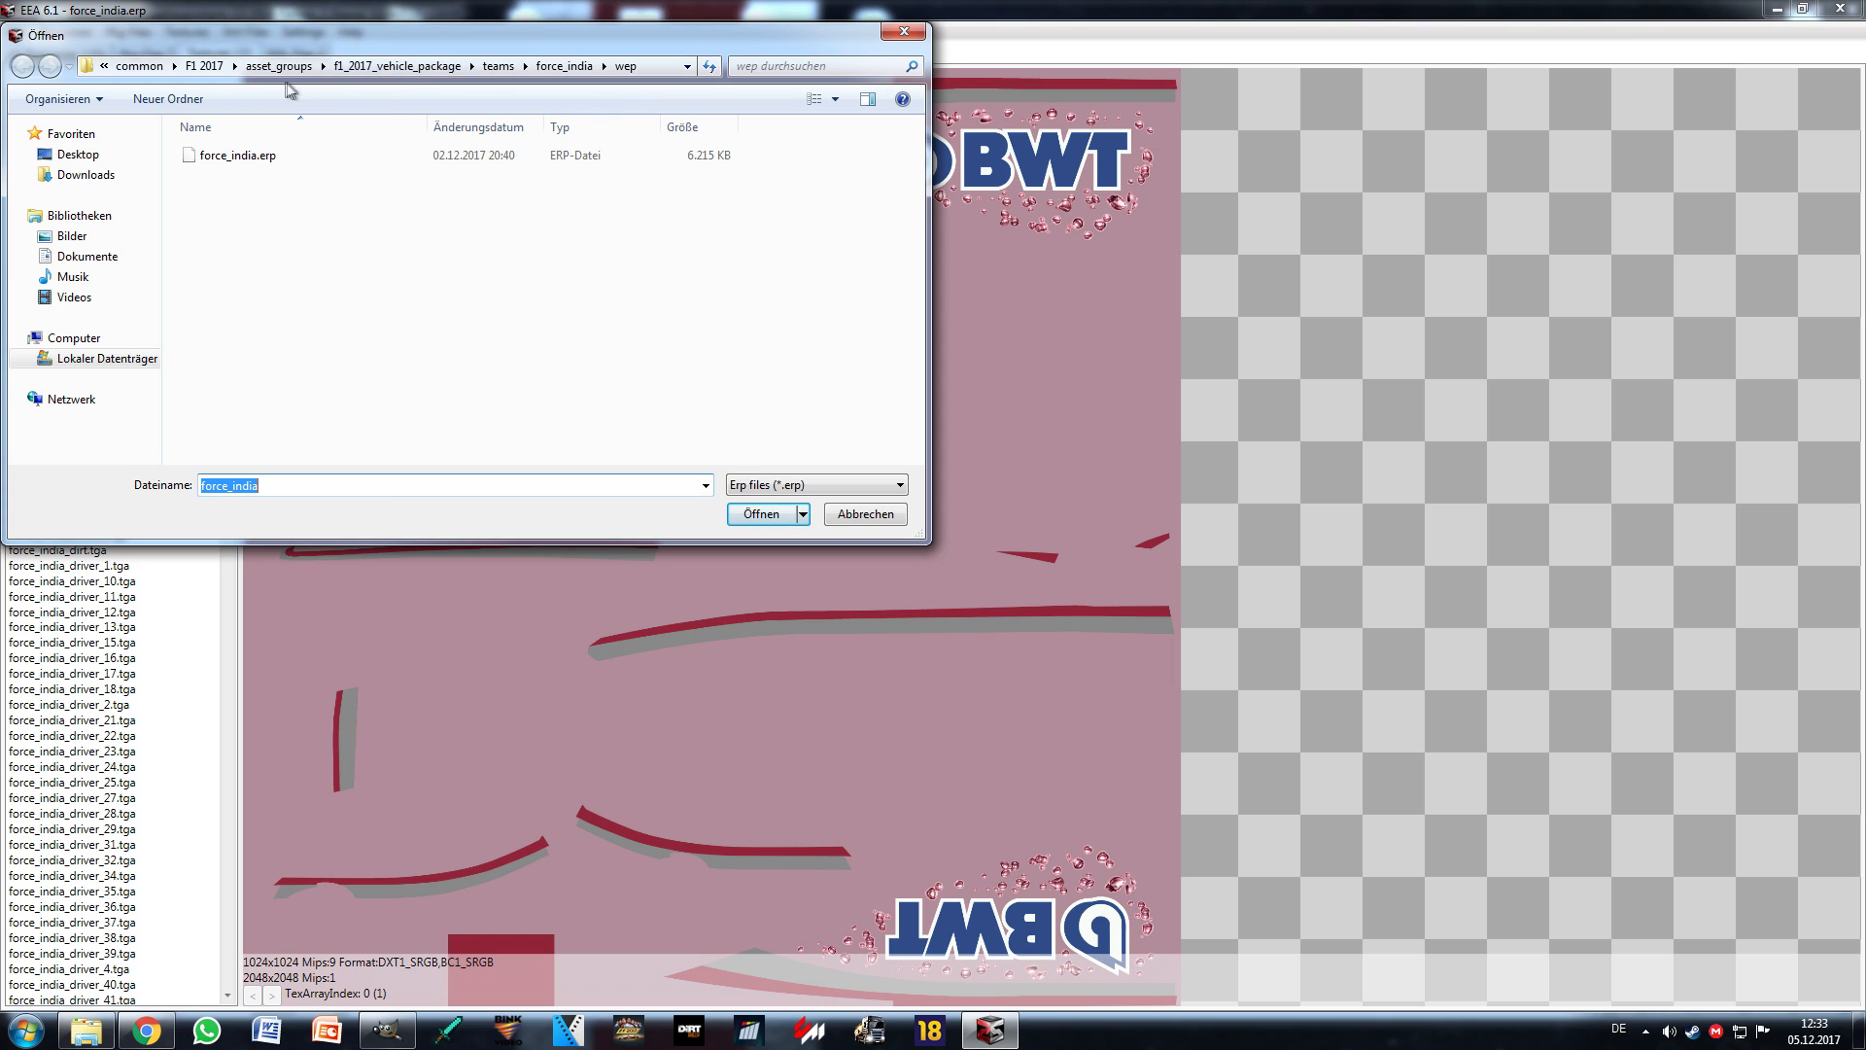
{"action": "left_click", "coordinate": [219, 67]}
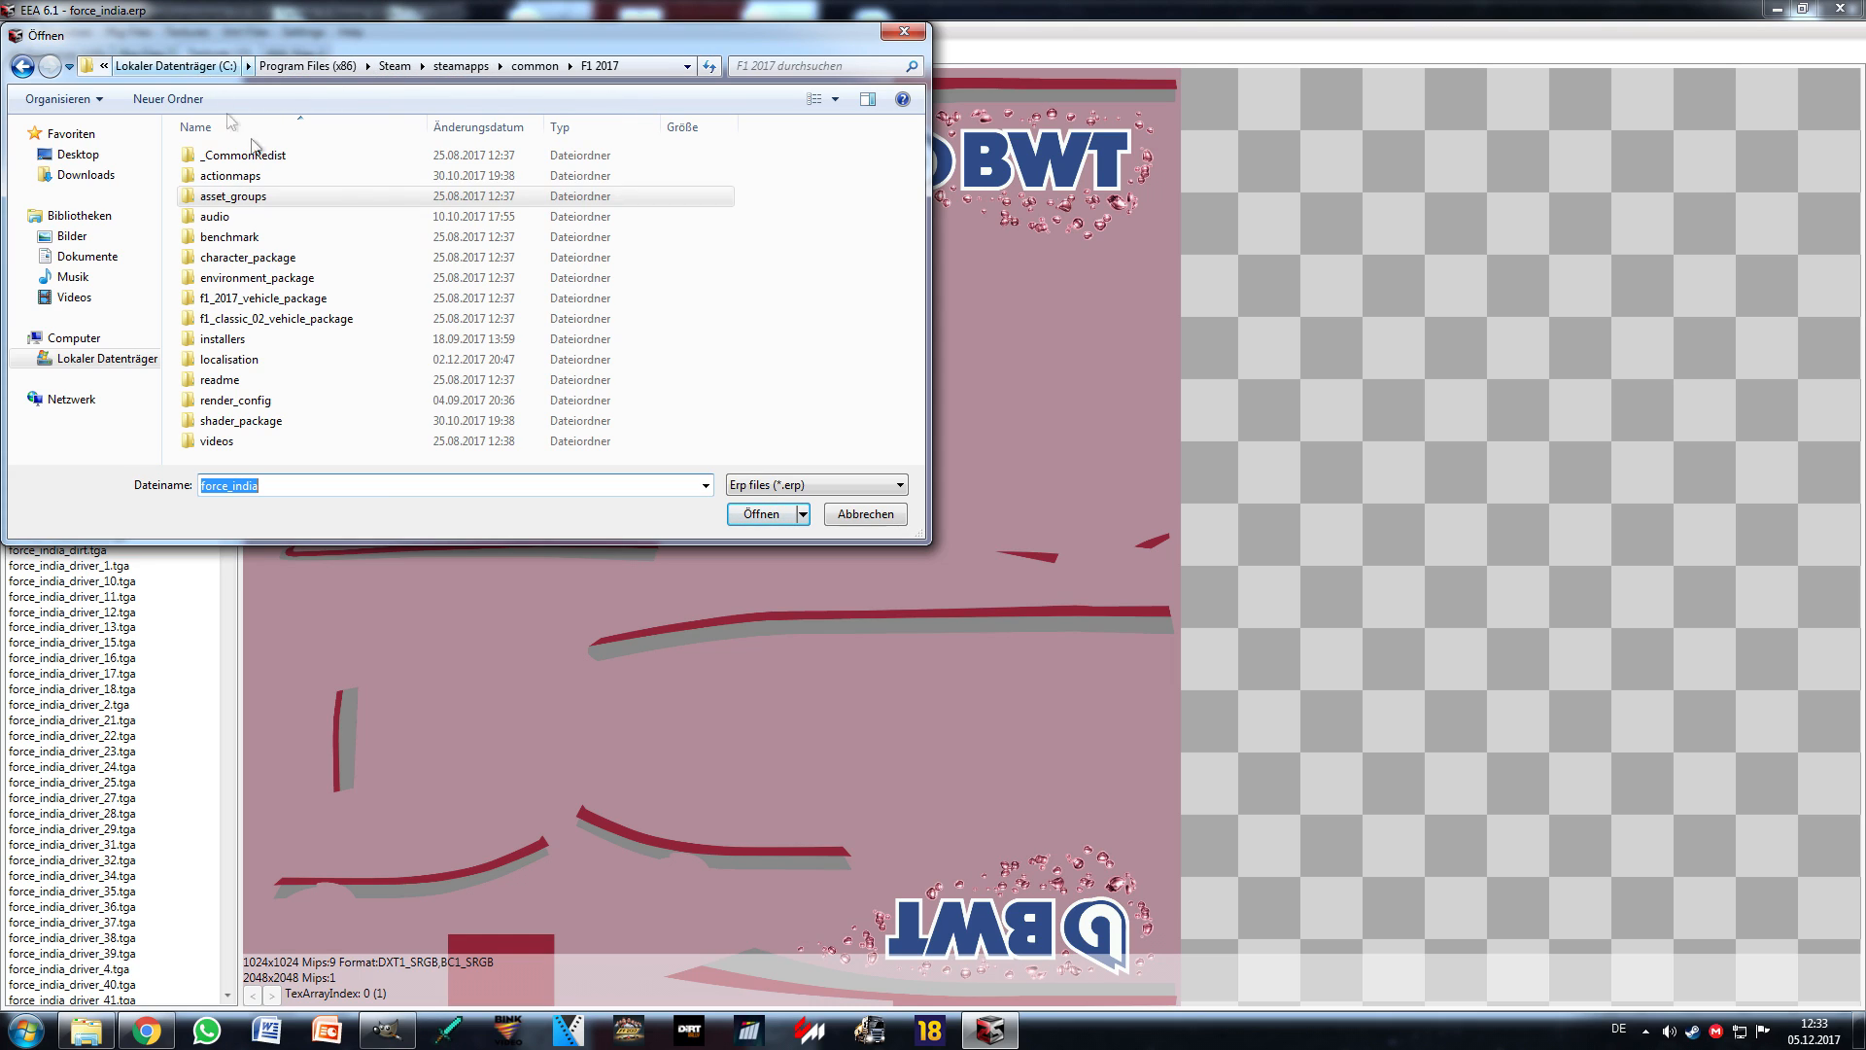
{"action": "double_click", "coordinate": [270, 198]}
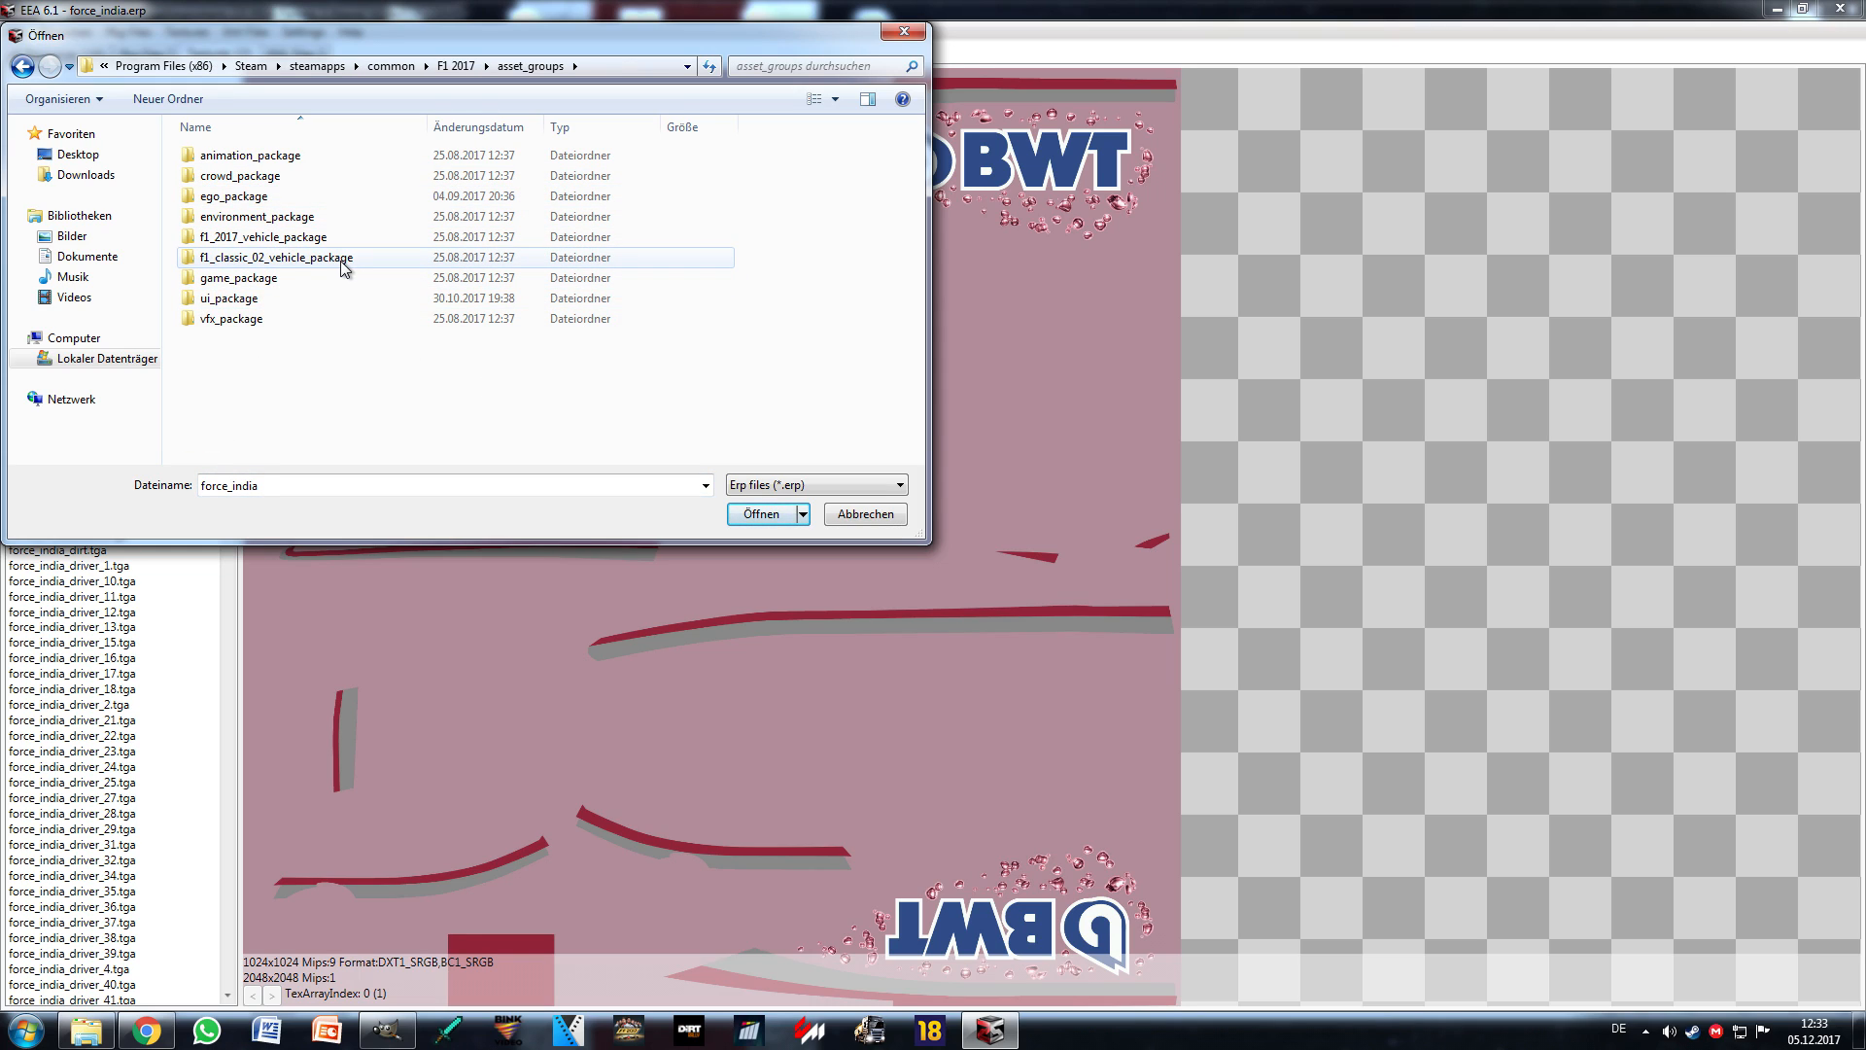
{"action": "double_click", "coordinate": [235, 257]}
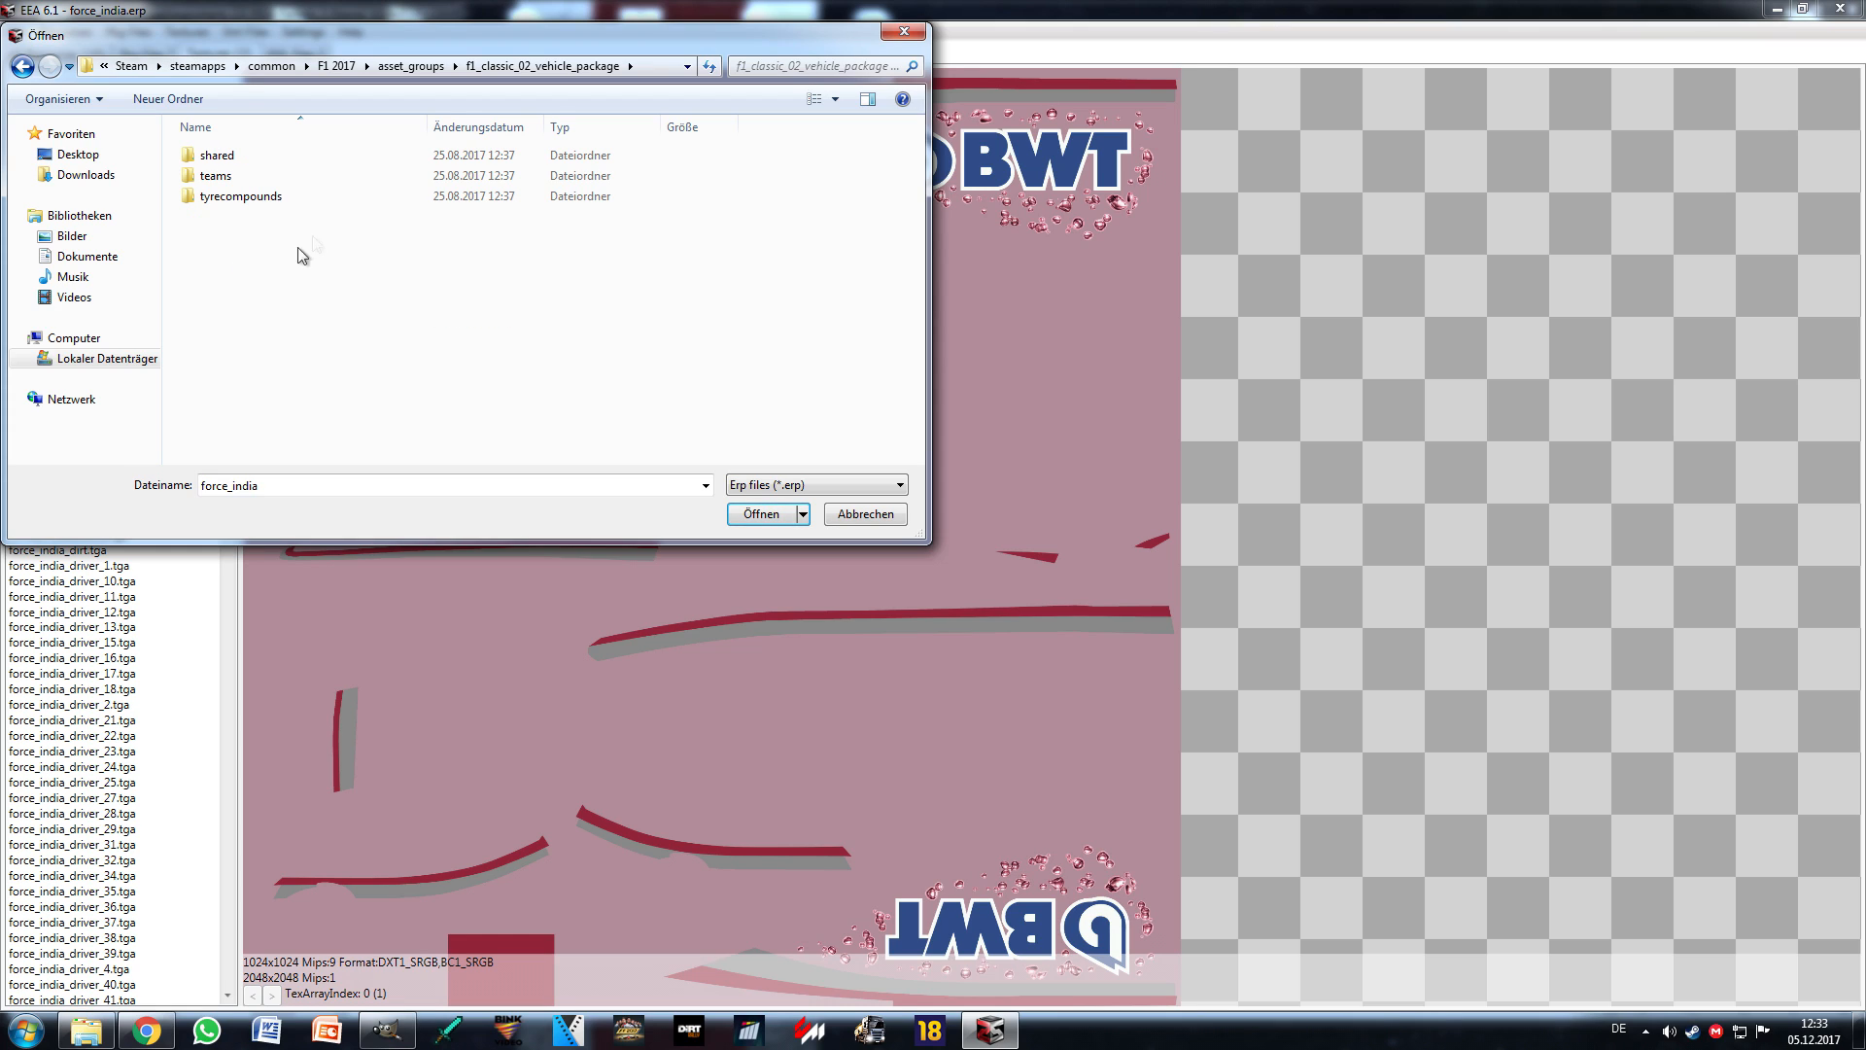
{"action": "double_click", "coordinate": [243, 179]}
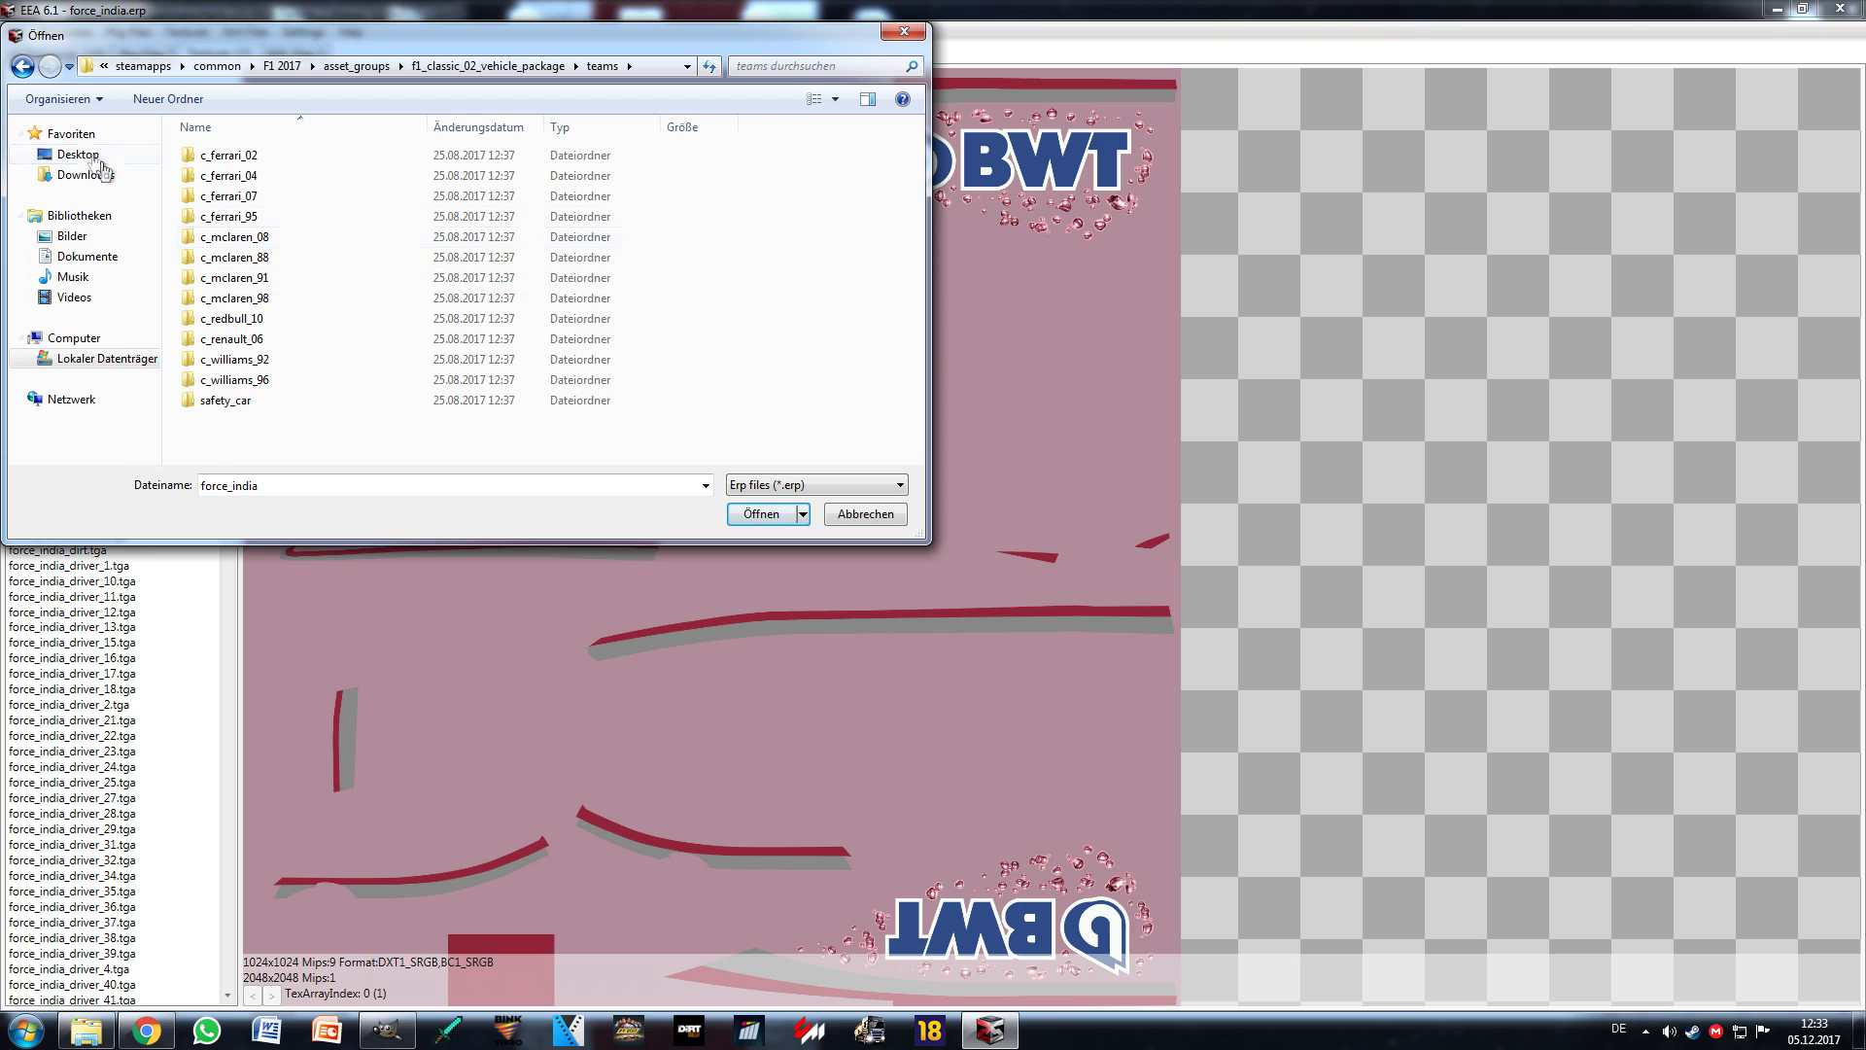
{"action": "left_click", "coordinate": [20, 67]}
{"action": "left_click", "coordinate": [19, 68]}
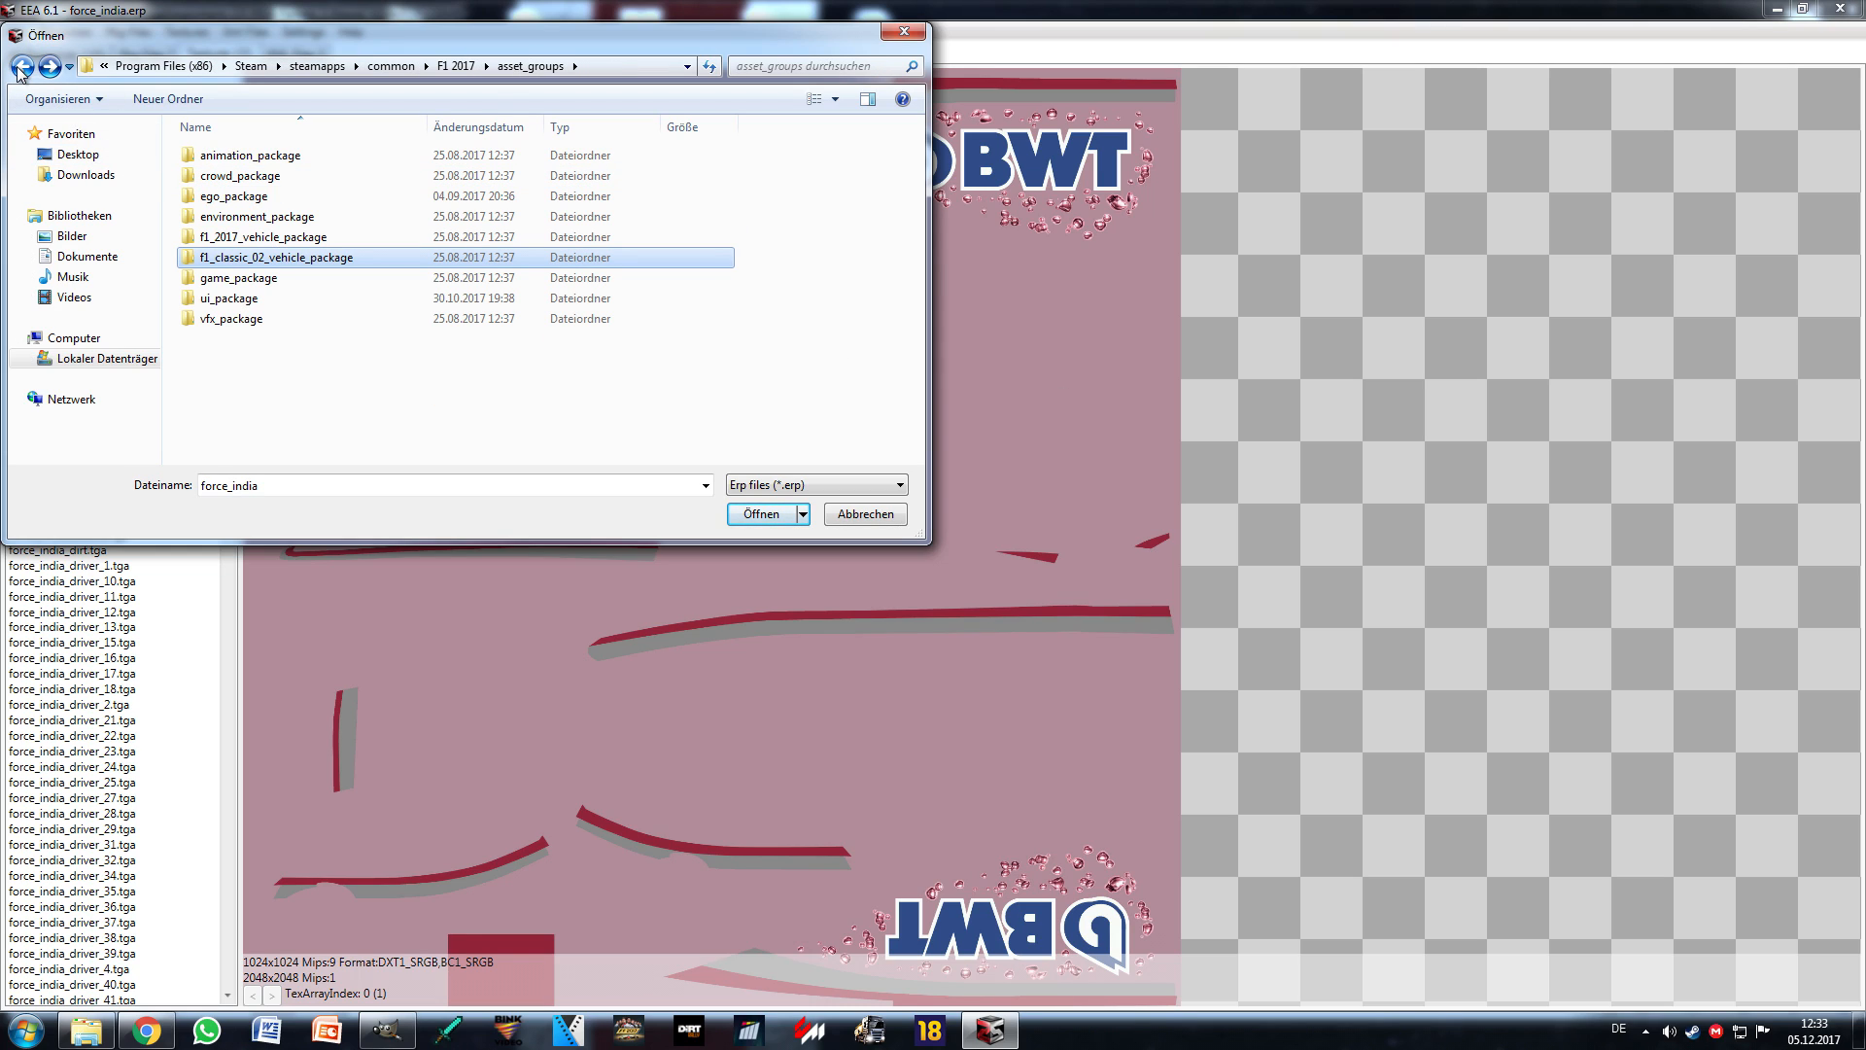
Step: Open incardriver.erp from animation_package\scenes\incardriver\2017
{"action": "double_click", "coordinate": [260, 159]}
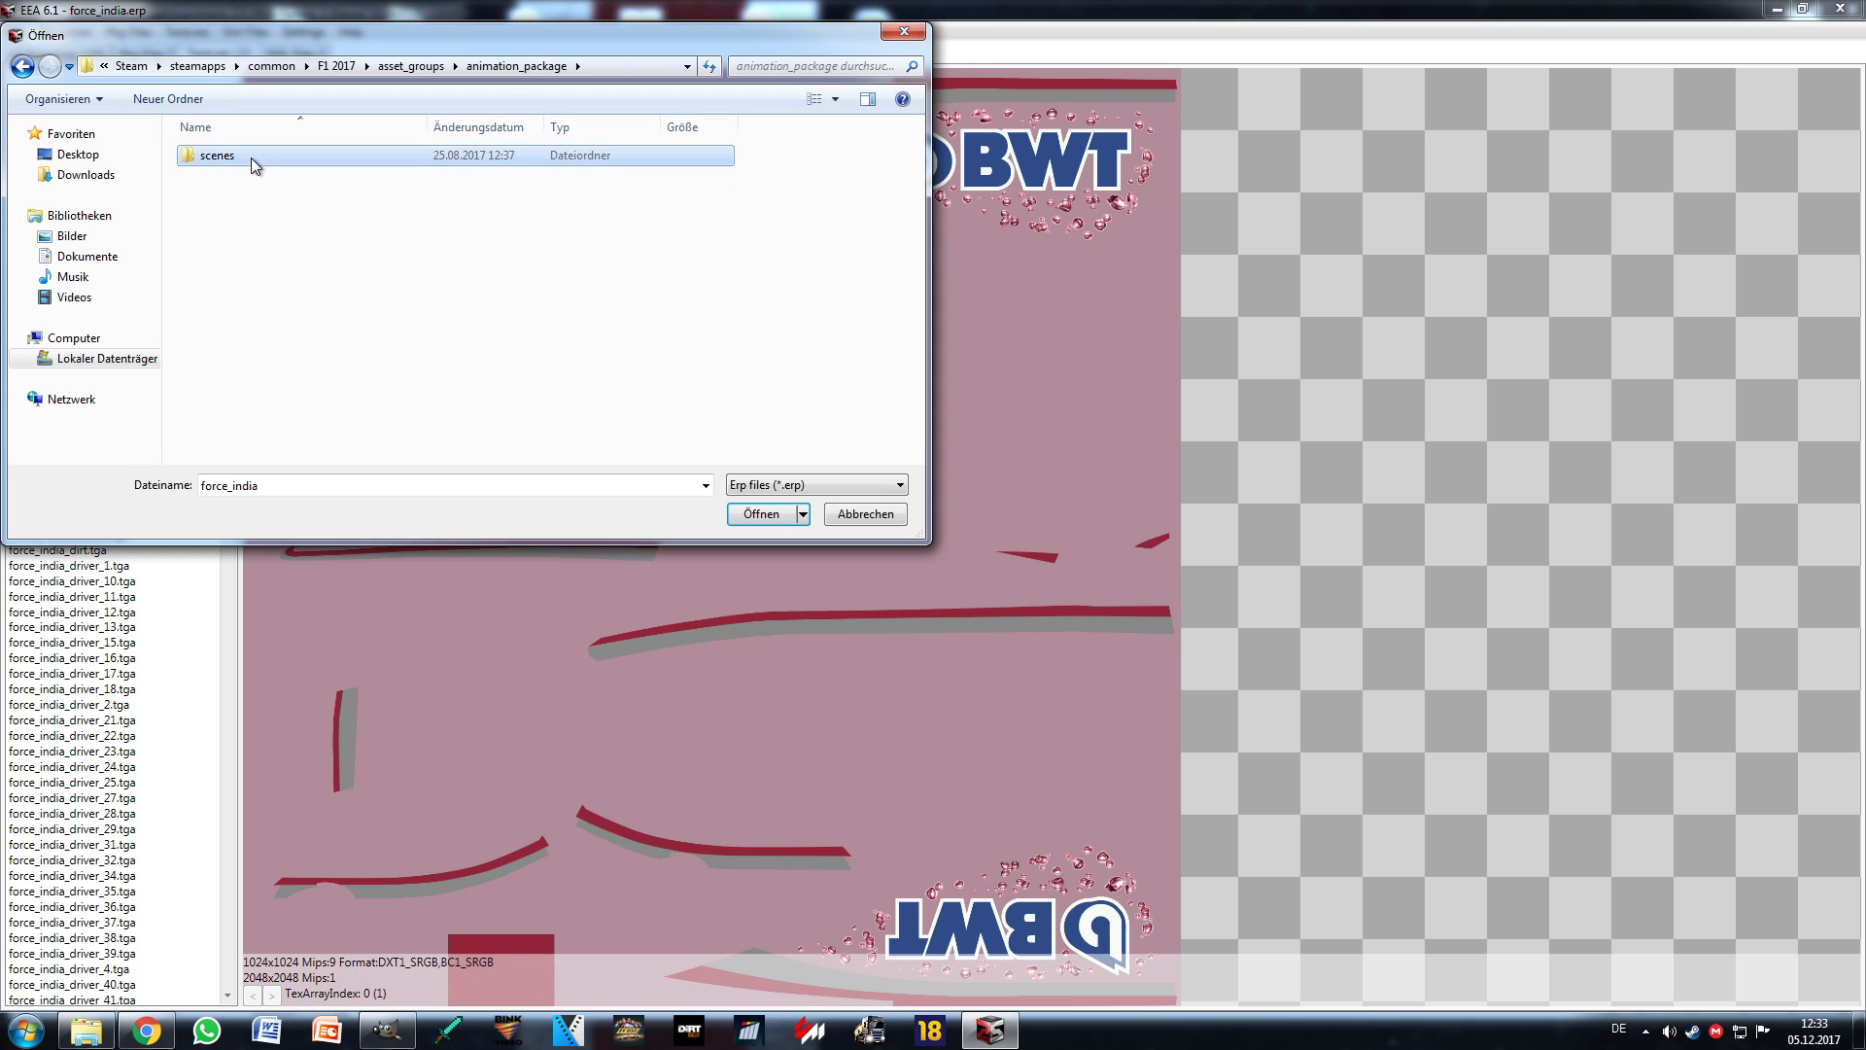
{"action": "double_click", "coordinate": [251, 157]}
{"action": "double_click", "coordinate": [243, 238]}
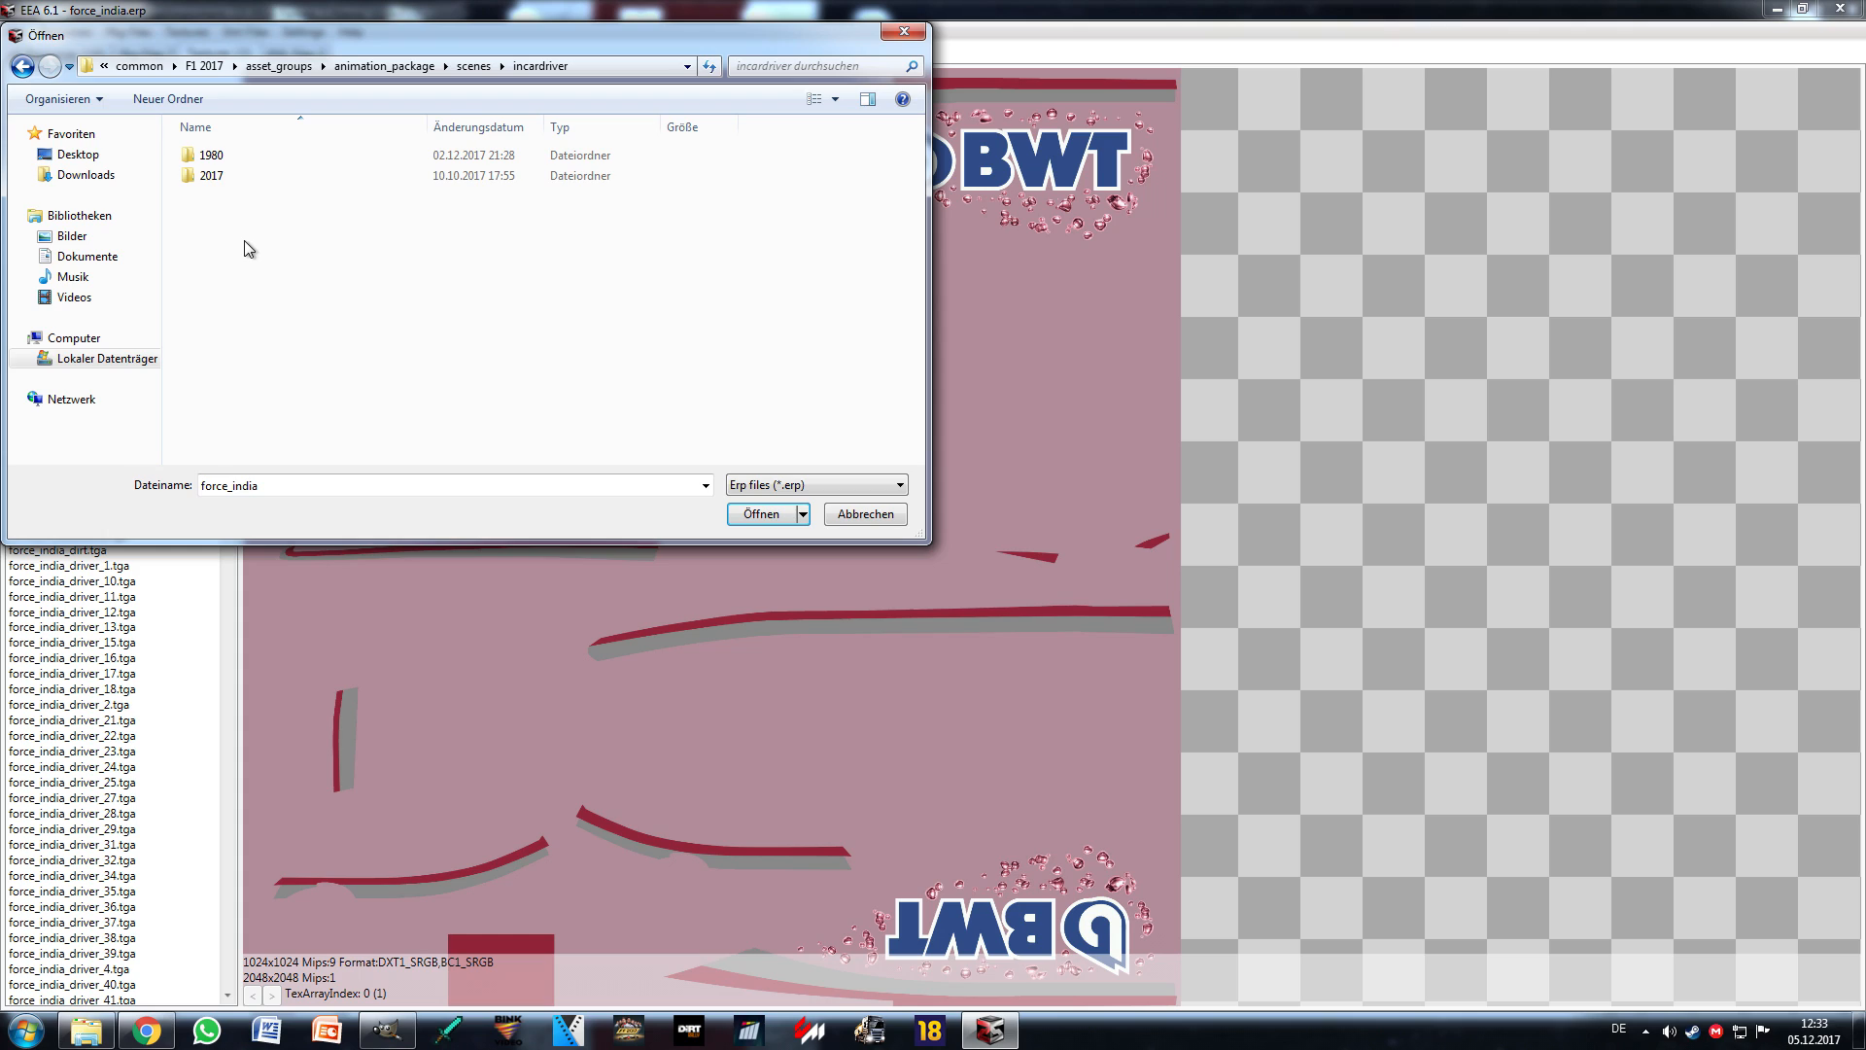
{"action": "left_click", "coordinate": [236, 155]}
{"action": "double_click", "coordinate": [217, 176]}
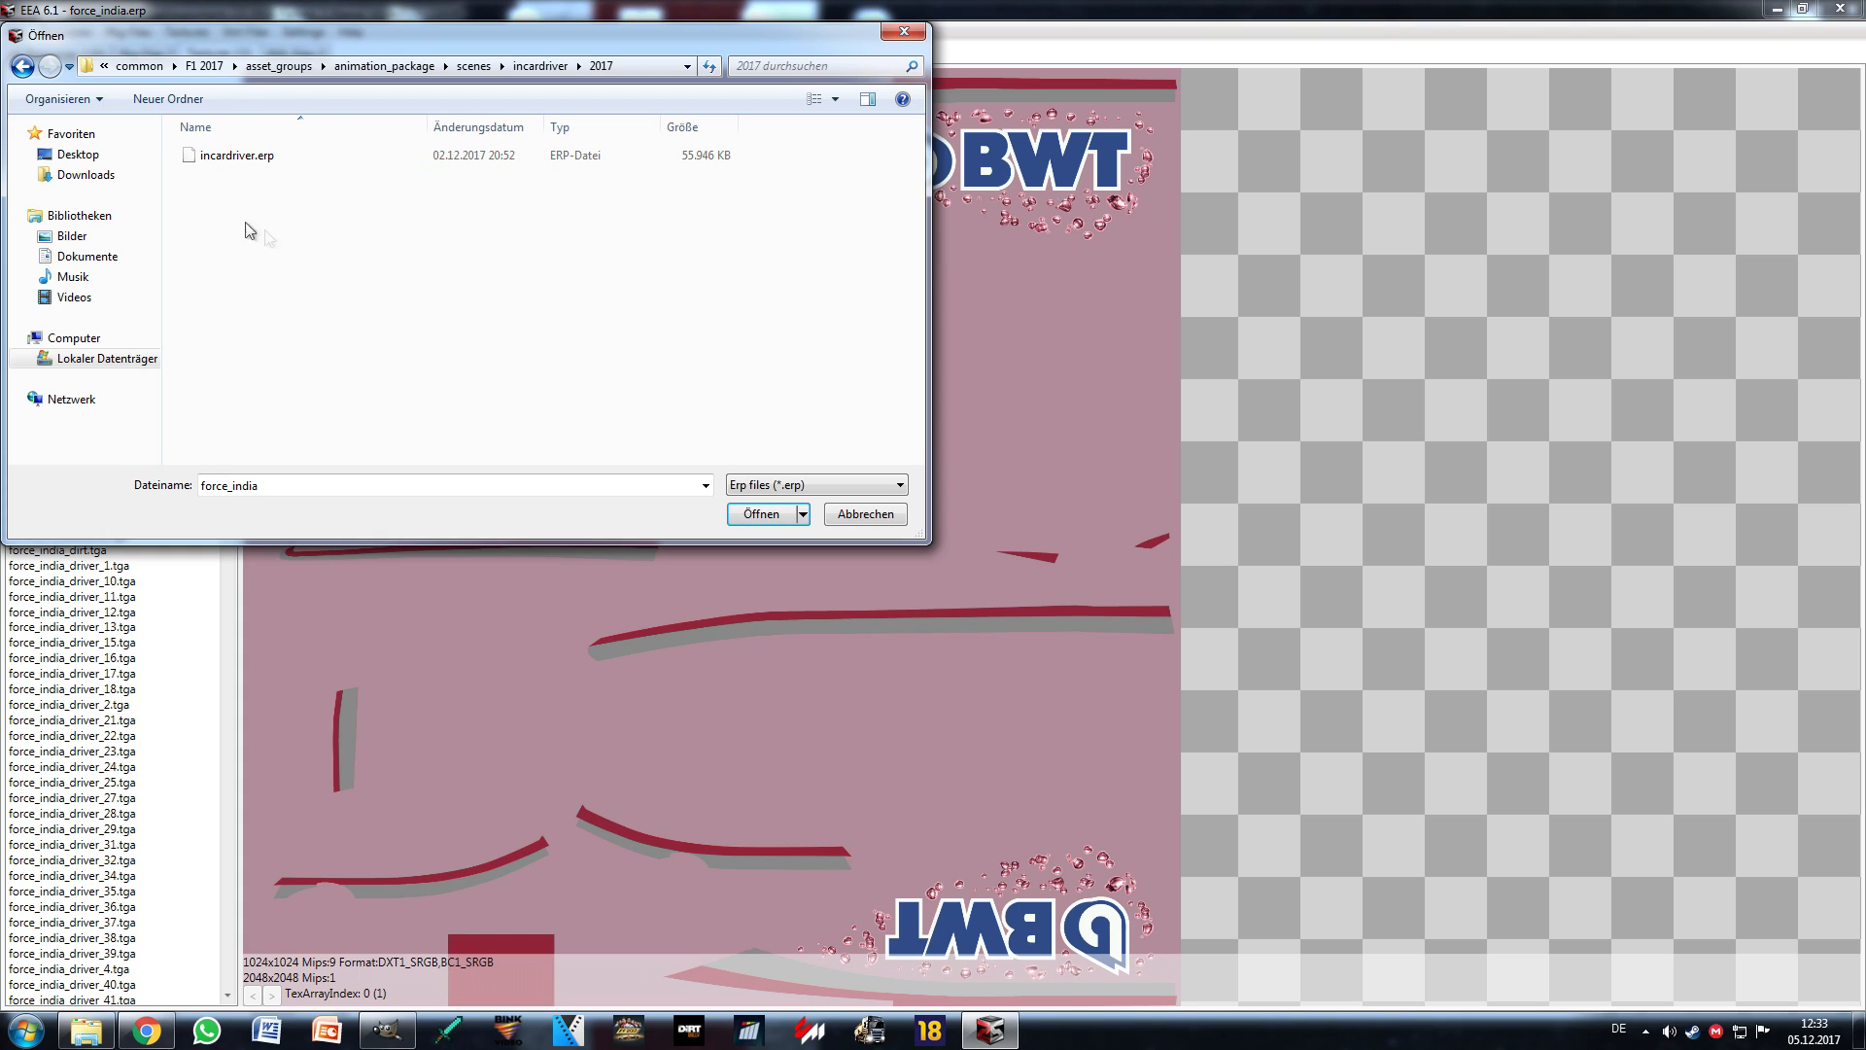
{"action": "double_click", "coordinate": [262, 158]}
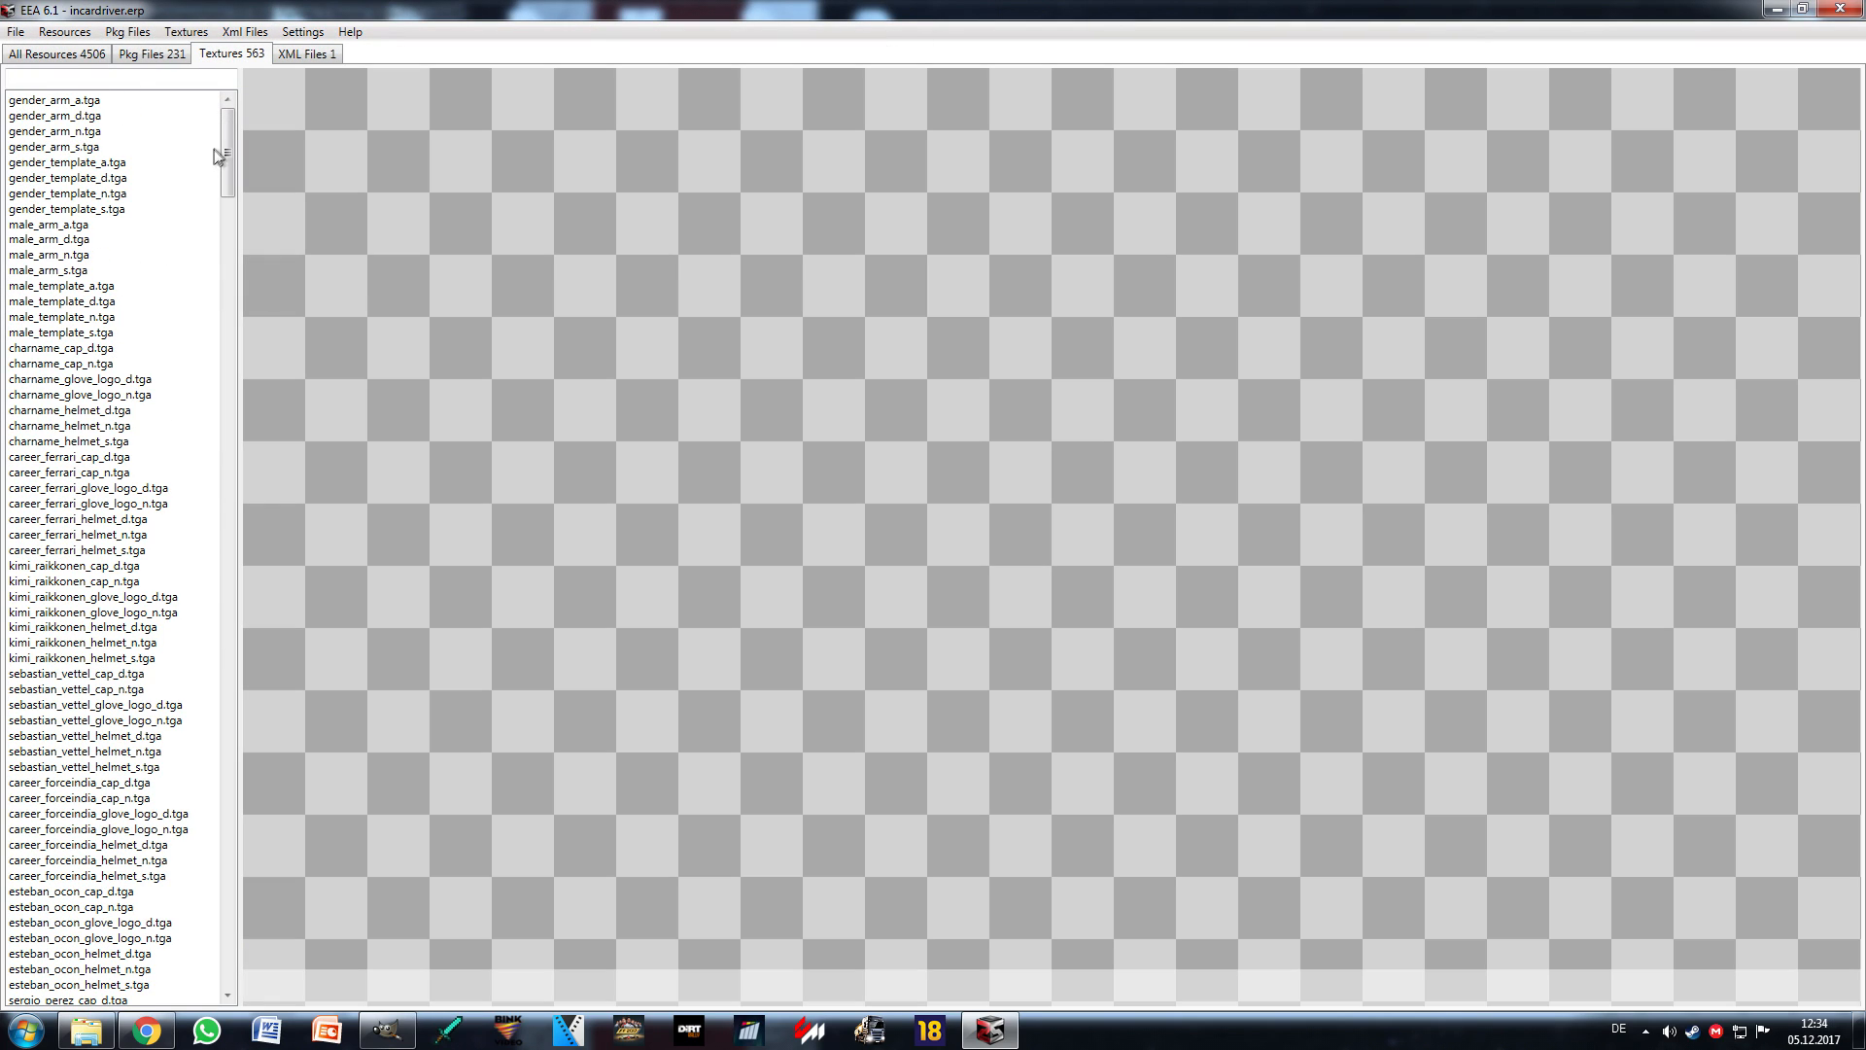
Step: View the generic driver textures charname_helmet_d.tga and male_template_s.tga
{"action": "left_click", "coordinate": [105, 410]}
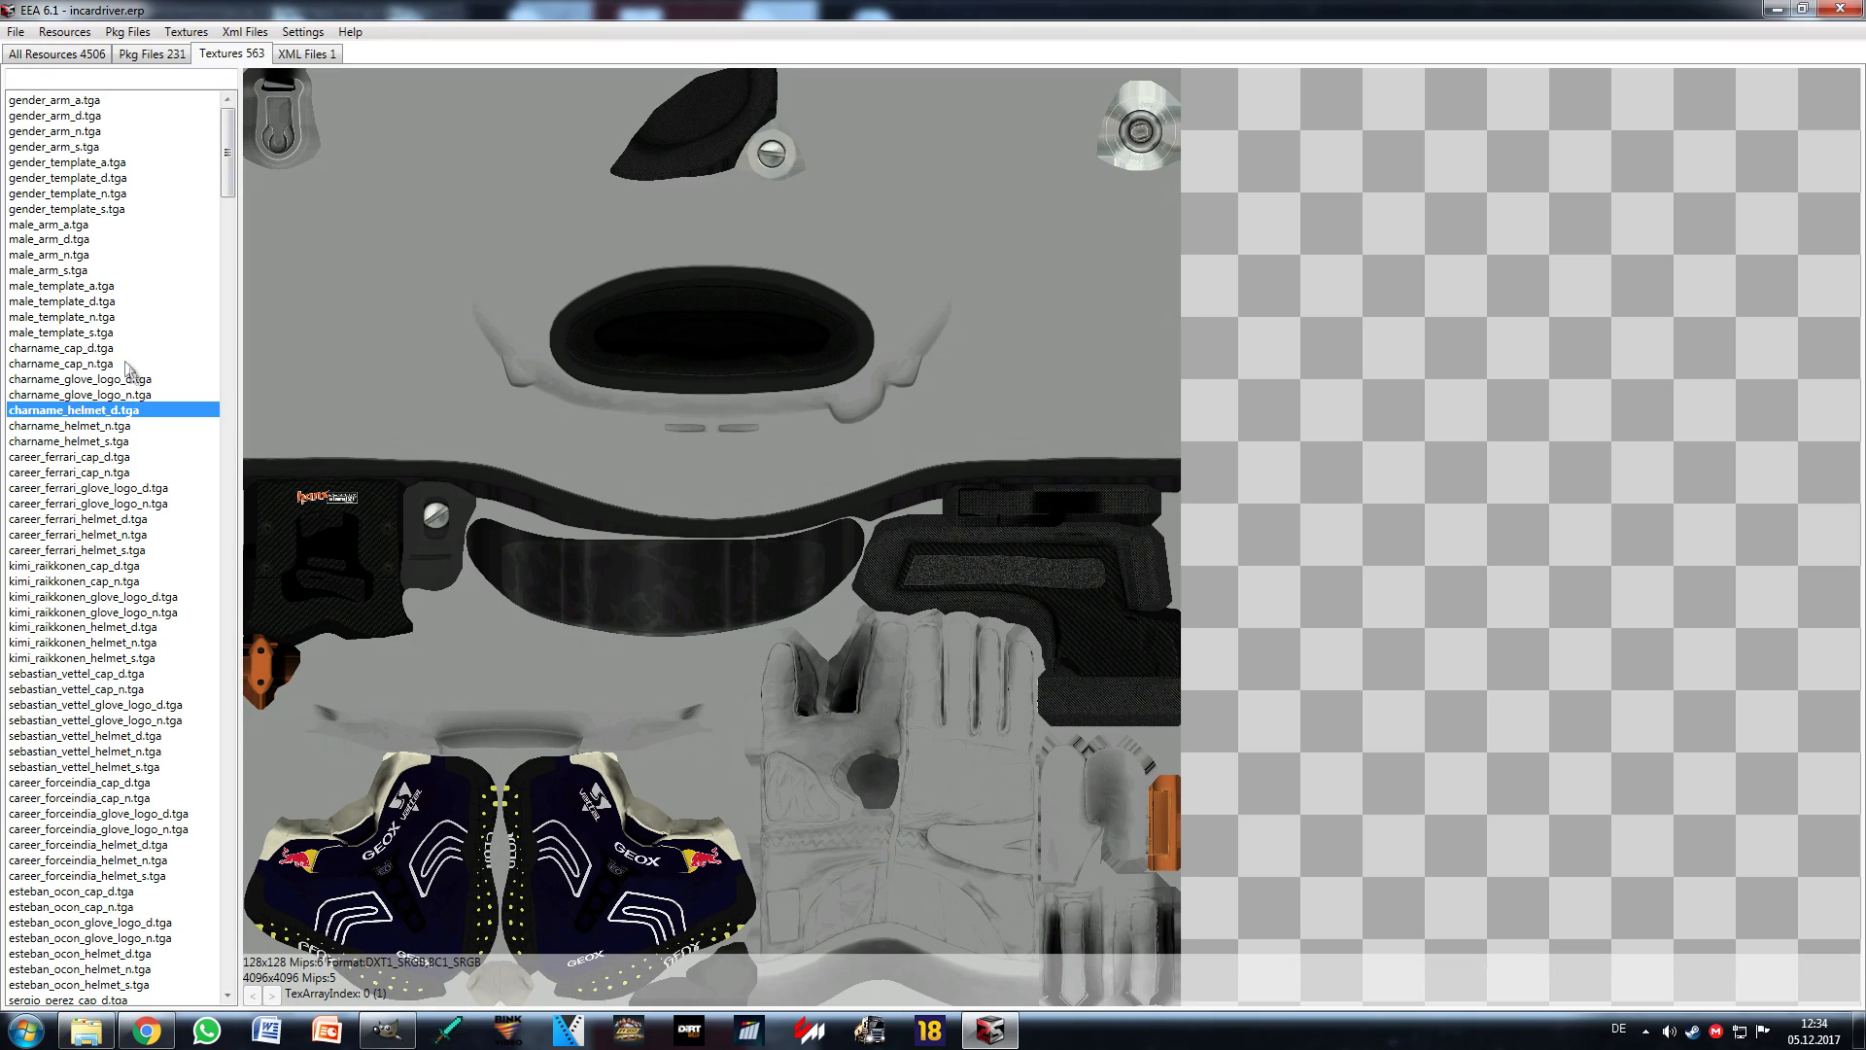
{"action": "left_click", "coordinate": [92, 333]}
{"action": "left_click_drag", "start_coordinate": [226, 152], "coordinate": [212, 410]}
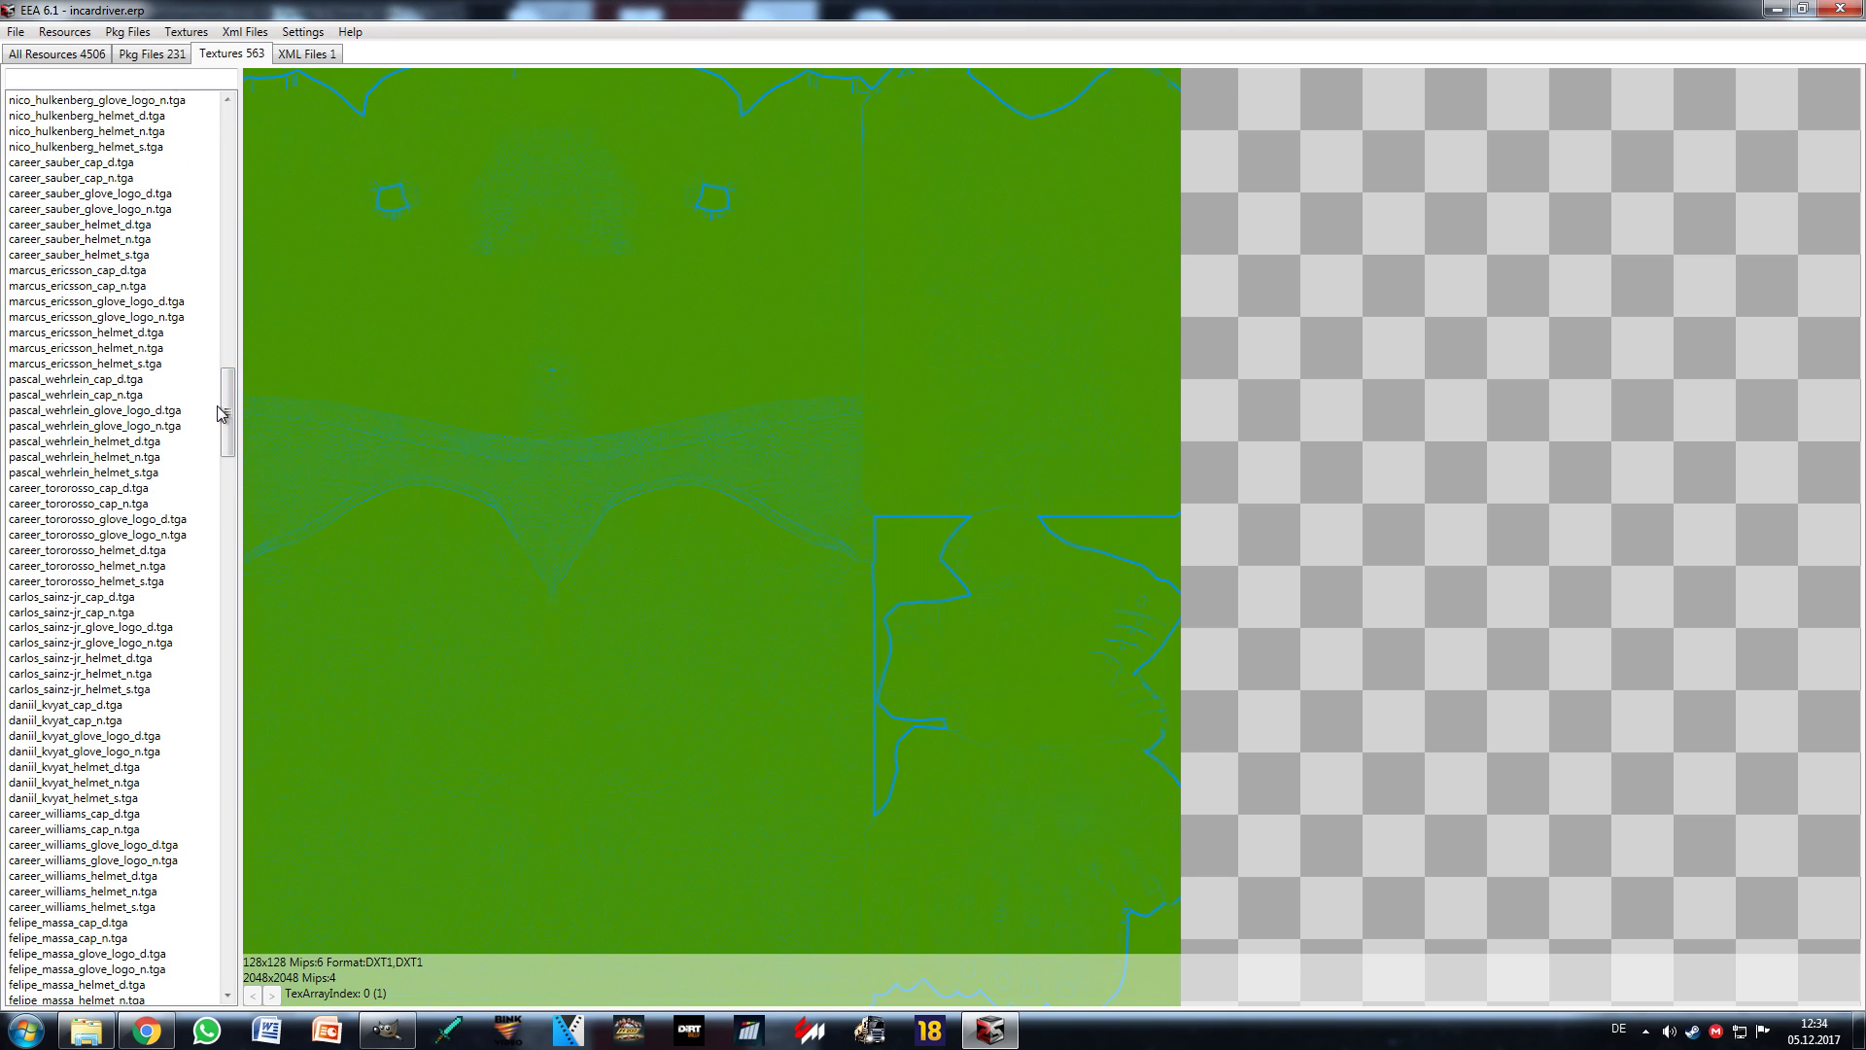
Step: Compare the marcus_ericsson_helmet_d.tga, marcus_ericsson_helmet_n.tga and marcus_ericsson_helmet_s.tga textures
{"action": "left_click", "coordinate": [141, 332]}
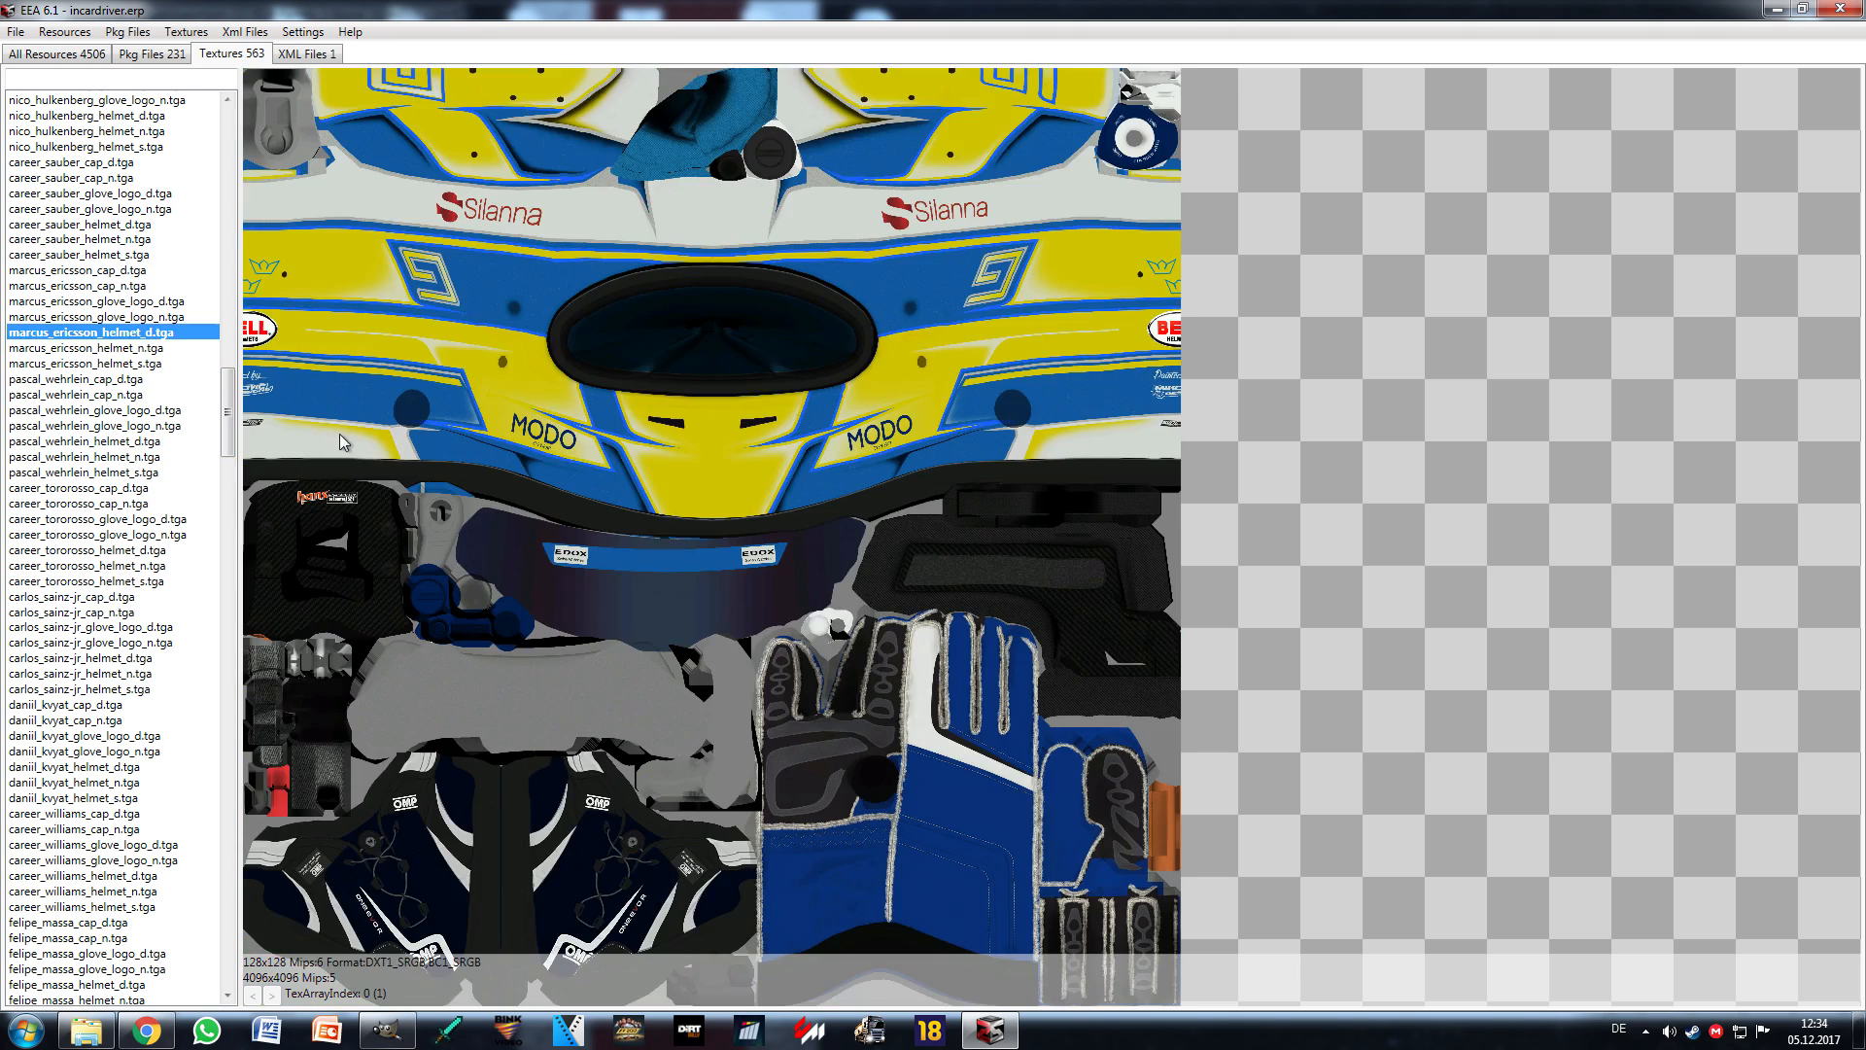
{"action": "left_click", "coordinate": [145, 350]}
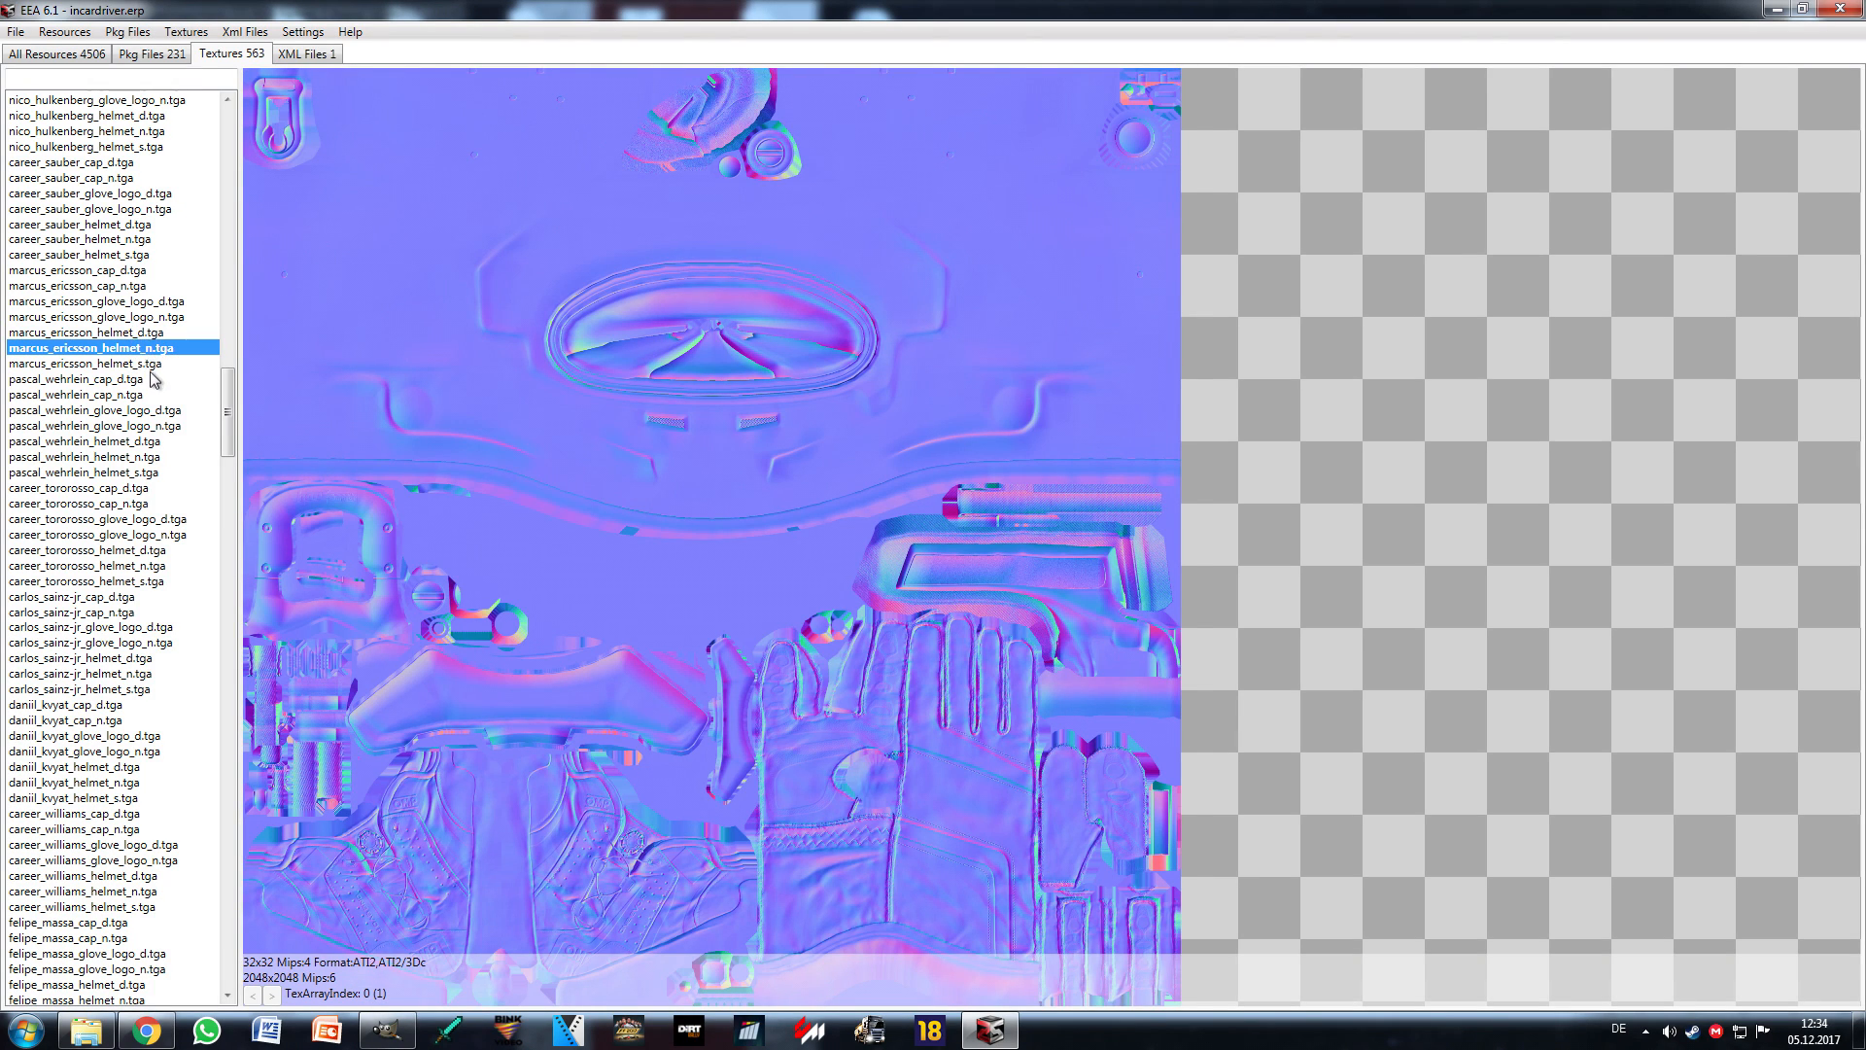
{"action": "key", "text": "Up"}
{"action": "key", "text": "Down"}
{"action": "key", "text": "Down"}
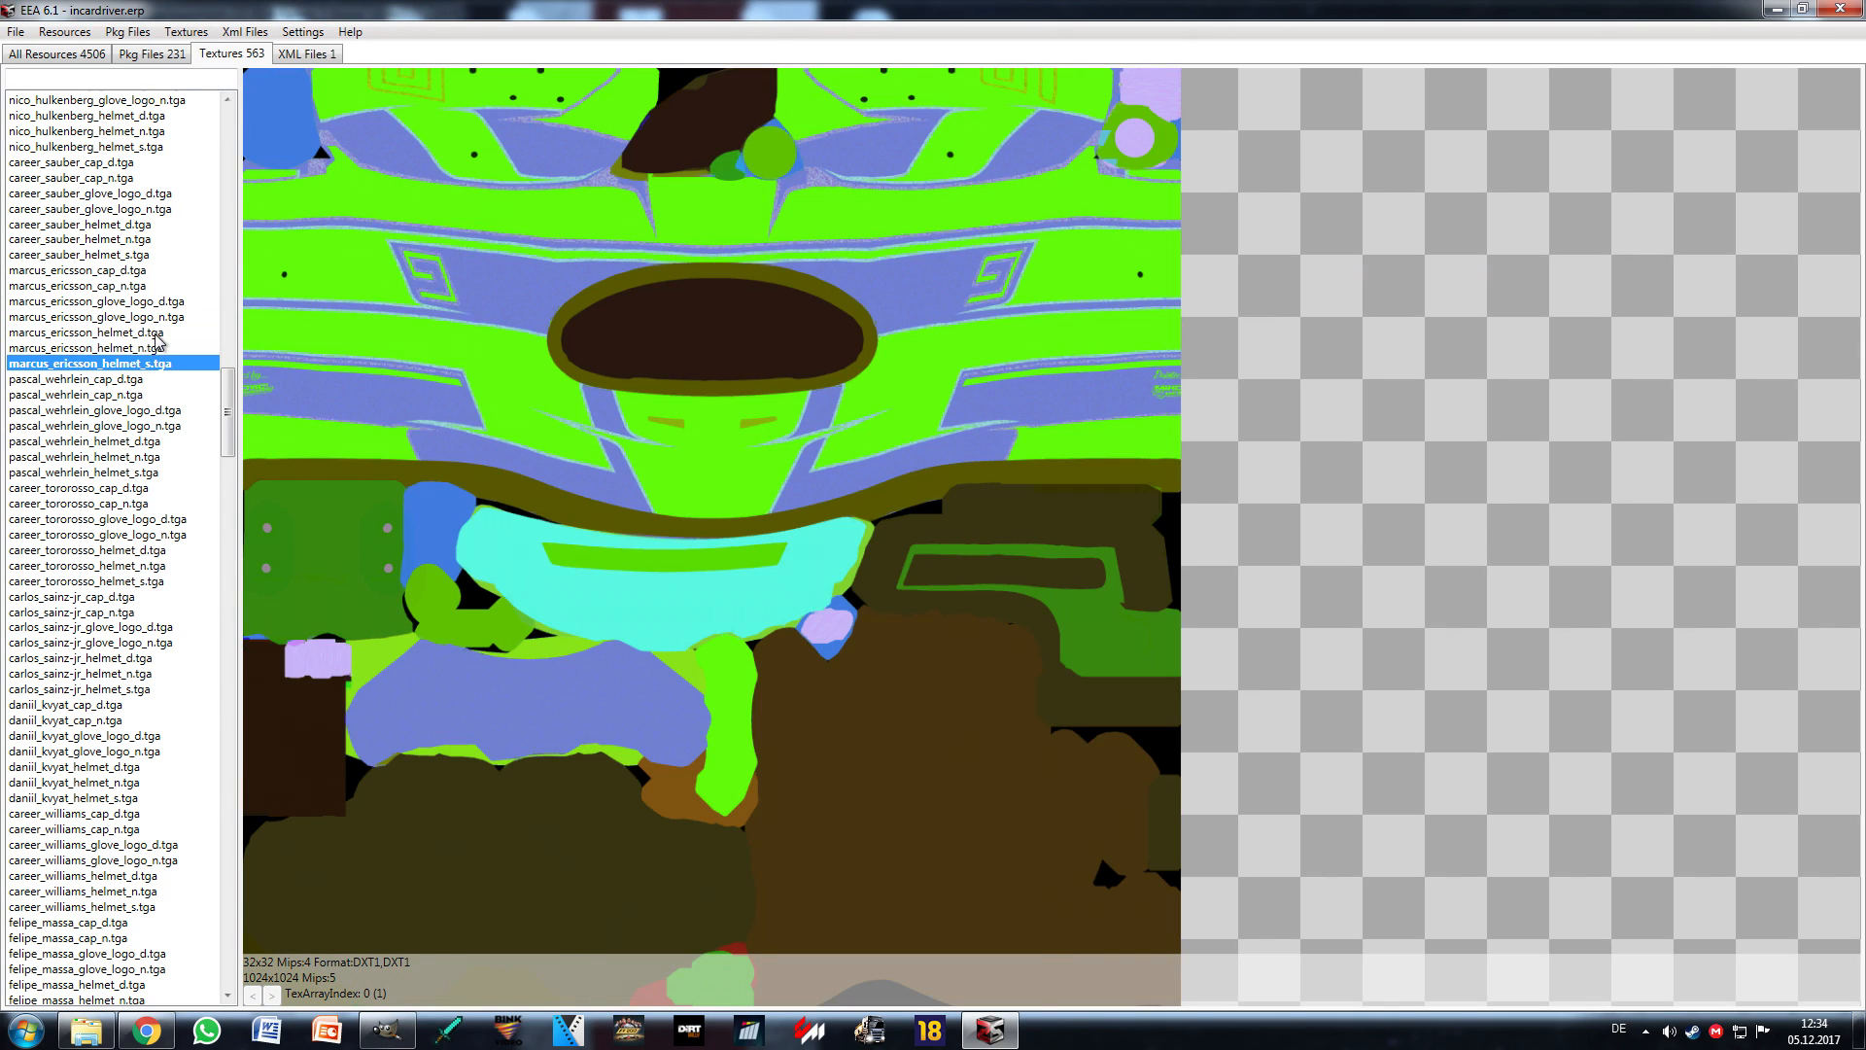
{"action": "left_click", "coordinate": [156, 333]}
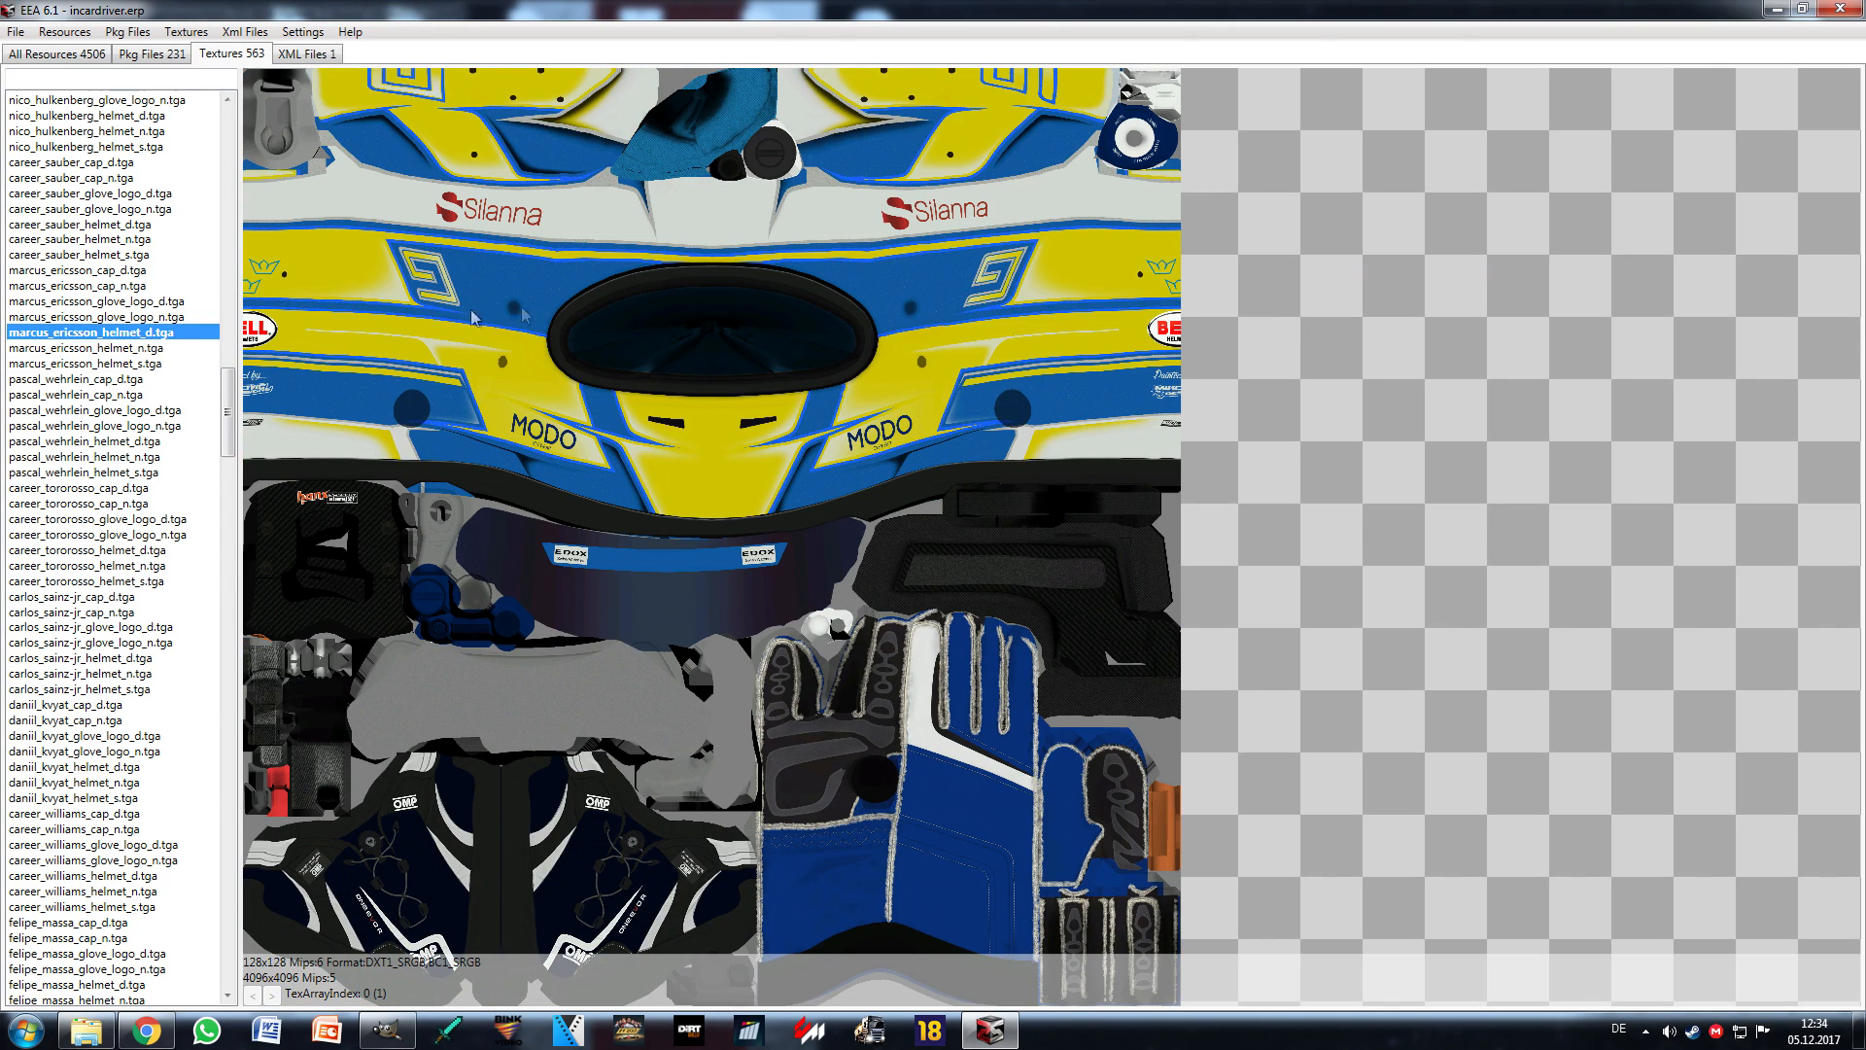
{"action": "left_click", "coordinate": [151, 350]}
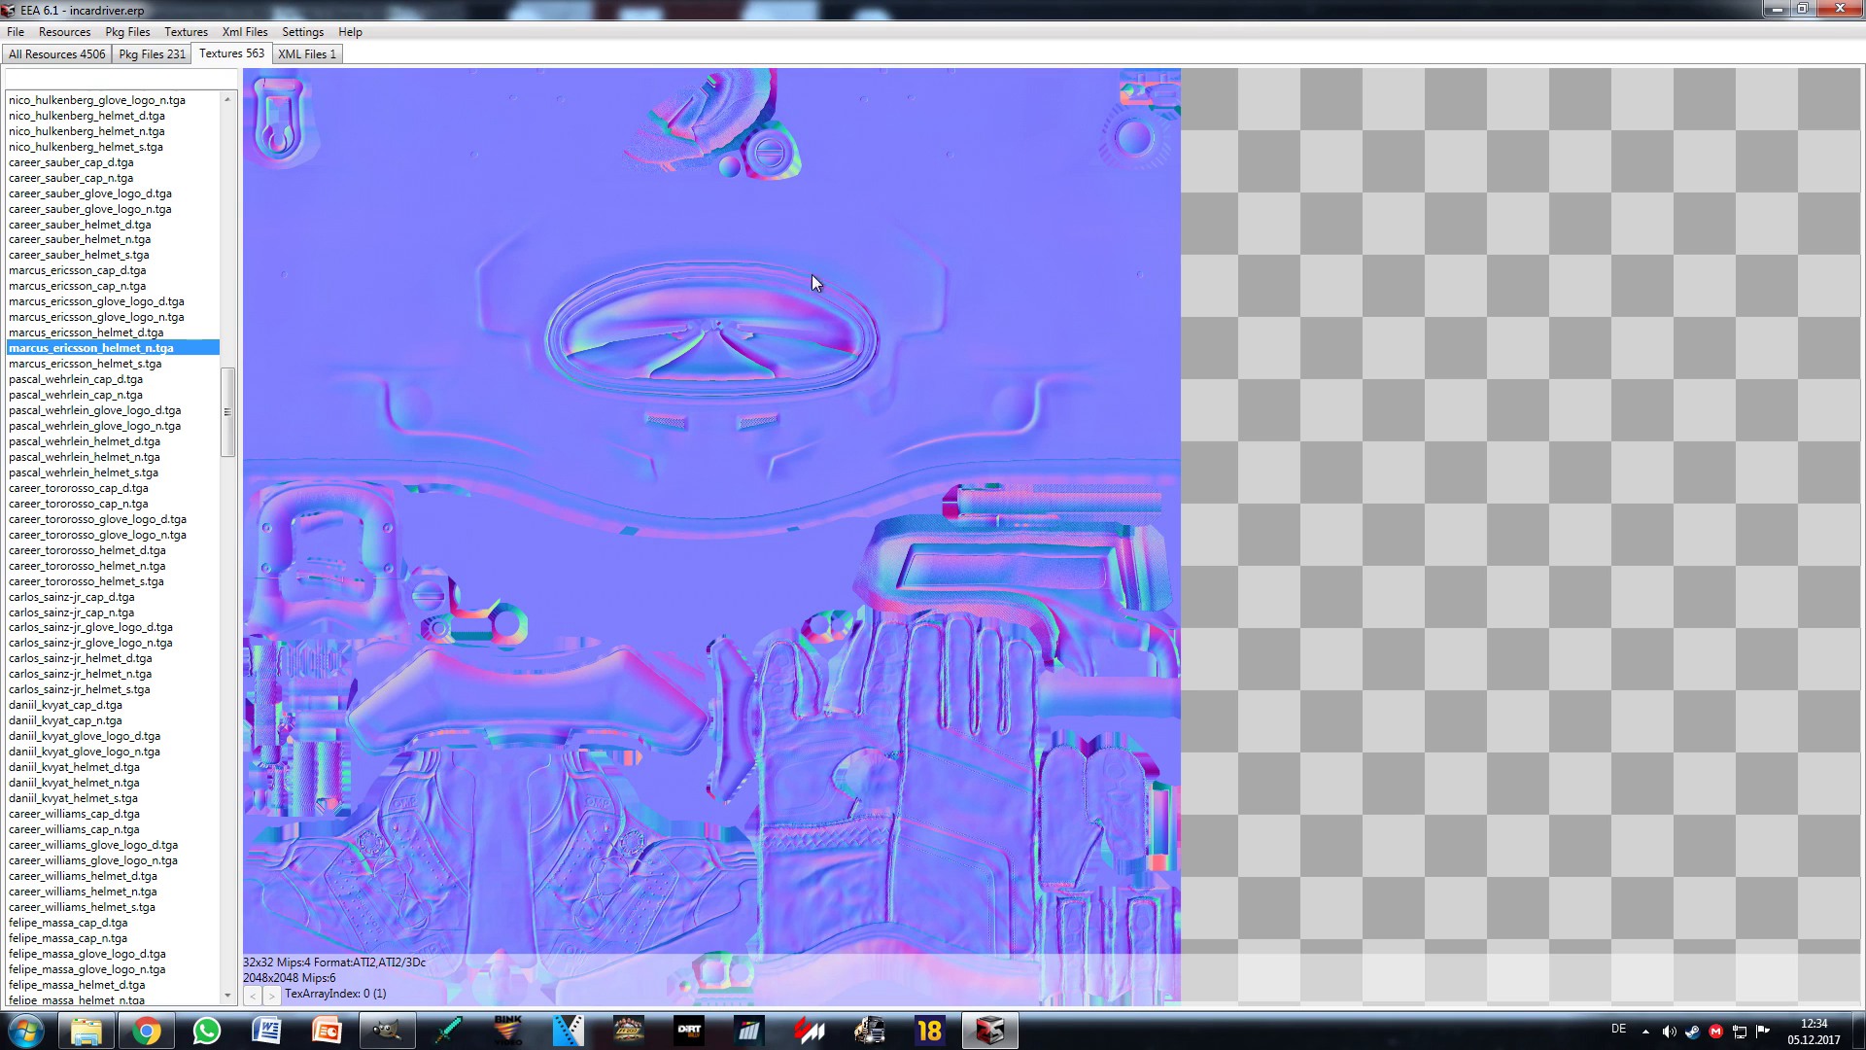
{"action": "left_click", "coordinate": [116, 366]}
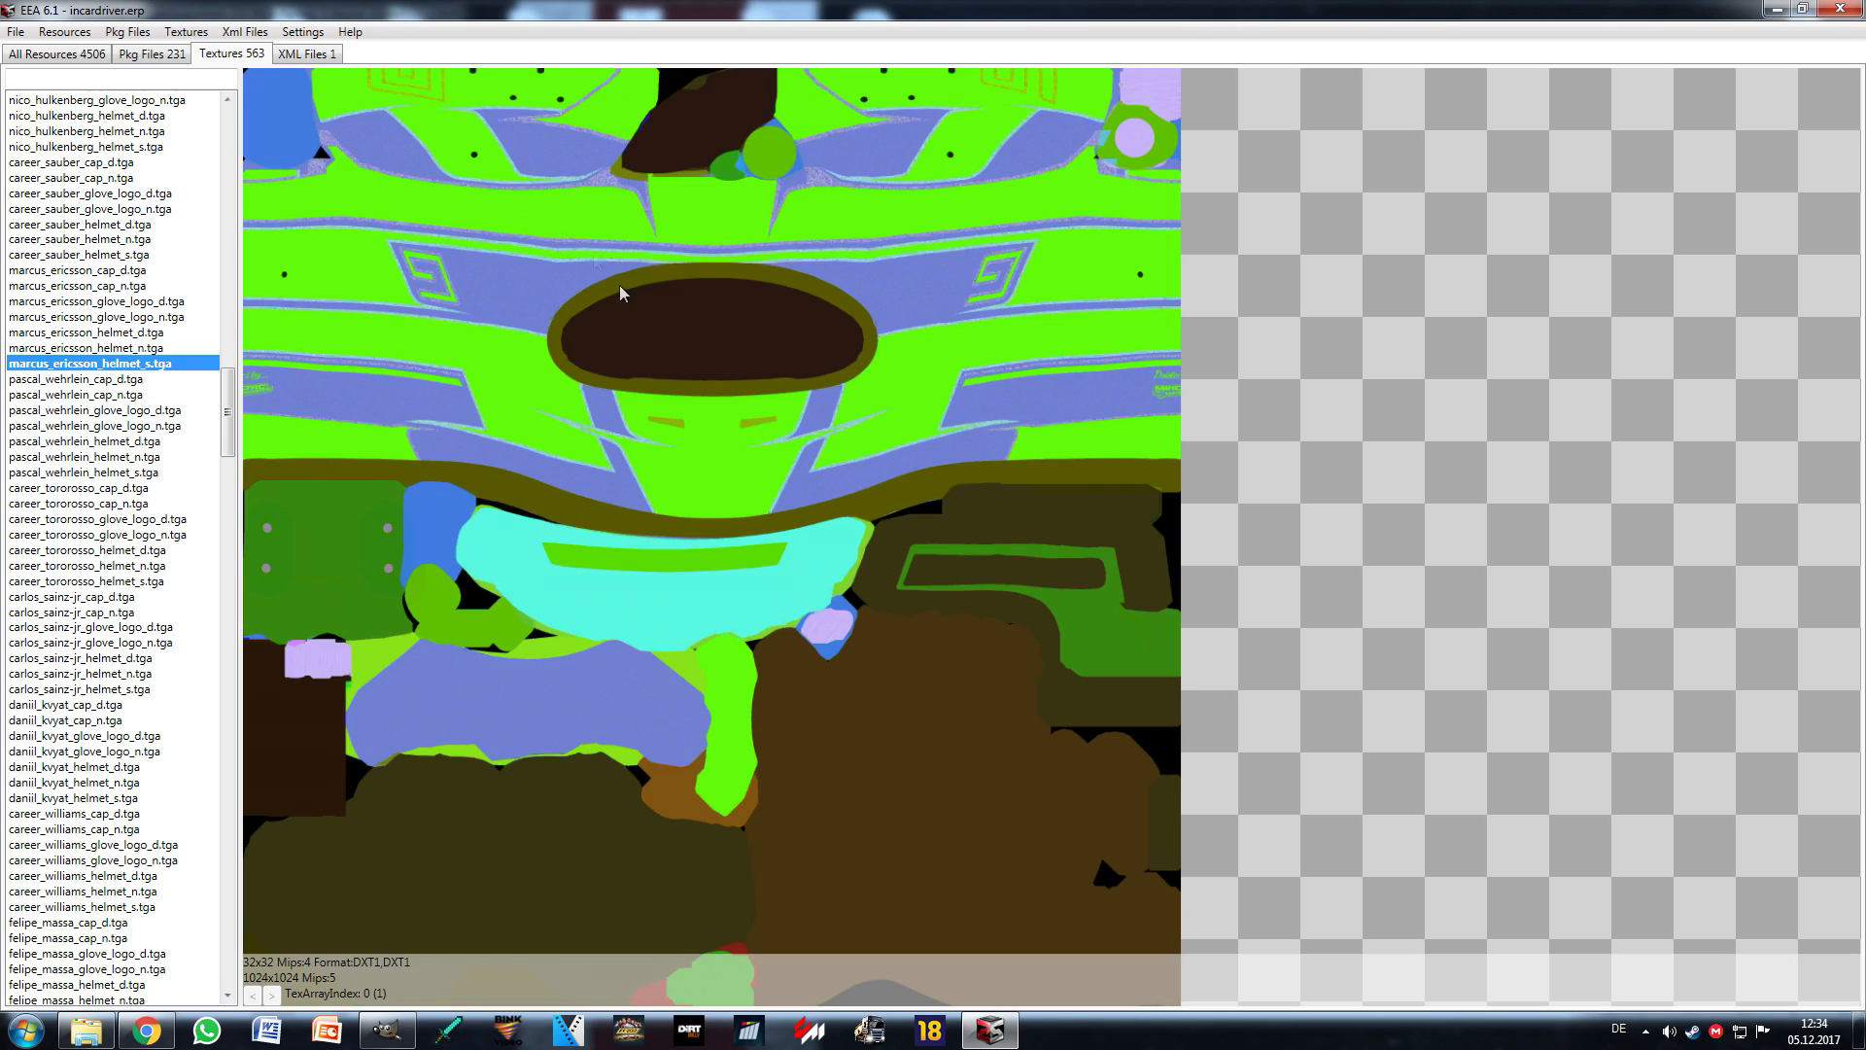
Step: View Pascal Wehrlein's cap, glove logo and helmet _d textures, plus felipe_massa_cap_d.tga
{"action": "left_click", "coordinate": [133, 380]}
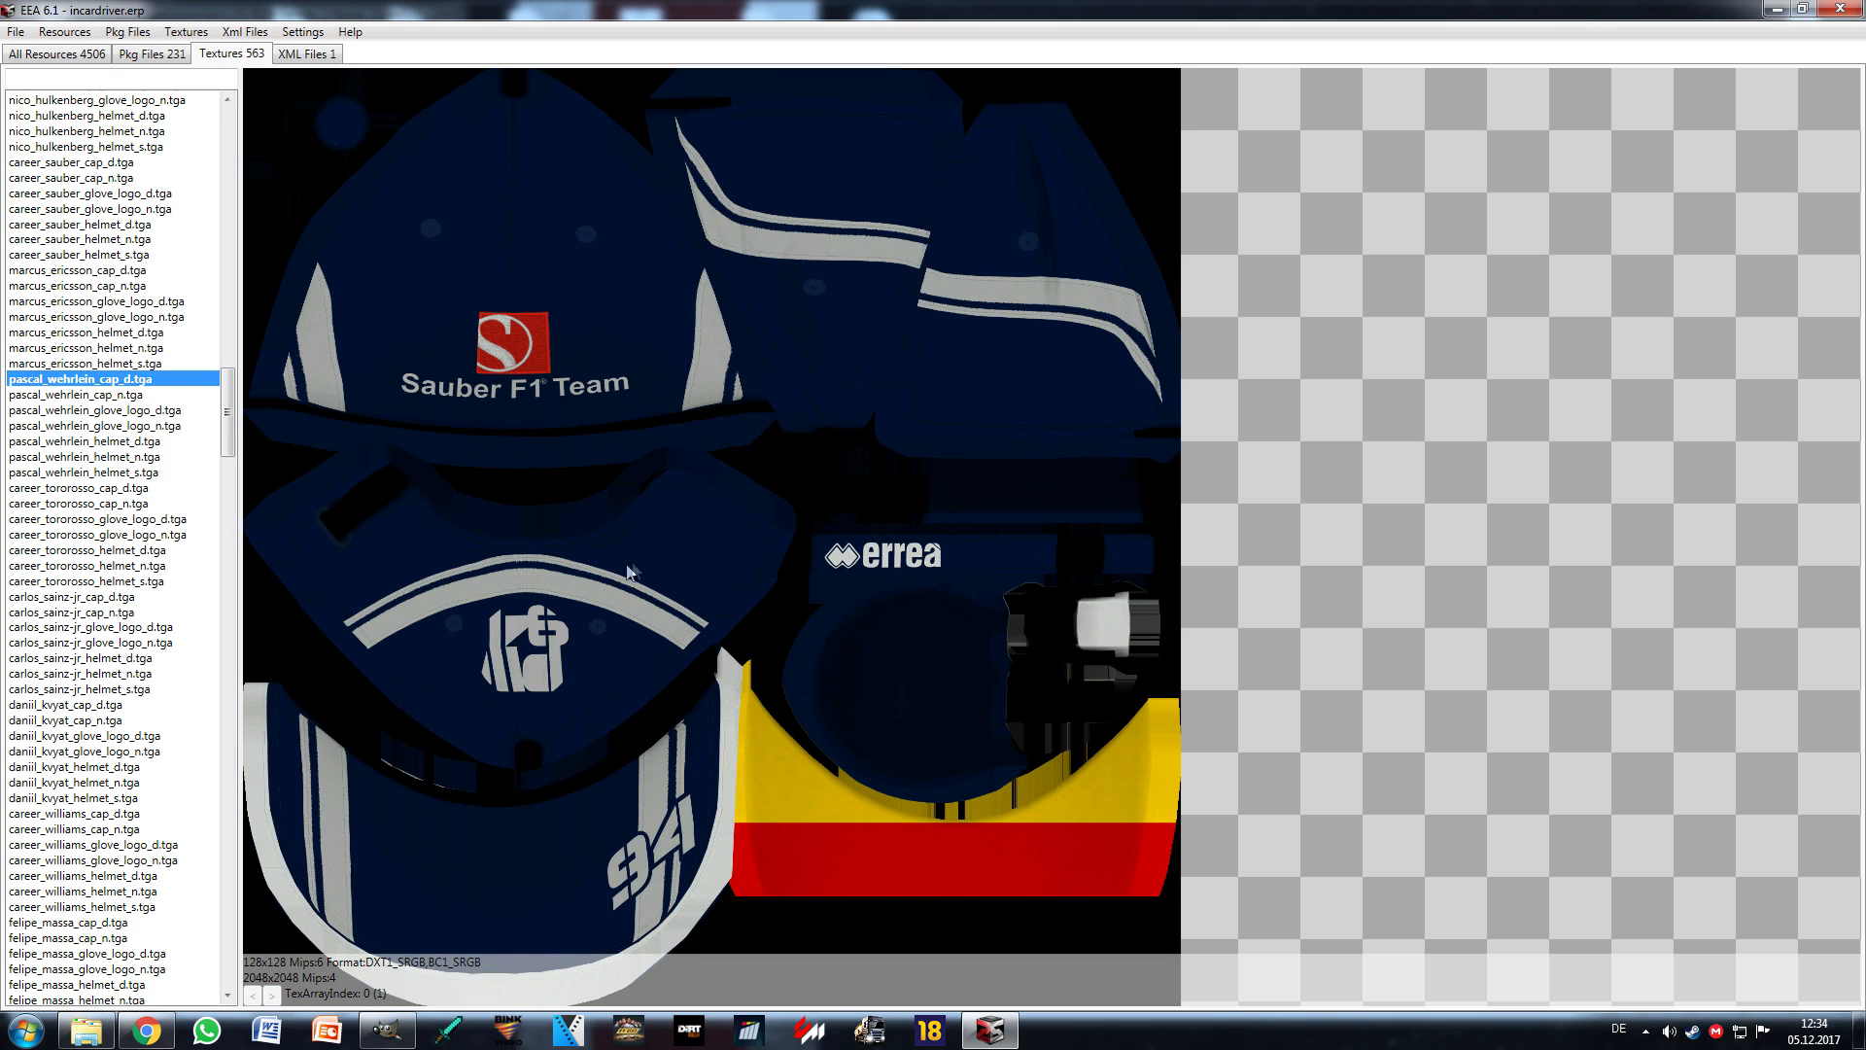
{"action": "left_click", "coordinate": [142, 412]}
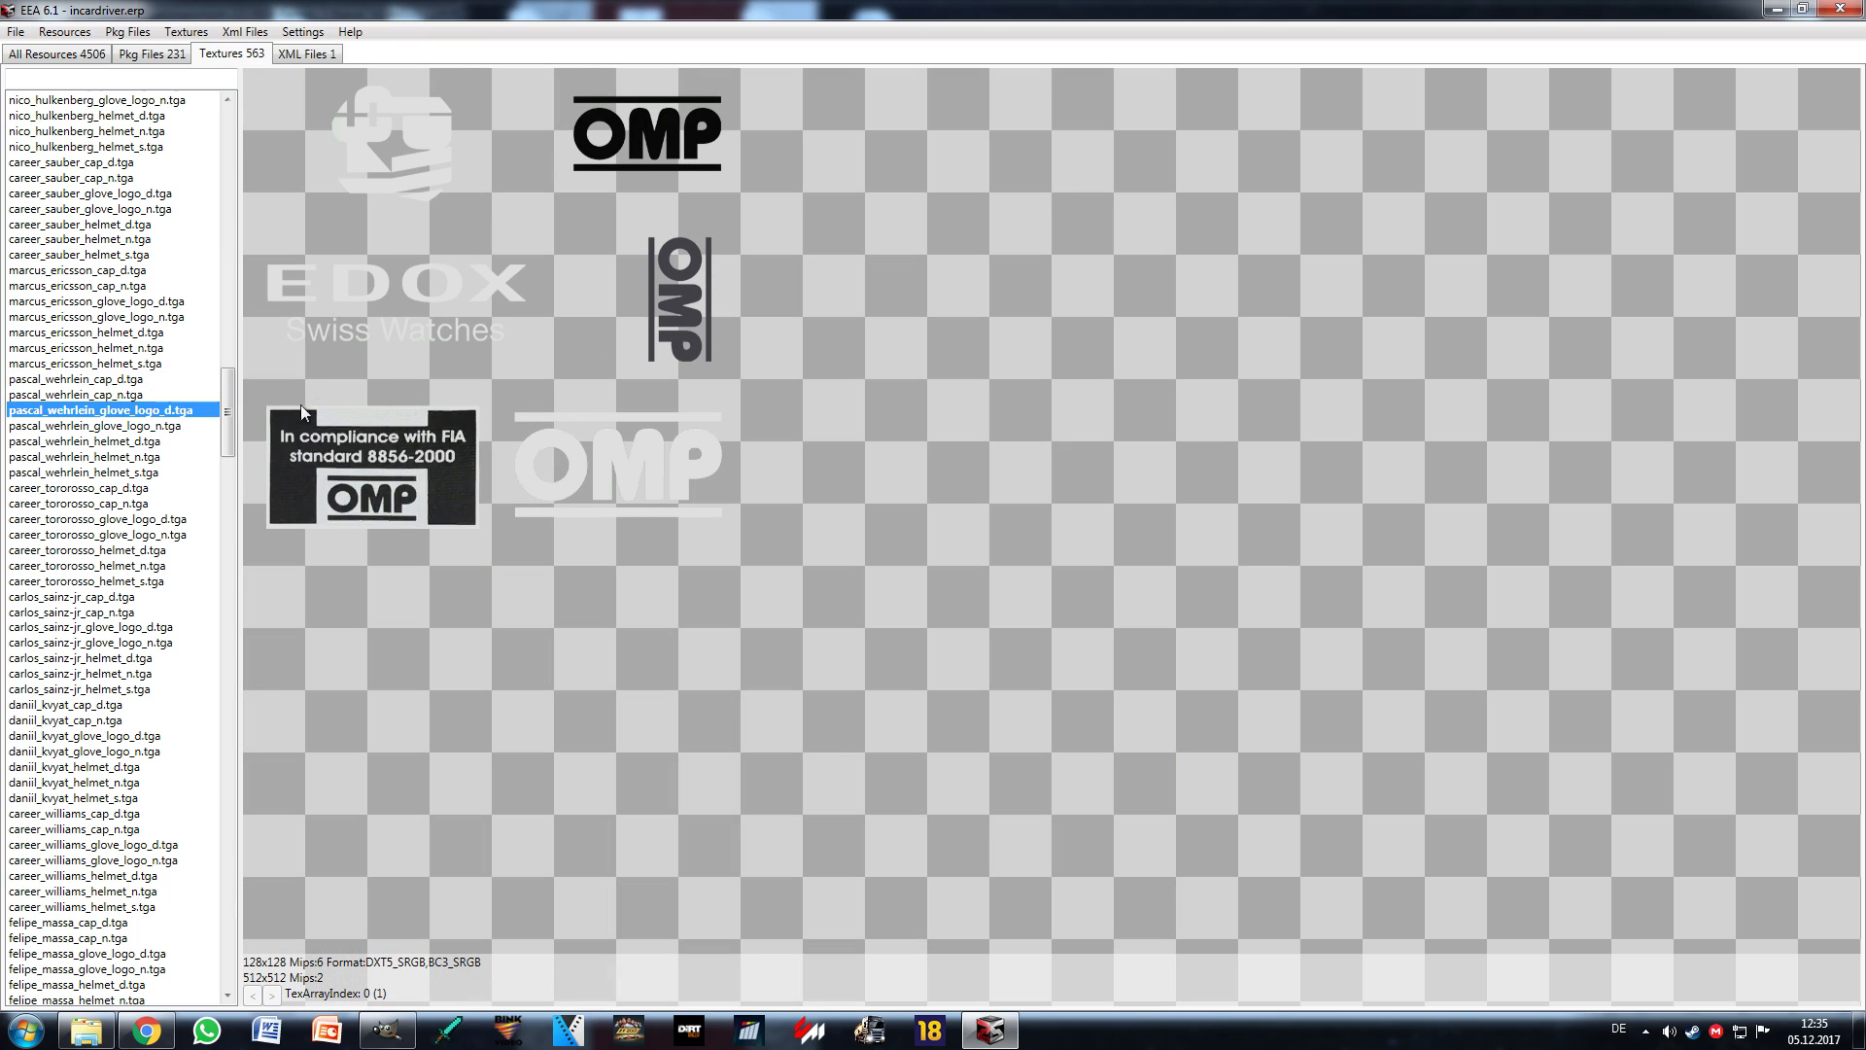
{"action": "left_click", "coordinate": [83, 445]}
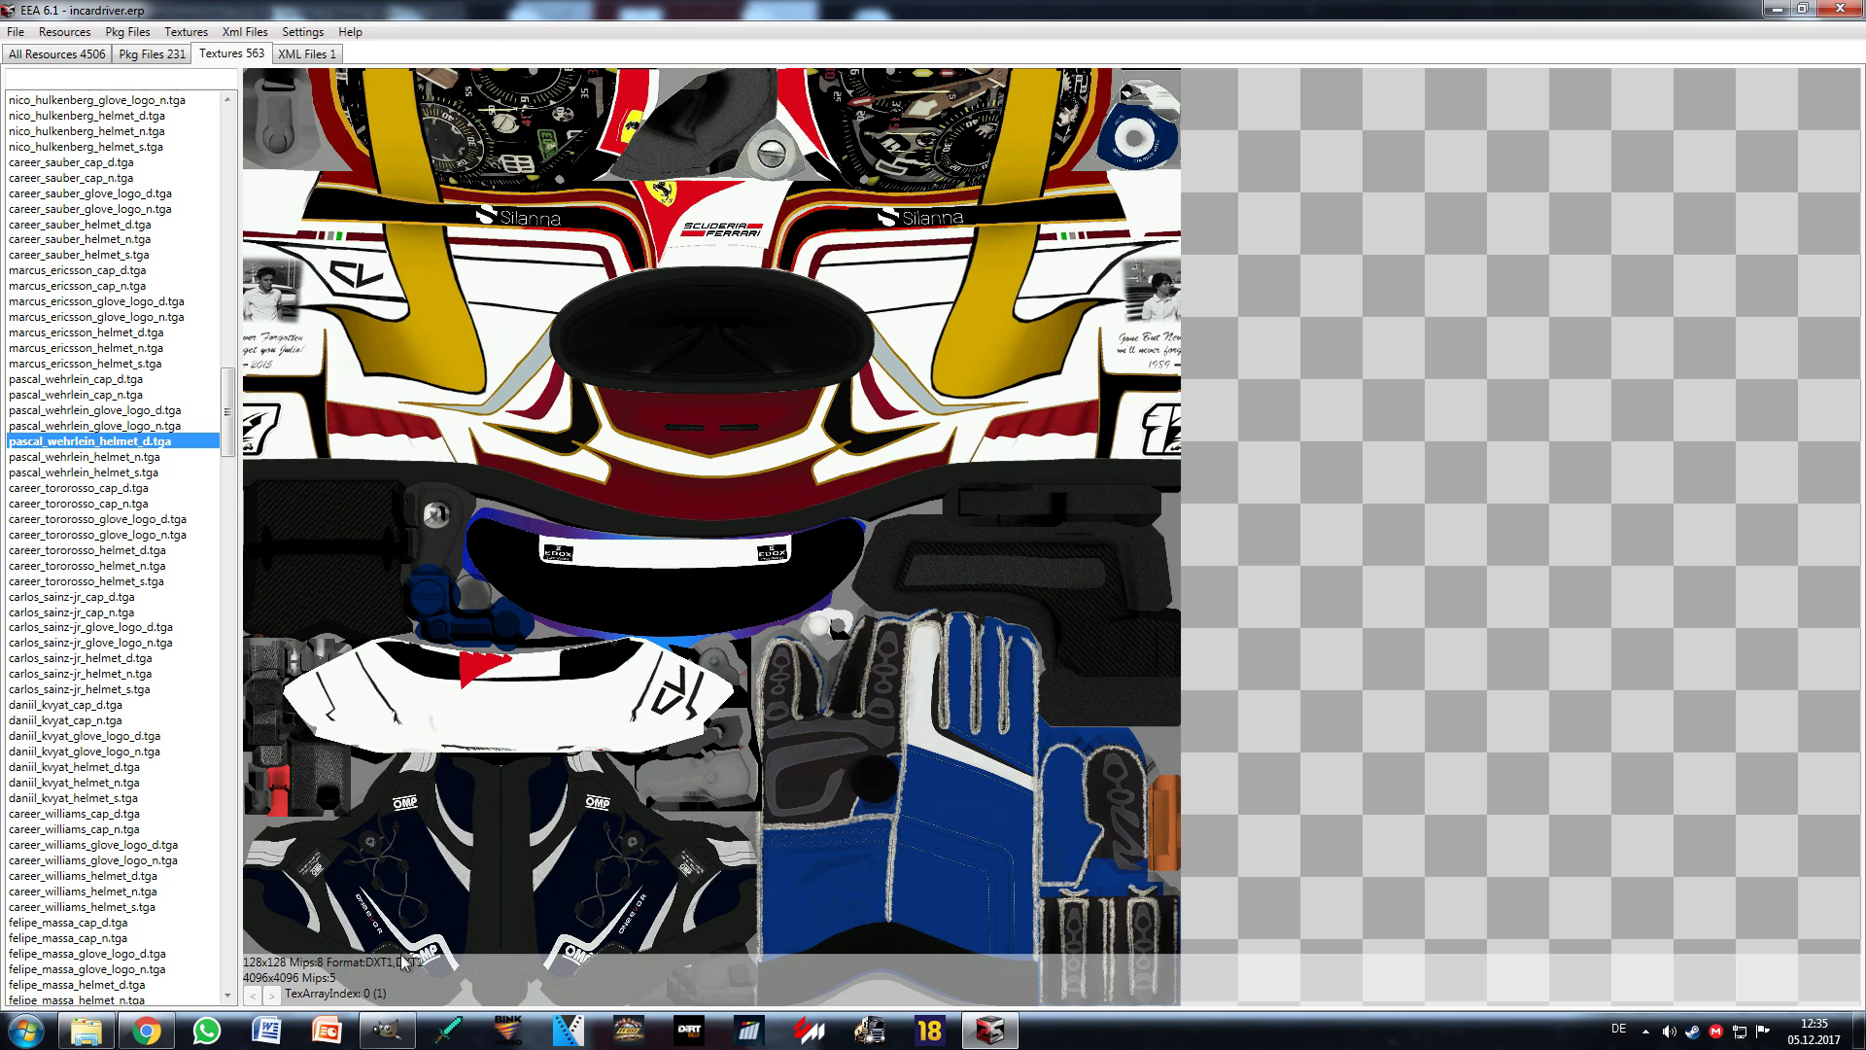
{"action": "left_click", "coordinate": [109, 923]}
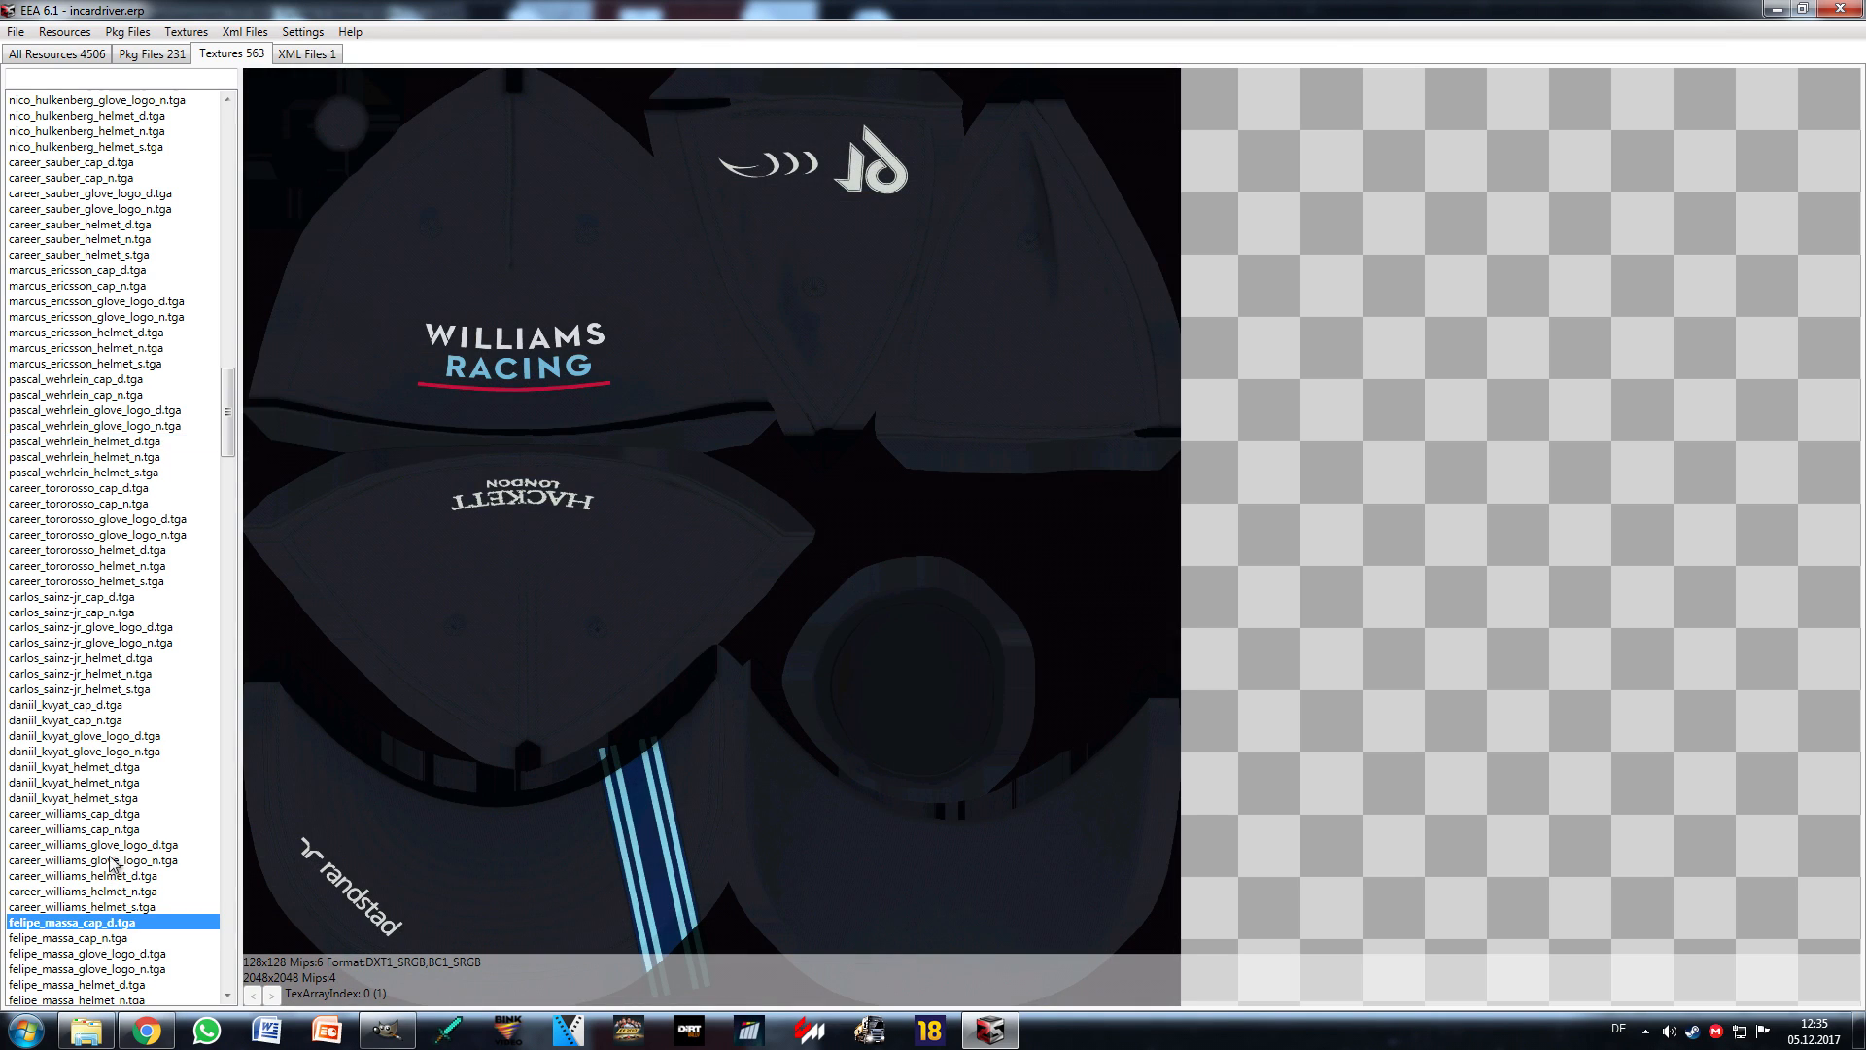
Step: Examine the career-mode Sauber cap, helmet and glove logo textures, ending on career_sauber_cap_d.tga
{"action": "scroll", "coordinate": [109, 861], "scroll_direction": "up", "scroll_amount": 6}
{"action": "left_click", "coordinate": [114, 441]}
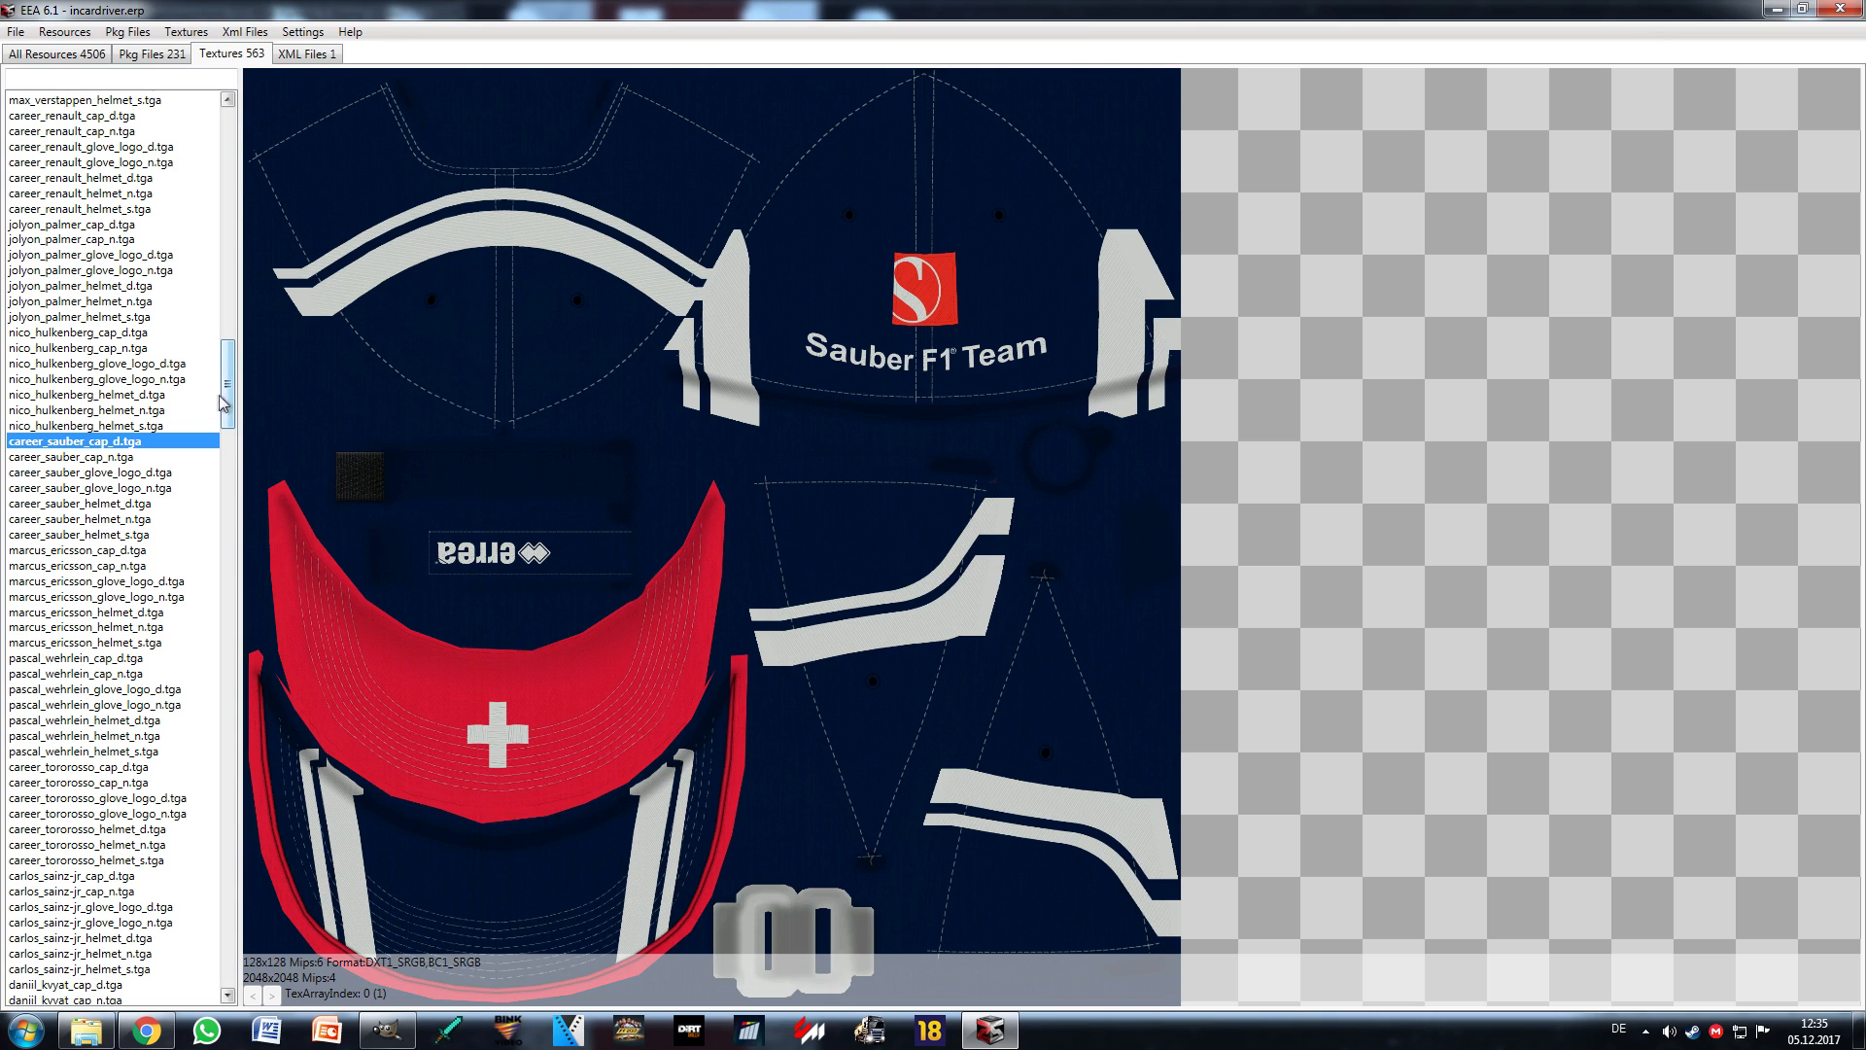
{"action": "left_click", "coordinate": [111, 503]}
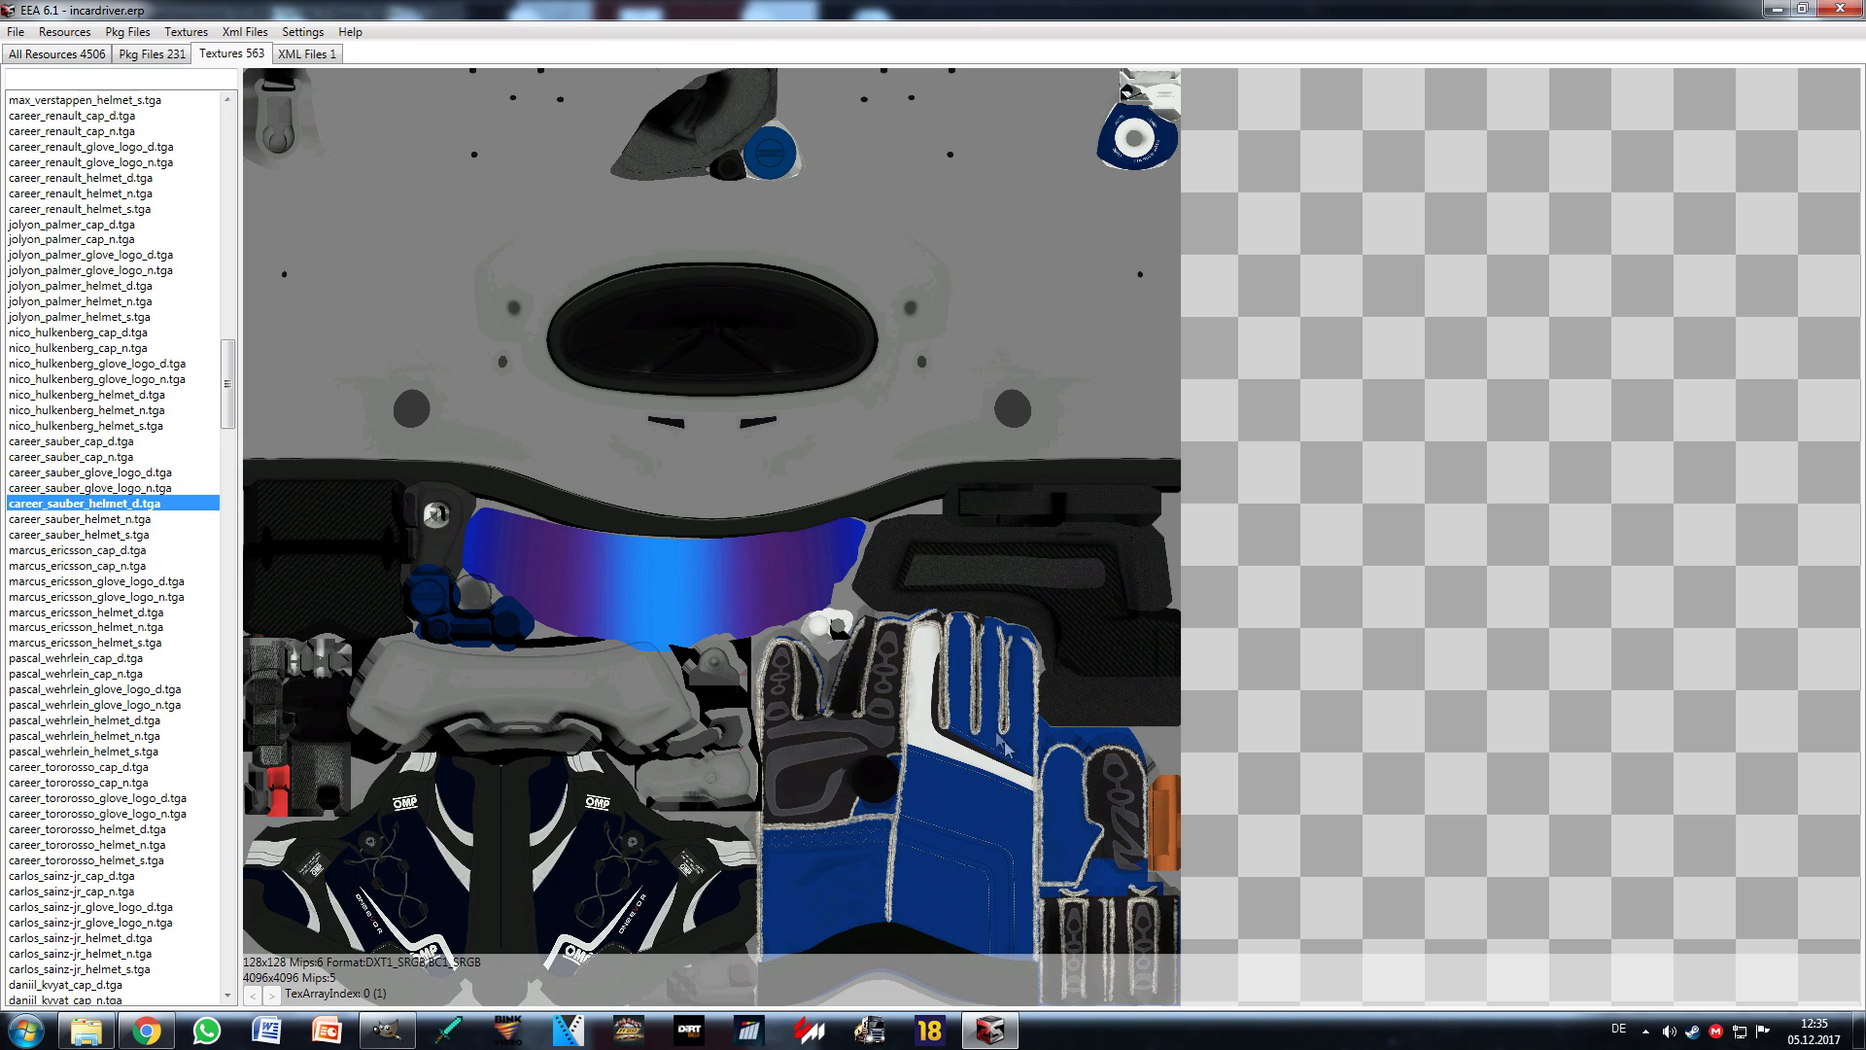
{"action": "left_click", "coordinate": [136, 474]}
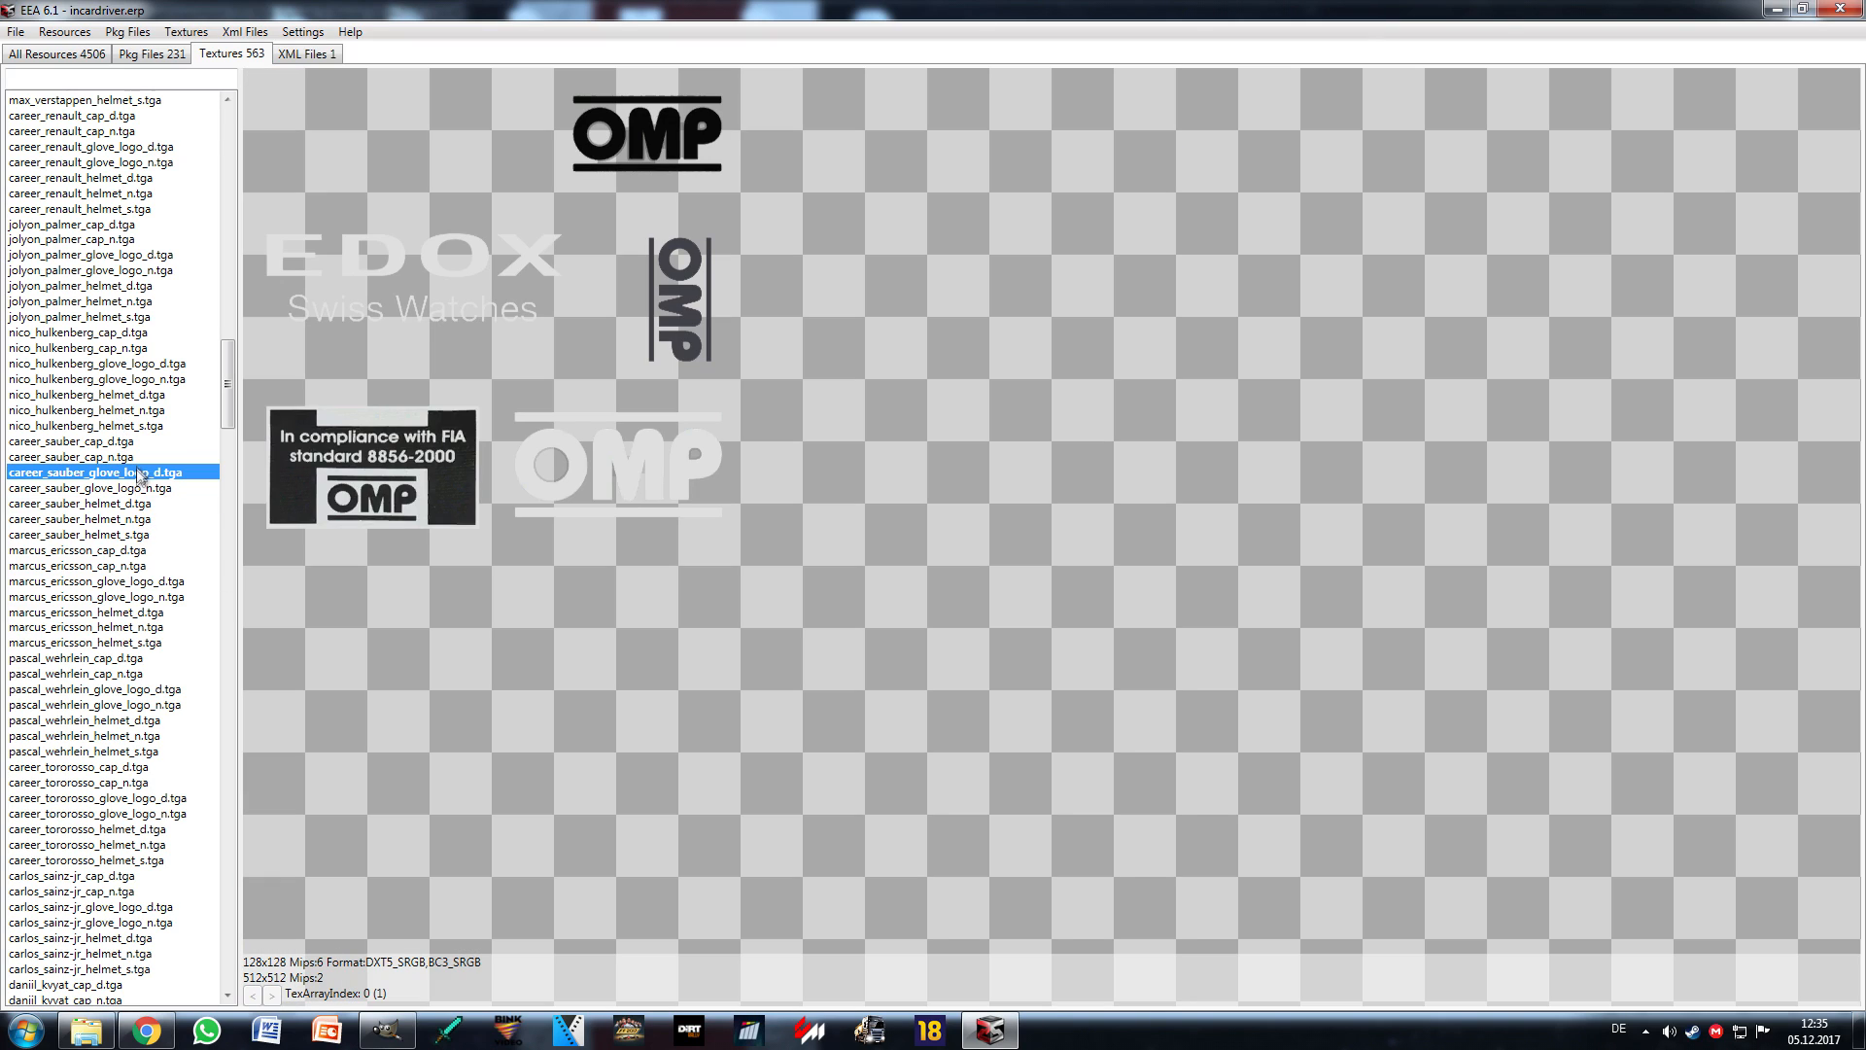
{"action": "left_click", "coordinate": [121, 445]}
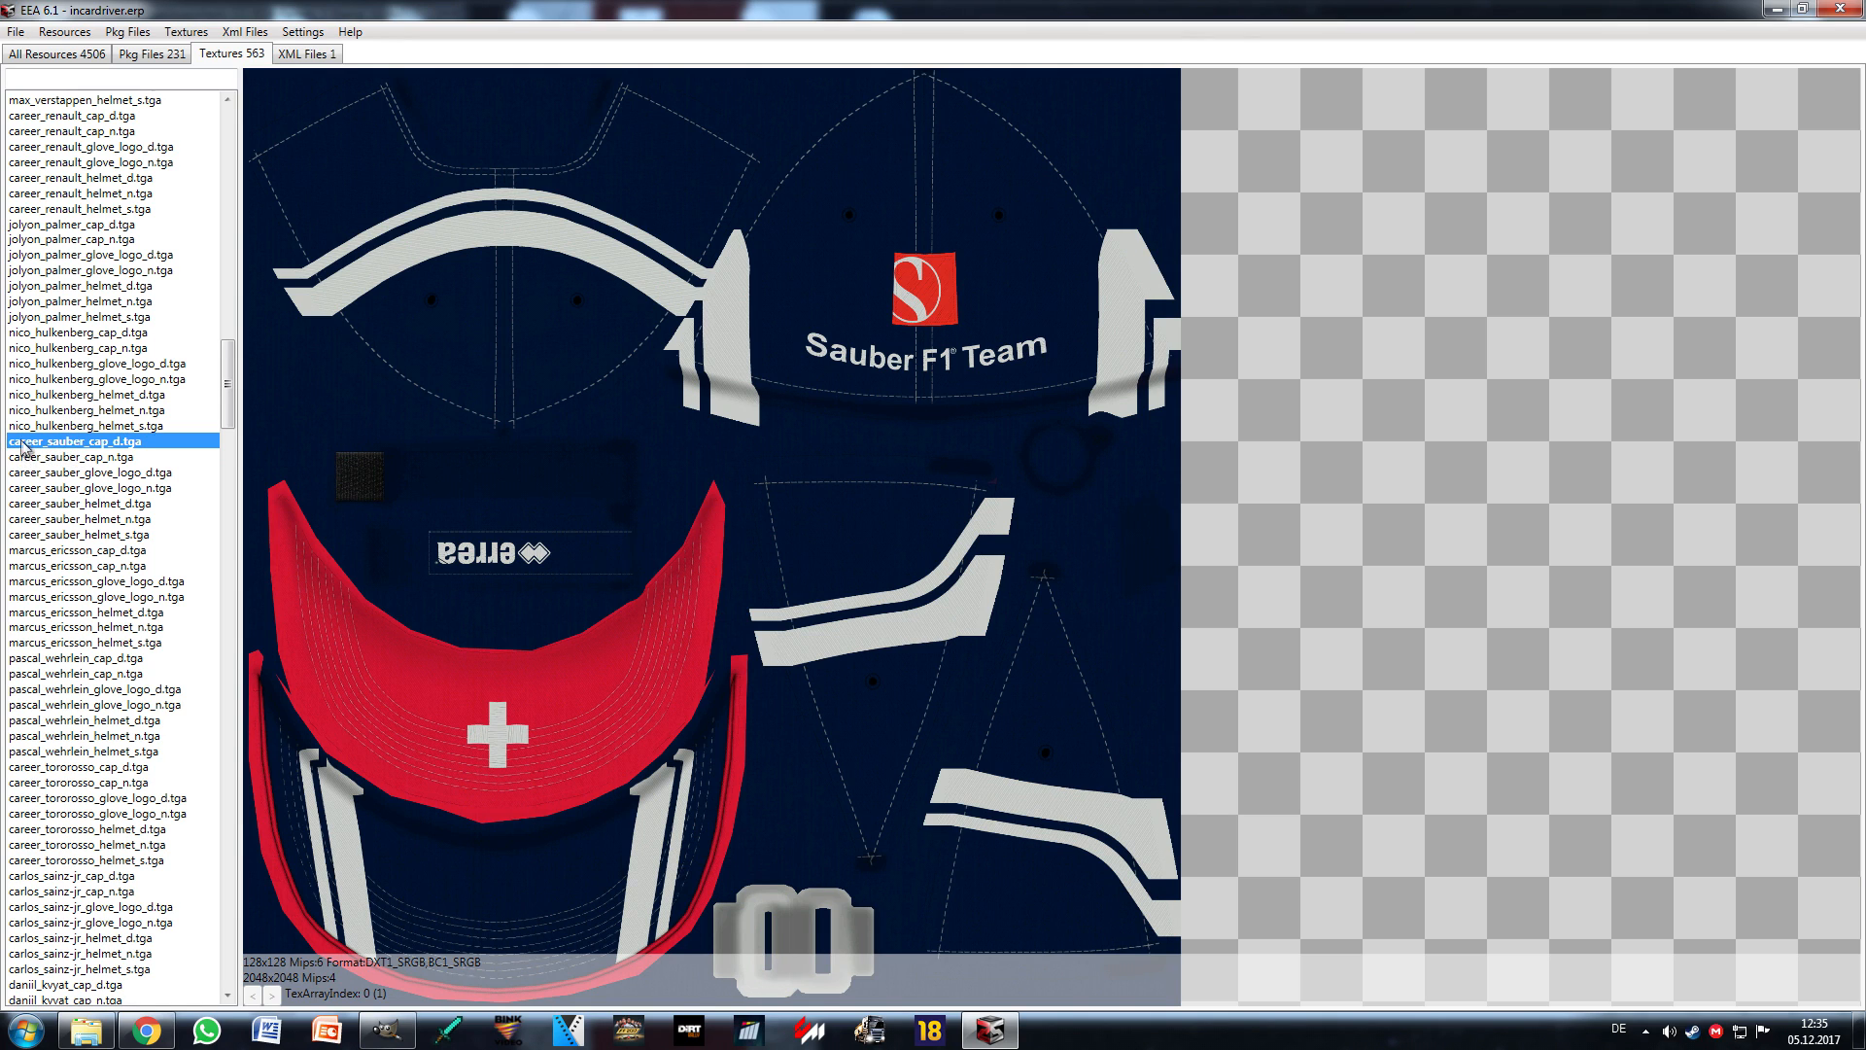
{"action": "key", "text": "Down"}
{"action": "key", "text": "Down"}
{"action": "left_click", "coordinate": [108, 444]}
Step: View the generic helmet textures gen_18_helmet_d.tga, gen_19_helmet_d.tga and gen_20_helmet_d.tga
{"action": "left_click_drag", "start_coordinate": [229, 413], "coordinate": [249, 622]}
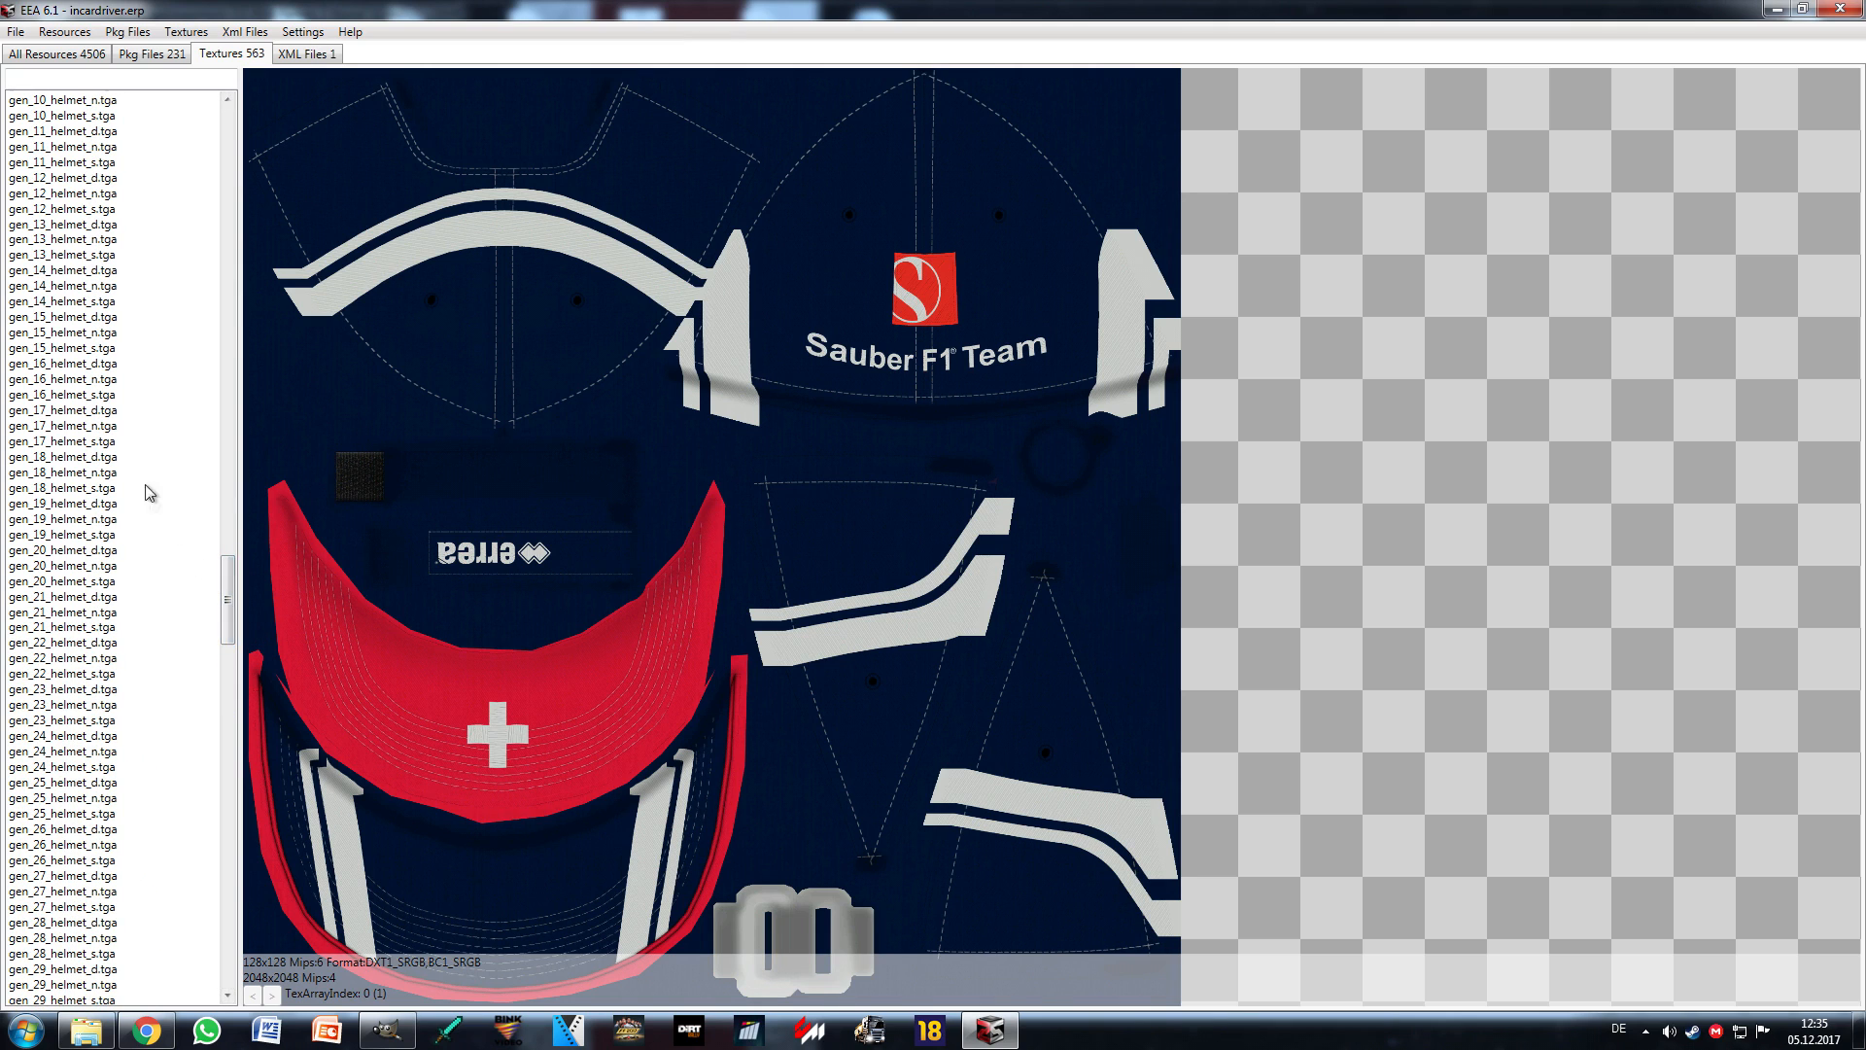
{"action": "left_click", "coordinate": [114, 457]}
{"action": "left_click", "coordinate": [109, 506]}
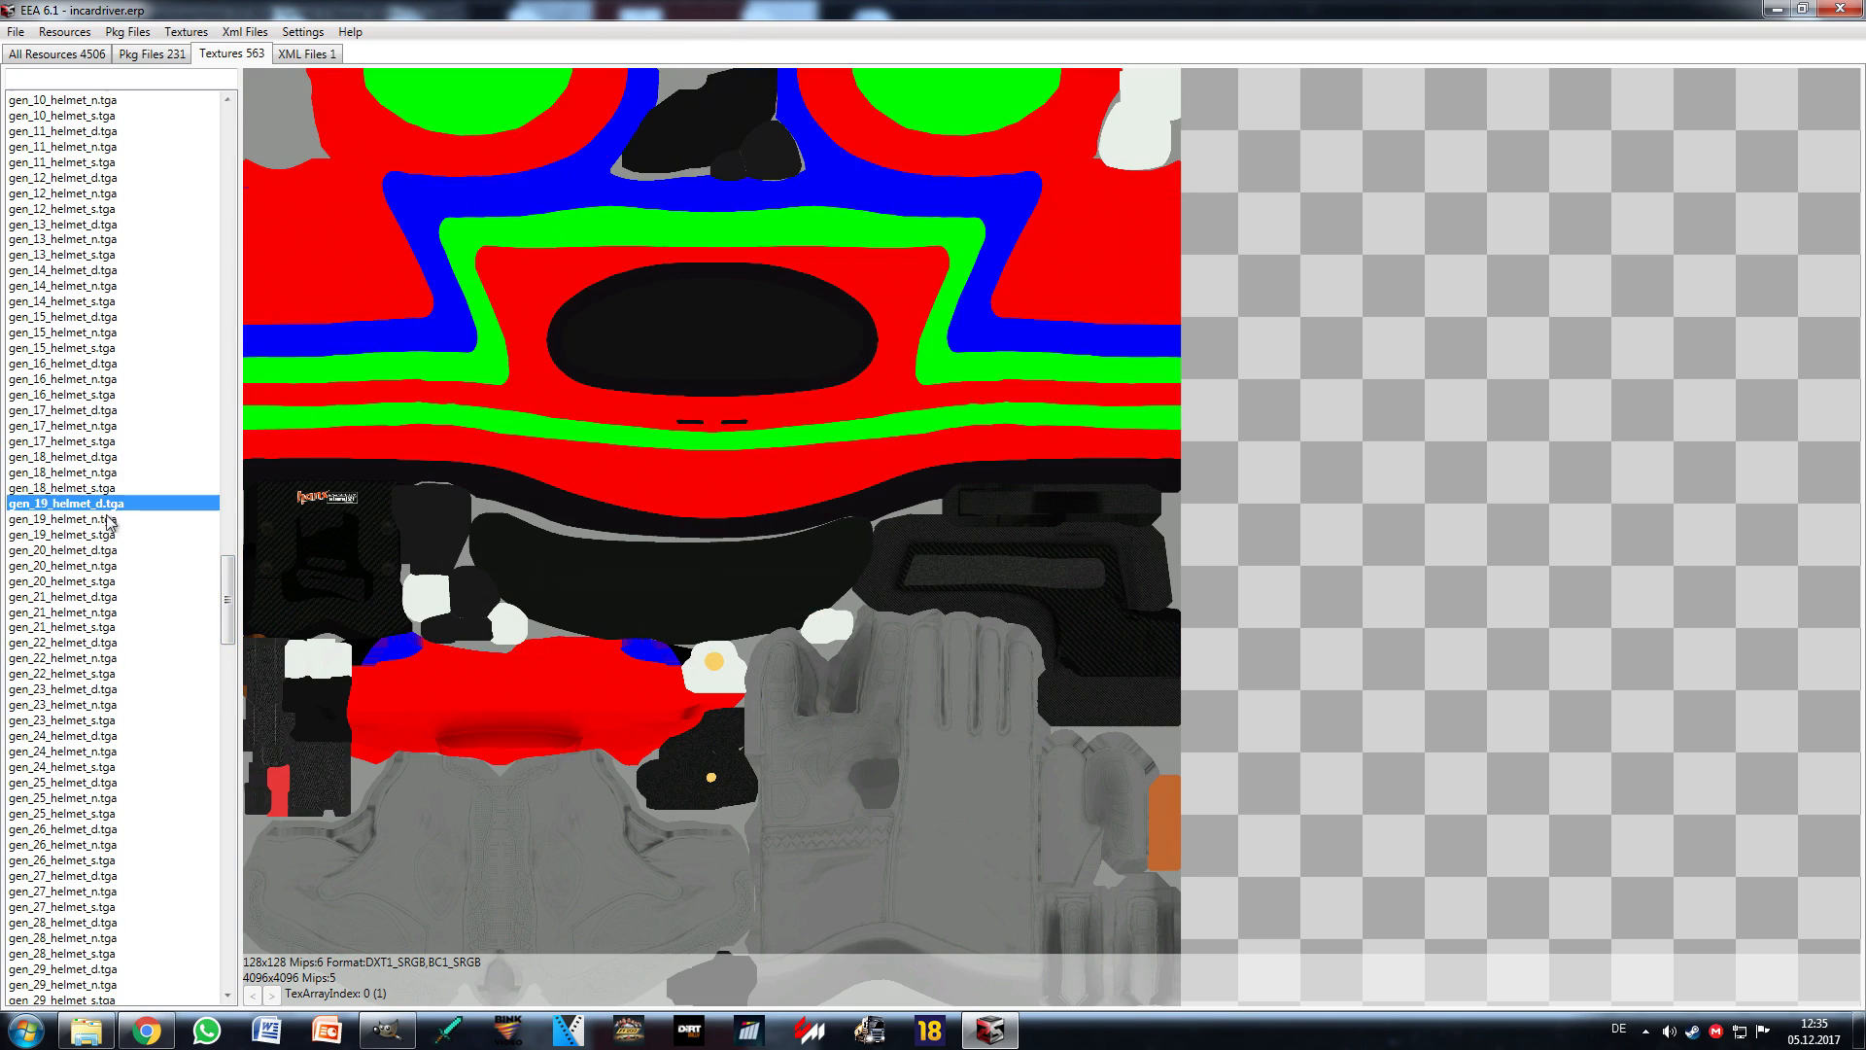
{"action": "left_click", "coordinate": [120, 550]}
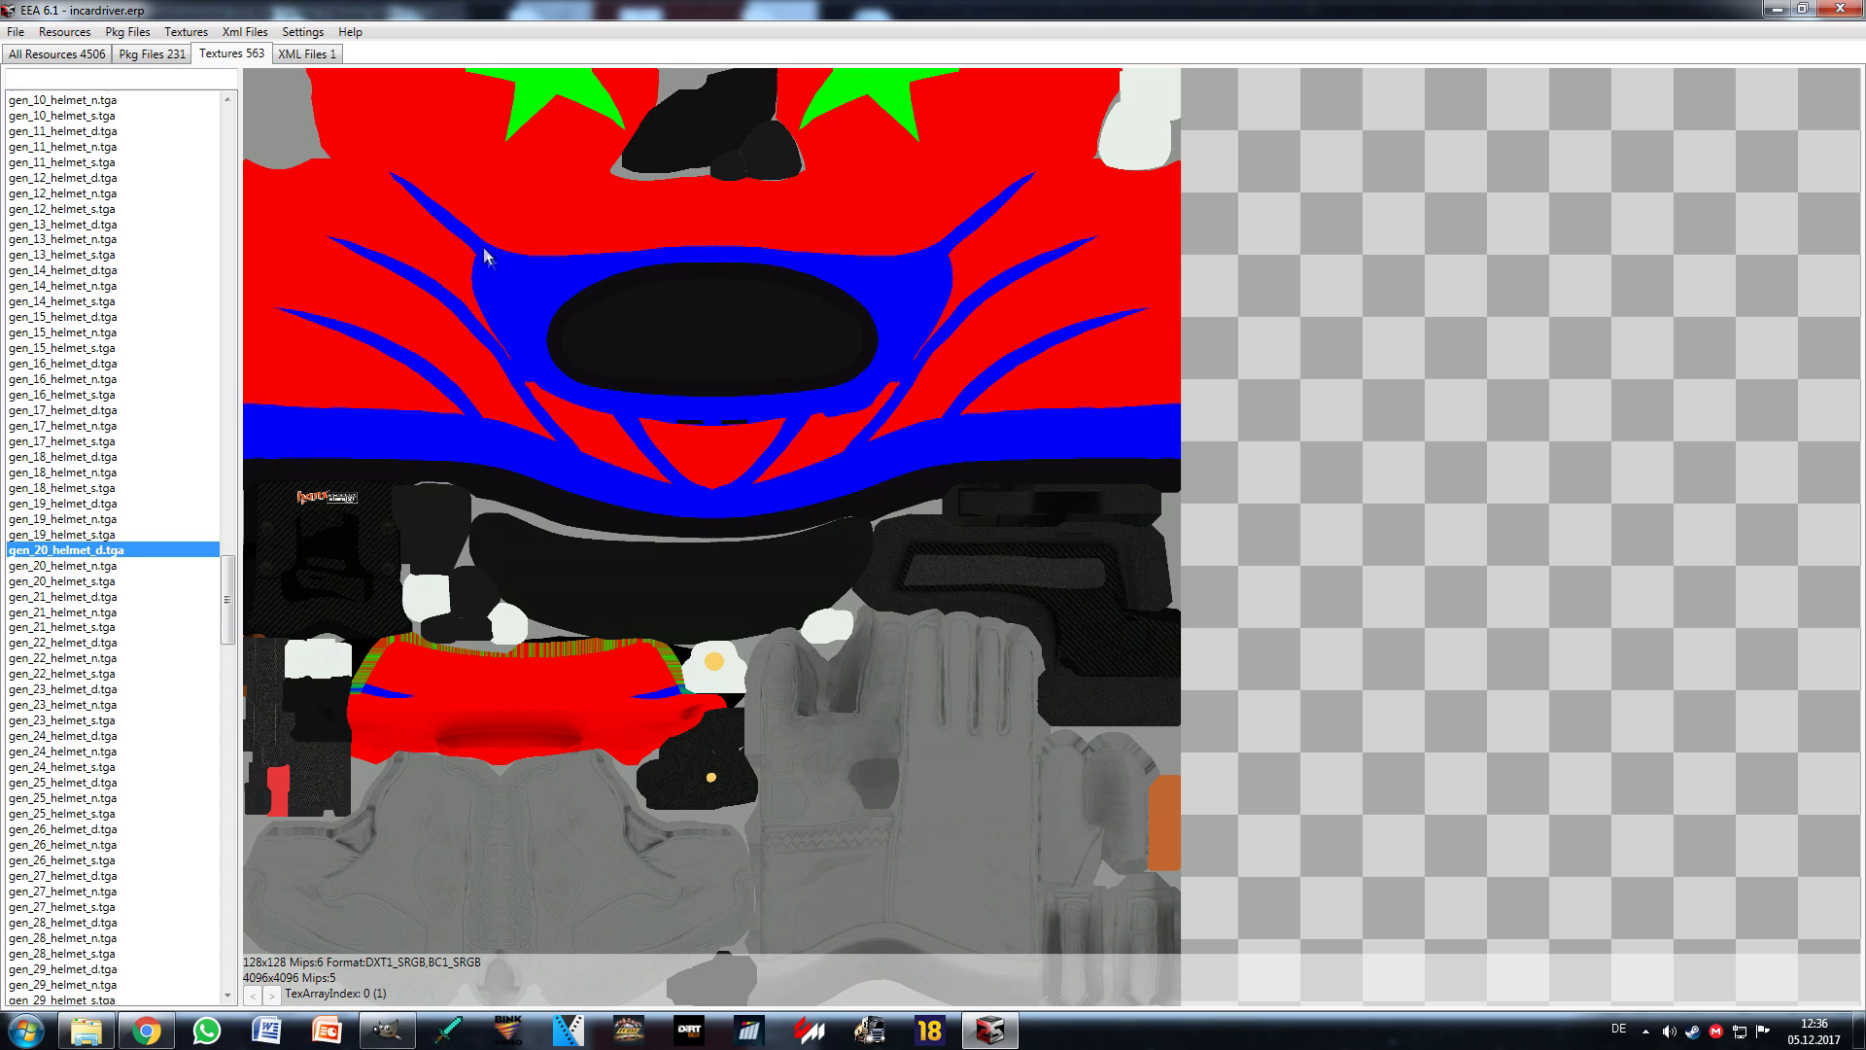
Step: View the helmet textures com_01_helmet_d.tga, com_02_helmet_d.tga, com_04_helmet_d.tga and com_06_helmet_d.tga
{"action": "scroll", "coordinate": [160, 525], "scroll_direction": "up", "scroll_amount": 10}
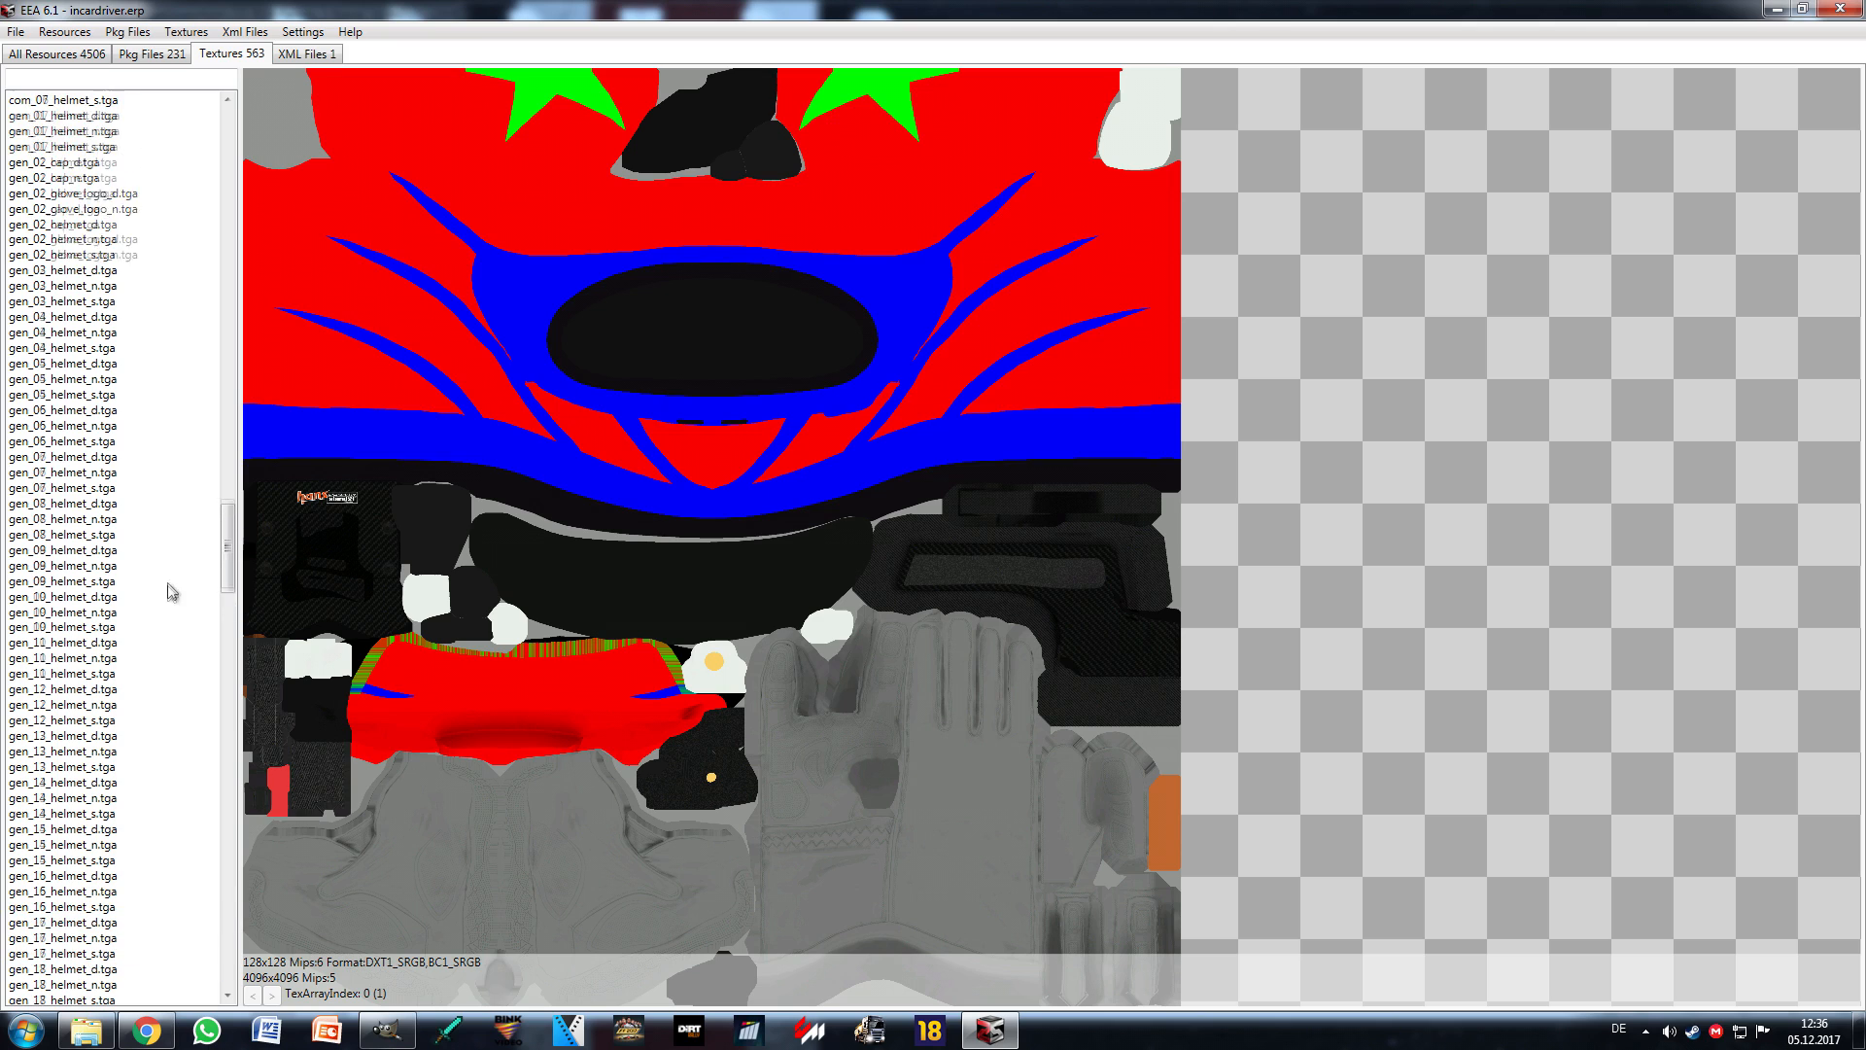
{"action": "left_click_drag", "start_coordinate": [227, 542], "coordinate": [231, 494]}
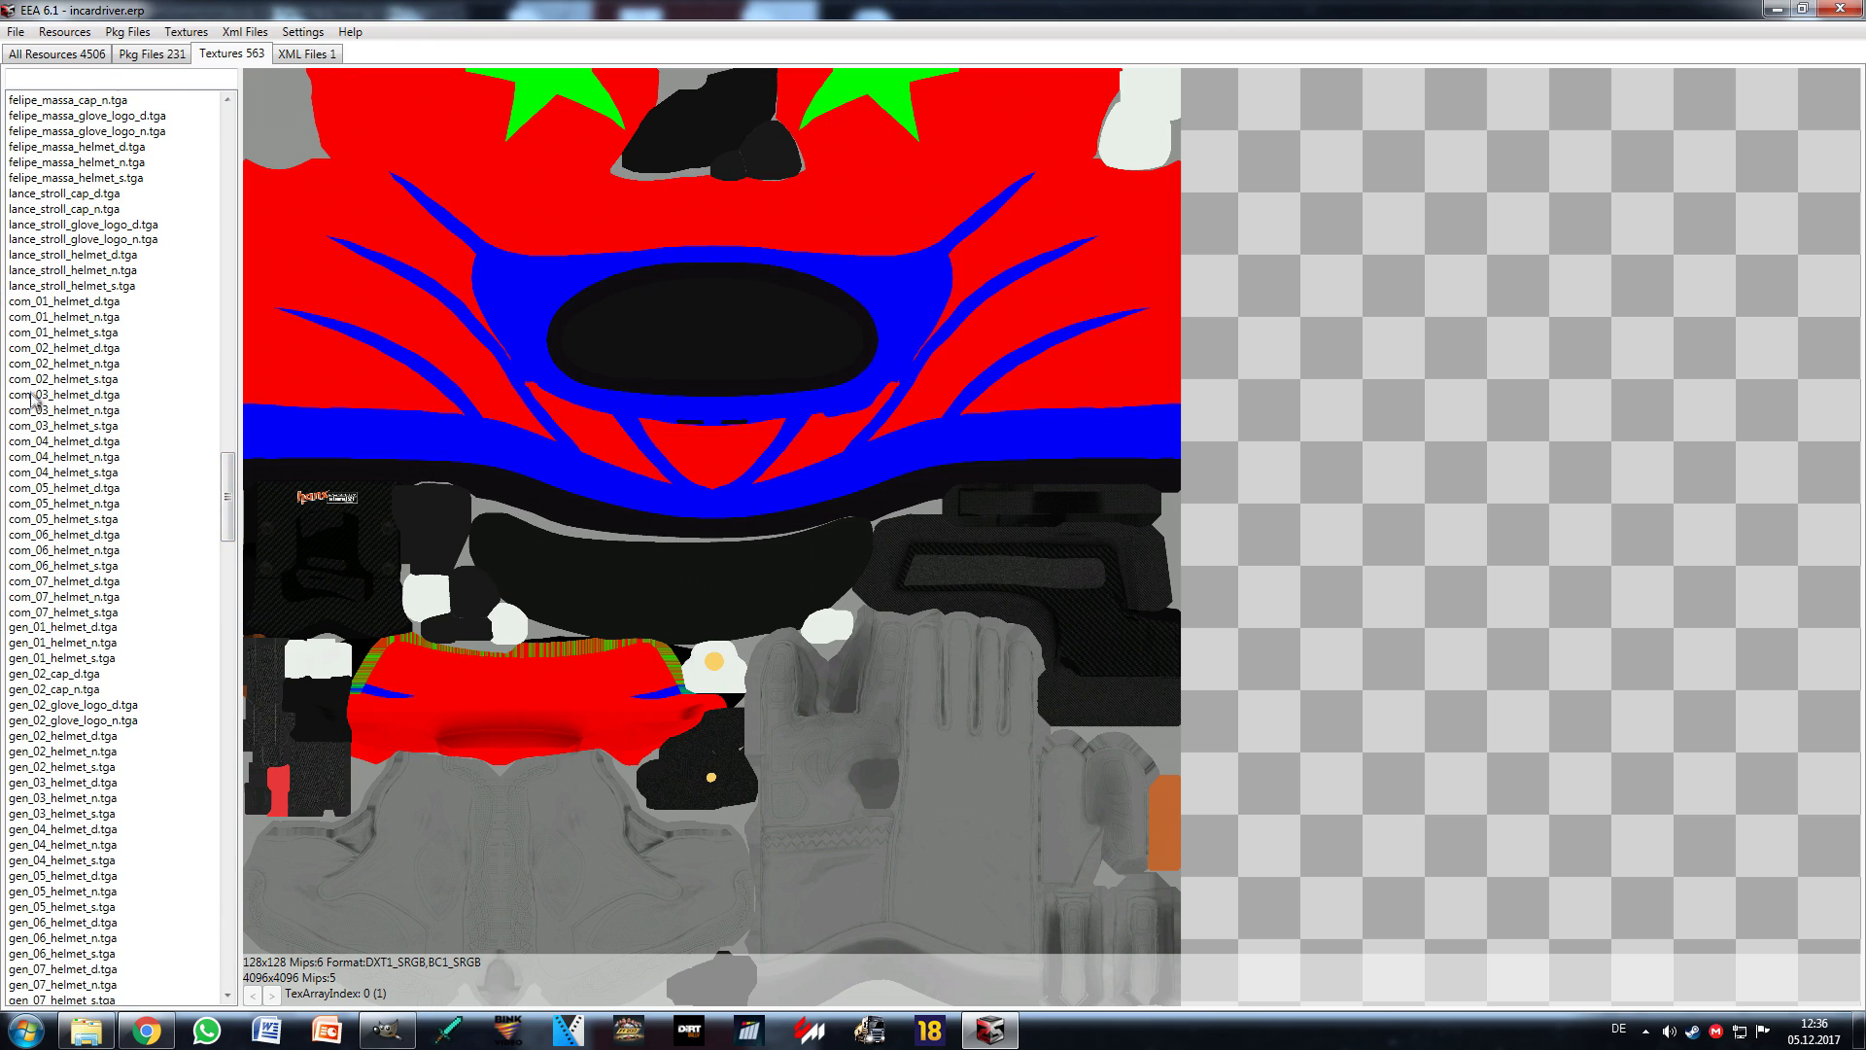
{"action": "left_click", "coordinate": [37, 305]}
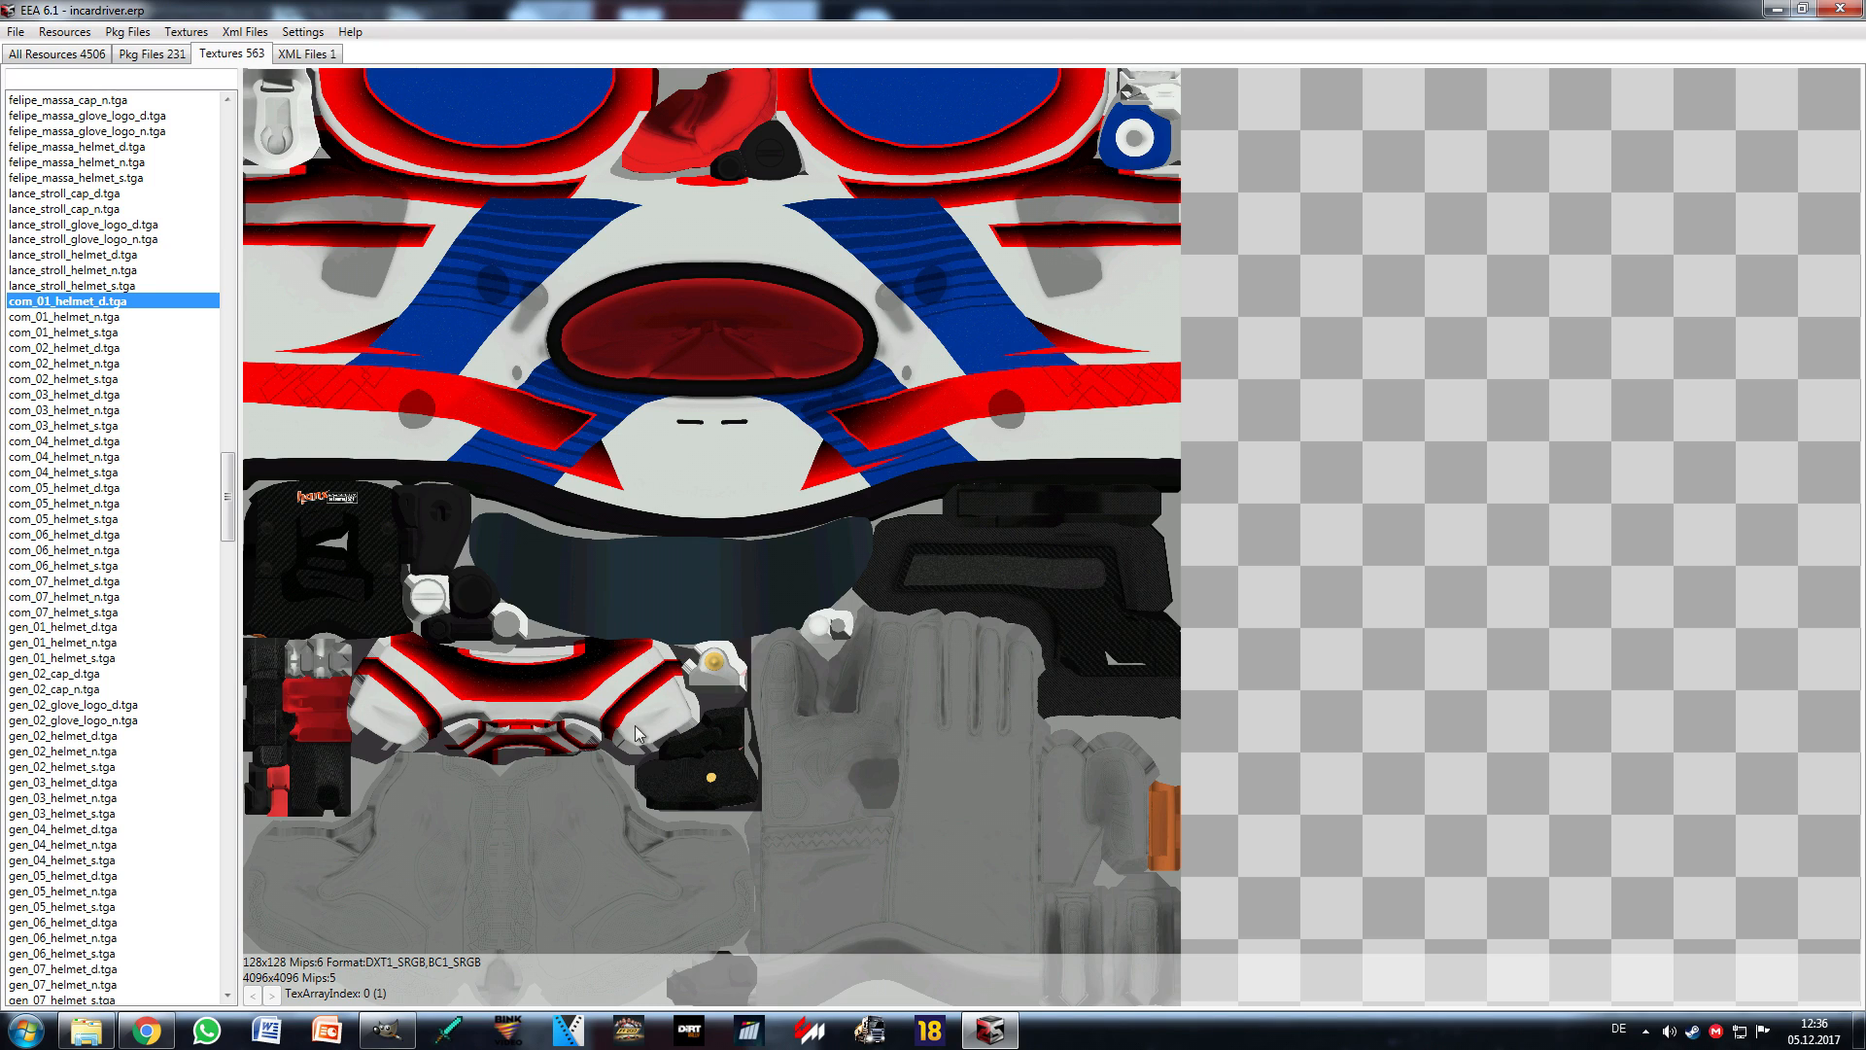
{"action": "left_click", "coordinate": [79, 348]}
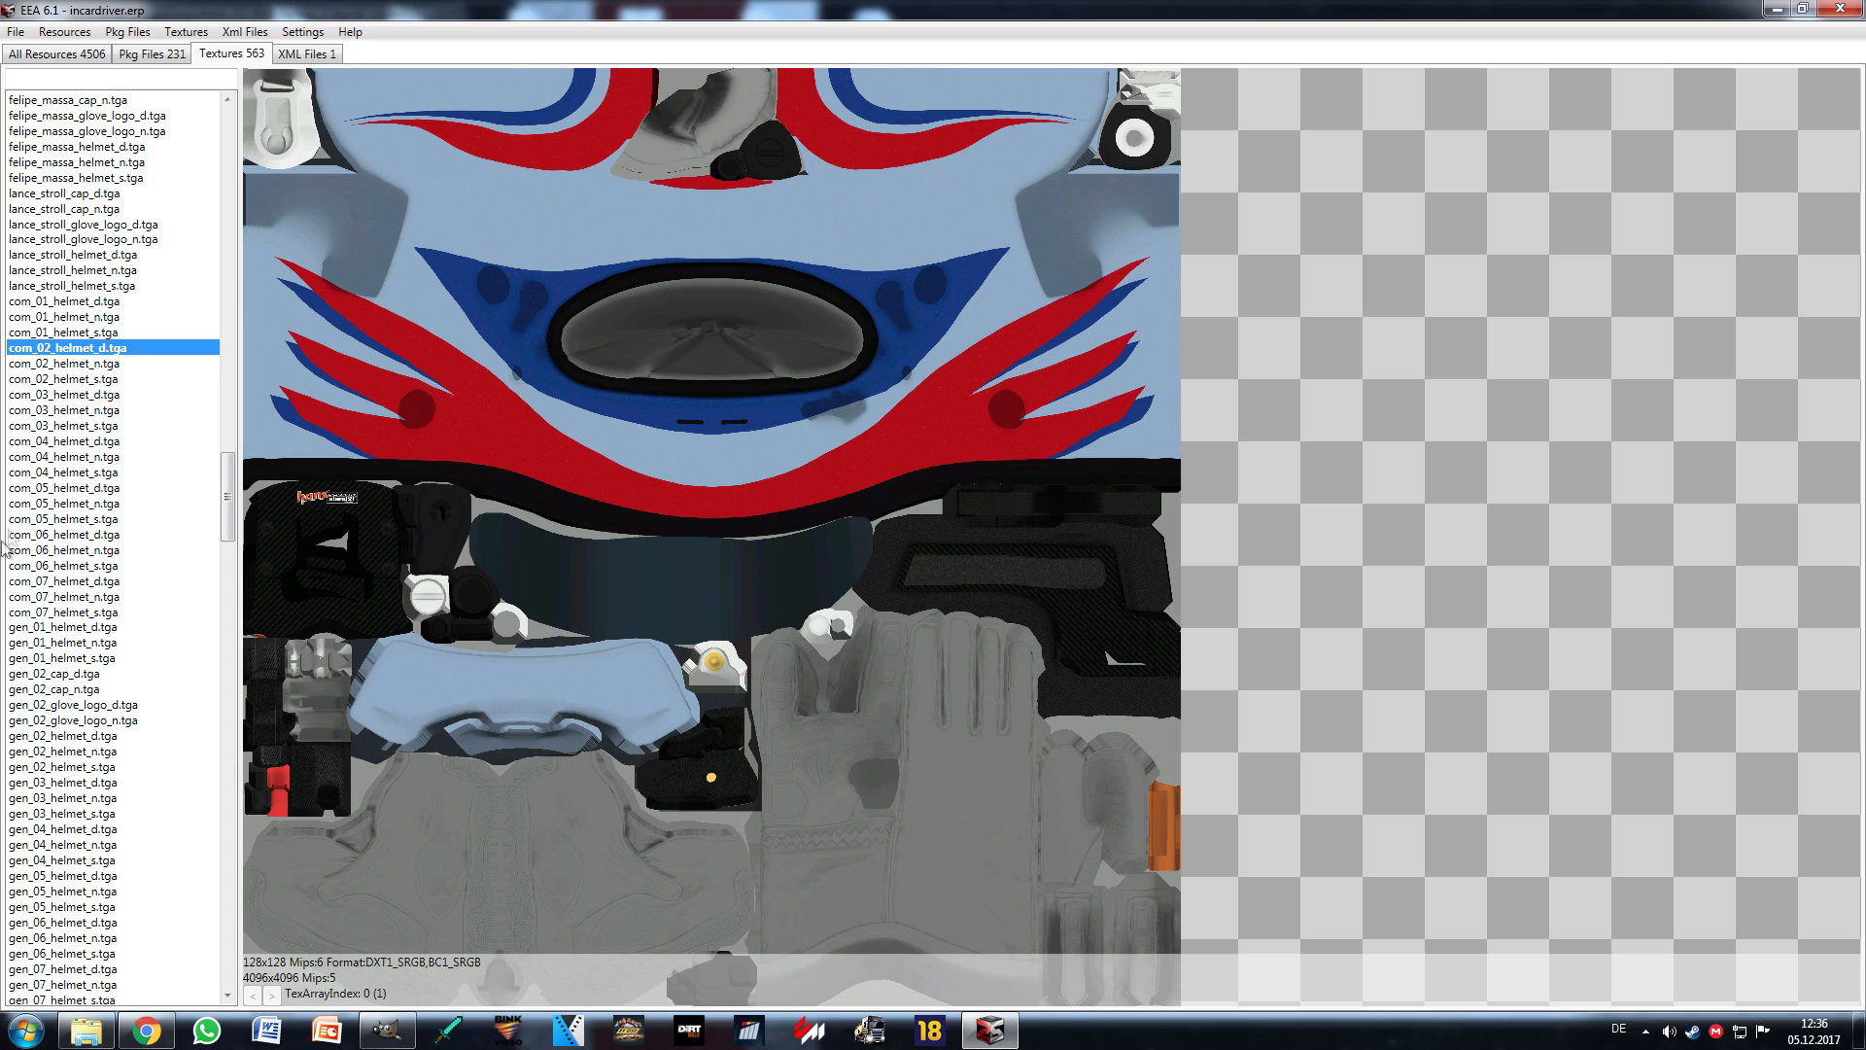
{"action": "left_click", "coordinate": [112, 443]}
{"action": "left_click", "coordinate": [109, 537]}
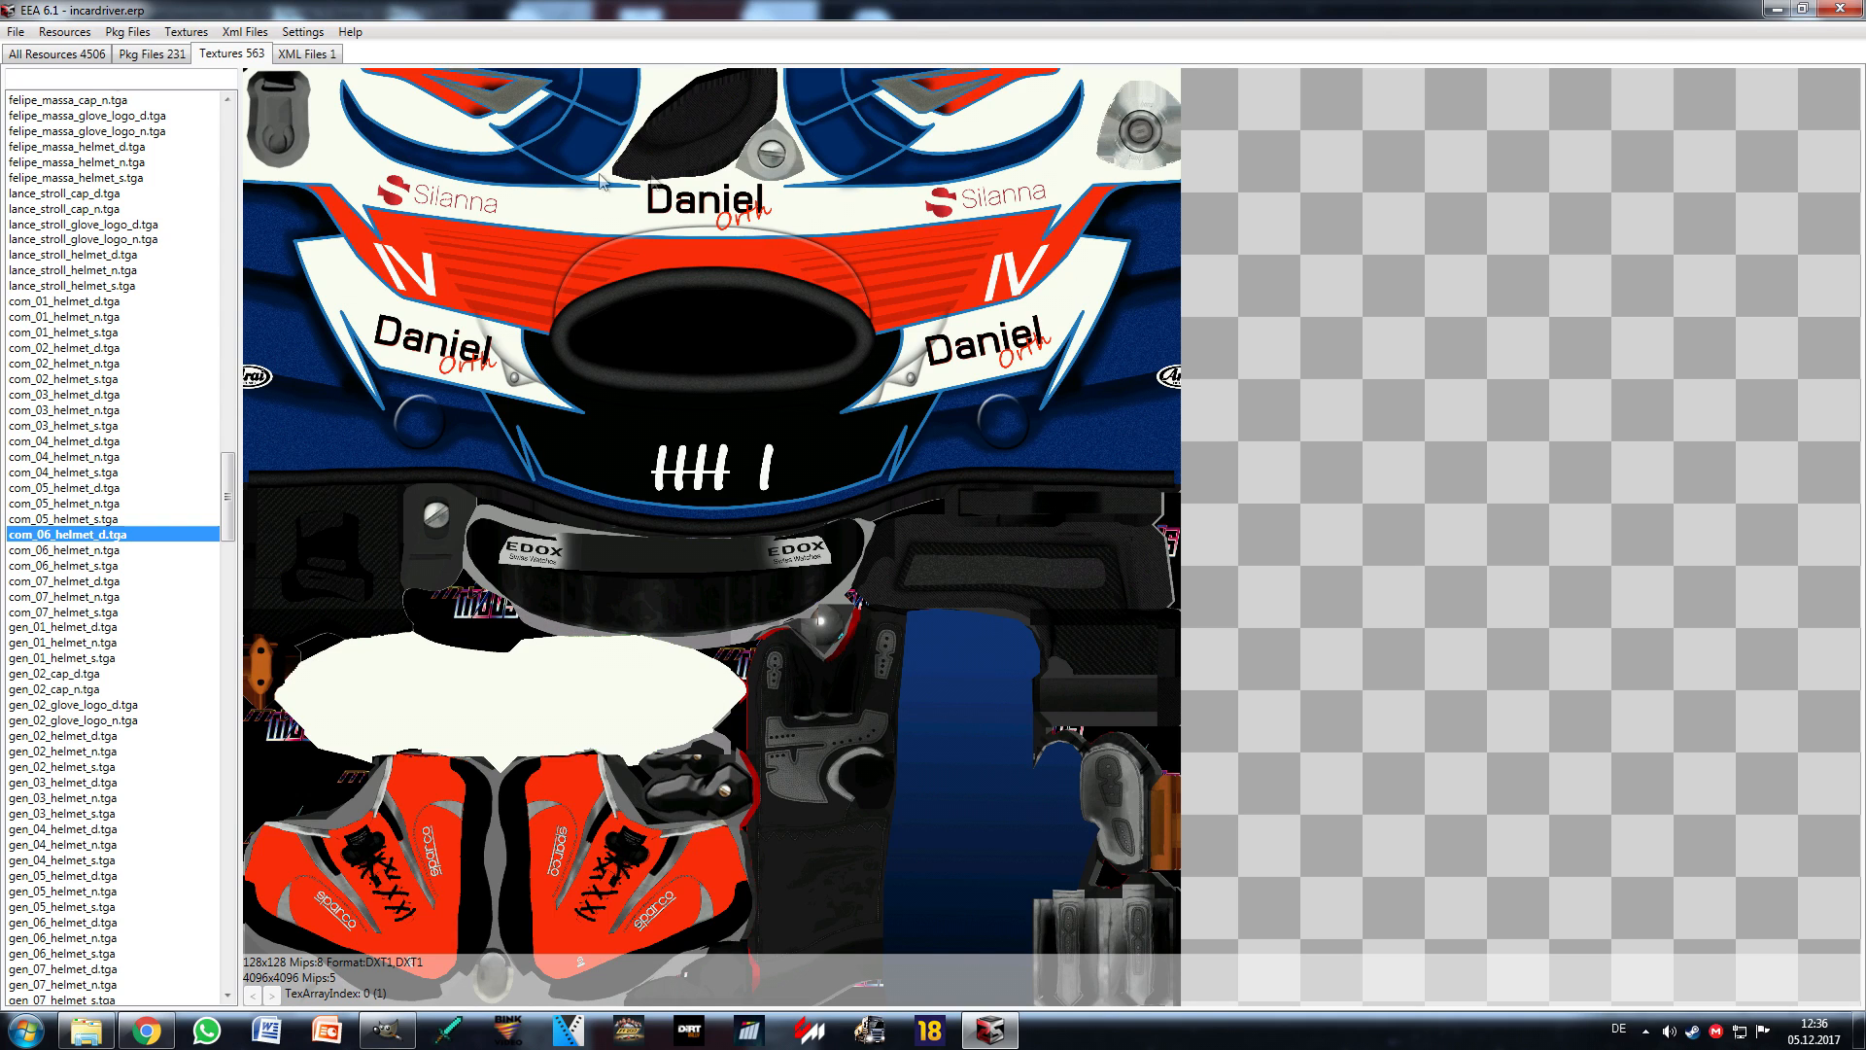
Step: View the driver head textures lance_stroll_head_d.tga, kimi_raikkonen_head_d.tga, kevin_magnussen_head_d.tga and jolyon_palmer_head_d.tga
{"action": "scroll", "coordinate": [95, 649], "scroll_direction": "down", "scroll_amount": 1}
{"action": "scroll", "coordinate": [95, 649], "scroll_direction": "down", "scroll_amount": 5}
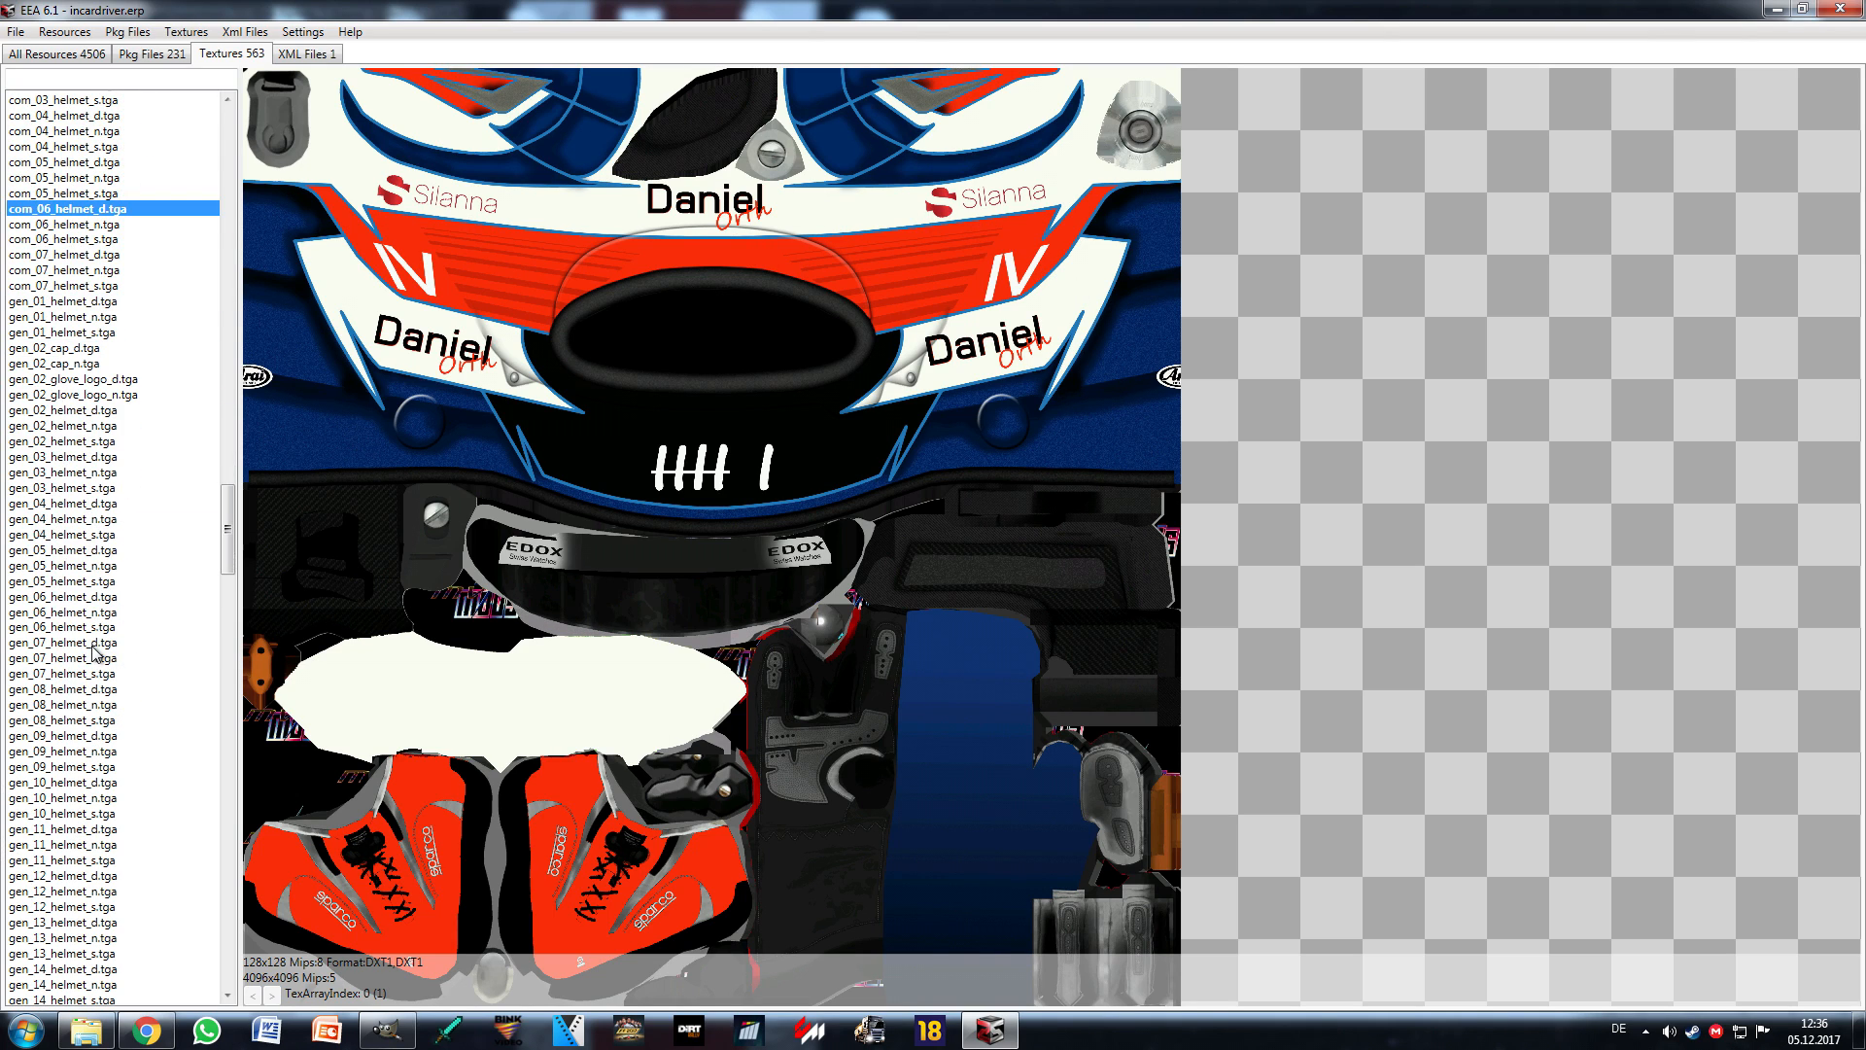
{"action": "left_click_drag", "start_coordinate": [231, 589], "coordinate": [231, 775]}
{"action": "left_click", "coordinate": [119, 505]}
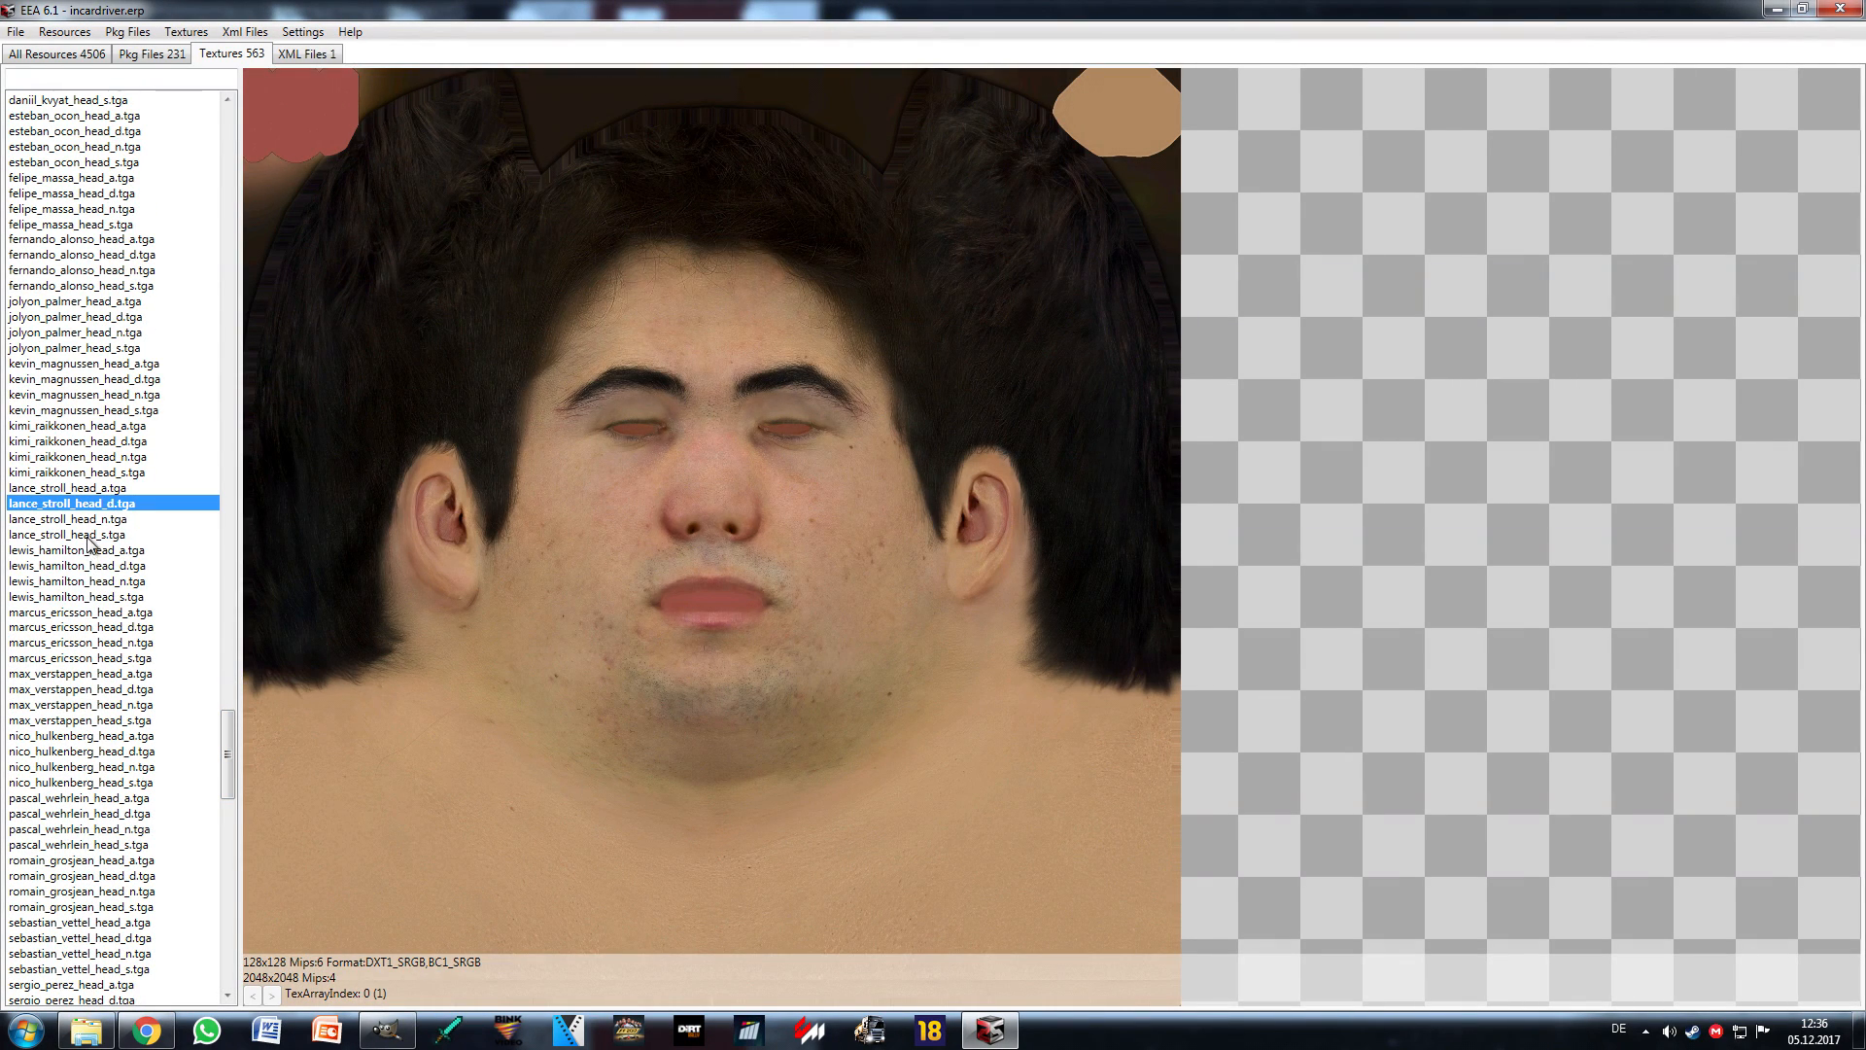
{"action": "left_click", "coordinate": [120, 443]}
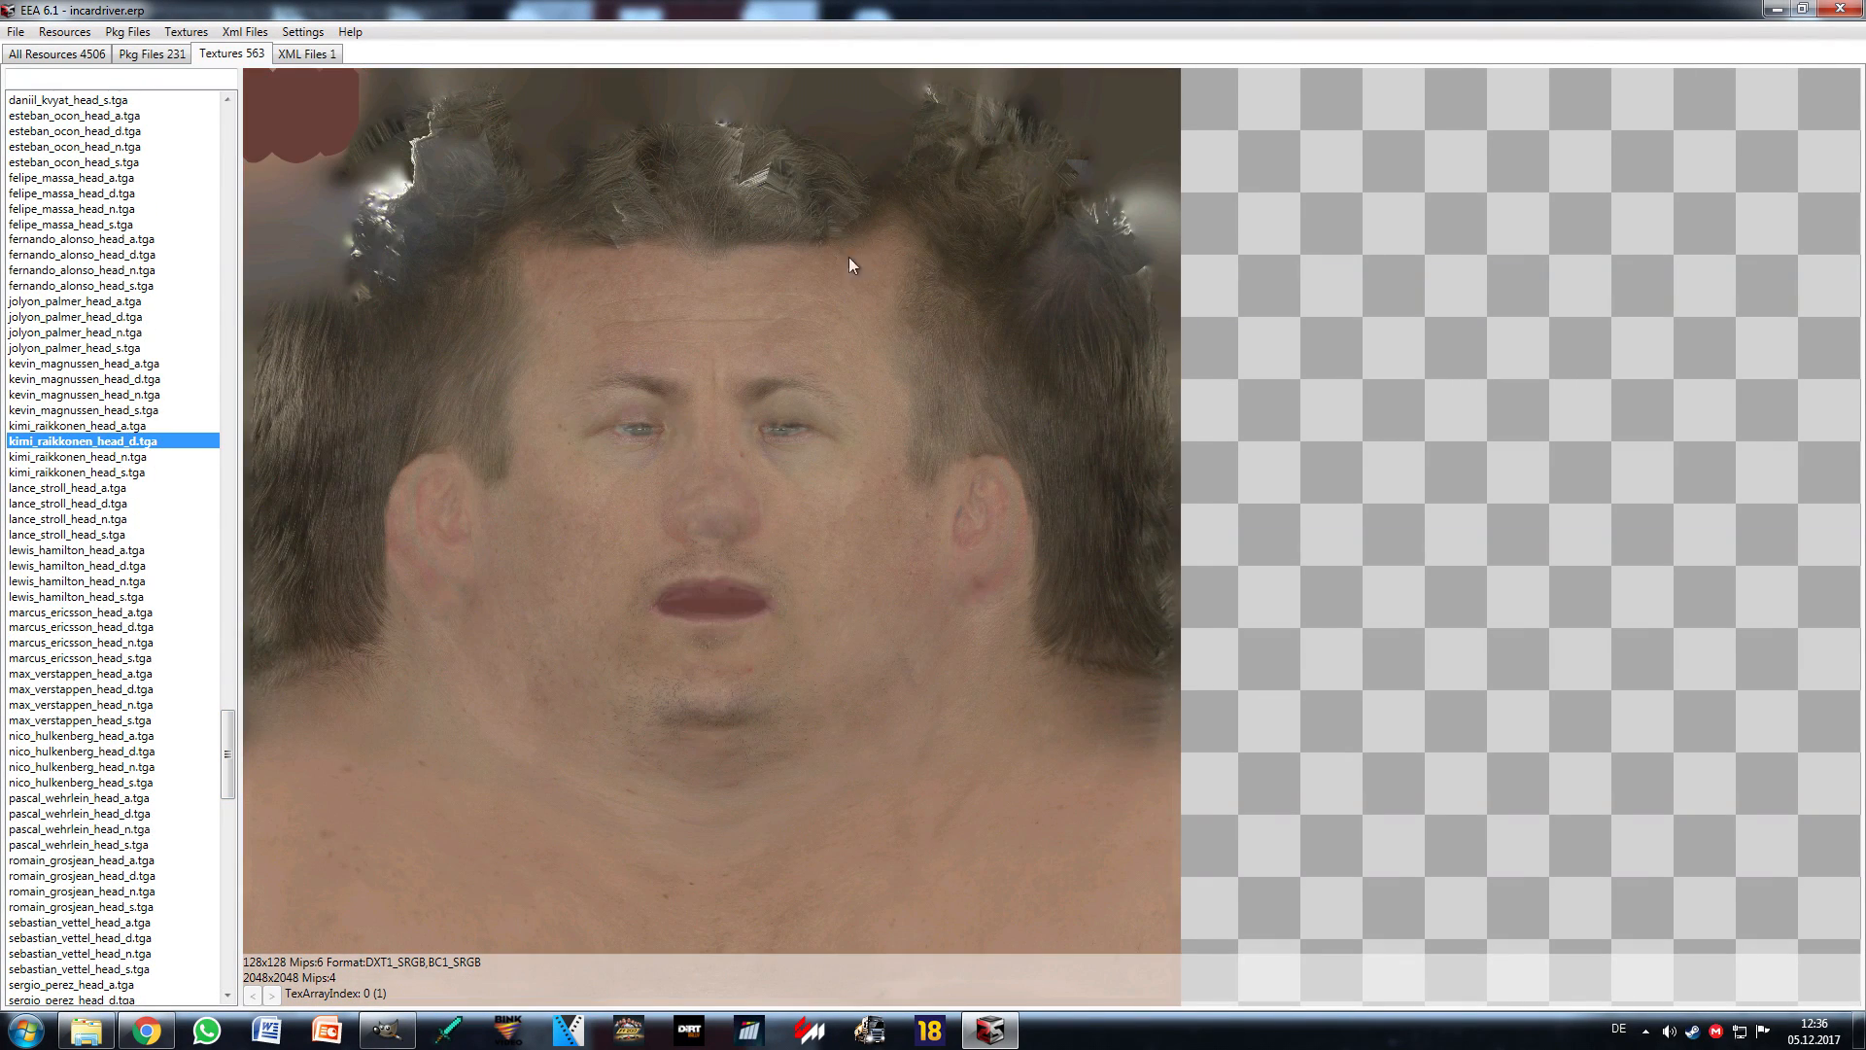
{"action": "left_click", "coordinate": [134, 381]}
{"action": "left_click", "coordinate": [110, 319]}
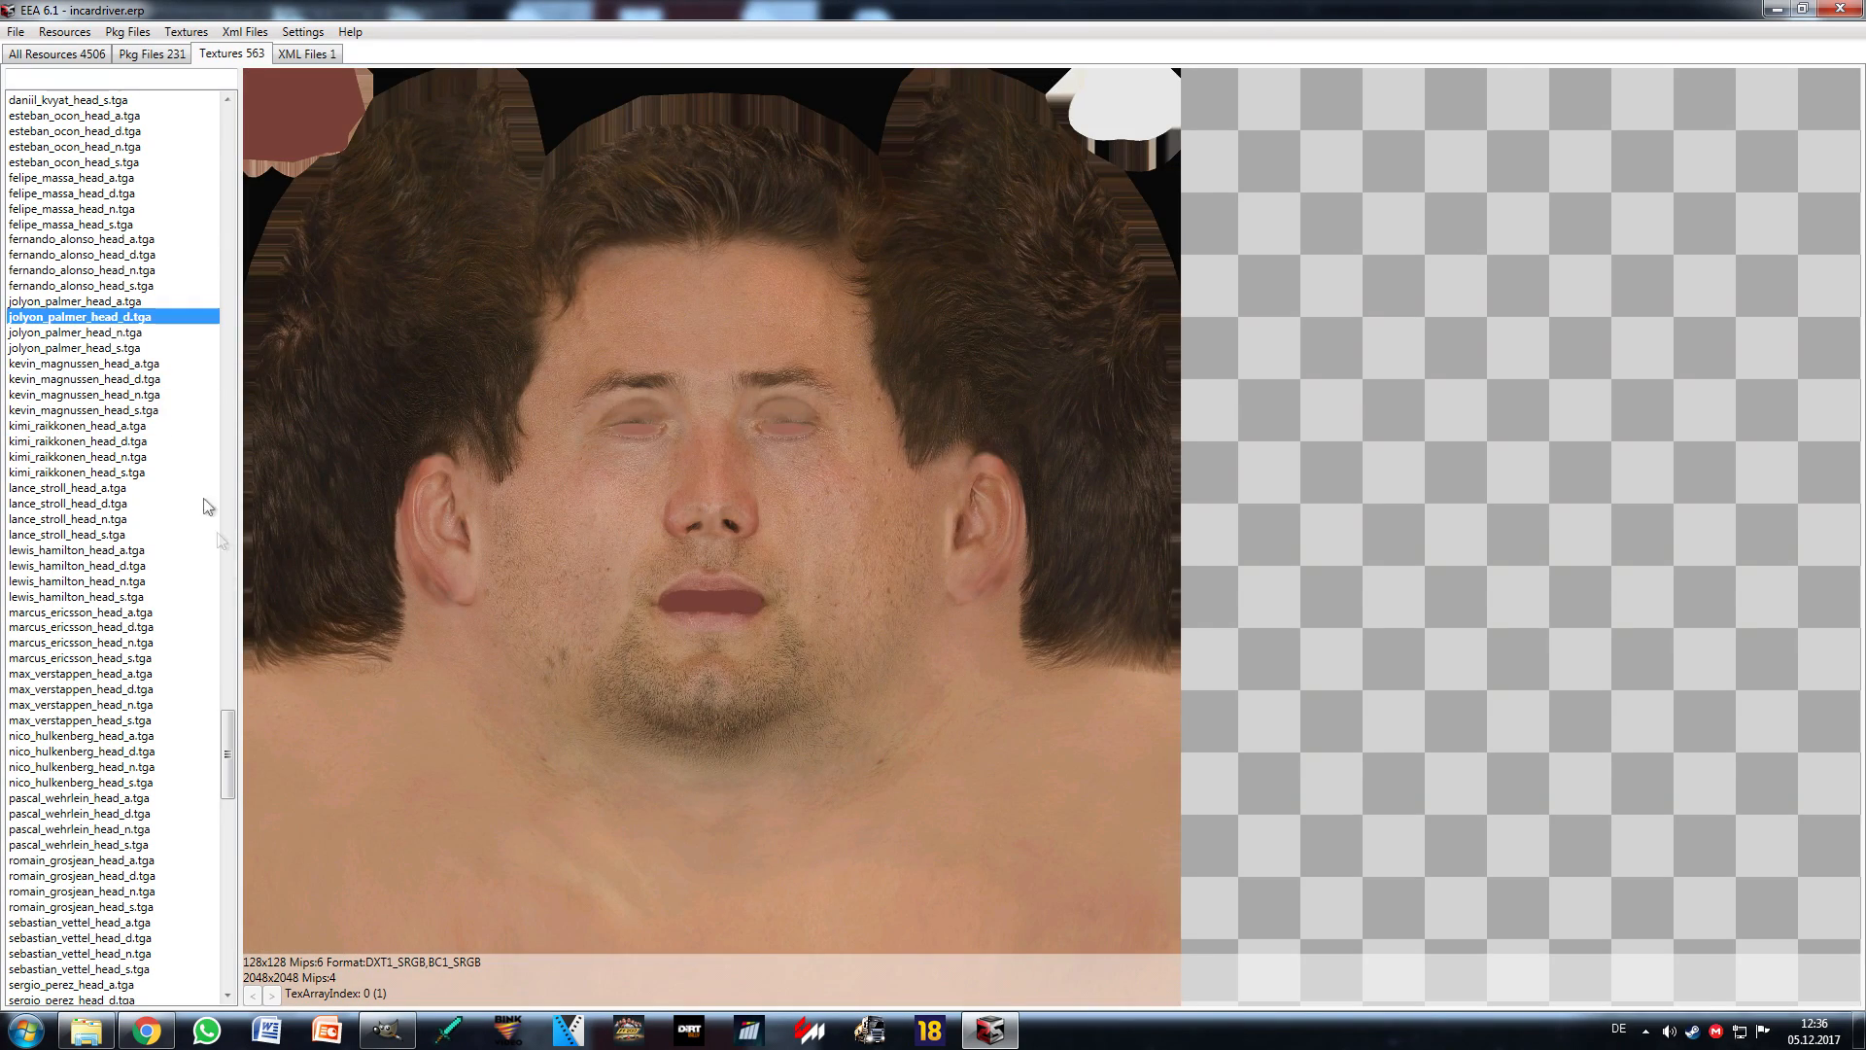
Step: View the generic umbrella texture umbrella_01_d.tga and the team logo texture 2017-haas_logo_01_d.tga
{"action": "scroll", "coordinate": [216, 676], "scroll_direction": "down", "scroll_amount": 8}
{"action": "scroll", "coordinate": [79, 681], "scroll_direction": "down", "scroll_amount": 7}
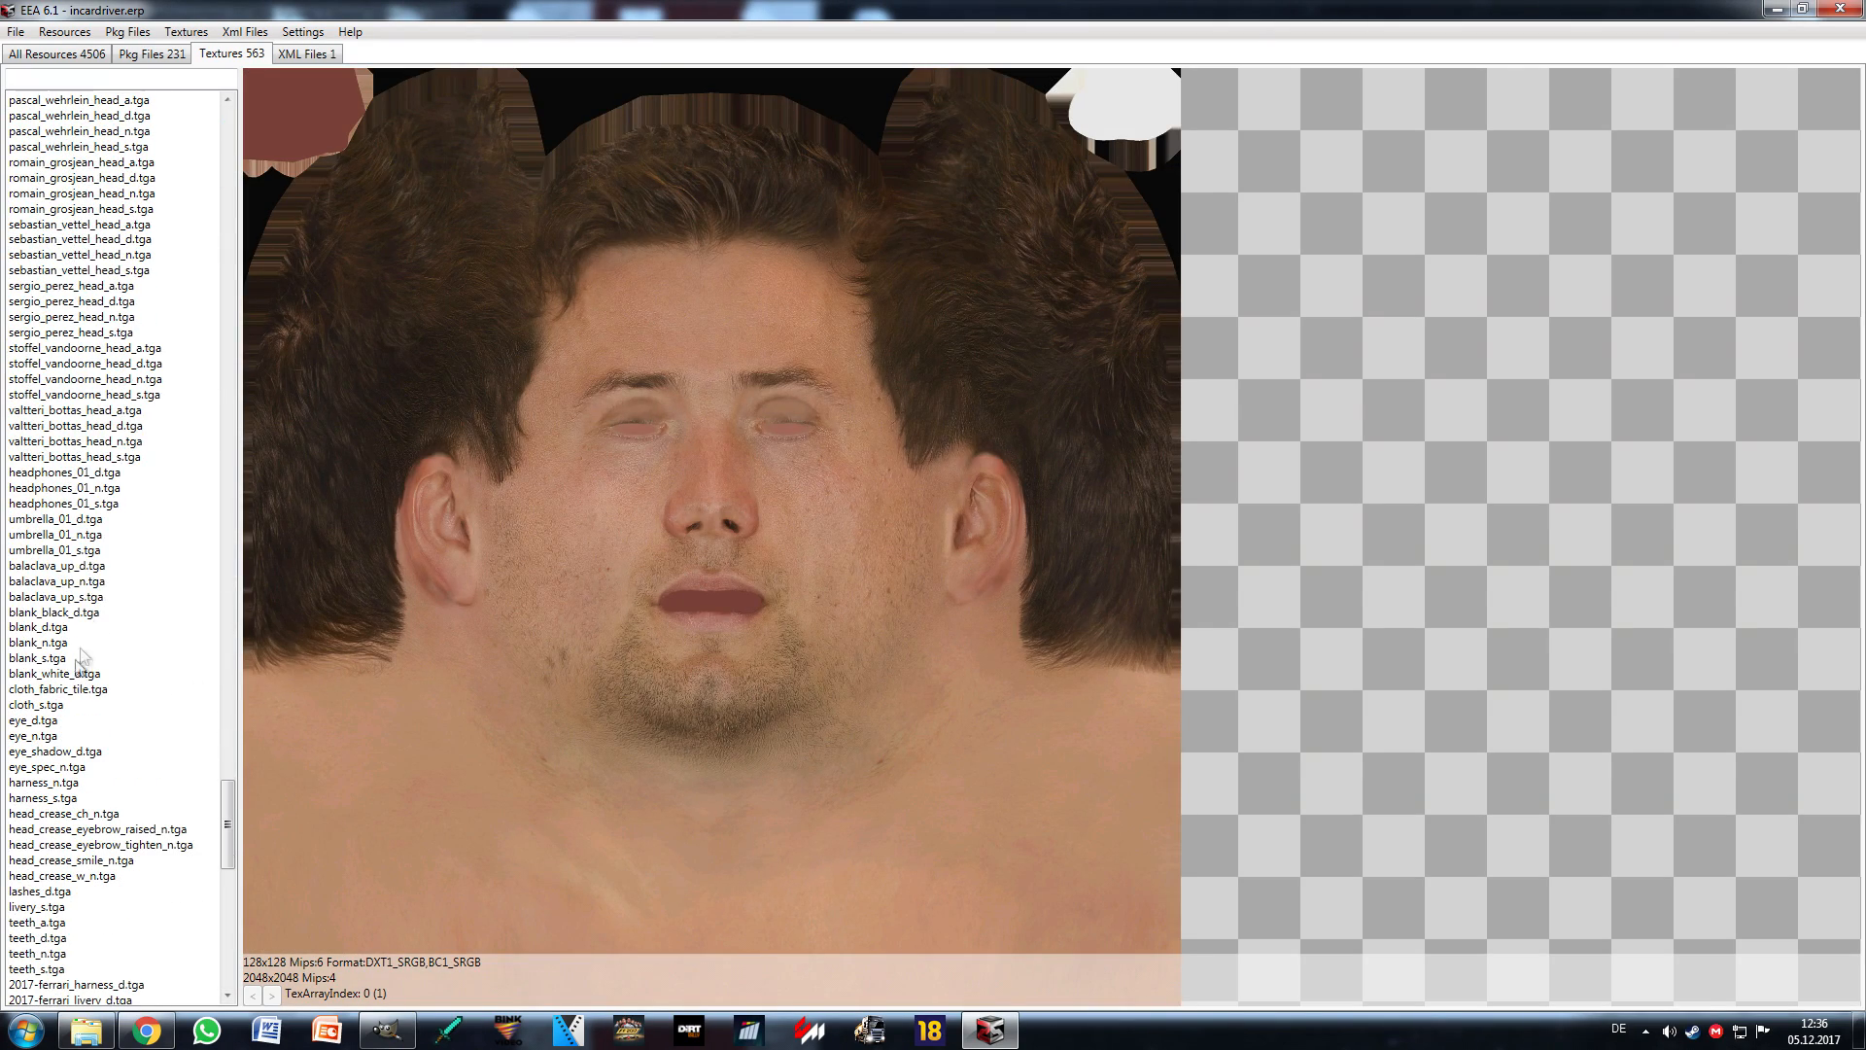
{"action": "left_click", "coordinate": [76, 519]}
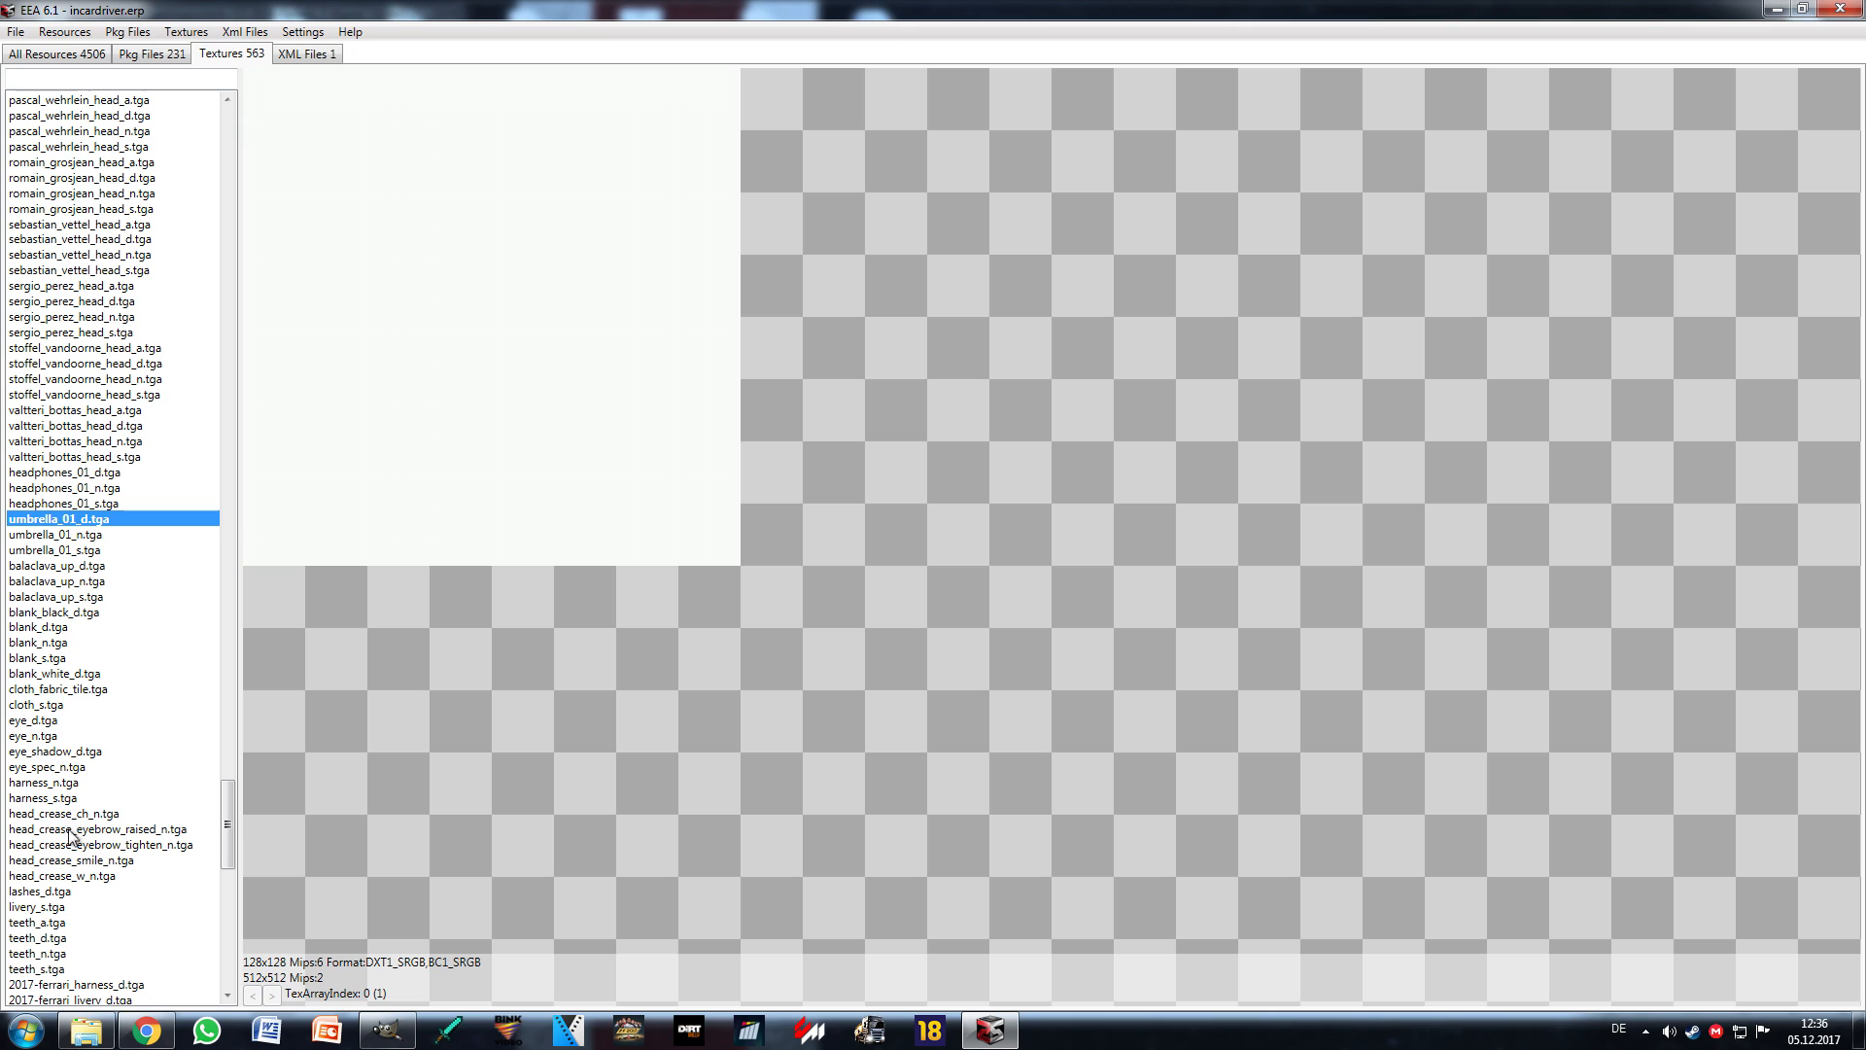
{"action": "scroll", "coordinate": [73, 831], "scroll_direction": "down", "scroll_amount": 6}
{"action": "scroll", "coordinate": [84, 757], "scroll_direction": "down", "scroll_amount": 6}
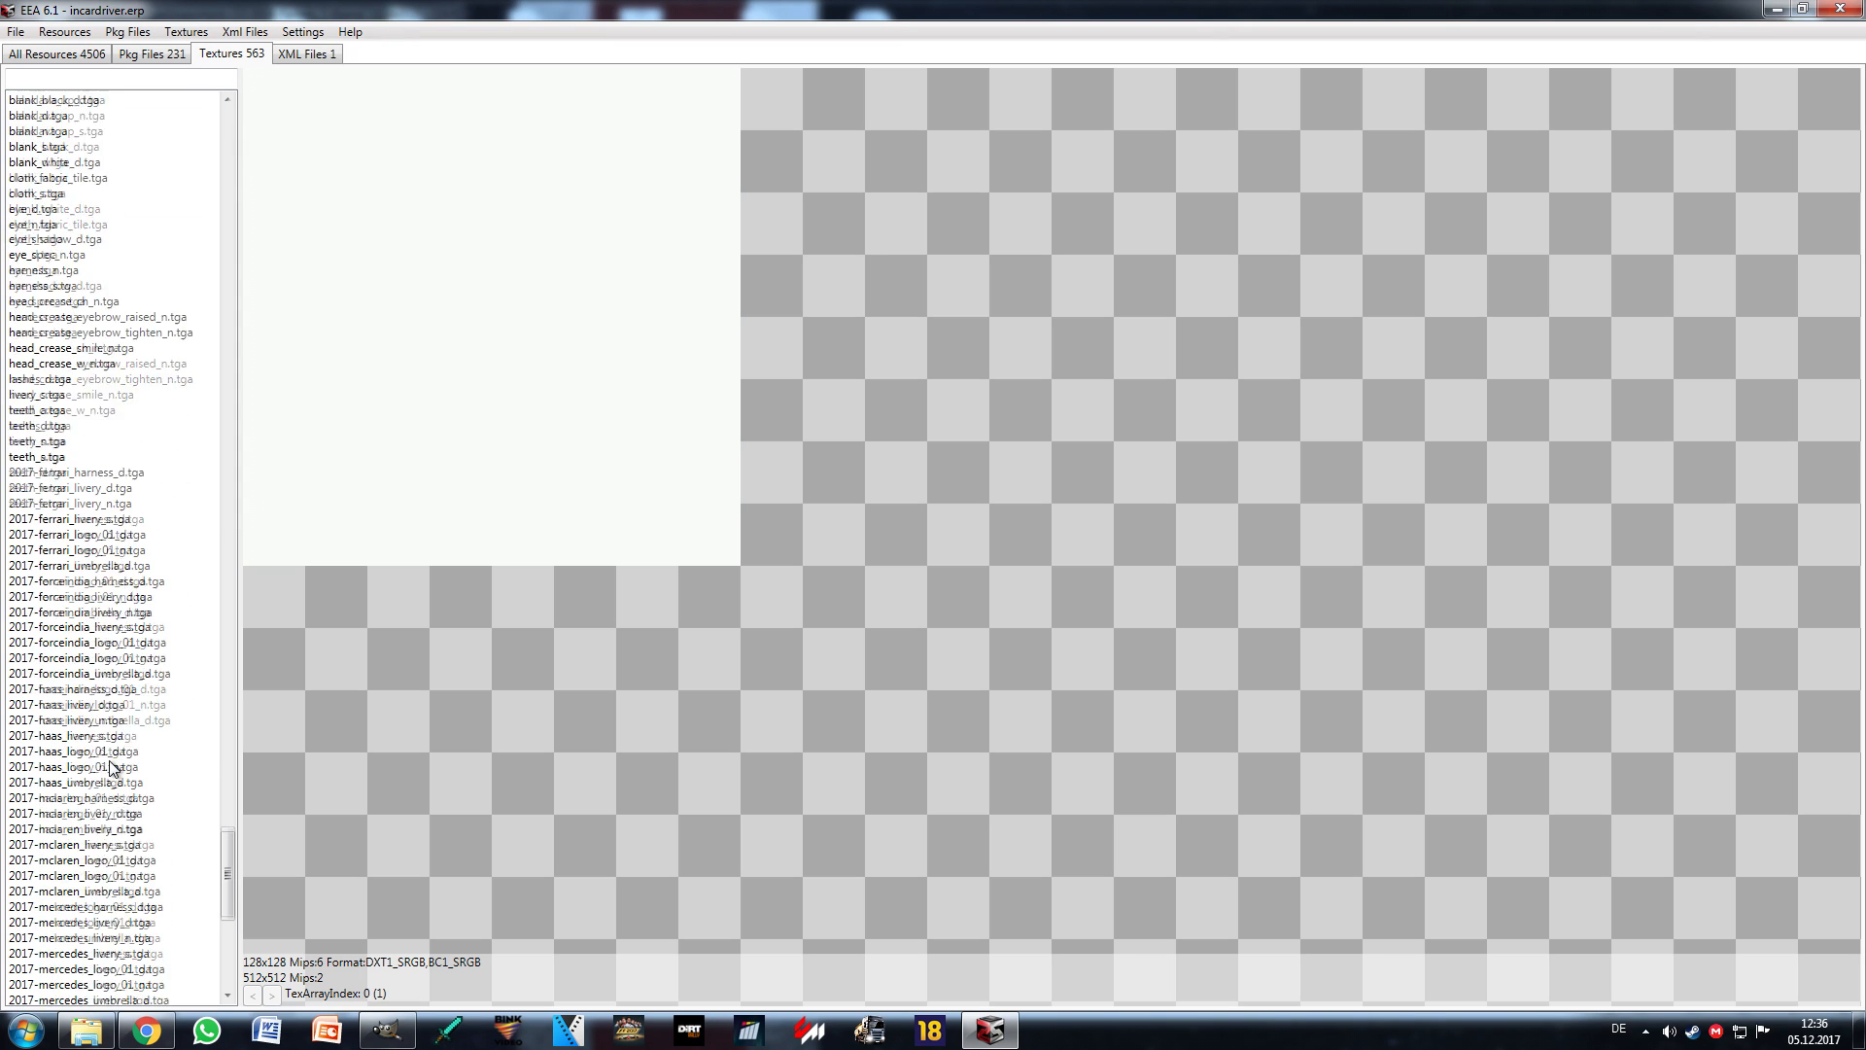
{"action": "left_click", "coordinate": [108, 707]}
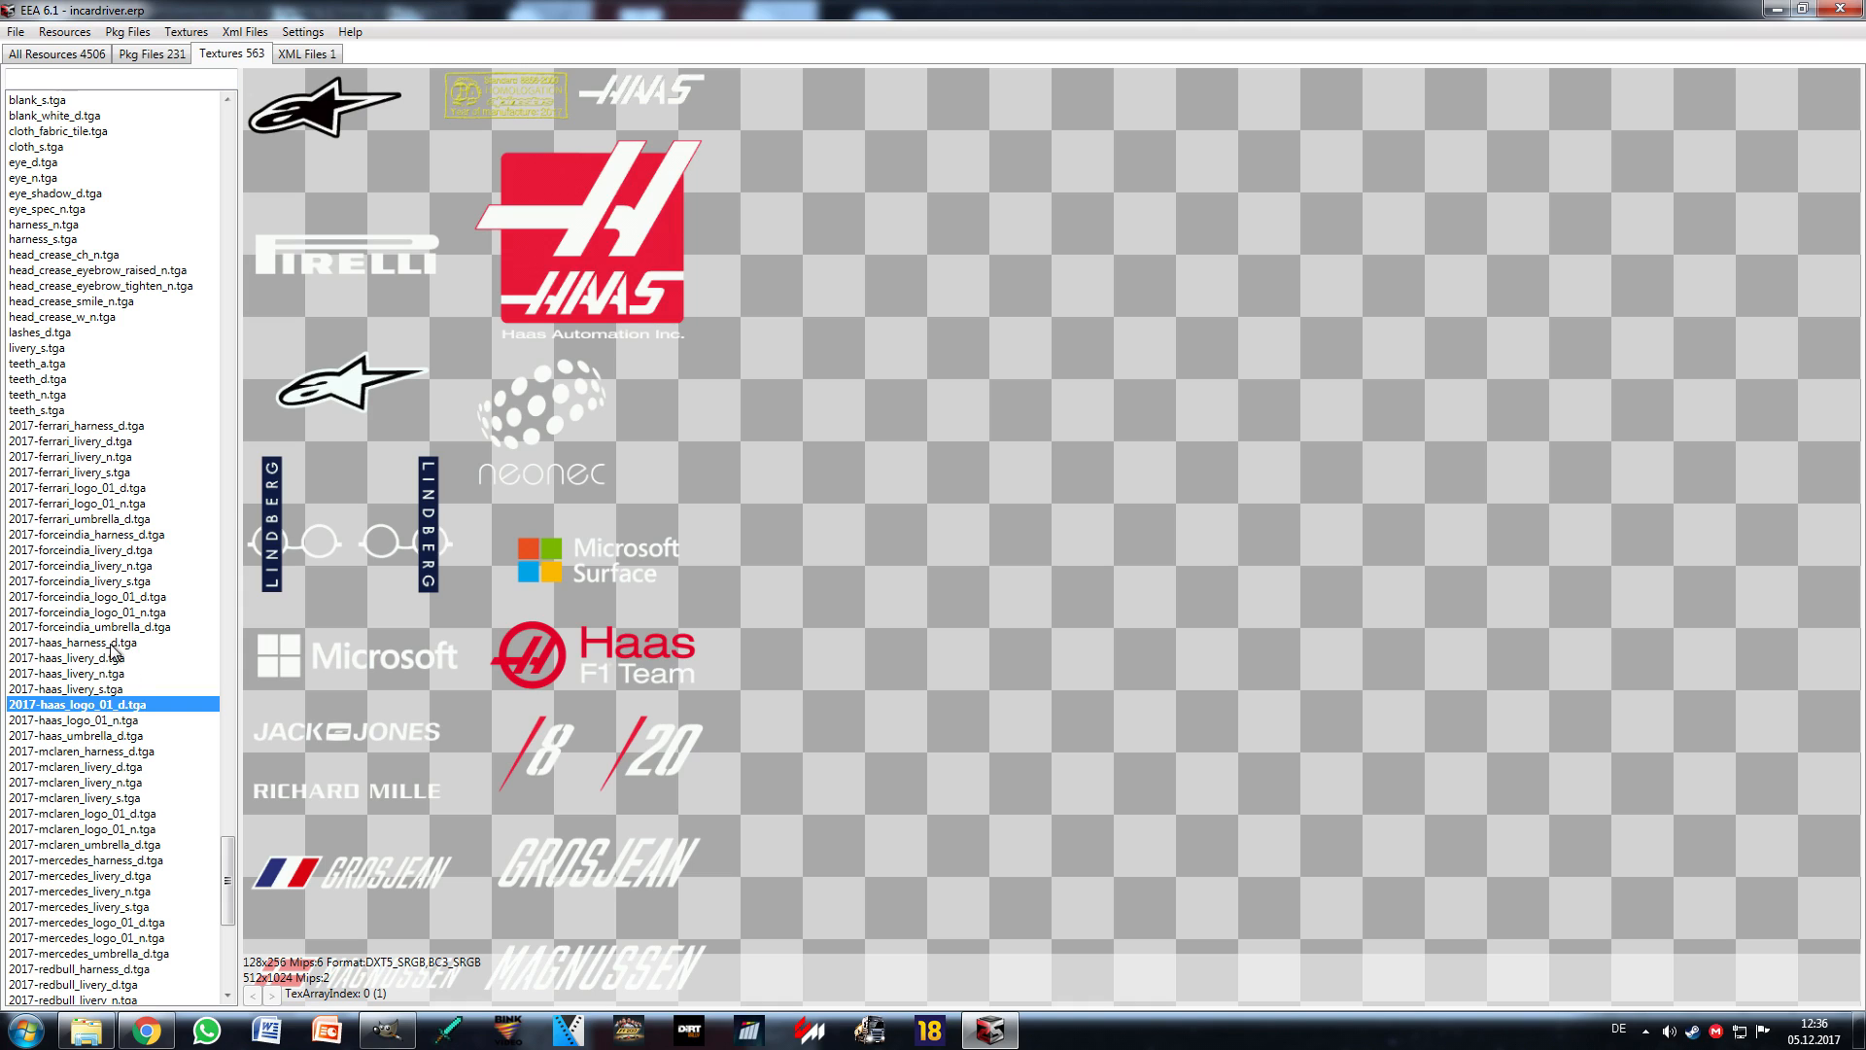
Step: Examine the 2017 Force India harness, livery, logo_01 and umbrella _d textures one after another
{"action": "left_click", "coordinate": [127, 534]}
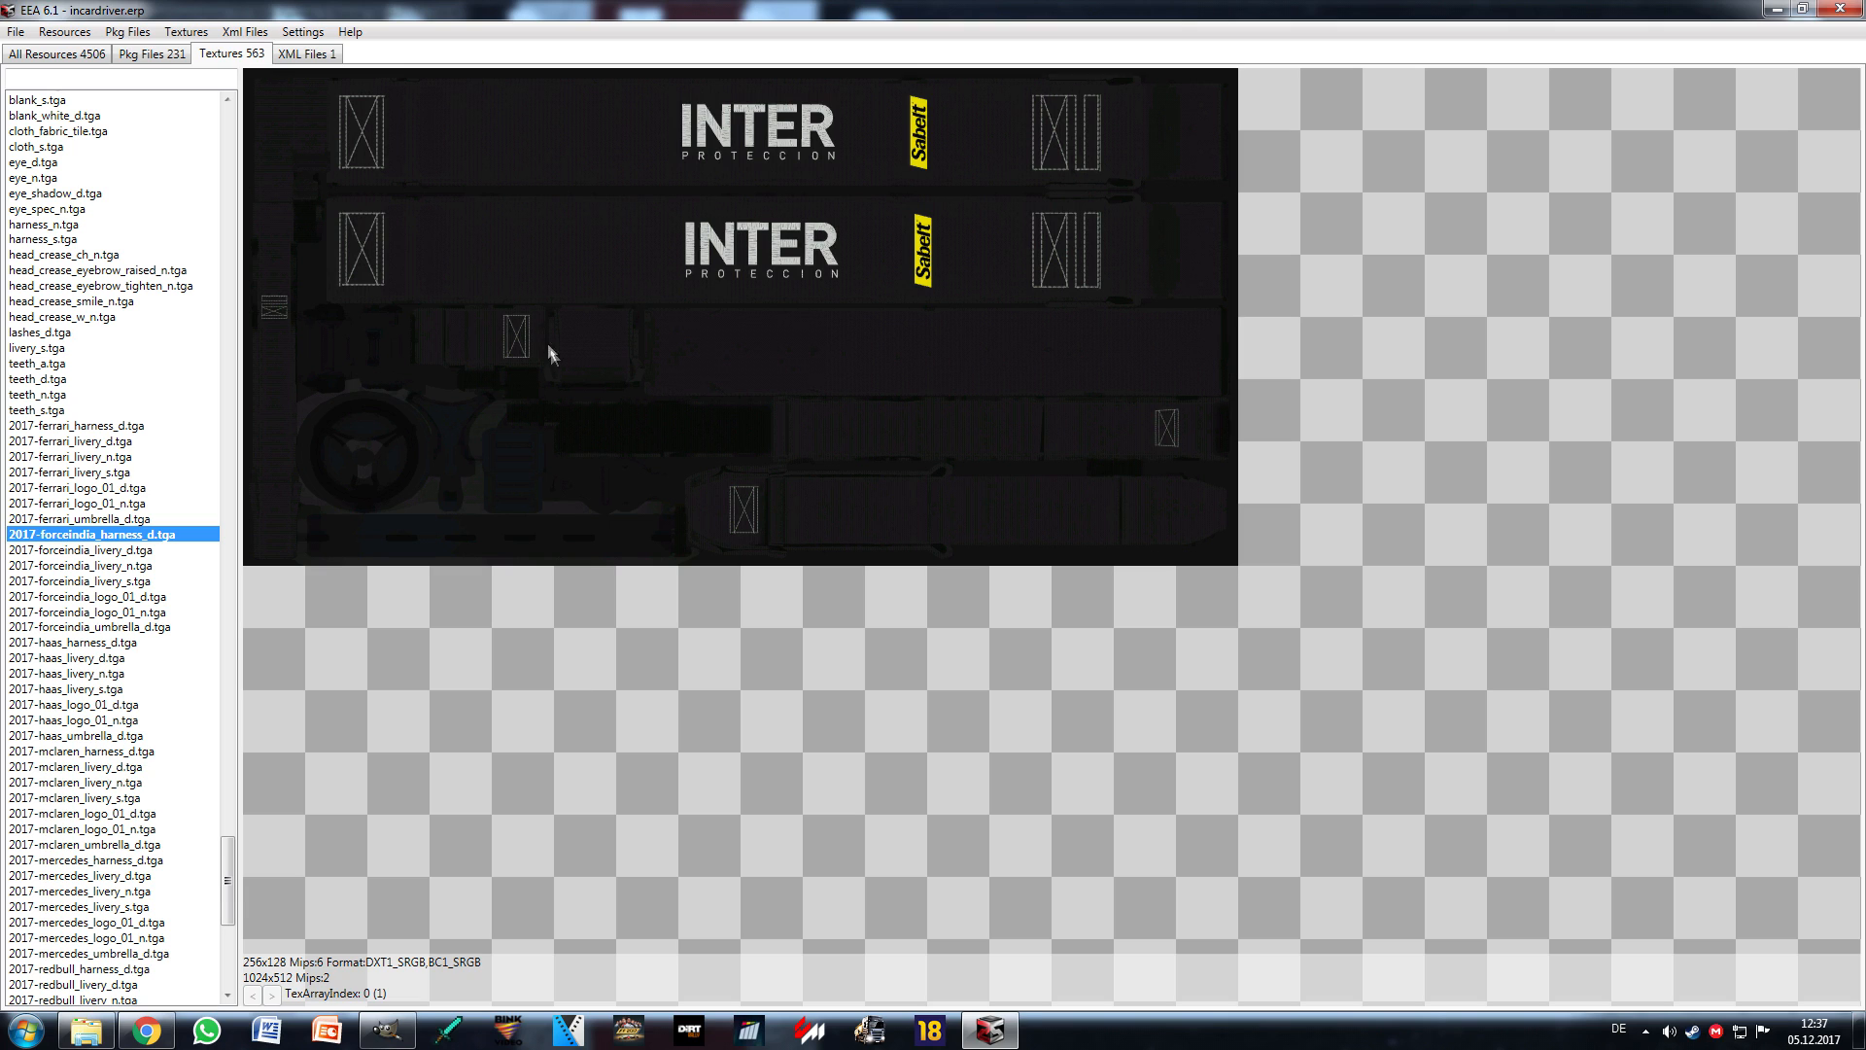
{"action": "left_click", "coordinate": [143, 552]}
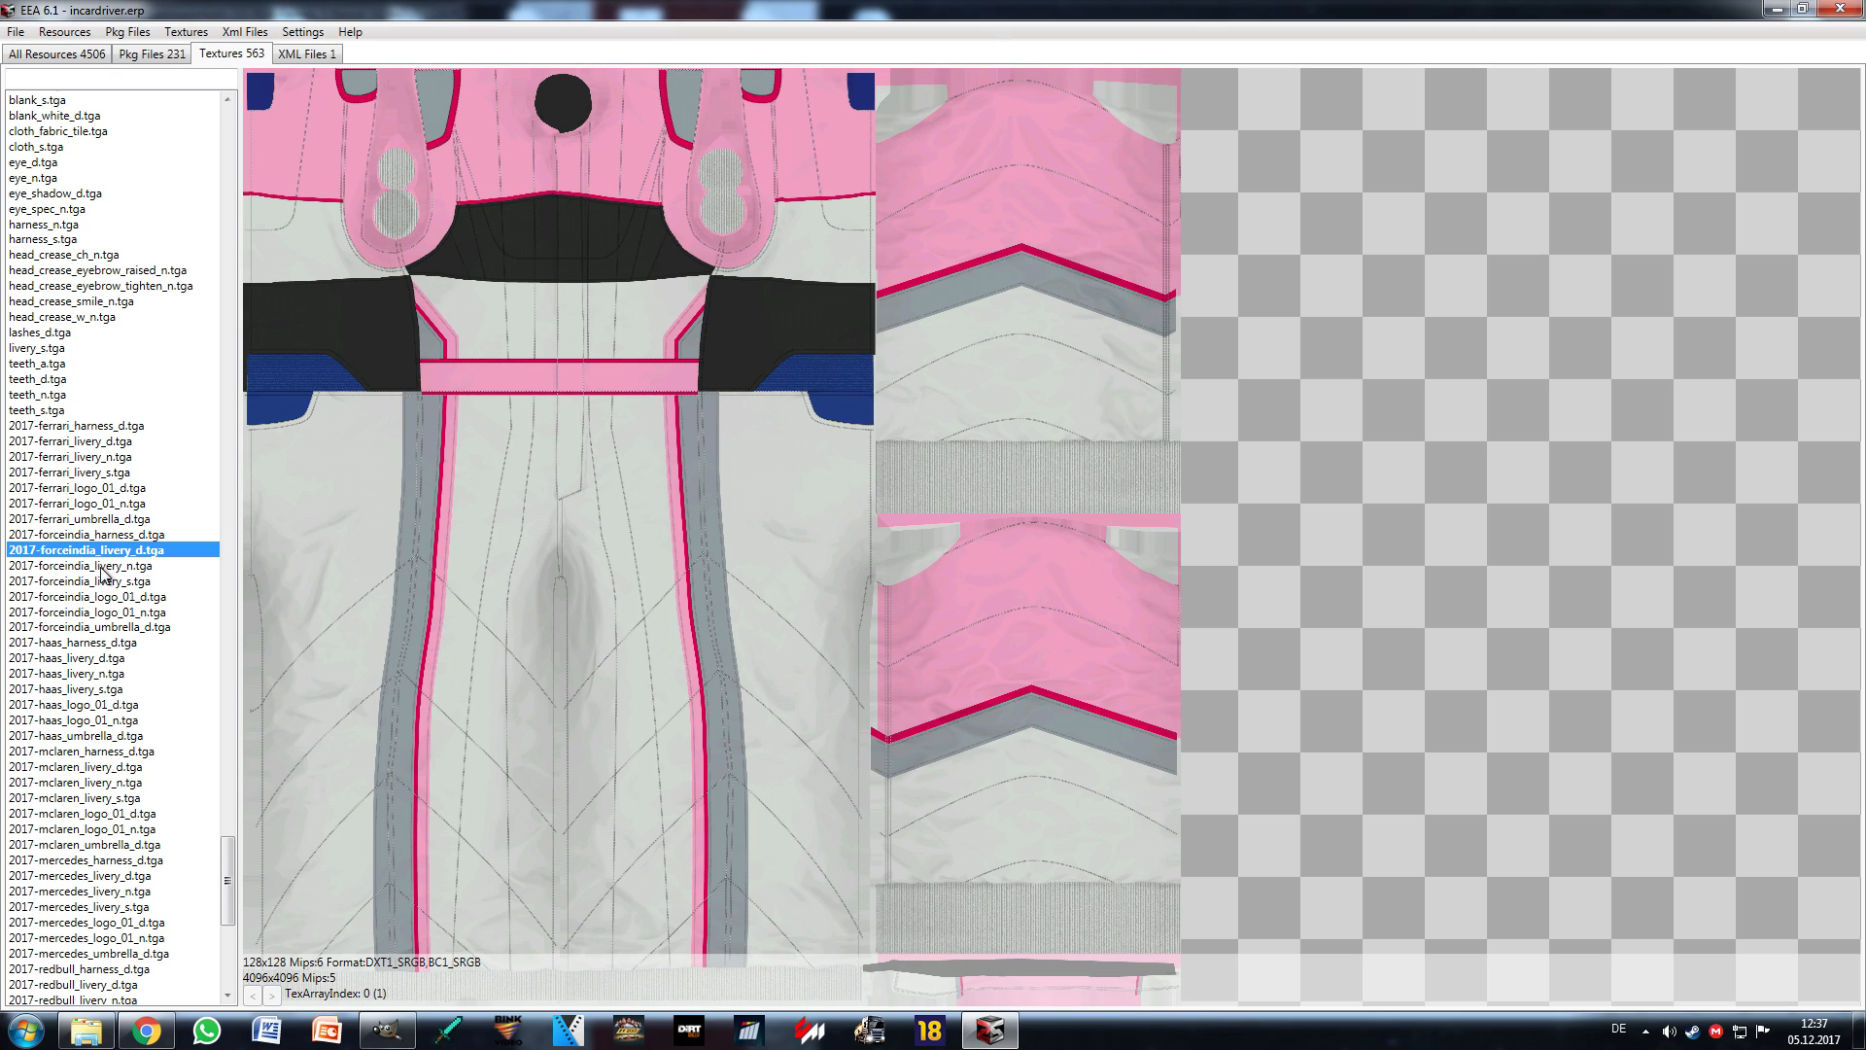
{"action": "left_click", "coordinate": [132, 599]}
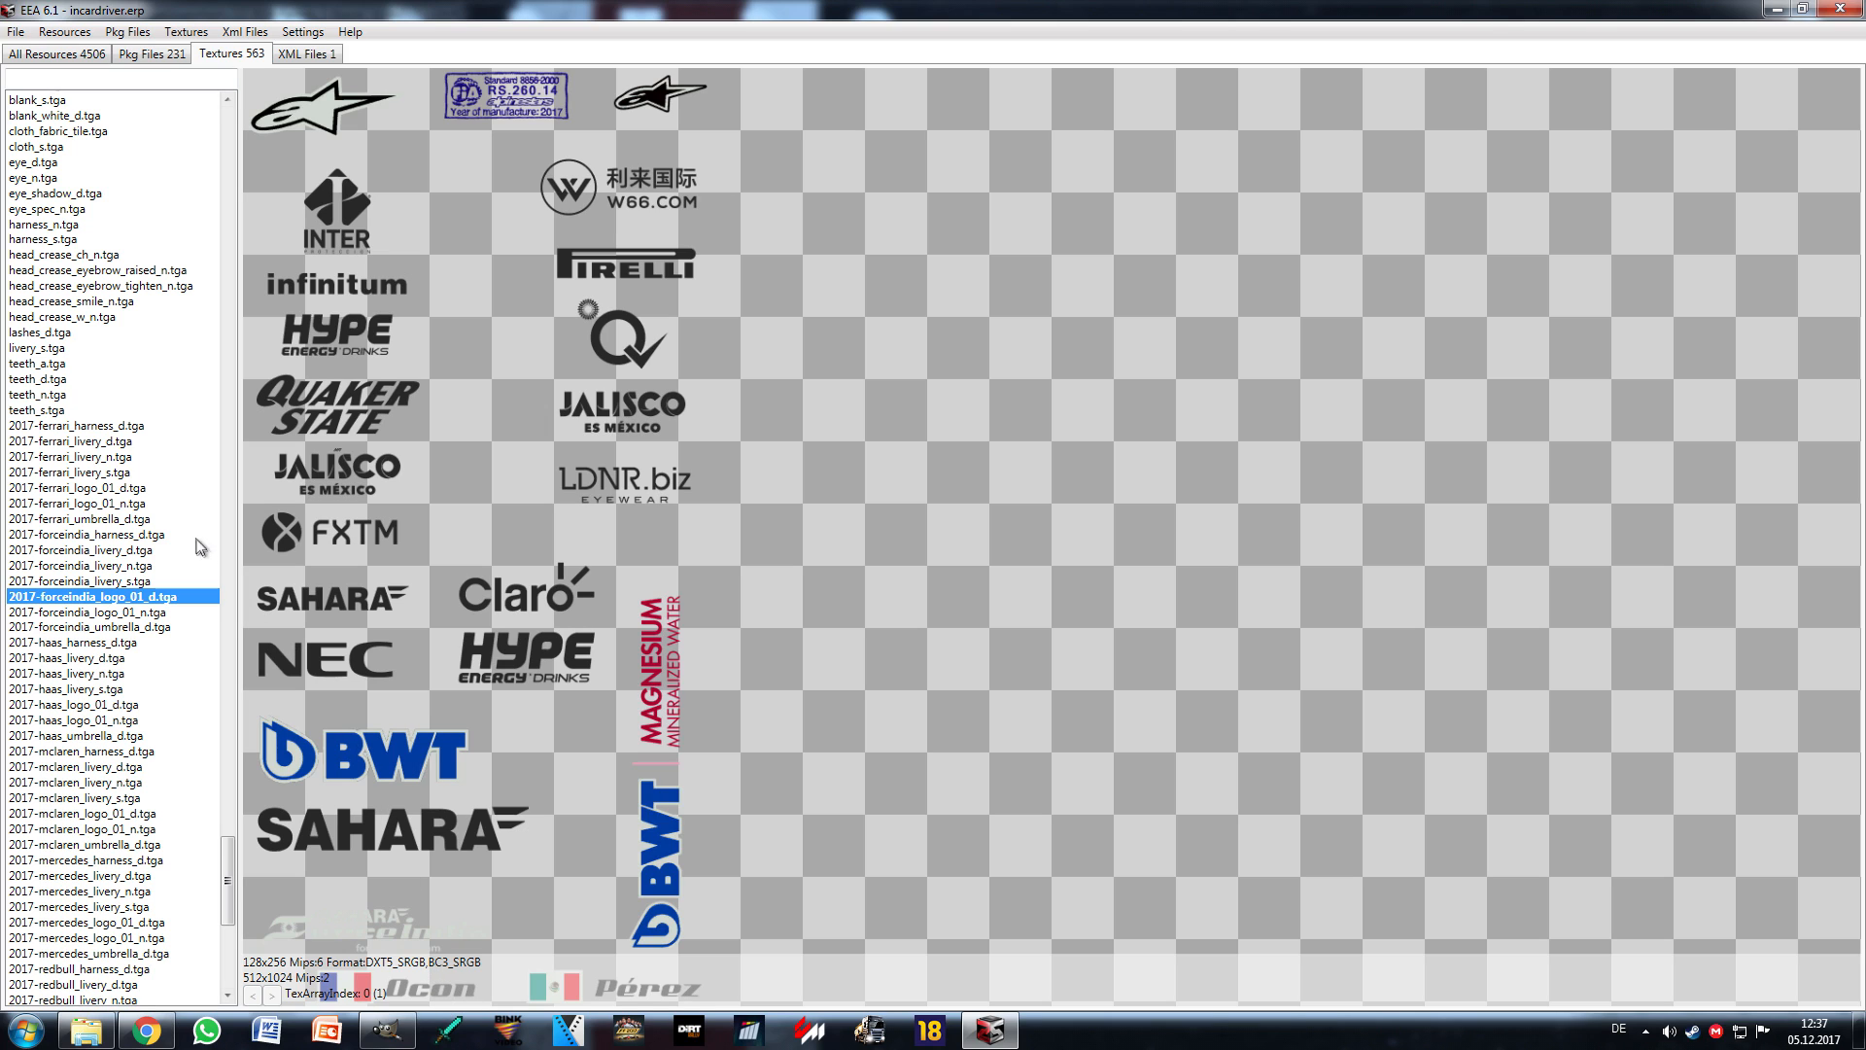
{"action": "left_click", "coordinate": [144, 627]}
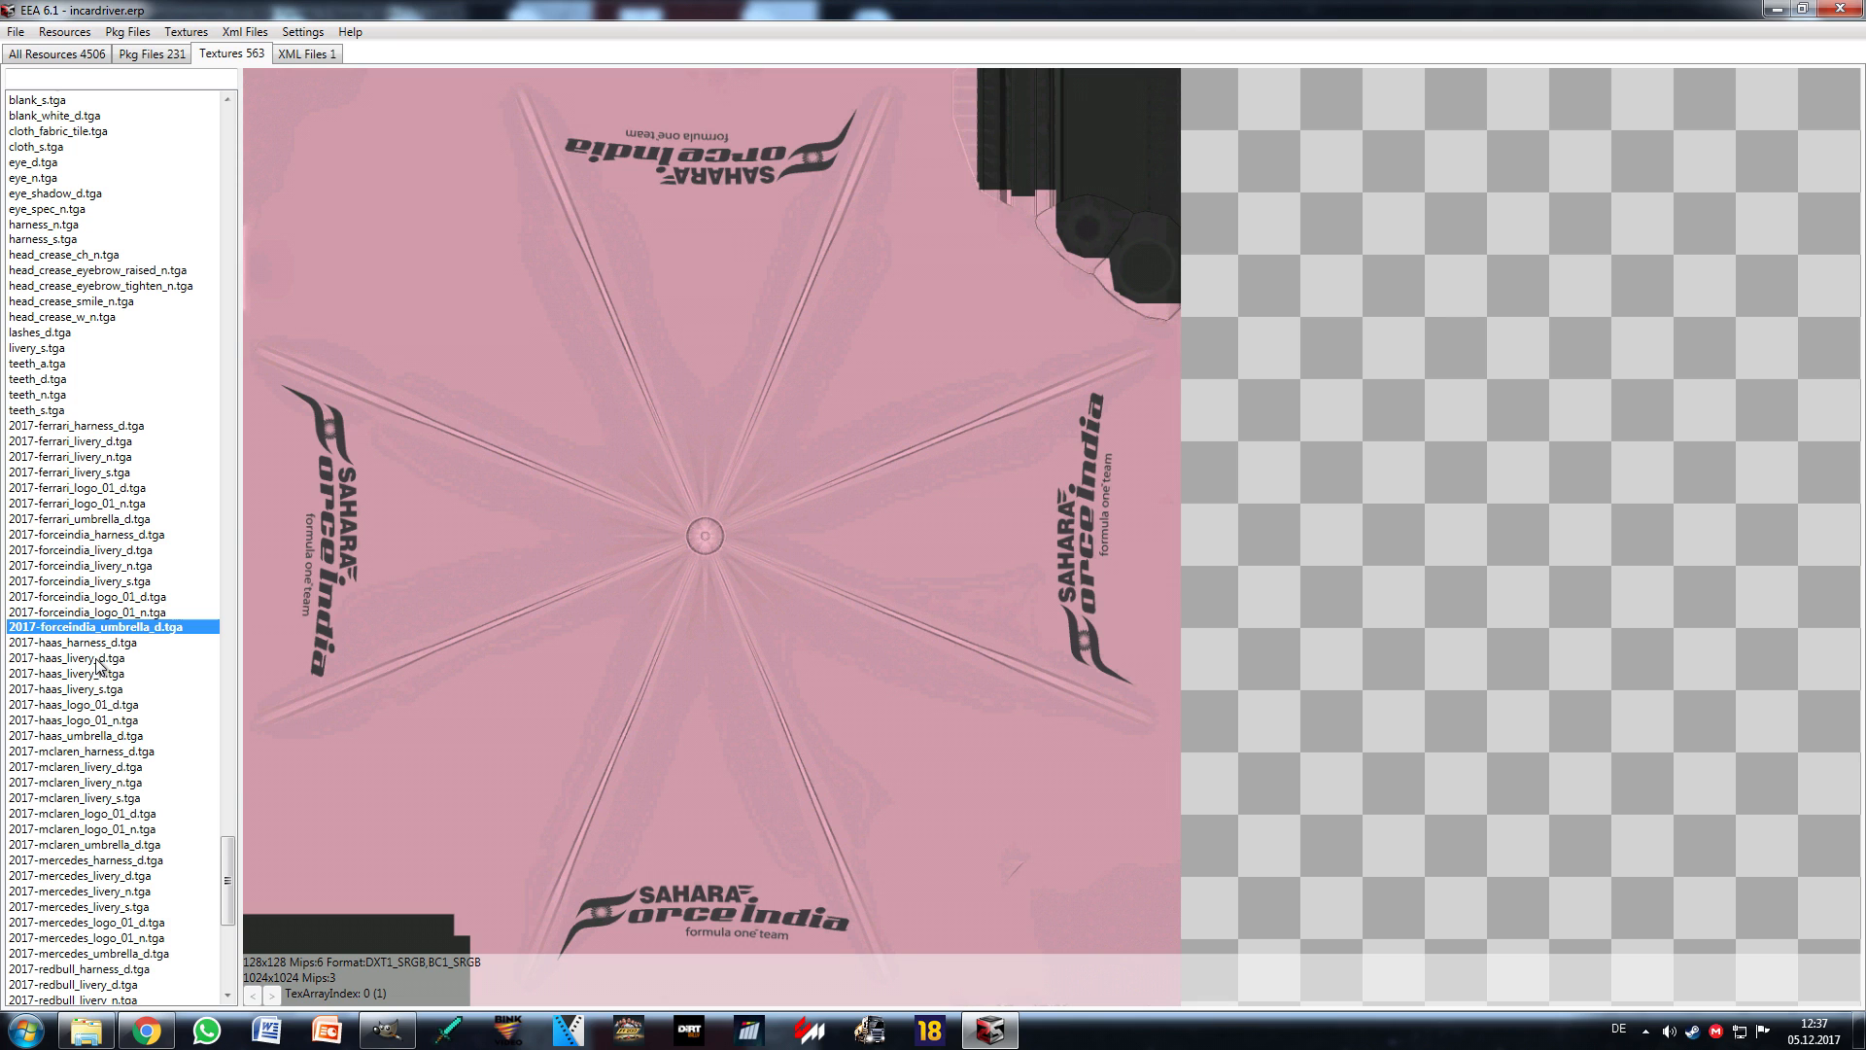
Step: View 2017-haas_logo_01_d.tga and 2017-renault_livery_d.tga, look through the remaining team textures, and return to the start of the texture list
{"action": "left_click", "coordinate": [112, 707]}
{"action": "scroll", "coordinate": [113, 717], "scroll_direction": "down", "scroll_amount": 9}
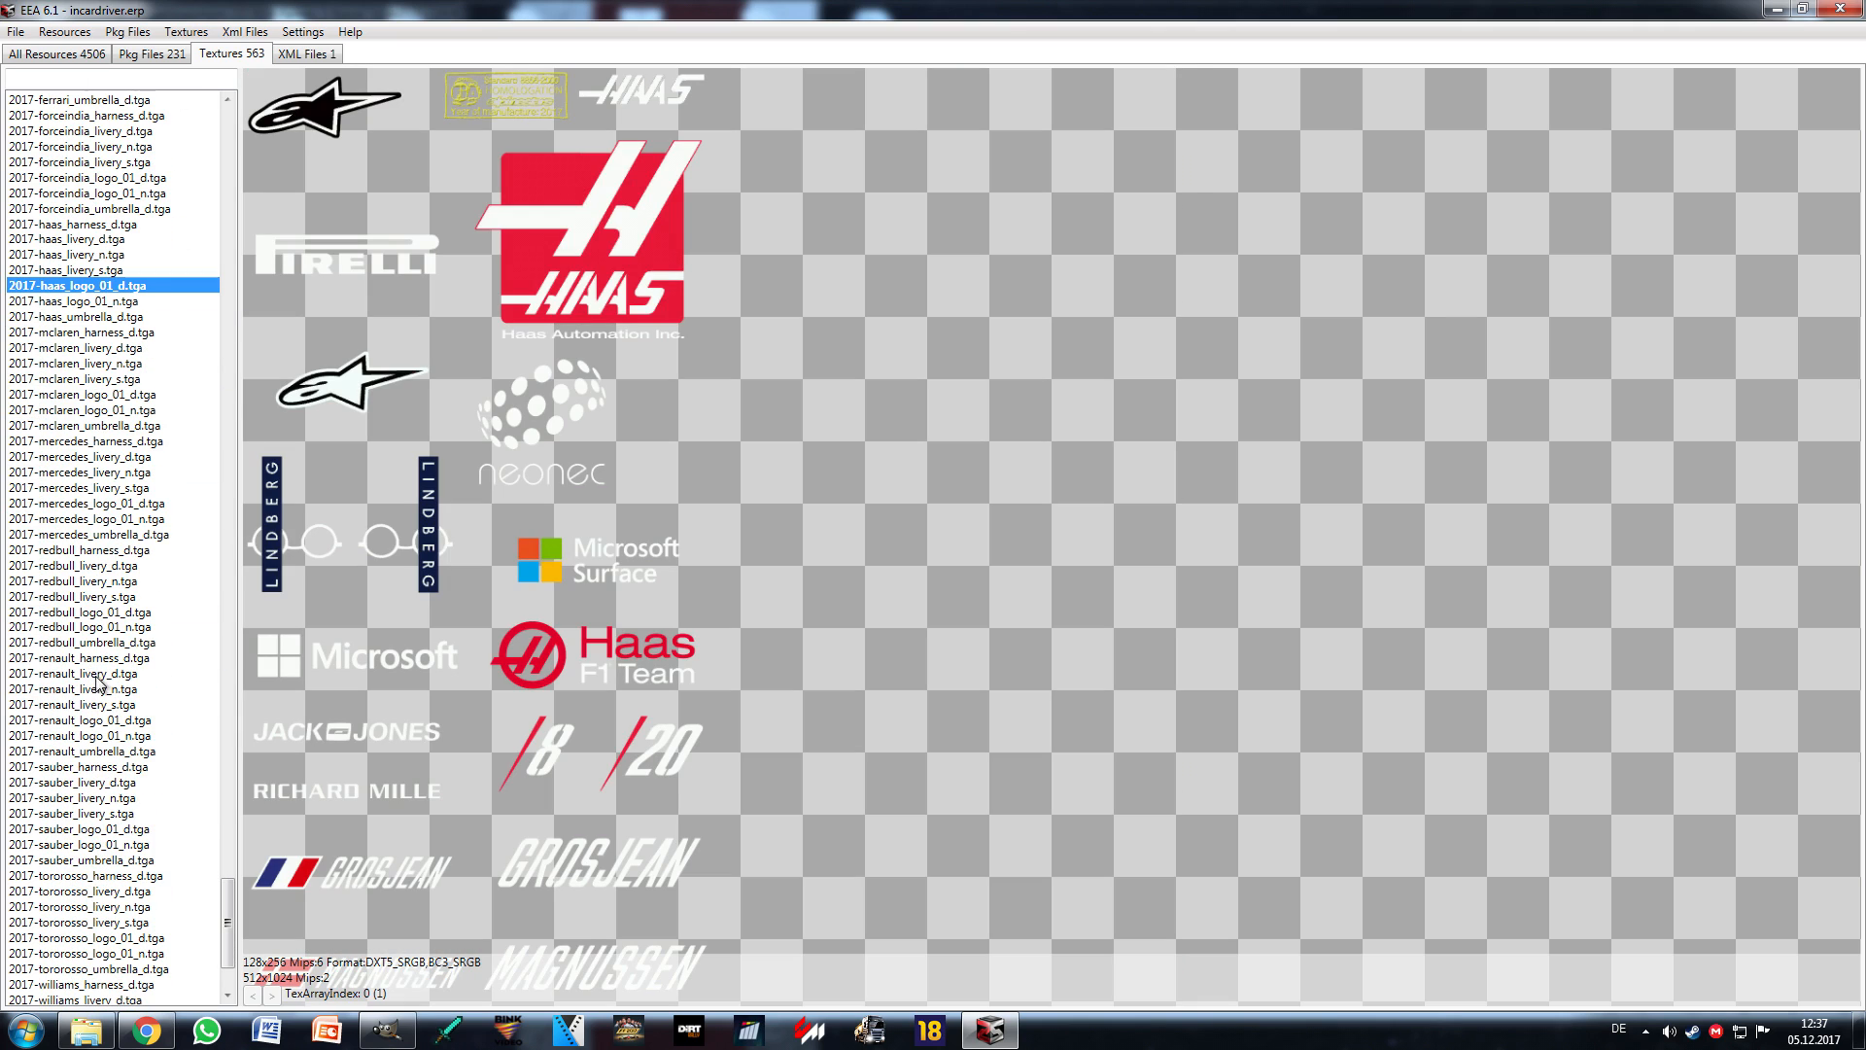
{"action": "left_click", "coordinate": [107, 675]}
{"action": "scroll", "coordinate": [107, 724], "scroll_direction": "down", "scroll_amount": 4}
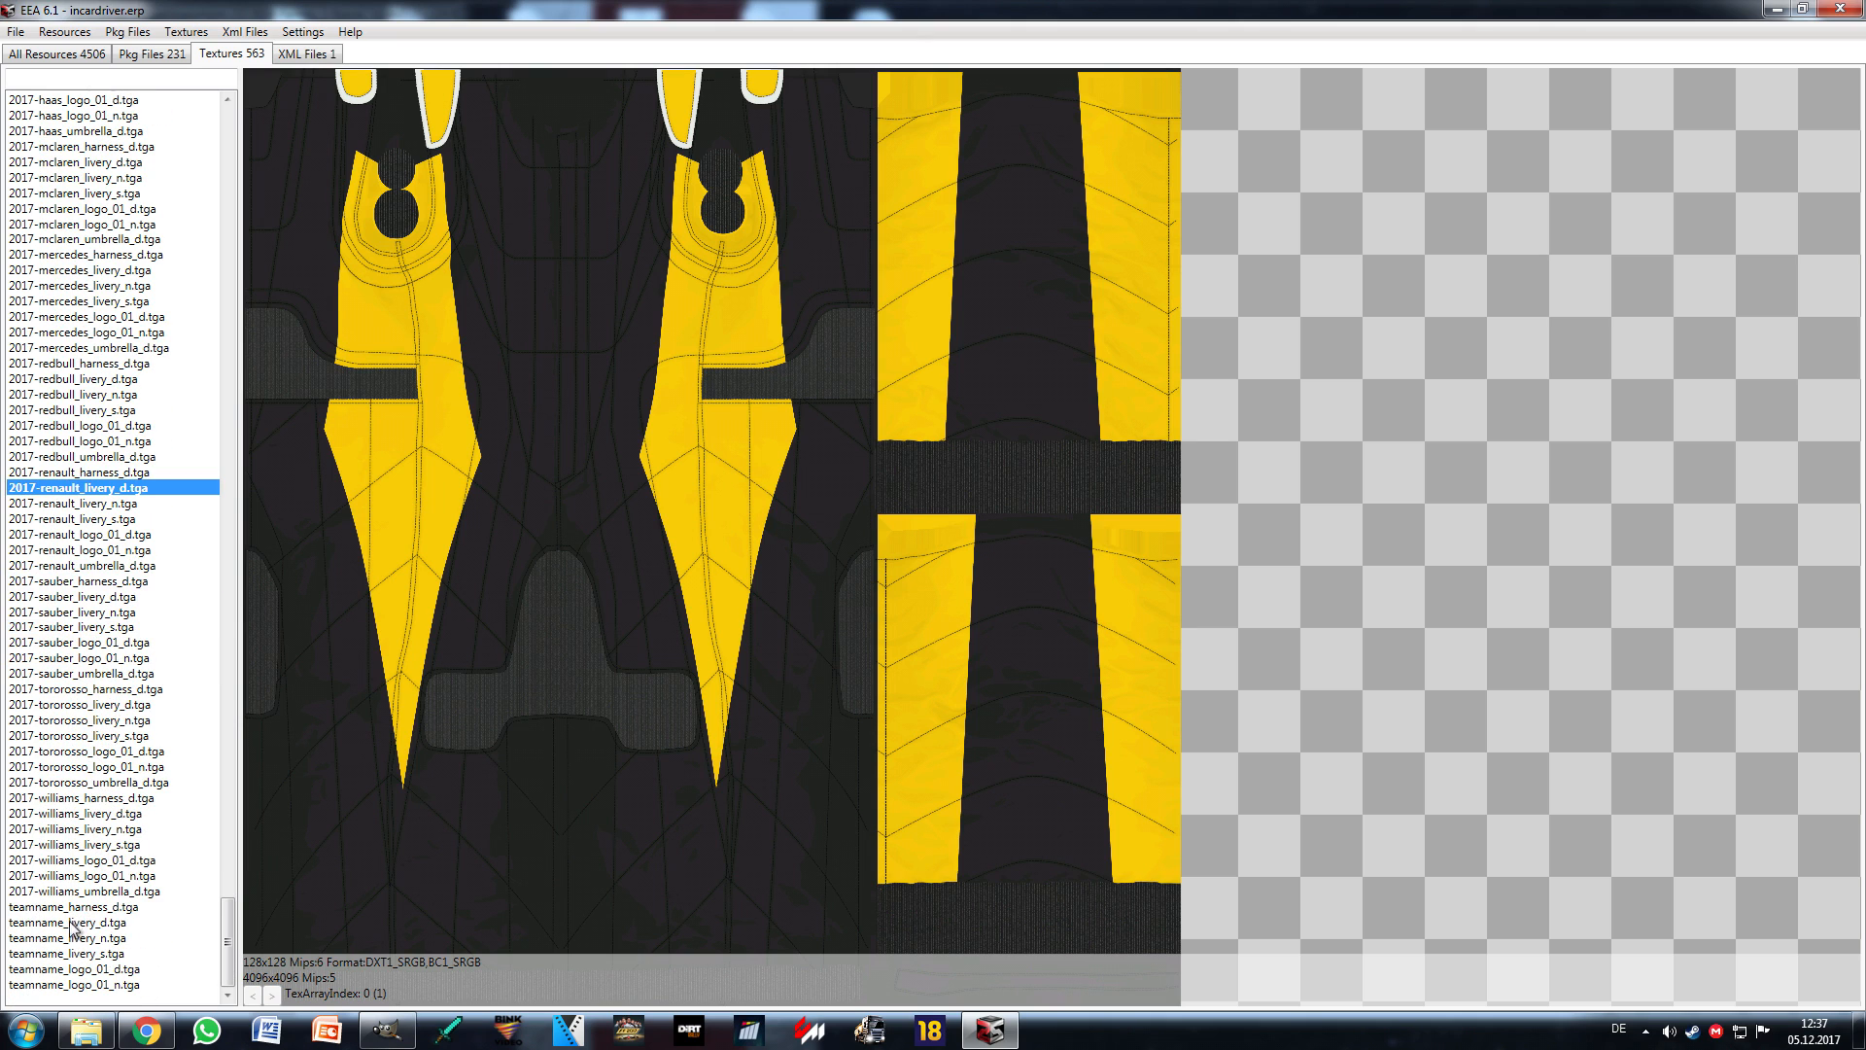
{"action": "scroll", "coordinate": [113, 925], "scroll_direction": "up", "scroll_amount": 13}
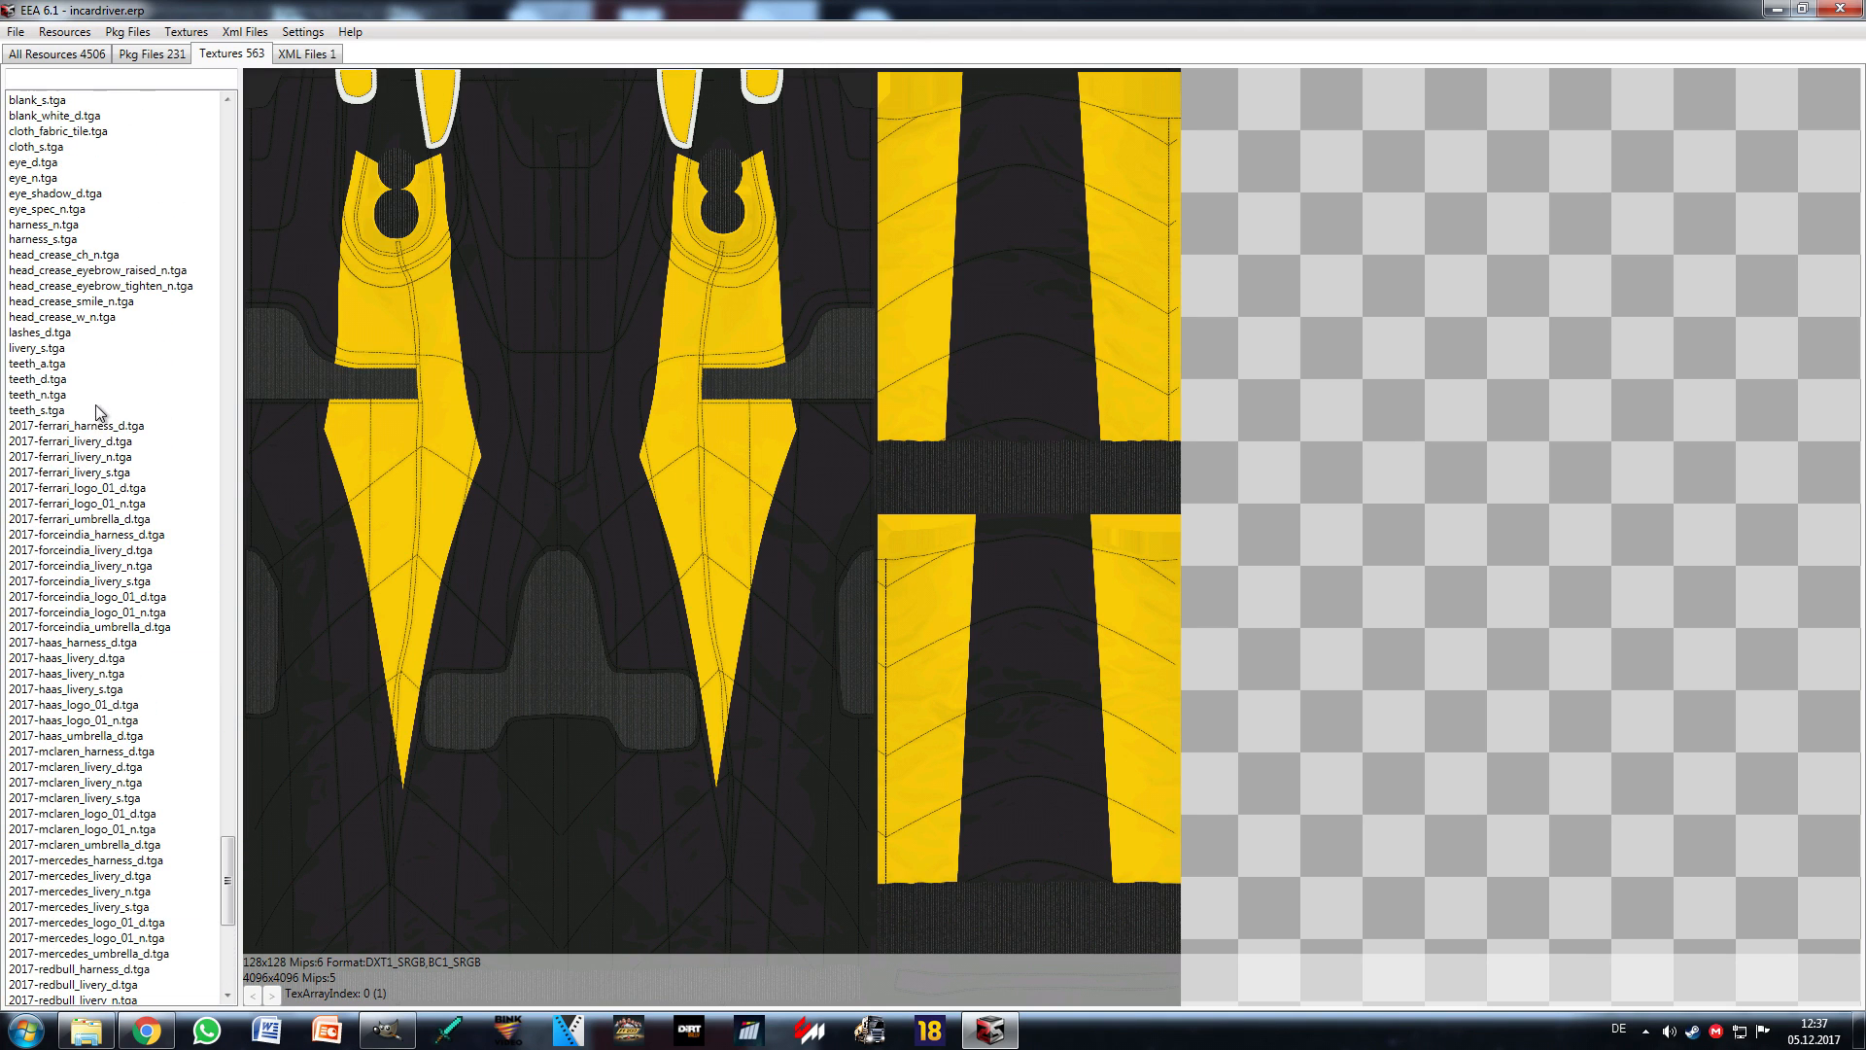
{"action": "scroll", "coordinate": [110, 793], "scroll_direction": "up", "scroll_amount": 11}
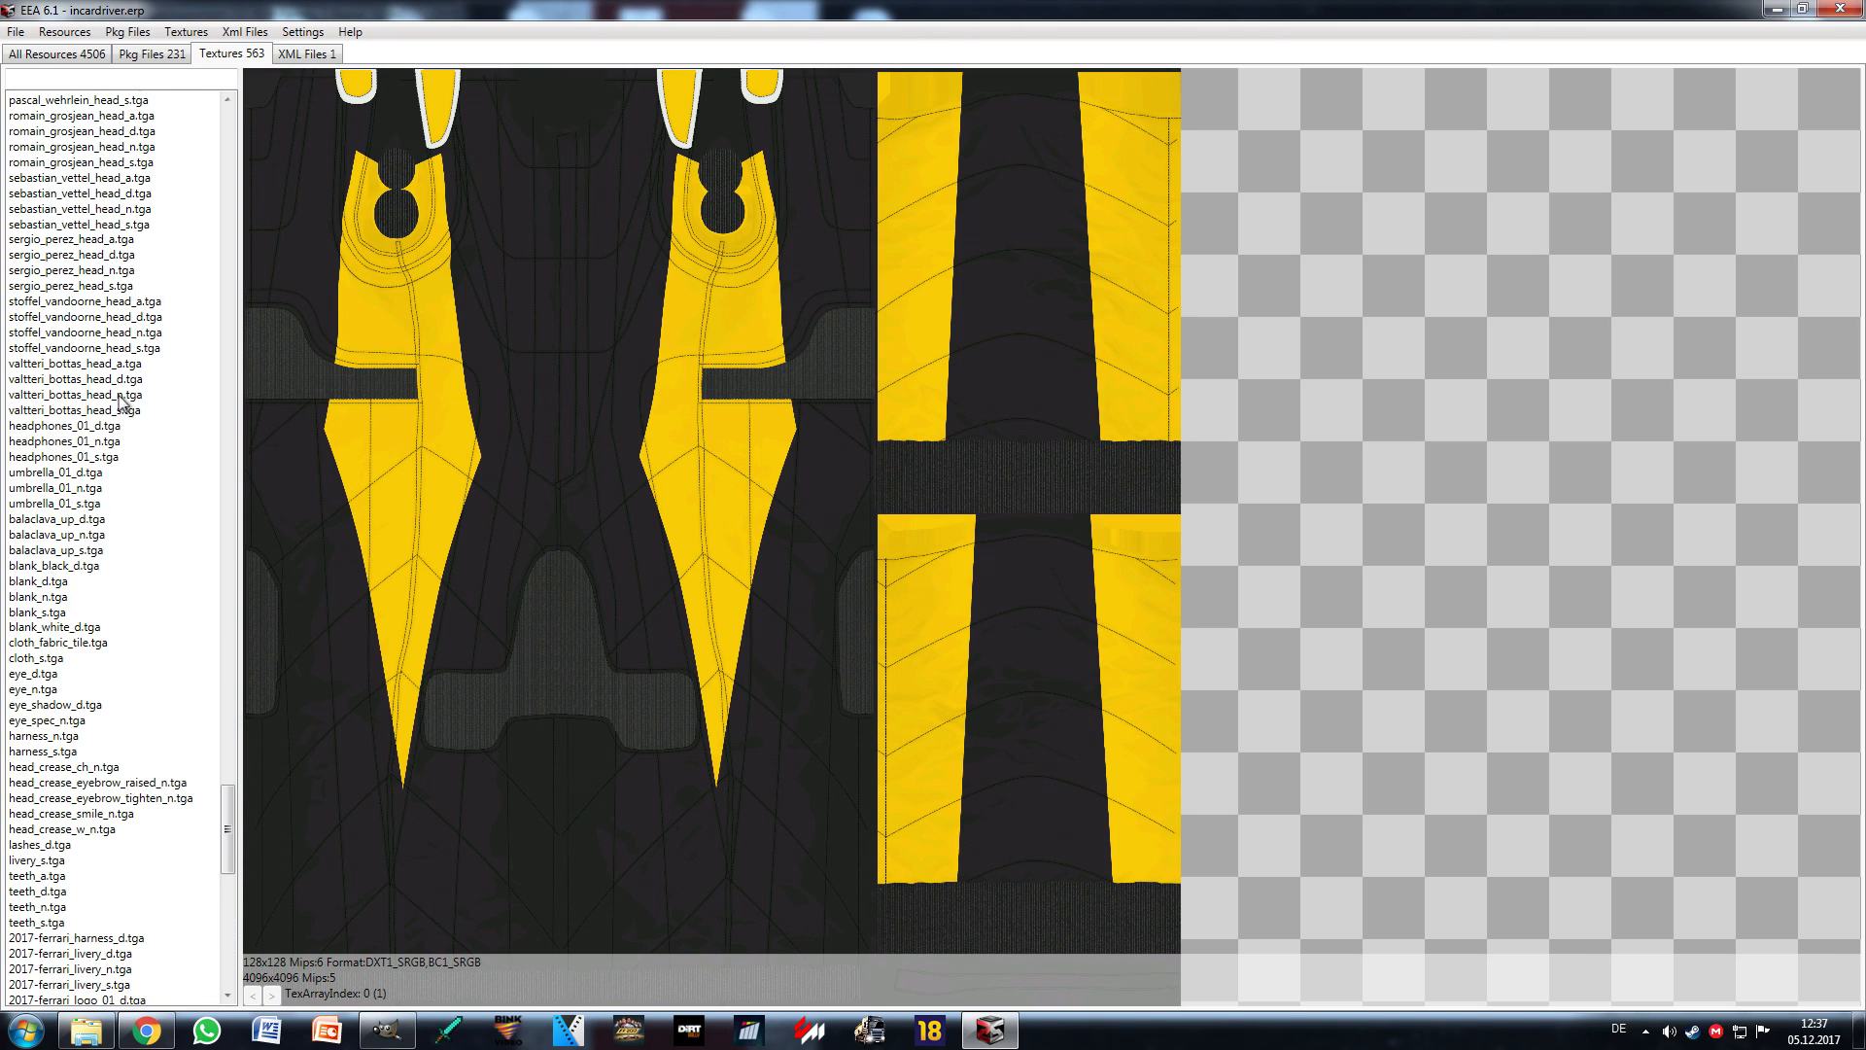
{"action": "left_click_drag", "start_coordinate": [230, 816], "coordinate": [201, 134]}
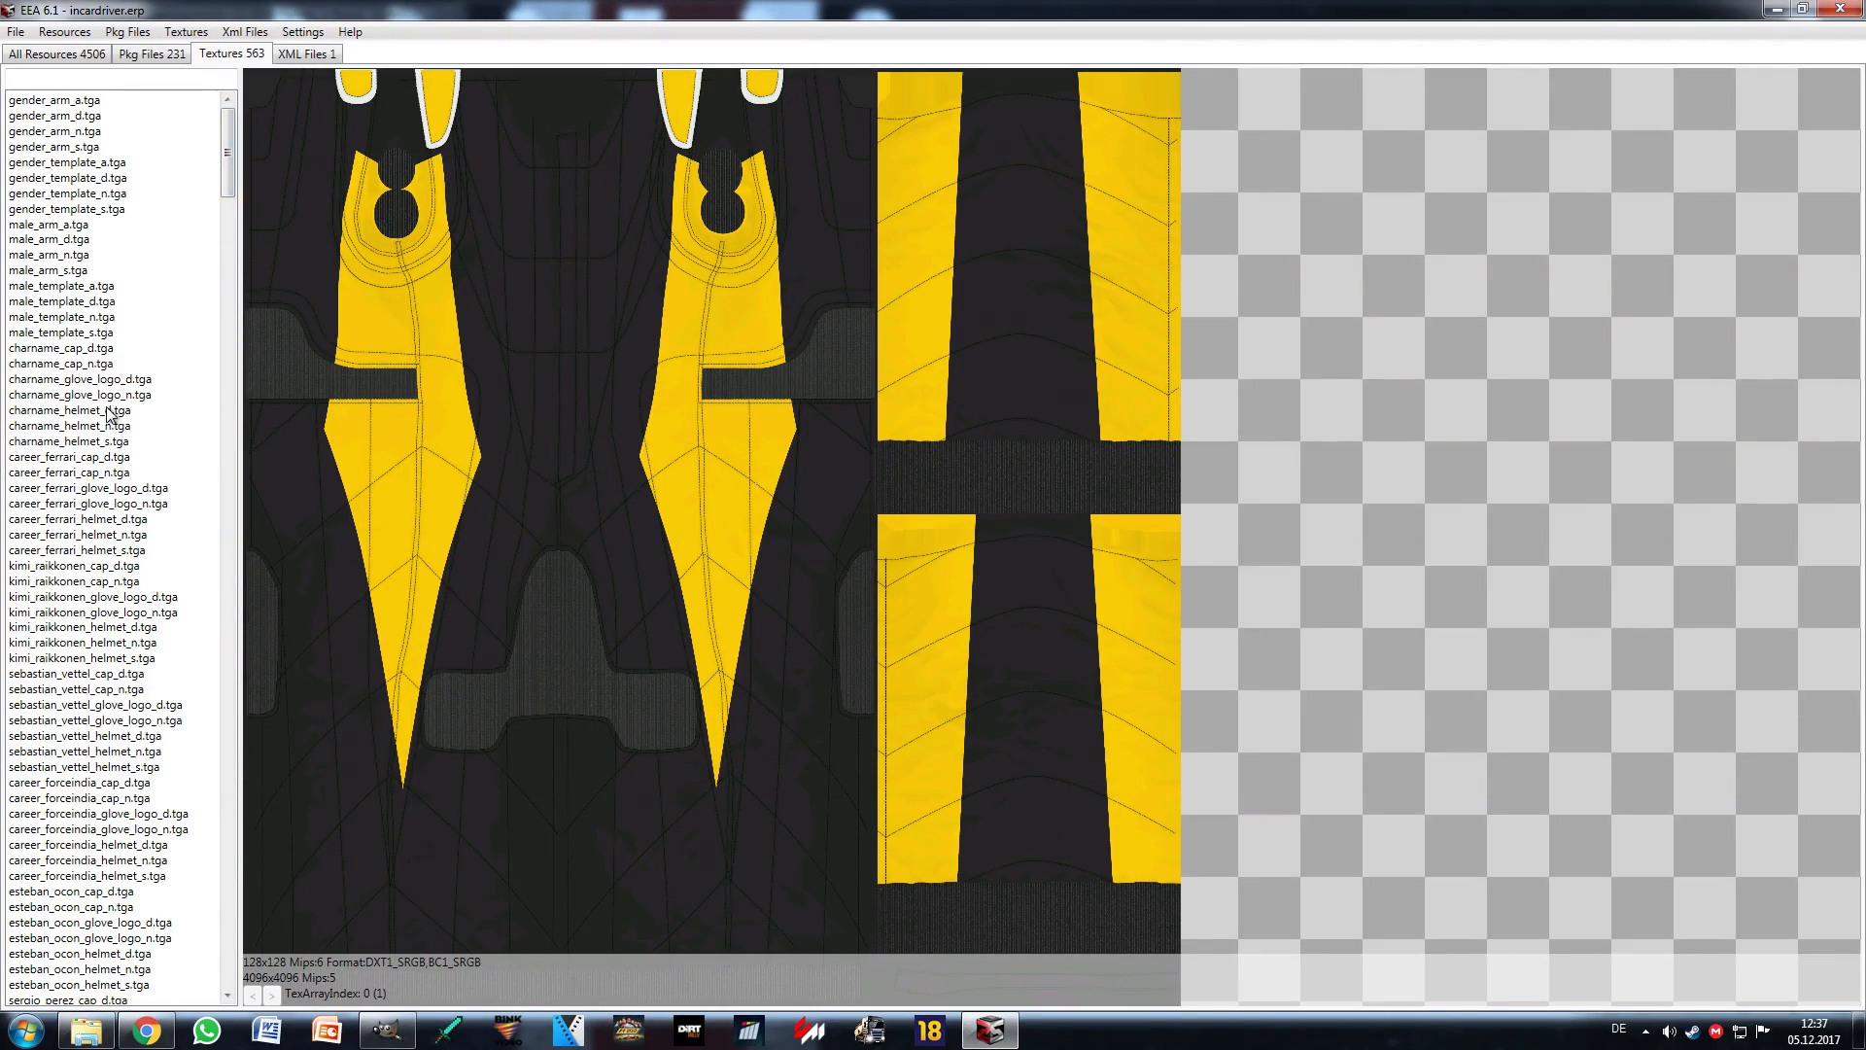
Step: Open garagecrew.erp from the animation_package folder scenes/garagecrew/2017
{"action": "left_click", "coordinate": [16, 31]}
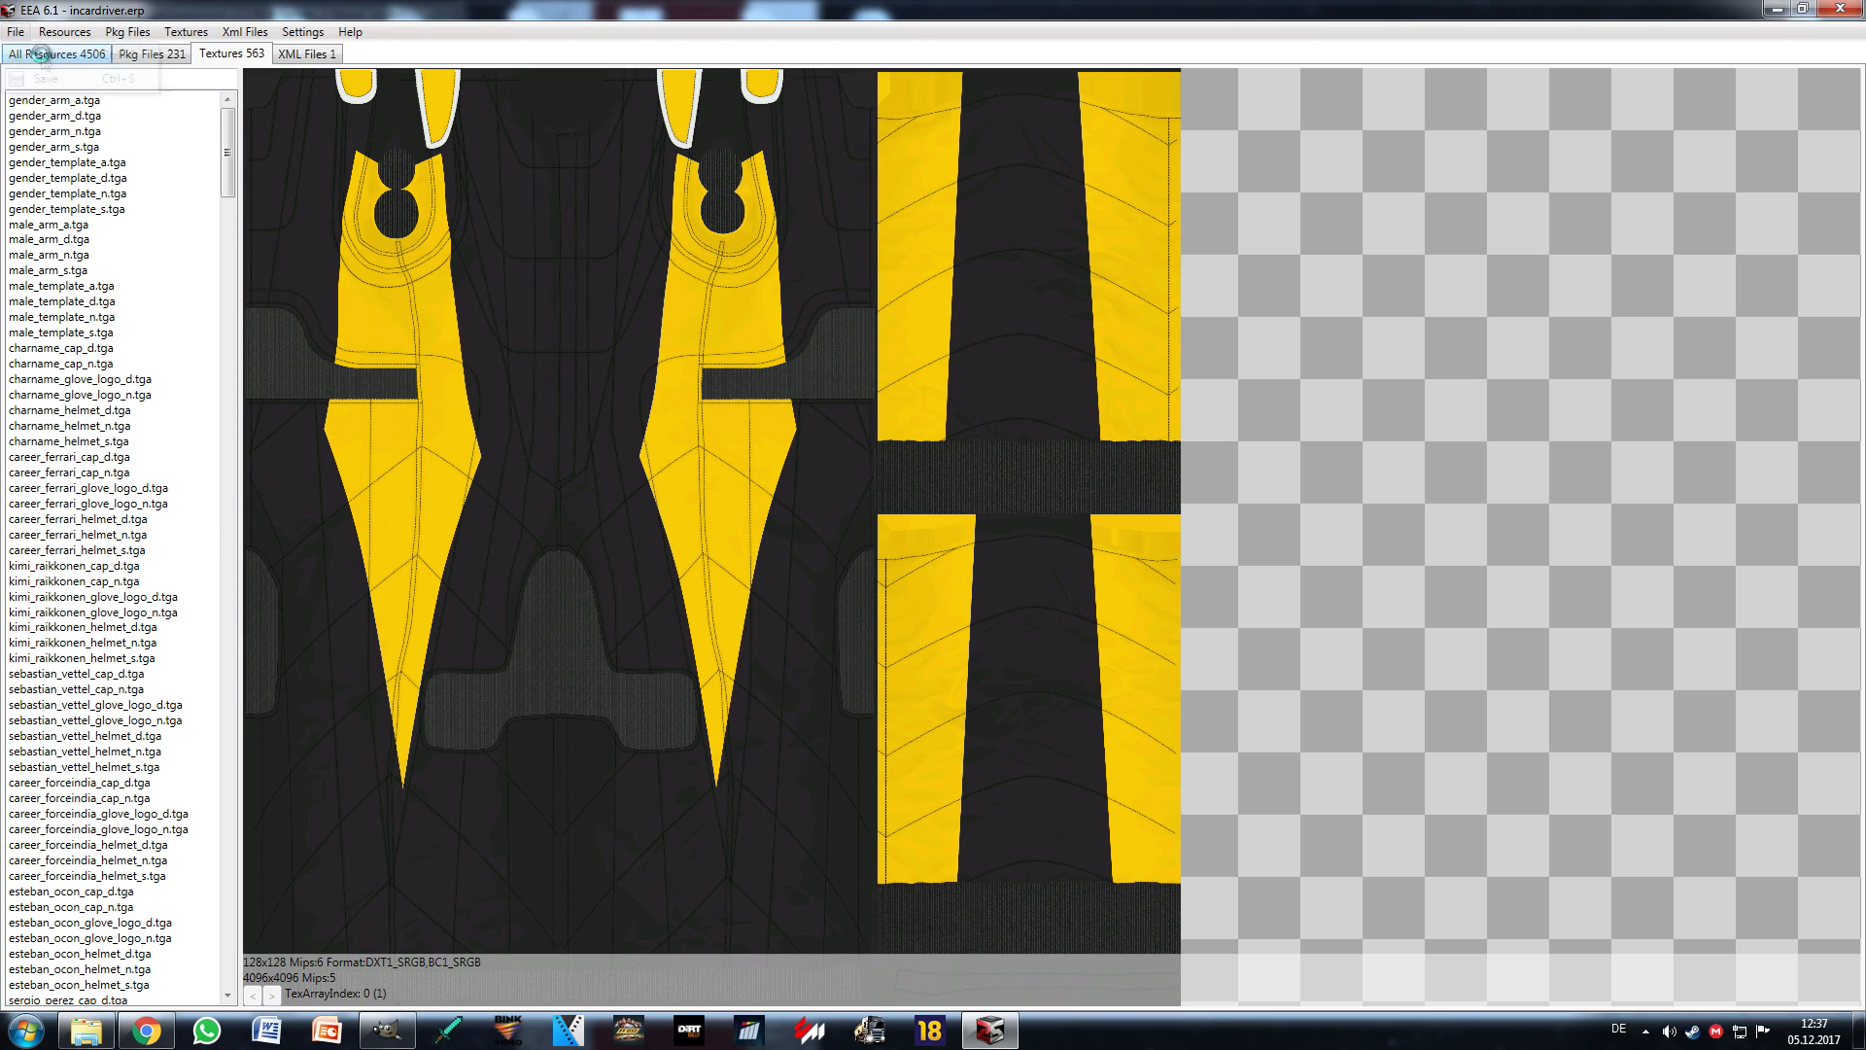
{"action": "left_click", "coordinate": [43, 51]}
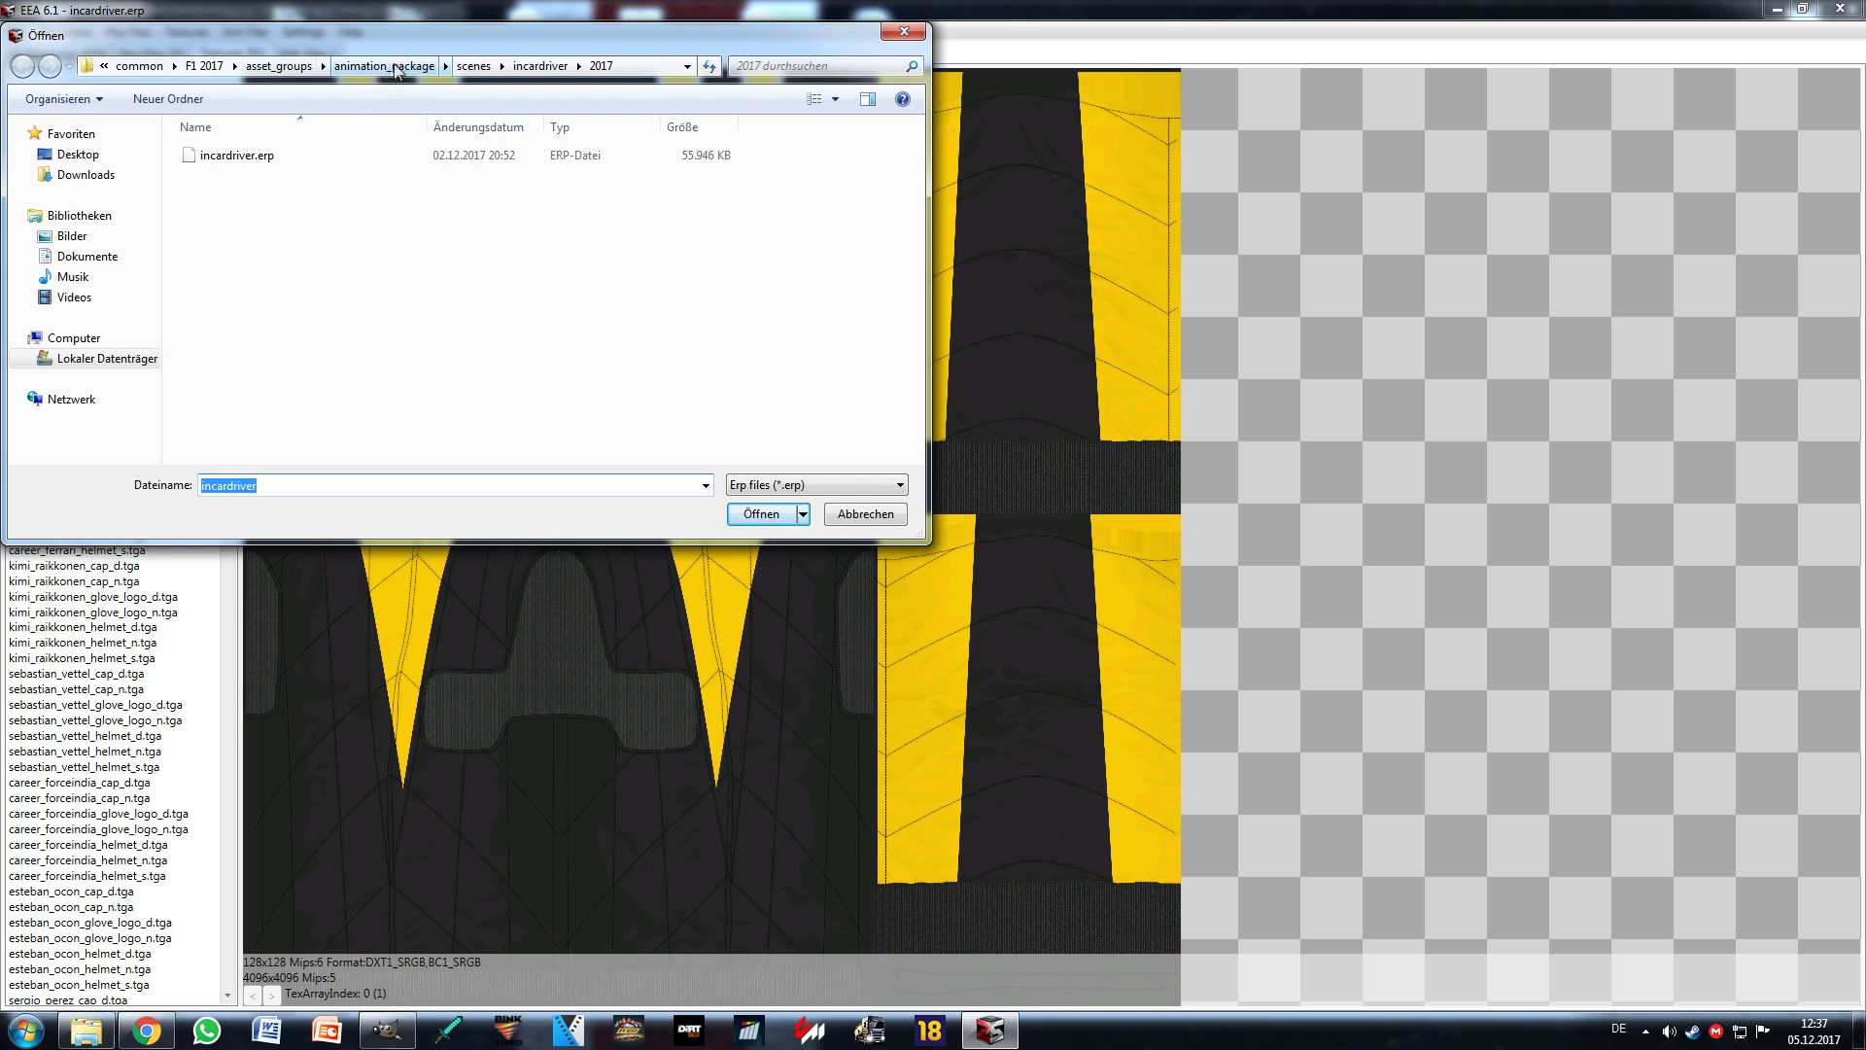
{"action": "left_click", "coordinate": [357, 66]}
{"action": "double_click", "coordinate": [224, 156]}
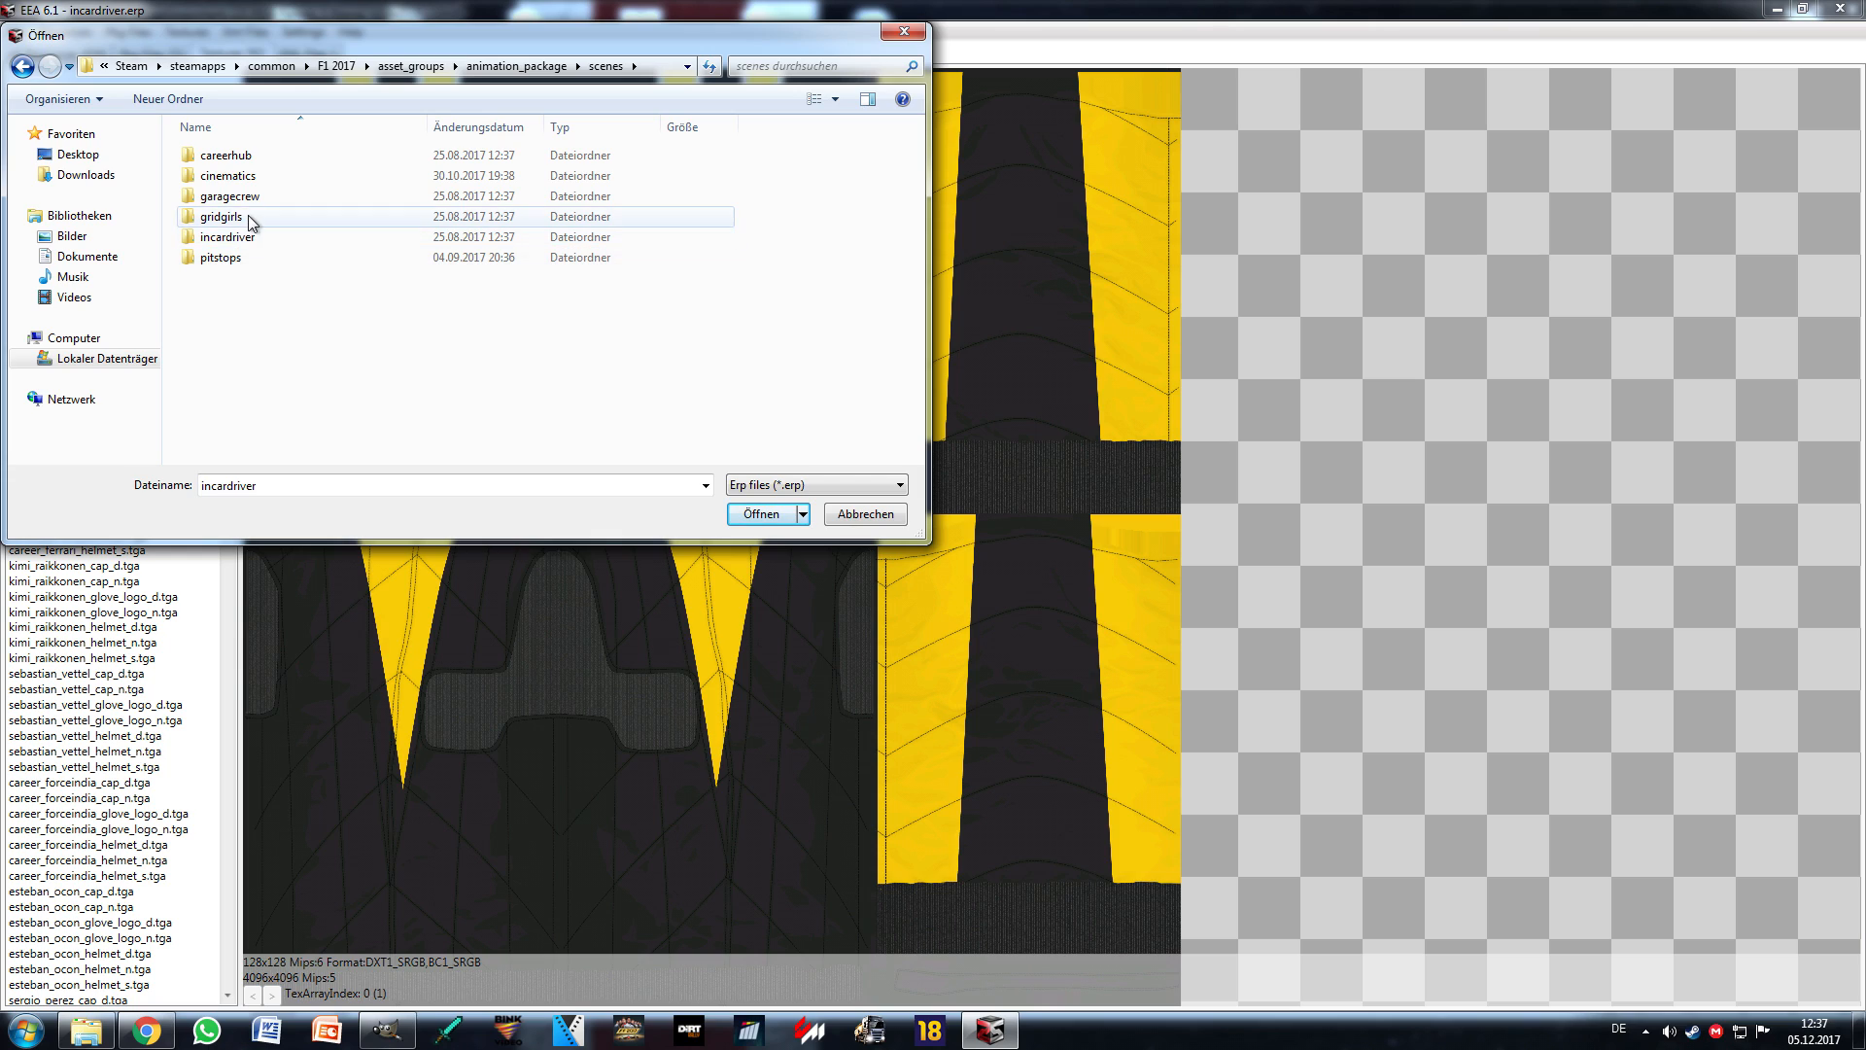
{"action": "double_click", "coordinate": [238, 196]}
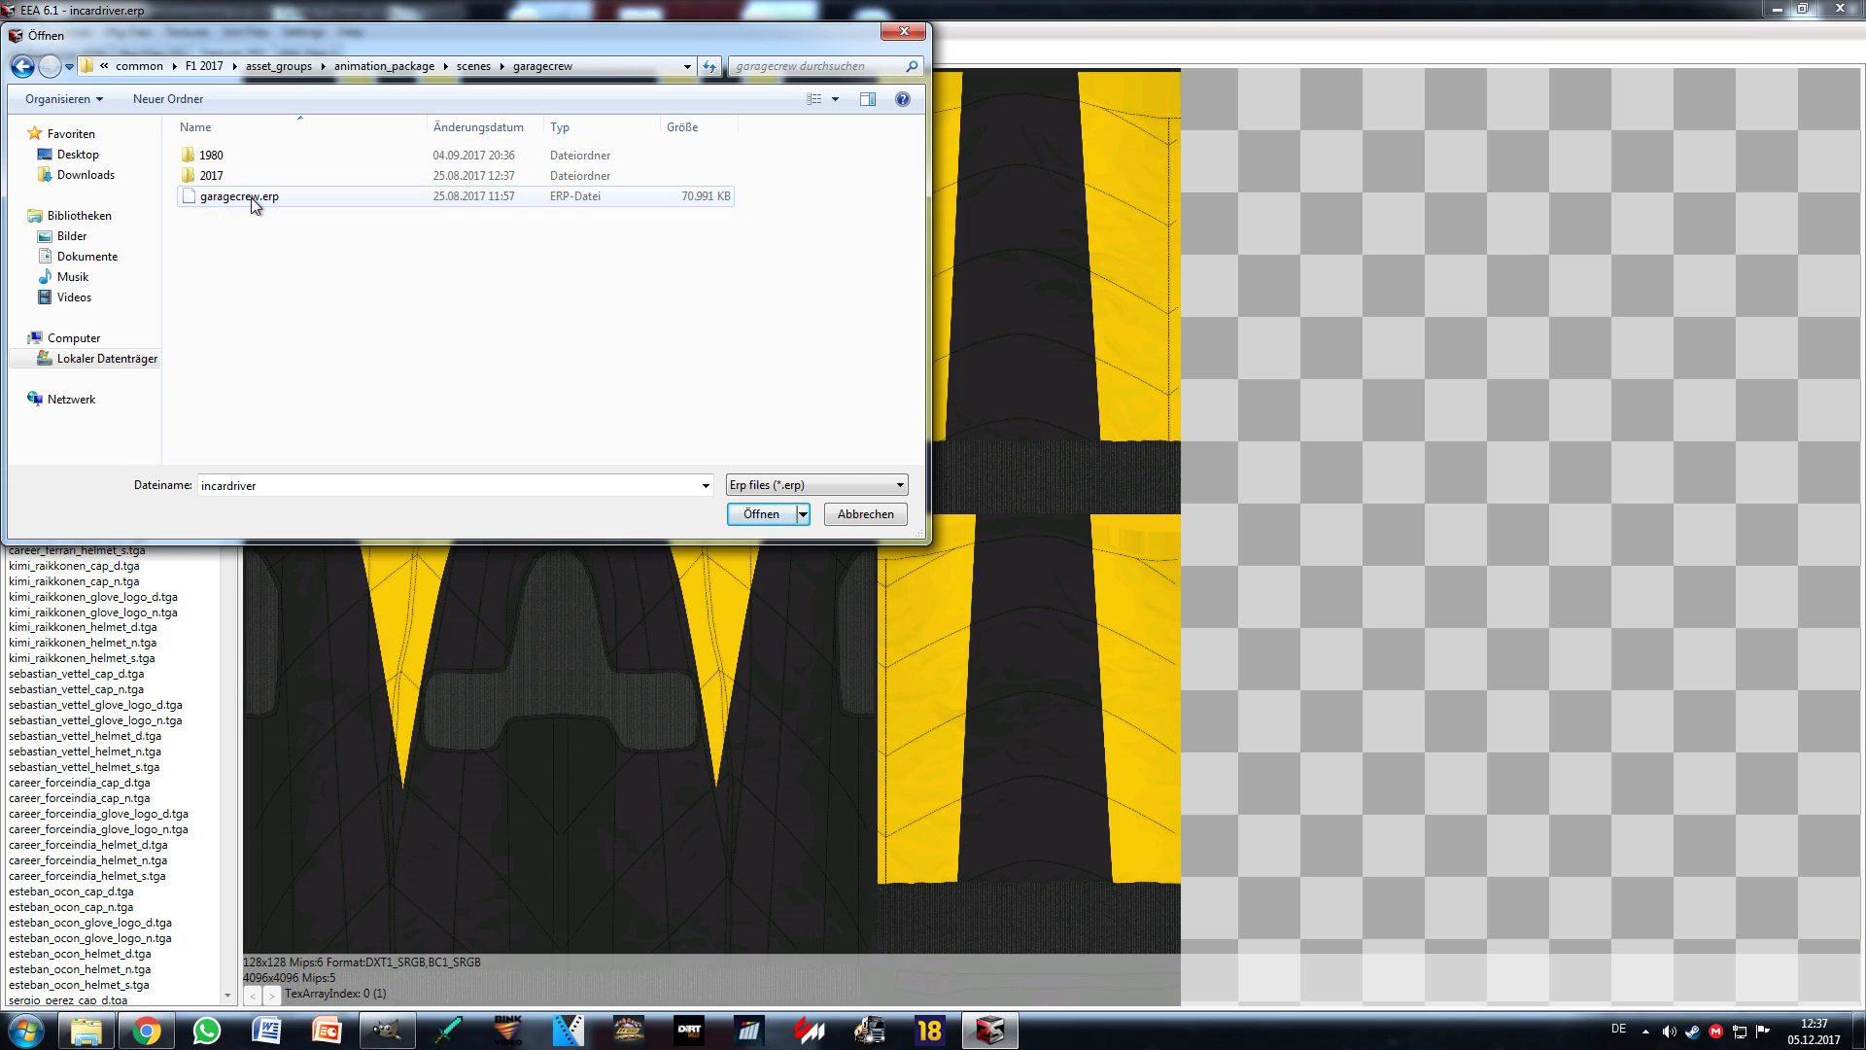
{"action": "left_click", "coordinate": [253, 181]}
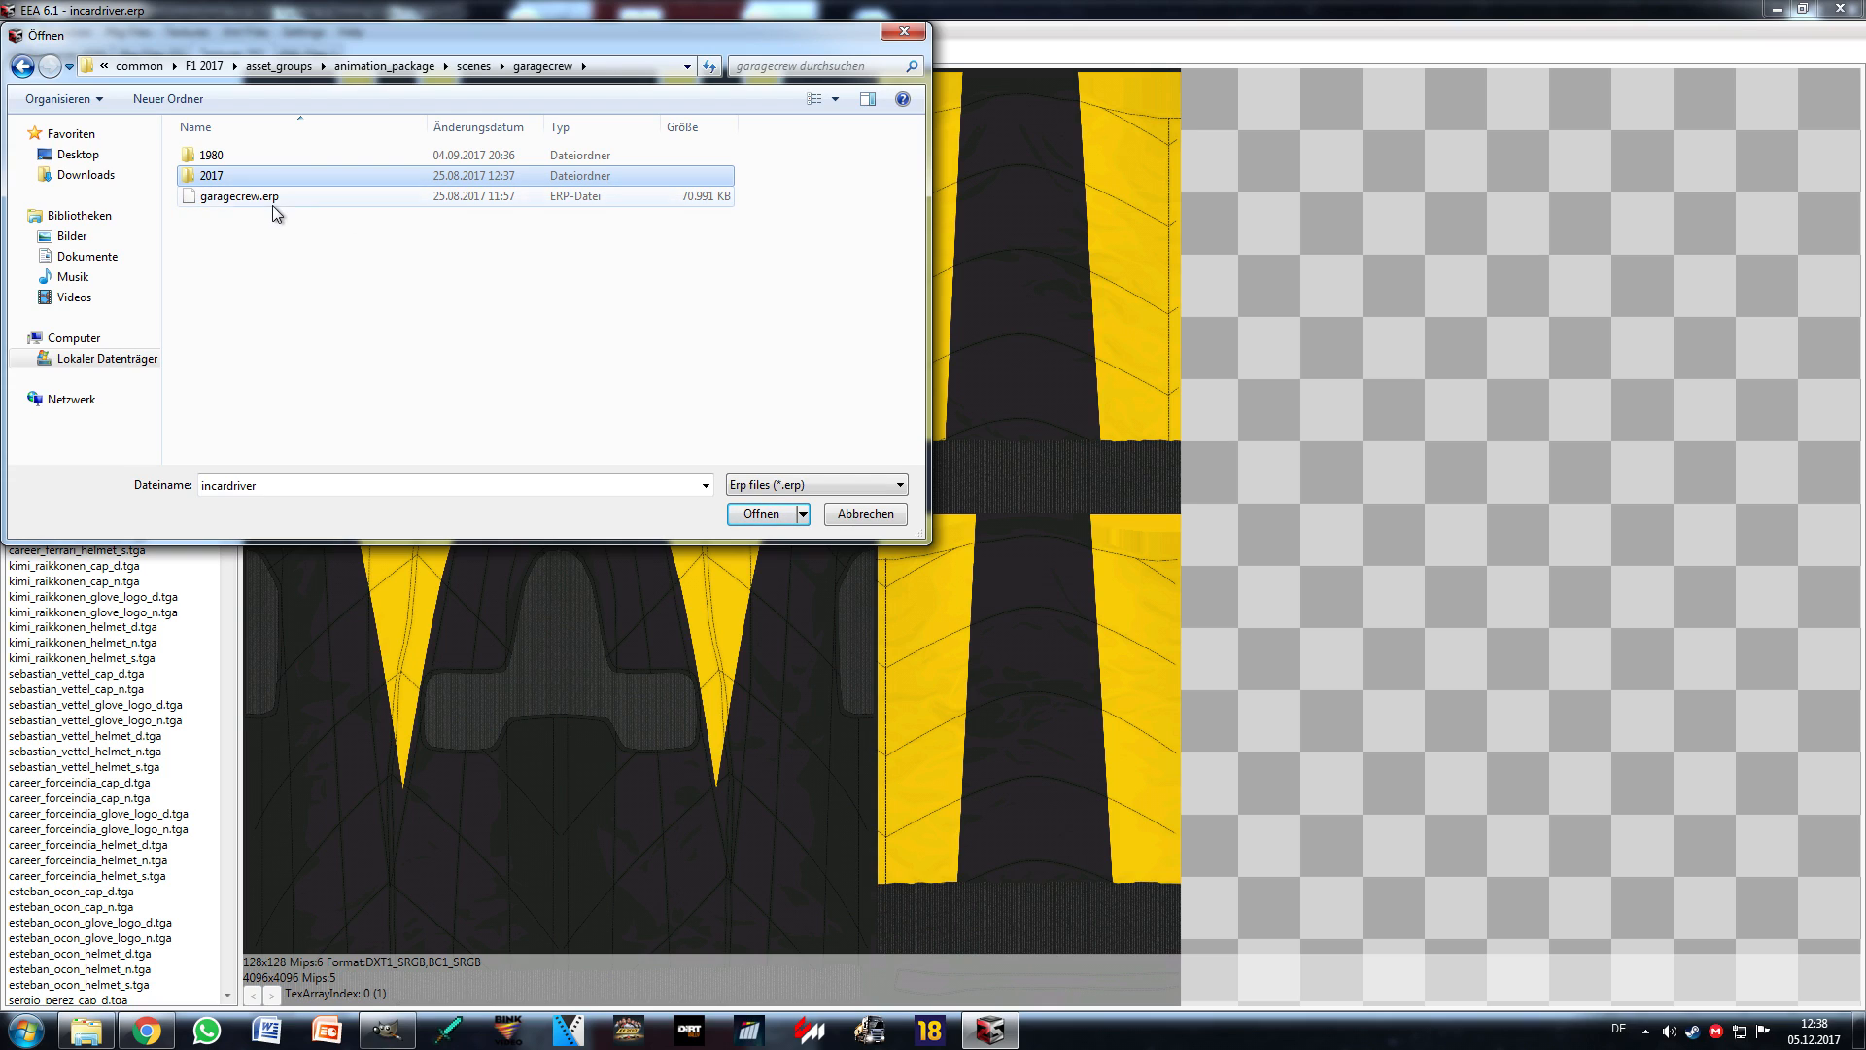
{"action": "double_click", "coordinate": [277, 177]}
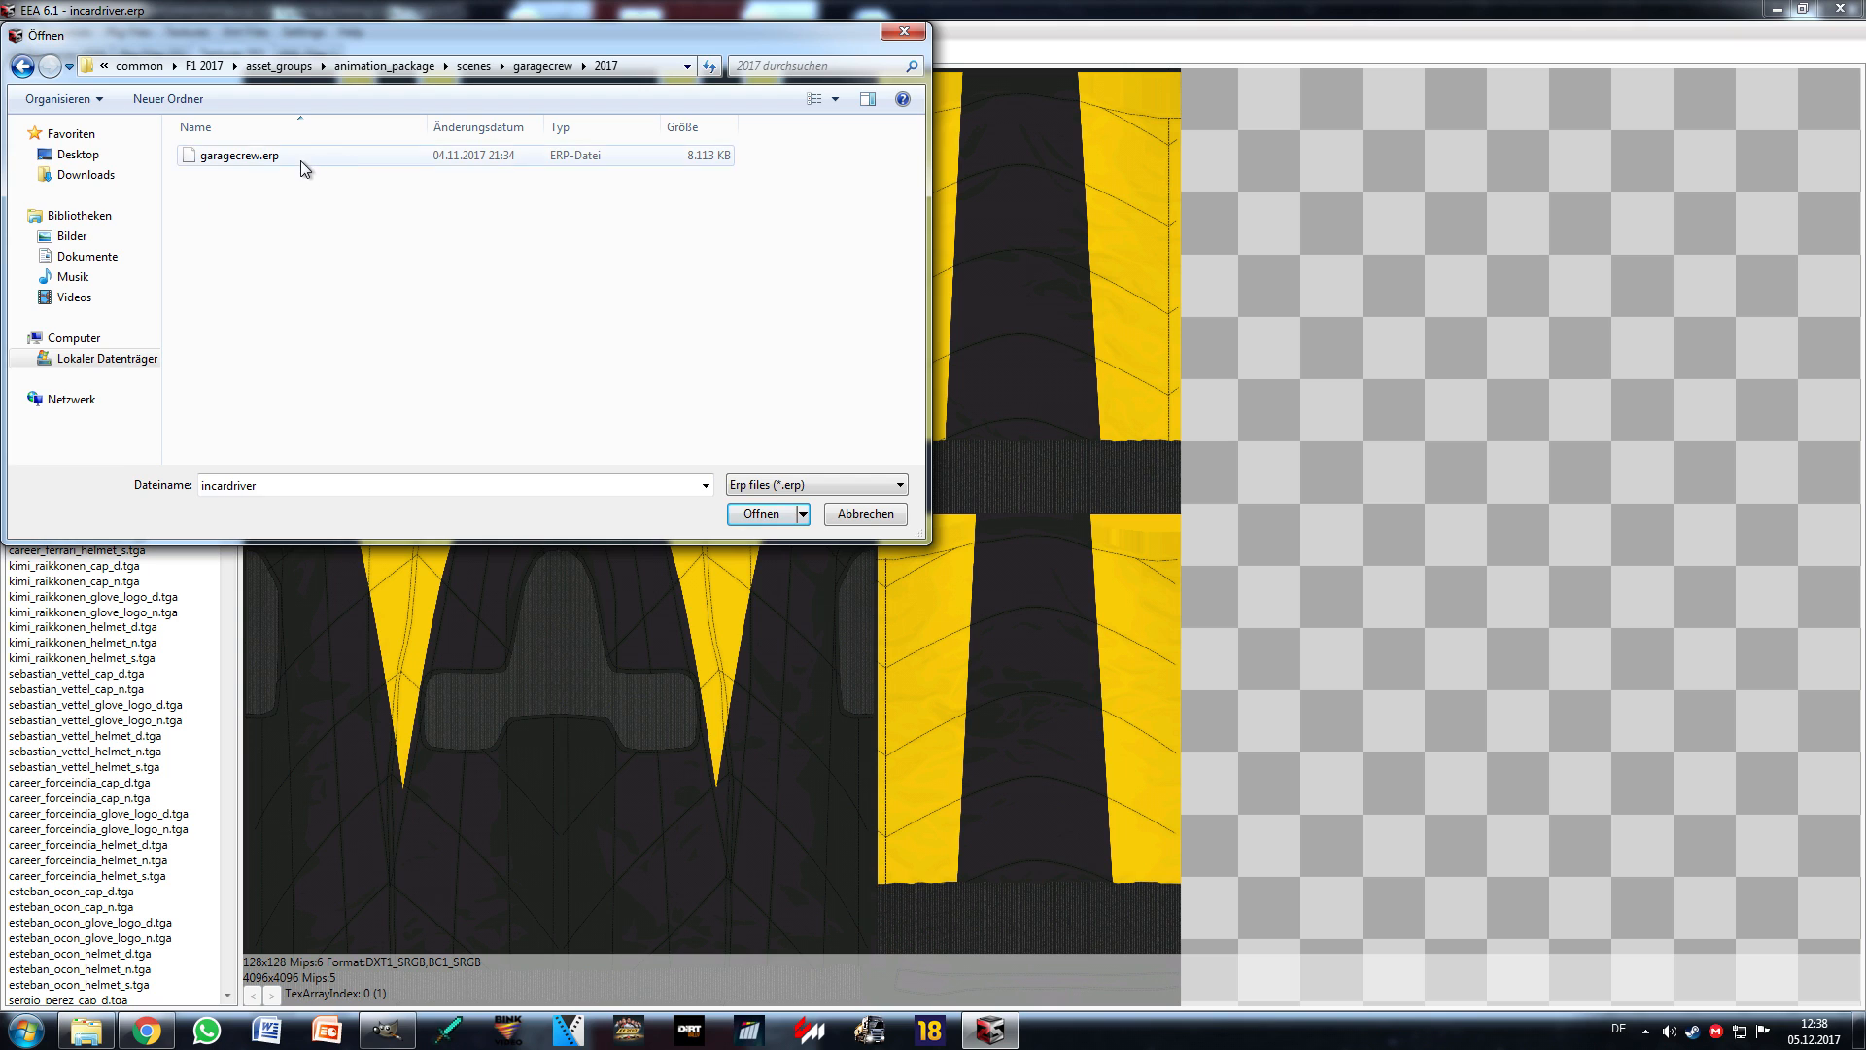
{"action": "double_click", "coordinate": [300, 159]}
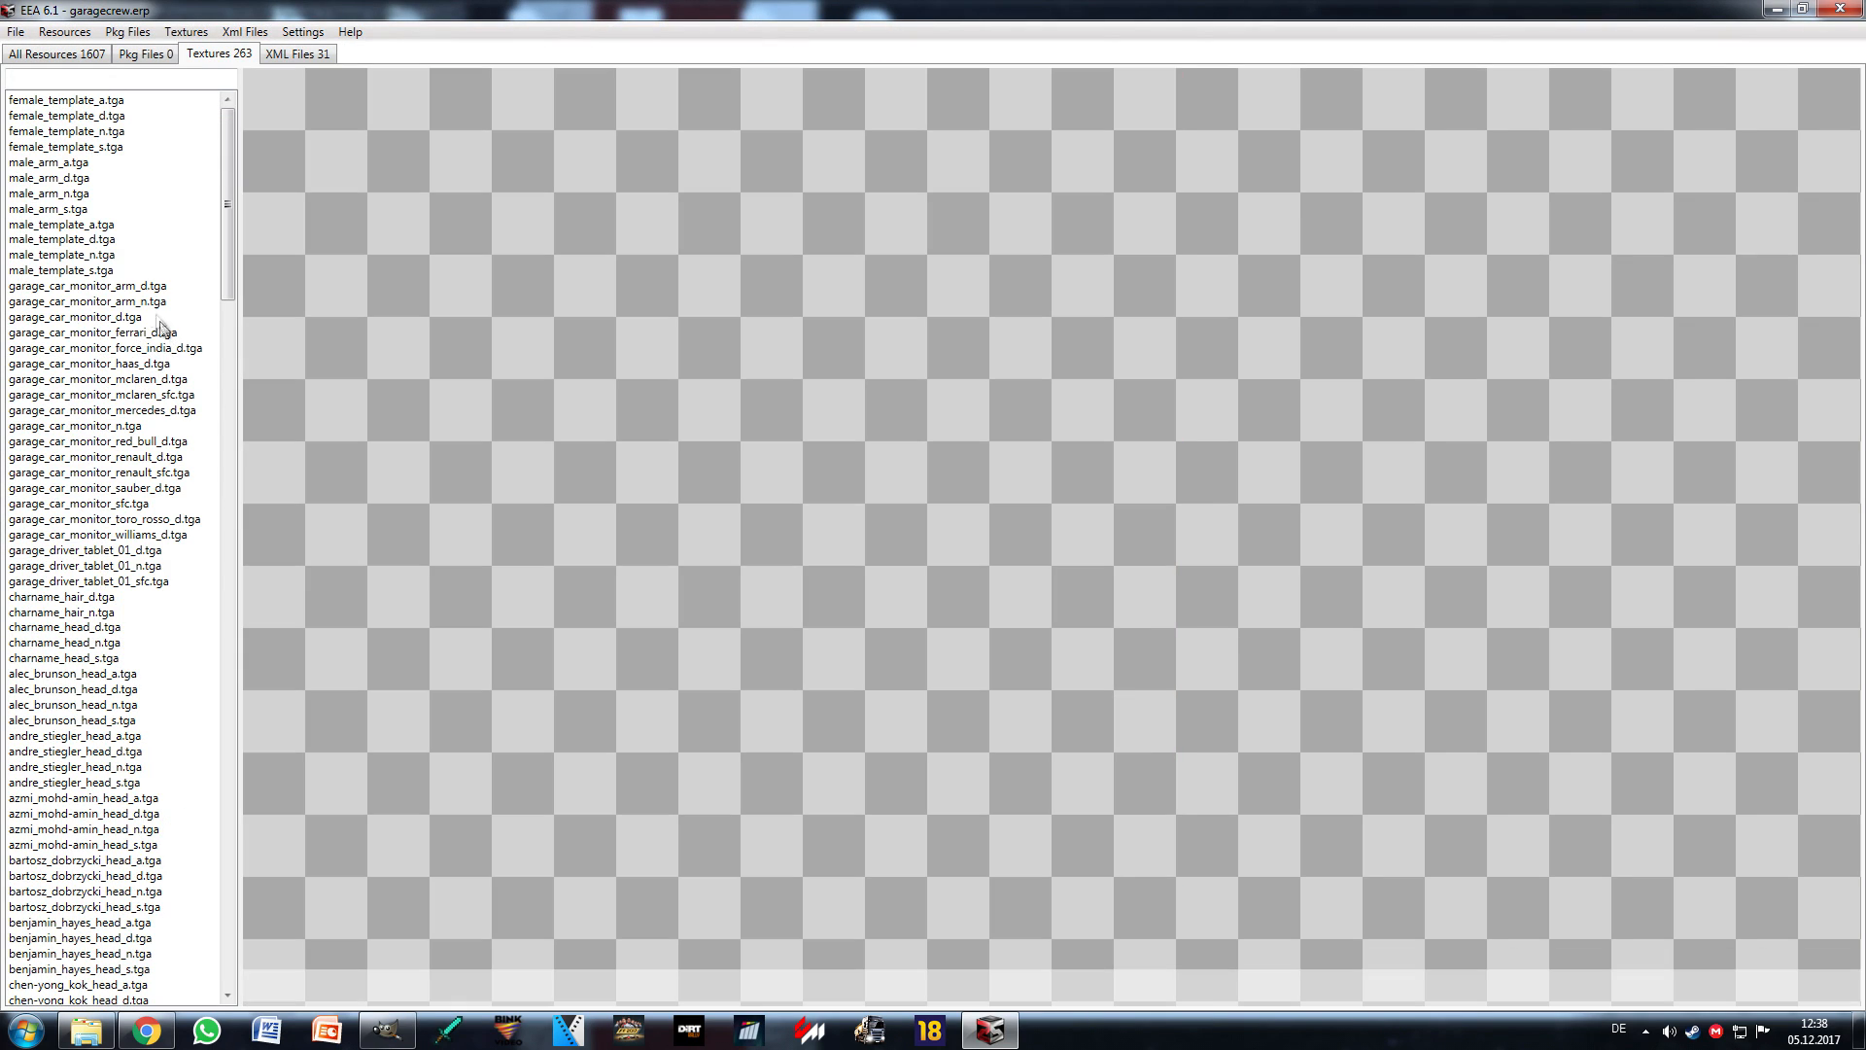
Step: View the garage car monitor _d textures for Ferrari, McLaren, Mercedes, Renault and Red Bull, plus garage_driver_tablet_01_d.tga
{"action": "left_click", "coordinate": [151, 333]}
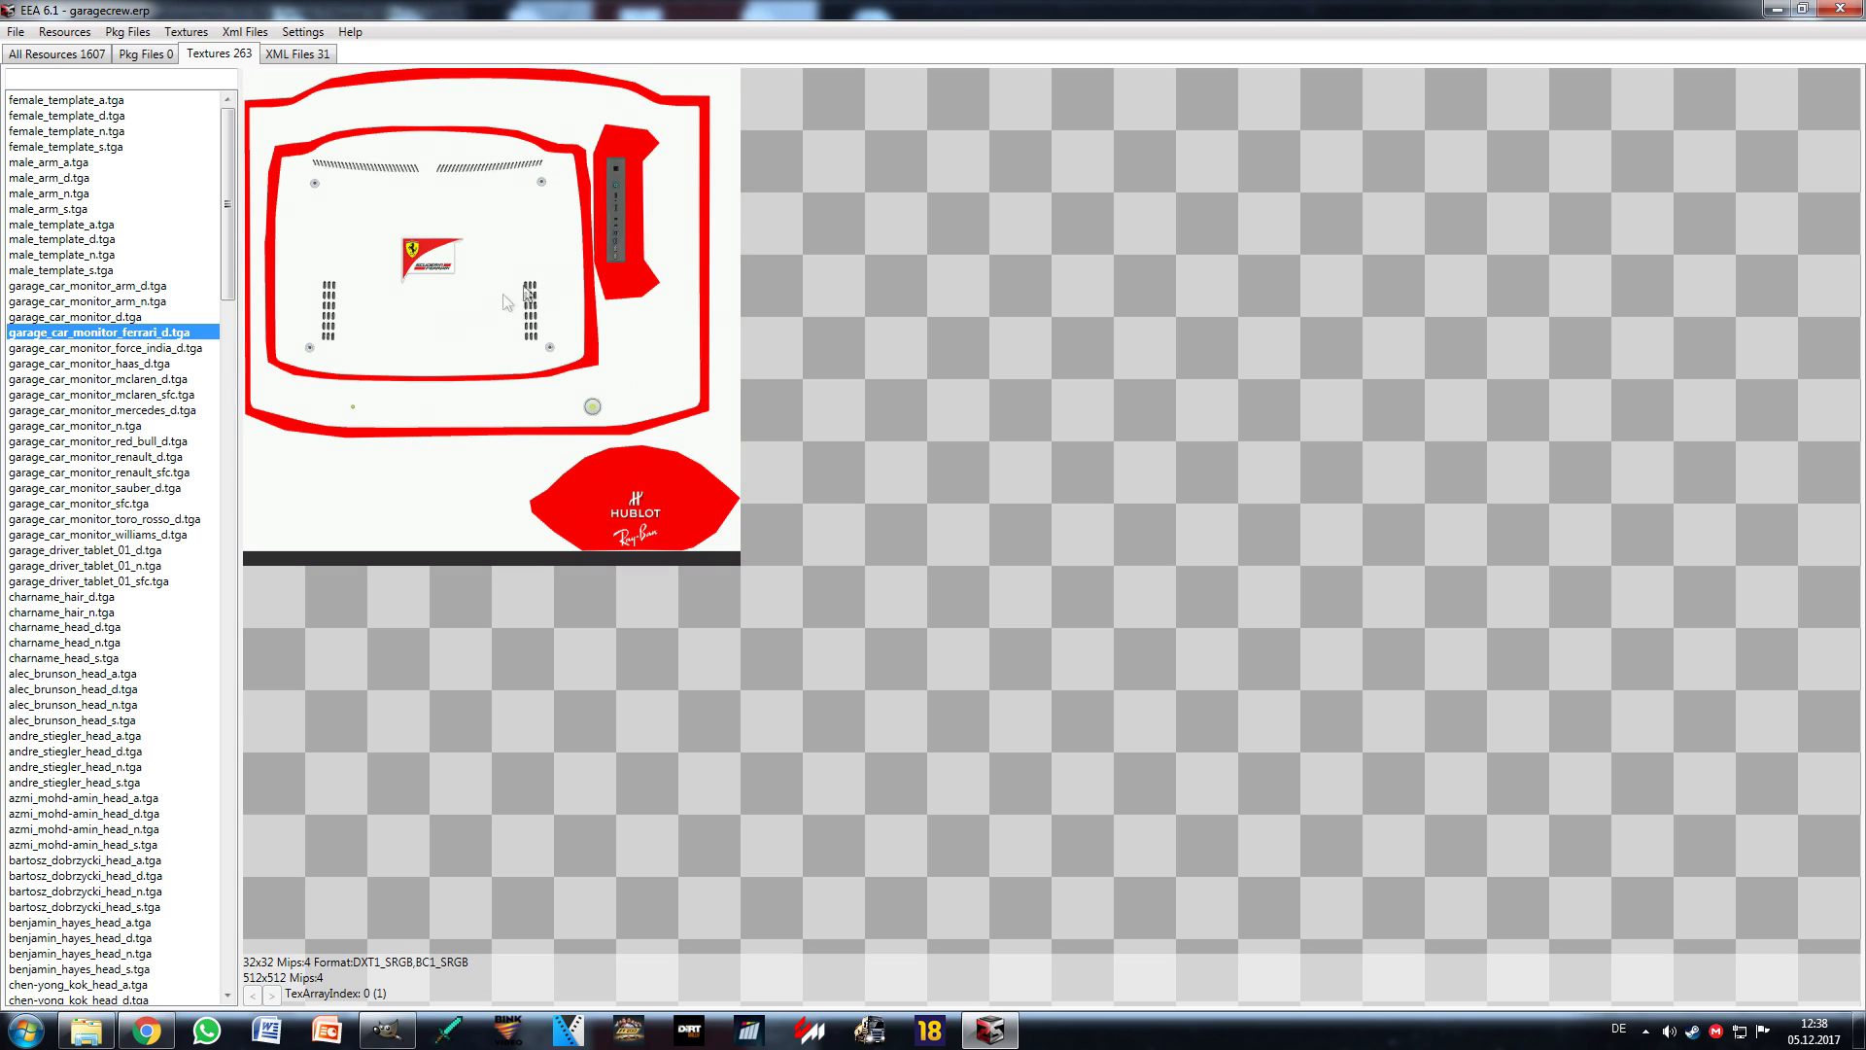
{"action": "left_click", "coordinate": [166, 380]}
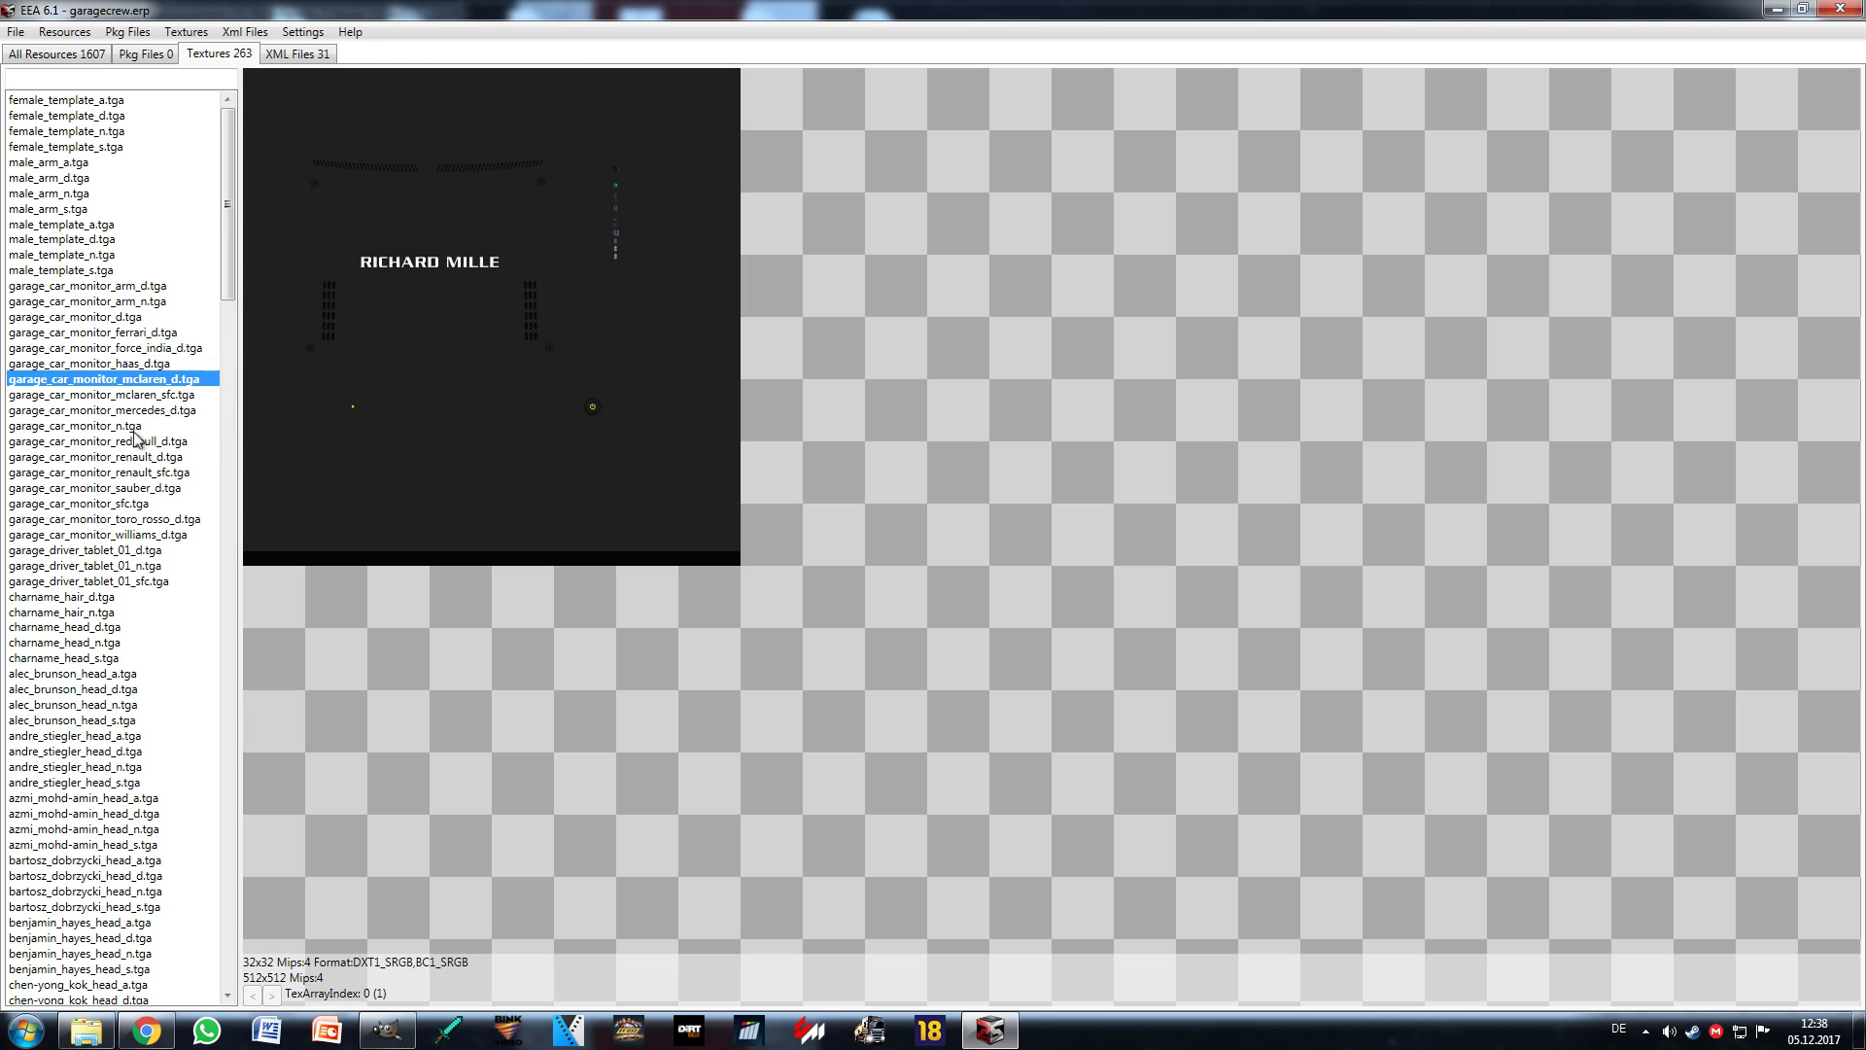
{"action": "left_click", "coordinate": [171, 412]}
{"action": "left_click", "coordinate": [178, 457]}
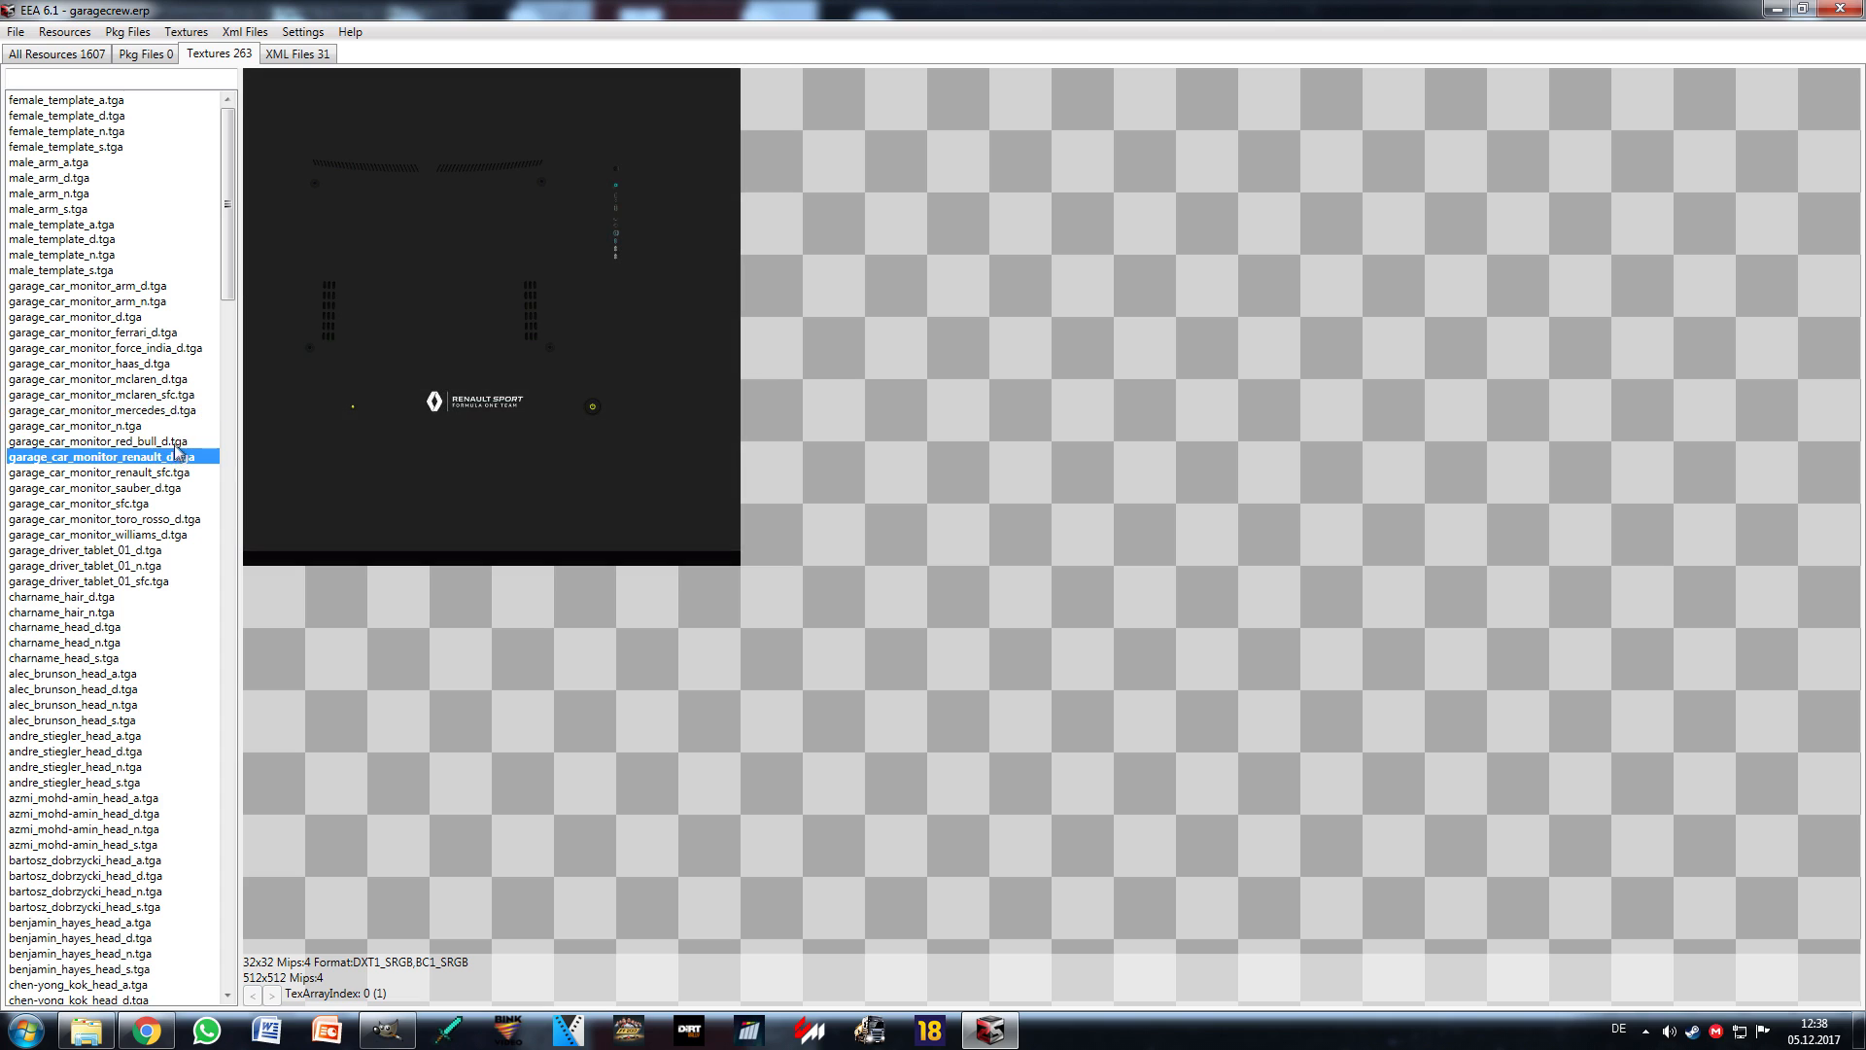
{"action": "left_click", "coordinate": [180, 442]}
{"action": "left_click", "coordinate": [113, 551]}
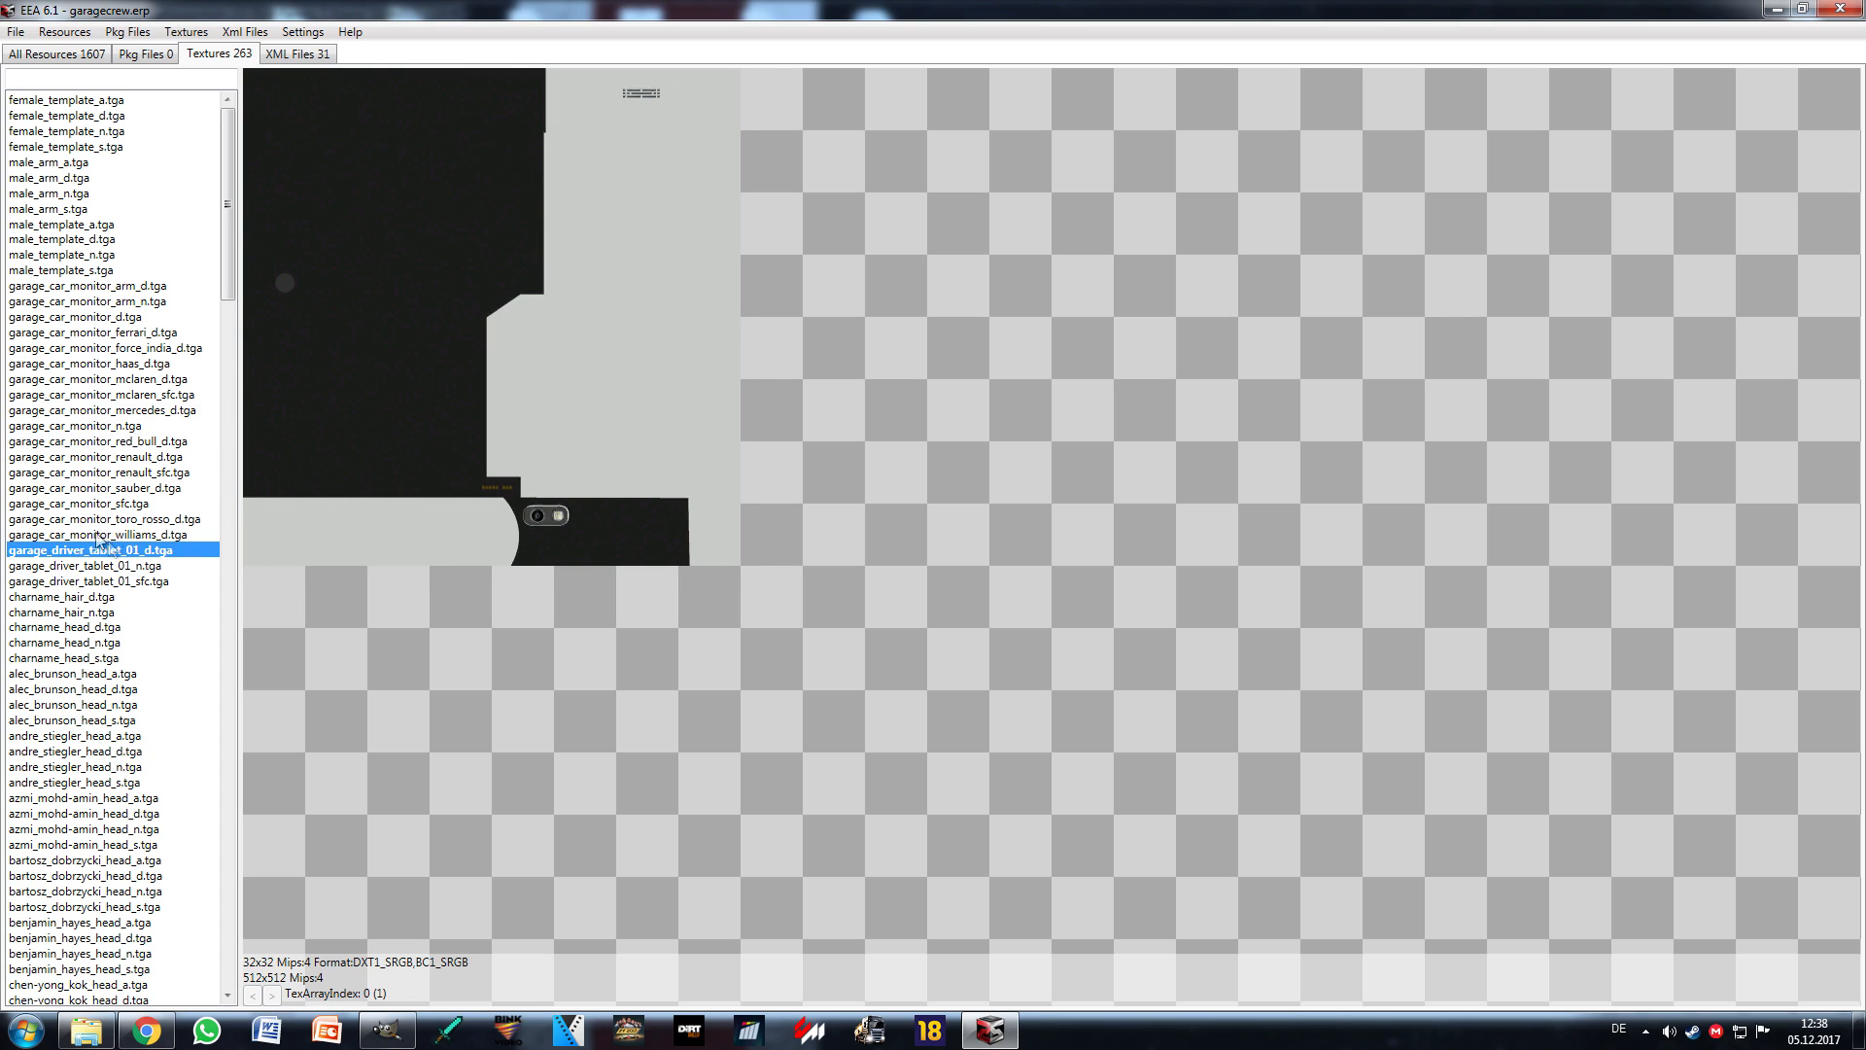
Step: View the head _d textures of the first two named garage crew members
{"action": "scroll", "coordinate": [112, 554], "scroll_direction": "down", "scroll_amount": 4}
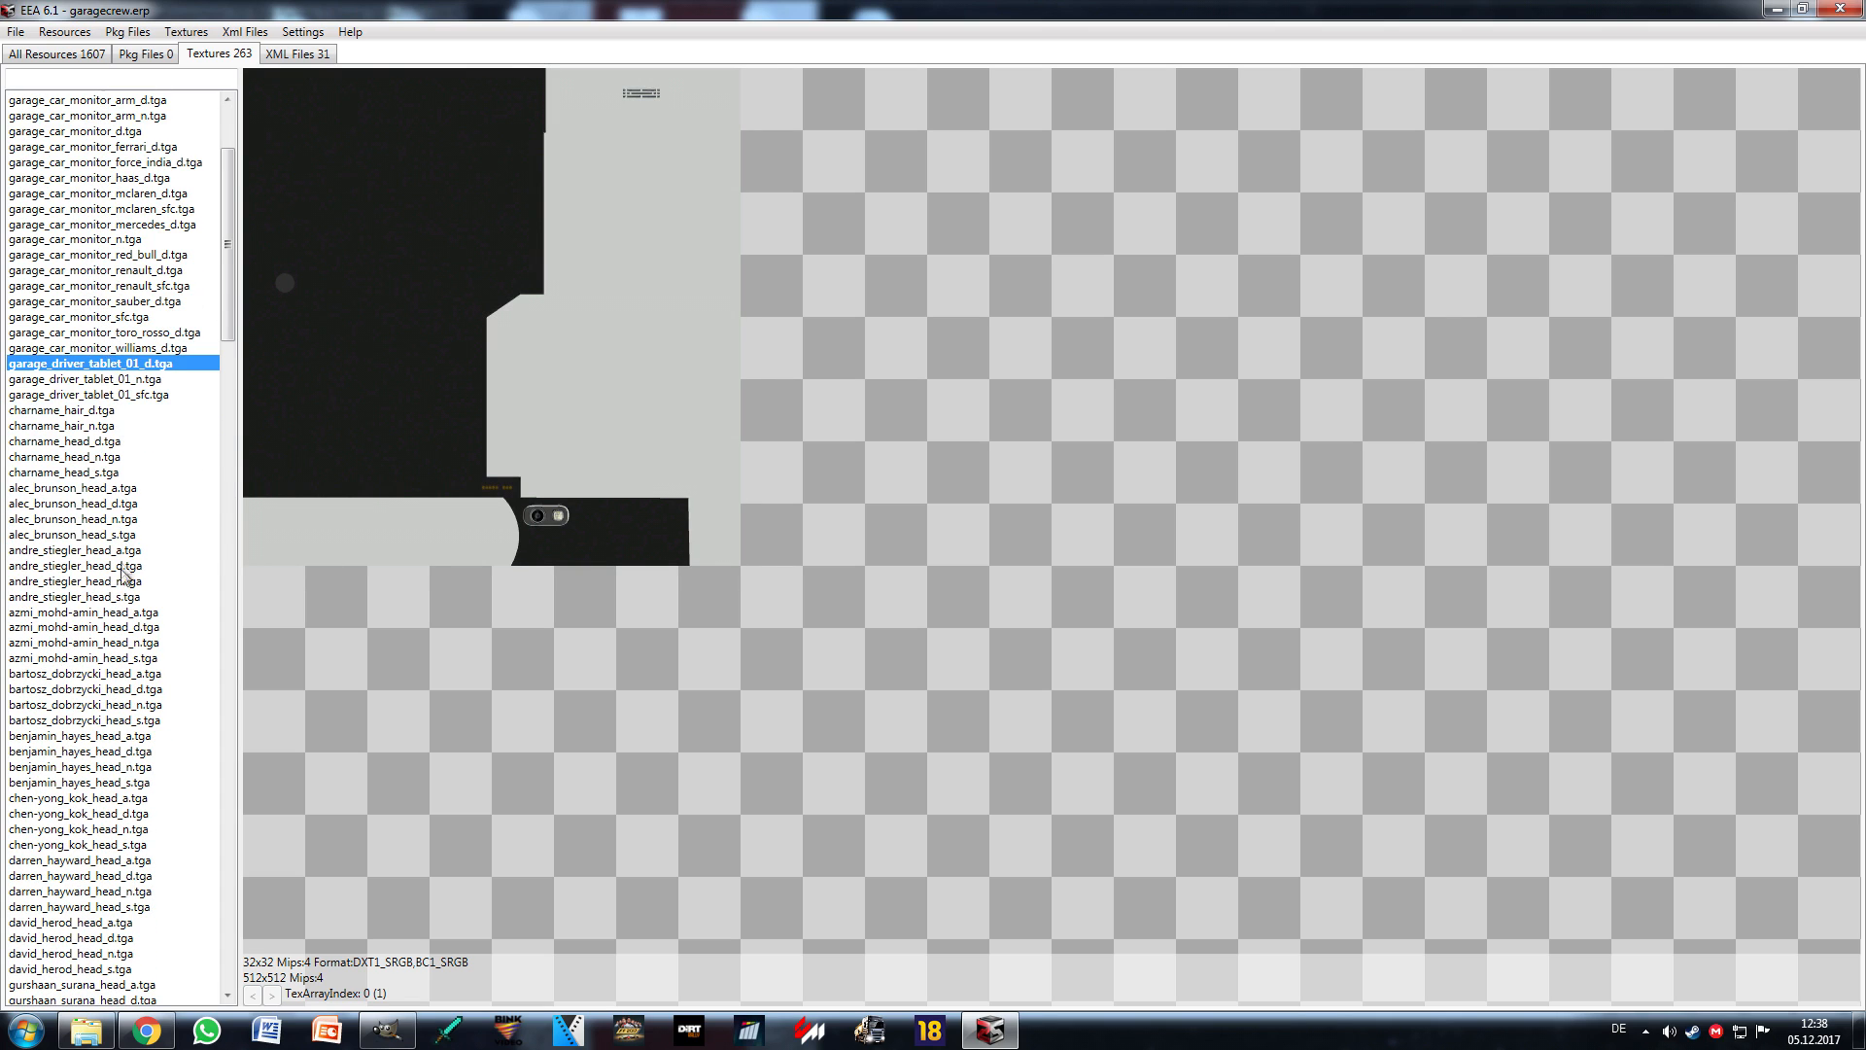
{"action": "left_click", "coordinate": [117, 504]}
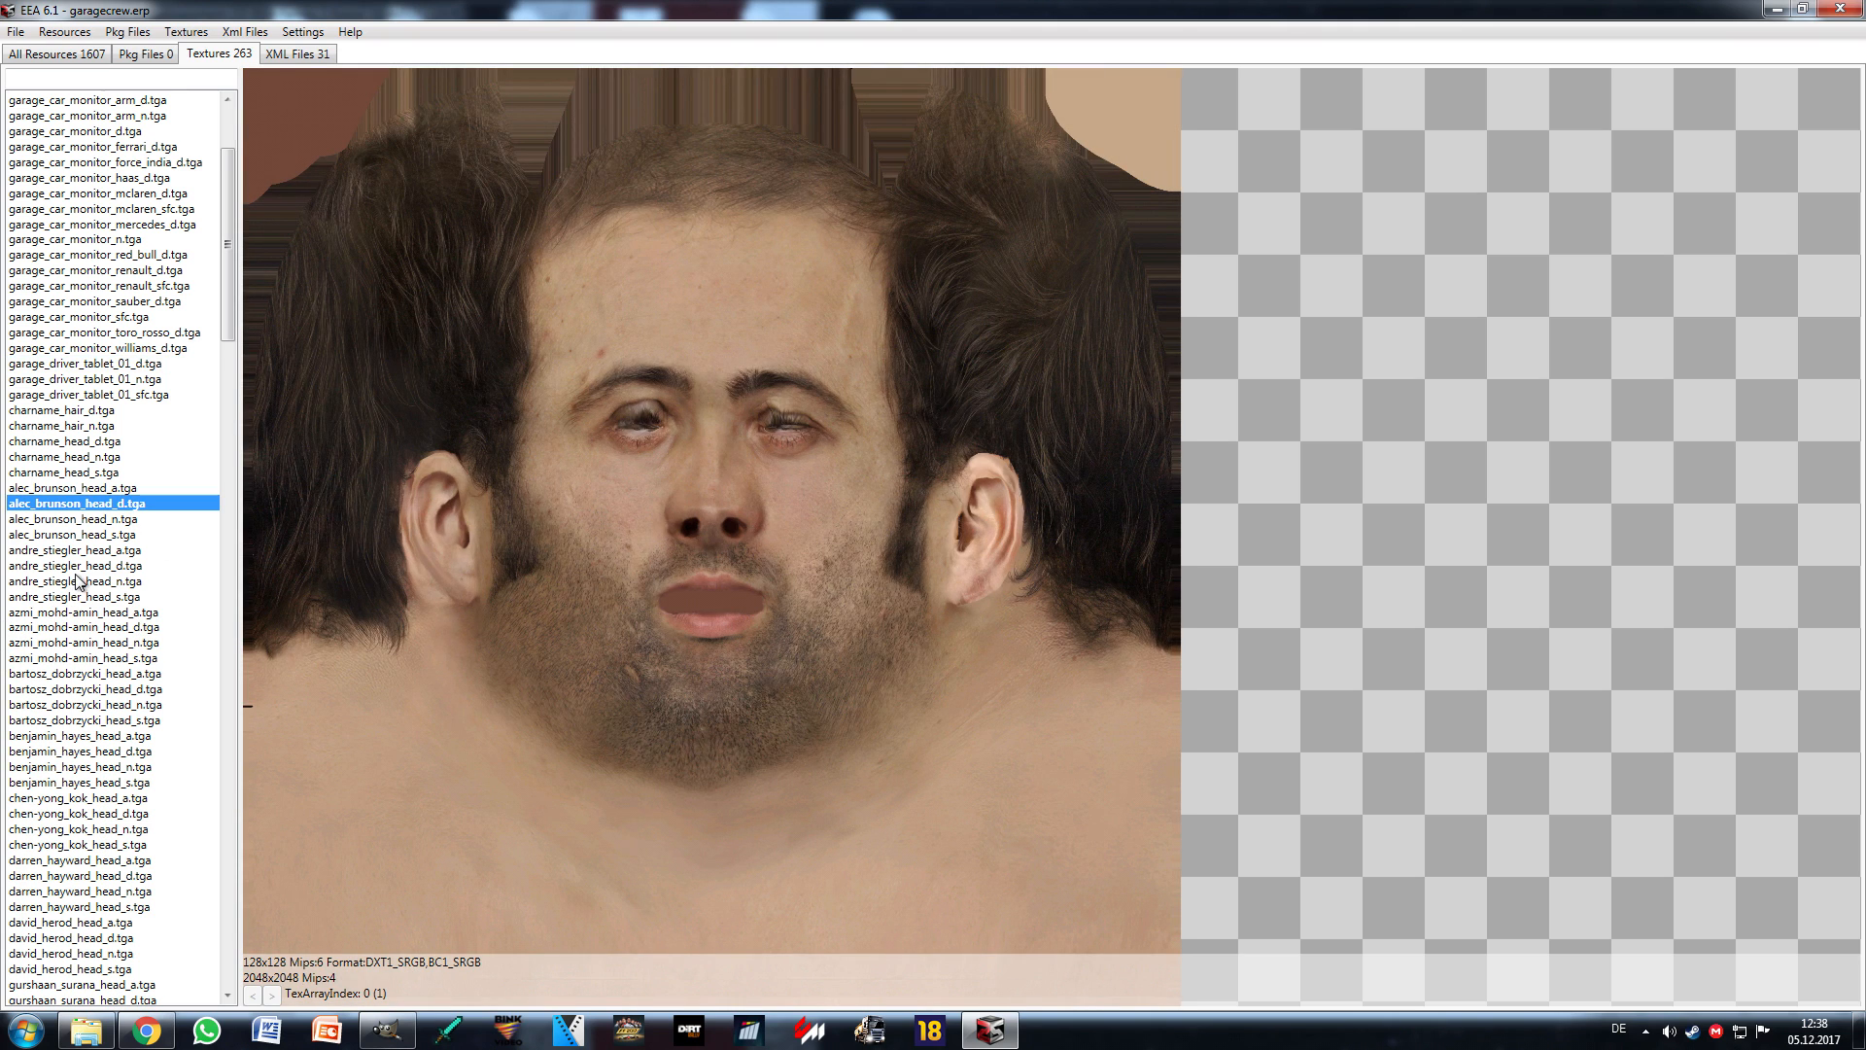
{"action": "left_click", "coordinate": [110, 568]}
Step: View the race crew clothing textures 2017-mclaren_racecrew_d.tga and 2017-mercedes_racecrew_d.tga
{"action": "scroll", "coordinate": [107, 583], "scroll_direction": "down", "scroll_amount": 20}
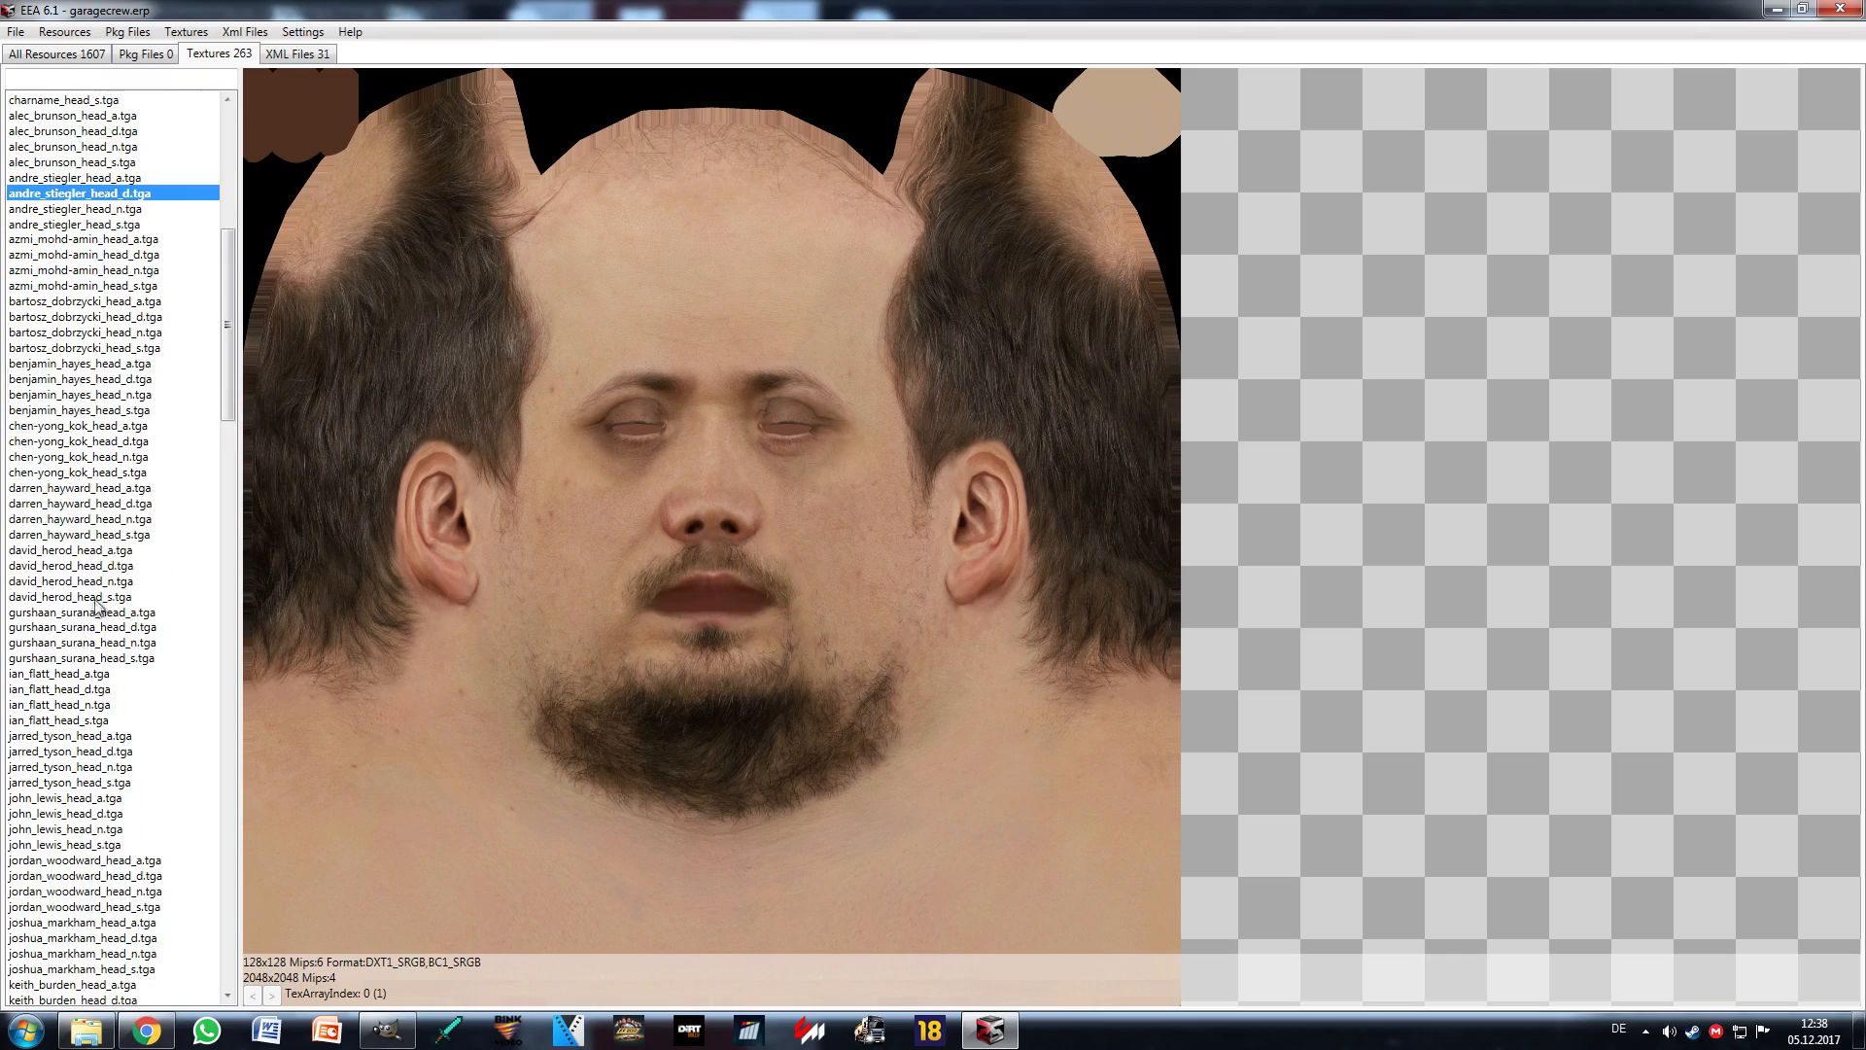
{"action": "scroll", "coordinate": [165, 525], "scroll_direction": "down", "scroll_amount": 20}
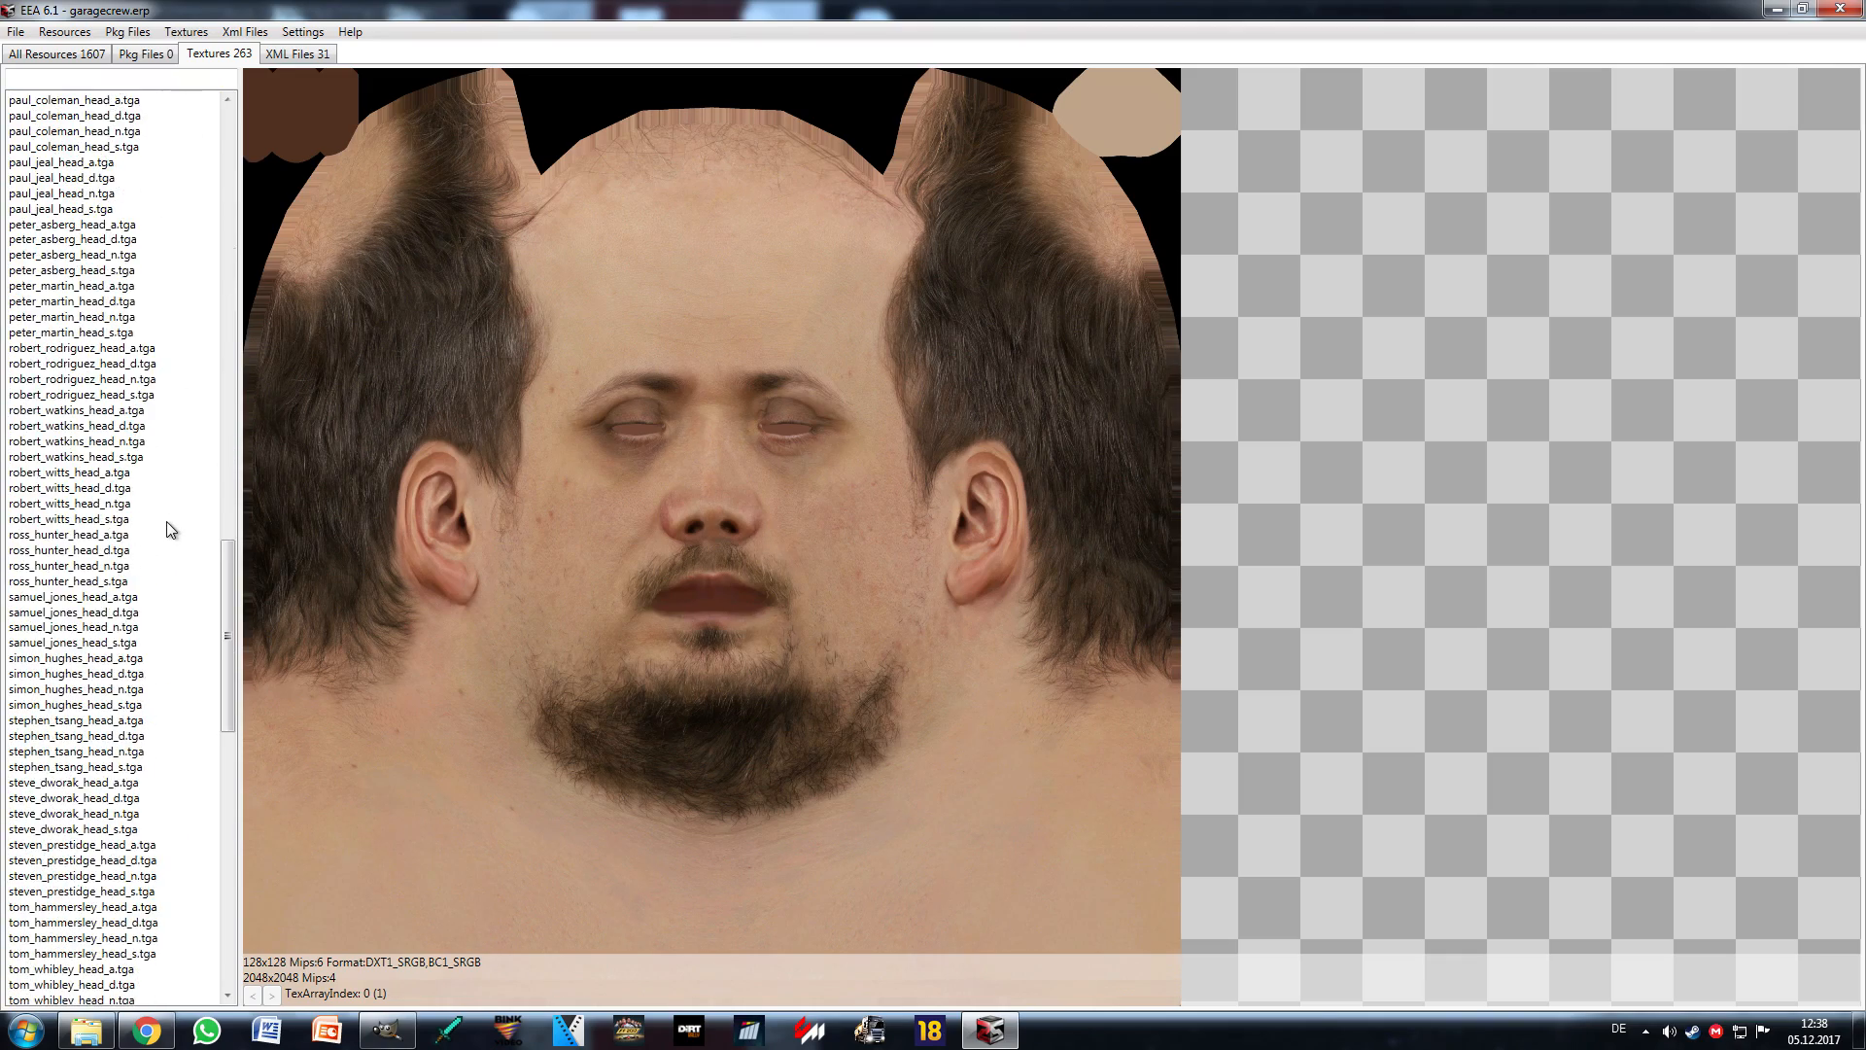
{"action": "scroll", "coordinate": [139, 743], "scroll_direction": "down", "scroll_amount": 1}
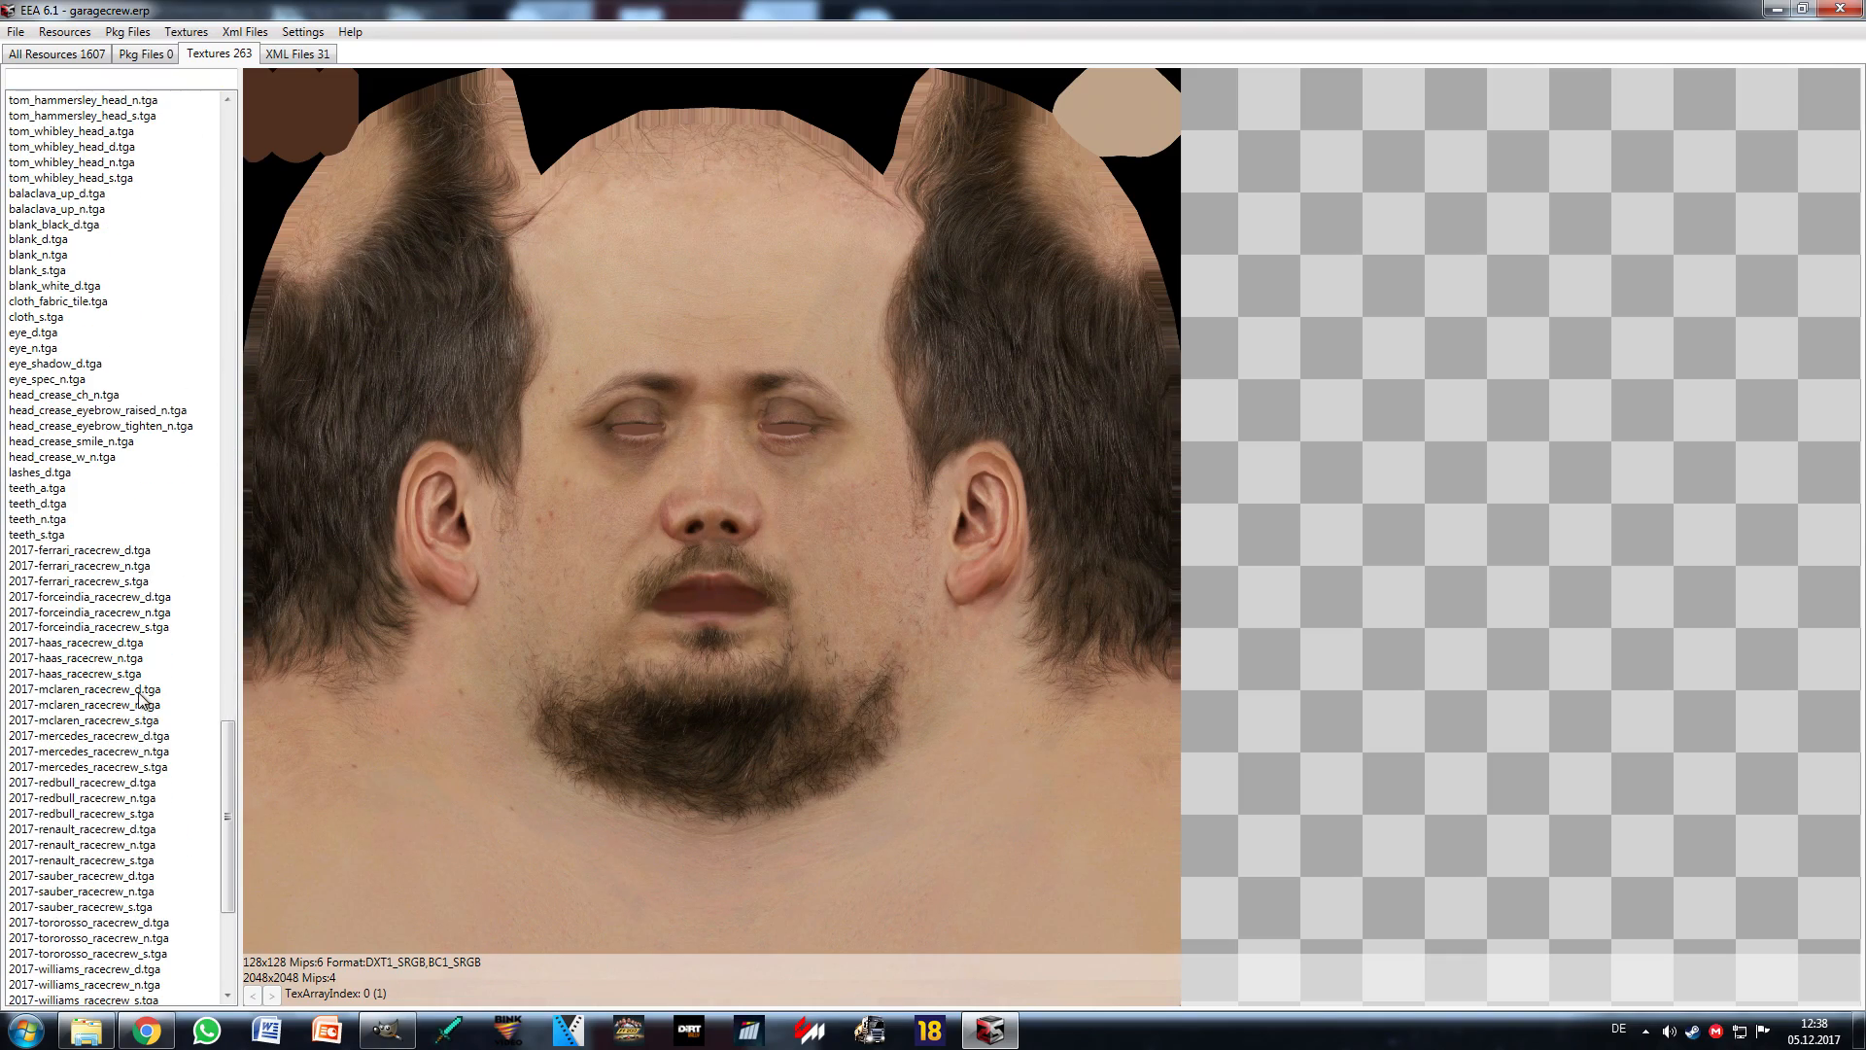
{"action": "left_click", "coordinate": [139, 689]}
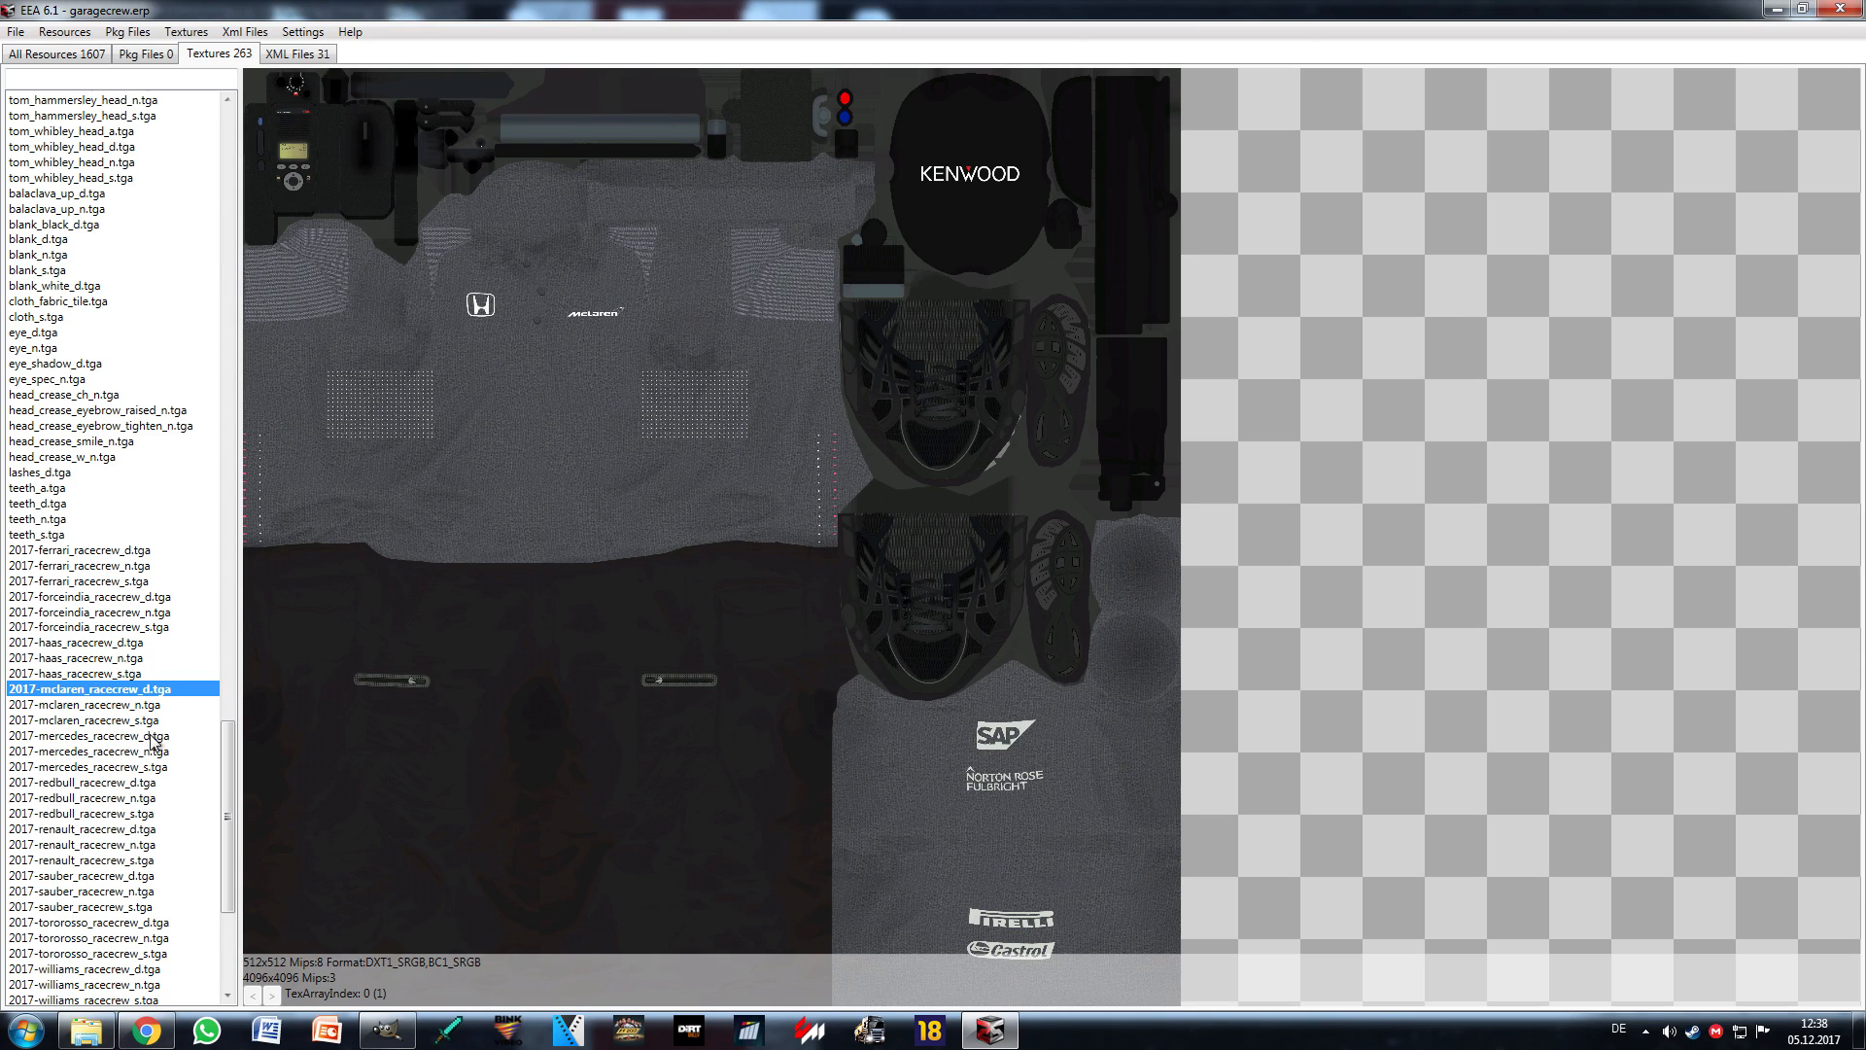
{"action": "left_click", "coordinate": [146, 736]}
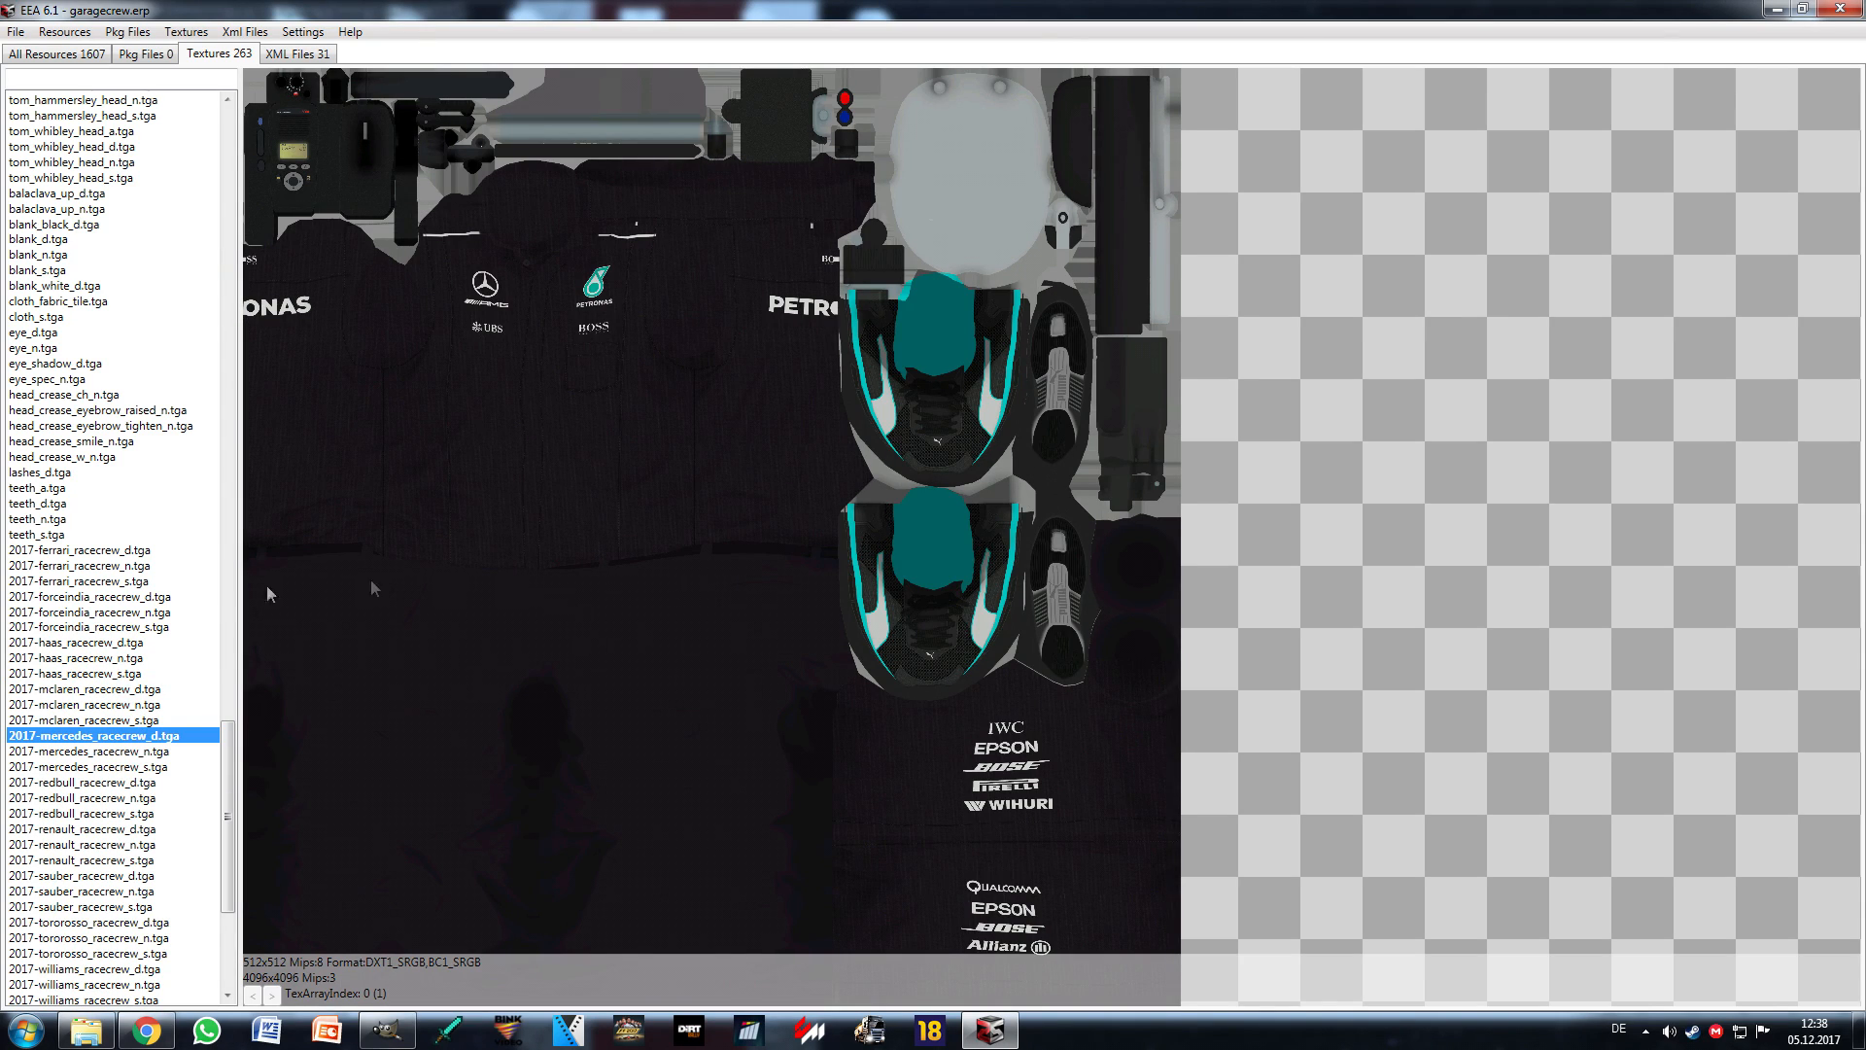
Step: View the race crew texture 2017-ferrari_racecrew_d.tga and the team decal textures from team_decal_01_sfc.tga through team_decal_2017_02_d.tga
{"action": "left_click", "coordinate": [134, 550]}
{"action": "scroll", "coordinate": [134, 550], "scroll_direction": "down", "scroll_amount": 7}
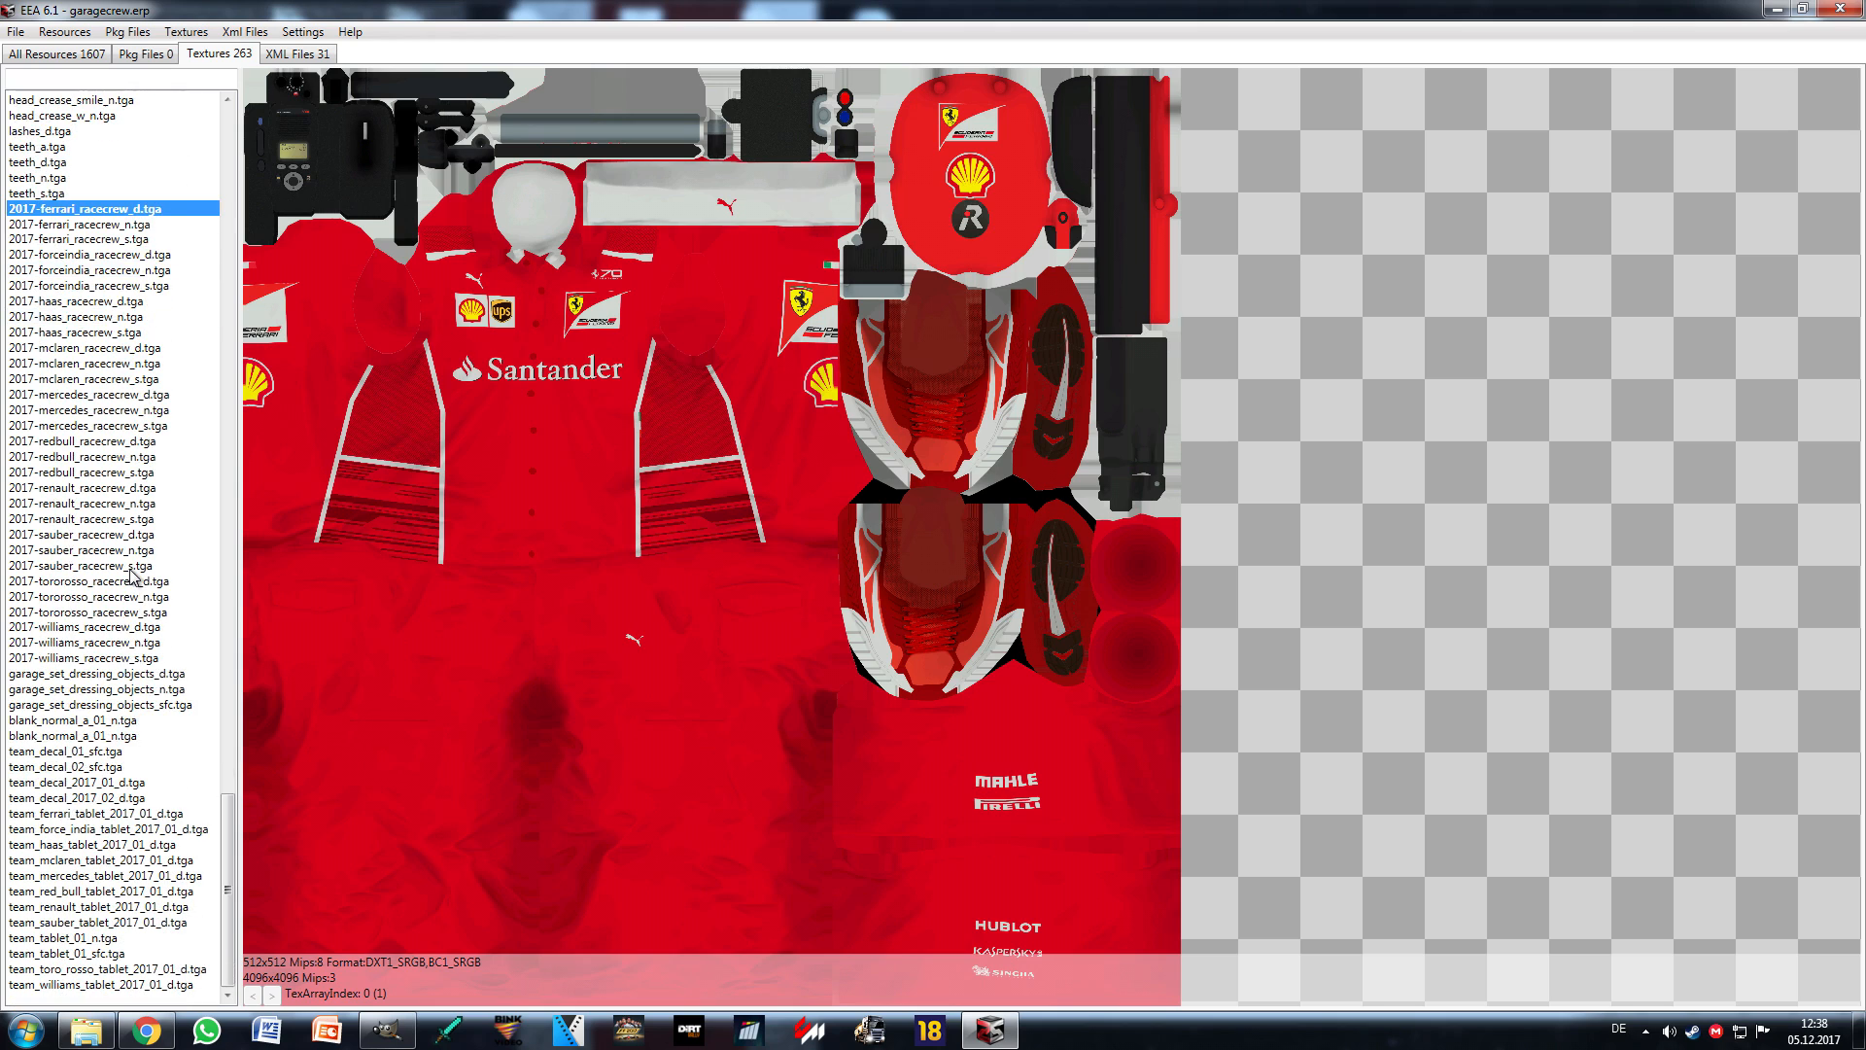
{"action": "left_click", "coordinate": [107, 753]}
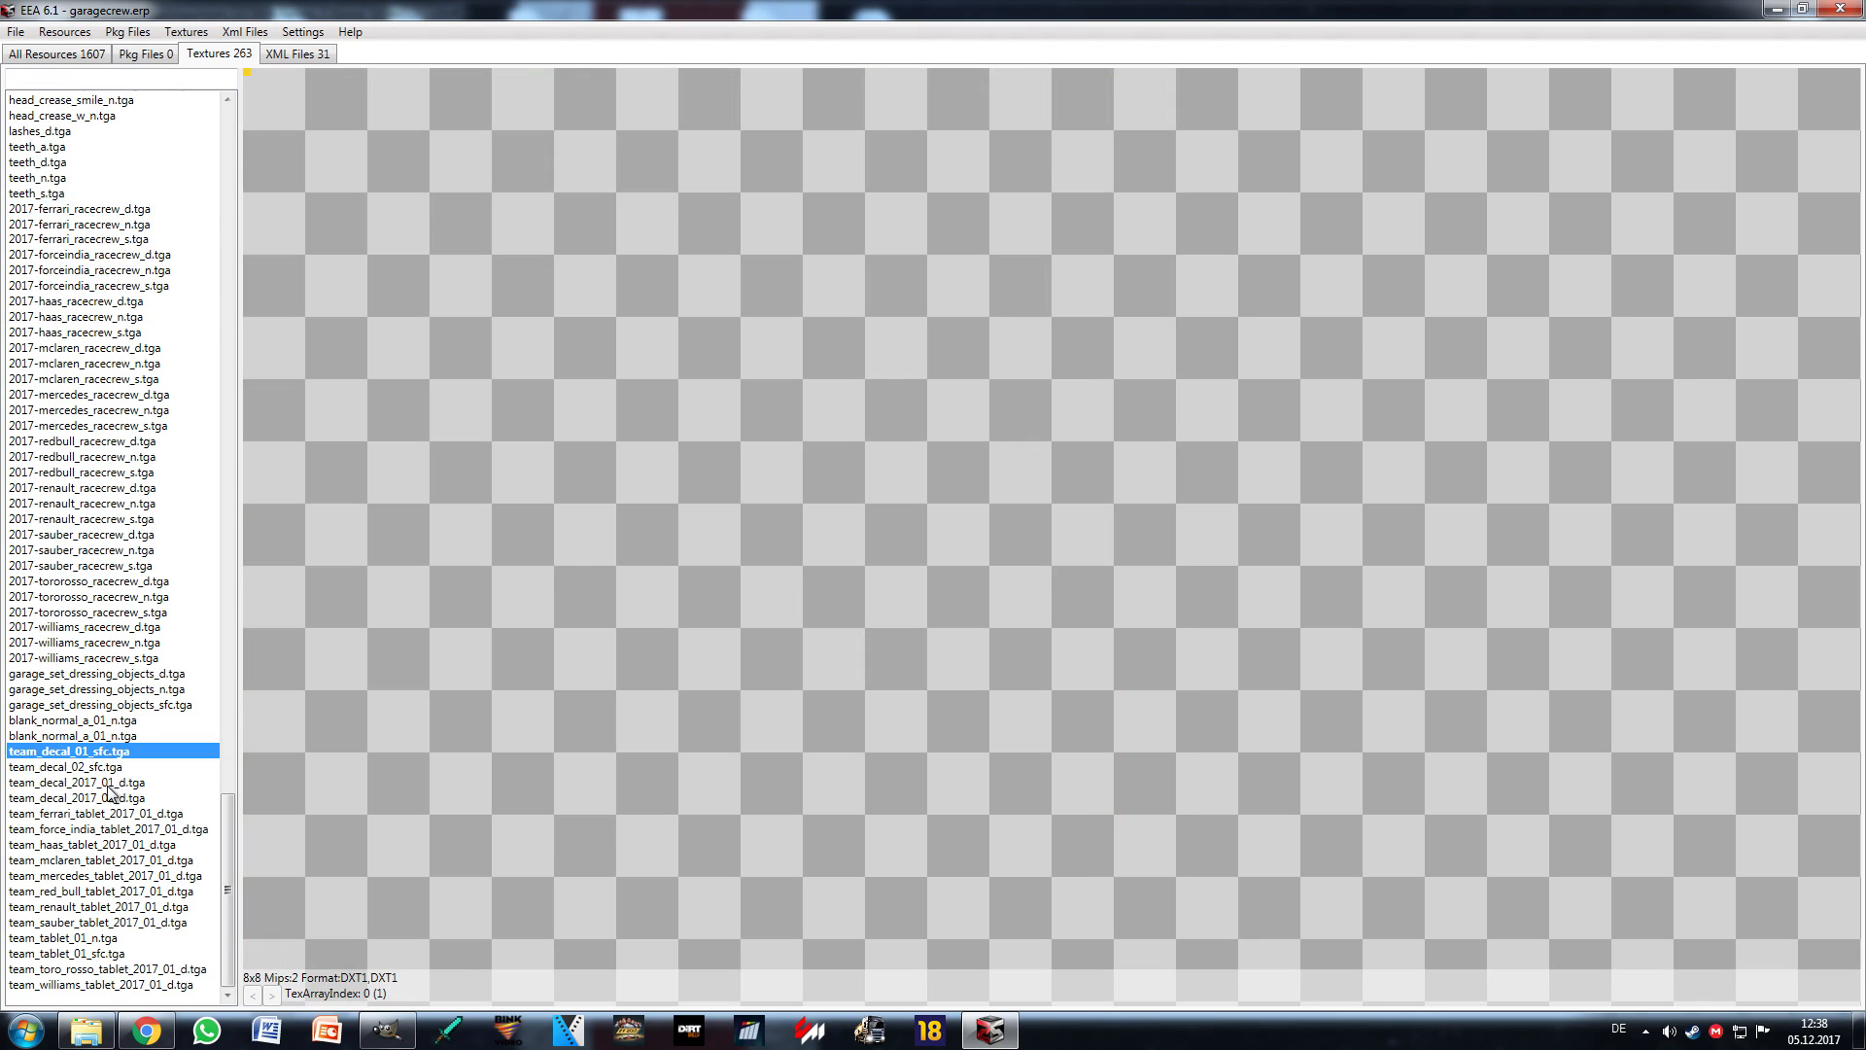
{"action": "key", "text": "Down"}
{"action": "key", "text": "Down"}
{"action": "key", "text": "Down"}
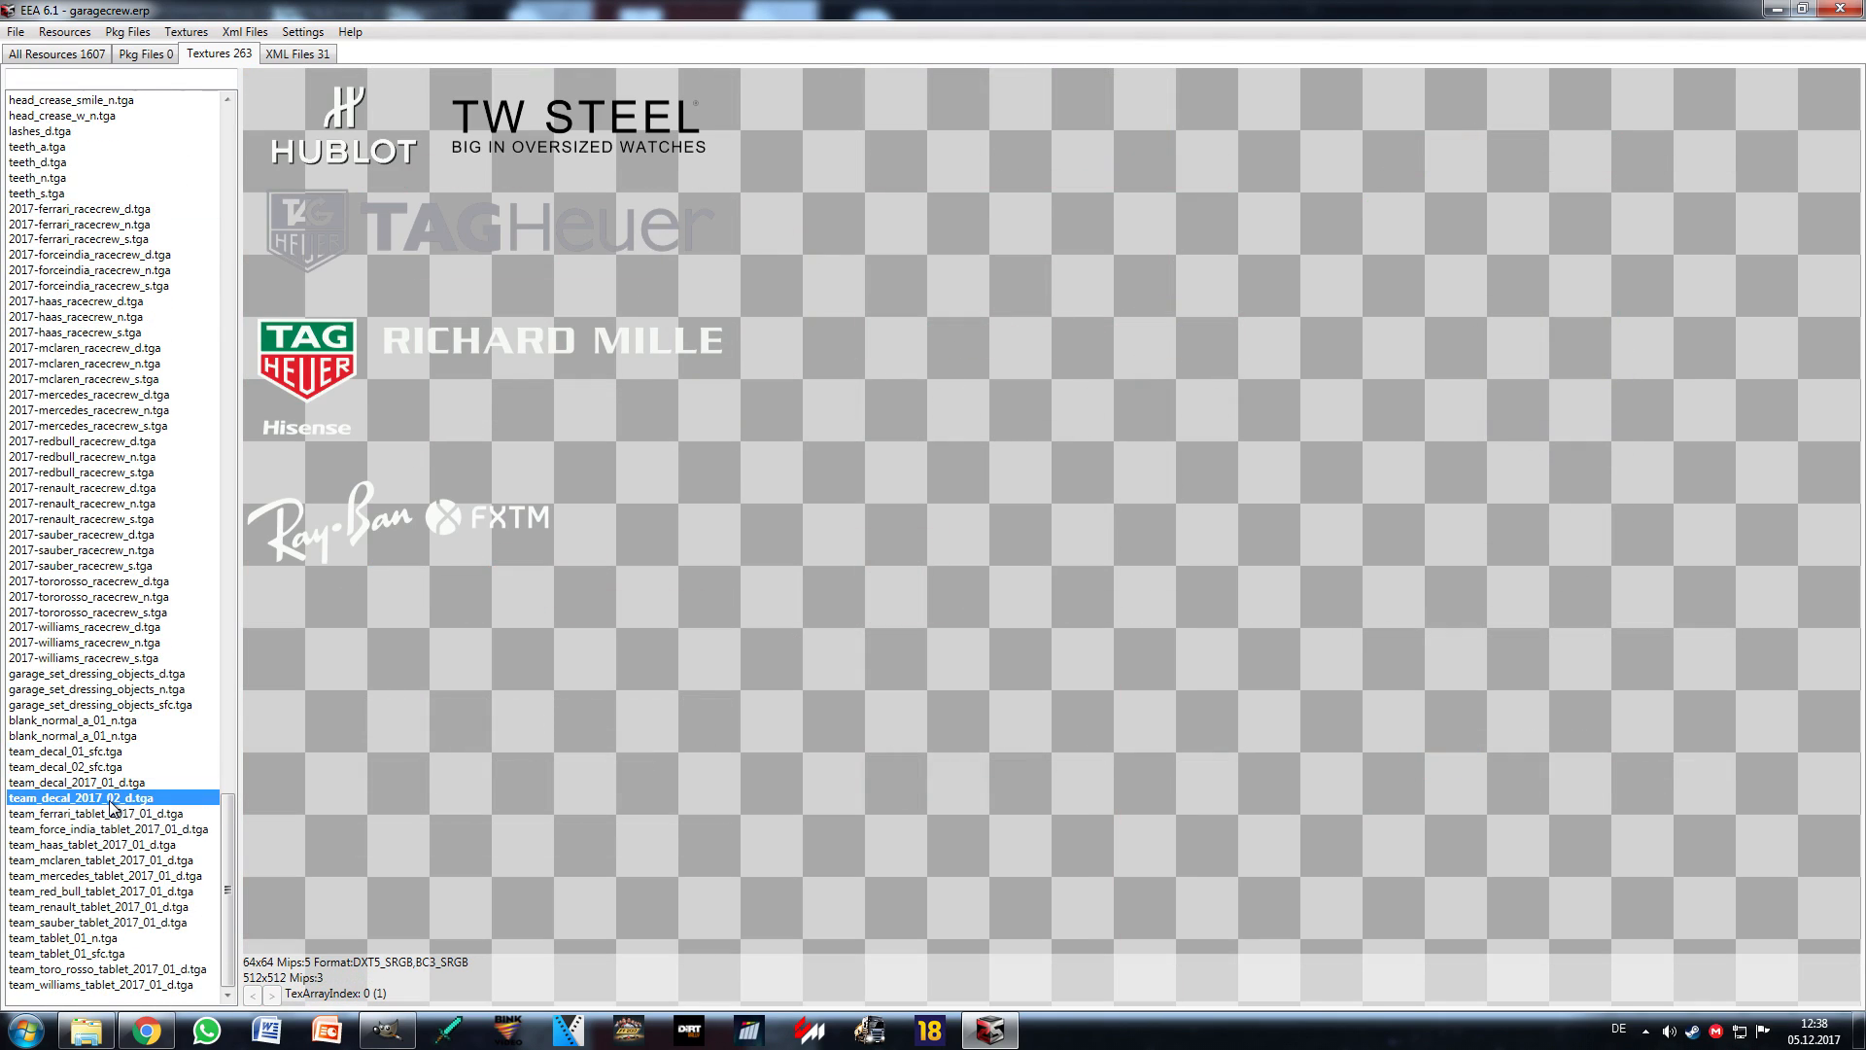
Step: View the 2017 team tablet _d textures for Haas, McLaren, Williams and Toro Rosso, plus team_tablet_01_sfc.tga
{"action": "left_click", "coordinate": [114, 845]}
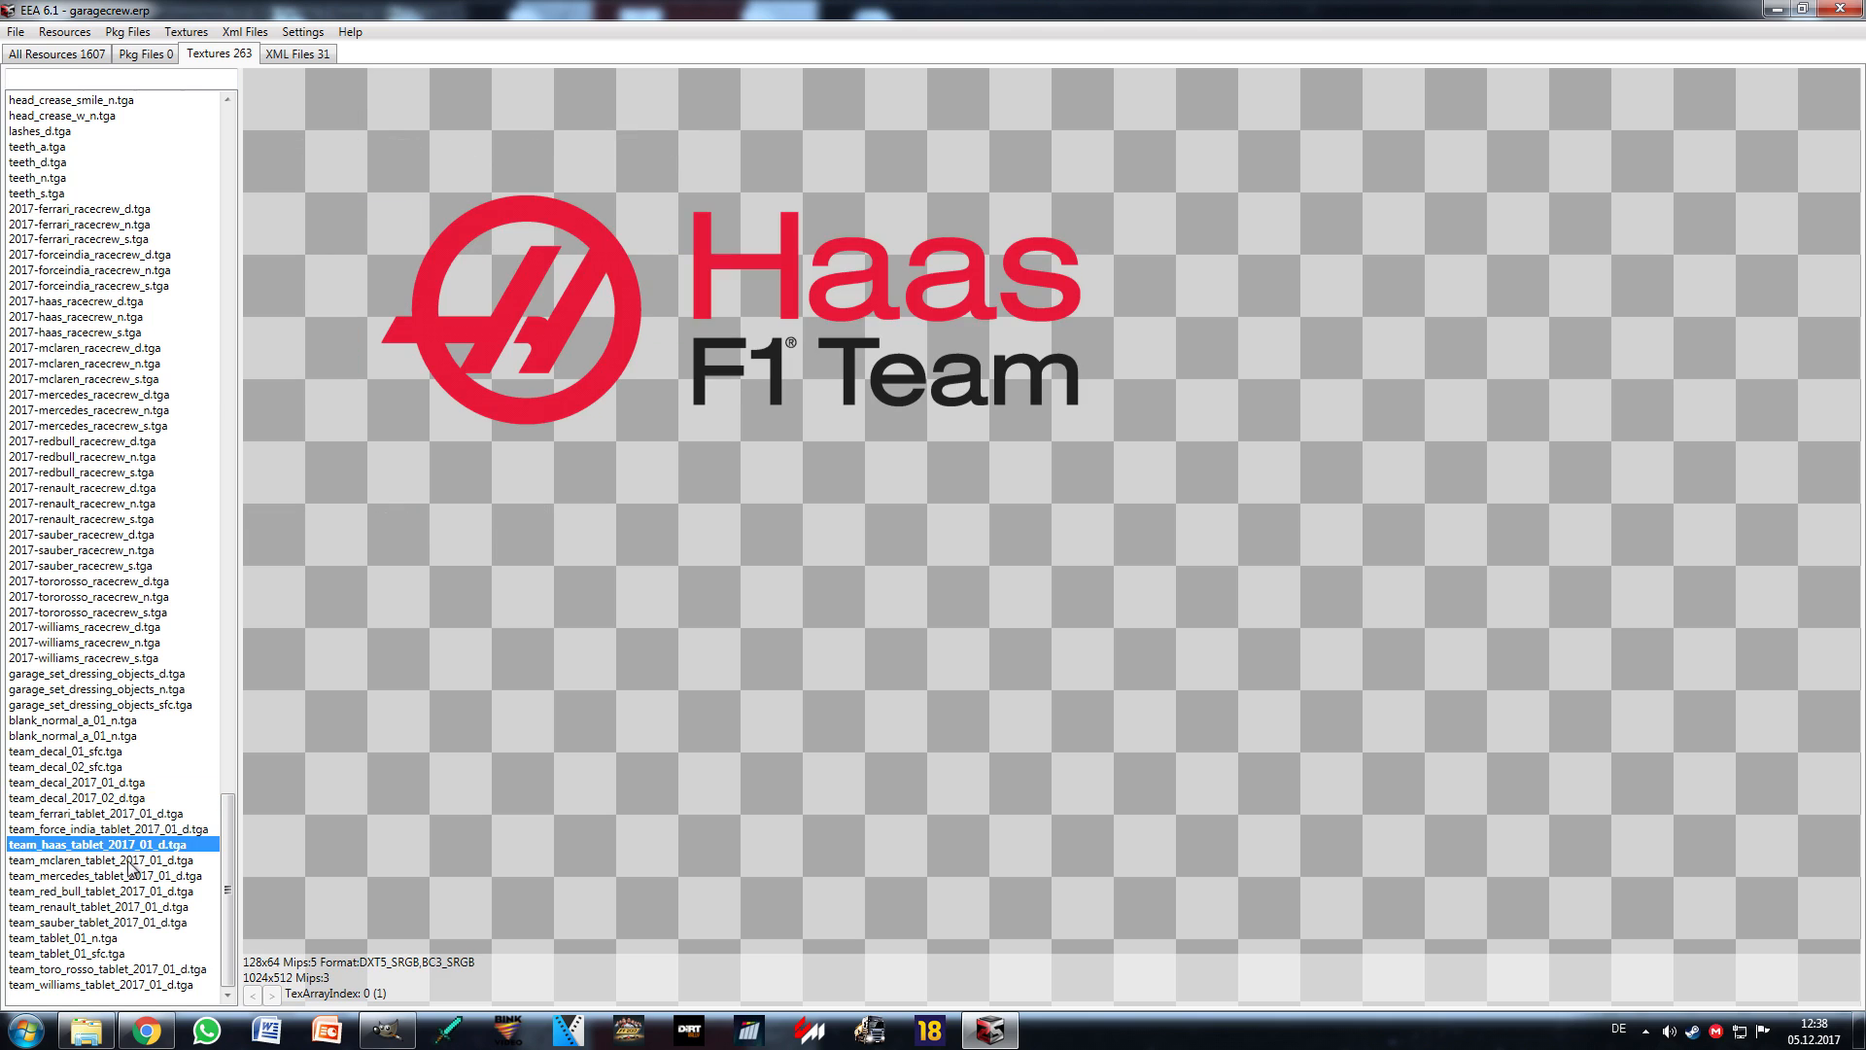
{"action": "left_click", "coordinate": [131, 861]}
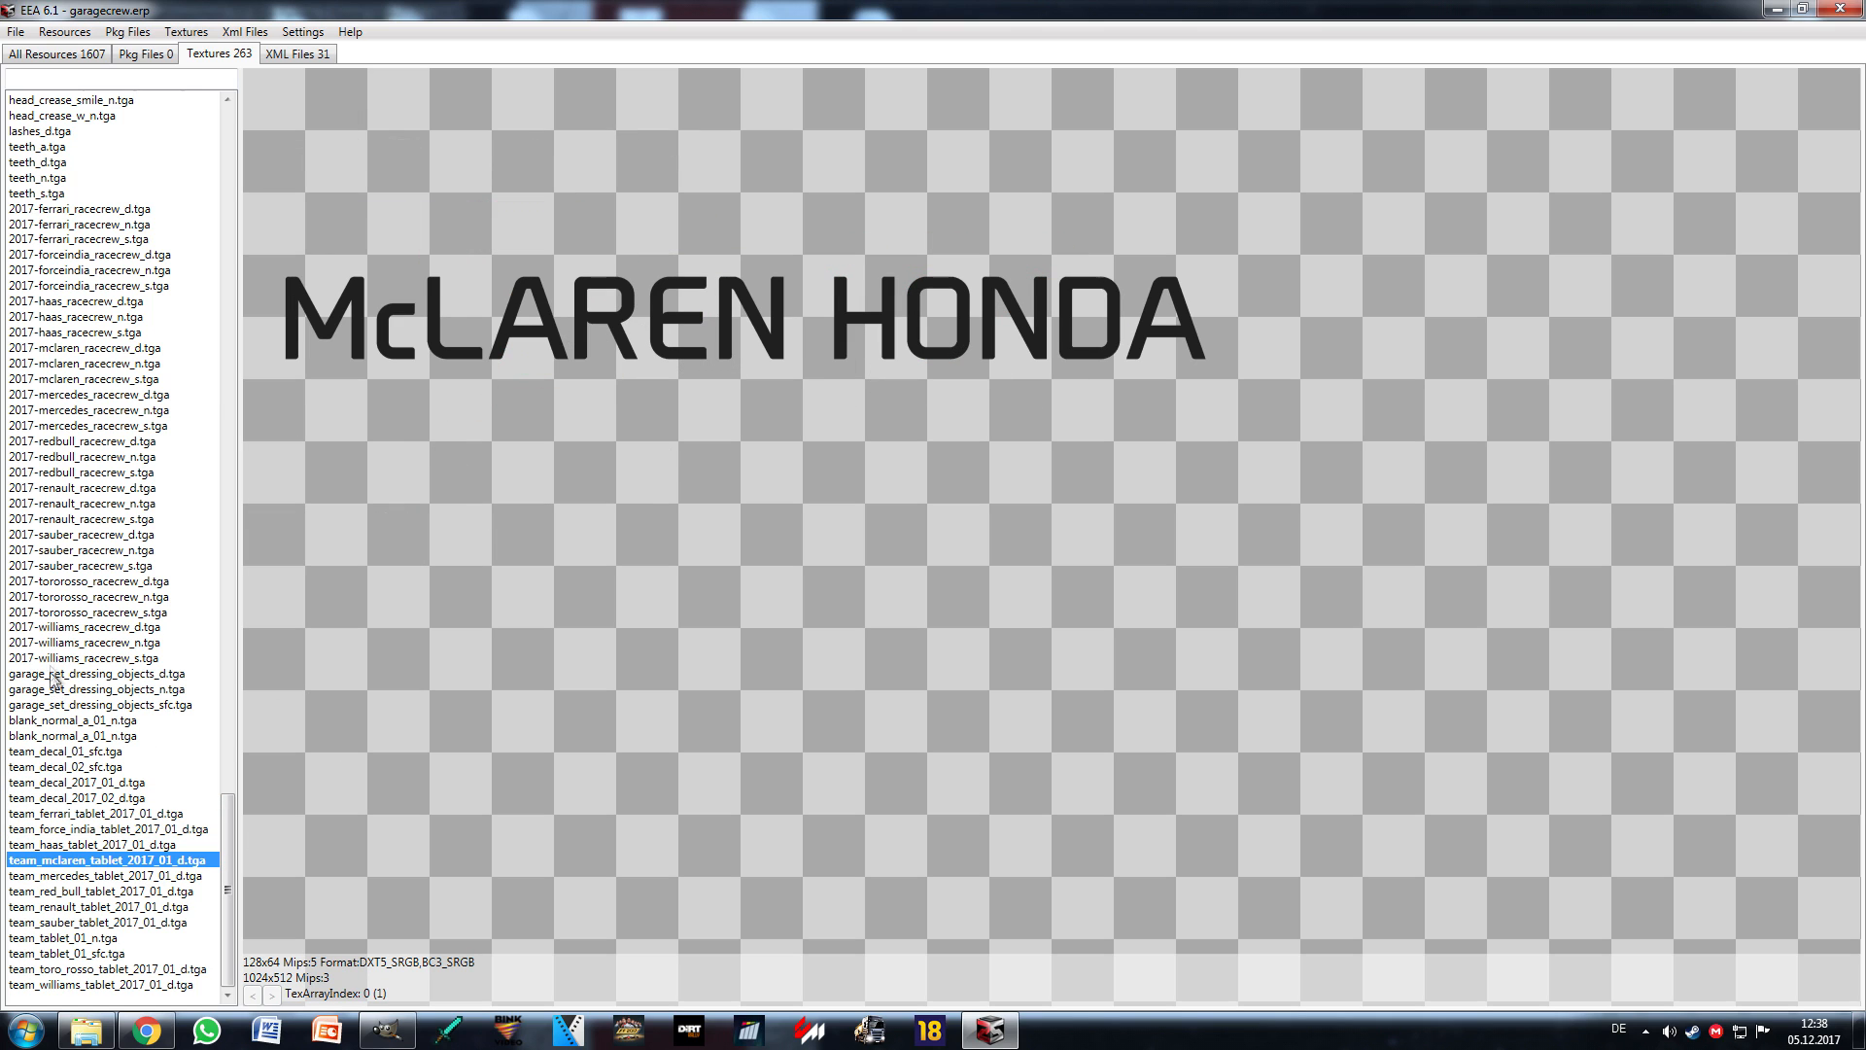
{"action": "left_click", "coordinate": [145, 581]}
{"action": "left_click", "coordinate": [117, 986]}
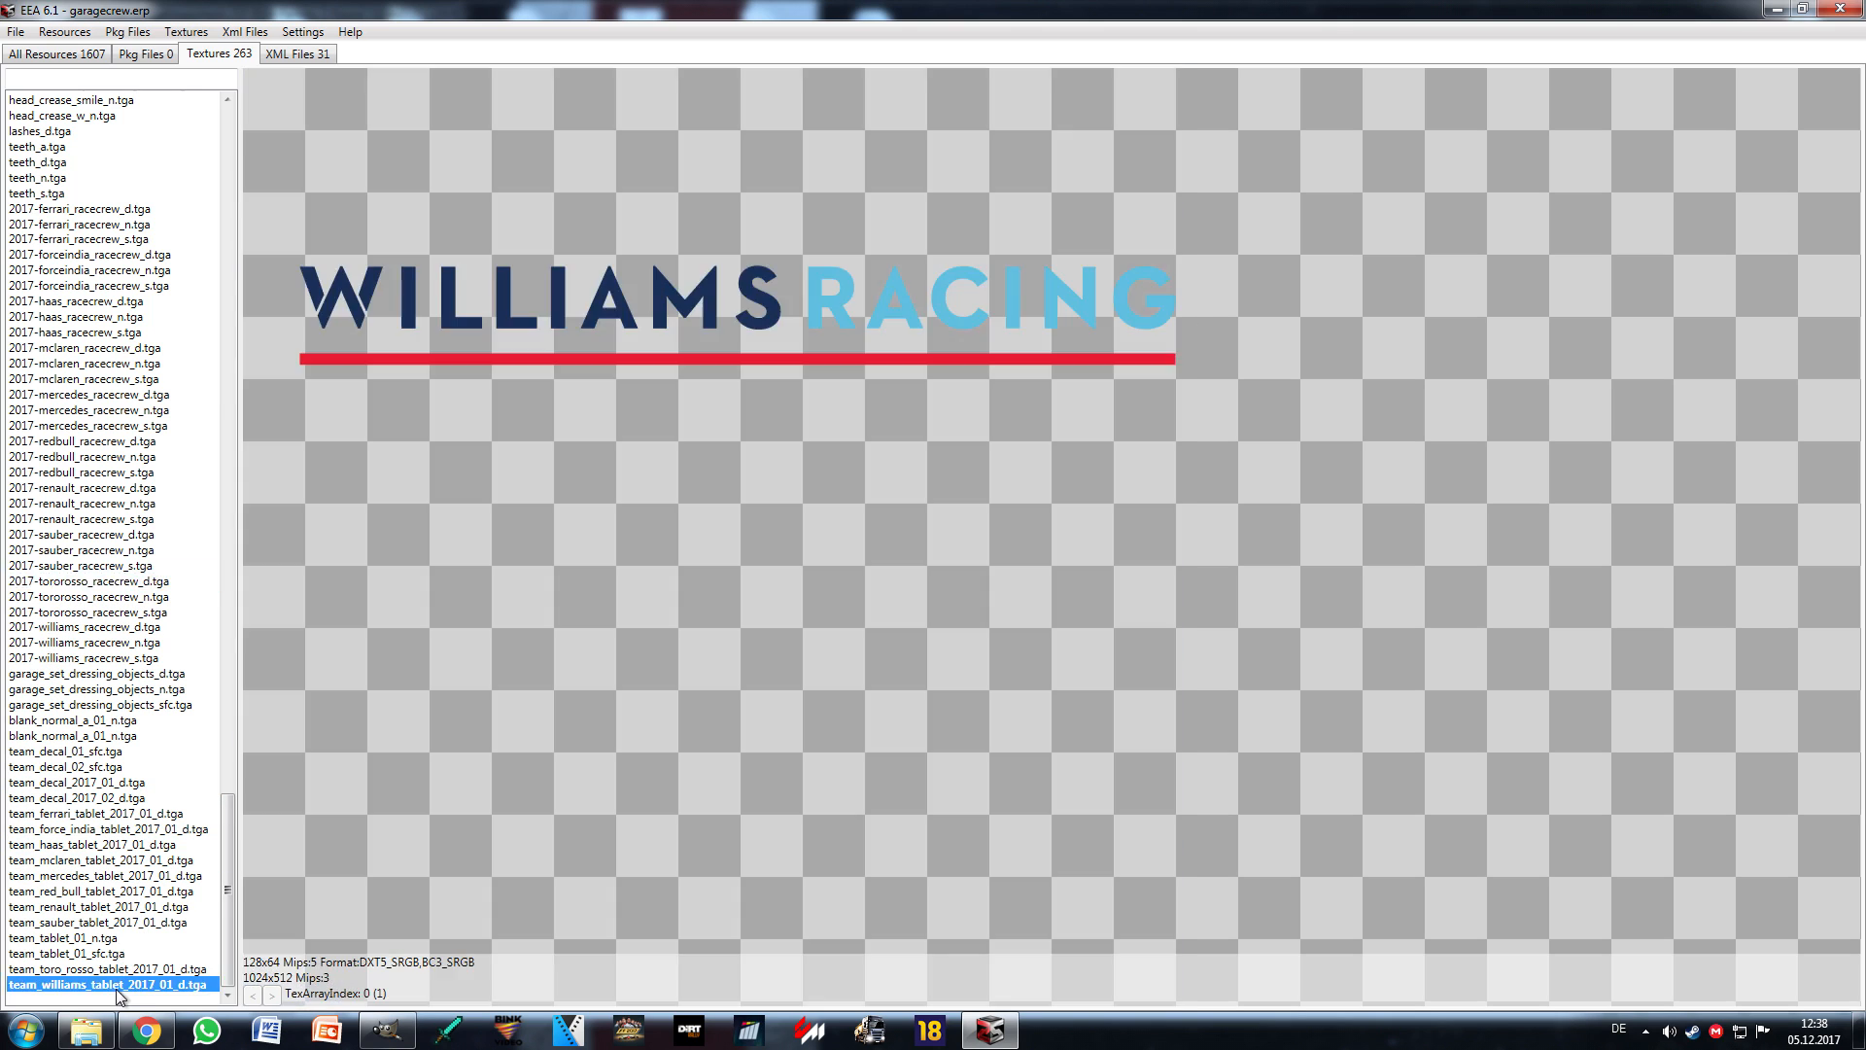
{"action": "left_click", "coordinate": [122, 970]}
{"action": "left_click", "coordinate": [122, 955]}
Step: Open the garagecrew.erp stored directly in the scenes/garagecrew folder, one level above 2017
{"action": "left_click", "coordinate": [16, 32]}
{"action": "left_click", "coordinate": [46, 55]}
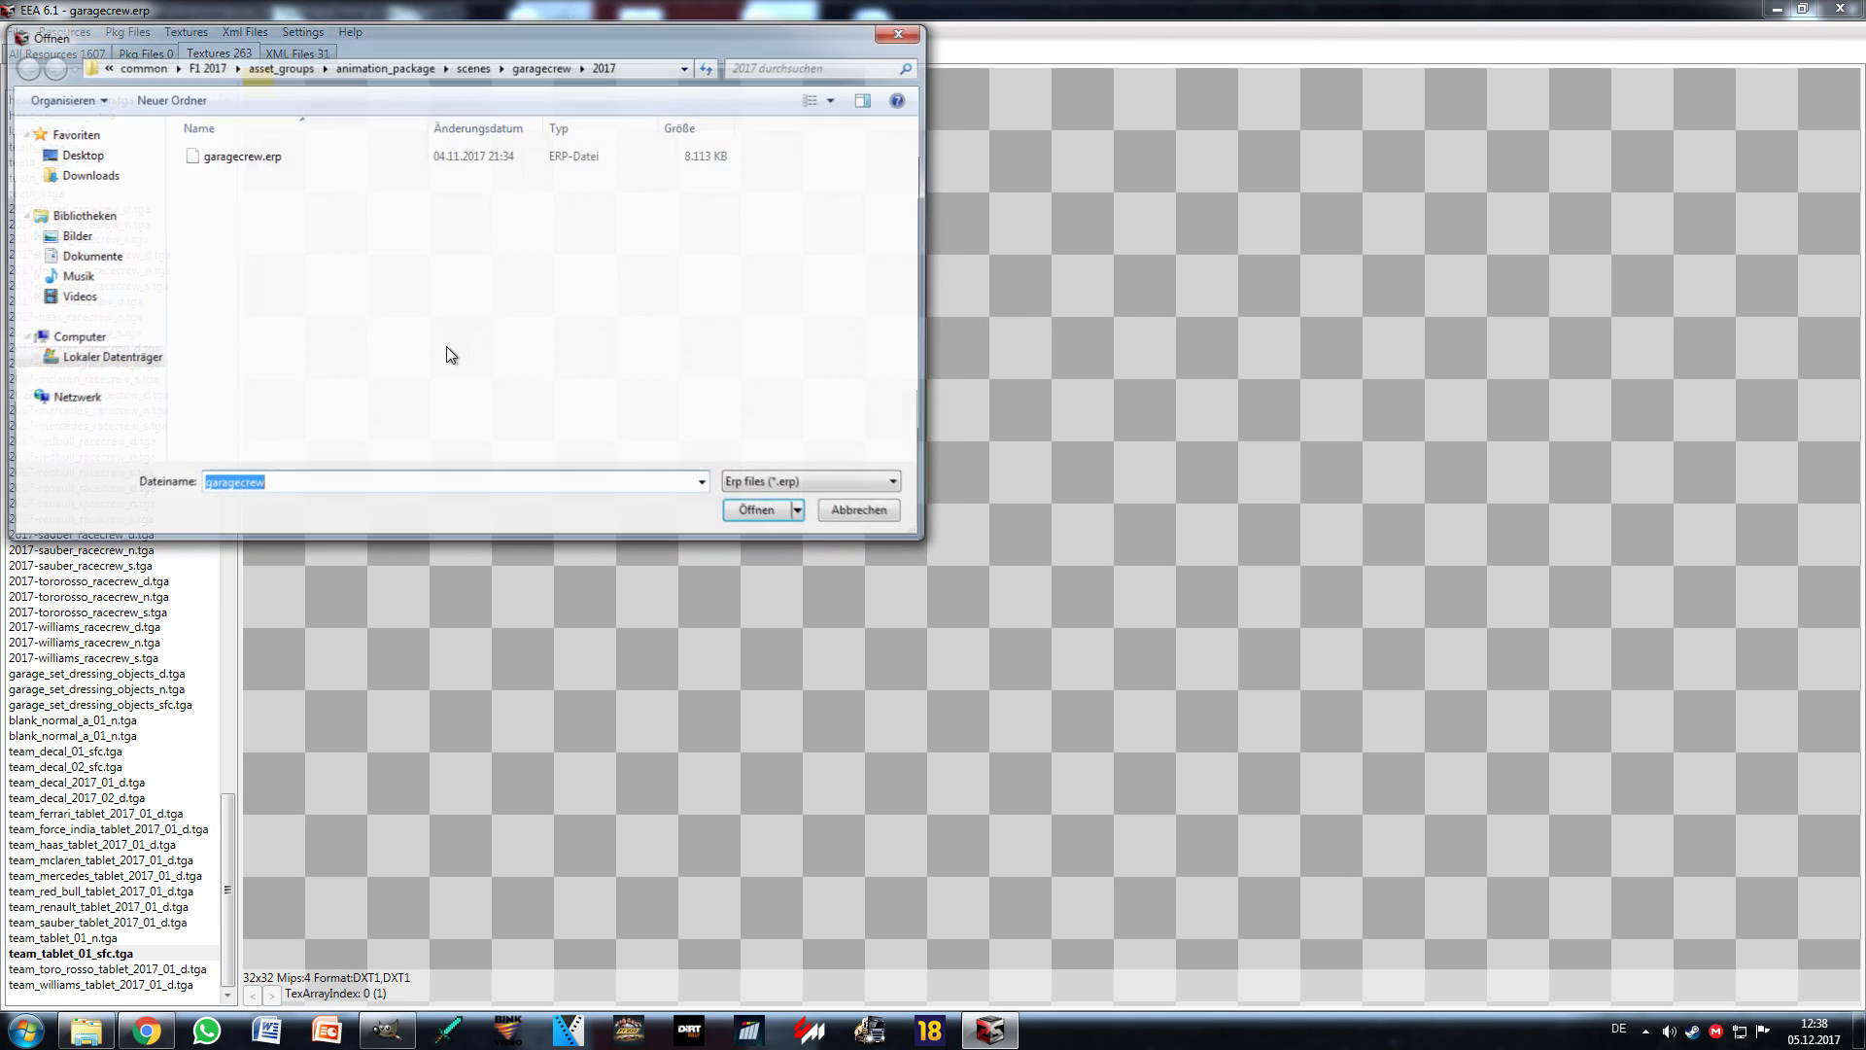
{"action": "left_click", "coordinate": [562, 68]}
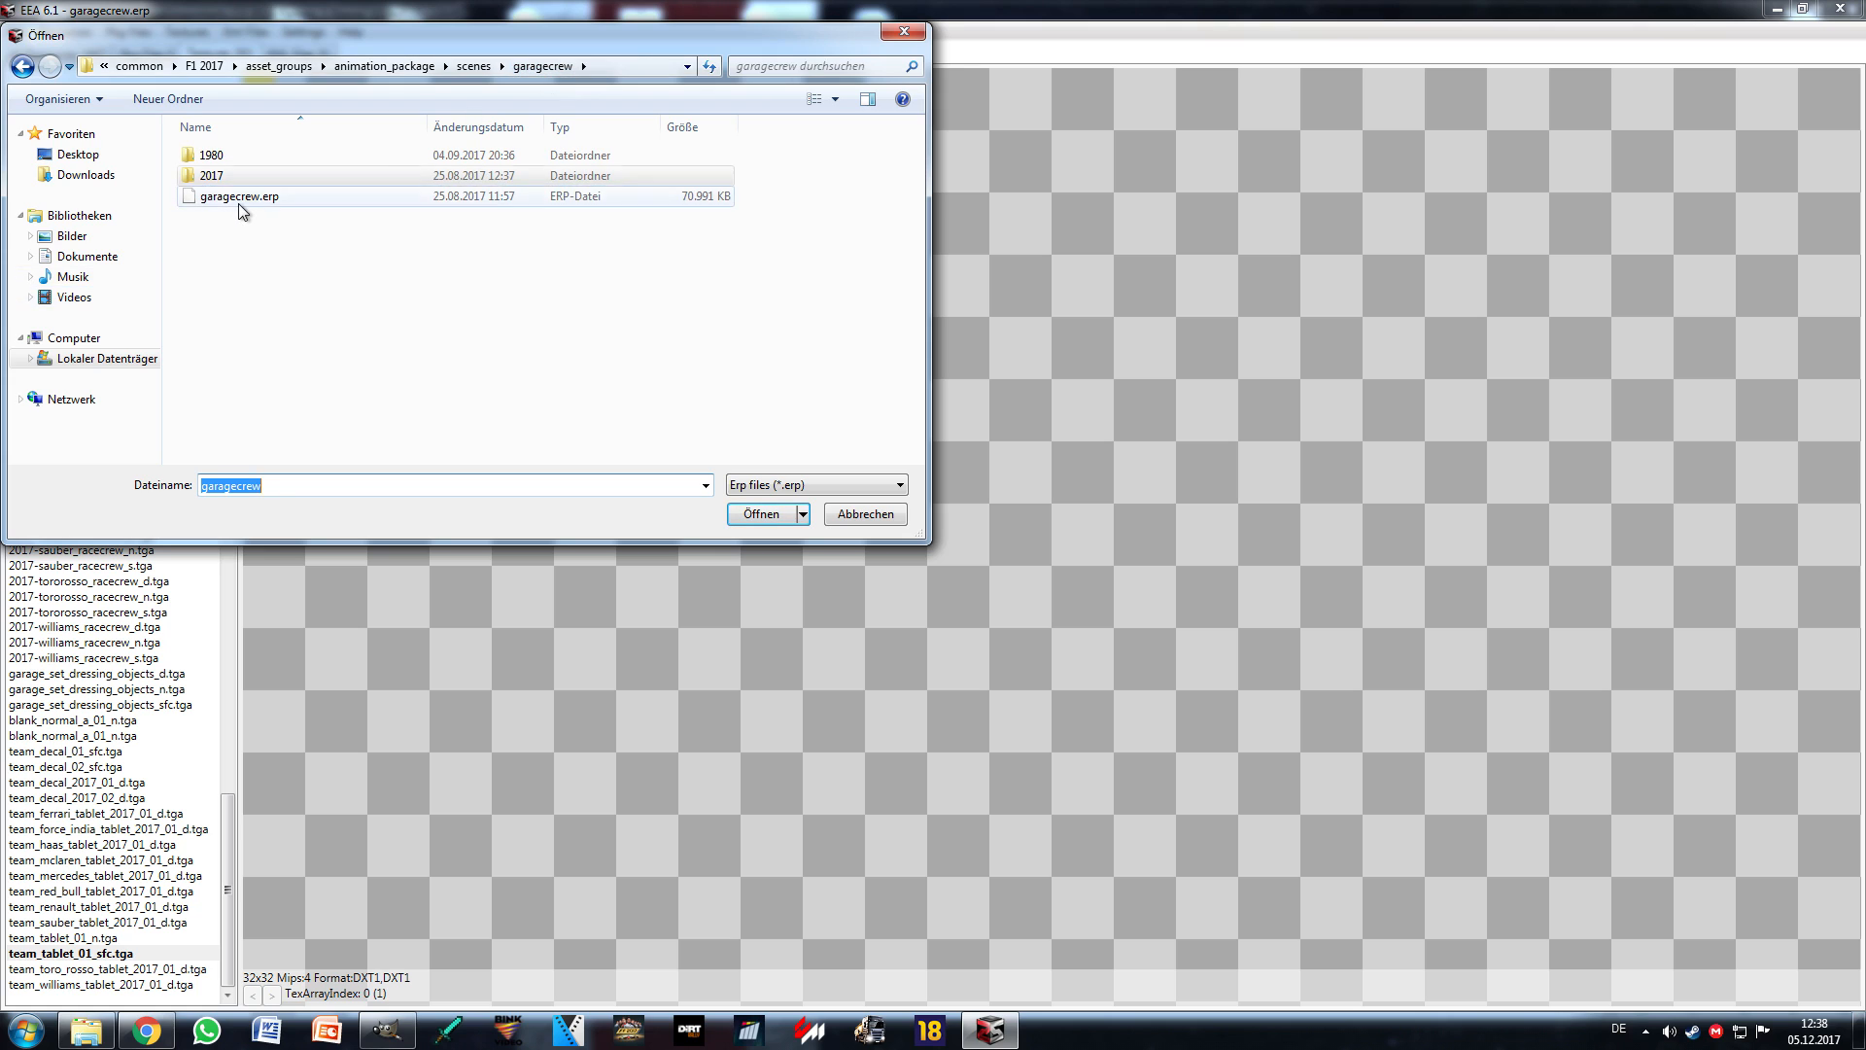
{"action": "double_click", "coordinate": [237, 201]}
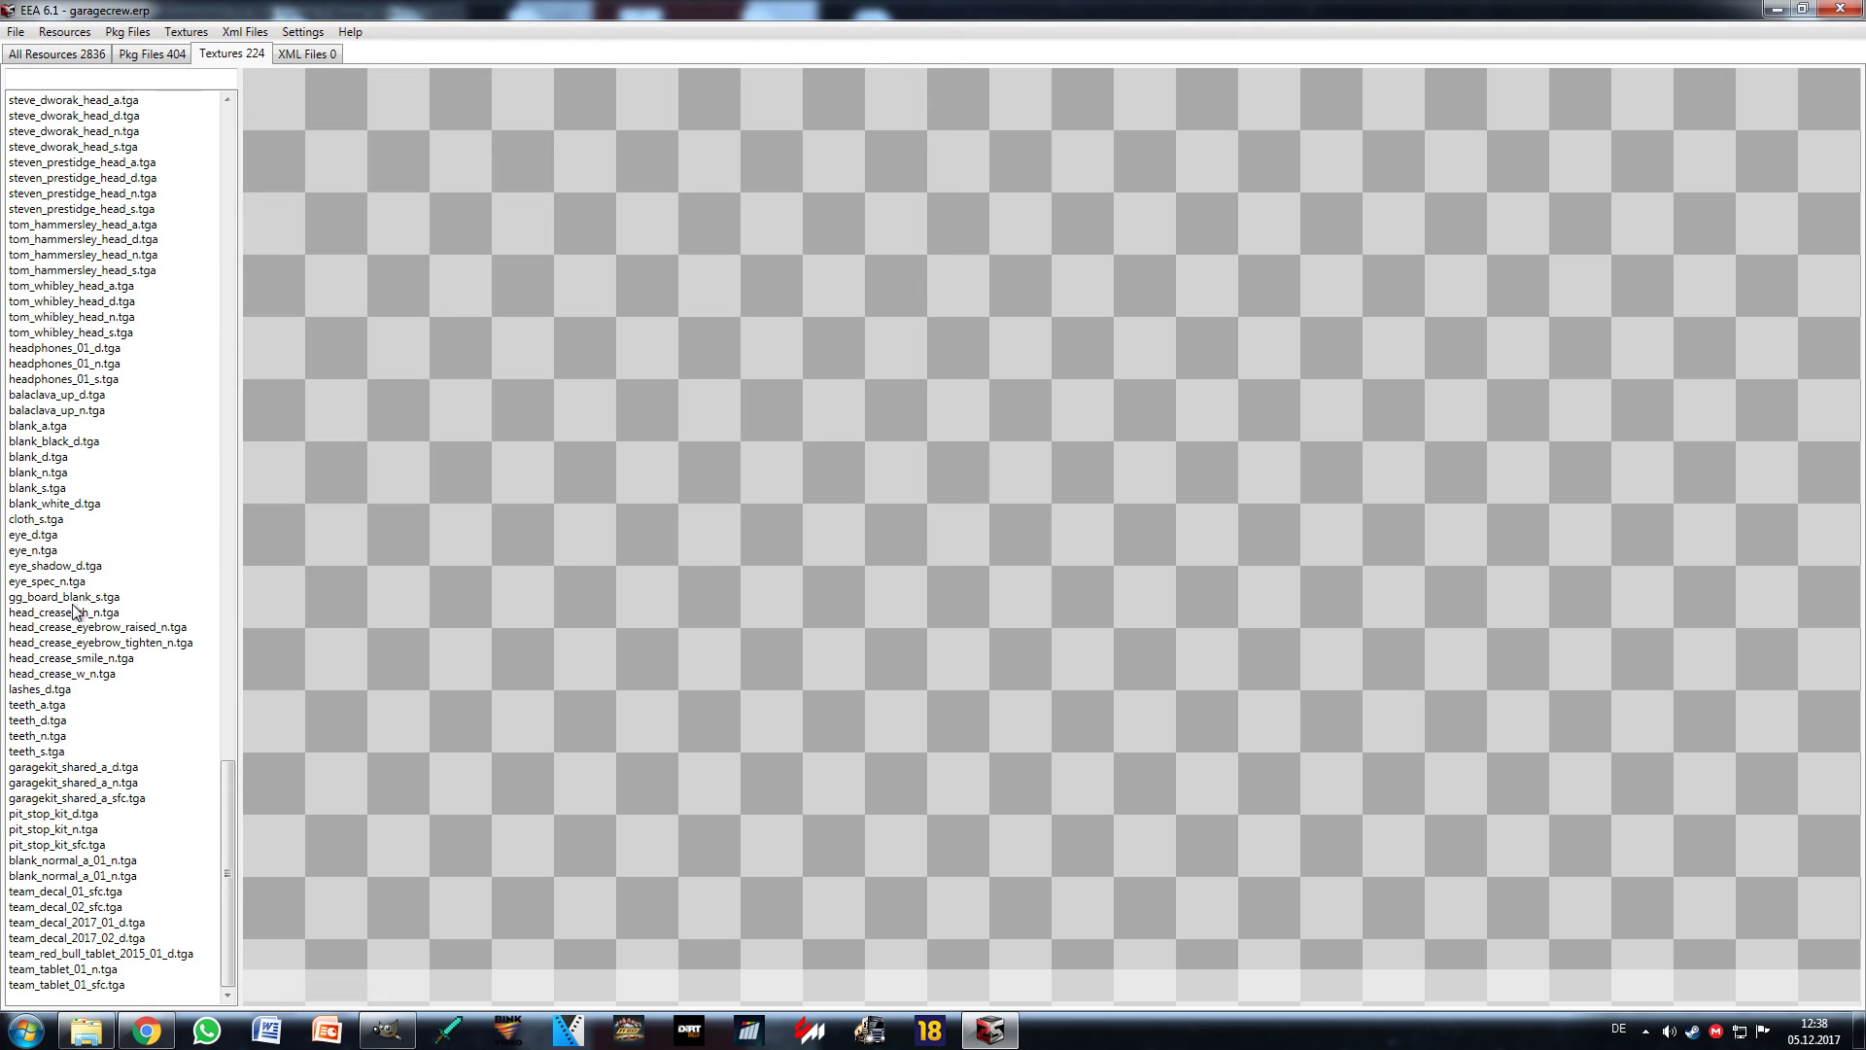
Step: View the textures blank_normal_a_01_n.tga and garage_car_monitor_d.tga
{"action": "left_click", "coordinate": [76, 864]}
{"action": "scroll", "coordinate": [146, 670], "scroll_direction": "up", "scroll_amount": 18}
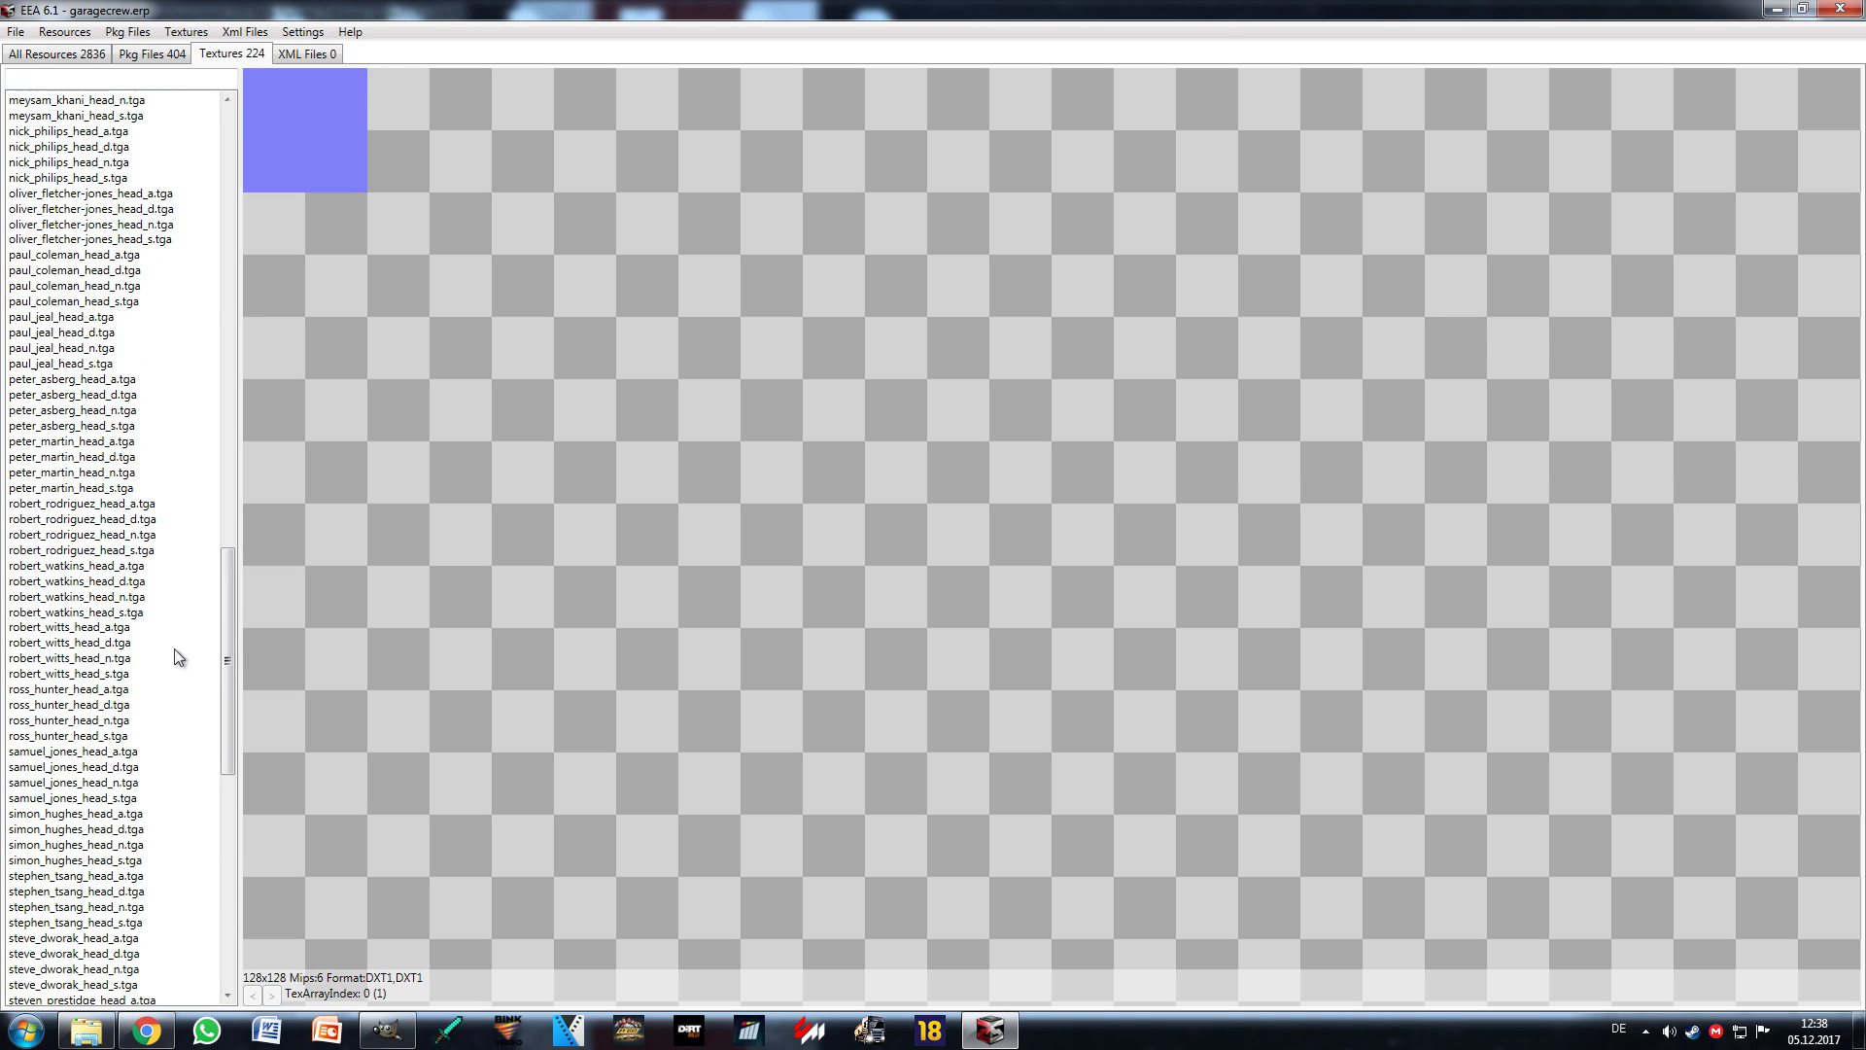
{"action": "left_click_drag", "start_coordinate": [232, 649], "coordinate": [220, 188]}
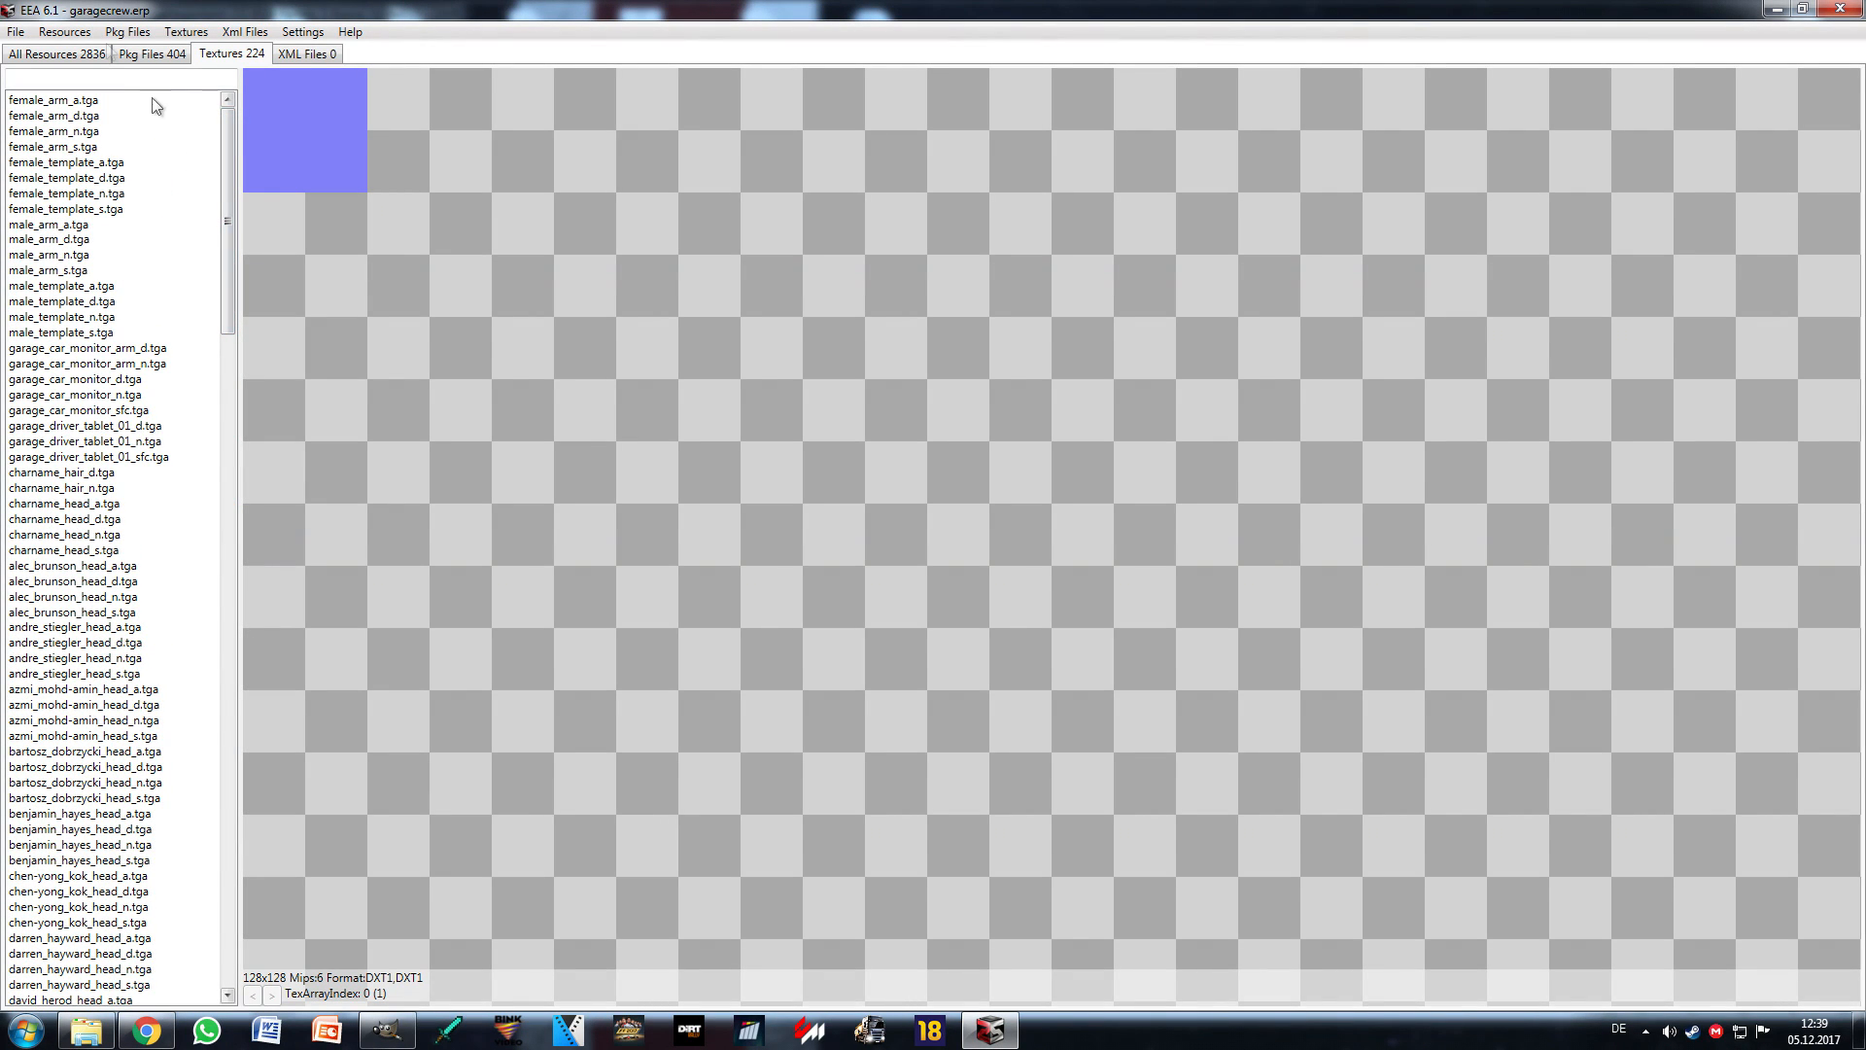
{"action": "left_click", "coordinate": [100, 378]}
{"action": "left_click", "coordinate": [21, 37]}
{"action": "left_click", "coordinate": [50, 72]}
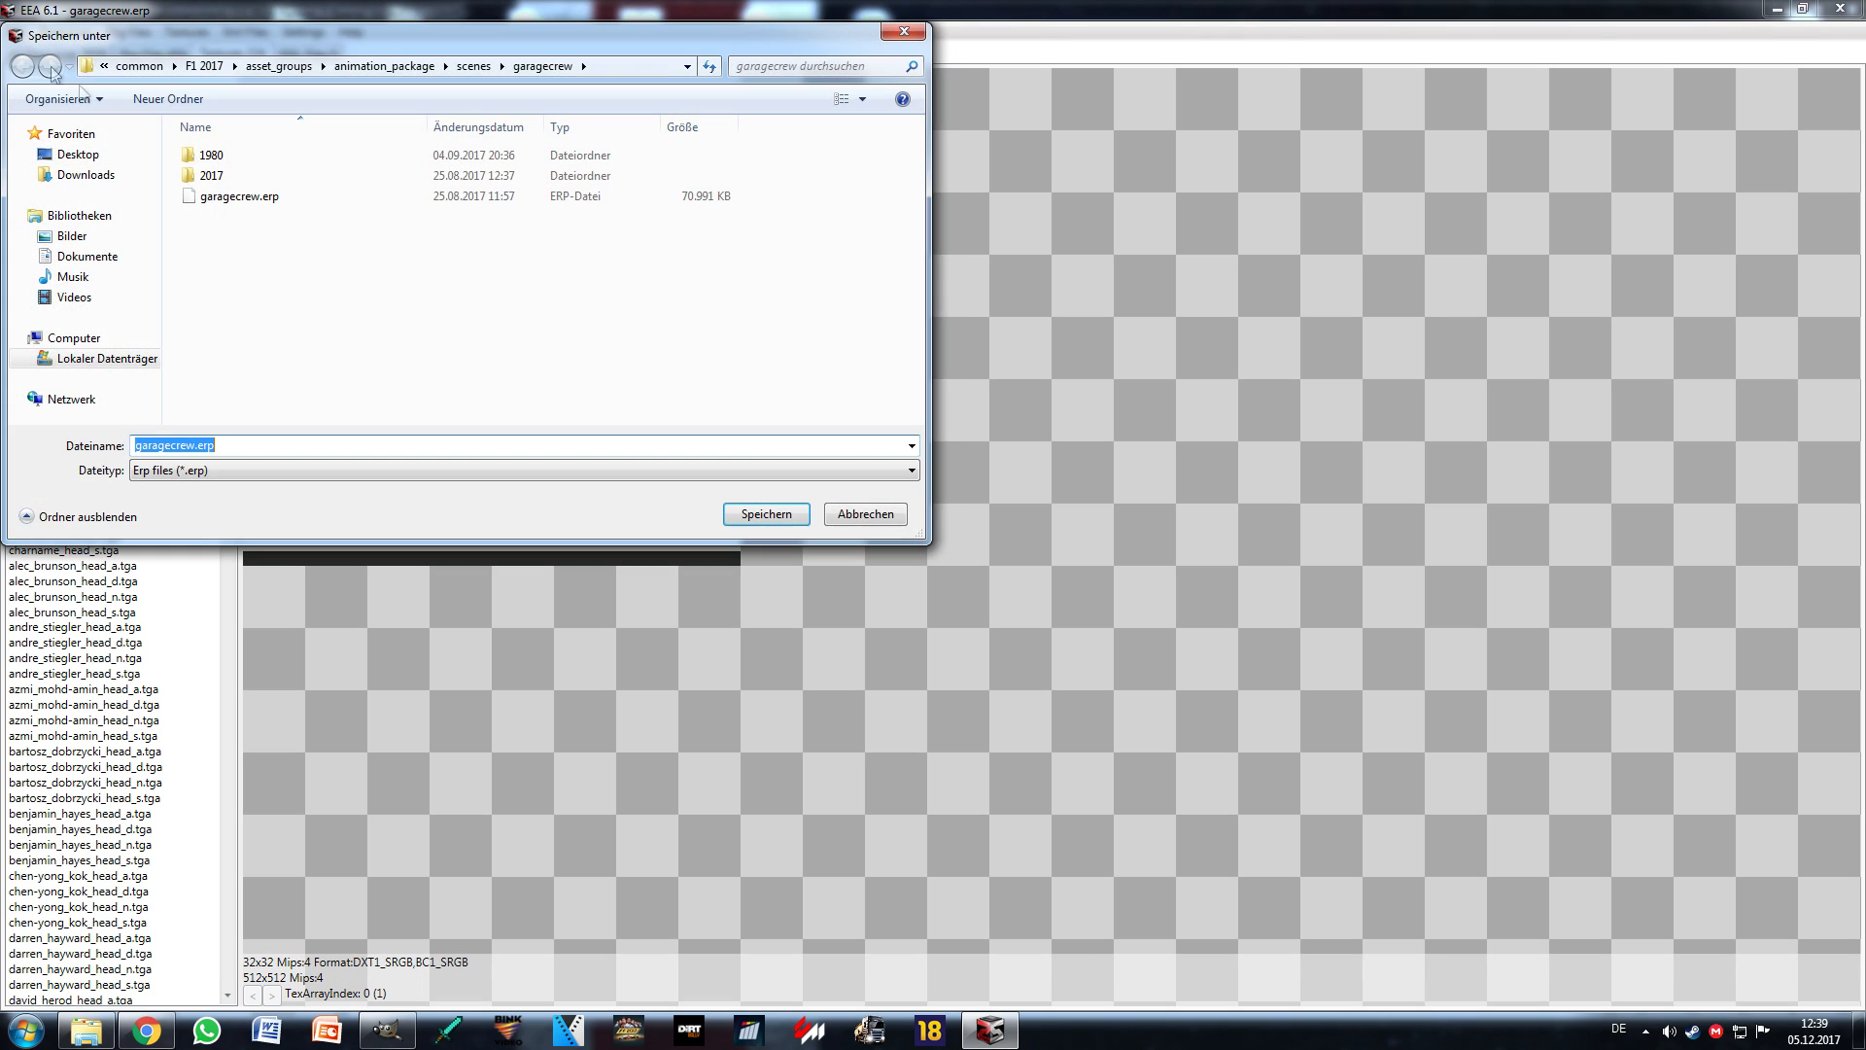
{"action": "left_click", "coordinate": [832, 513]}
Step: Open garage.erp from the environment_package folder second_world/garage/wep
{"action": "left_click", "coordinate": [15, 32]}
{"action": "left_click", "coordinate": [49, 50]}
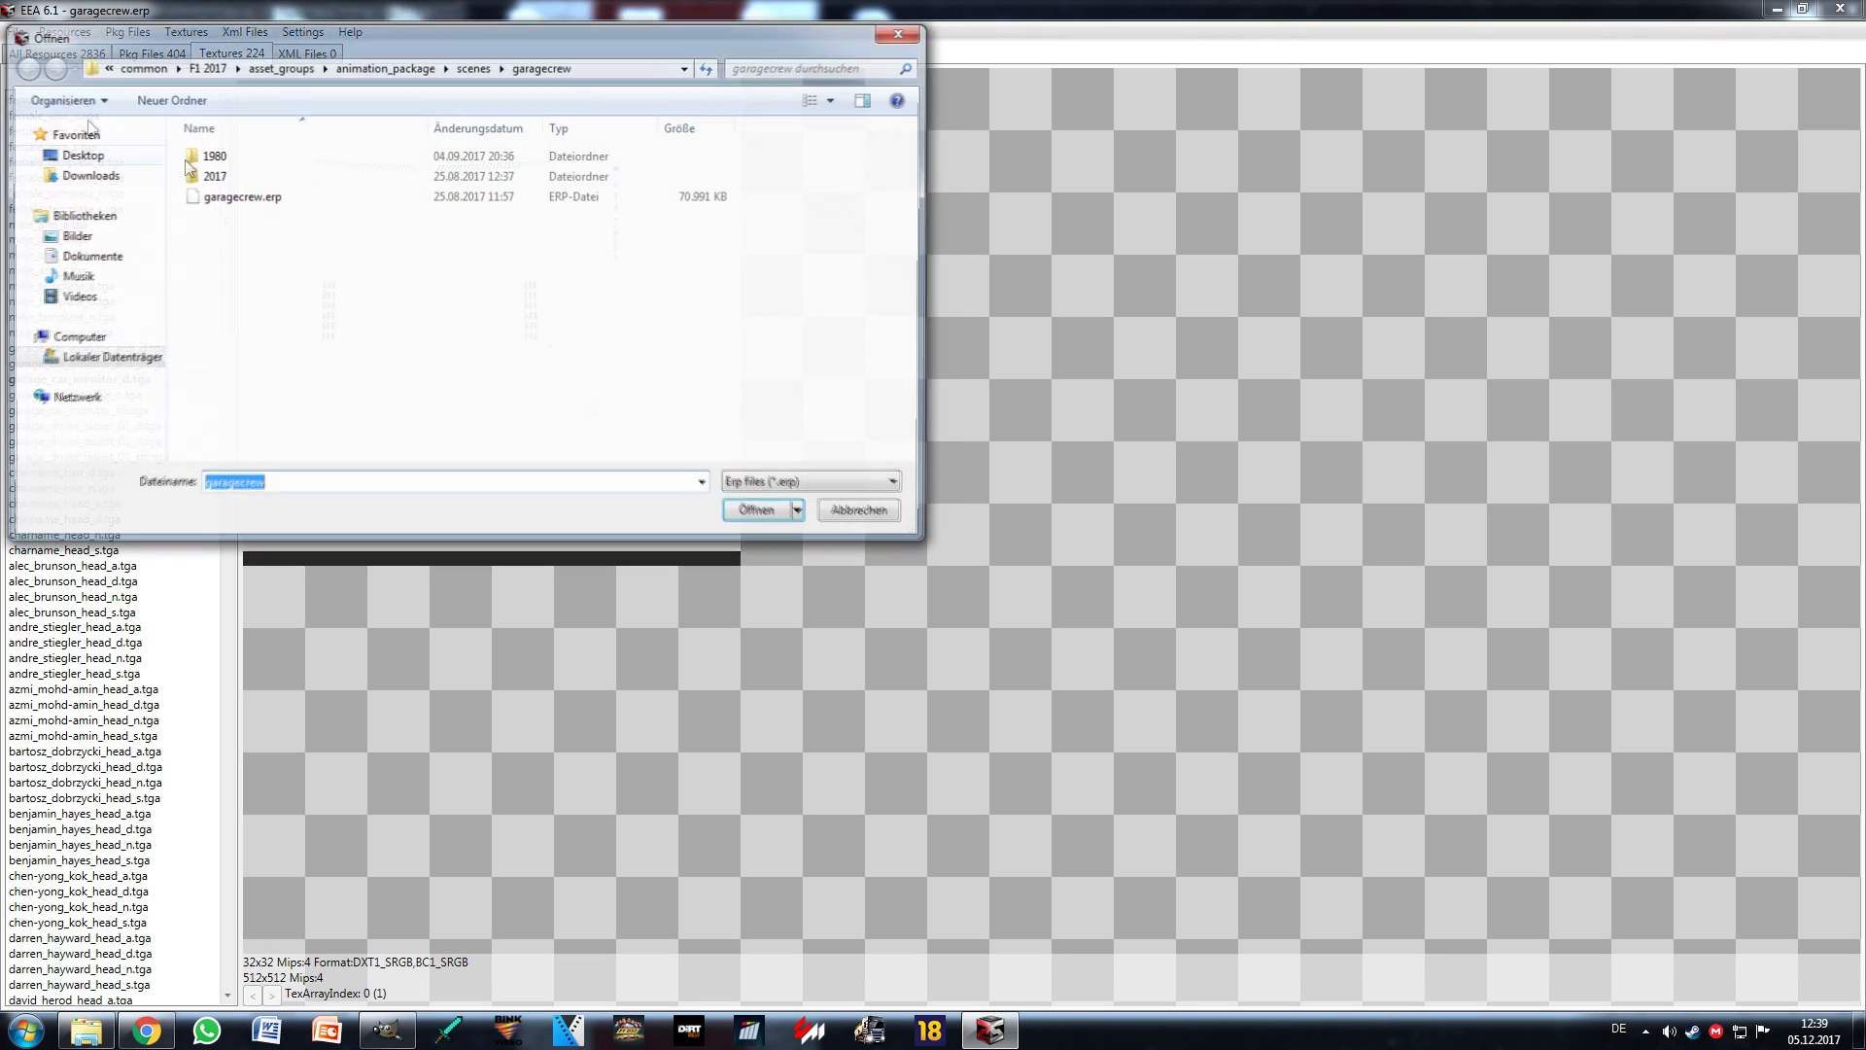
{"action": "left_click", "coordinate": [279, 65]}
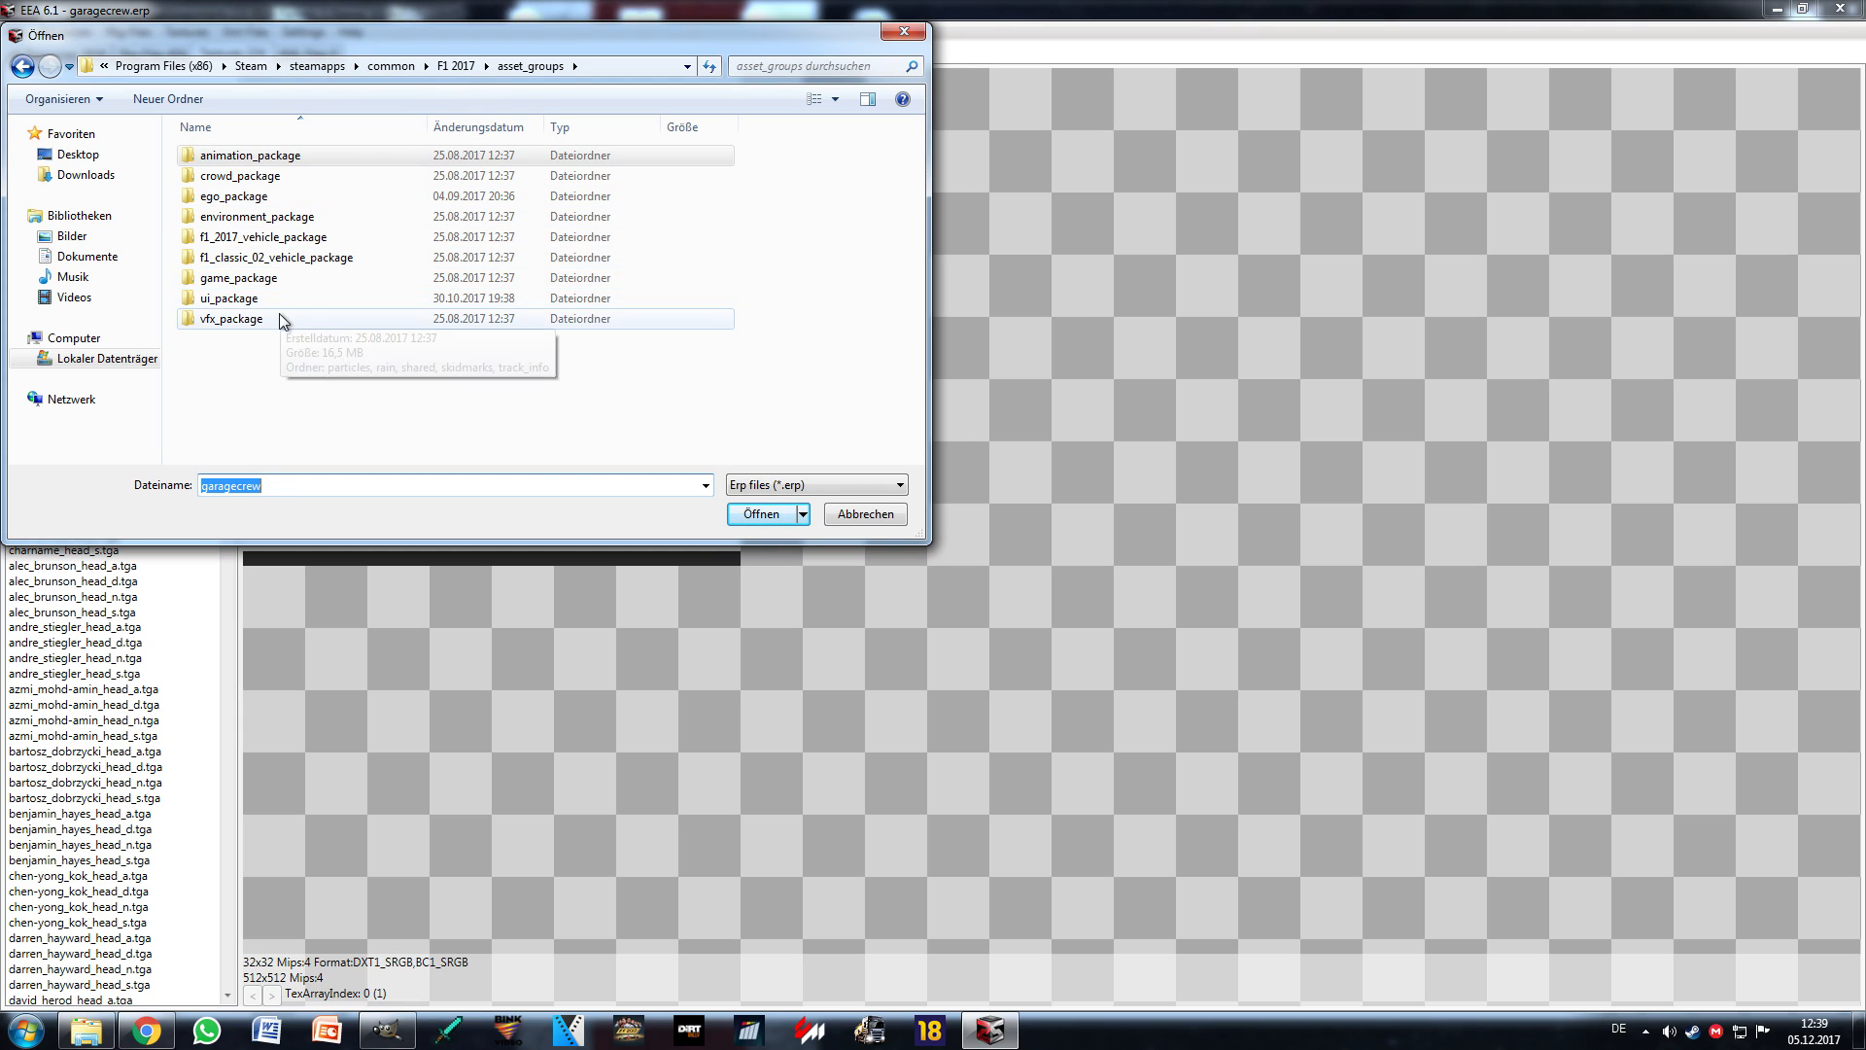
{"action": "double_click", "coordinate": [280, 218]}
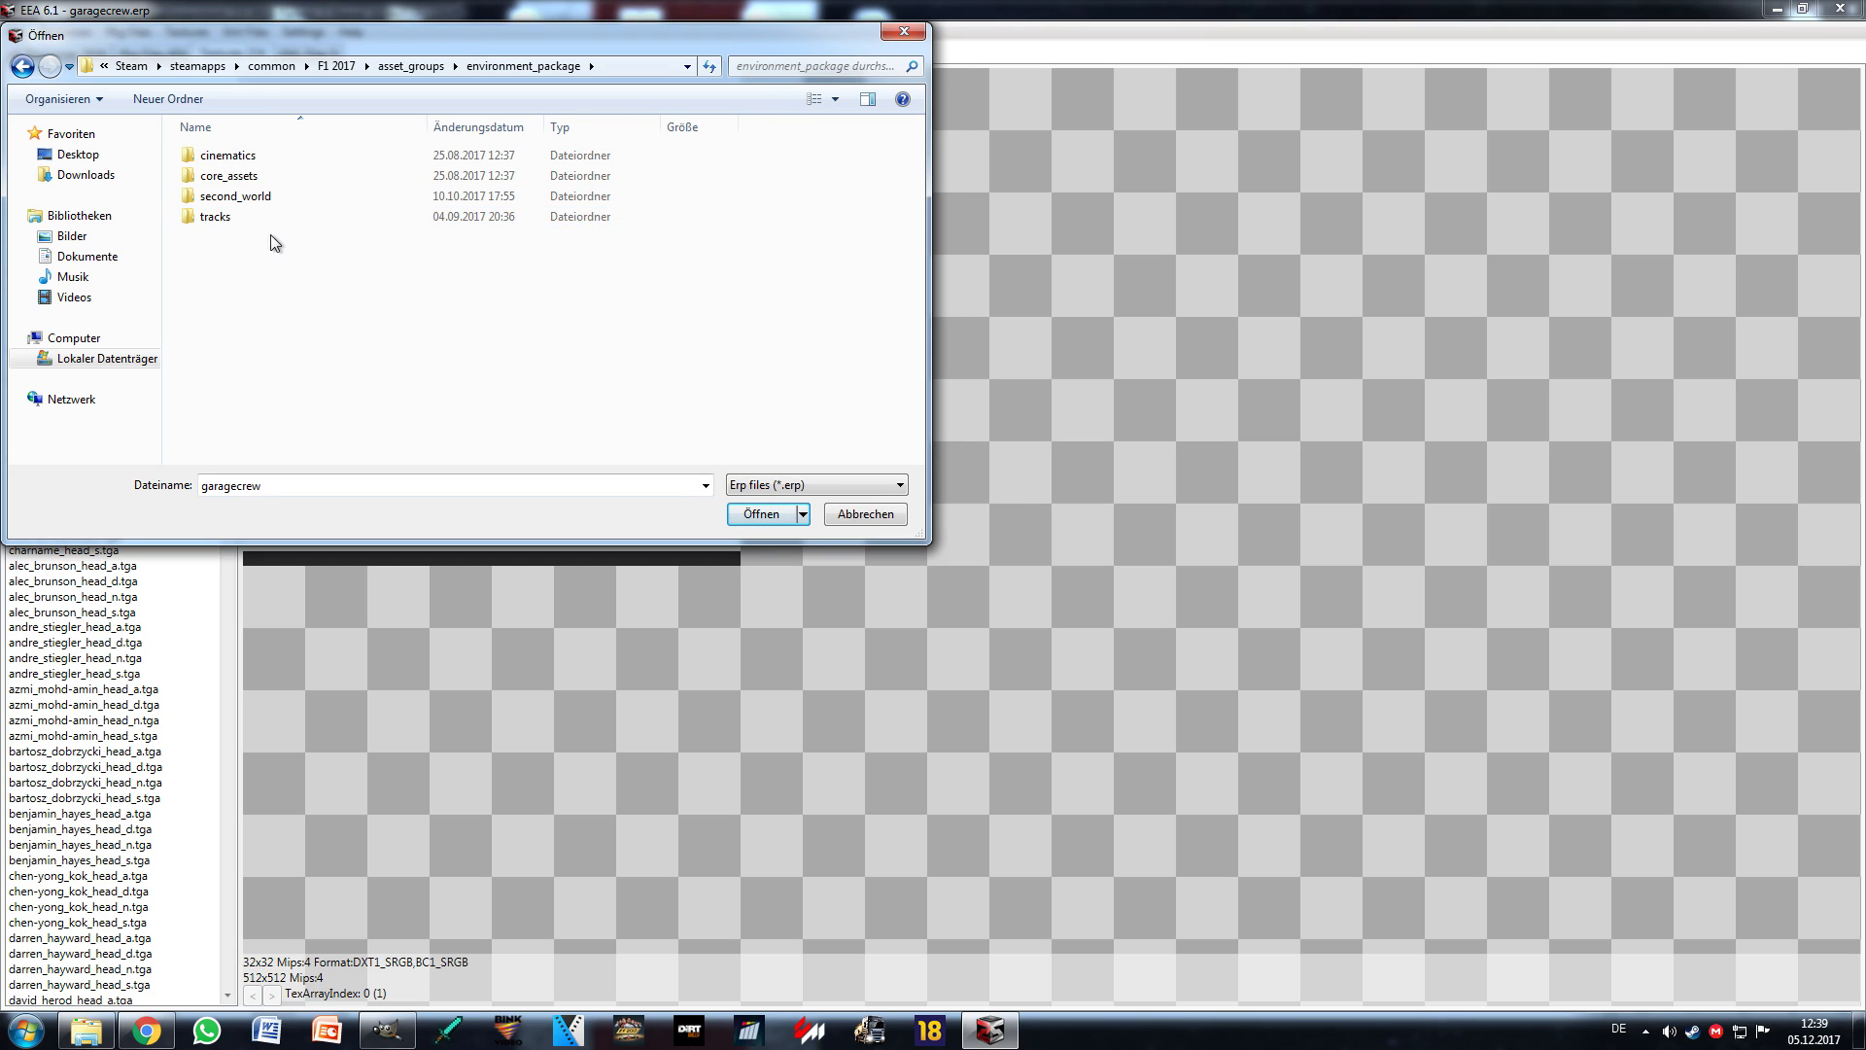
{"action": "left_click", "coordinate": [264, 200]}
{"action": "double_click", "coordinate": [264, 200]}
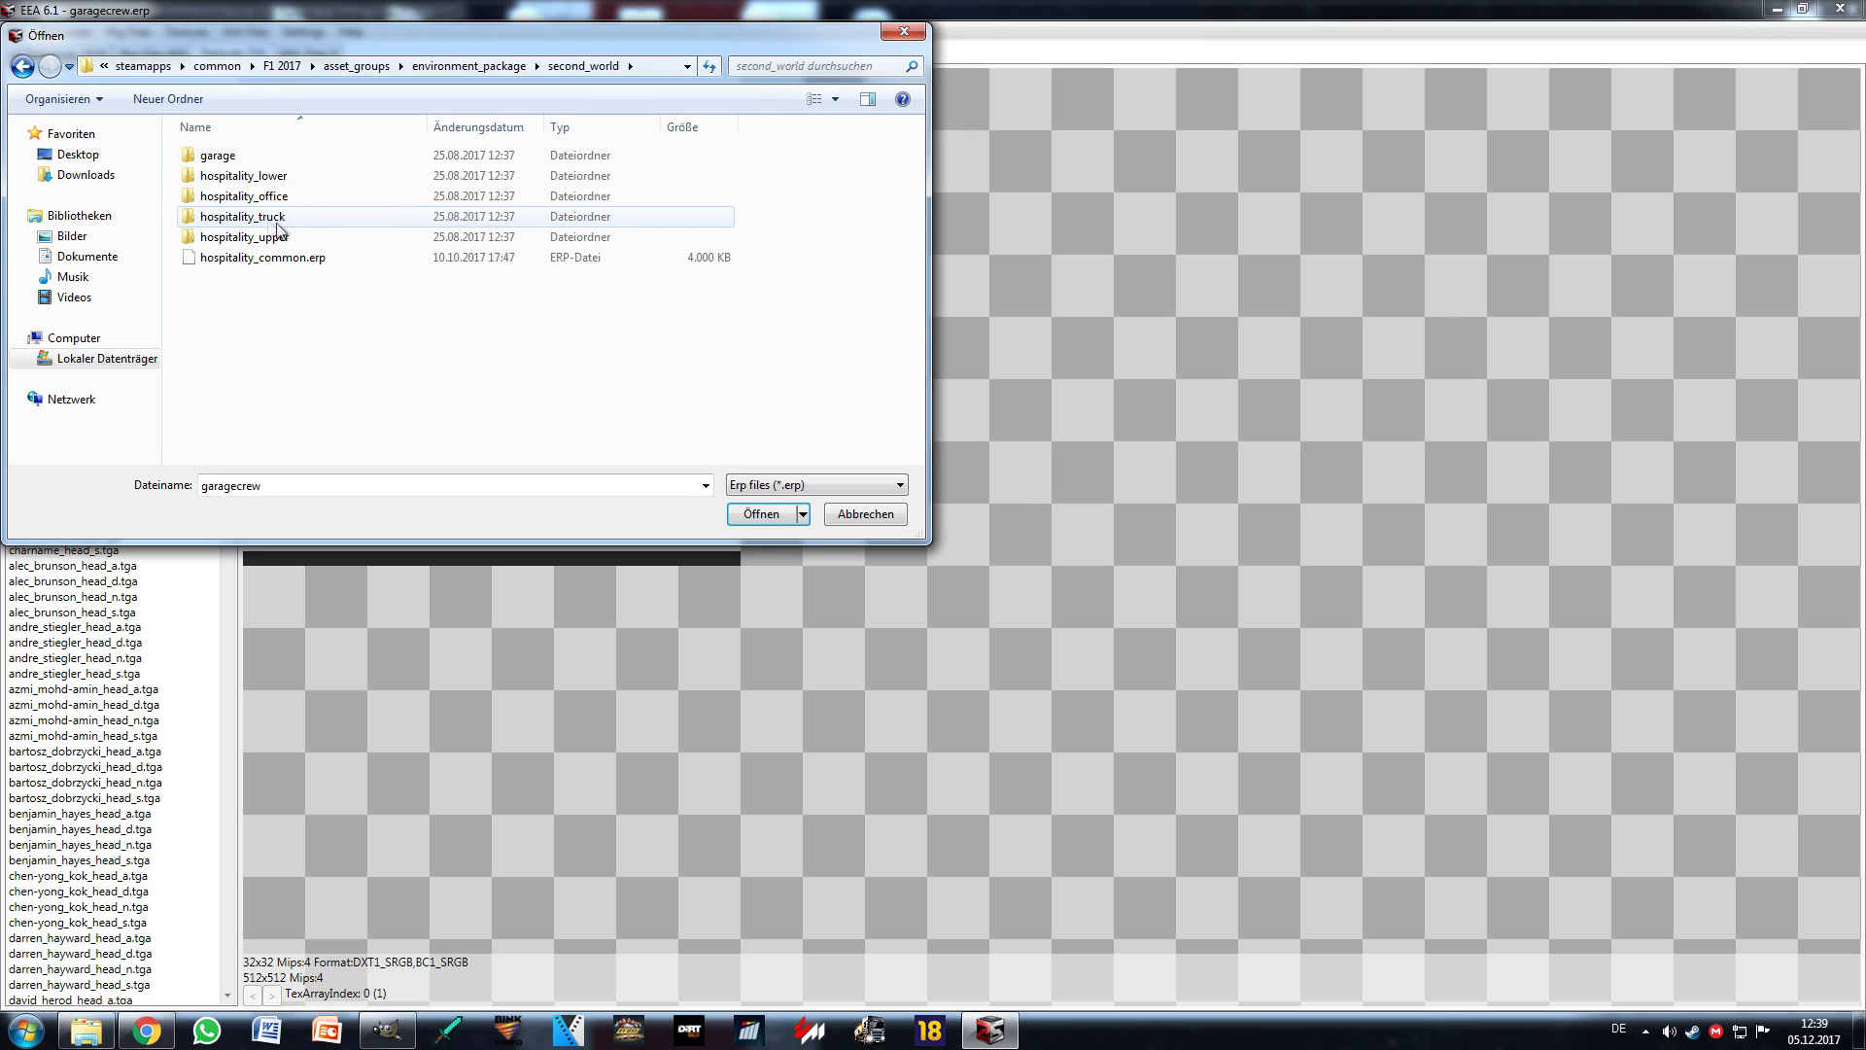
{"action": "double_click", "coordinate": [260, 159]}
{"action": "double_click", "coordinate": [251, 217]}
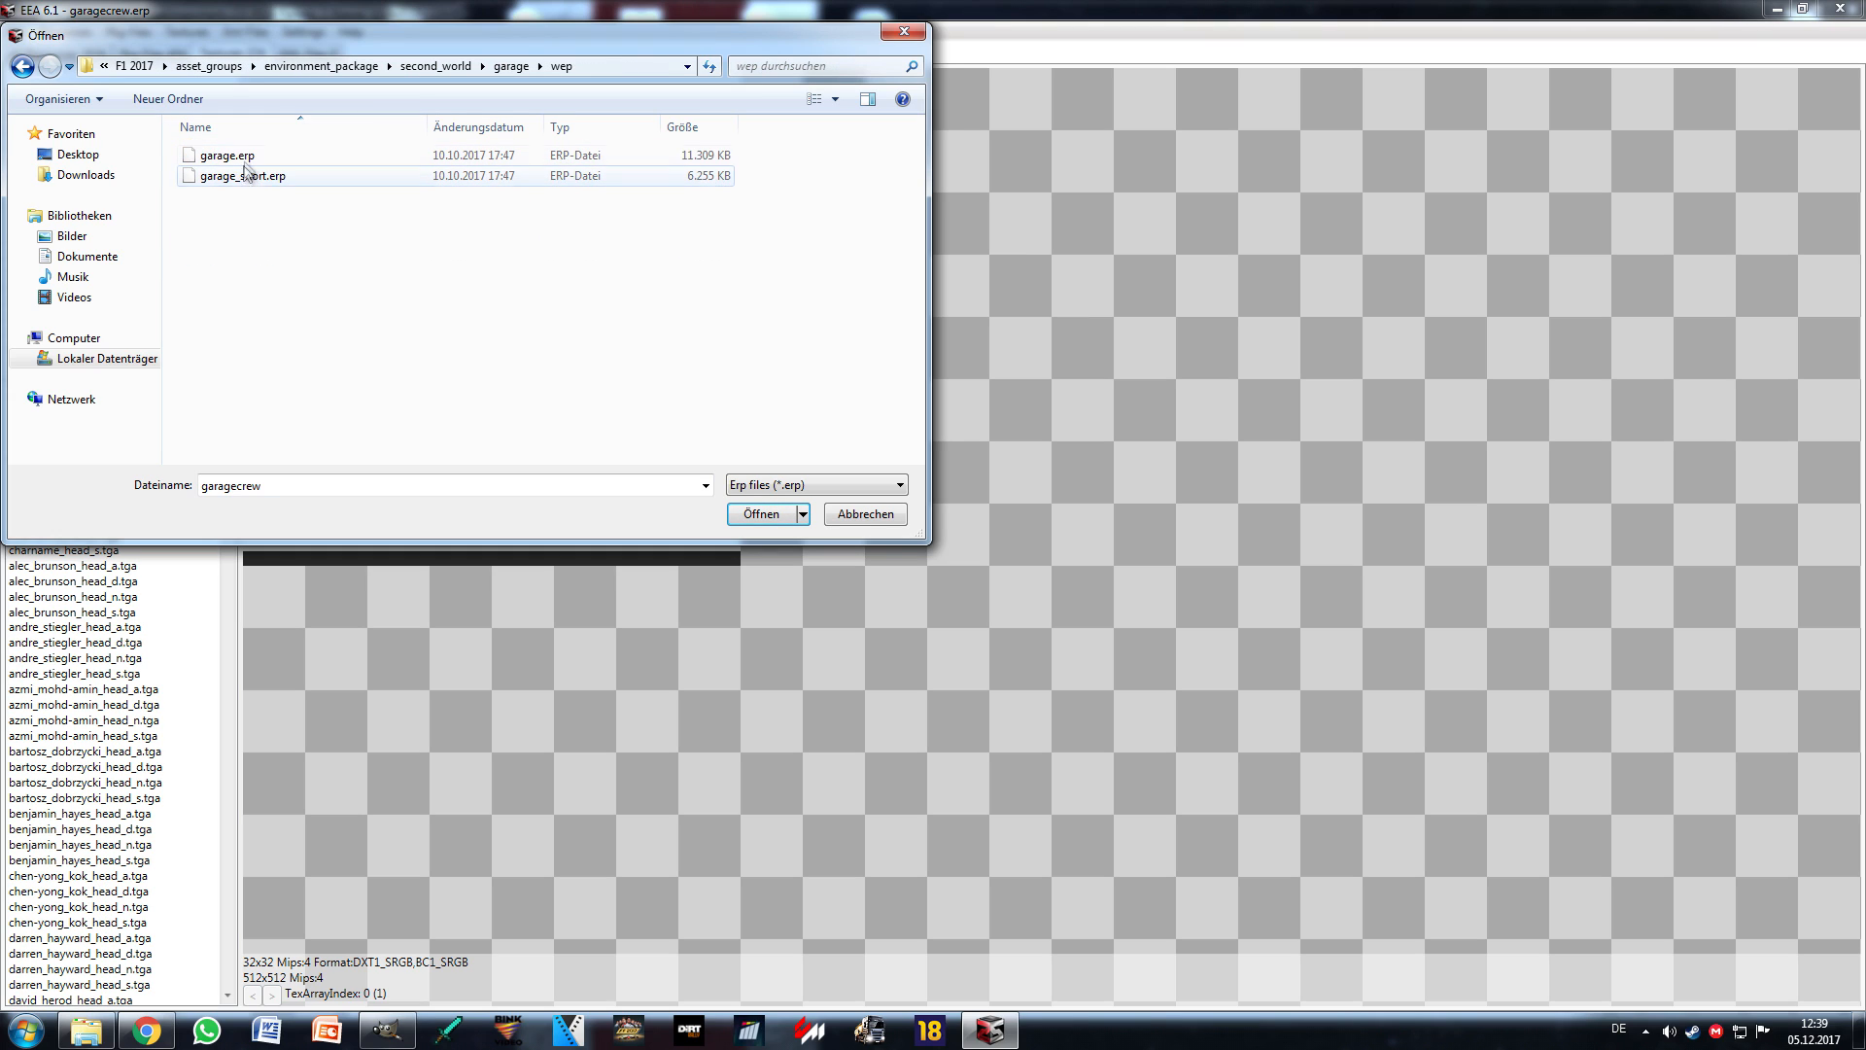
{"action": "double_click", "coordinate": [218, 155]}
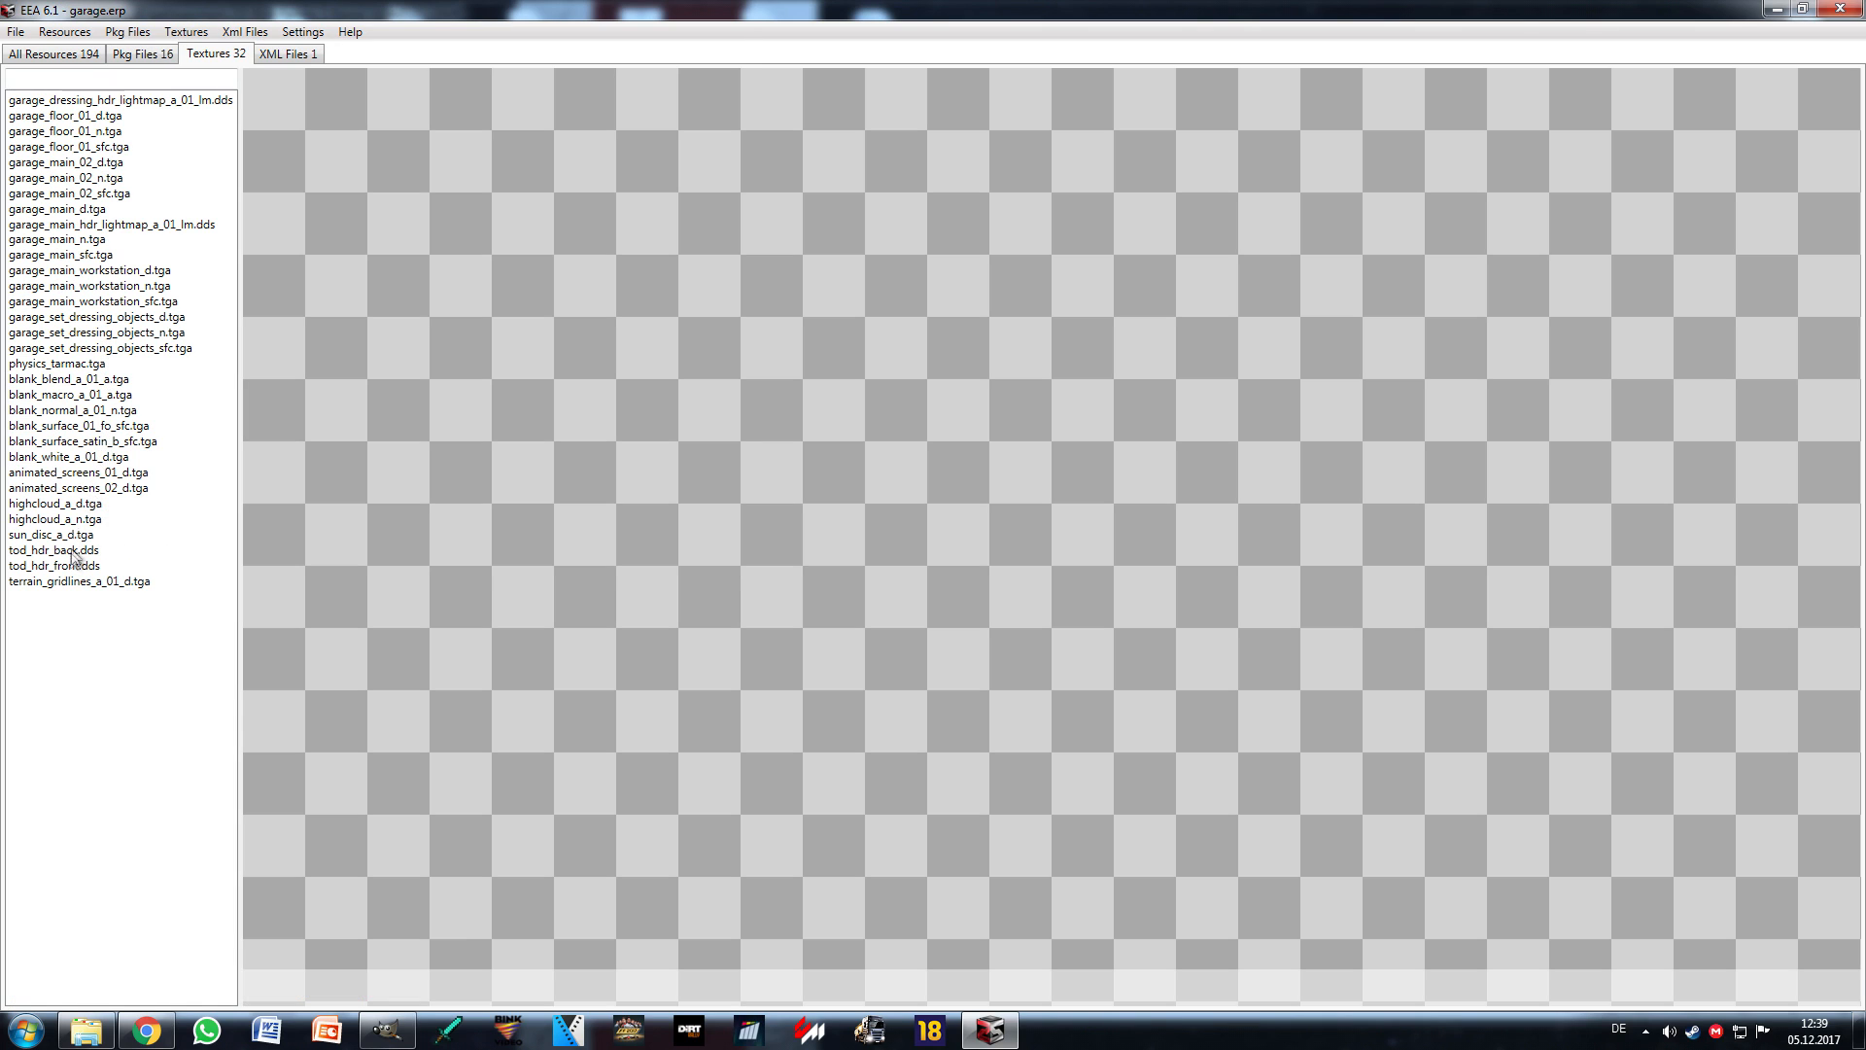
Step: Open hospitality_common.erp from the environment_package folder second_world
{"action": "left_click", "coordinate": [16, 31]}
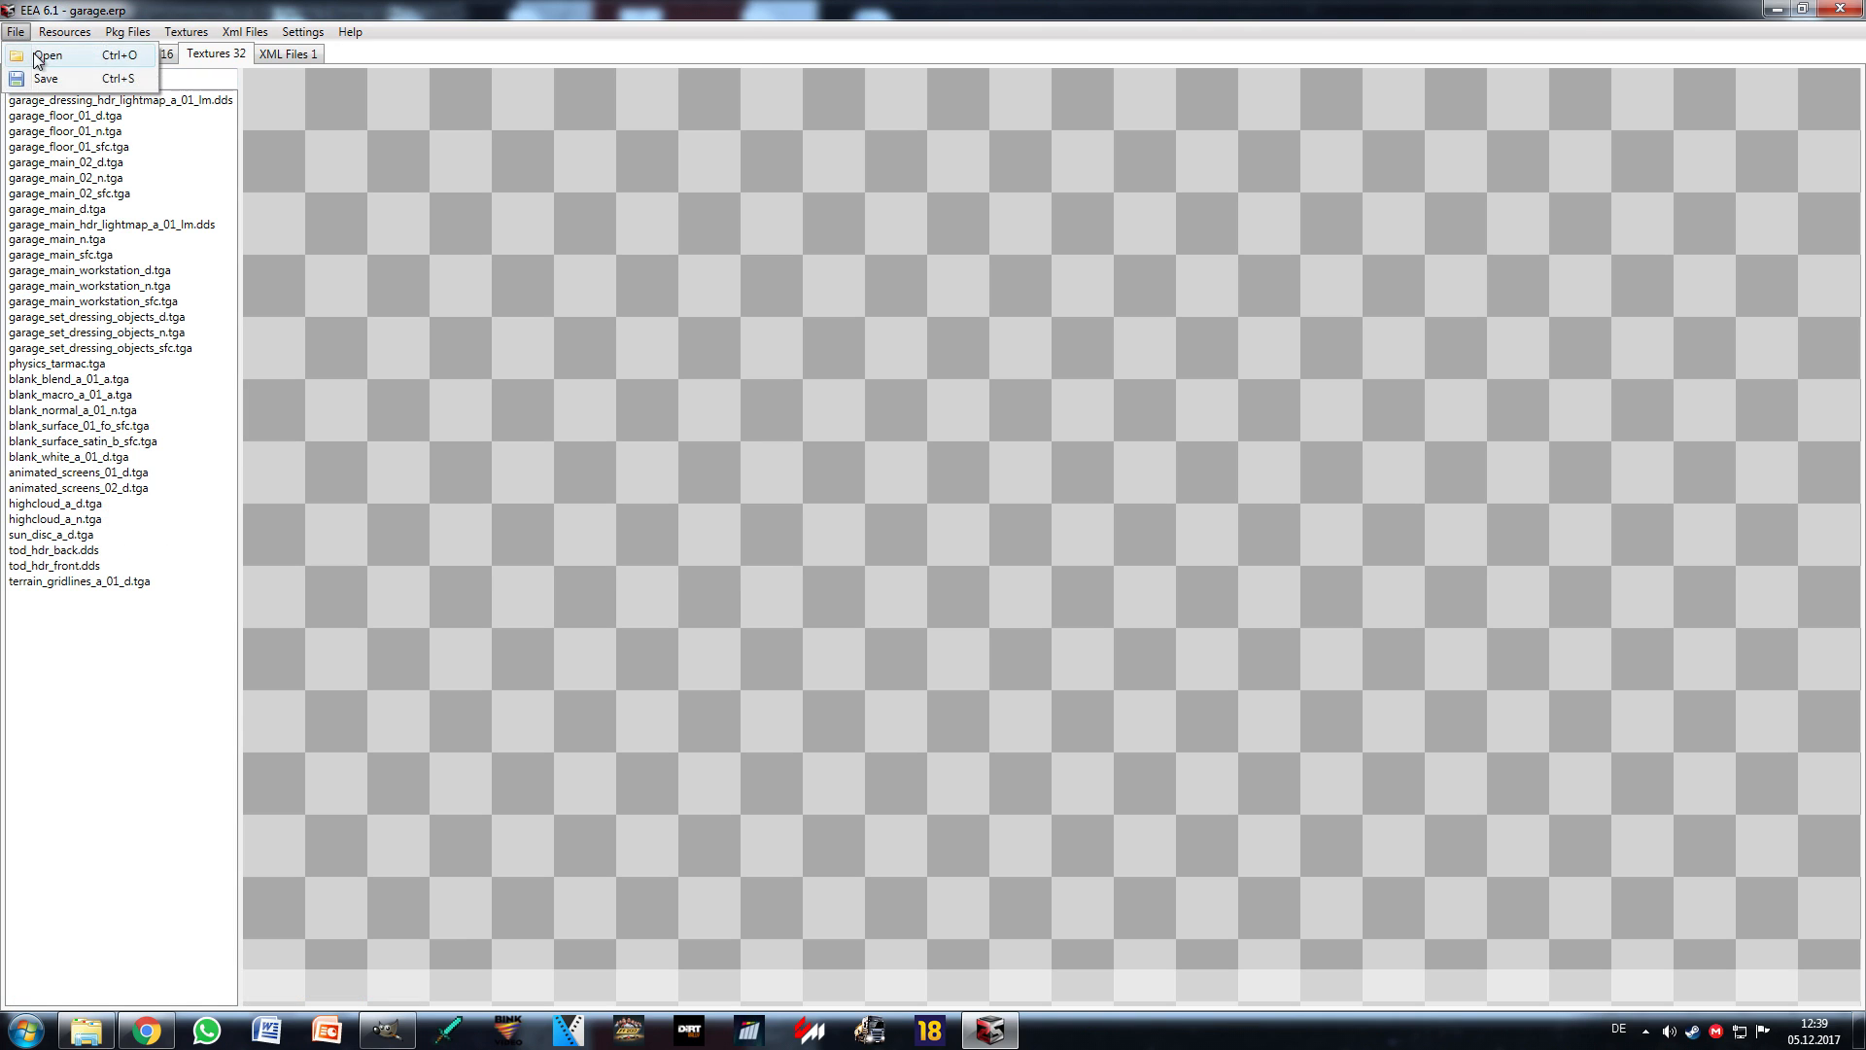
{"action": "left_click", "coordinate": [36, 56]}
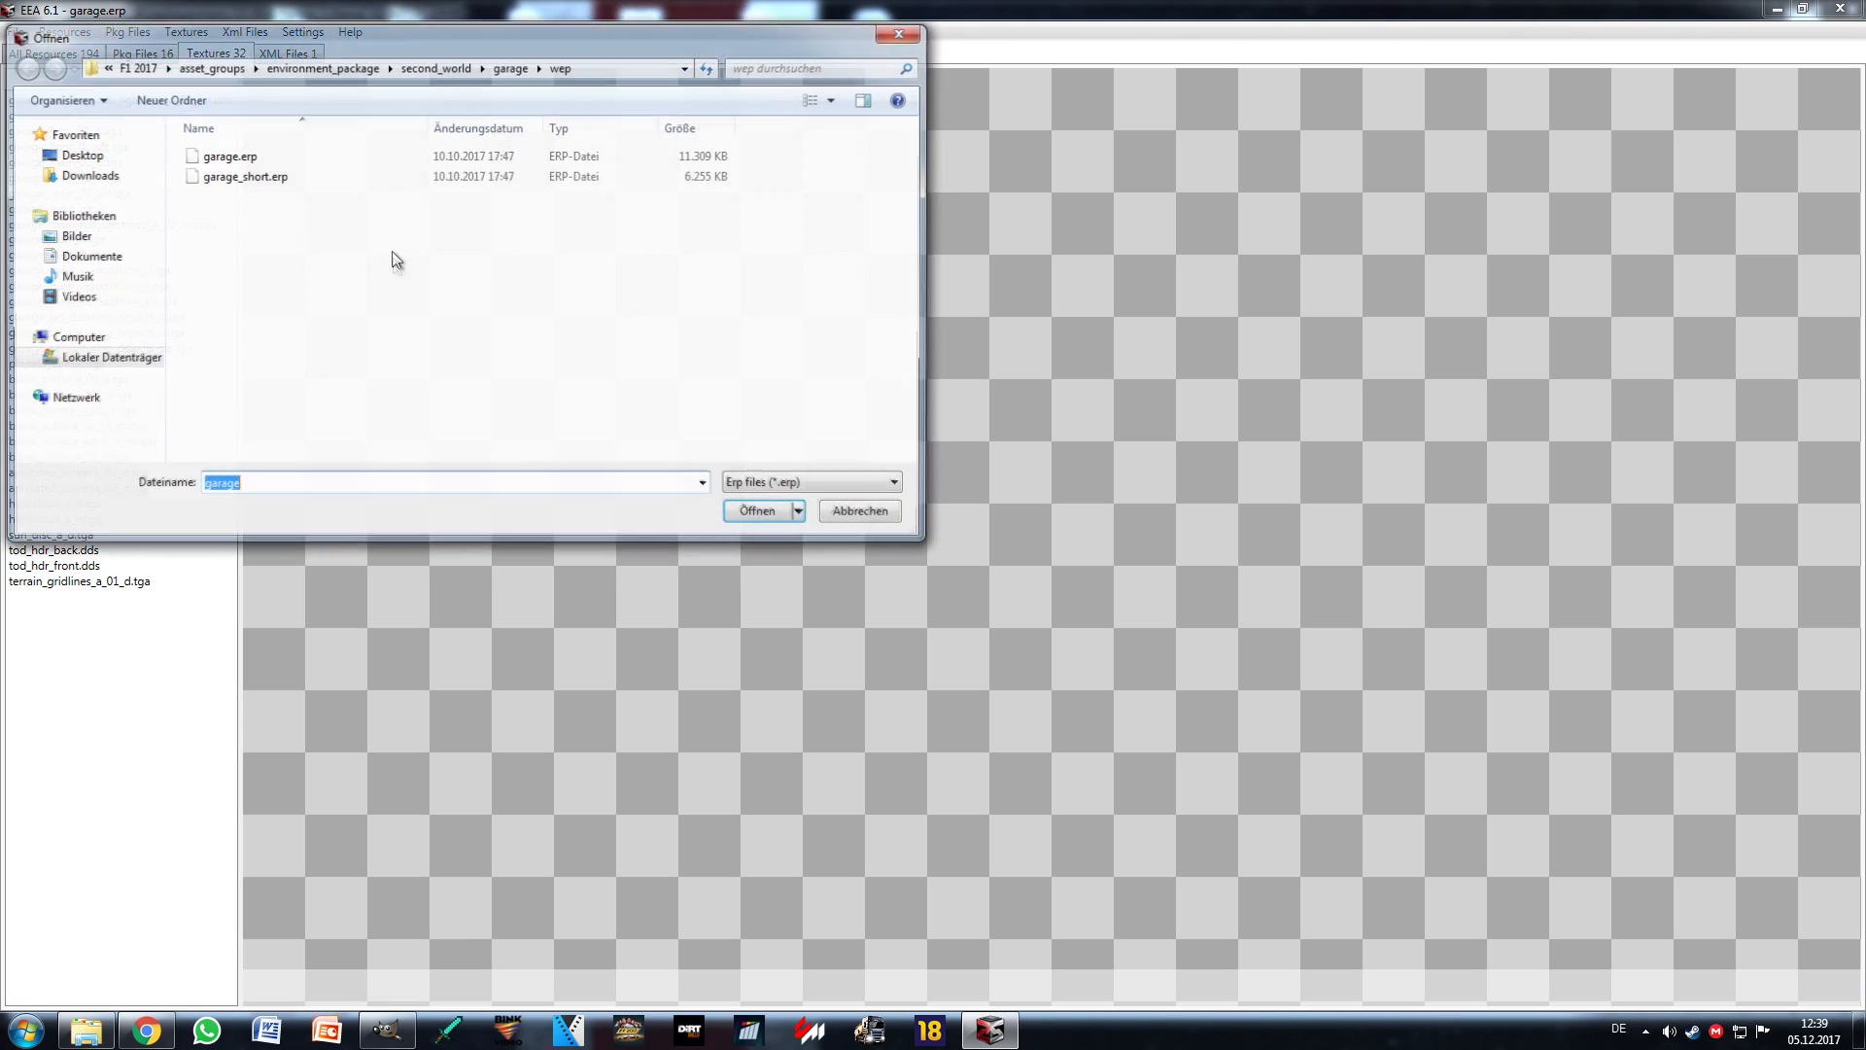
{"action": "left_click", "coordinate": [502, 70]}
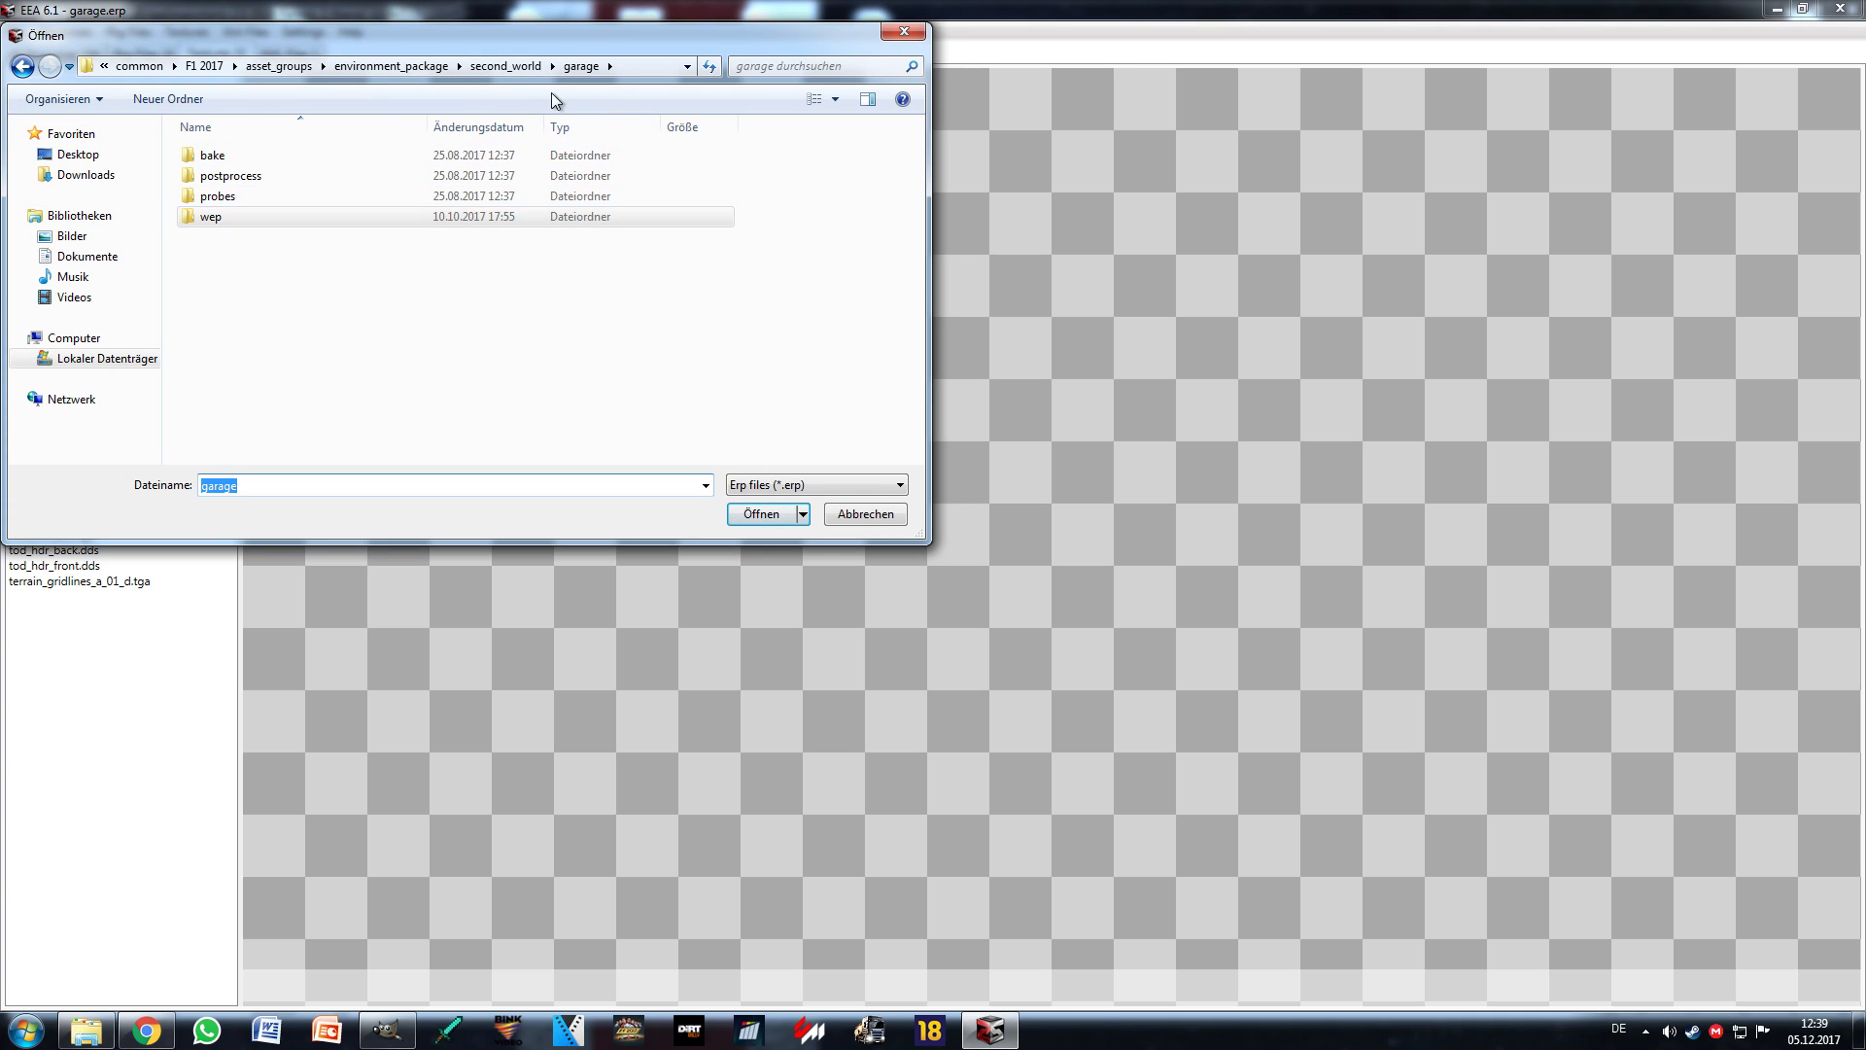
{"action": "left_click", "coordinate": [505, 65]}
{"action": "left_click", "coordinate": [279, 259]}
{"action": "double_click", "coordinate": [277, 265]}
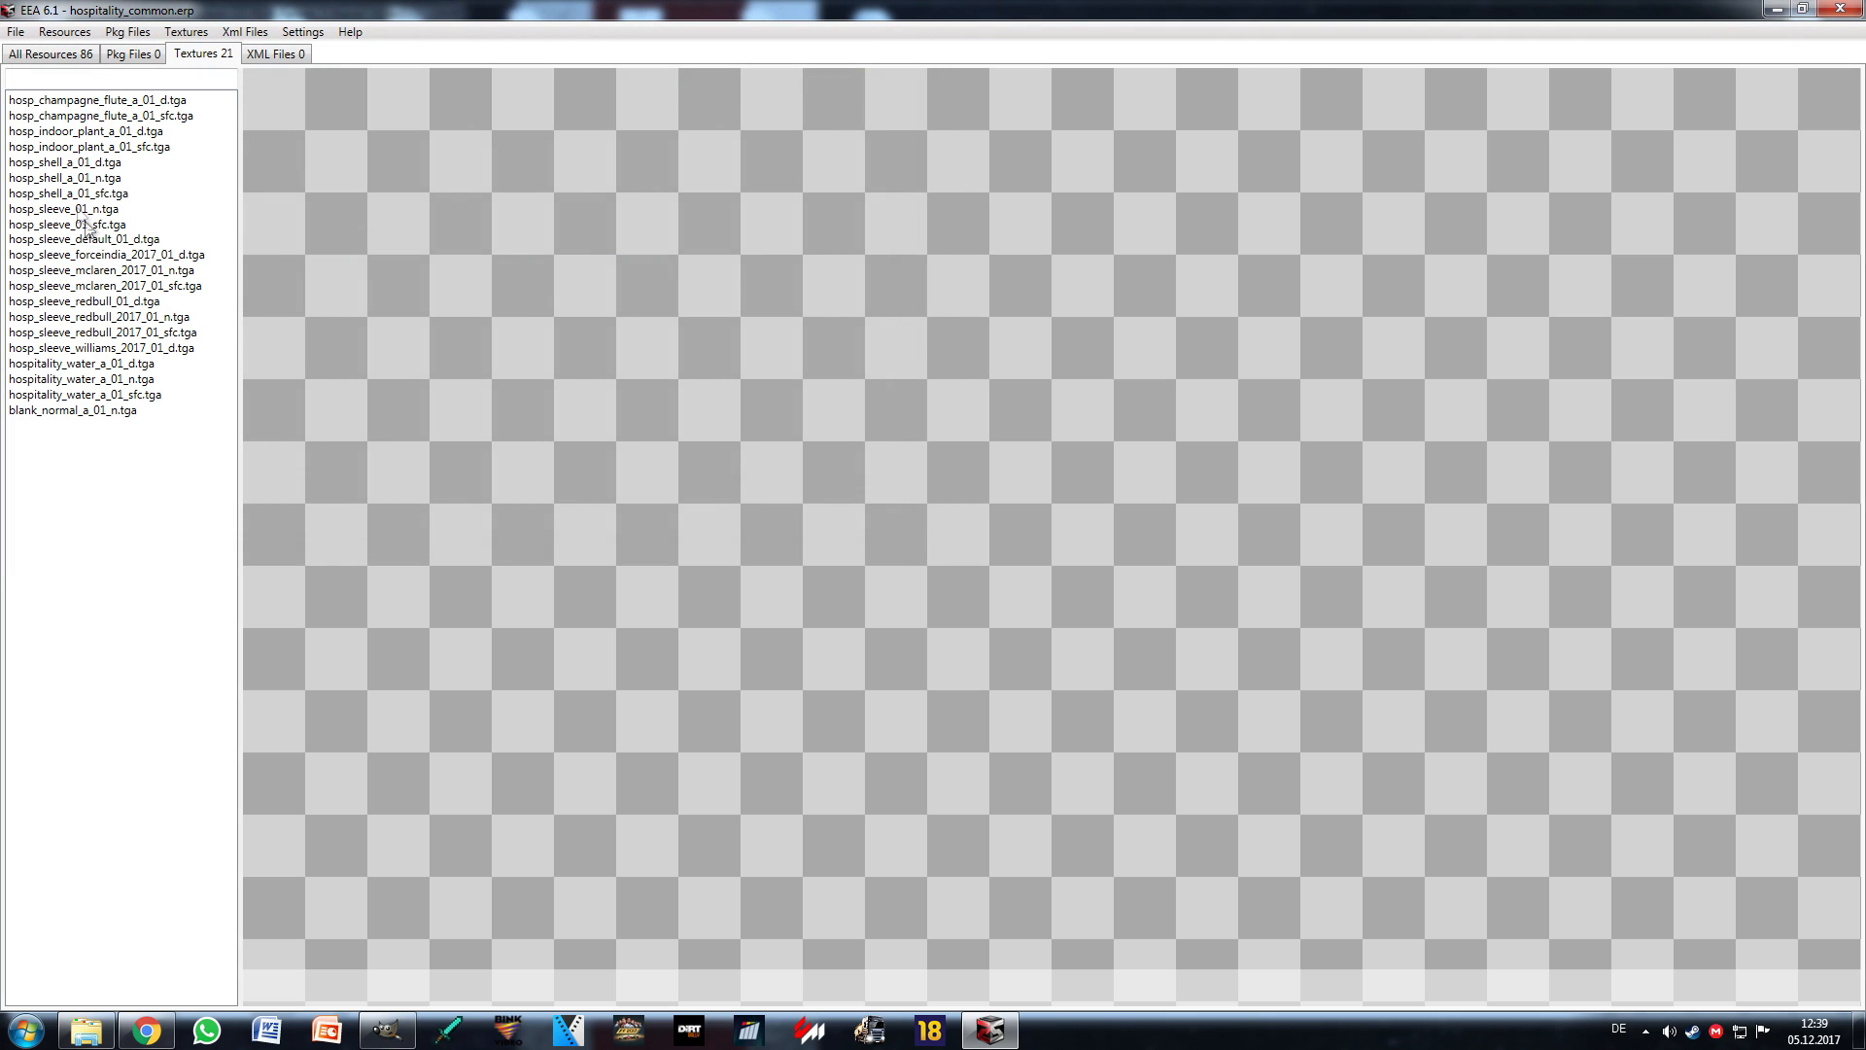
Step: Open hospitality_truck_short.erp from within the second_world/hospitality_truck folder
{"action": "key", "text": "ctrl+o"}
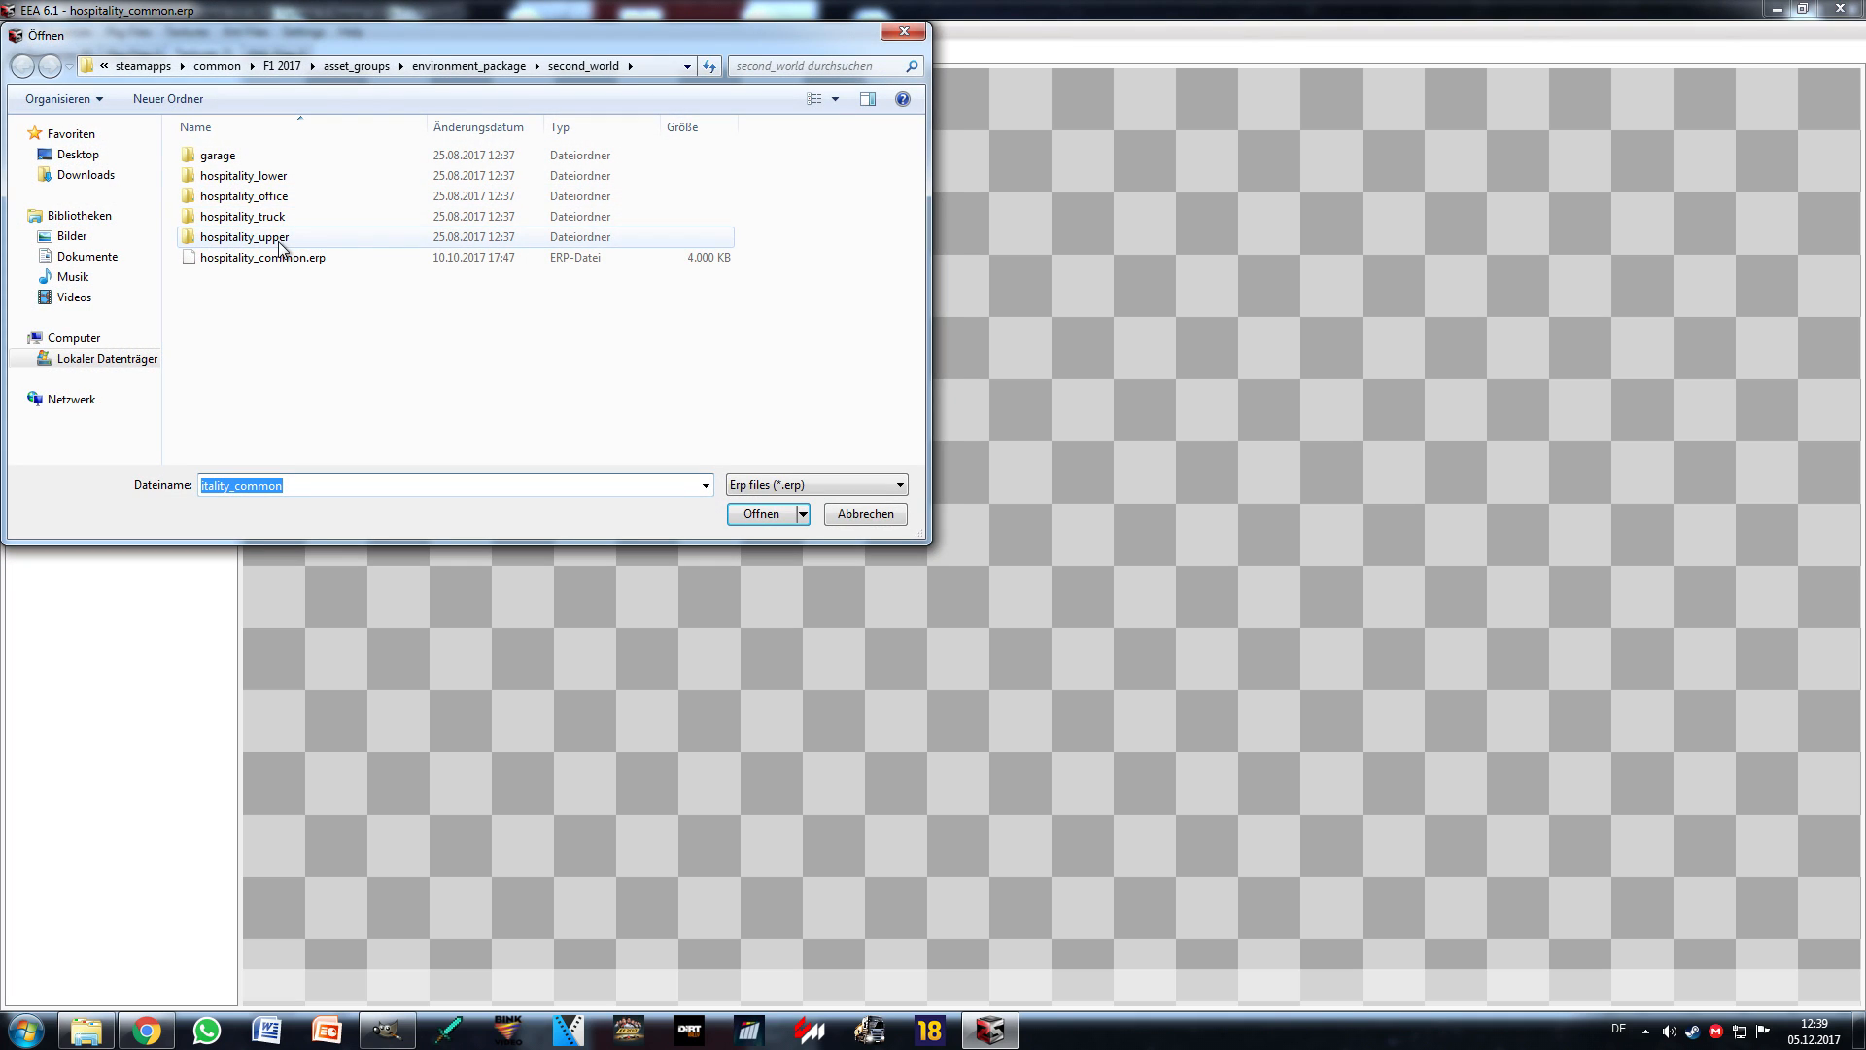
{"action": "double_click", "coordinate": [241, 216]}
{"action": "double_click", "coordinate": [248, 218]}
{"action": "double_click", "coordinate": [249, 162]}
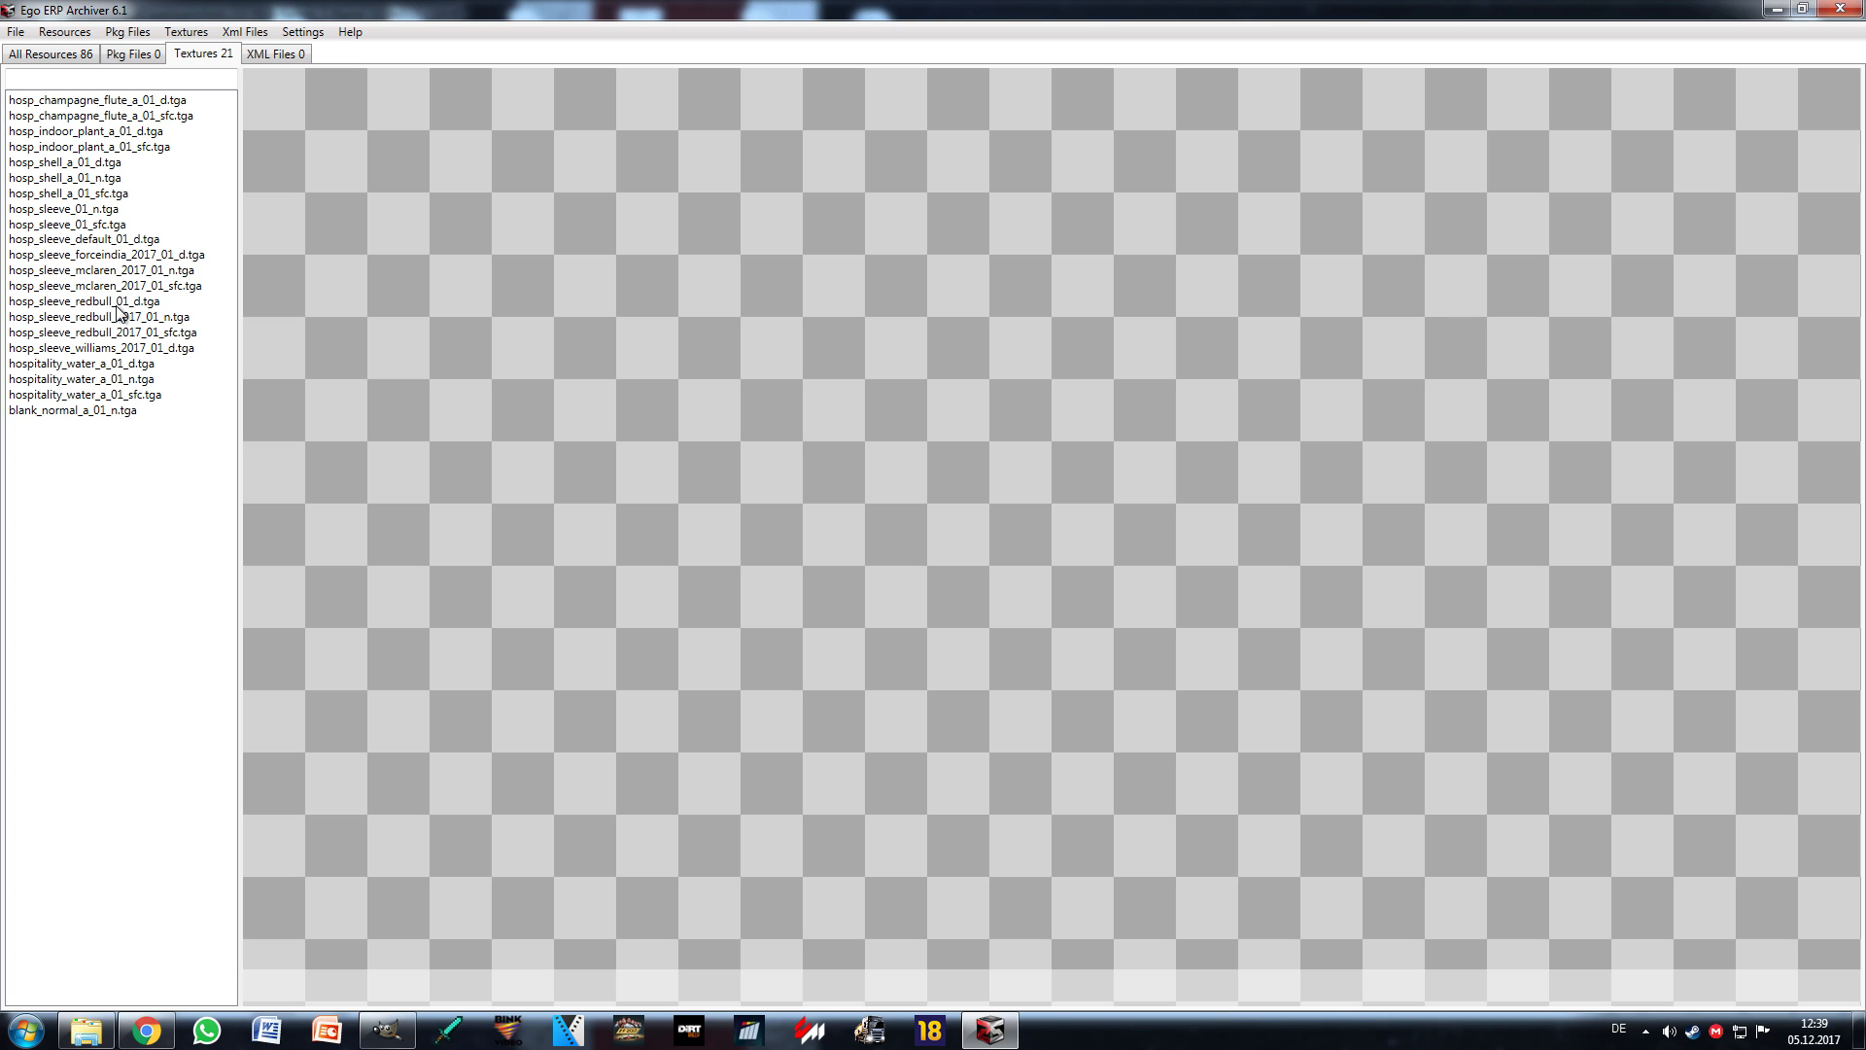
Step: View hosp_building_pitgarage_a_01_d.tga, the corner sofa texture hosp_corner_sofa_a_01_n.tga and the plain cushion texture hosp_cushion_a_01_d.tga
{"action": "left_click", "coordinate": [116, 309]}
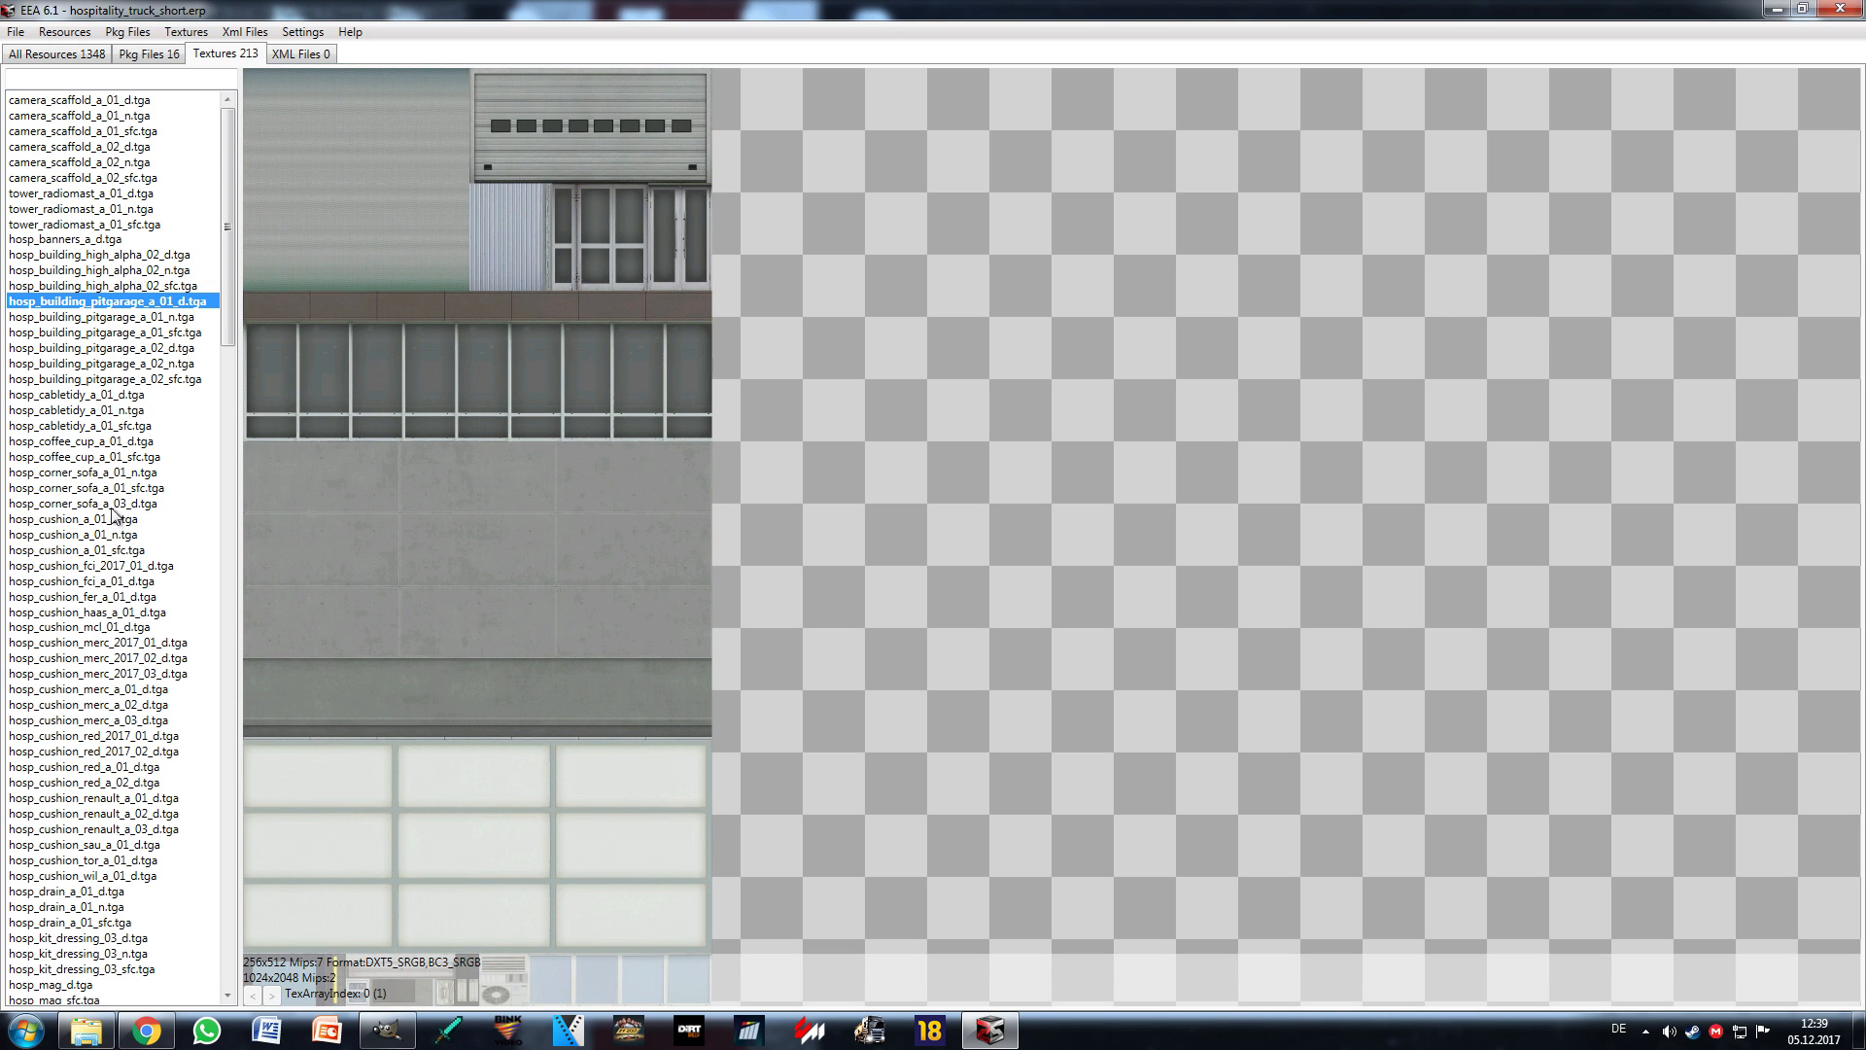
{"action": "left_click", "coordinate": [113, 477]}
{"action": "left_click", "coordinate": [114, 522]}
{"action": "scroll", "coordinate": [89, 495], "scroll_direction": "down", "scroll_amount": 4}
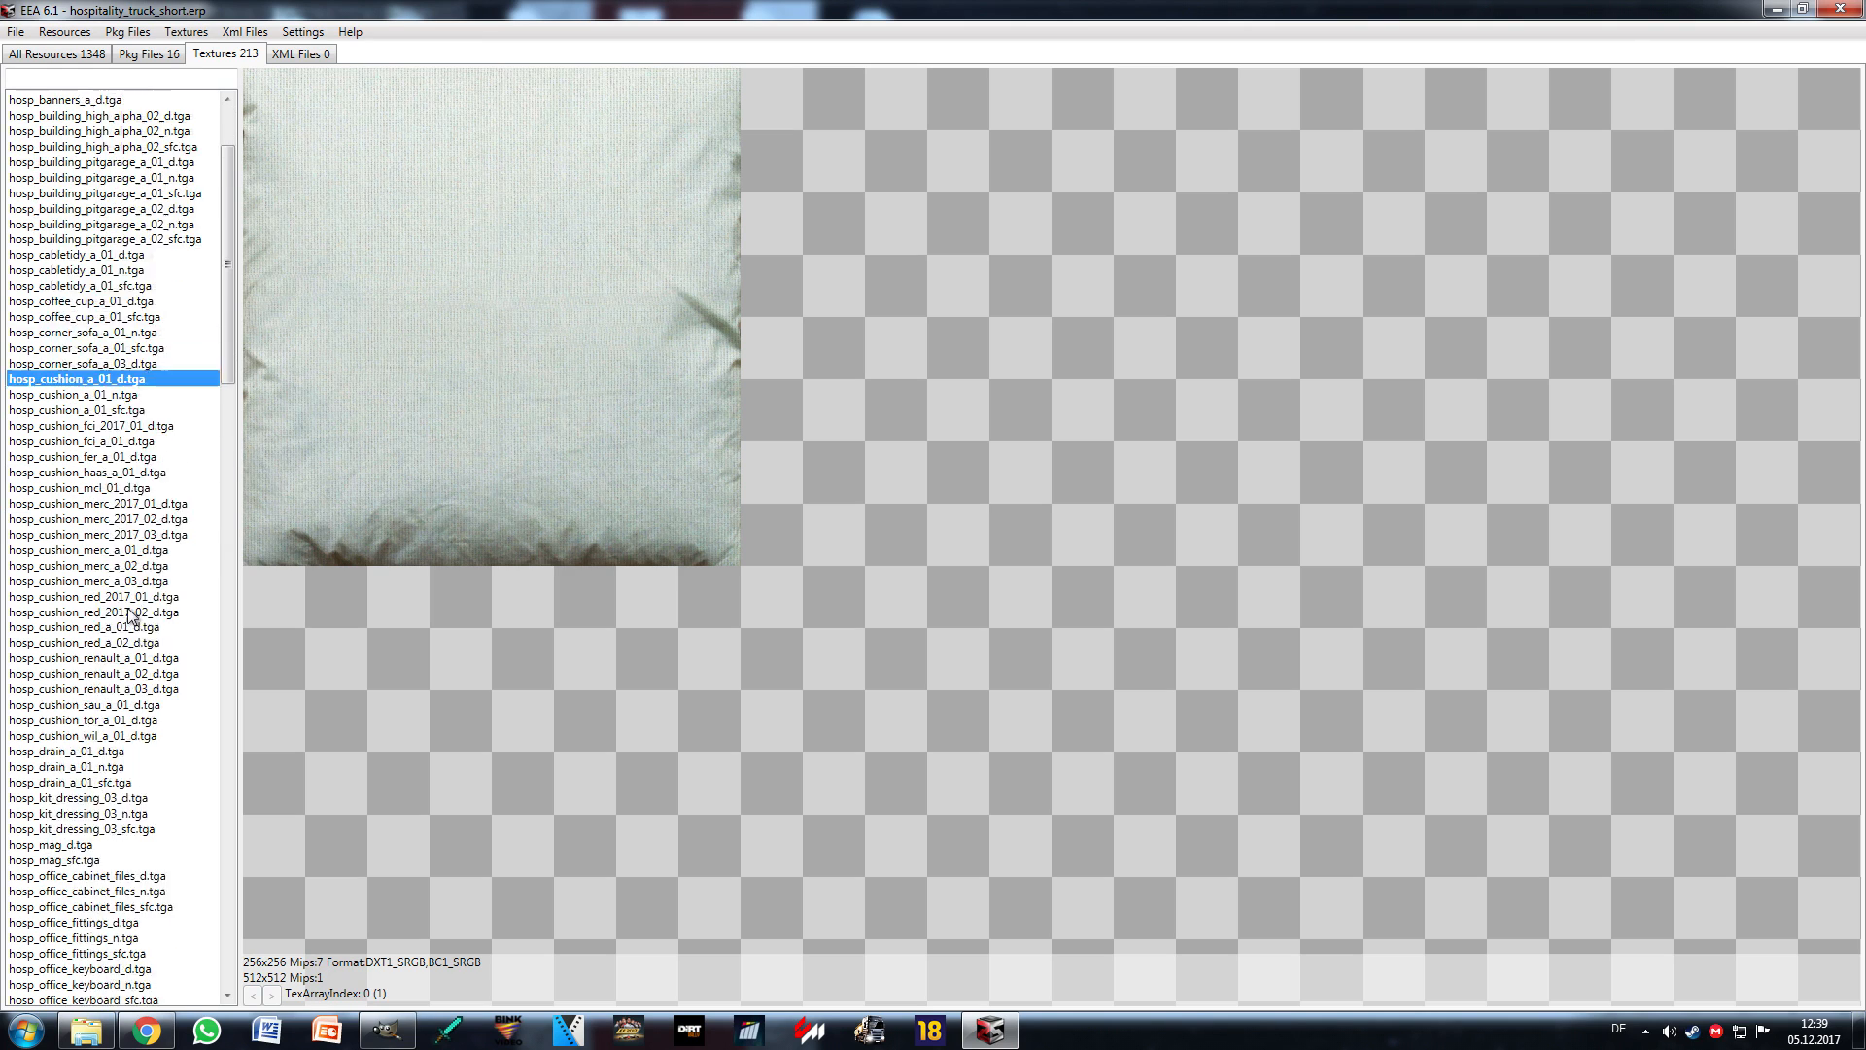
Step: View hospitality cushion _d textures for Ferrari, Haas, McLaren and Mercedes, plus hosp_cushion_red_2017_01_d.tga
{"action": "left_click", "coordinate": [164, 458]}
{"action": "left_click", "coordinate": [174, 473]}
{"action": "left_click", "coordinate": [176, 487]}
{"action": "left_click", "coordinate": [179, 457]}
{"action": "left_click", "coordinate": [160, 536]}
{"action": "left_click", "coordinate": [162, 551]}
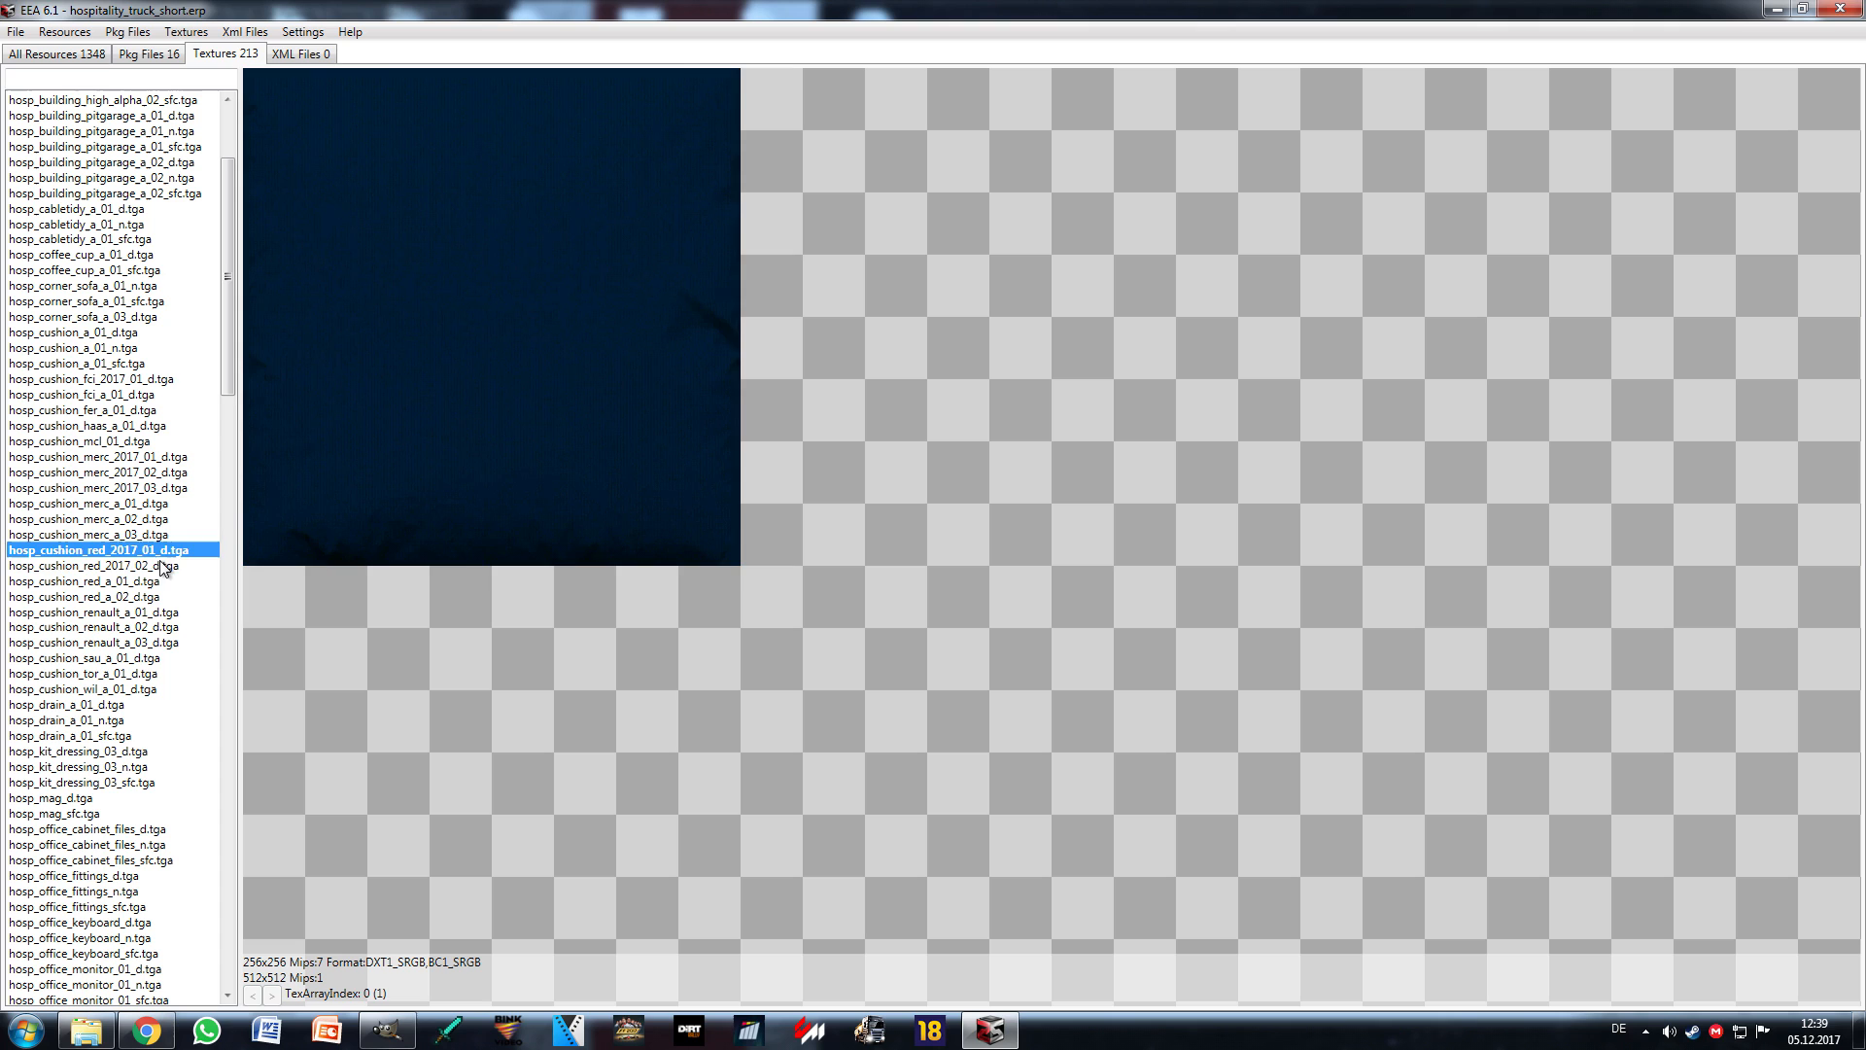
Step: View hosp_cushion_red_2017_02_d.tga, hosp_cushion_red_a_01_d.tga and the three Renault cushion _d textures
{"action": "left_click", "coordinate": [160, 567]}
{"action": "left_click", "coordinate": [156, 582]}
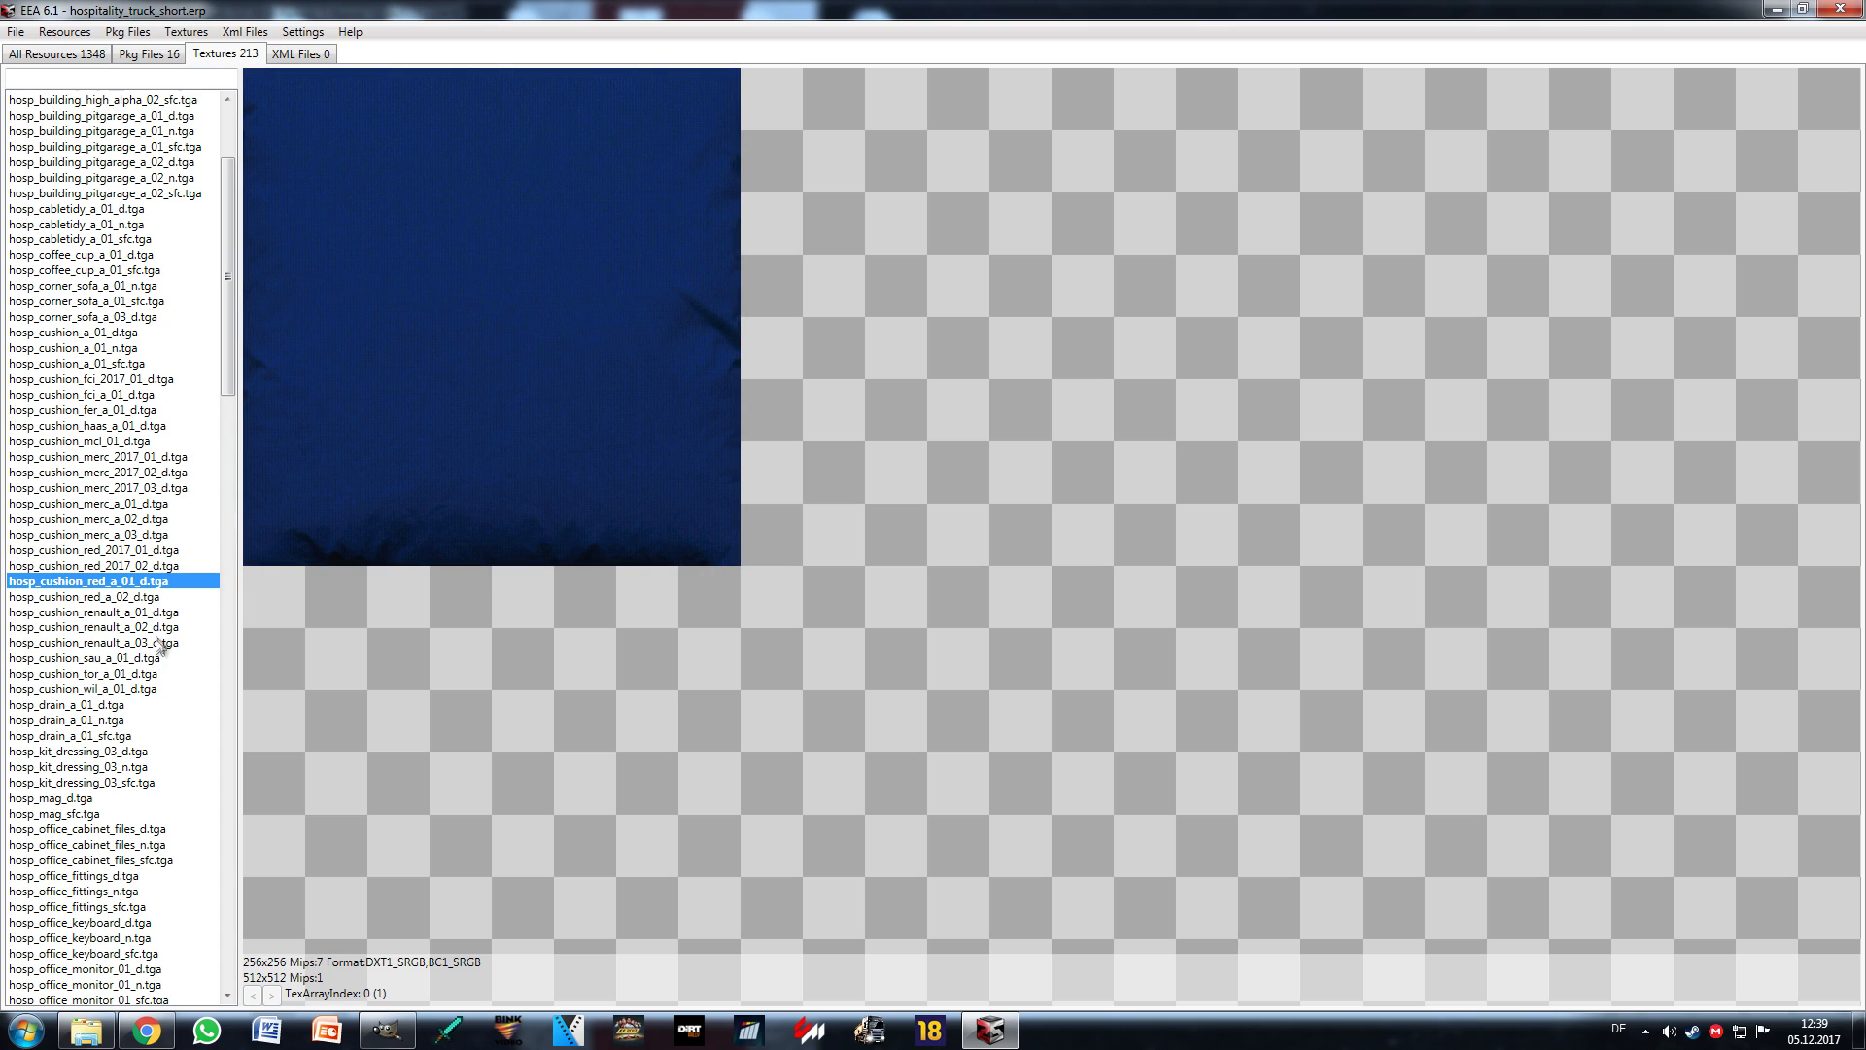
{"action": "left_click", "coordinate": [164, 612]}
{"action": "left_click", "coordinate": [167, 627]}
{"action": "left_click", "coordinate": [170, 642]}
{"action": "scroll", "coordinate": [136, 603], "scroll_direction": "up", "scroll_amount": 4}
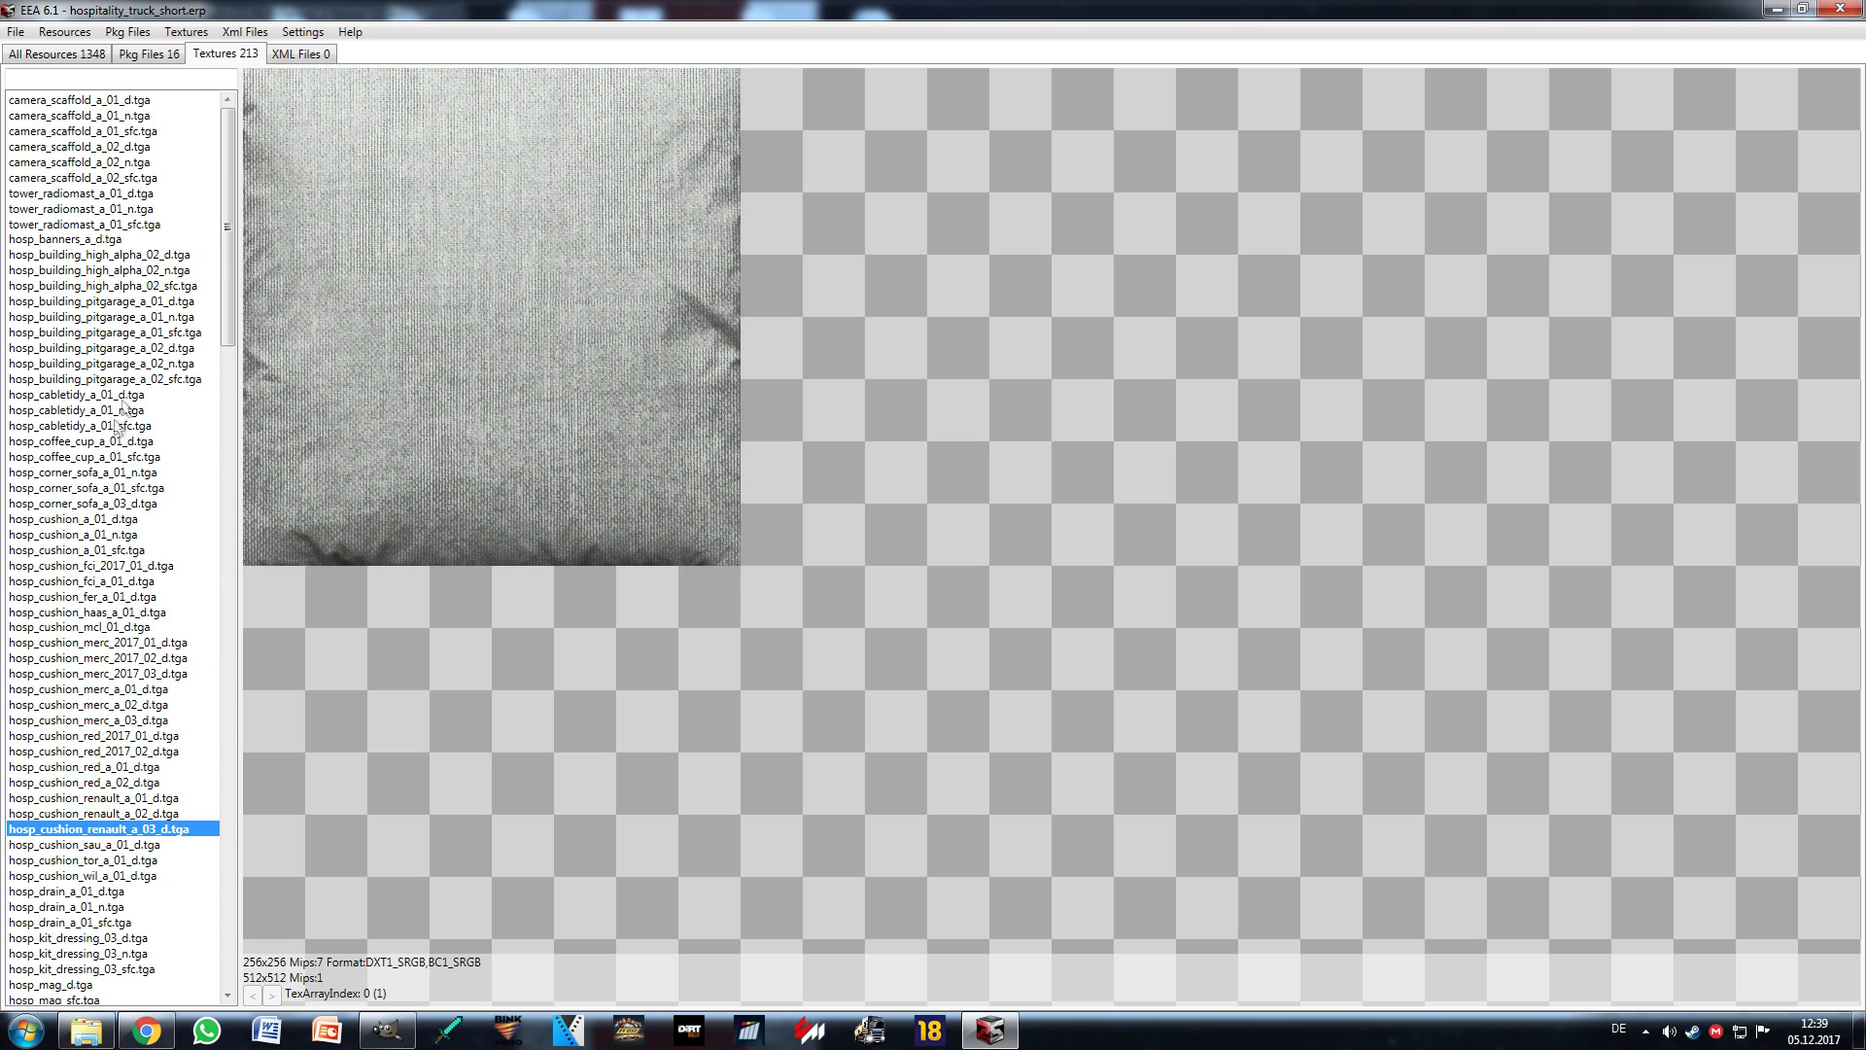
Step: View hosp_plant_small_a_01_d.tga and the 2017 hosp_sponboard _d textures for Ferrari, Haas, Sauber and Renault
{"action": "scroll", "coordinate": [126, 790], "scroll_direction": "down", "scroll_amount": 11}
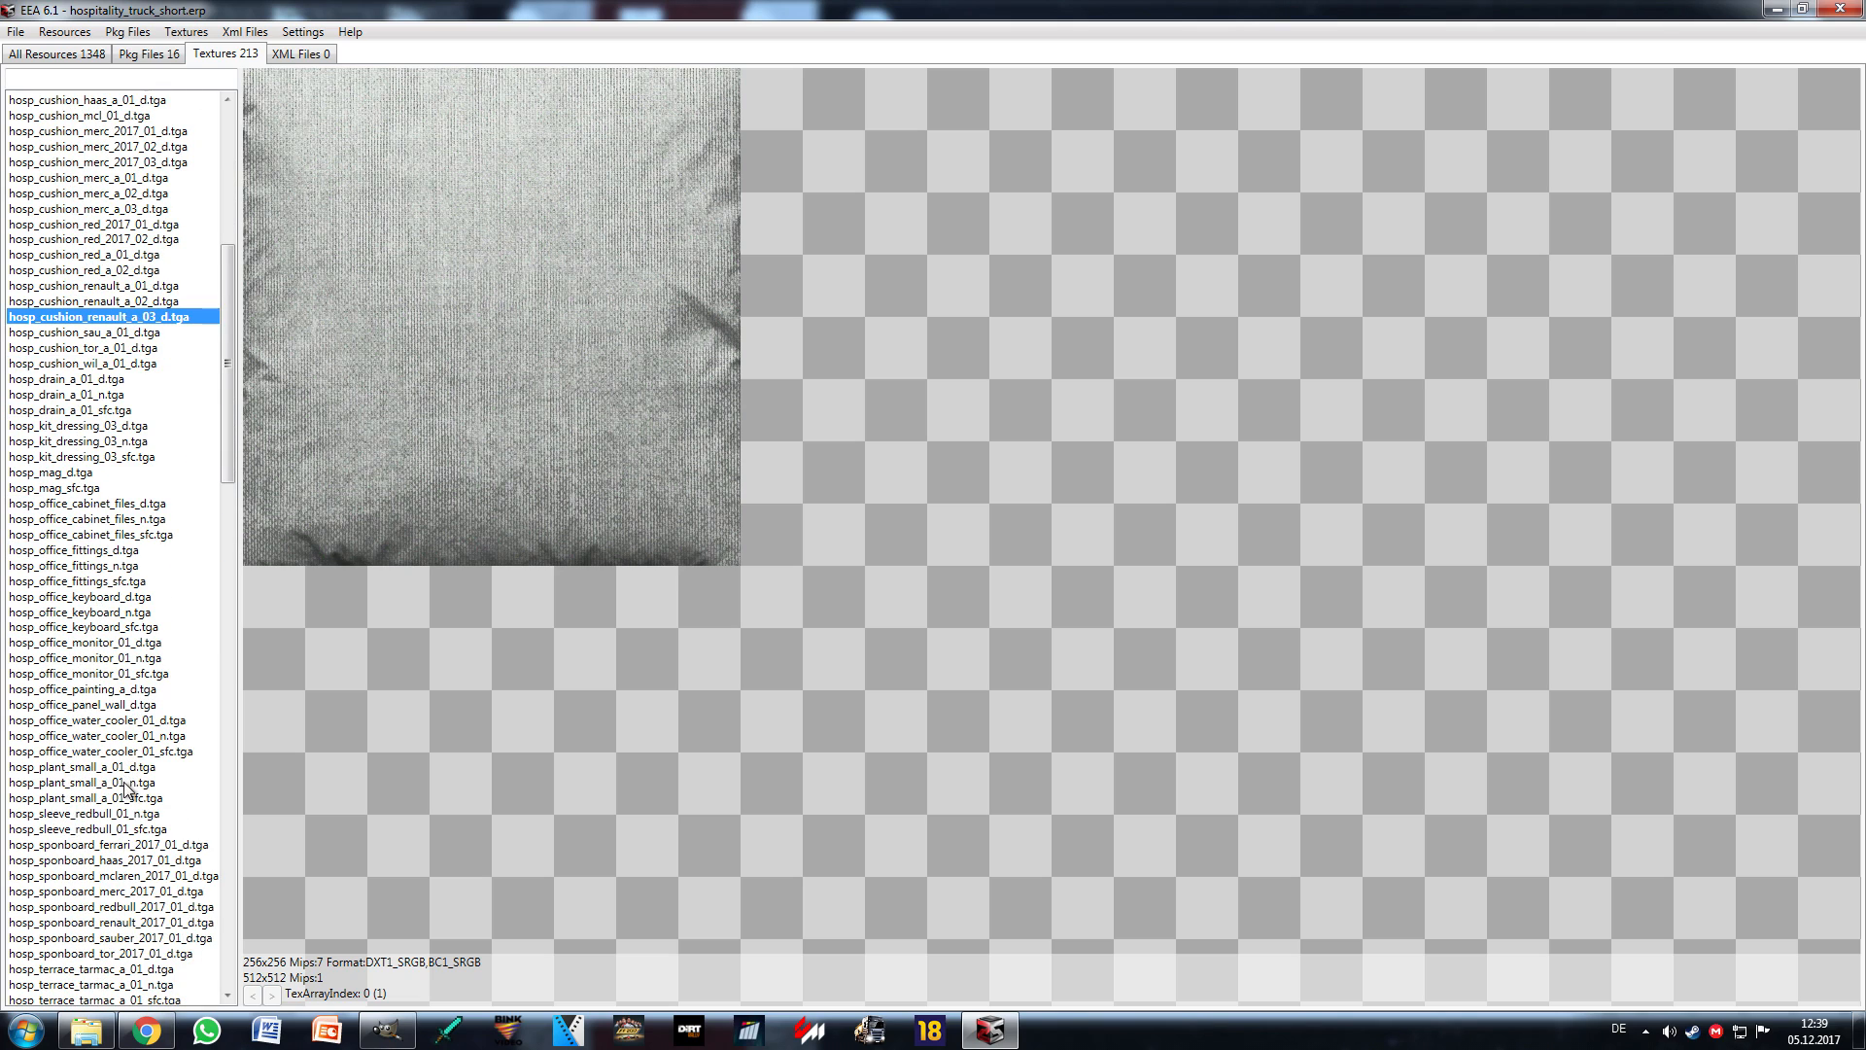
{"action": "left_click", "coordinate": [133, 770]}
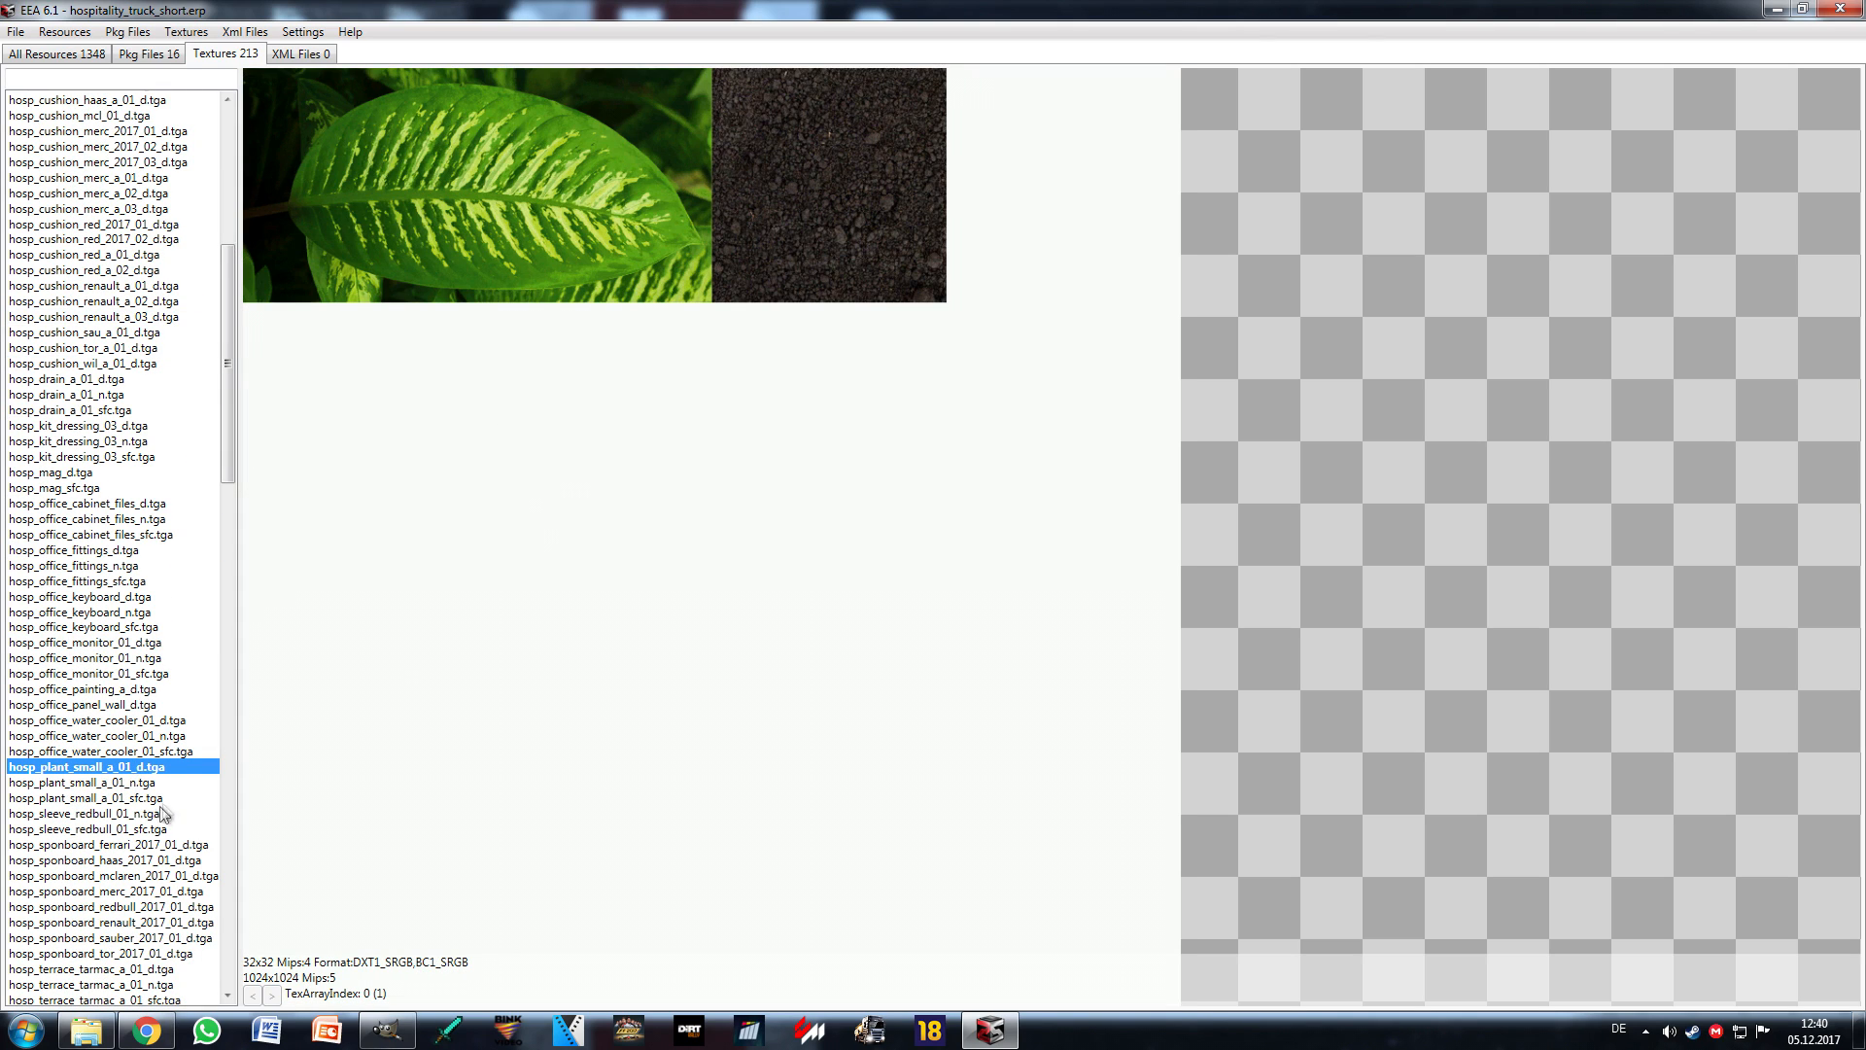
{"action": "left_click", "coordinate": [175, 846]}
{"action": "left_click", "coordinate": [176, 861]}
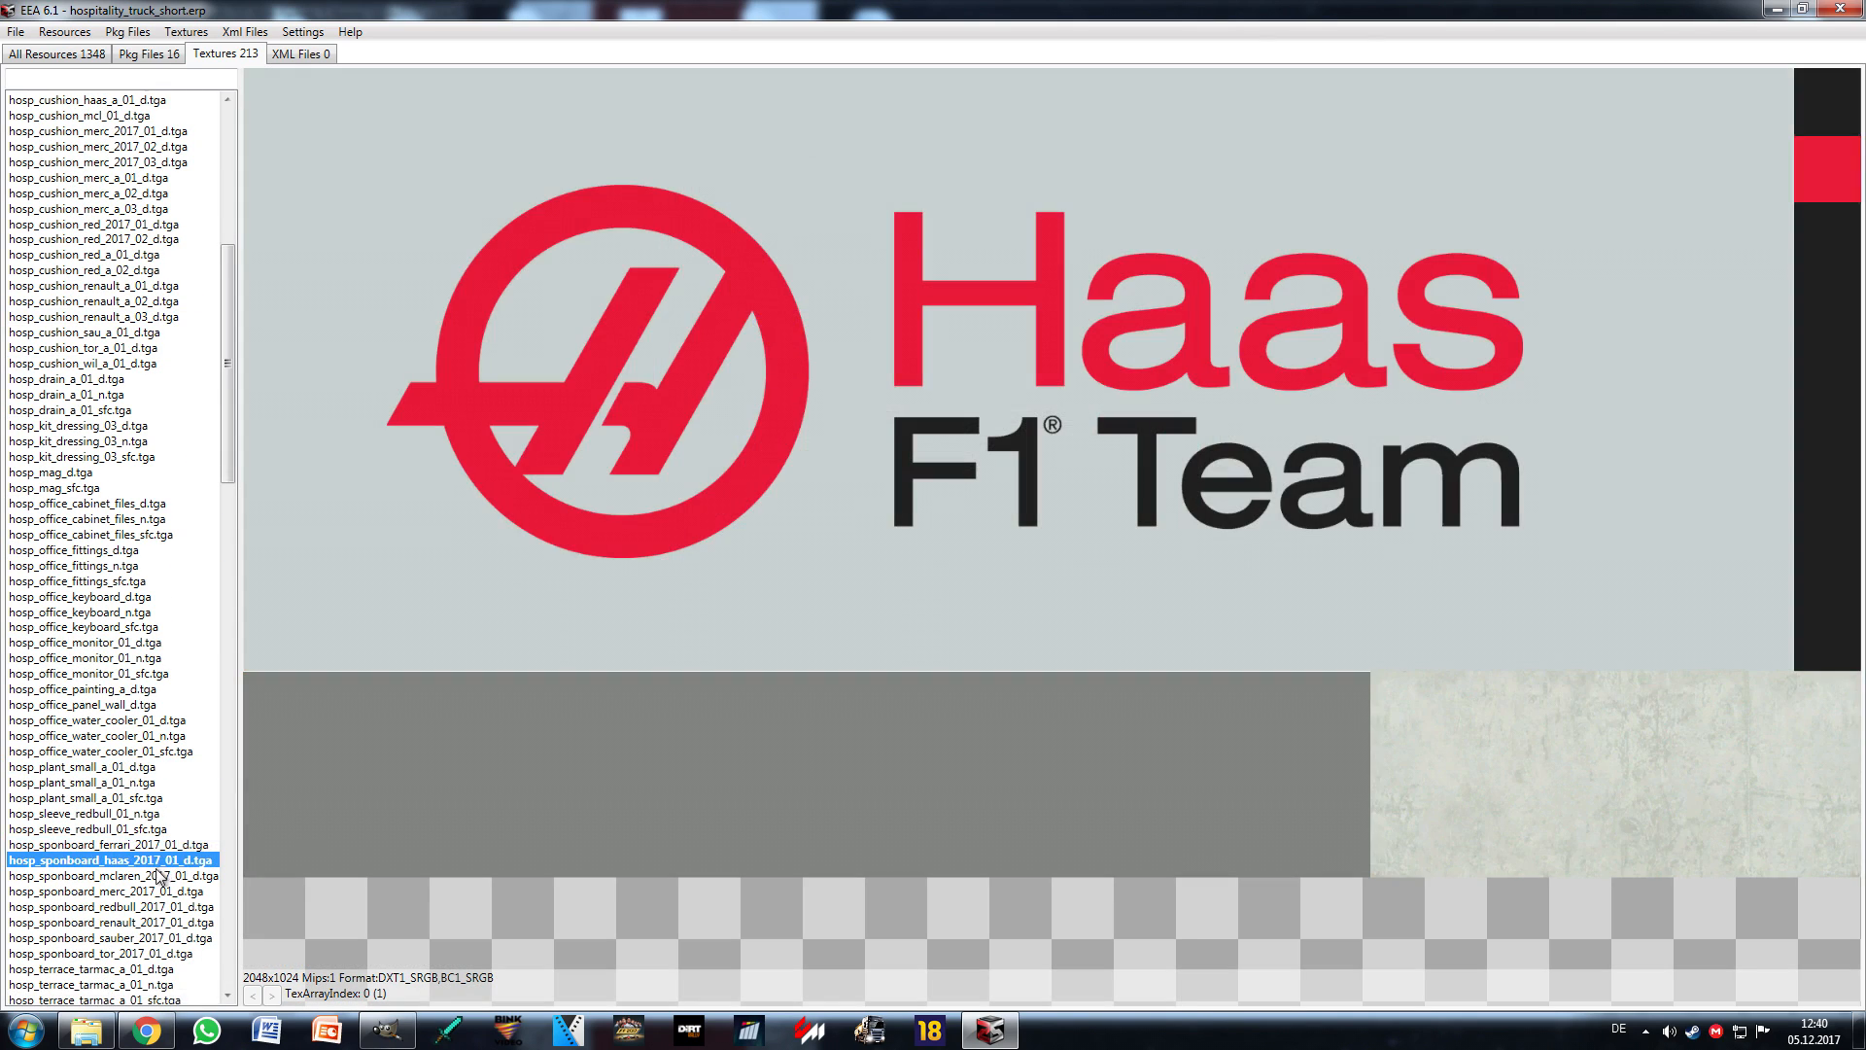
{"action": "scroll", "coordinate": [131, 784], "scroll_direction": "down", "scroll_amount": 7}
{"action": "left_click", "coordinate": [148, 612]}
{"action": "left_click", "coordinate": [175, 596]}
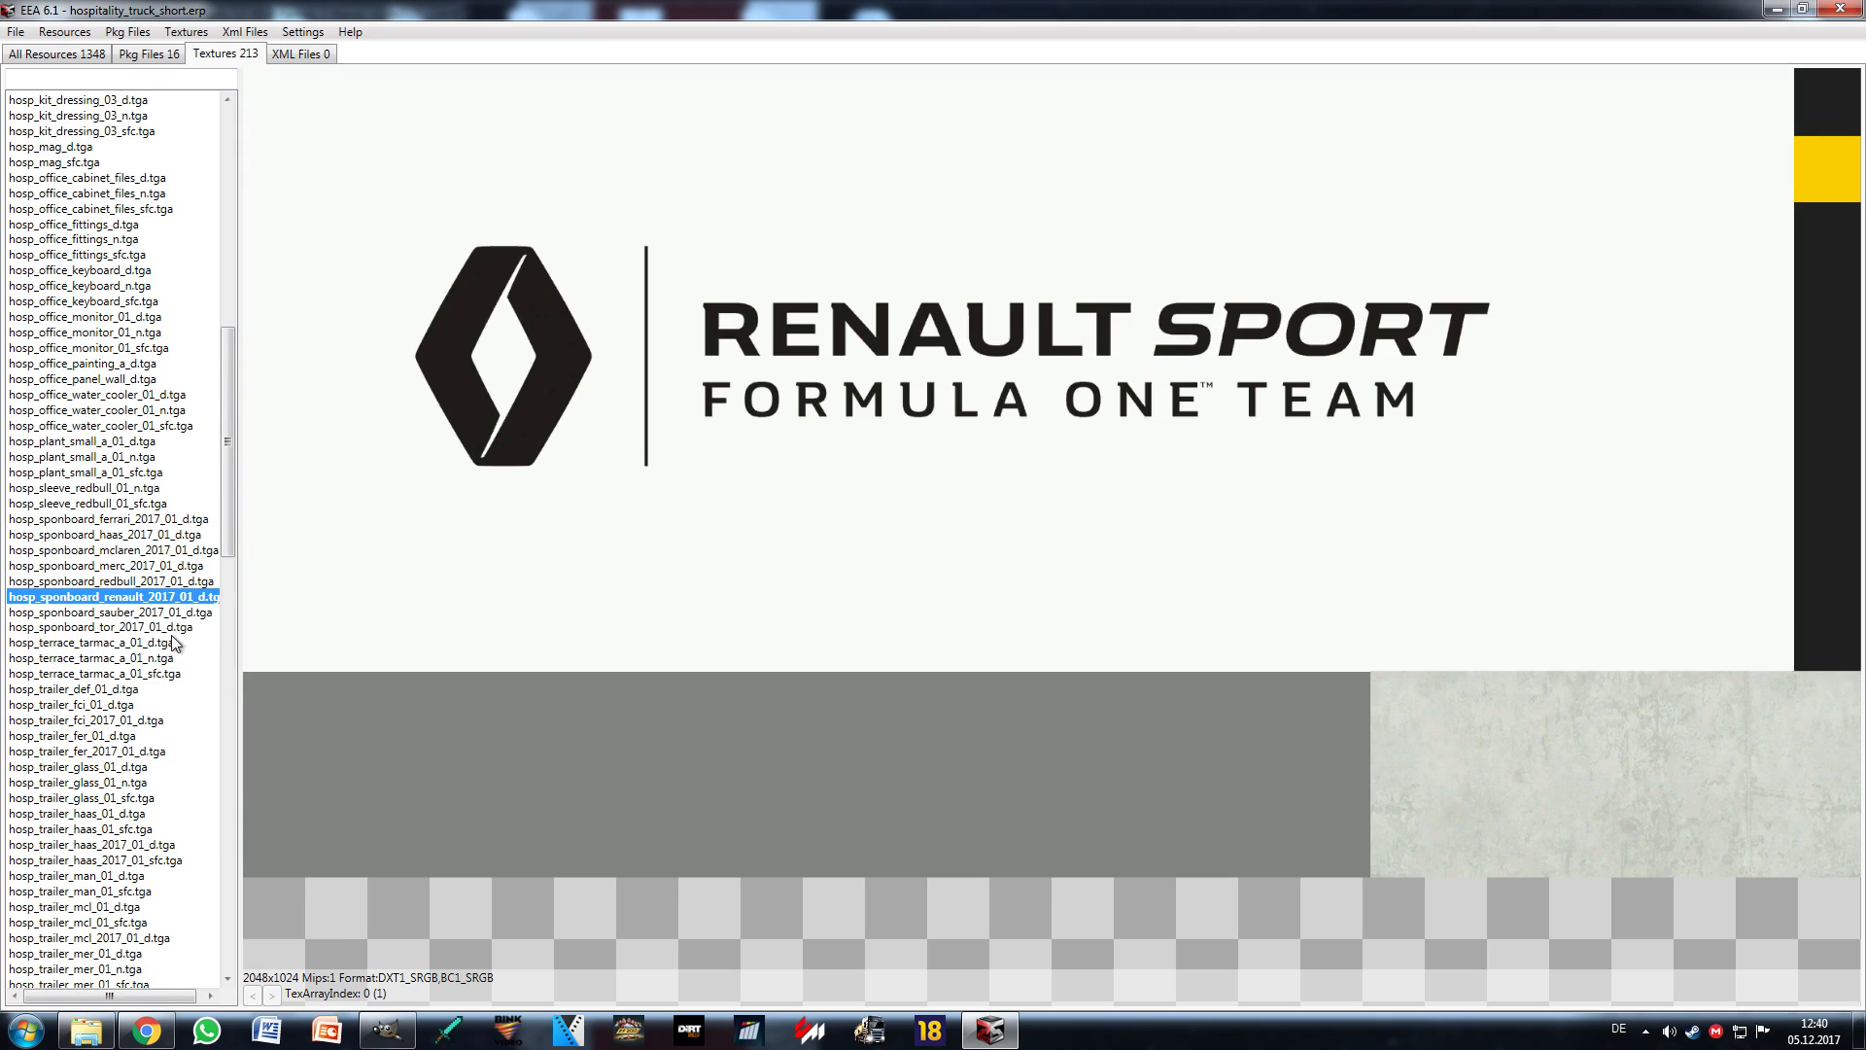
Step: View the default trailer texture hosp_trailer_def_01_d.tga and the Force India trailer textures hosp_trailer_fci_01_d.tga and hosp_trailer_fci_2017_01_d.tga
{"action": "left_click", "coordinate": [123, 690]}
{"action": "left_click", "coordinate": [108, 705]}
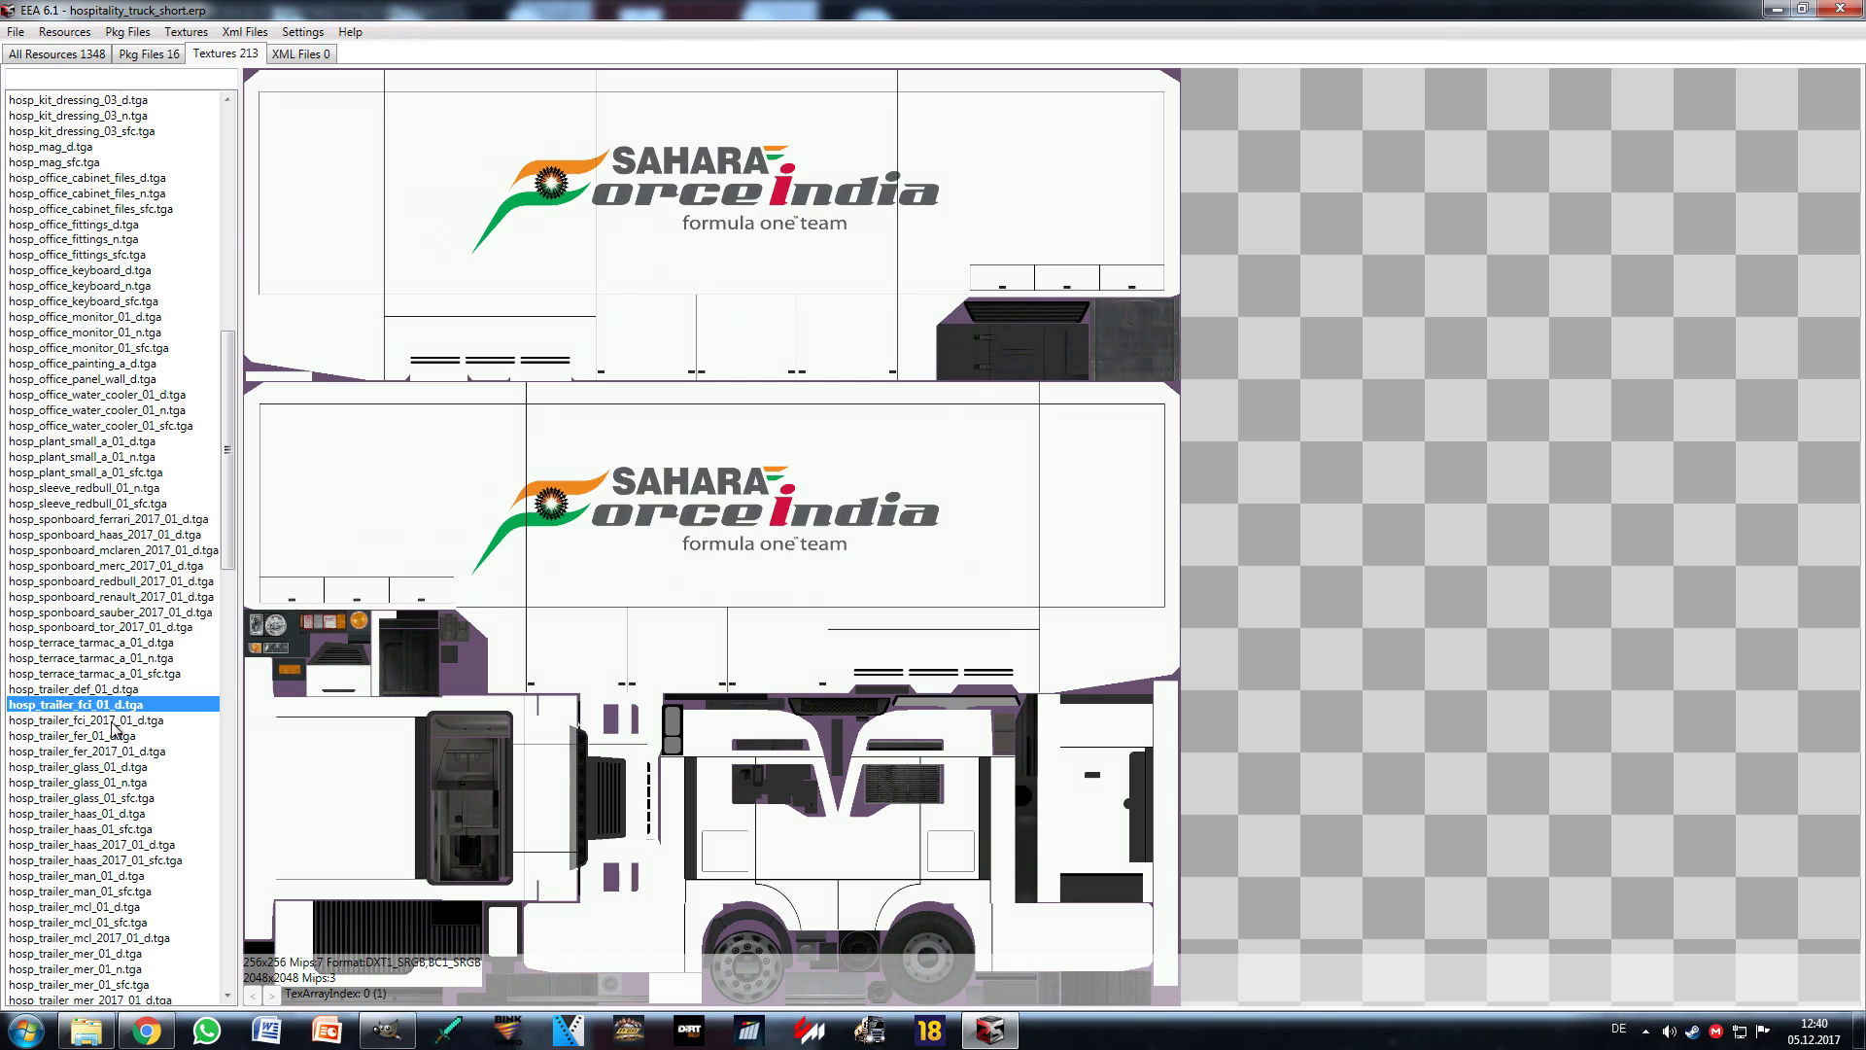
{"action": "left_click", "coordinate": [114, 723]}
{"action": "left_click", "coordinate": [122, 707]}
{"action": "scroll", "coordinate": [122, 708], "scroll_direction": "down", "scroll_amount": 5}
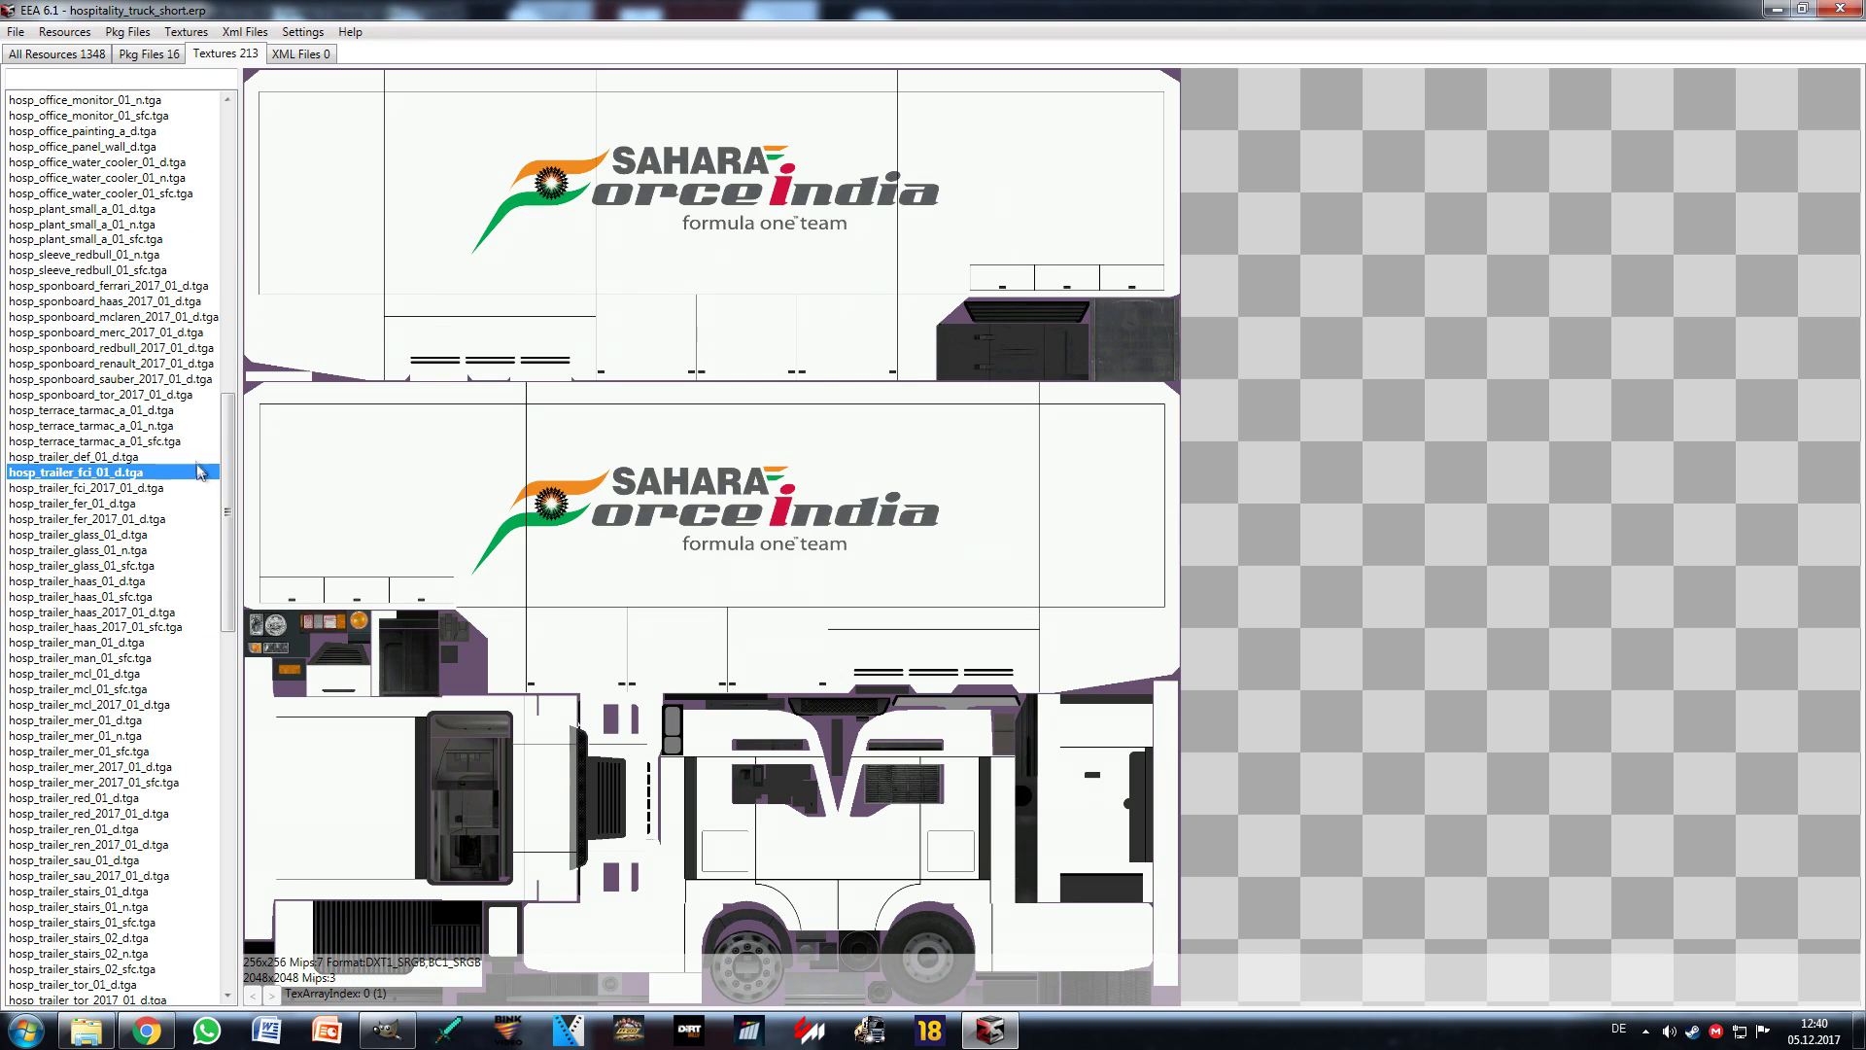
Step: Compare hosp_trailer_fci_01_d.tga with hosp_trailer_fci_2017_01_d.tga and view the 2017 Ferrari trailer texture hosp_trailer_fer_2017_01_d.tga
{"action": "left_click", "coordinate": [122, 490]}
{"action": "left_click", "coordinate": [129, 476]}
{"action": "left_click", "coordinate": [125, 489]}
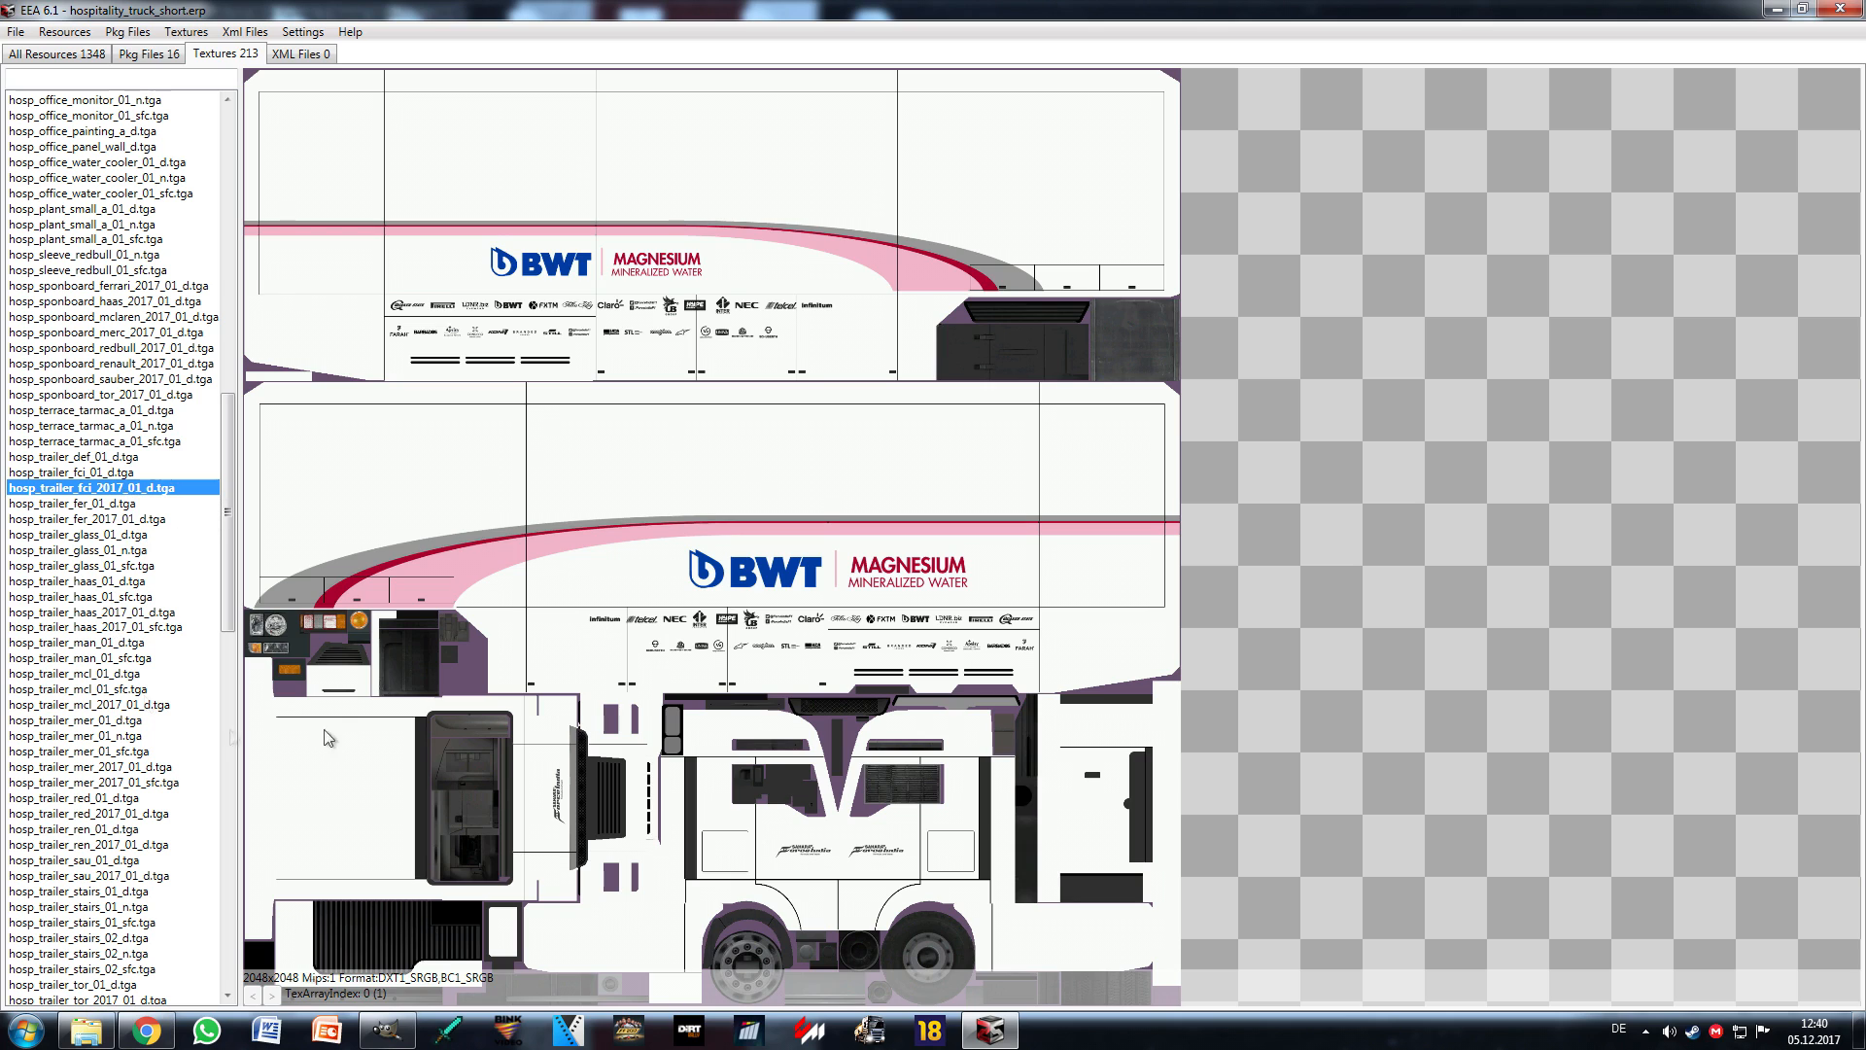
{"action": "left_click", "coordinate": [110, 518]}
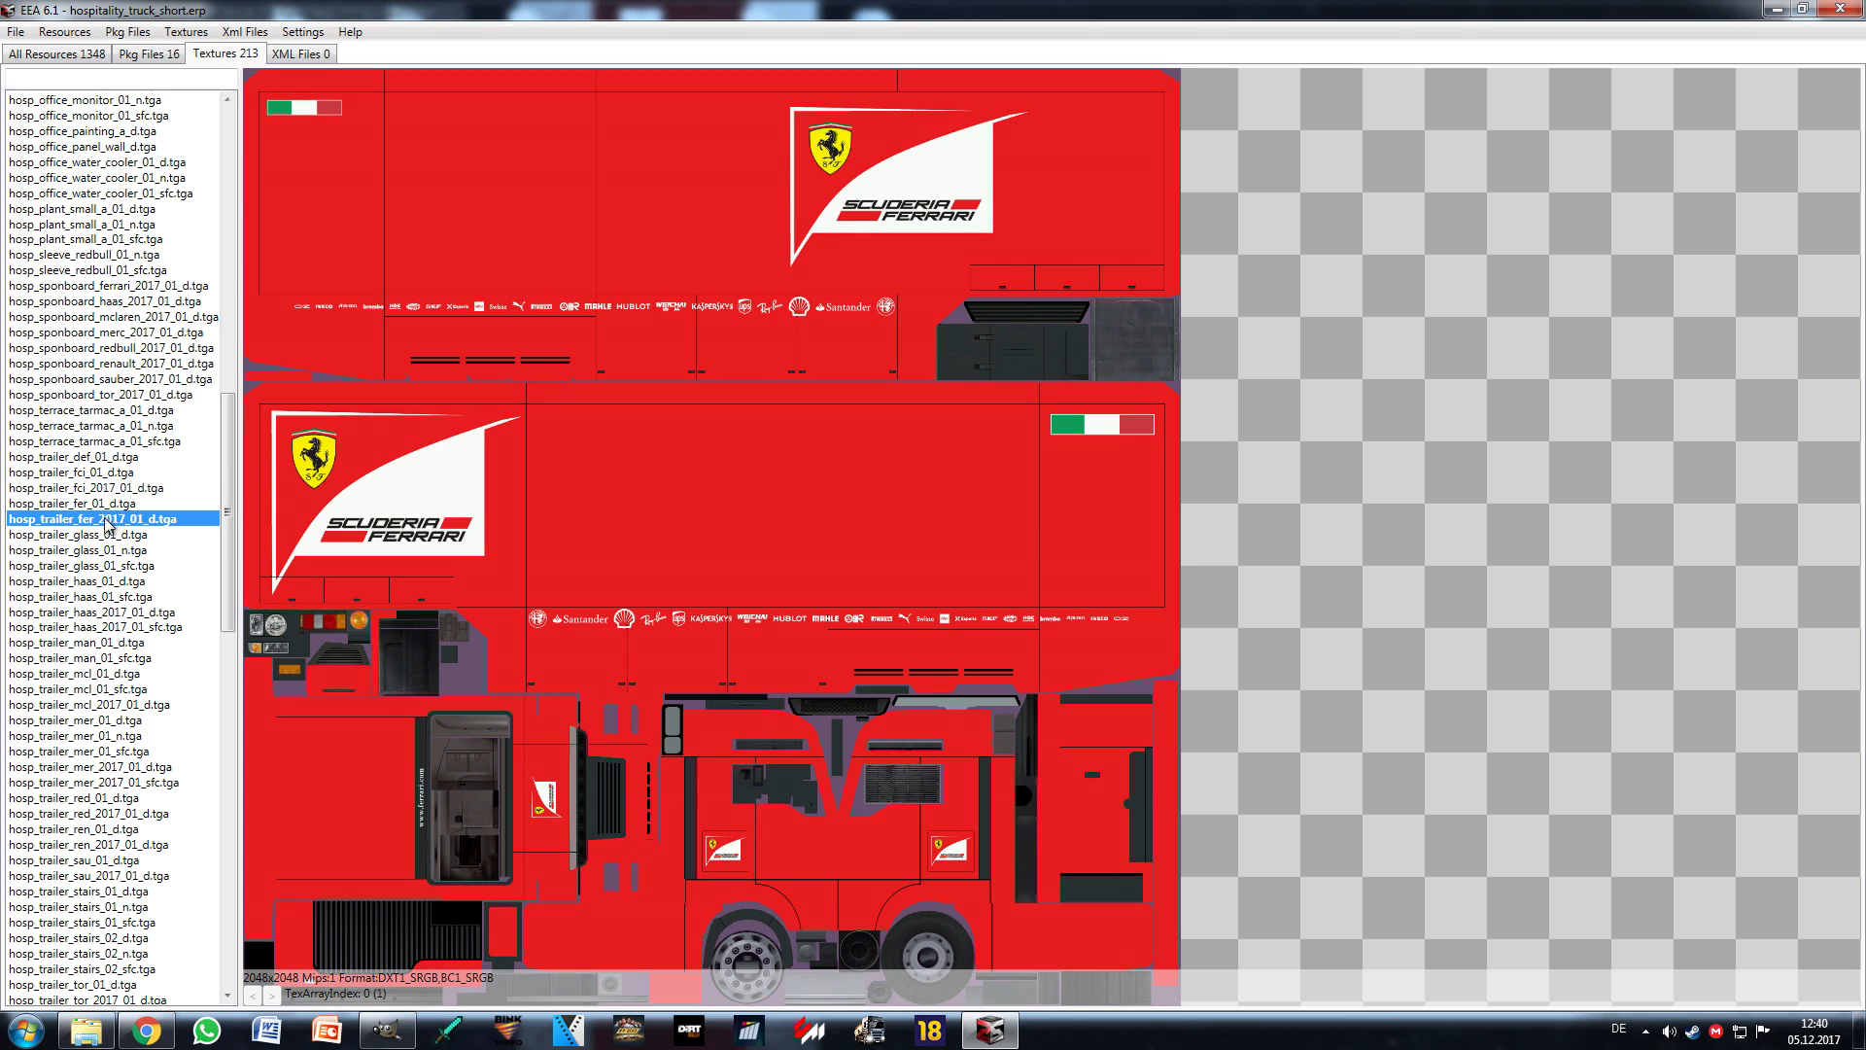
Step: View the trailer glass normal map hosp_trailer_glass_01_n.tga and the Haas trailer textures hosp_trailer_haas_01_d.tga and hosp_trailer_haas_01_sfc.tga
{"action": "left_click", "coordinate": [125, 581]}
{"action": "left_click", "coordinate": [126, 550]}
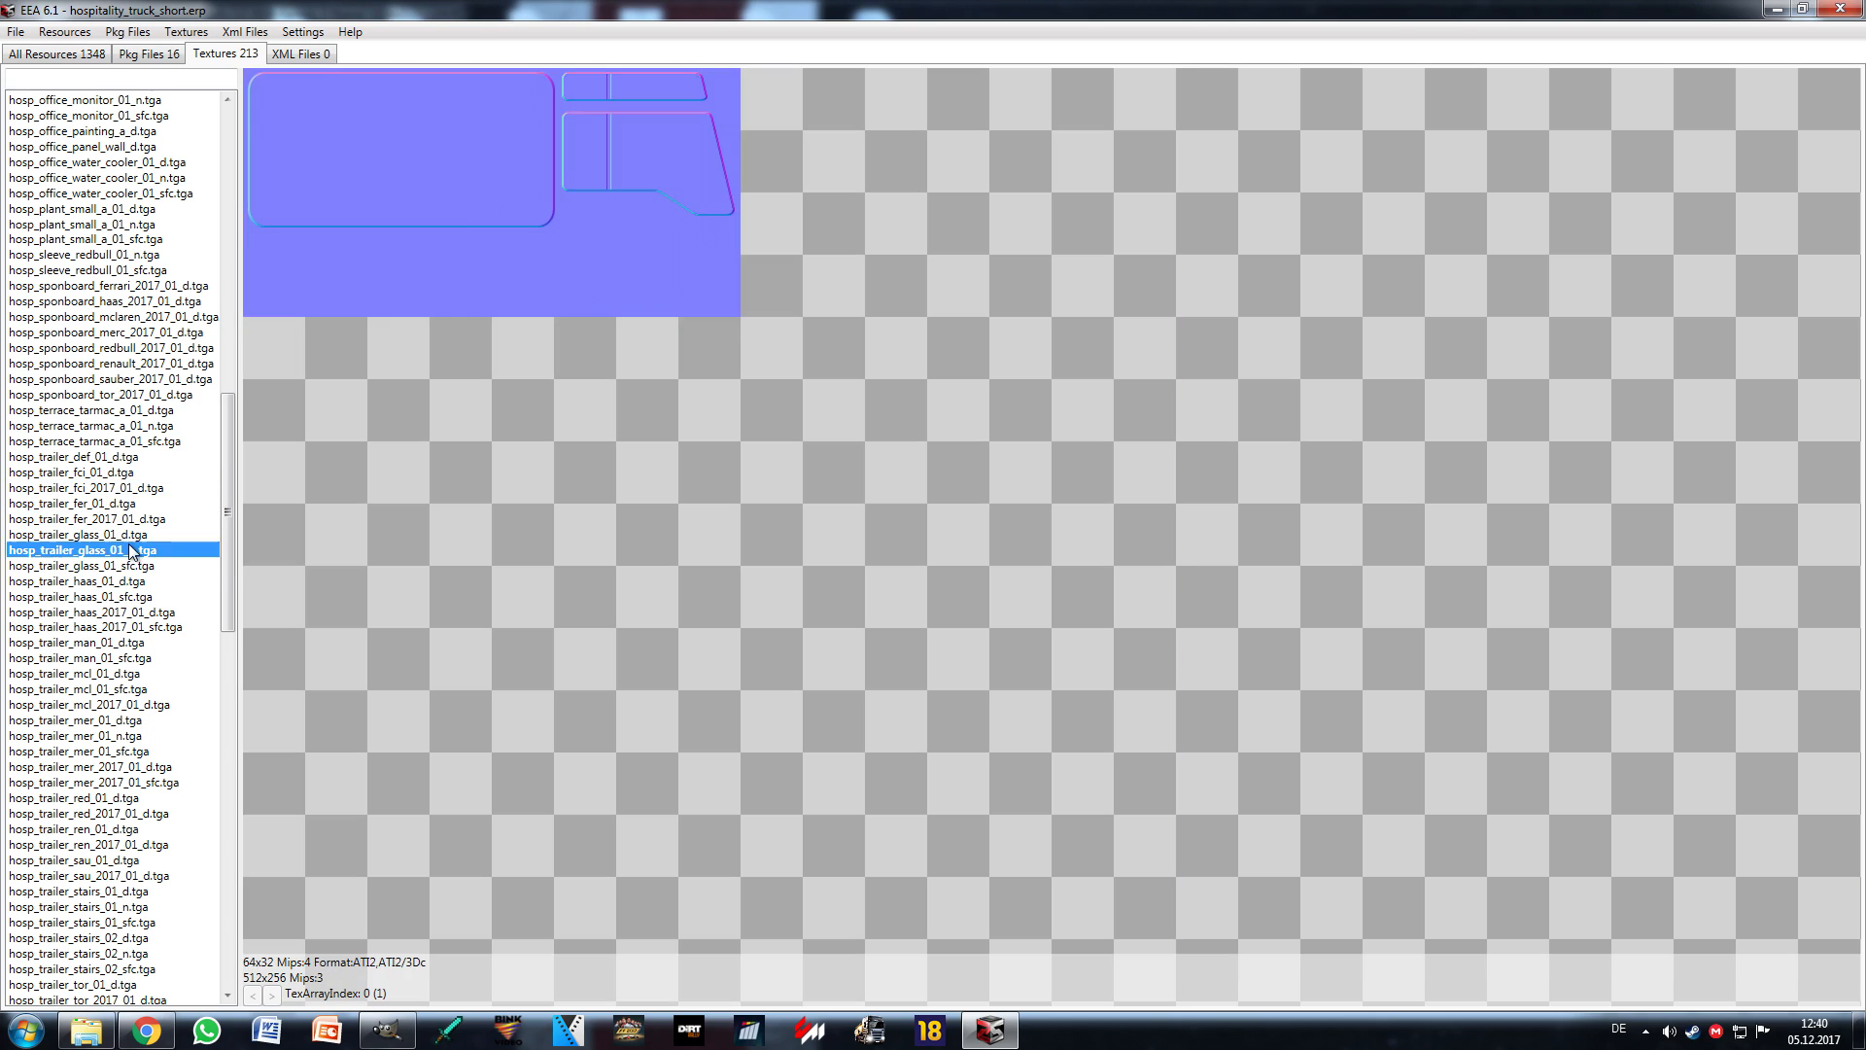
{"action": "left_click", "coordinate": [130, 520]}
{"action": "left_click", "coordinate": [133, 552]}
{"action": "left_click", "coordinate": [137, 582]}
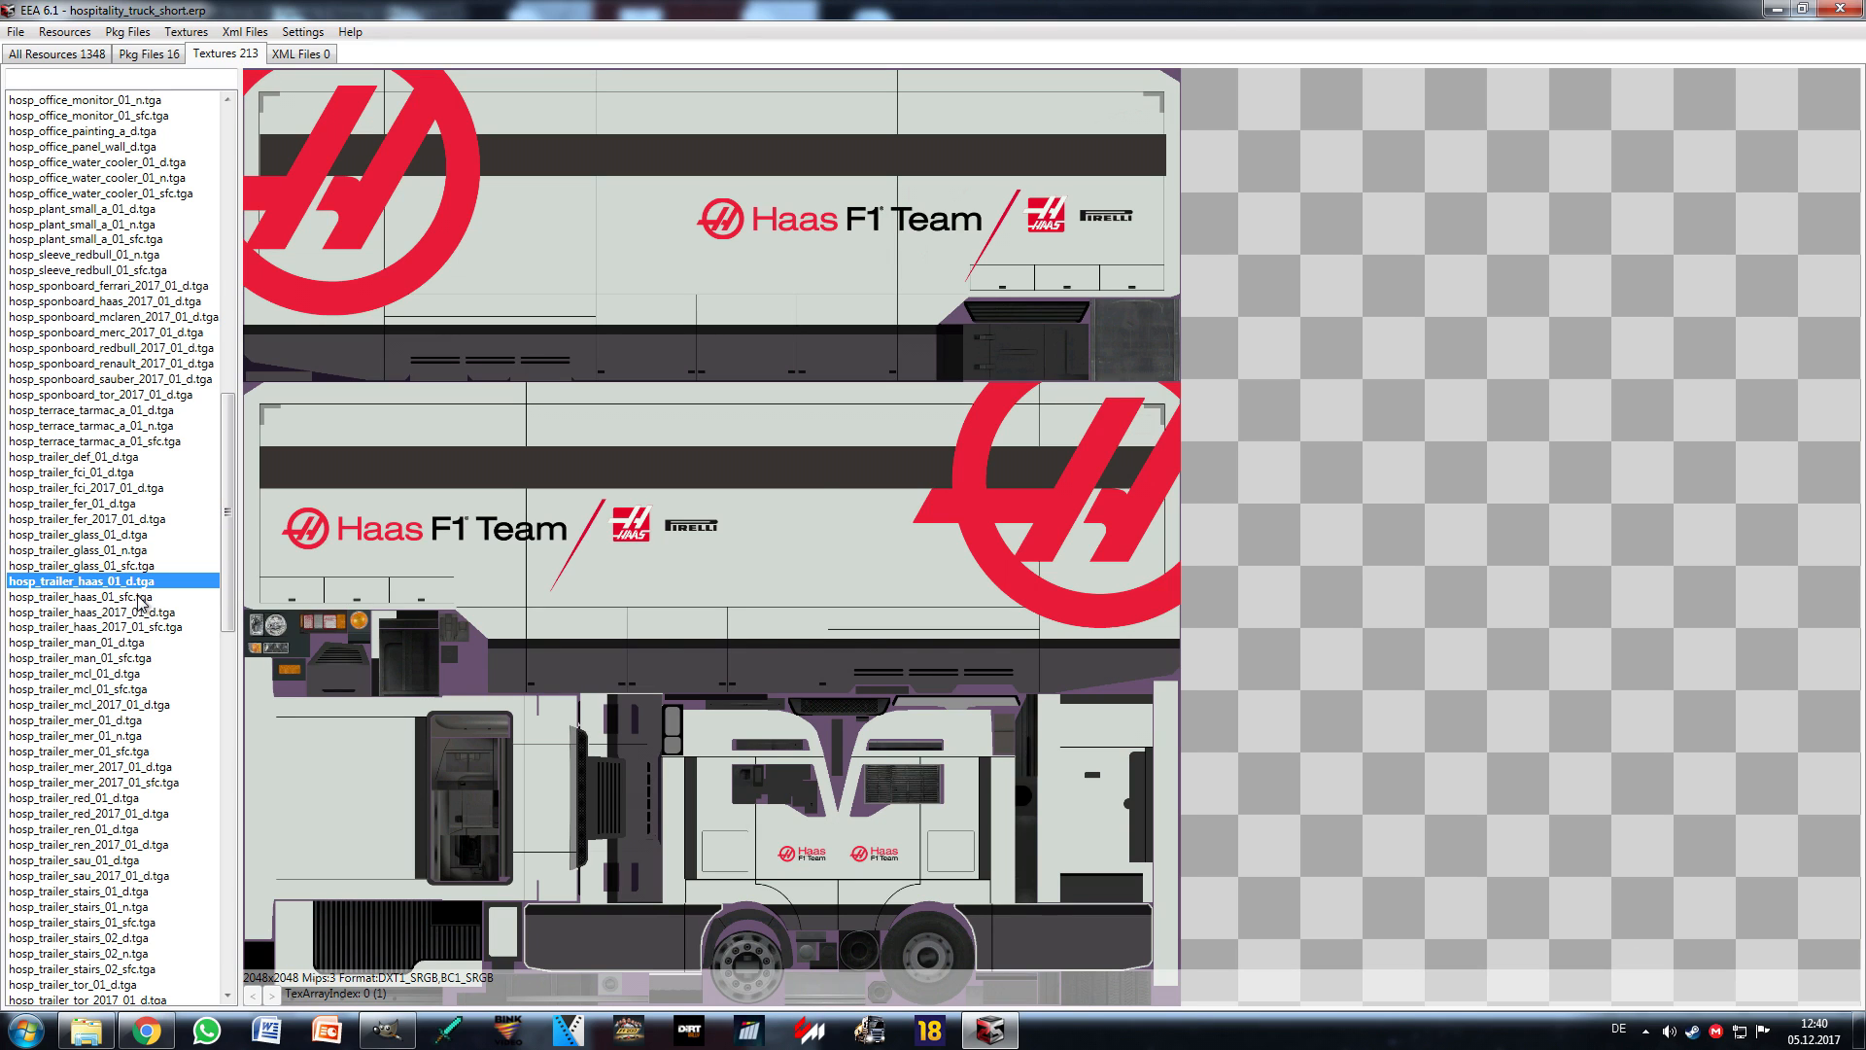
{"action": "left_click", "coordinate": [141, 598]}
Step: View the Manor trailer _d and _sfc textures and the McLaren trailer textures, including hosp_trailer_mcl_2017_01_d.tga
{"action": "left_click", "coordinate": [119, 644]}
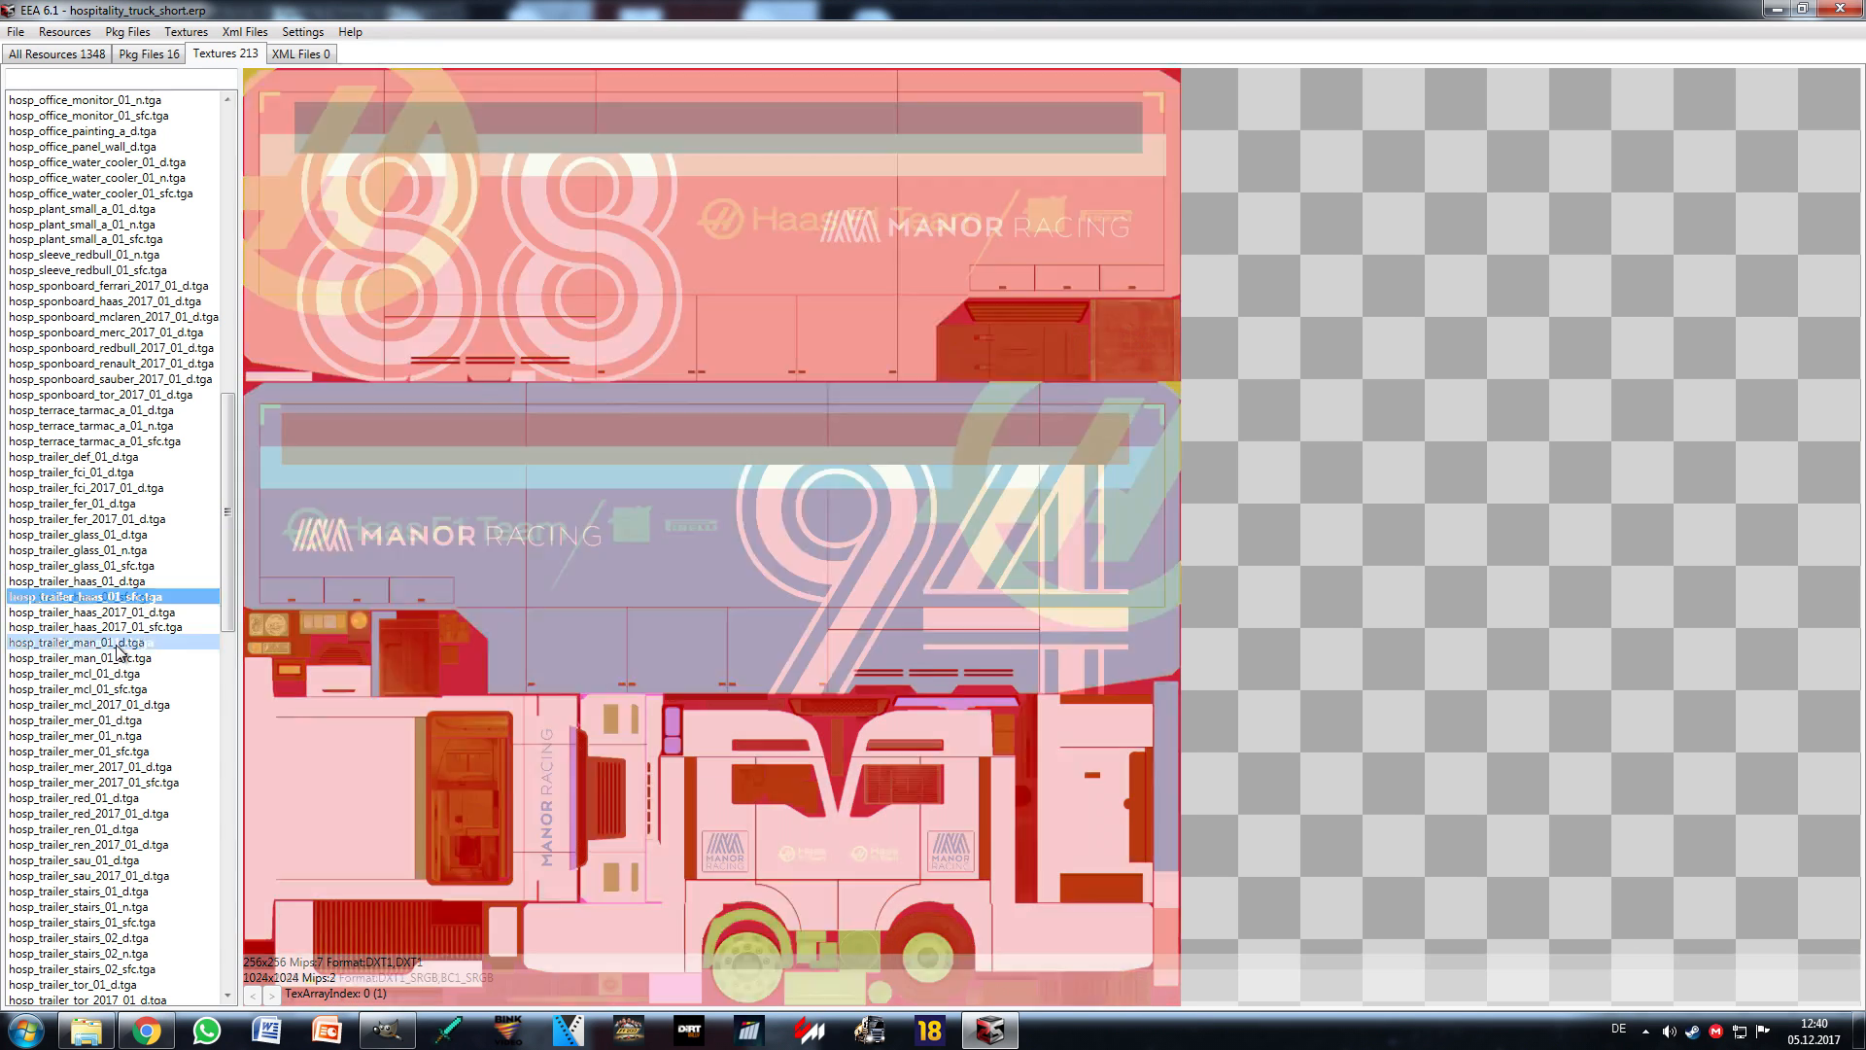
{"action": "left_click", "coordinate": [120, 658]}
{"action": "left_click", "coordinate": [119, 644]}
{"action": "left_click", "coordinate": [123, 674]}
{"action": "left_click", "coordinate": [121, 689]}
{"action": "left_click", "coordinate": [118, 720]}
{"action": "left_click", "coordinate": [118, 690]}
{"action": "left_click", "coordinate": [120, 704]}
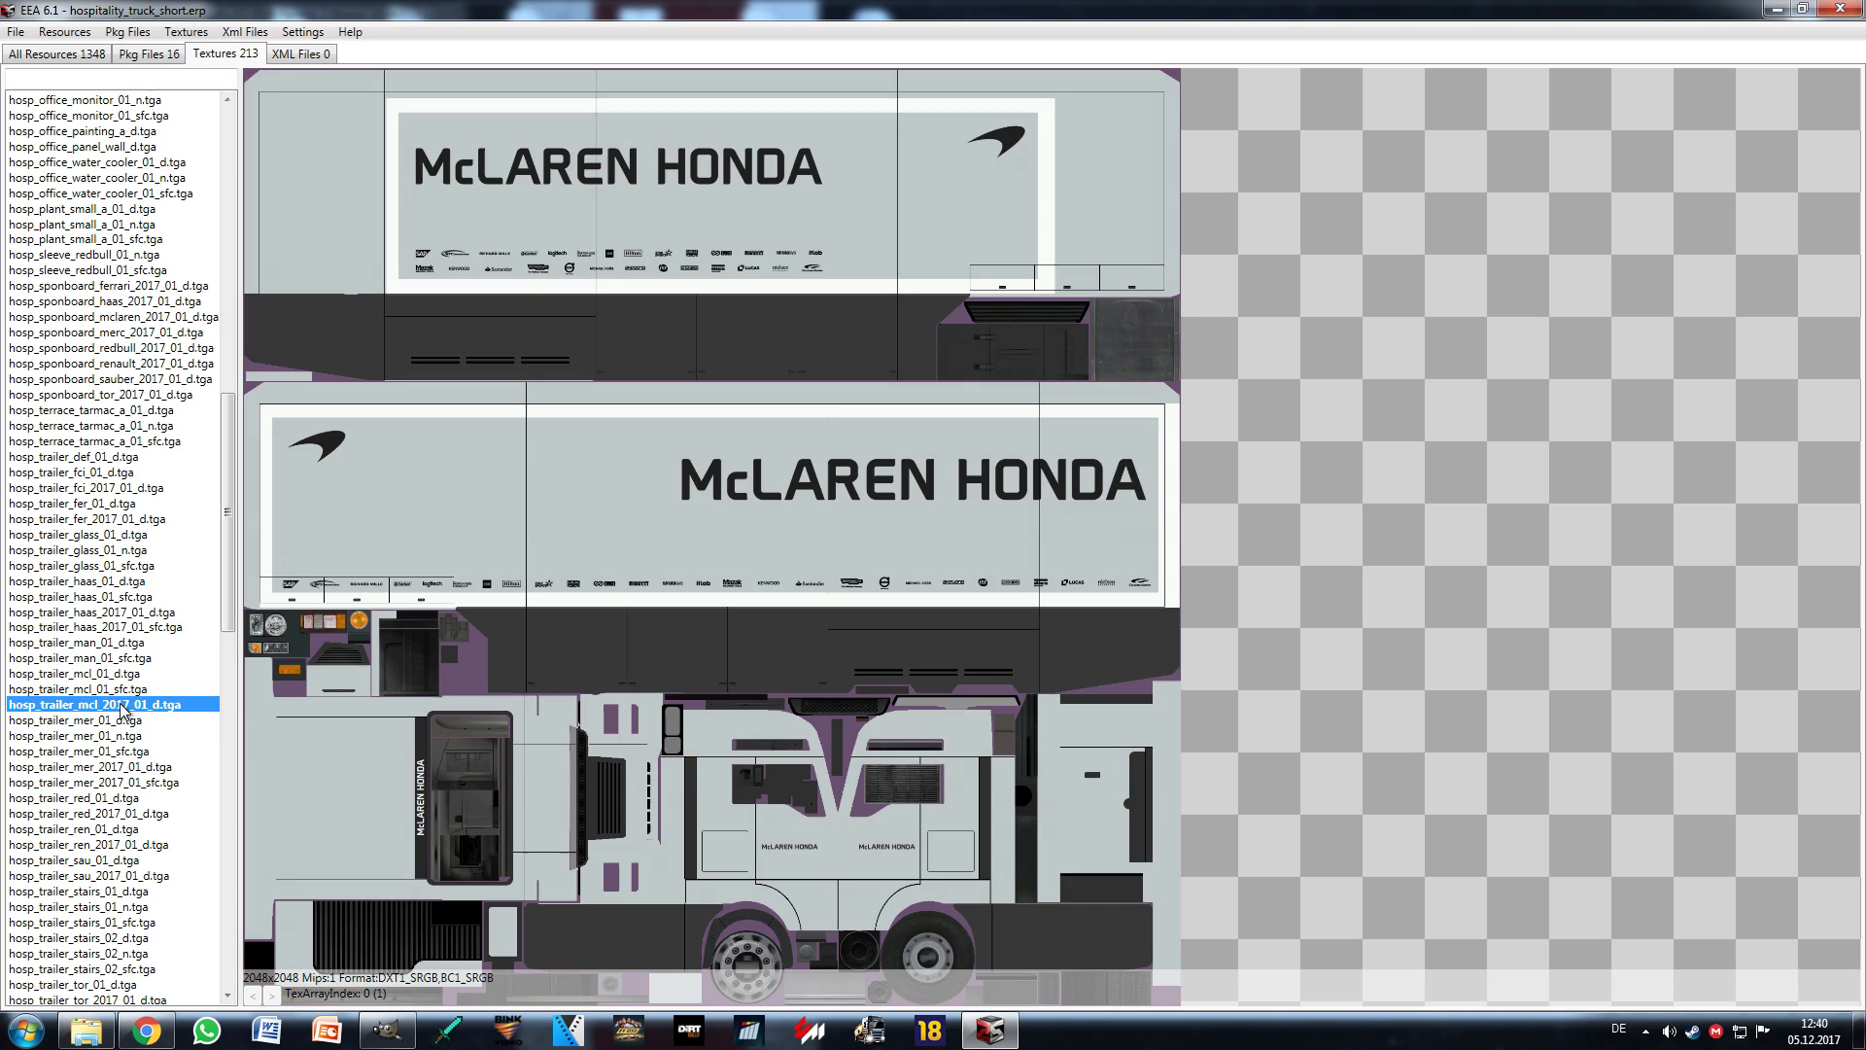
Step: View the 2017 hosp_wood _d textures for Mercedes, McLaren and Haas, plus pitlane_dressing_kit_d.tga
{"action": "scroll", "coordinate": [102, 802], "scroll_direction": "down", "scroll_amount": 16}
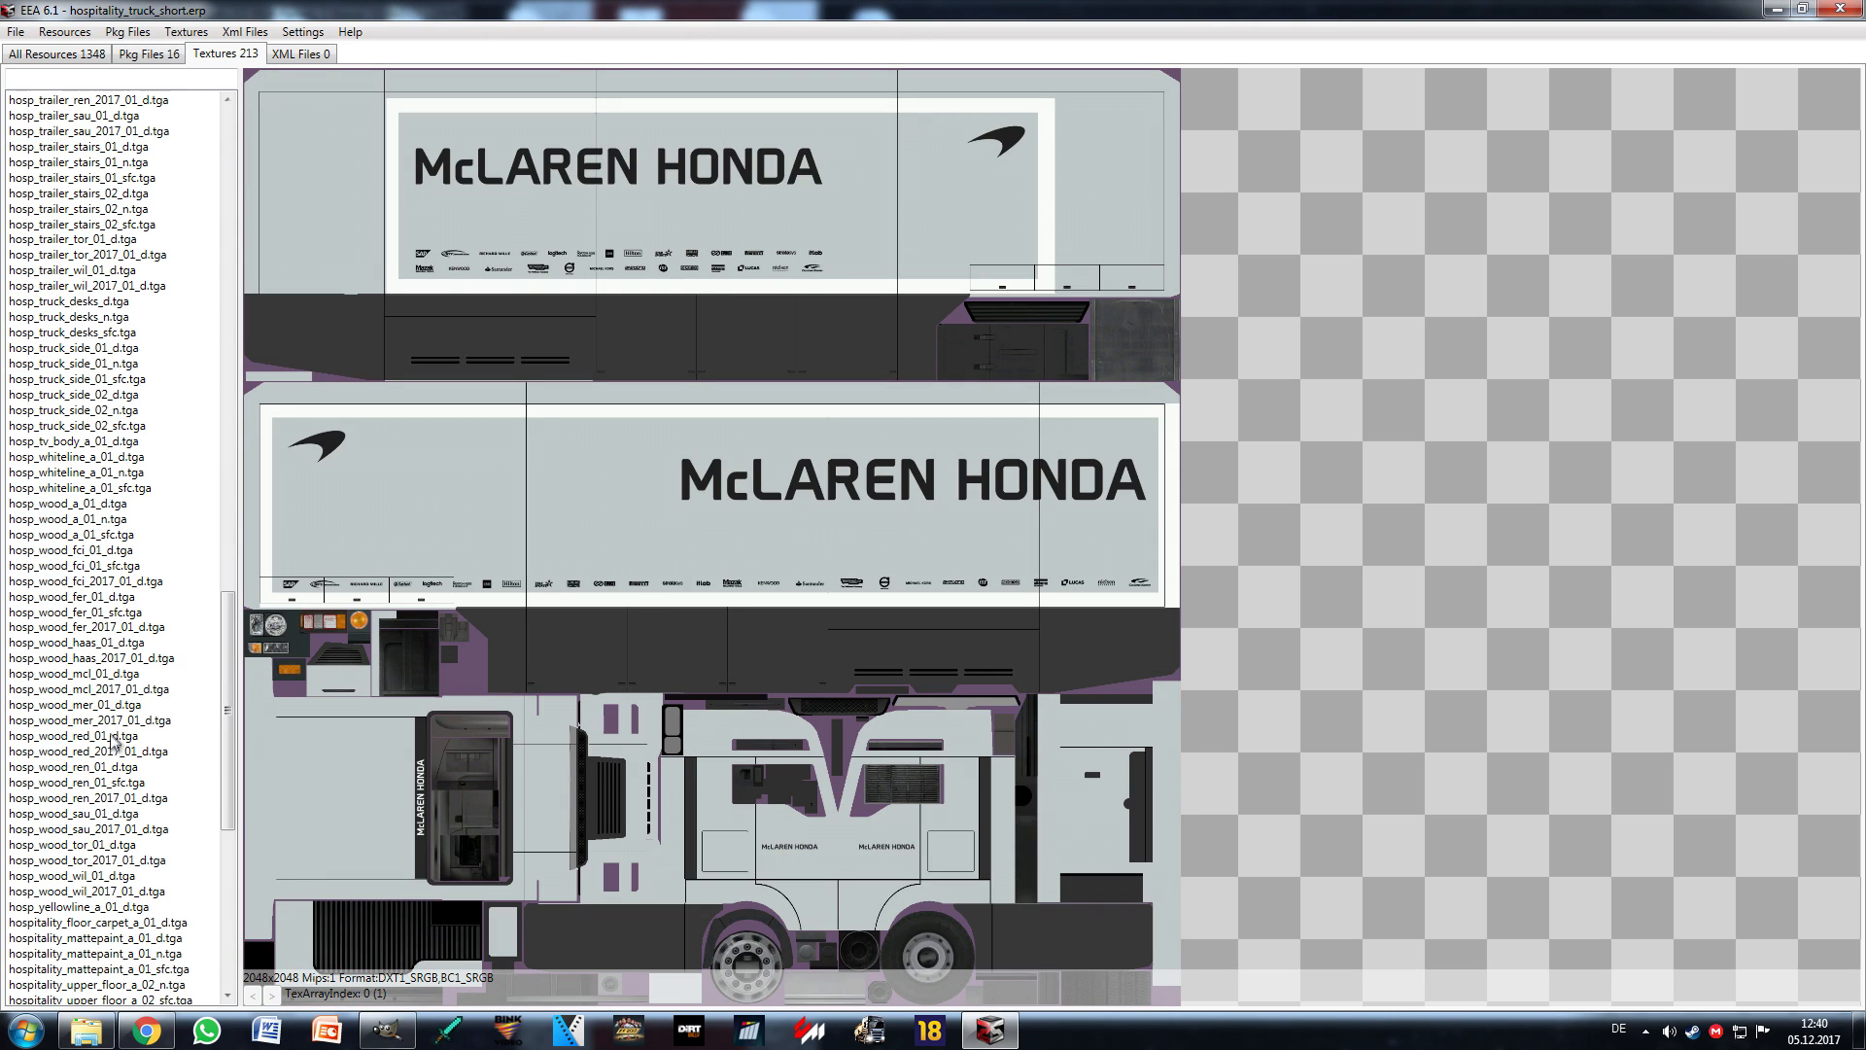
{"action": "left_click", "coordinate": [117, 720]}
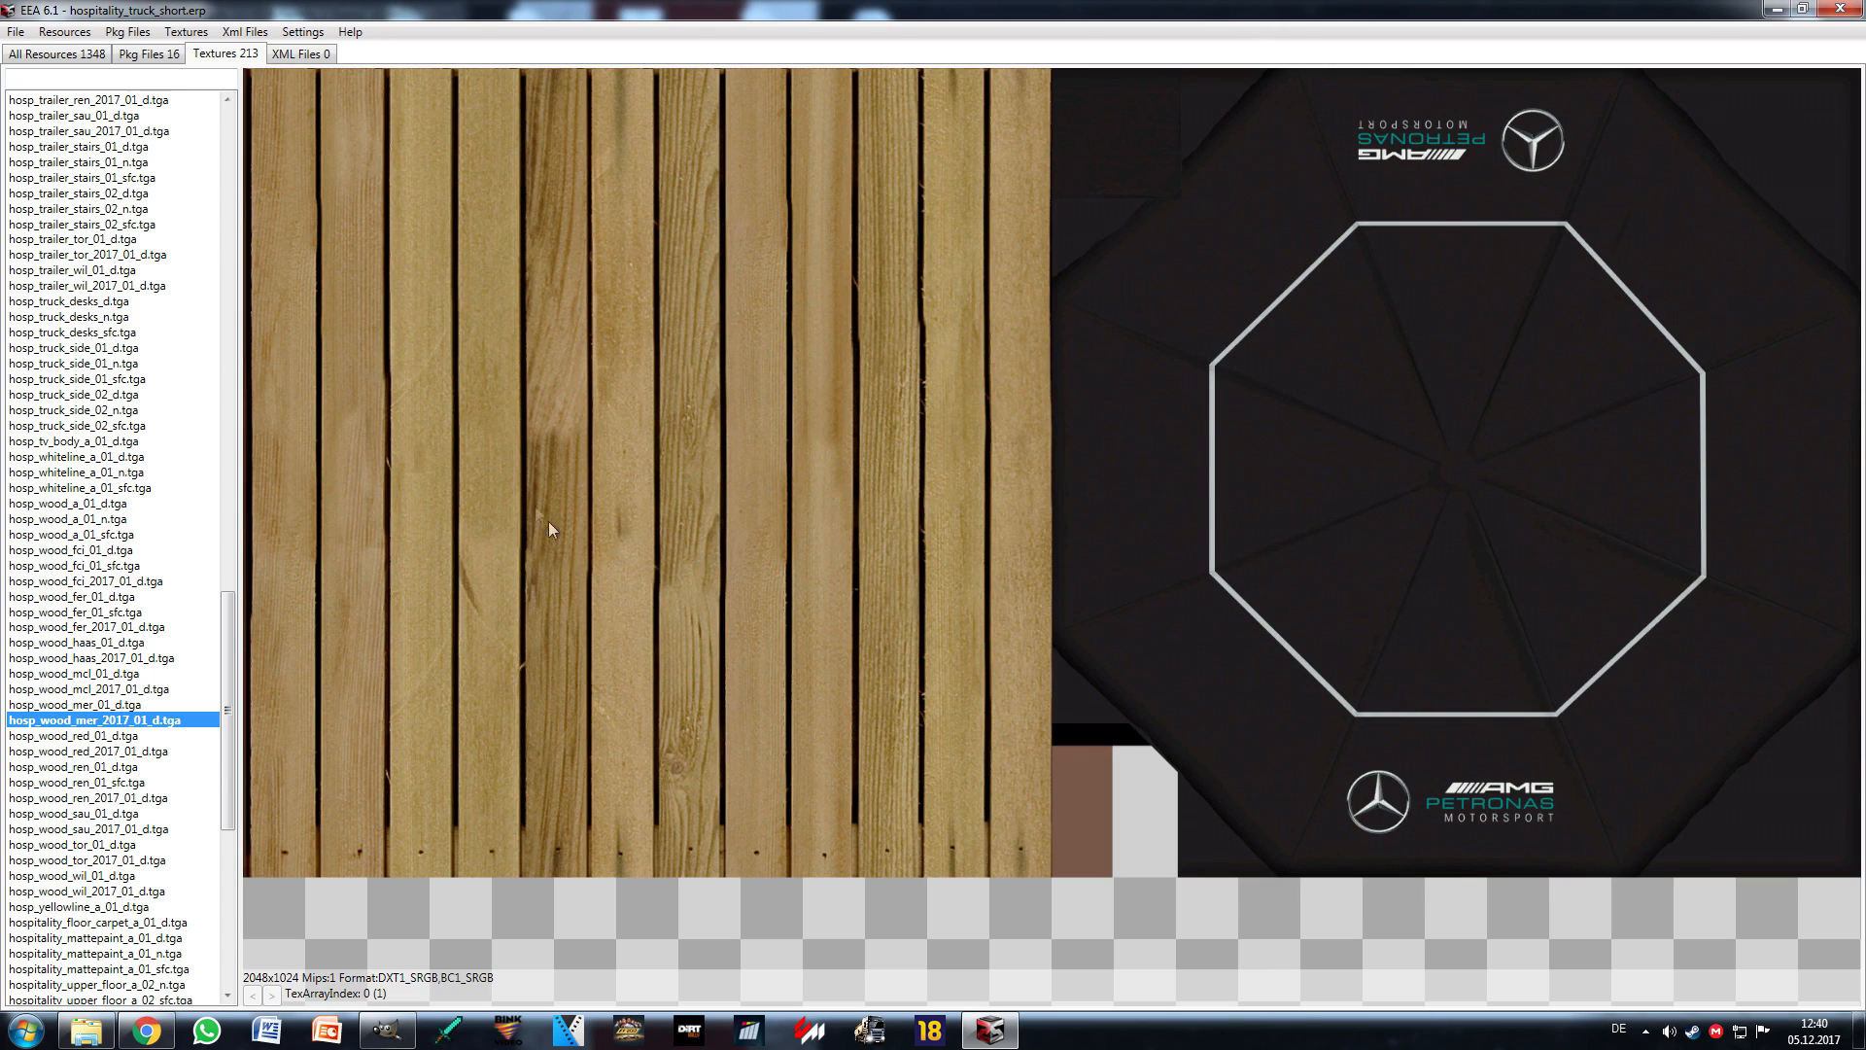
{"action": "left_click", "coordinate": [117, 690]}
{"action": "left_click", "coordinate": [126, 658]}
{"action": "scroll", "coordinate": [78, 875], "scroll_direction": "down", "scroll_amount": 8}
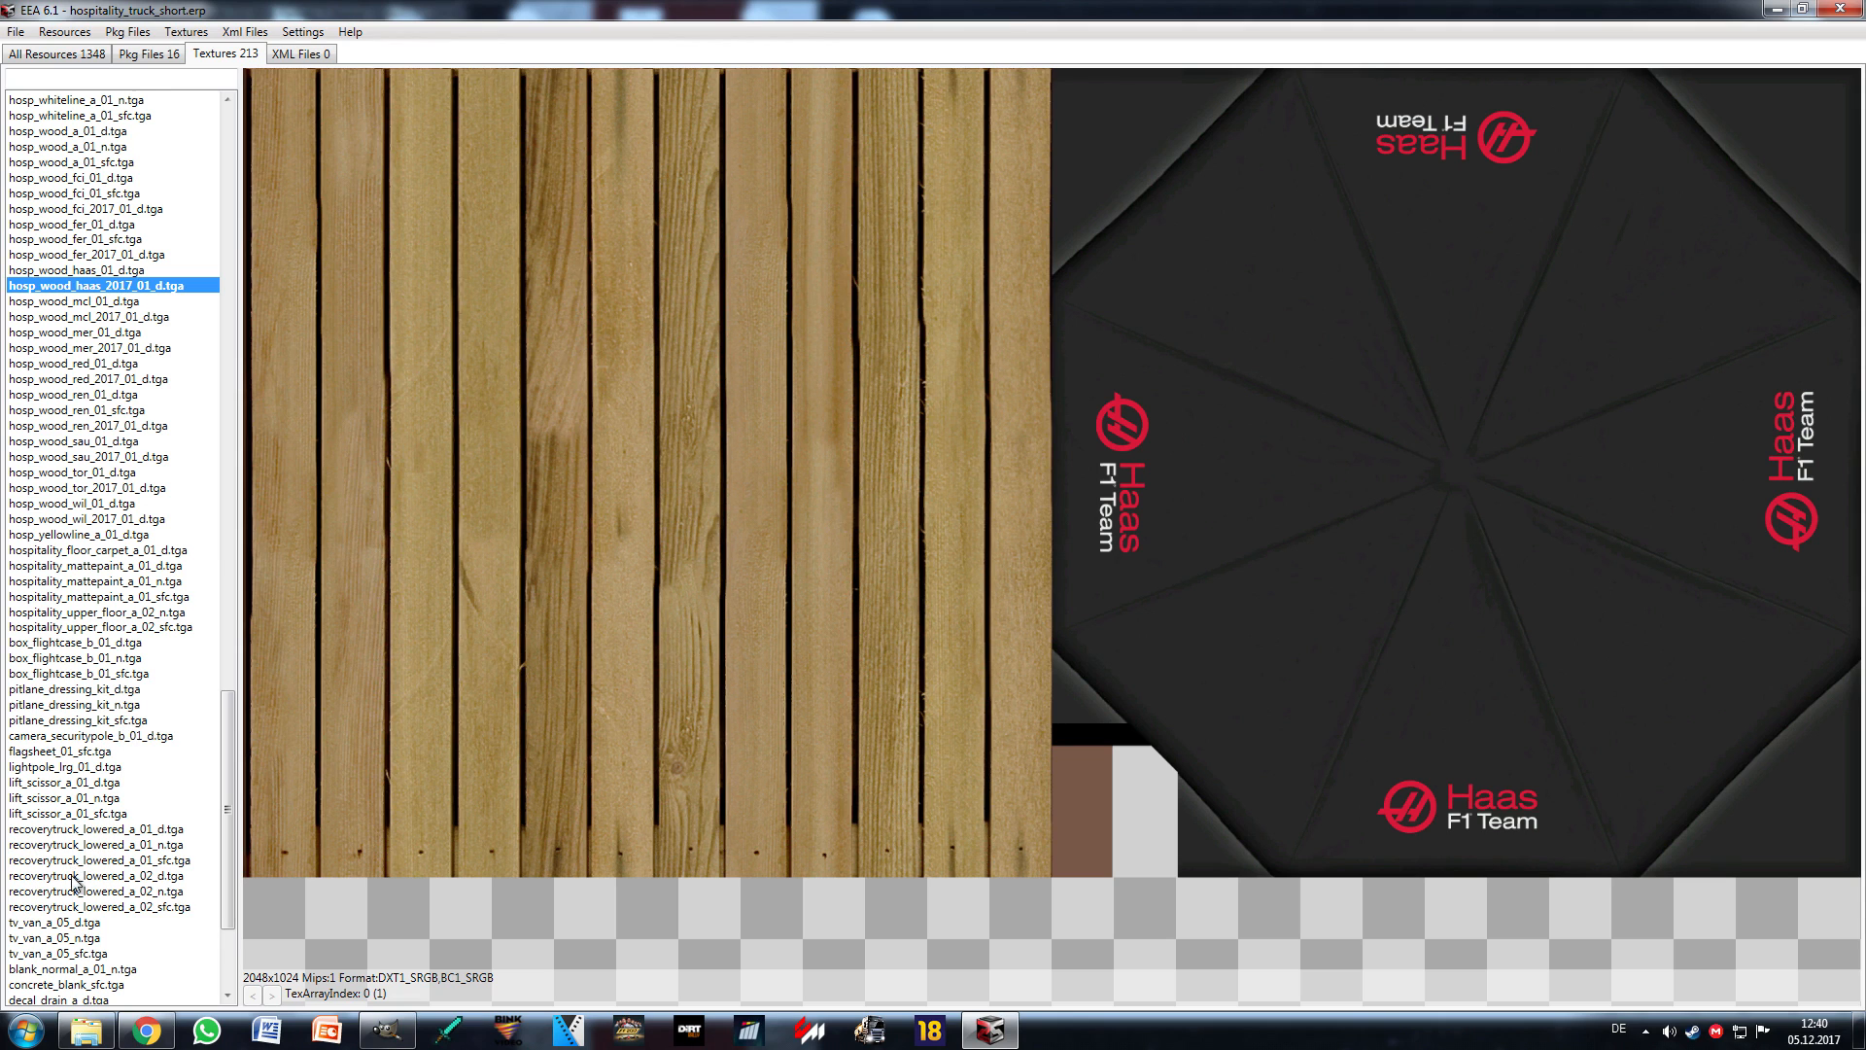
{"action": "scroll", "coordinate": [87, 866], "scroll_direction": "down", "scroll_amount": 5}
{"action": "scroll", "coordinate": [98, 848], "scroll_direction": "up", "scroll_amount": 7}
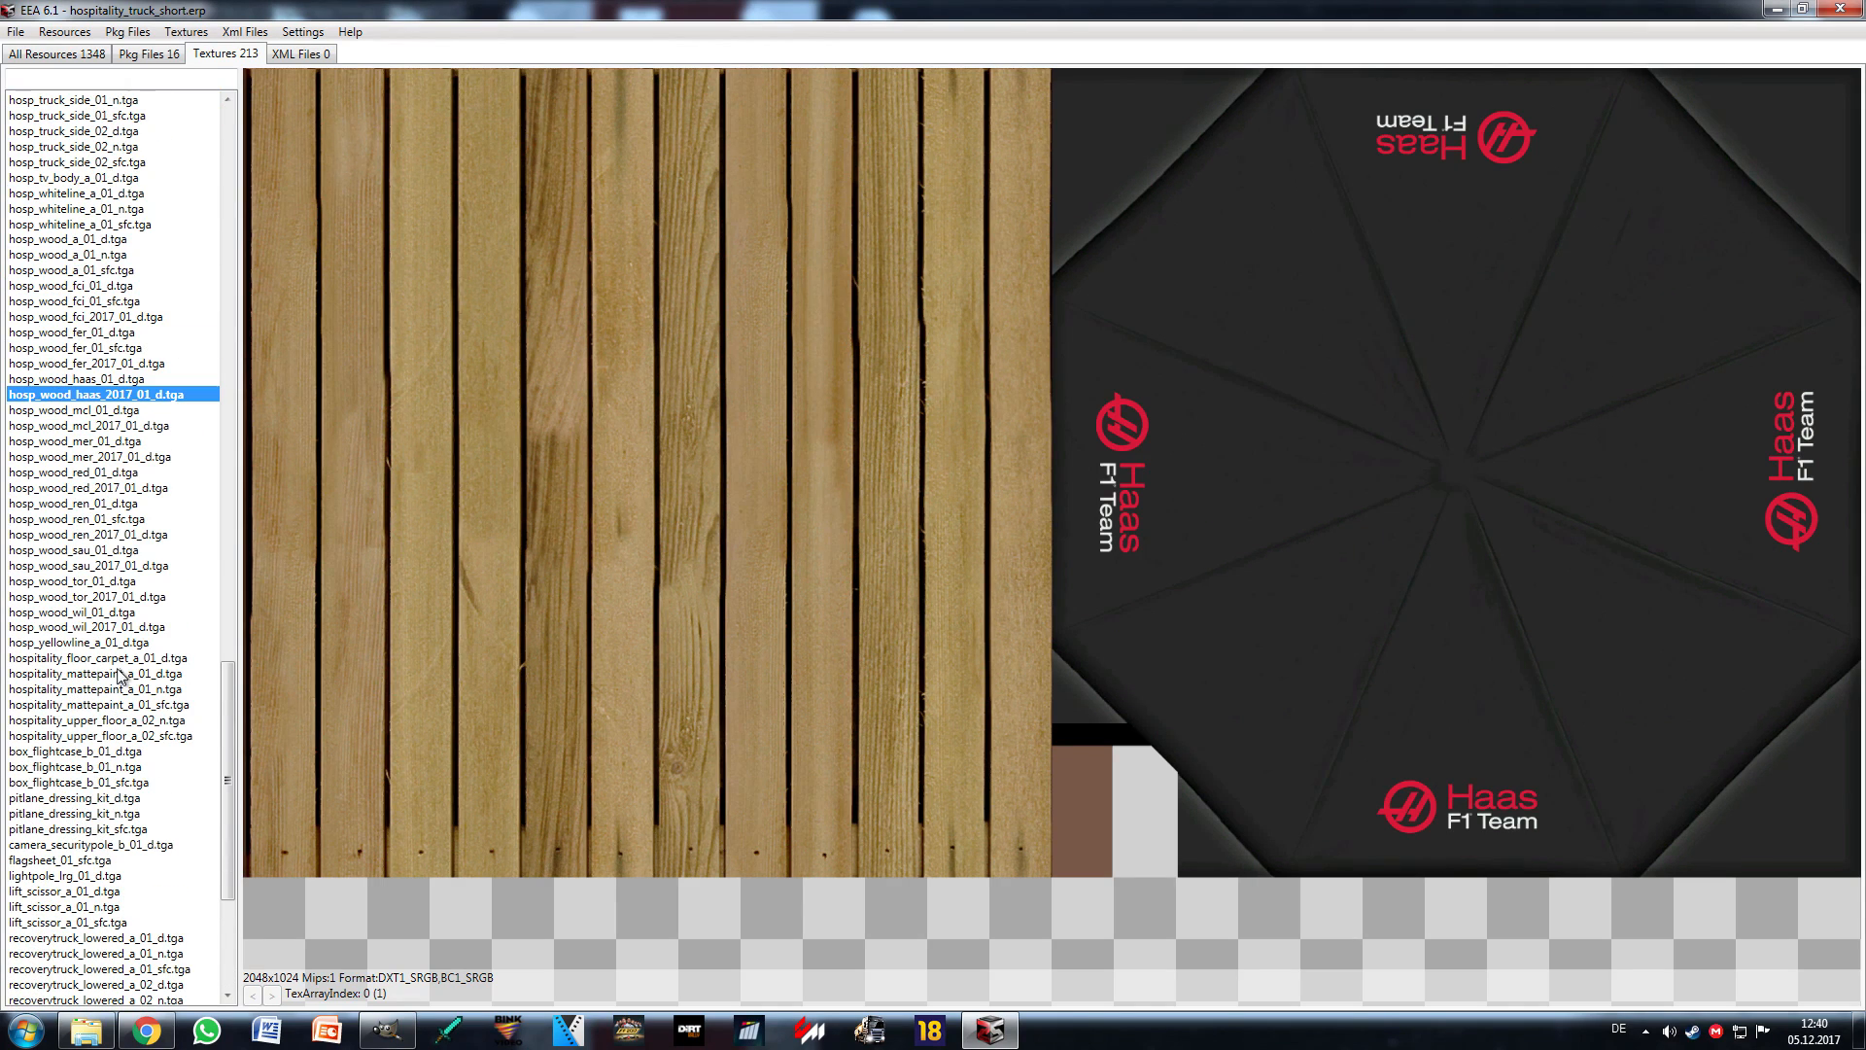
{"action": "left_click", "coordinate": [109, 799]}
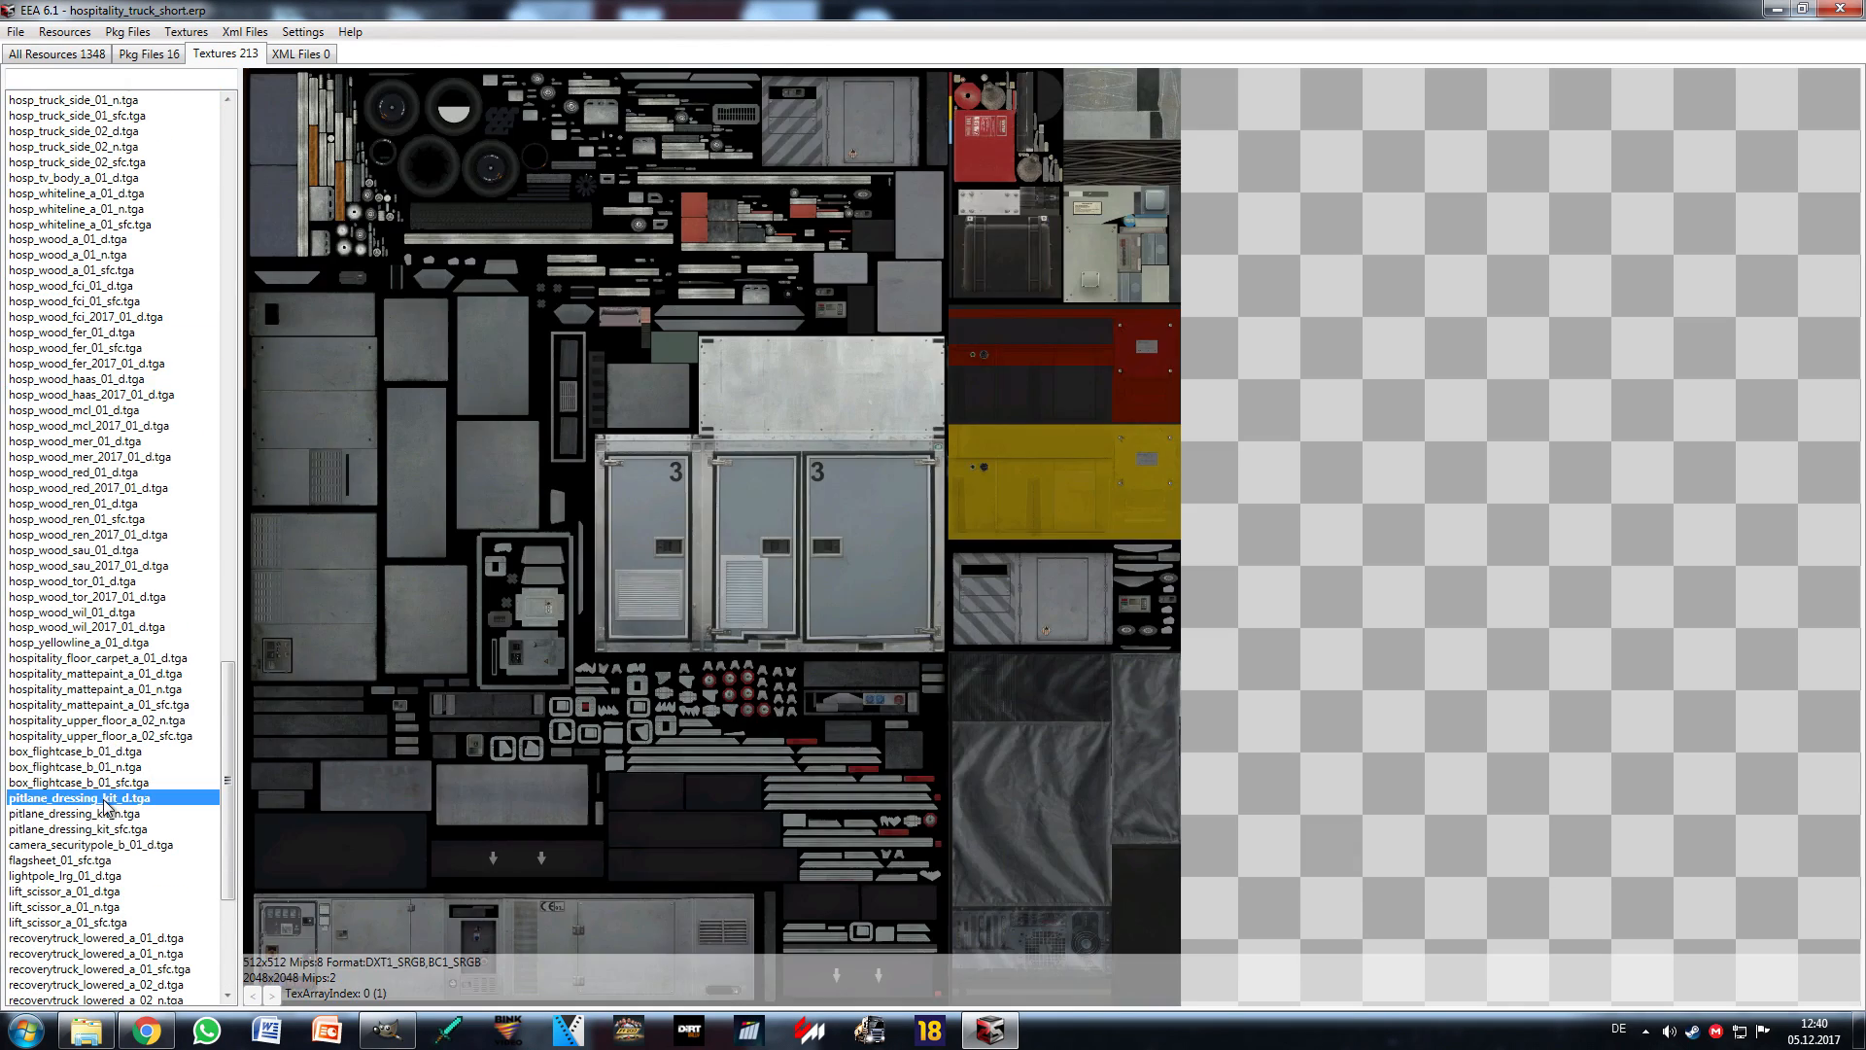
Step: Open pitstop.erp from the asset_groups folder animation_package/scenes/pitstops/2017
{"action": "left_click", "coordinate": [15, 31]}
{"action": "left_click", "coordinate": [41, 48]}
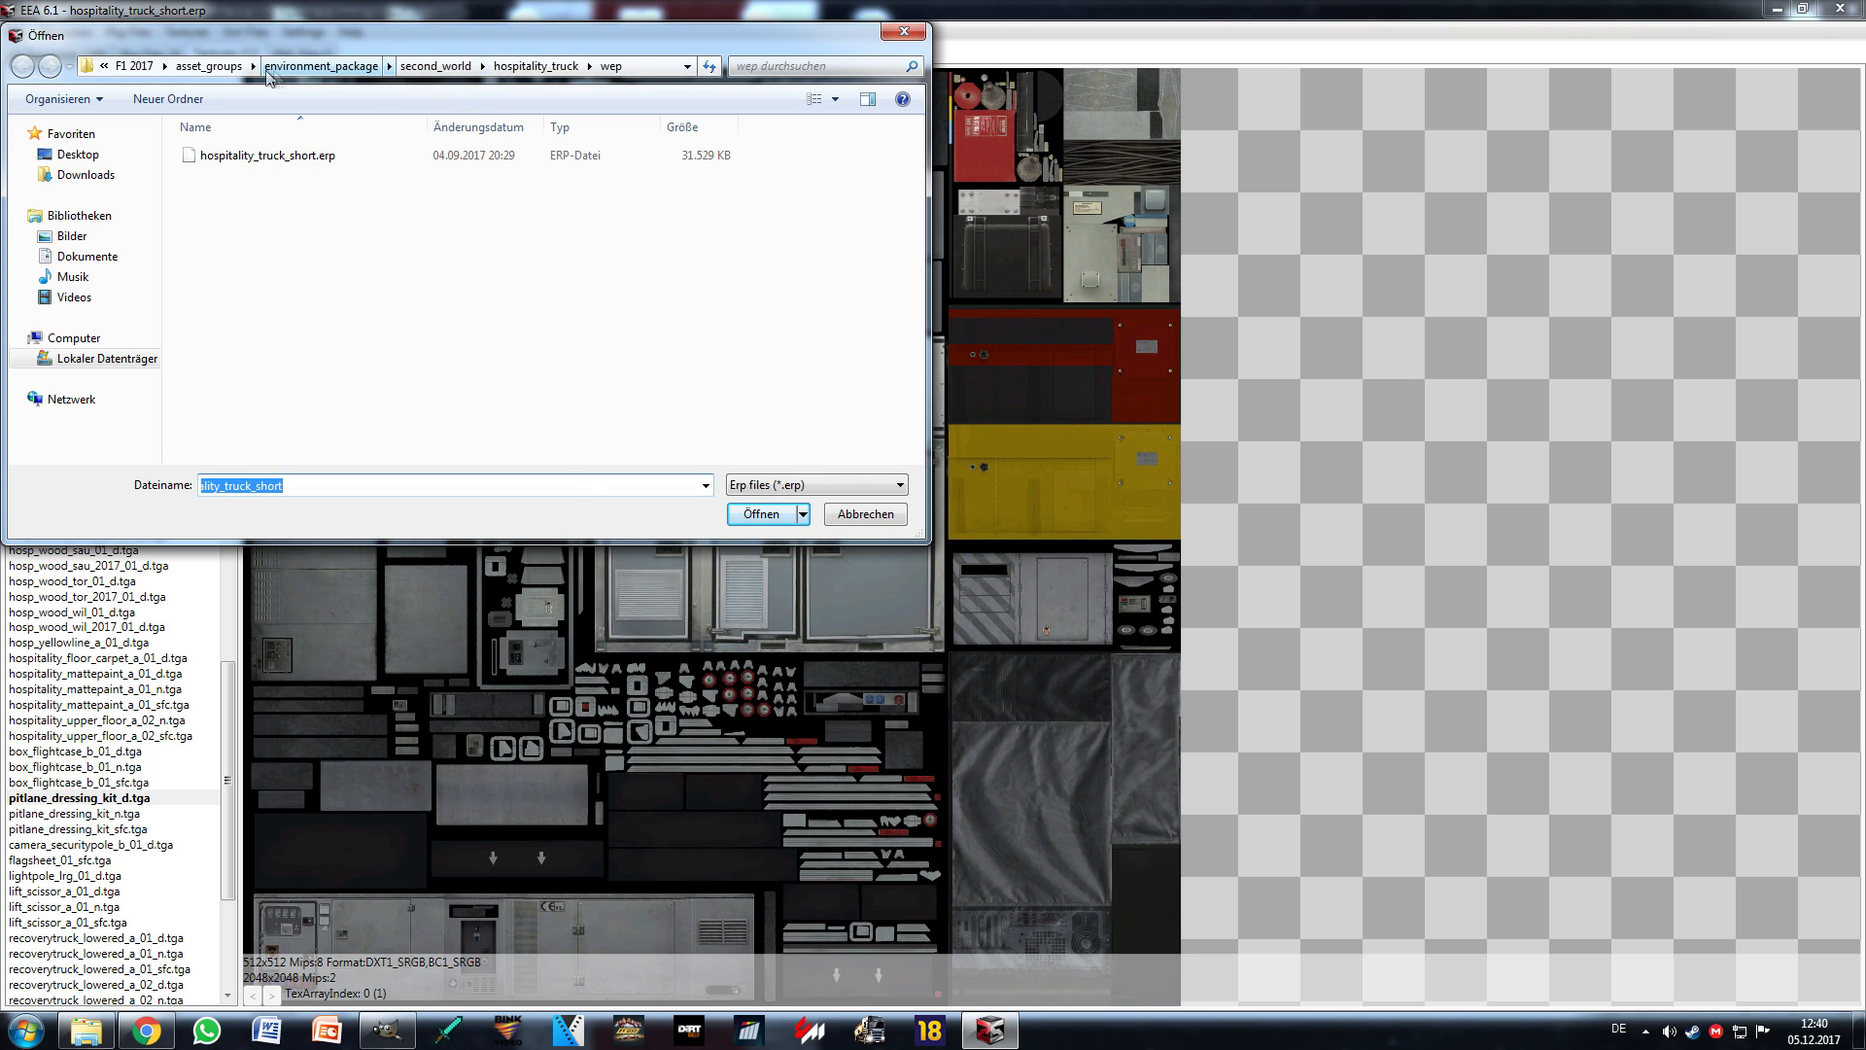
{"action": "left_click", "coordinate": [209, 66]}
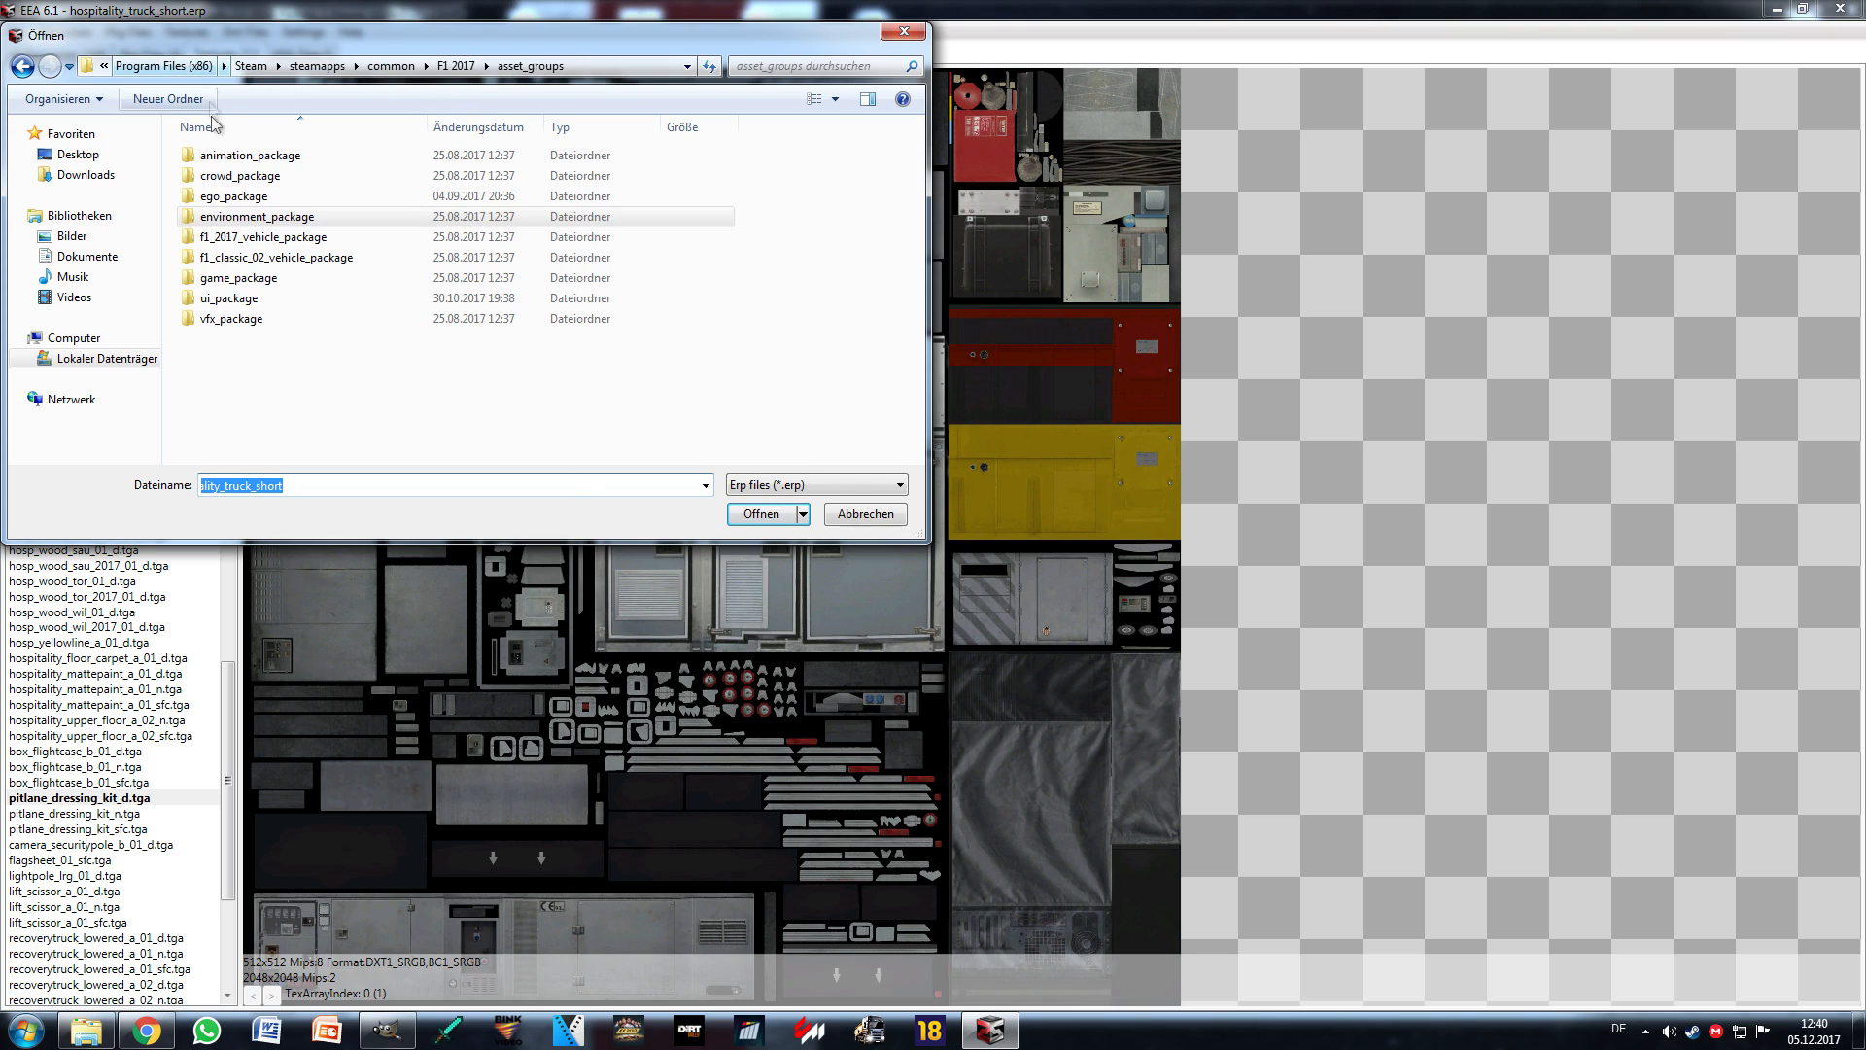
{"action": "double_click", "coordinate": [282, 160]}
{"action": "double_click", "coordinate": [269, 154]}
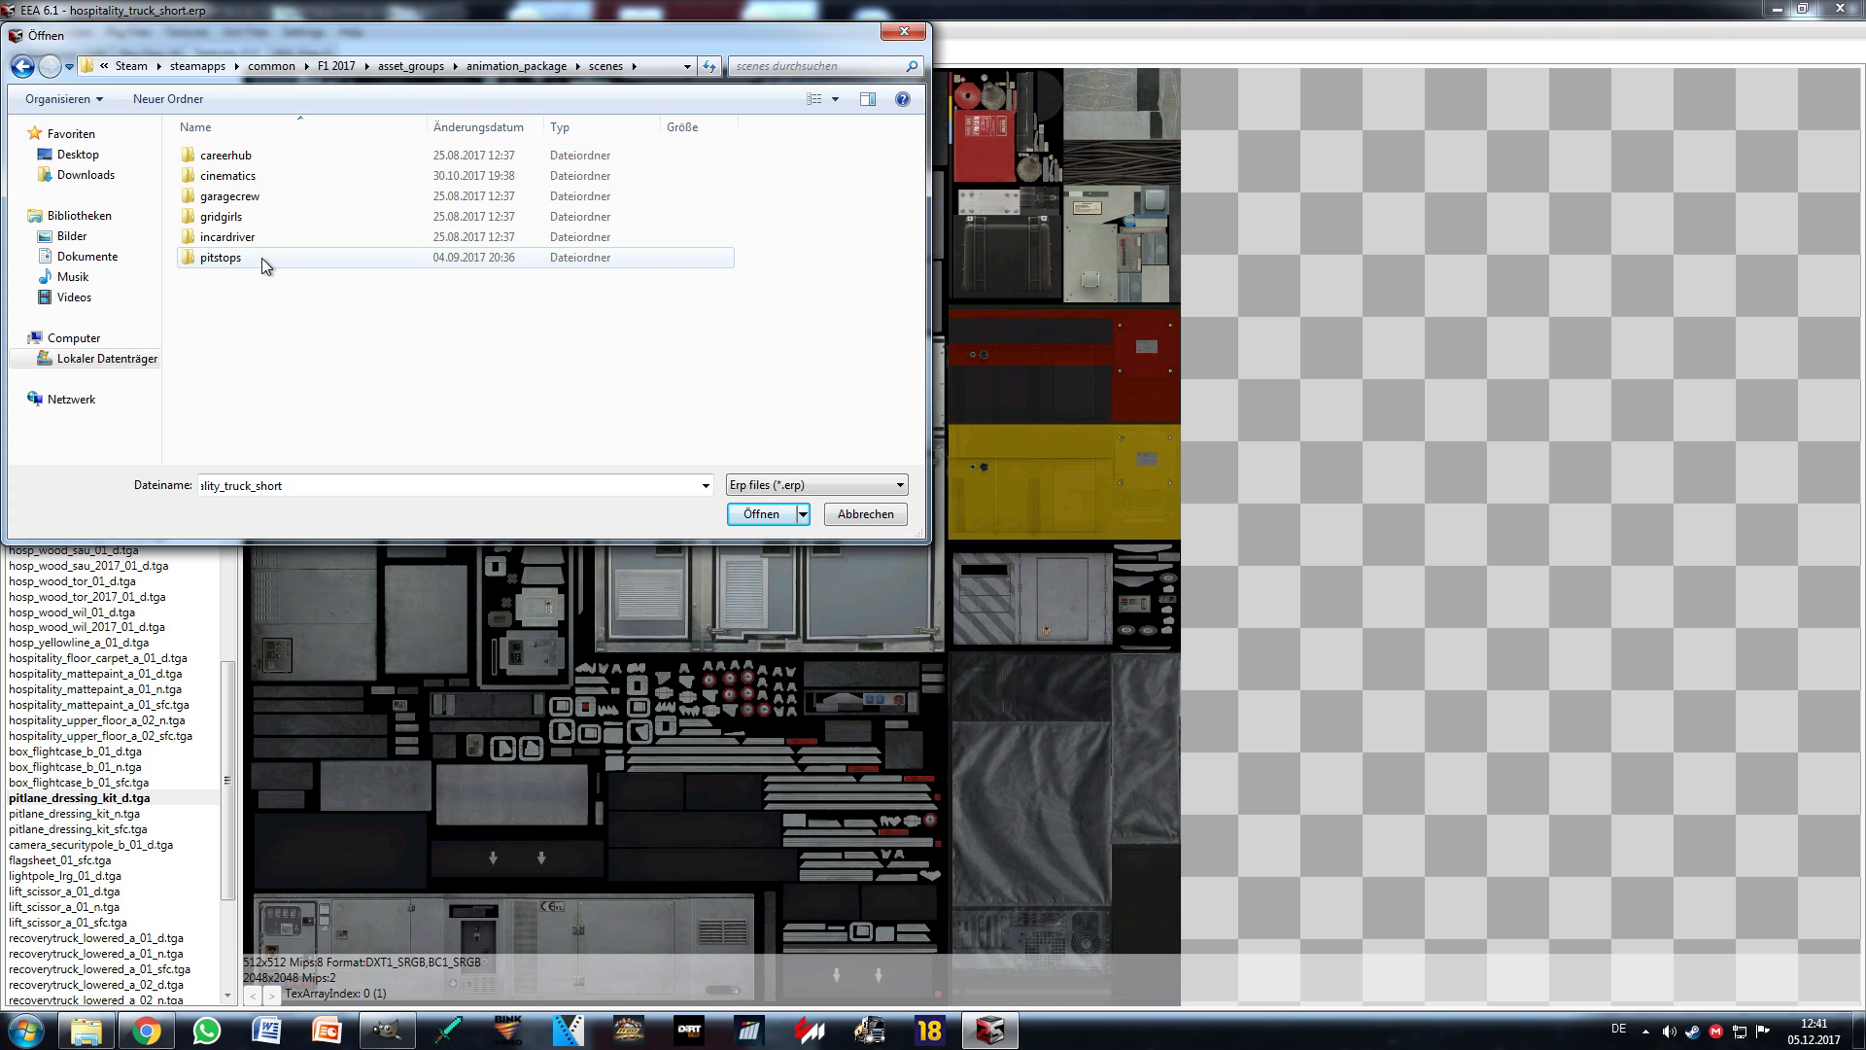
{"action": "double_click", "coordinate": [262, 260]}
{"action": "double_click", "coordinate": [231, 176]}
{"action": "double_click", "coordinate": [236, 159]}
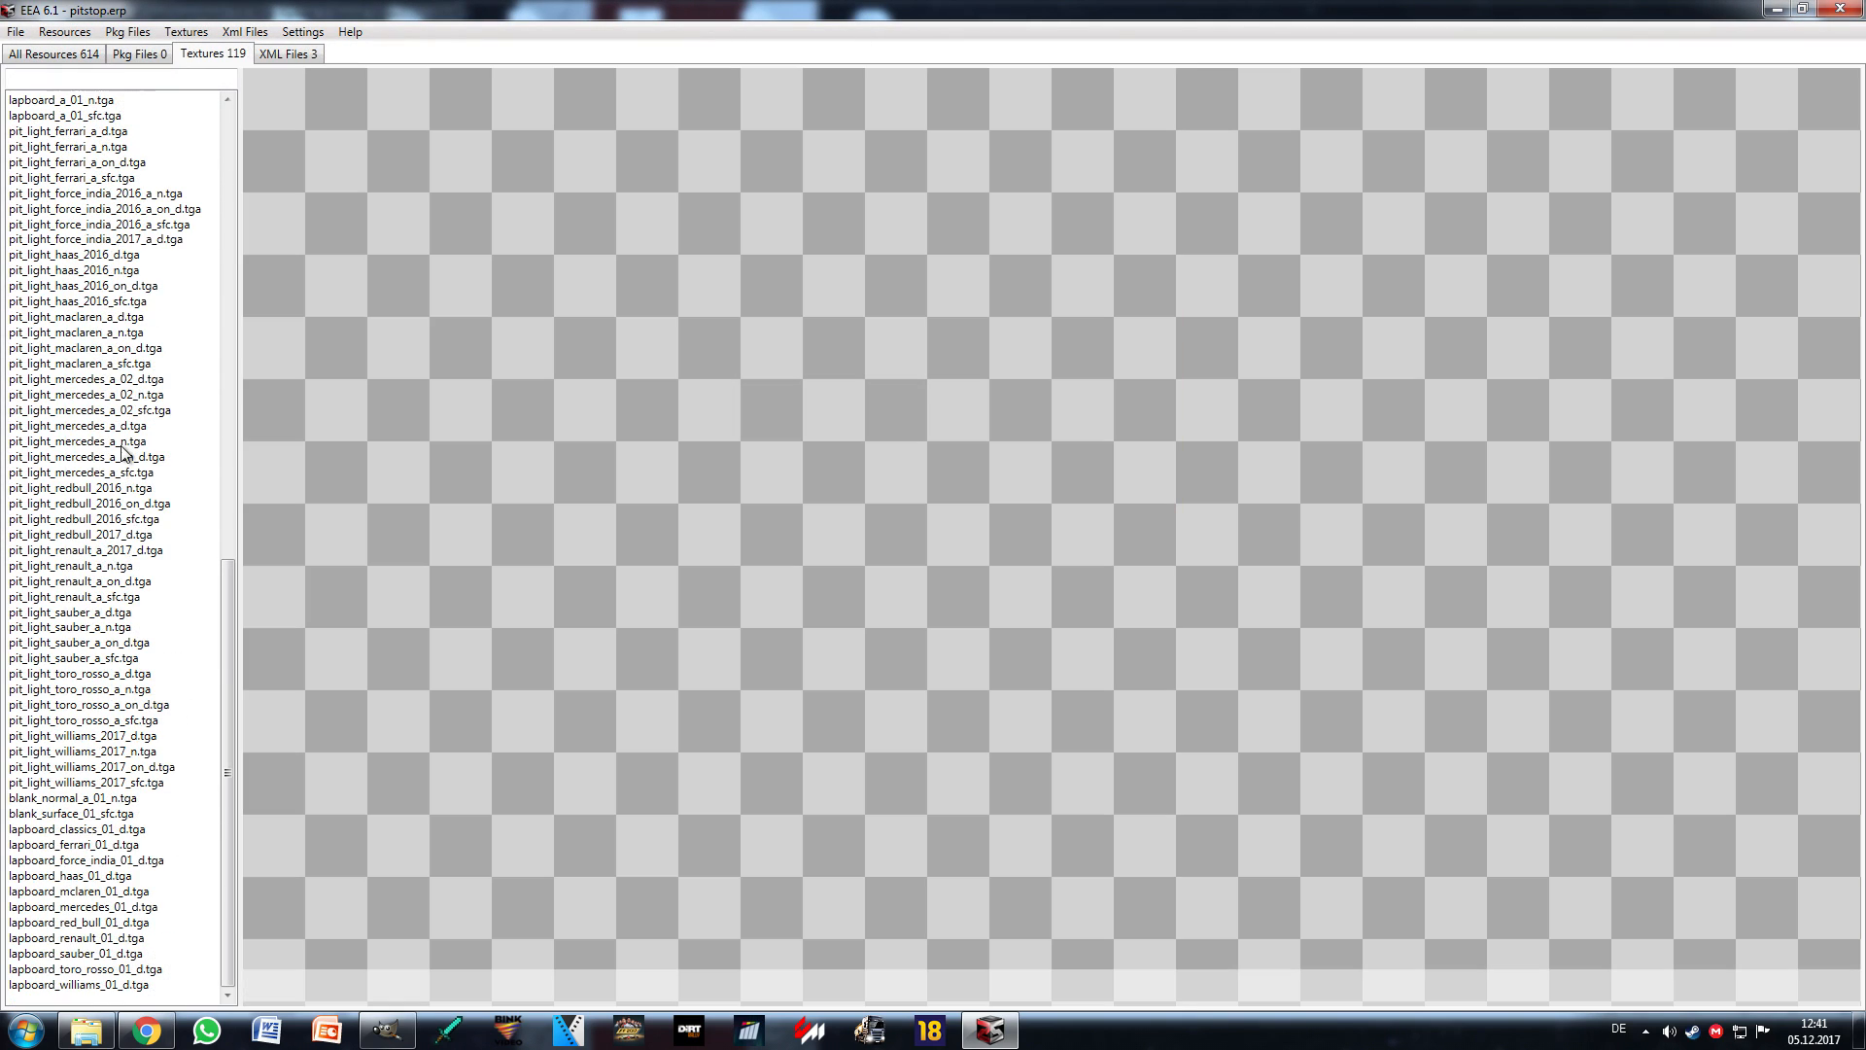
Step: View pit_light_renault_a_on_d.tga, pit_light_redbull_2016_on_d.tga and the Ferrari and Haas lapboard _d textures
{"action": "left_click", "coordinate": [97, 581]}
{"action": "left_click", "coordinate": [124, 504]}
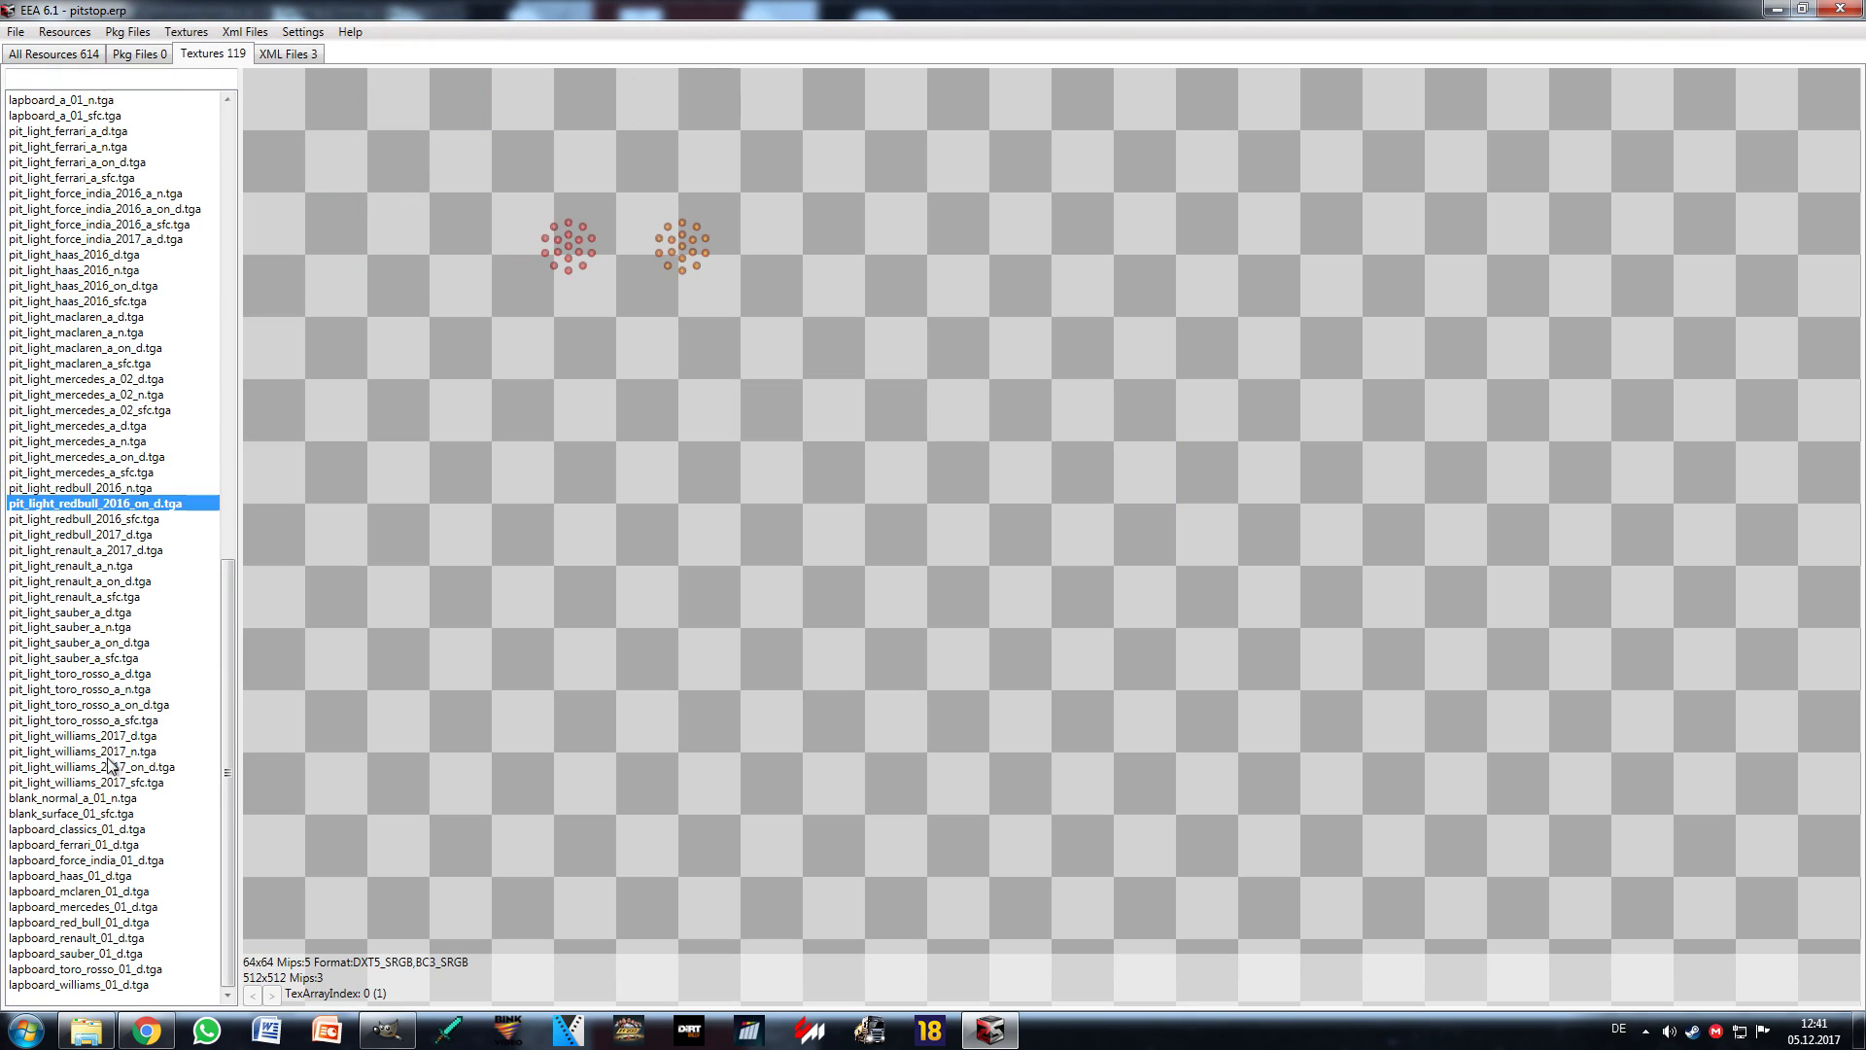
{"action": "left_click", "coordinate": [109, 844]}
{"action": "left_click", "coordinate": [107, 876]}
Step: View the Williams pit crew helmet textures, the Toro Rosso pit crew suit and helmet _d textures, and 2017-forceindia_pitcrew_n.tga
{"action": "scroll", "coordinate": [117, 807], "scroll_direction": "up", "scroll_amount": 8}
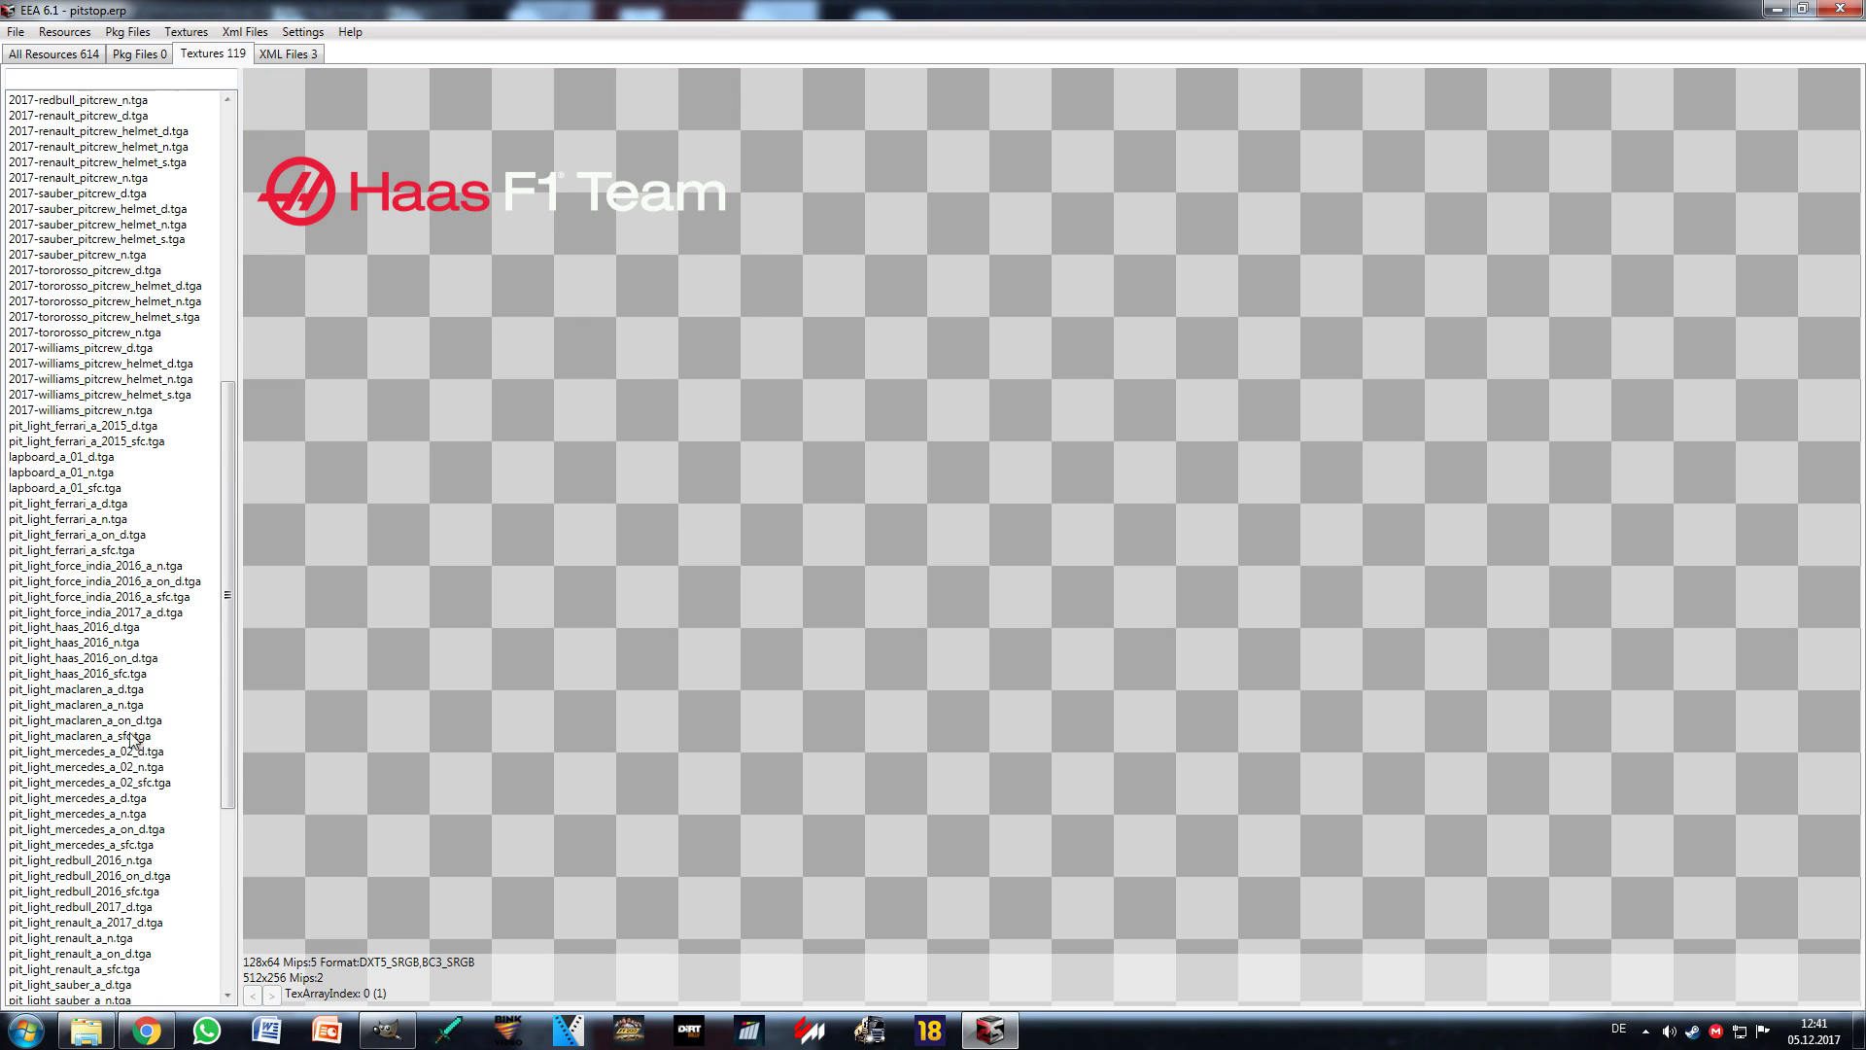
{"action": "left_click", "coordinate": [143, 395]}
{"action": "left_click", "coordinate": [146, 364]}
{"action": "scroll", "coordinate": [170, 428], "scroll_direction": "up", "scroll_amount": 6}
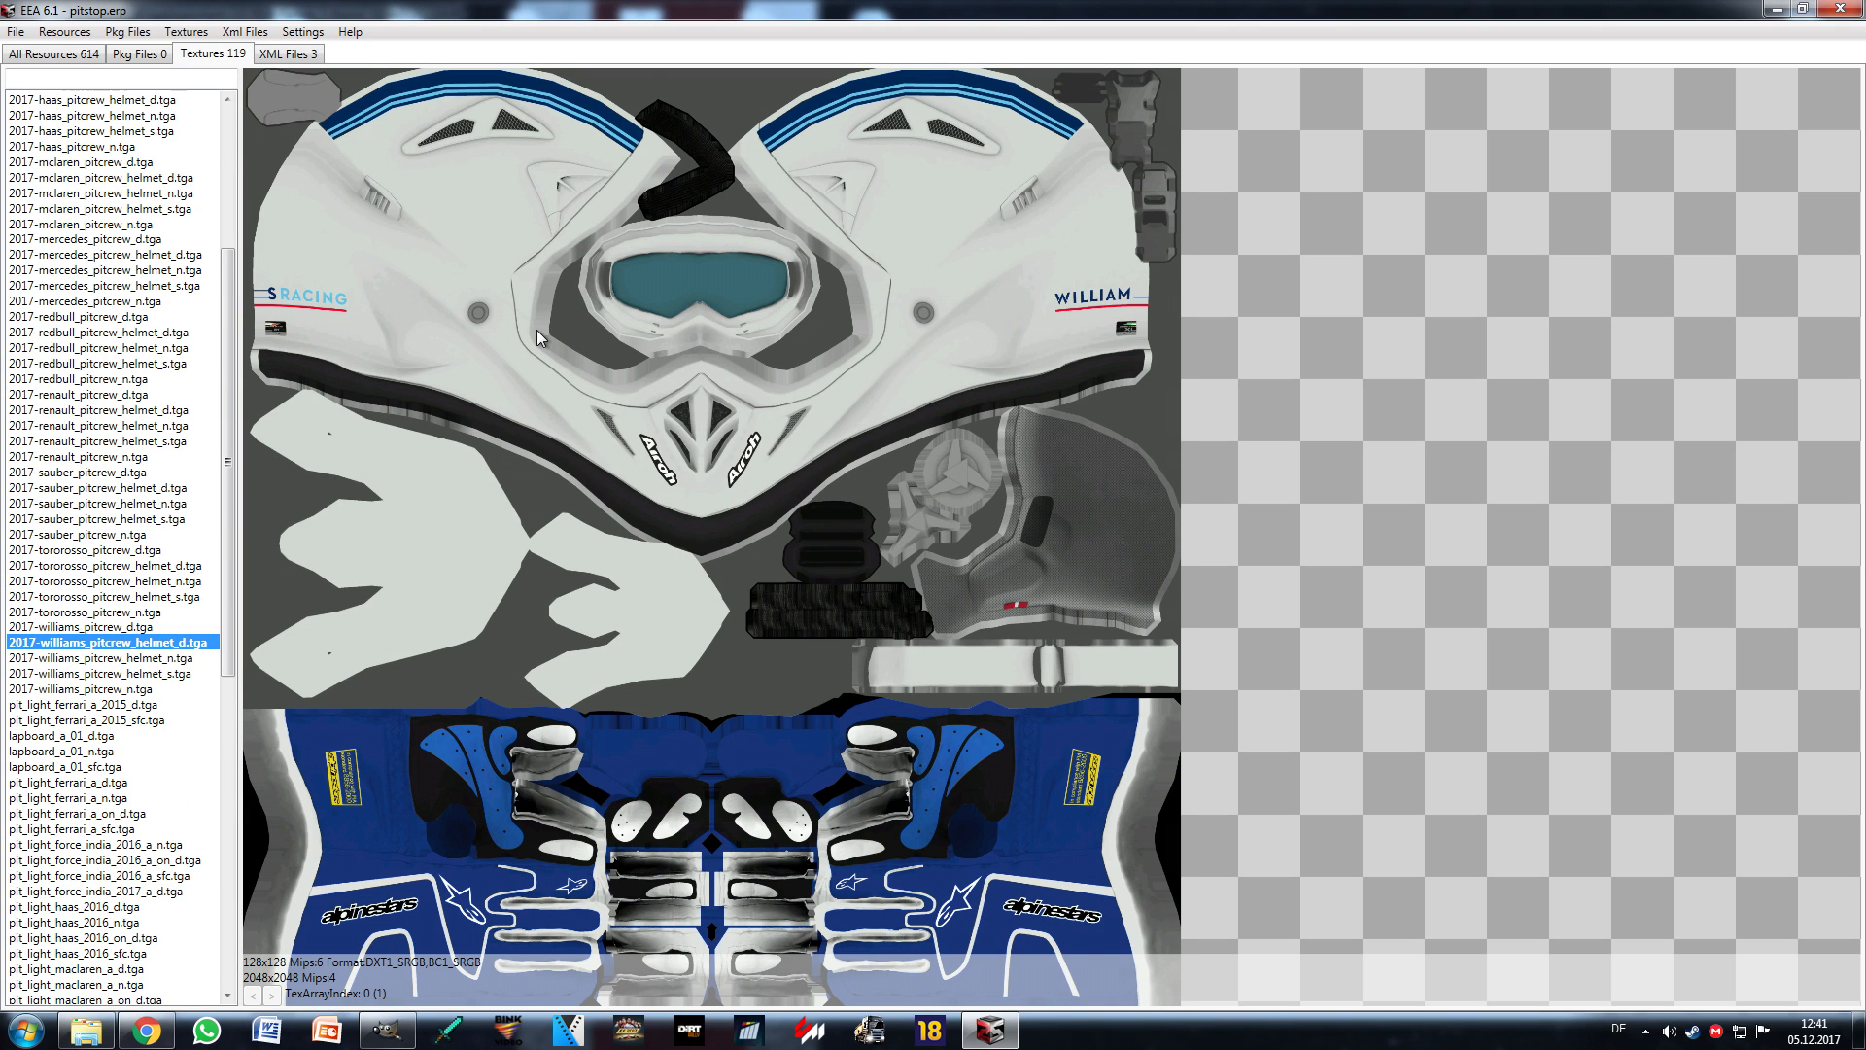
{"action": "left_click", "coordinate": [144, 550]}
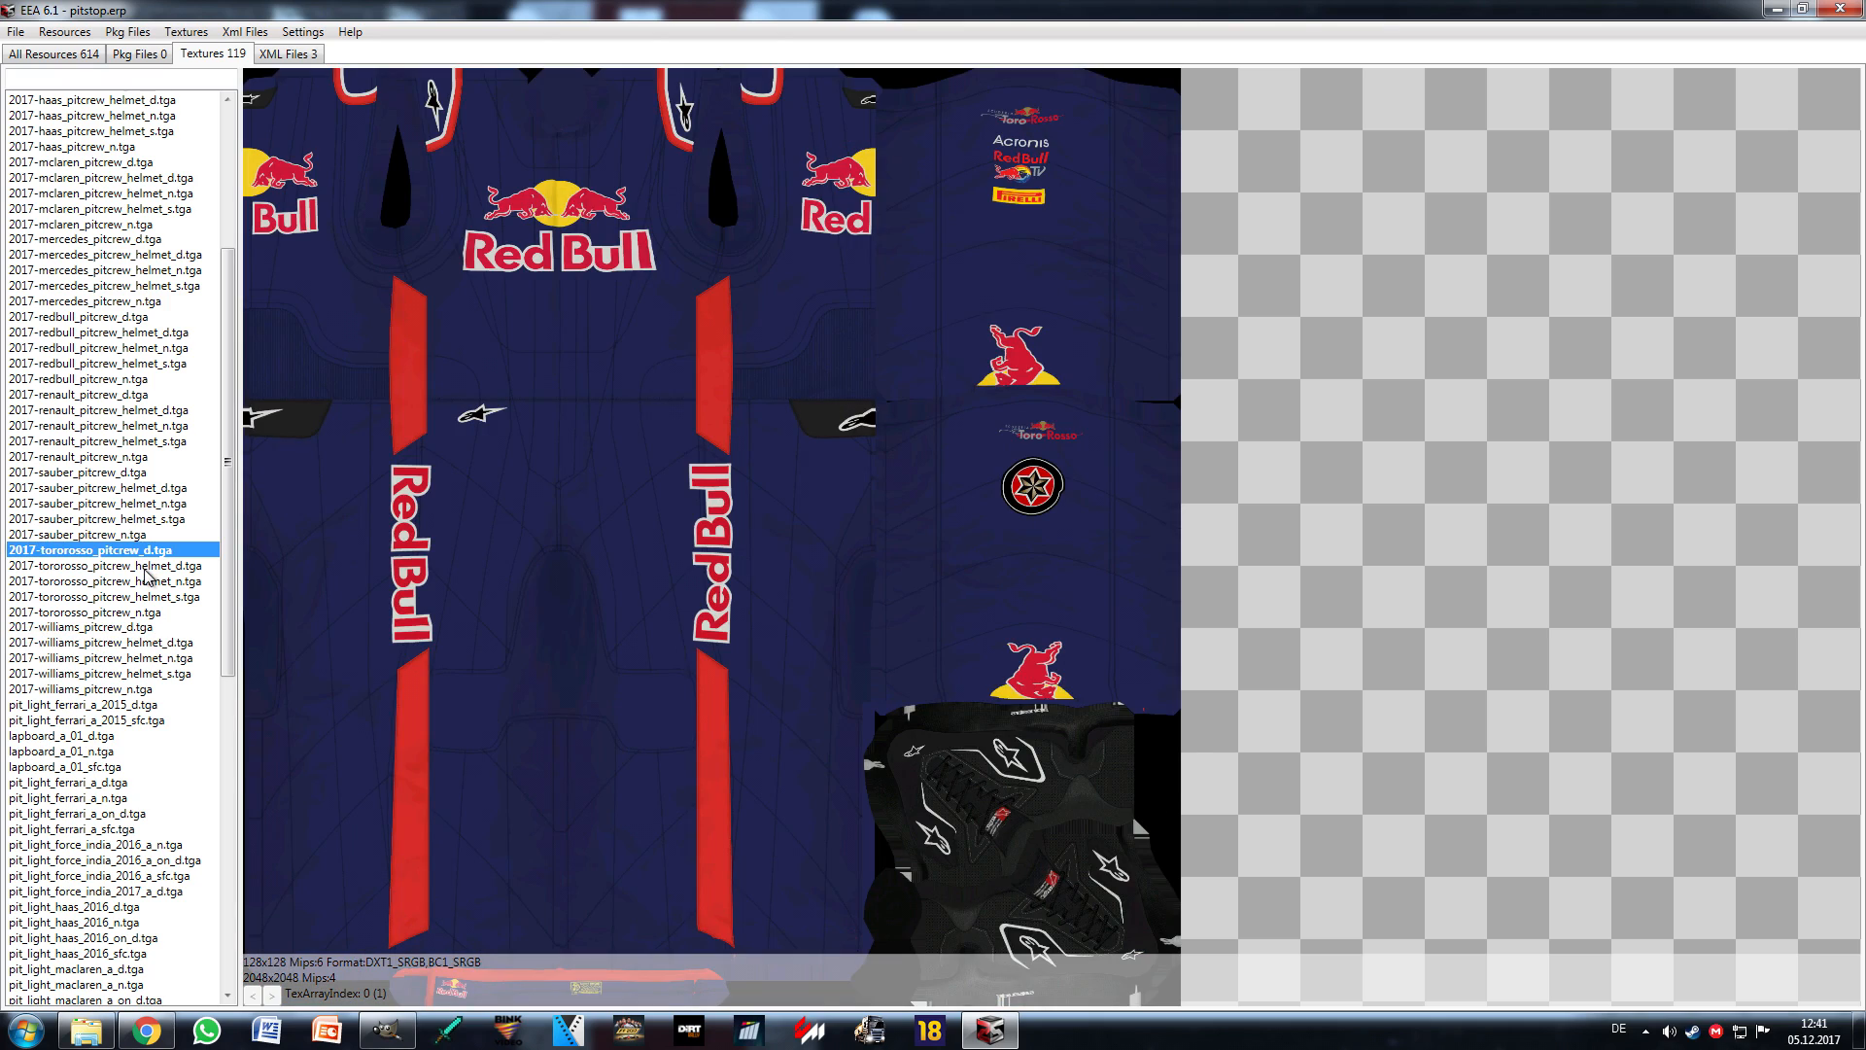
{"action": "left_click", "coordinate": [145, 567]}
{"action": "scroll", "coordinate": [146, 576], "scroll_direction": "up", "scroll_amount": 6}
{"action": "left_click", "coordinate": [143, 350]}
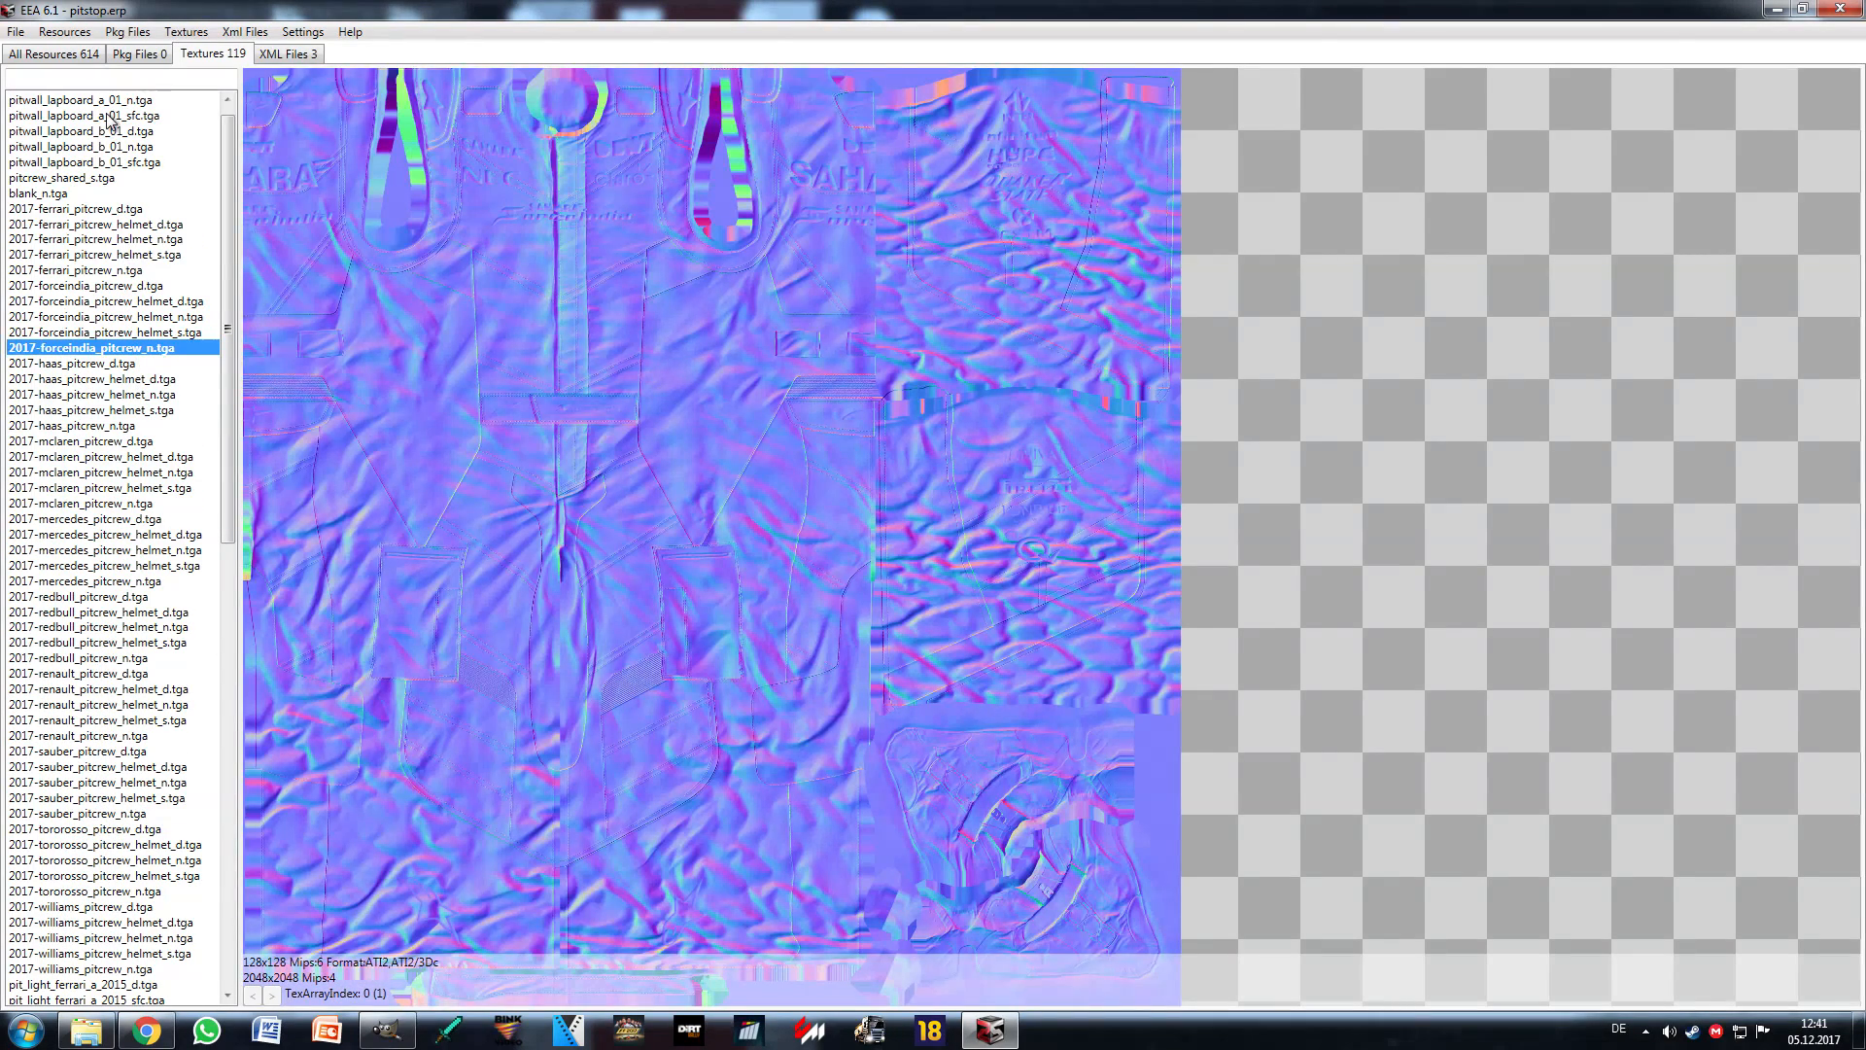
Step: View pitwall_lapboard_a_01_sfc.tga, the lapboard _d textures from classics through Renault, and pit_light_williams_2017_d.tga
{"action": "left_click", "coordinate": [112, 116]}
{"action": "scroll", "coordinate": [185, 369], "scroll_direction": "up", "scroll_amount": 1}
{"action": "left_click", "coordinate": [227, 982]}
{"action": "left_click", "coordinate": [83, 831]}
{"action": "left_click", "coordinate": [97, 846]}
{"action": "left_click", "coordinate": [146, 876]}
{"action": "left_click", "coordinate": [134, 892]}
{"action": "left_click", "coordinate": [136, 907]}
{"action": "left_click", "coordinate": [138, 922]}
{"action": "left_click", "coordinate": [136, 938]}
{"action": "left_click", "coordinate": [118, 739]}
{"action": "left_click", "coordinate": [15, 32]}
{"action": "left_click", "coordinate": [38, 44]}
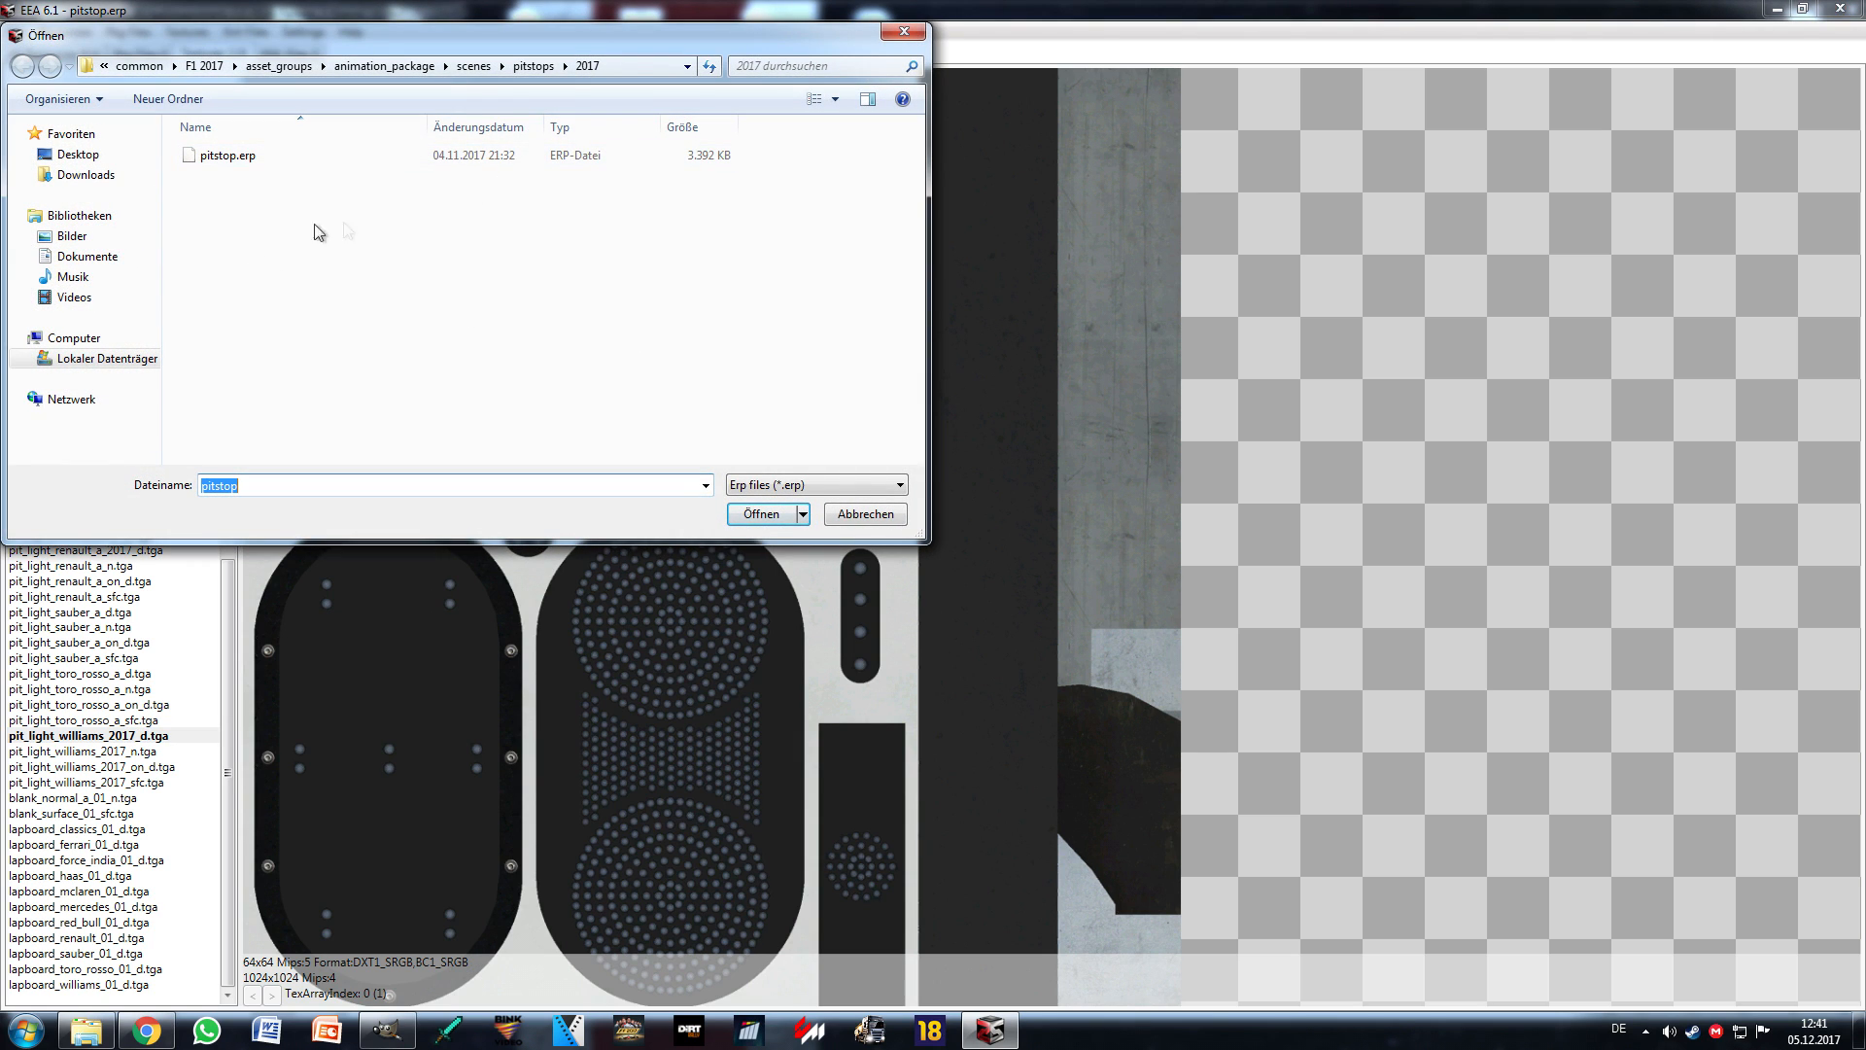
{"action": "left_click", "coordinate": [78, 154]}
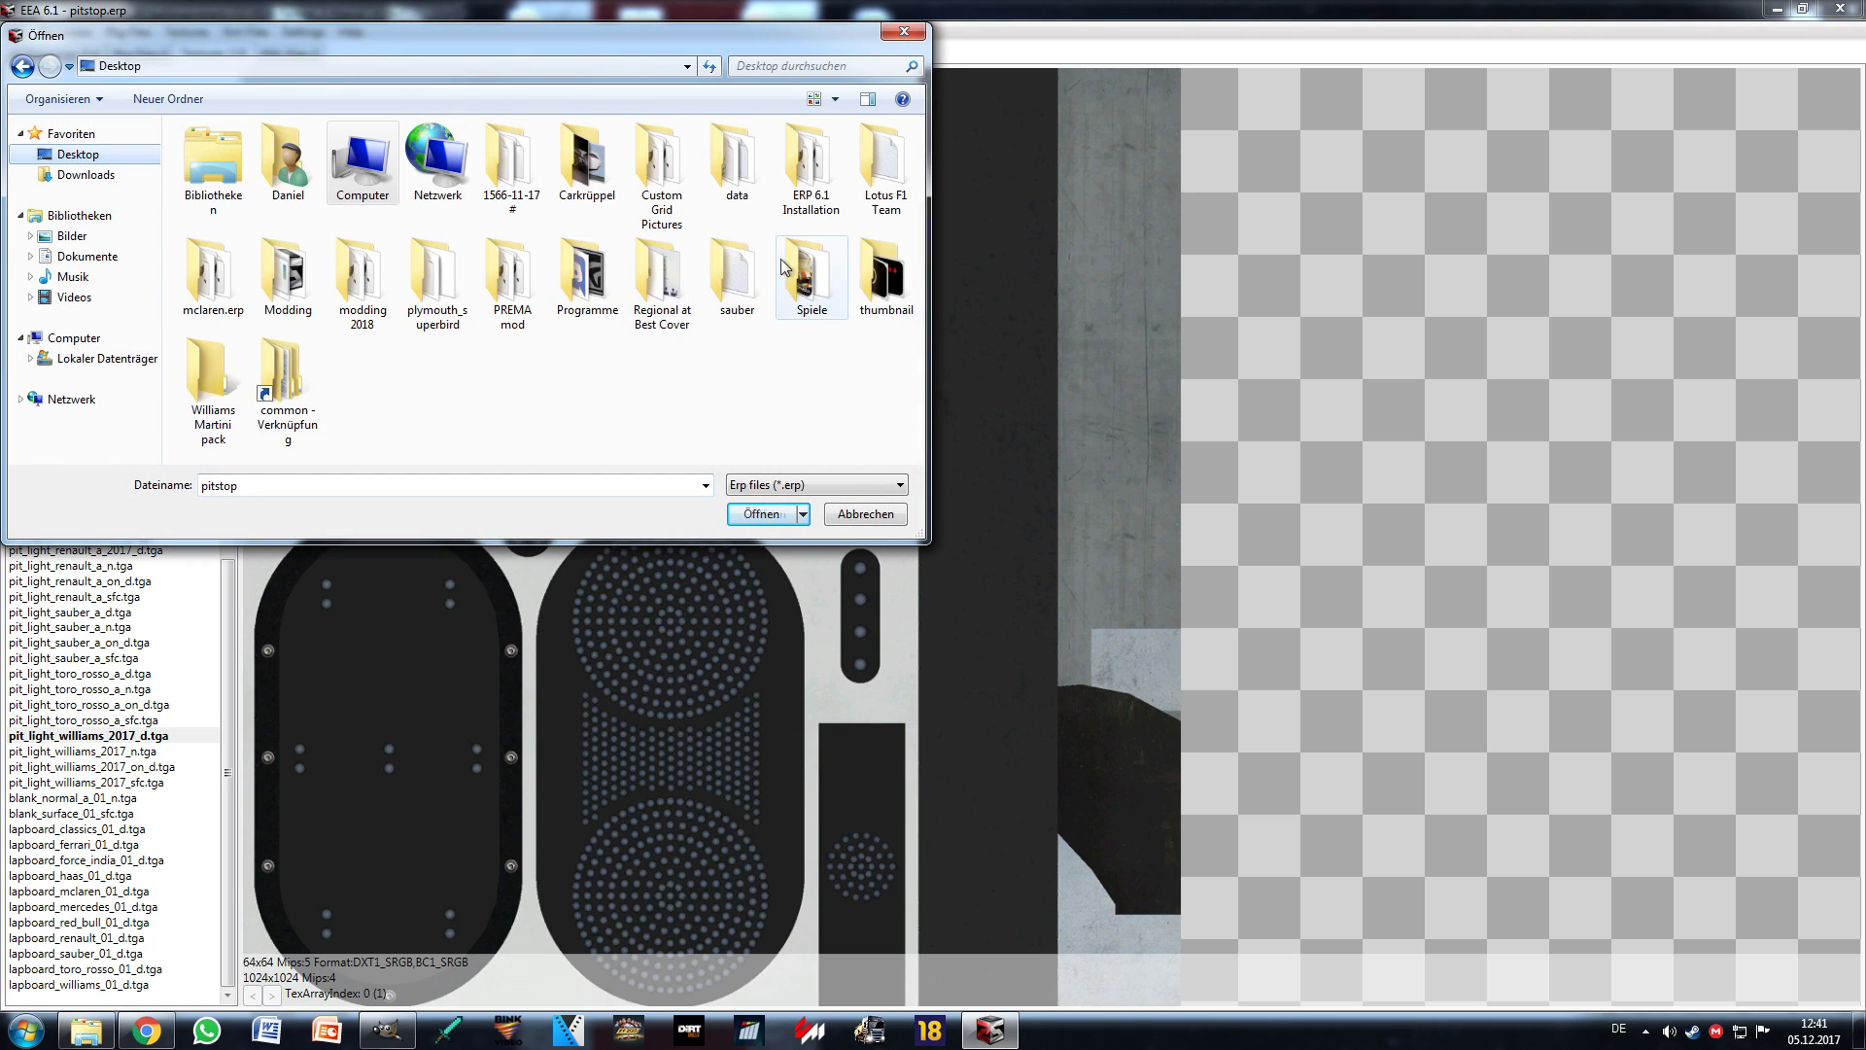
{"action": "left_click", "coordinate": [886, 516]}
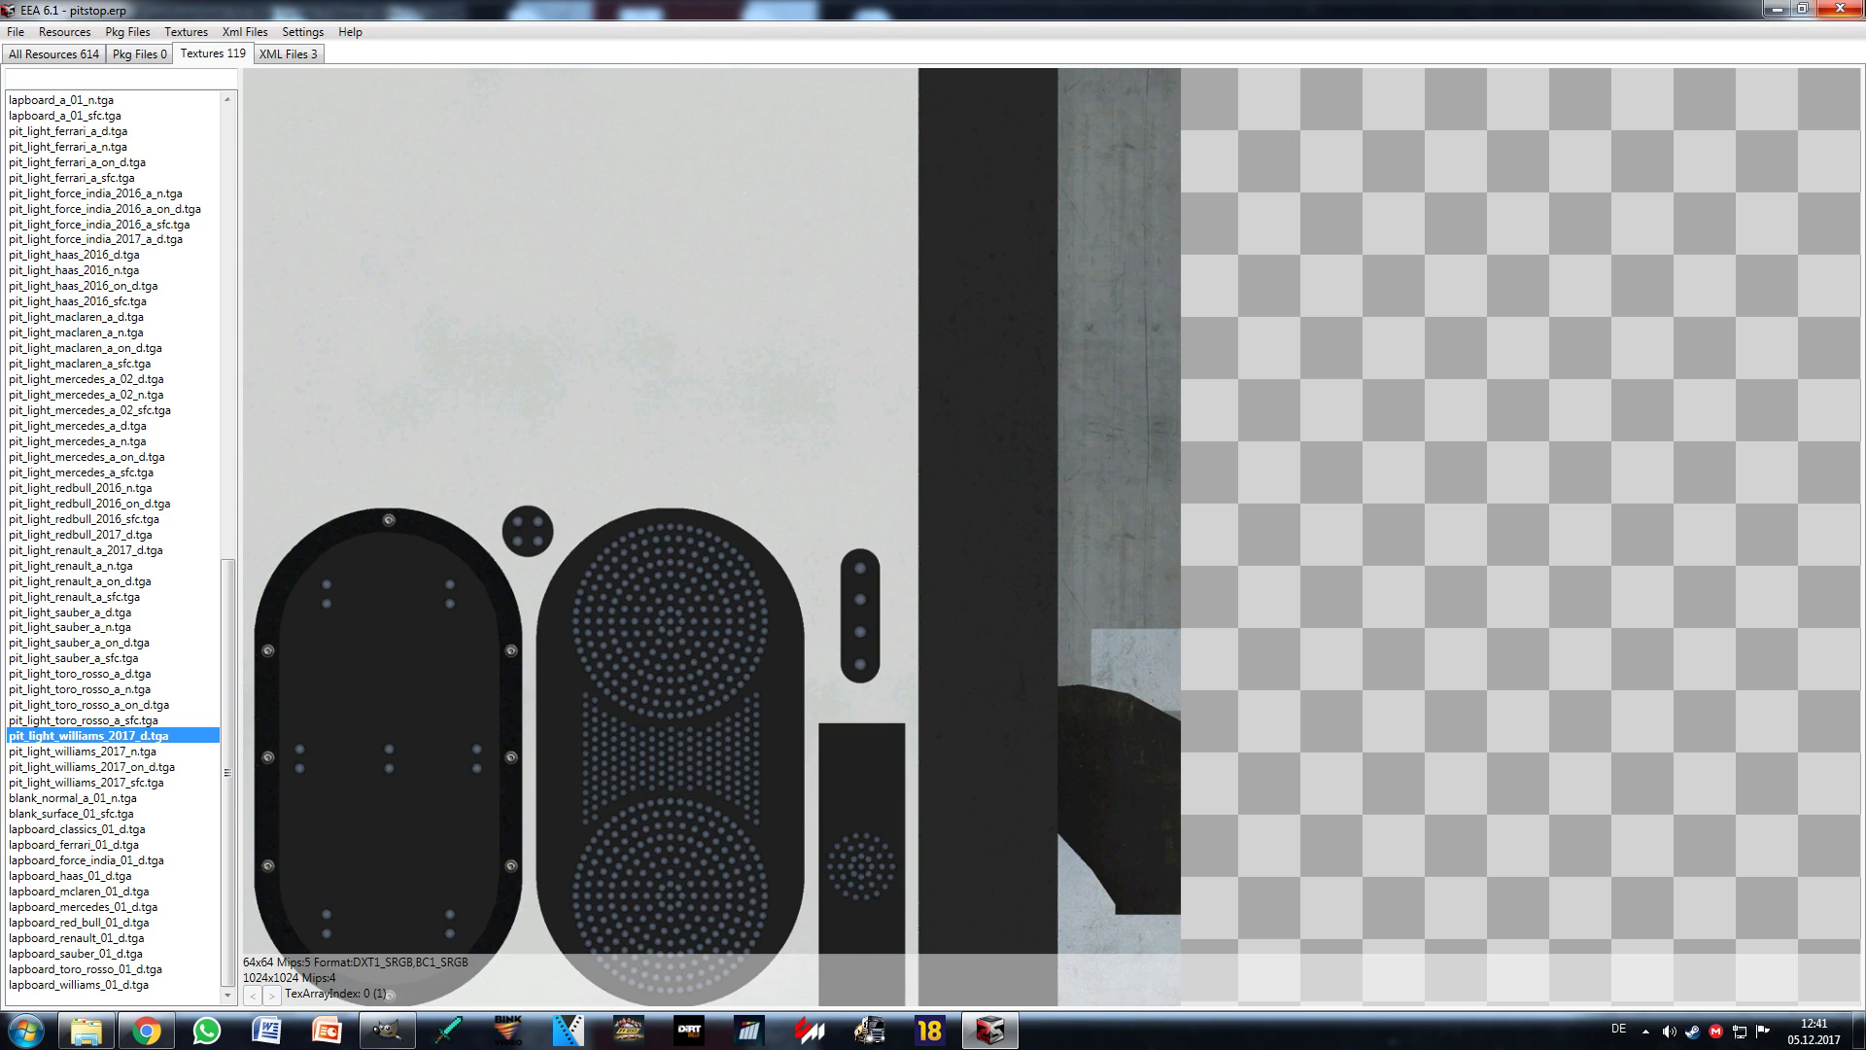
Step: Close EEA and GIMP to return to the desktop
{"action": "left_click", "coordinate": [1853, 10]}
{"action": "left_click", "coordinate": [1850, 10]}
{"action": "left_click", "coordinate": [418, 508]}
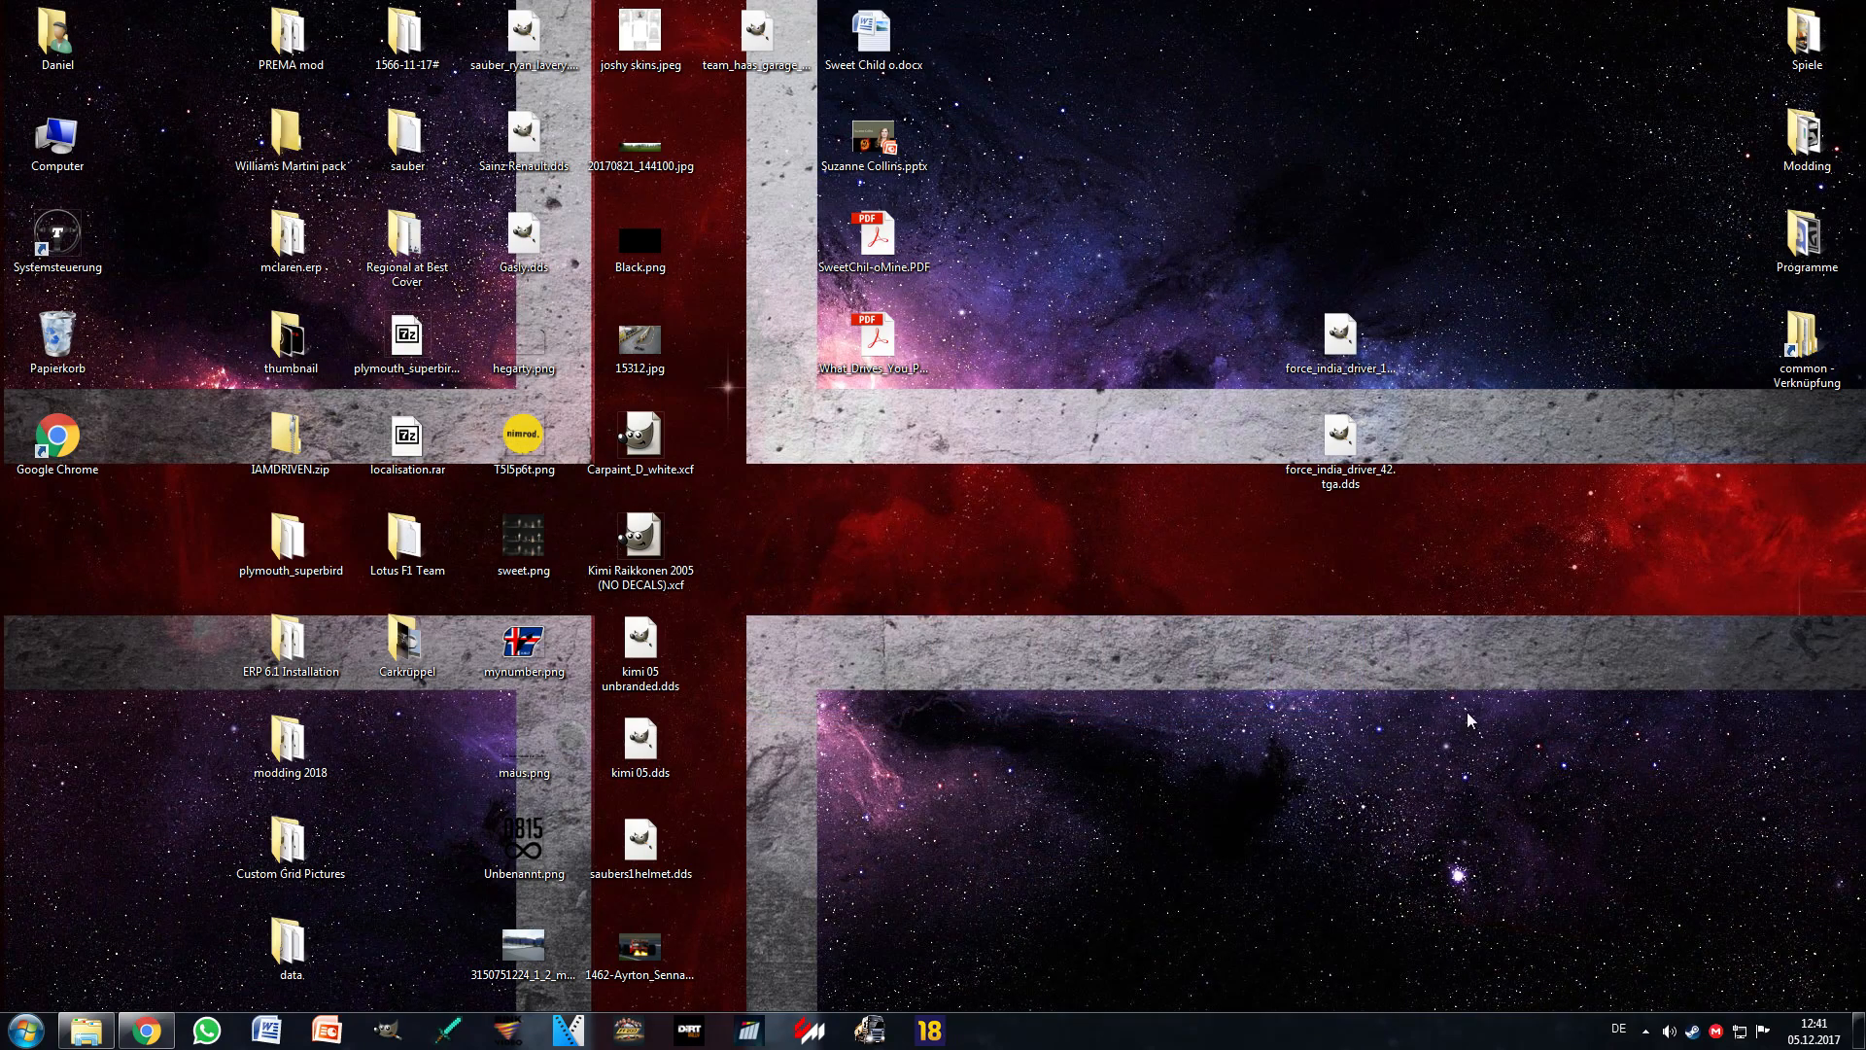
Step: Switch to Chrome and look through the Ego ERP Archiver download page
{"action": "left_click", "coordinate": [146, 1030]}
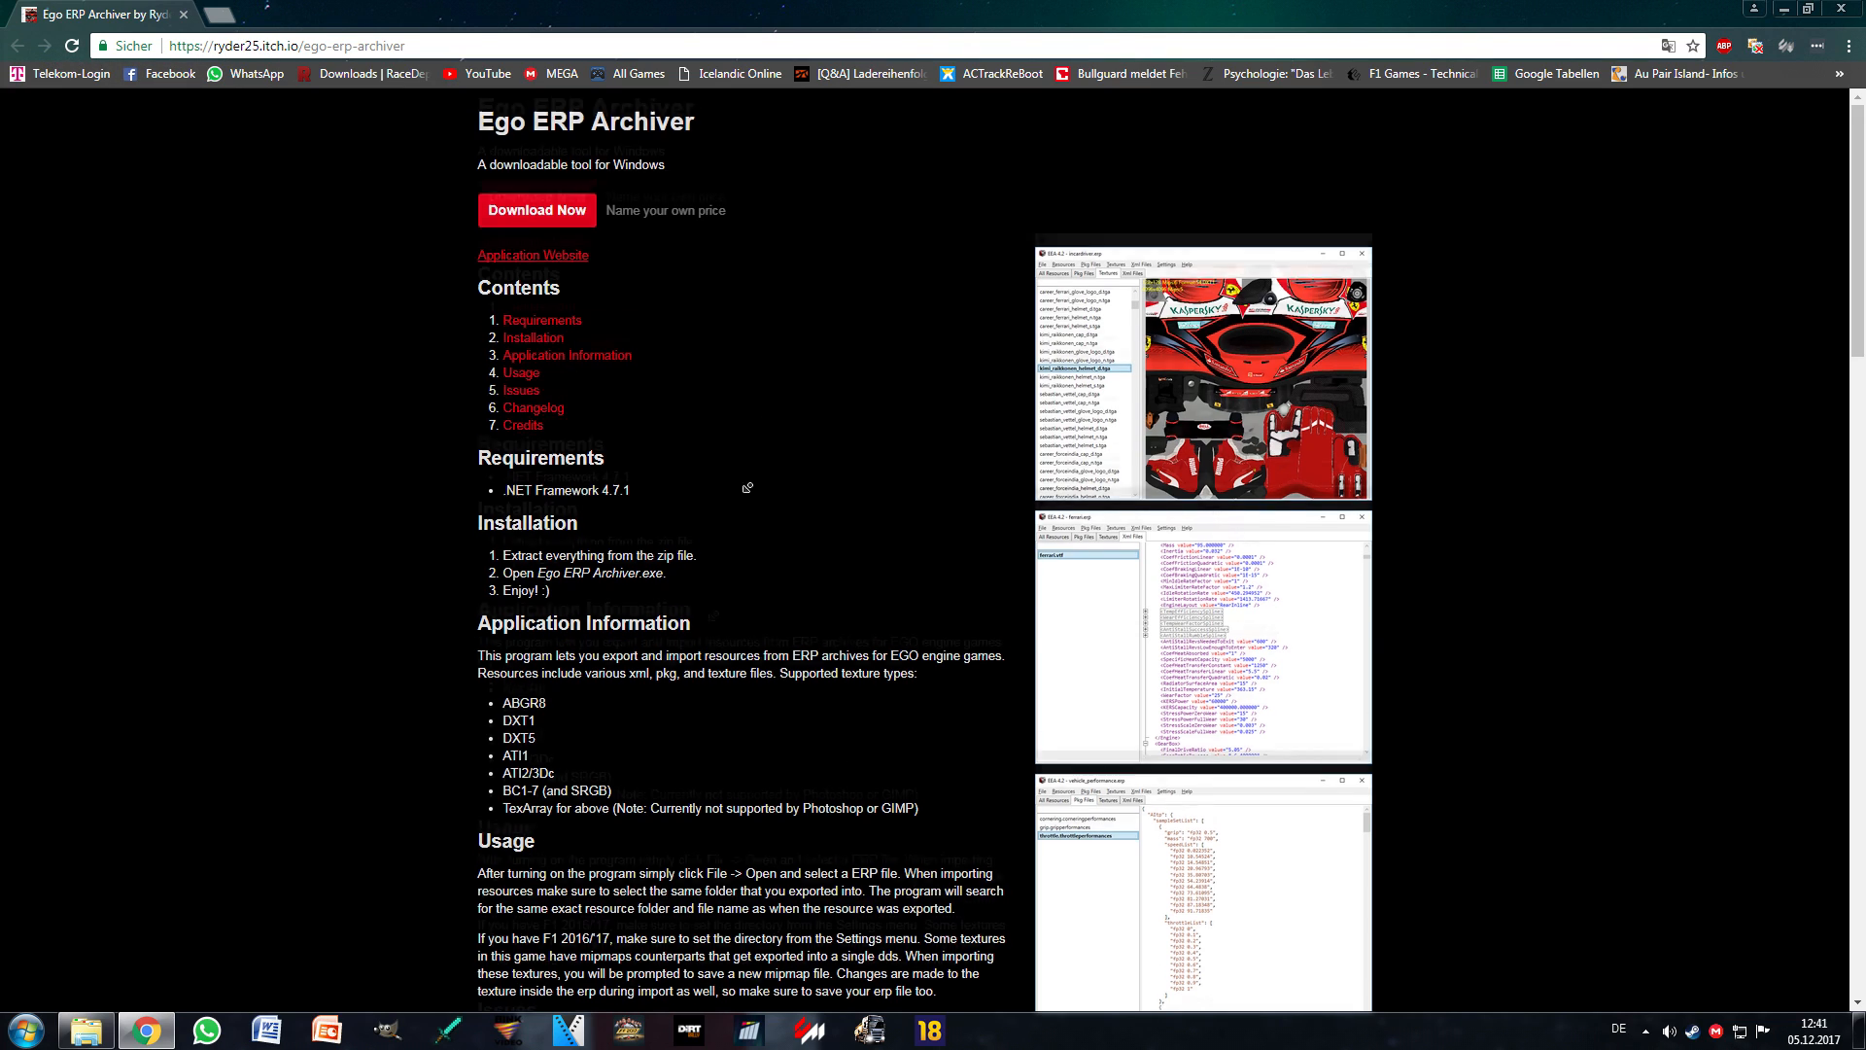
{"action": "scroll", "coordinate": [476, 712], "scroll_direction": "down", "scroll_amount": 20}
{"action": "scroll", "coordinate": [361, 745], "scroll_direction": "up", "scroll_amount": 20}
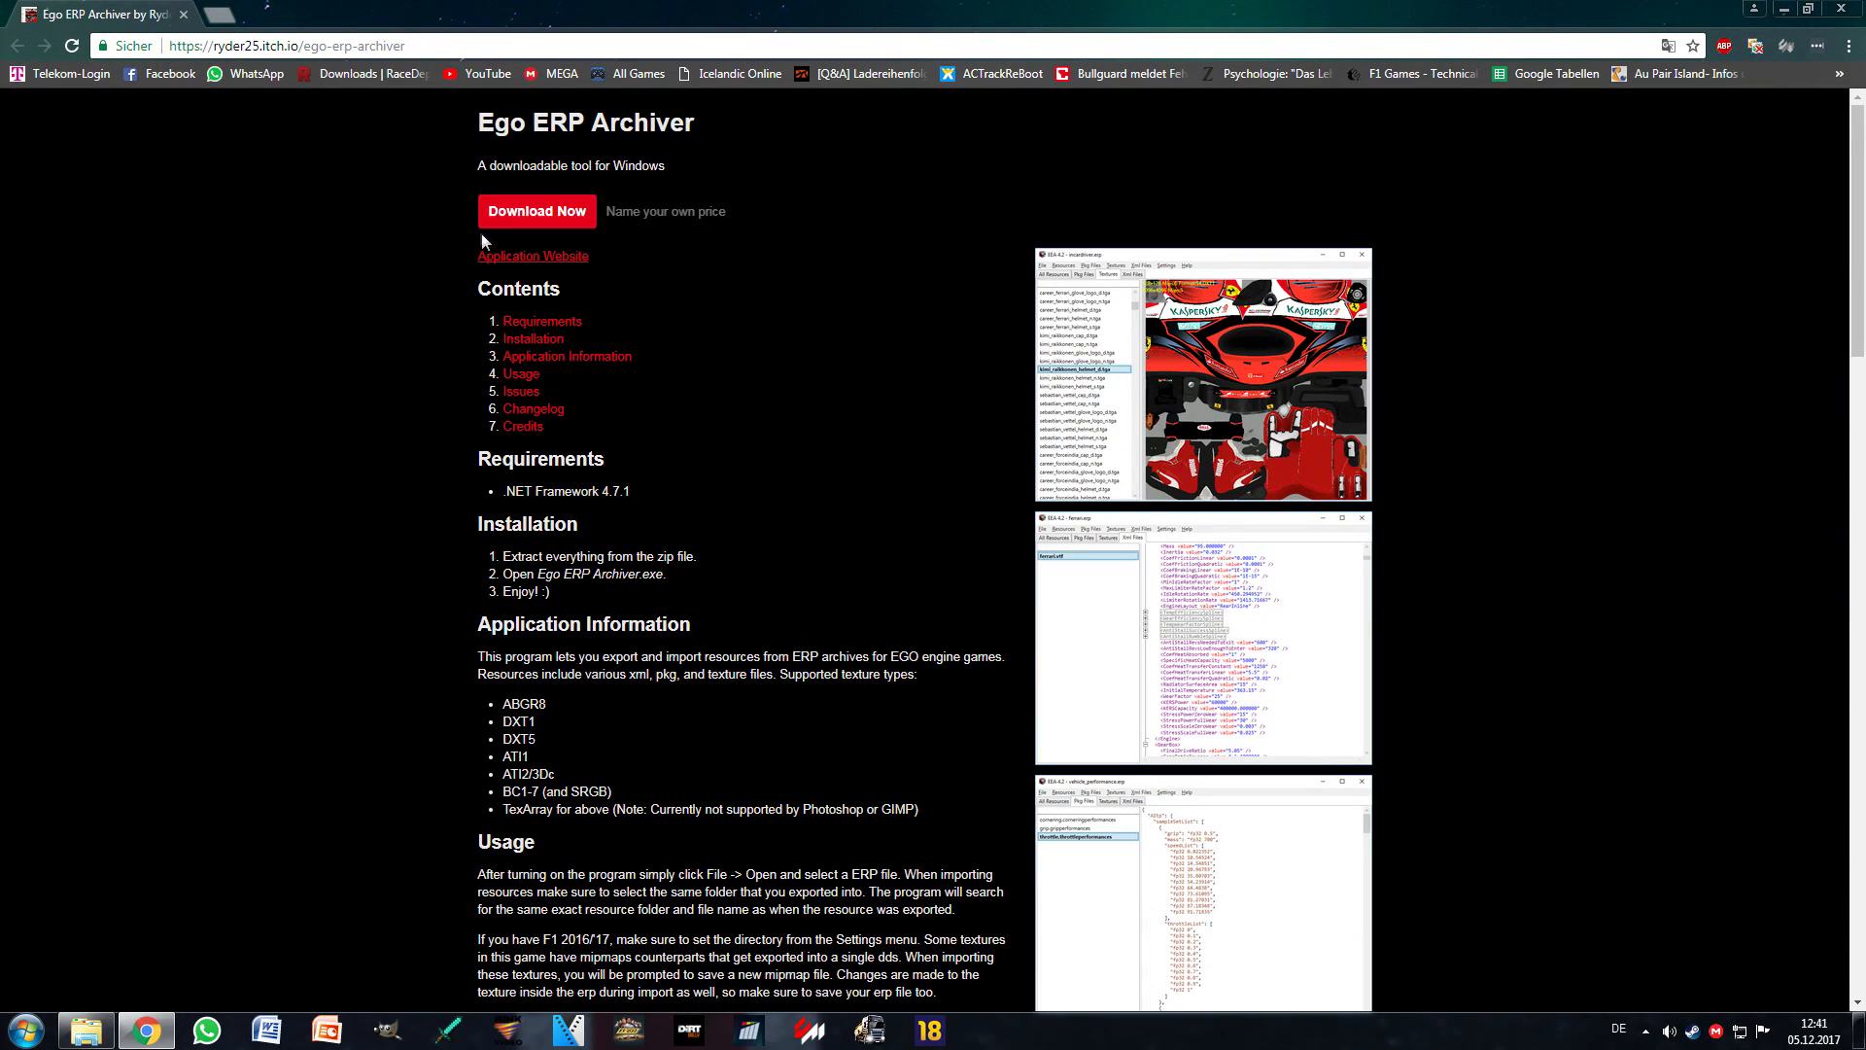
Step: Search the web for "ryder language editor"
{"action": "left_click", "coordinate": [341, 46]}
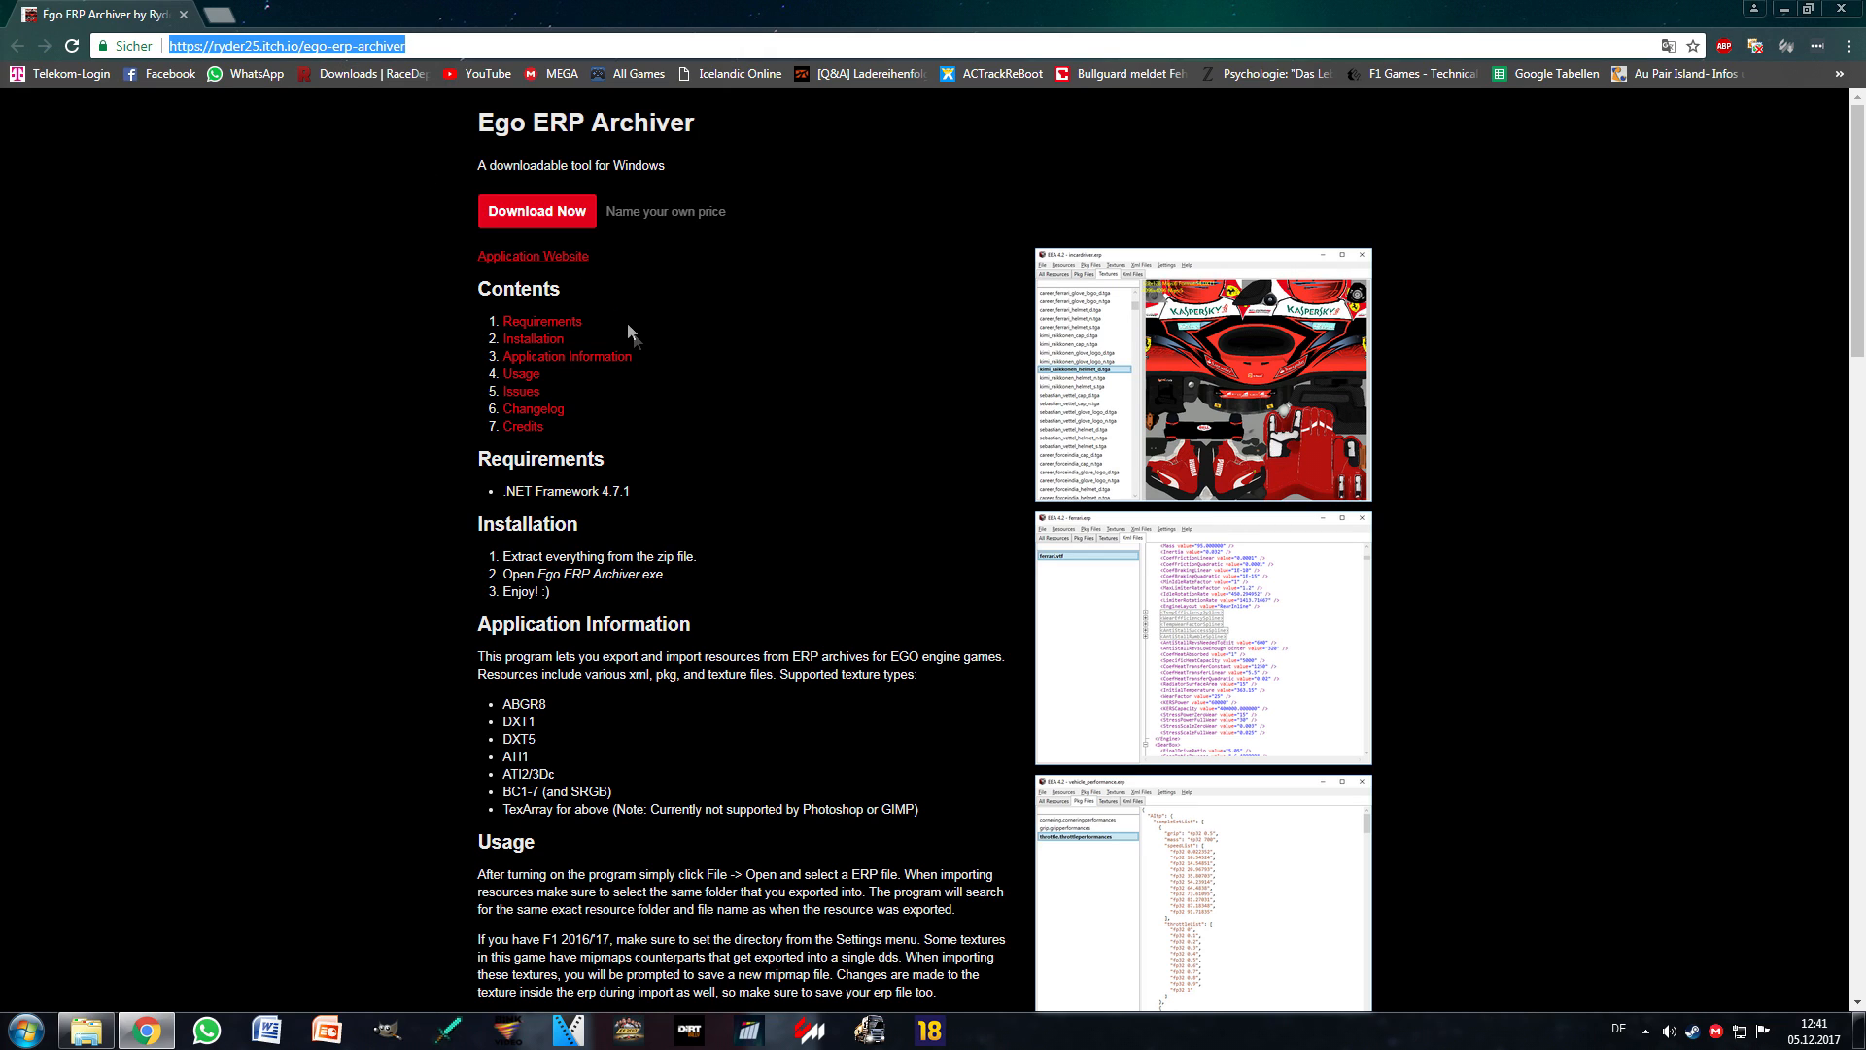
{"action": "type", "text": "ryd"}
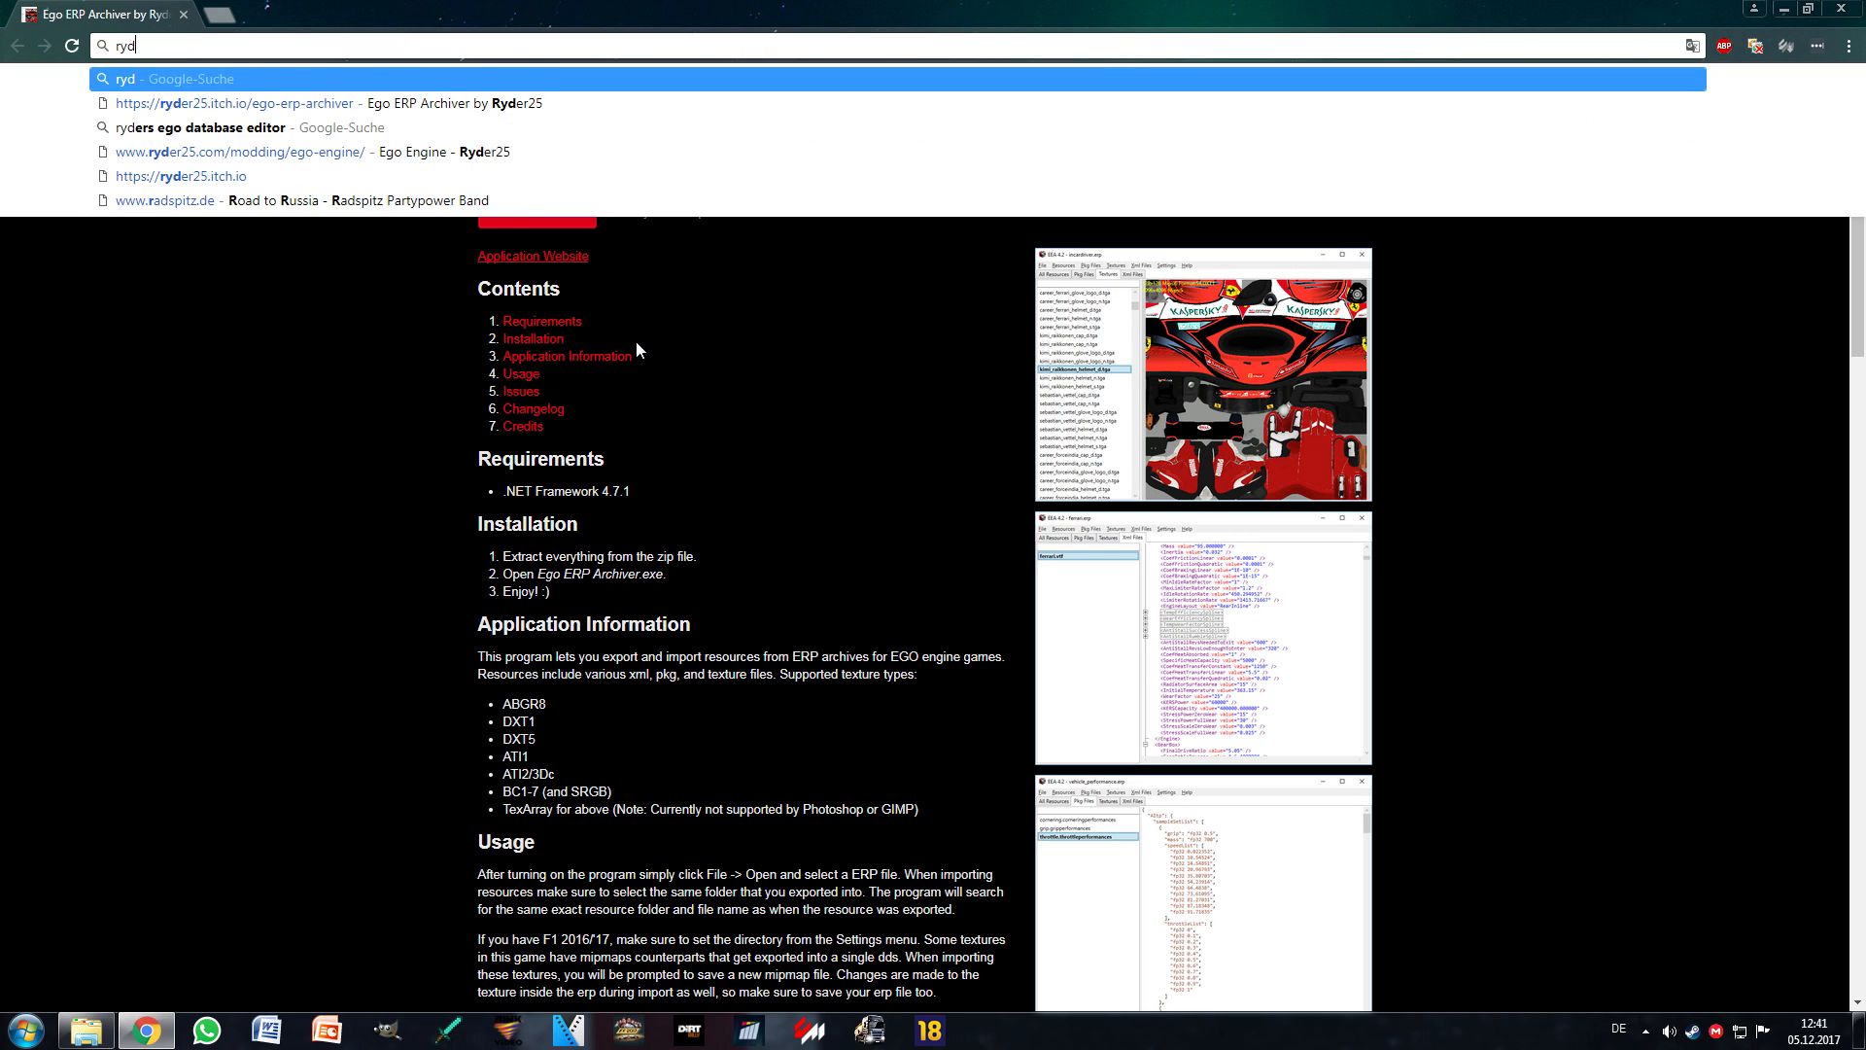
{"action": "type", "text": "er language edi"}
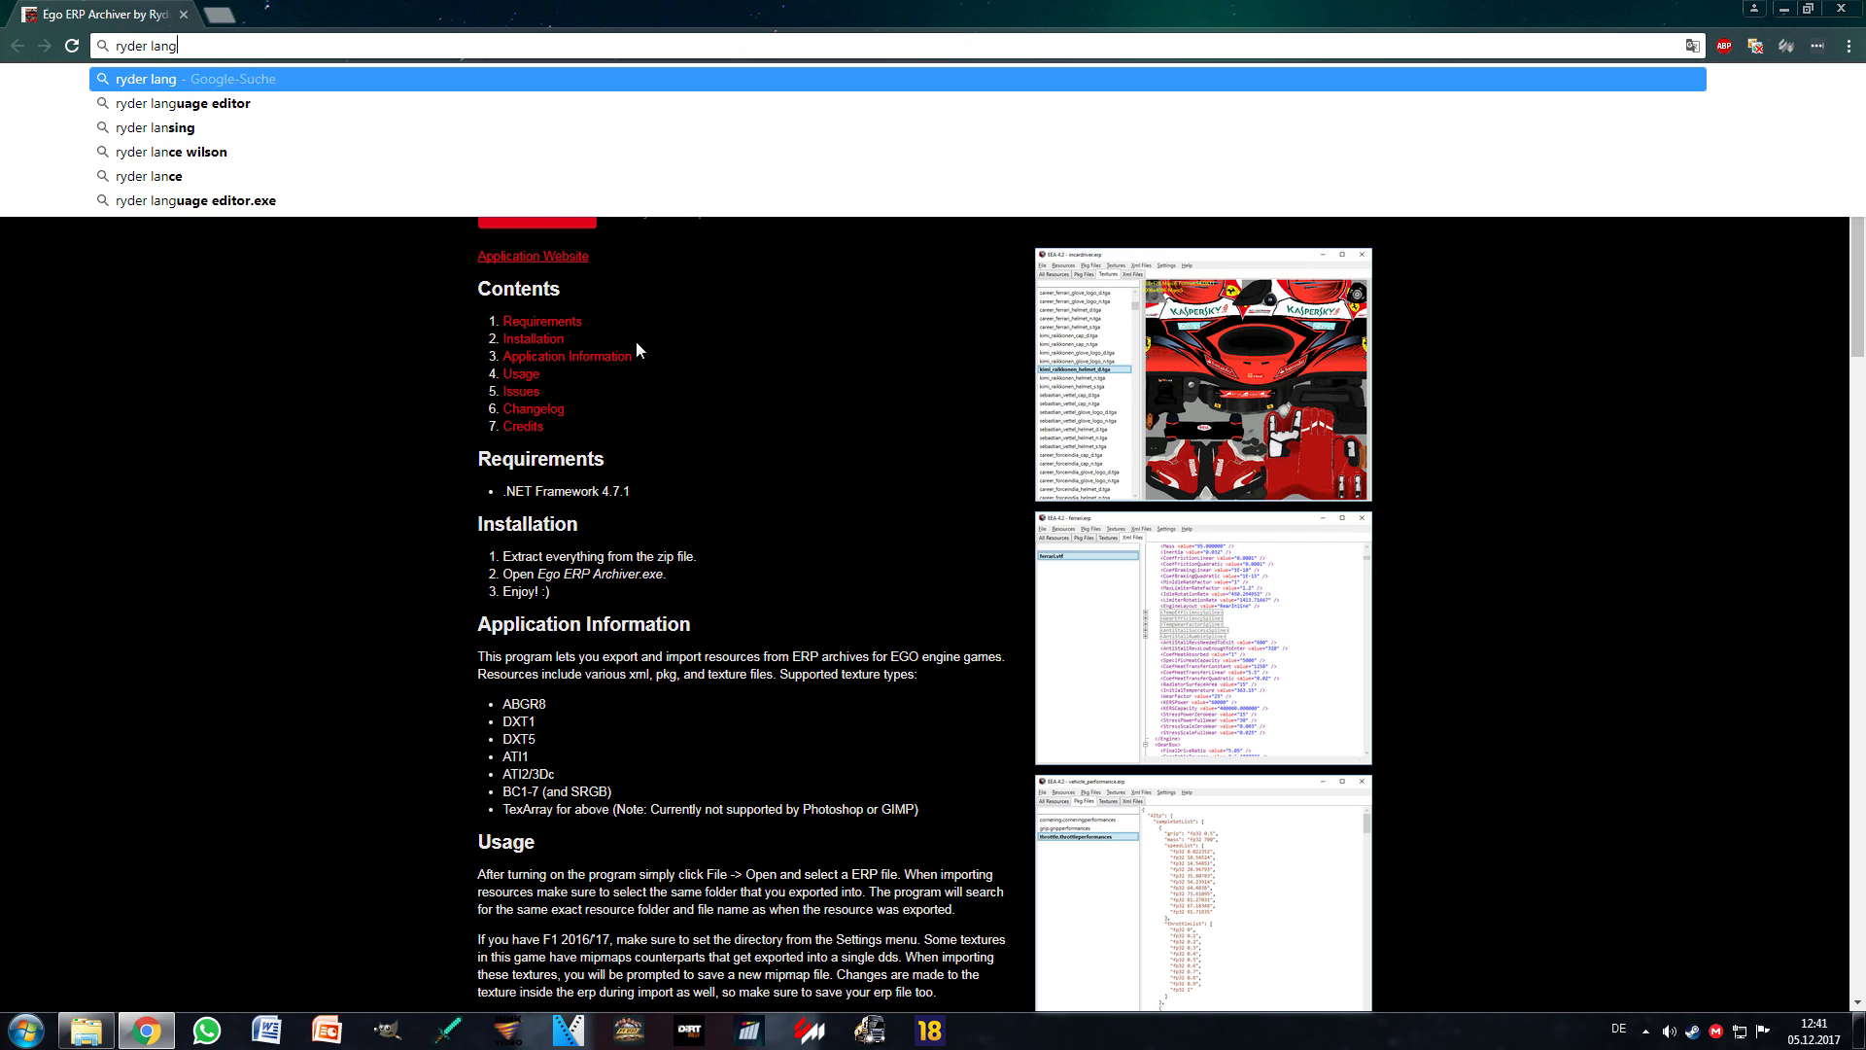
{"action": "type", "text": "tor"}
{"action": "key", "text": "Return"}
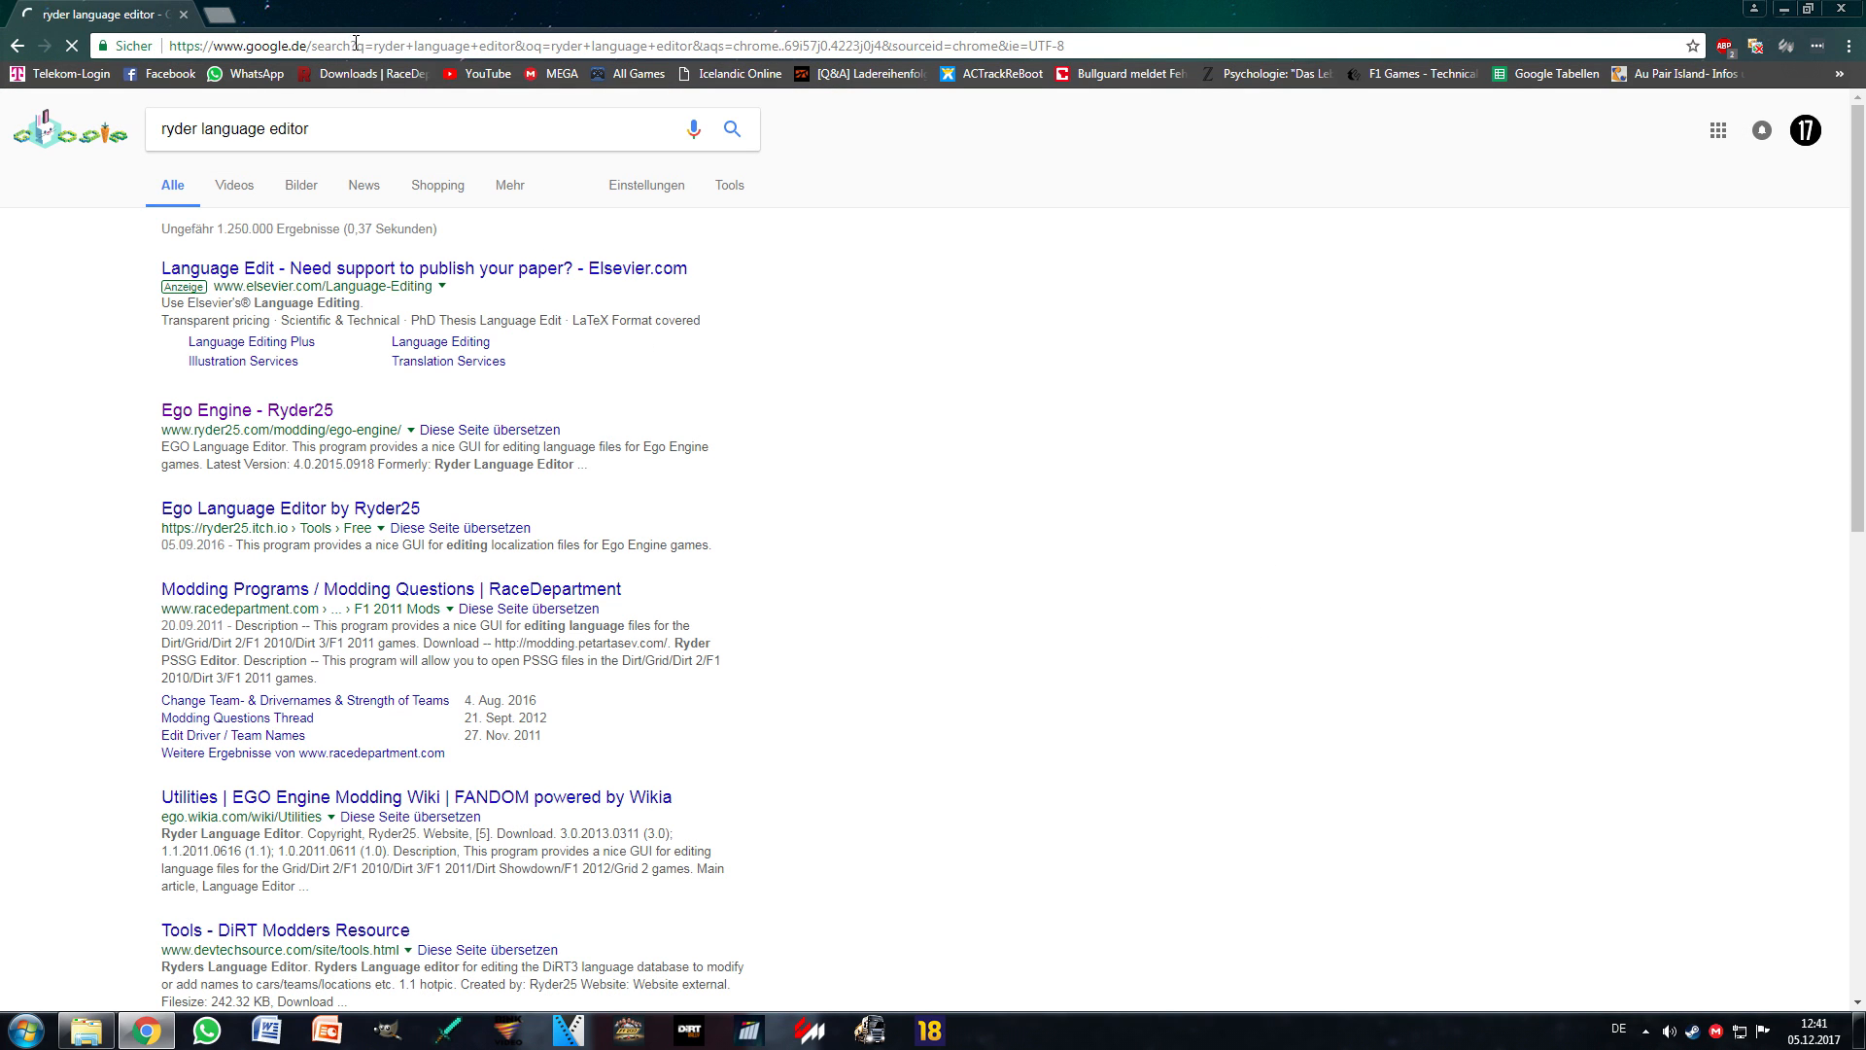
Step: Open the Ego Language Editor download page from Ryder25's Ego Engine site, close the site's tab, and look through the download page
{"action": "left_click", "coordinate": [225, 414]}
{"action": "scroll", "coordinate": [746, 756], "scroll_direction": "down", "scroll_amount": 7}
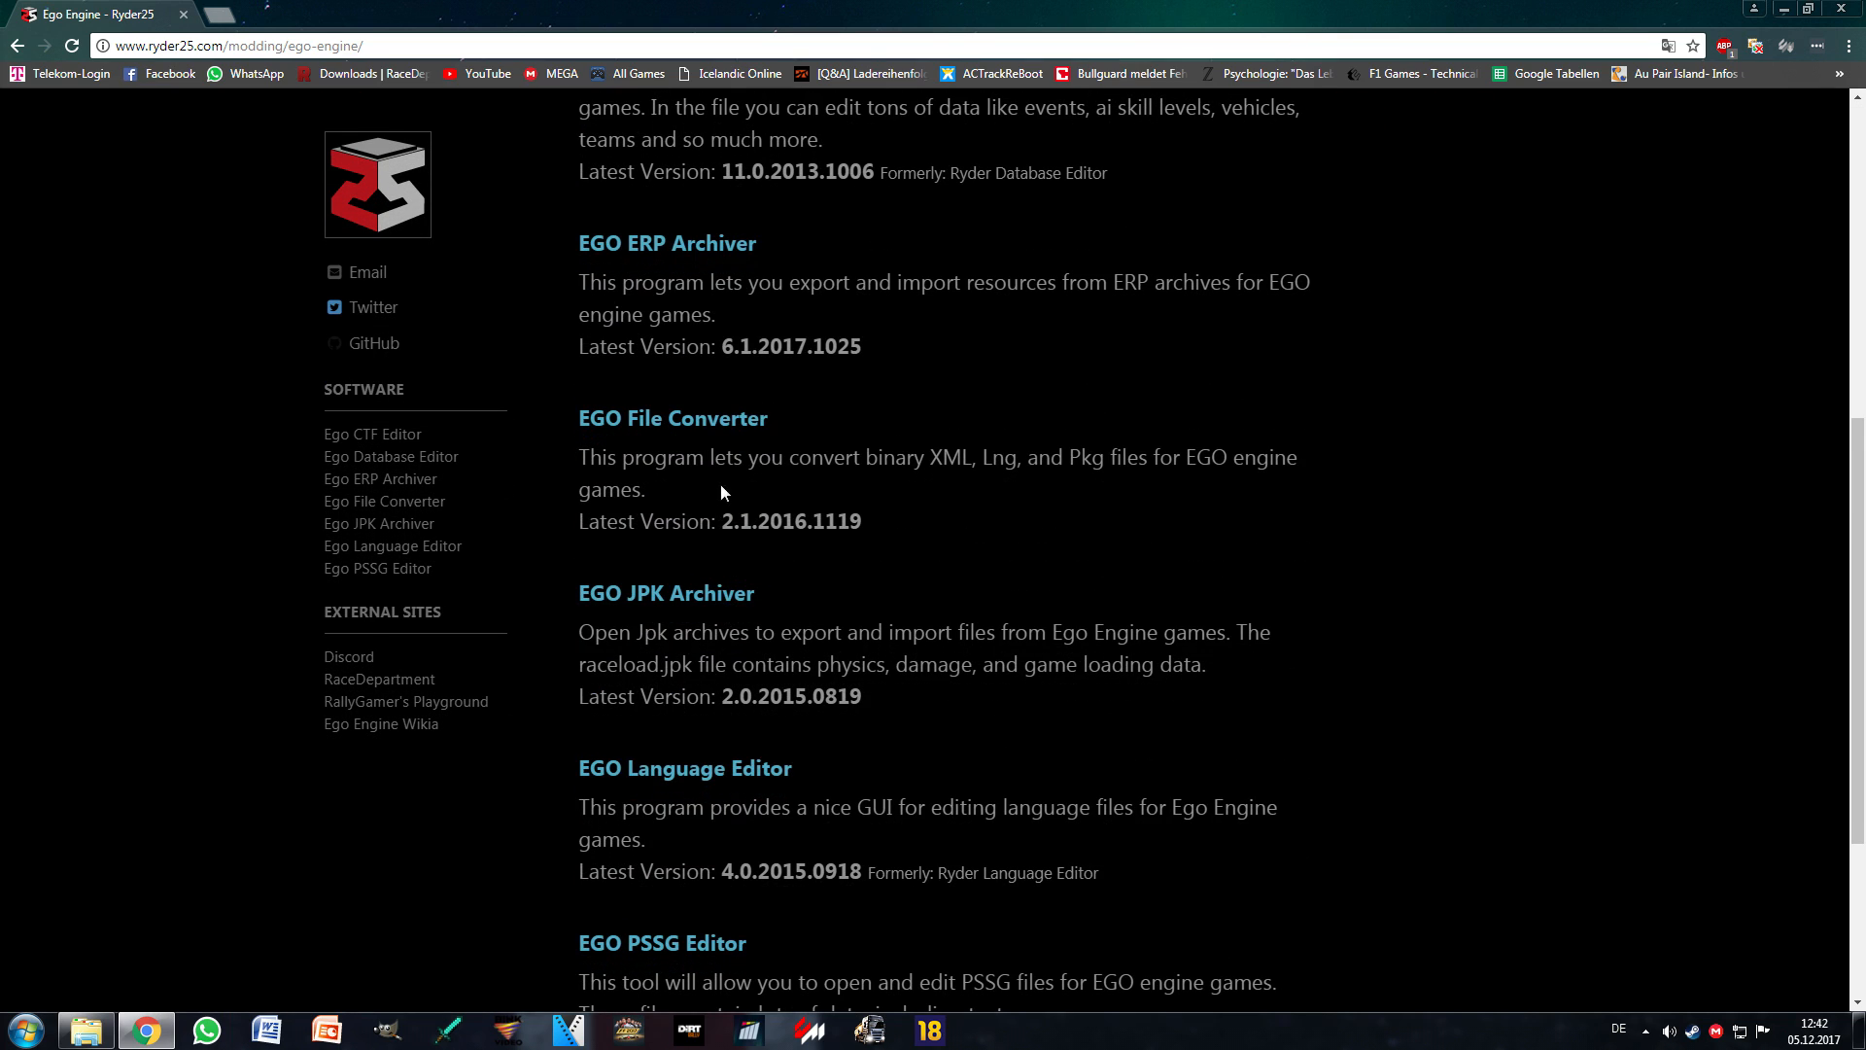
{"action": "scroll", "coordinate": [722, 493], "scroll_direction": "down", "scroll_amount": 3}
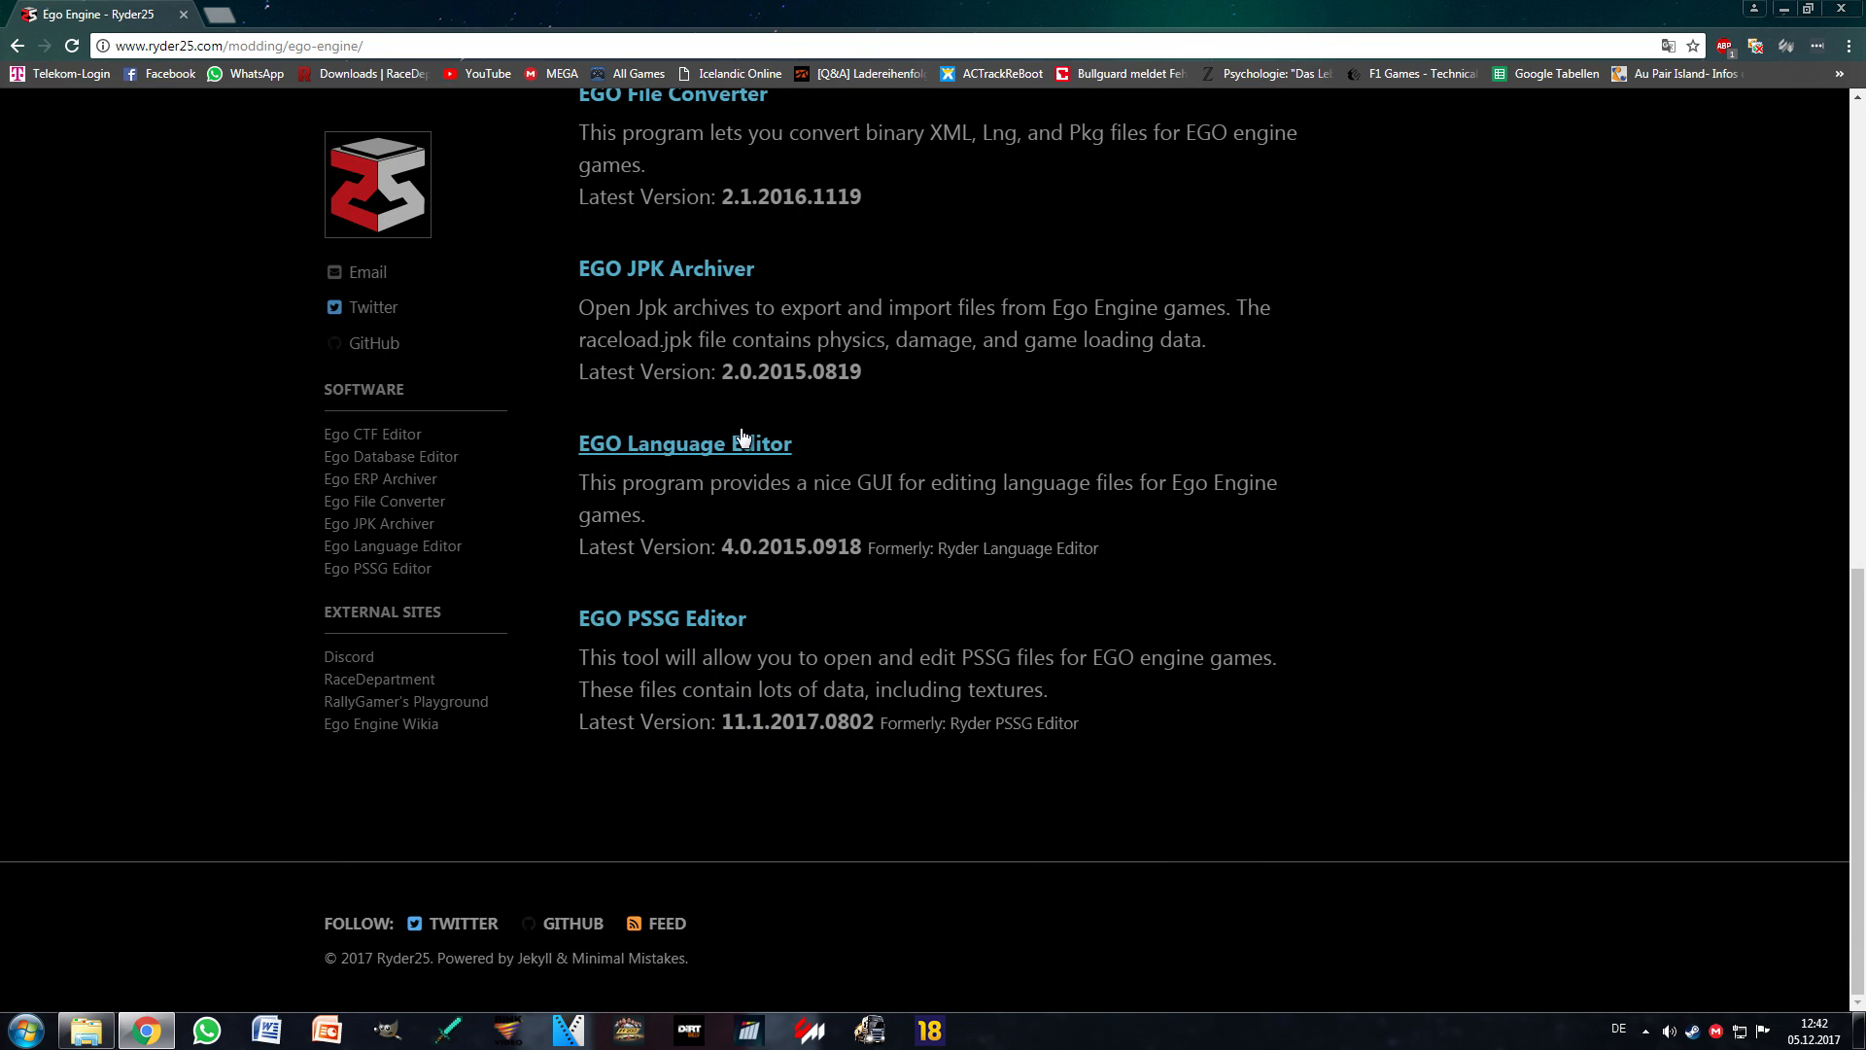
{"action": "left_click", "coordinate": [742, 438]}
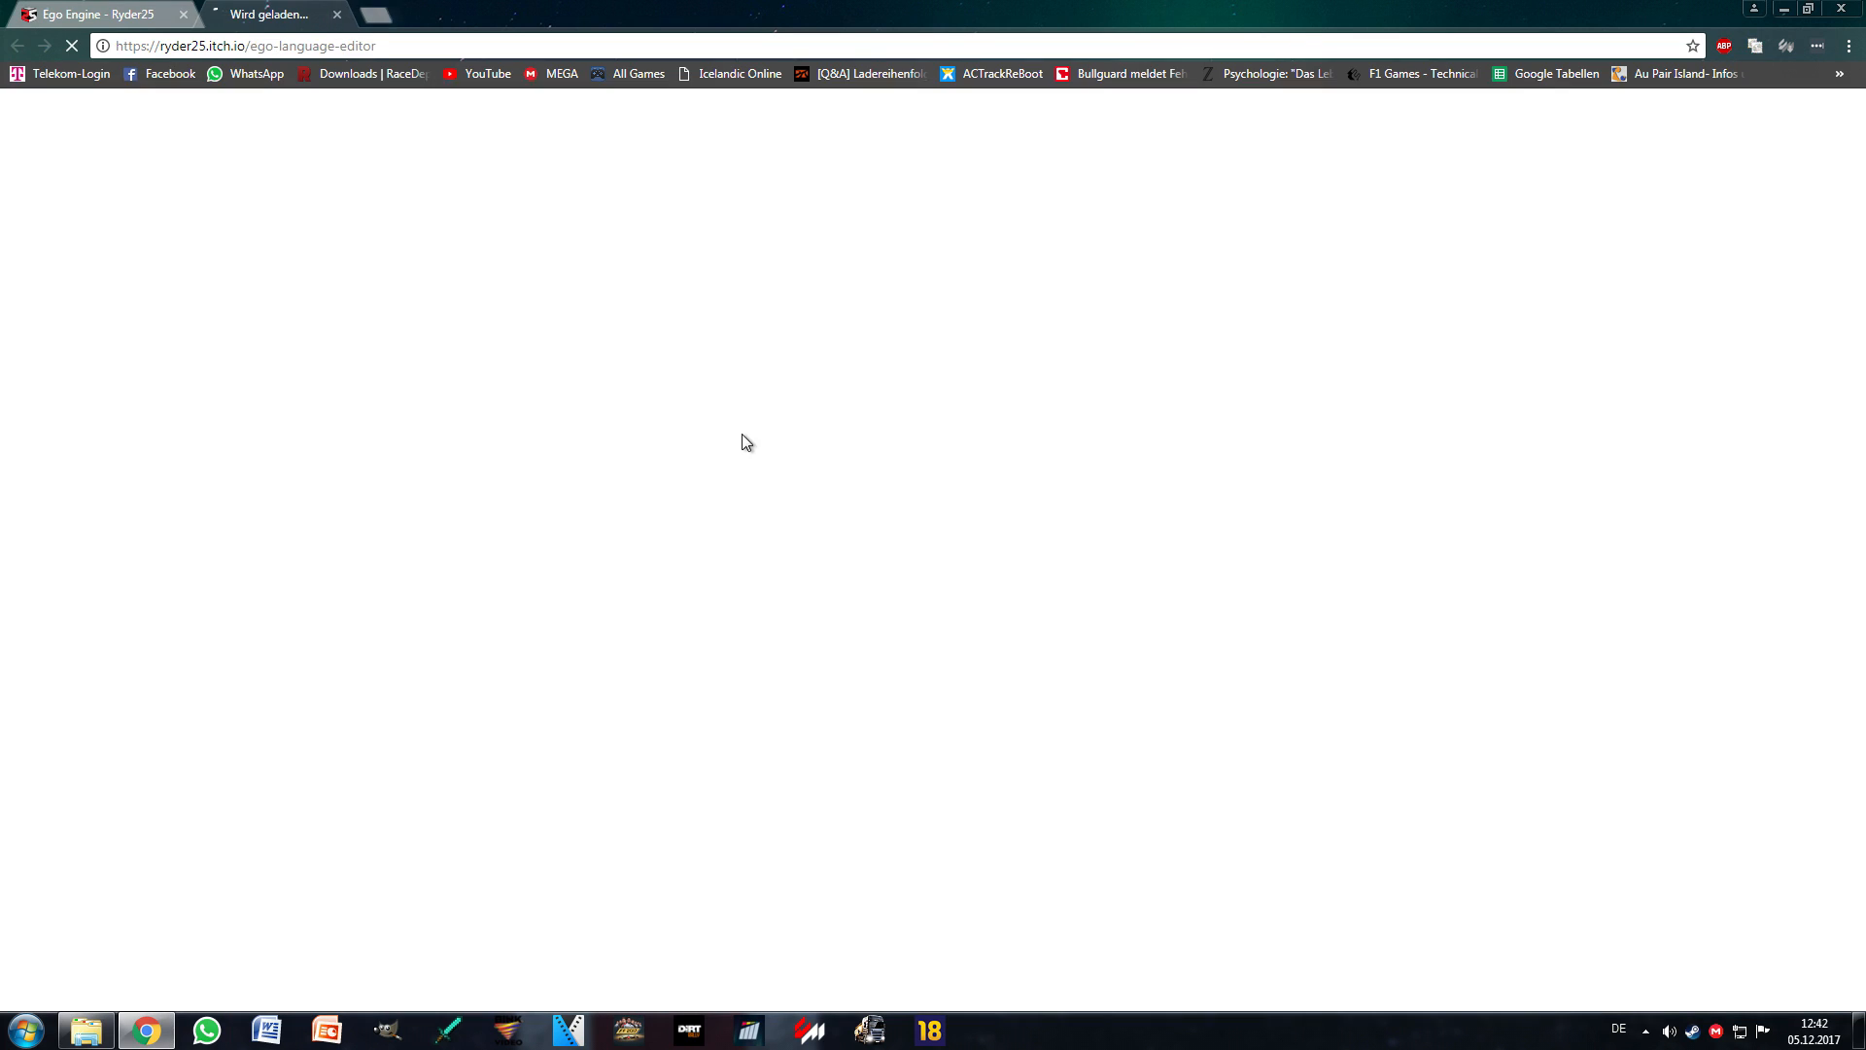
{"action": "left_click", "coordinate": [185, 15]}
{"action": "scroll", "coordinate": [581, 515], "scroll_direction": "down", "scroll_amount": 5}
{"action": "scroll", "coordinate": [574, 486], "scroll_direction": "up", "scroll_amount": 5}
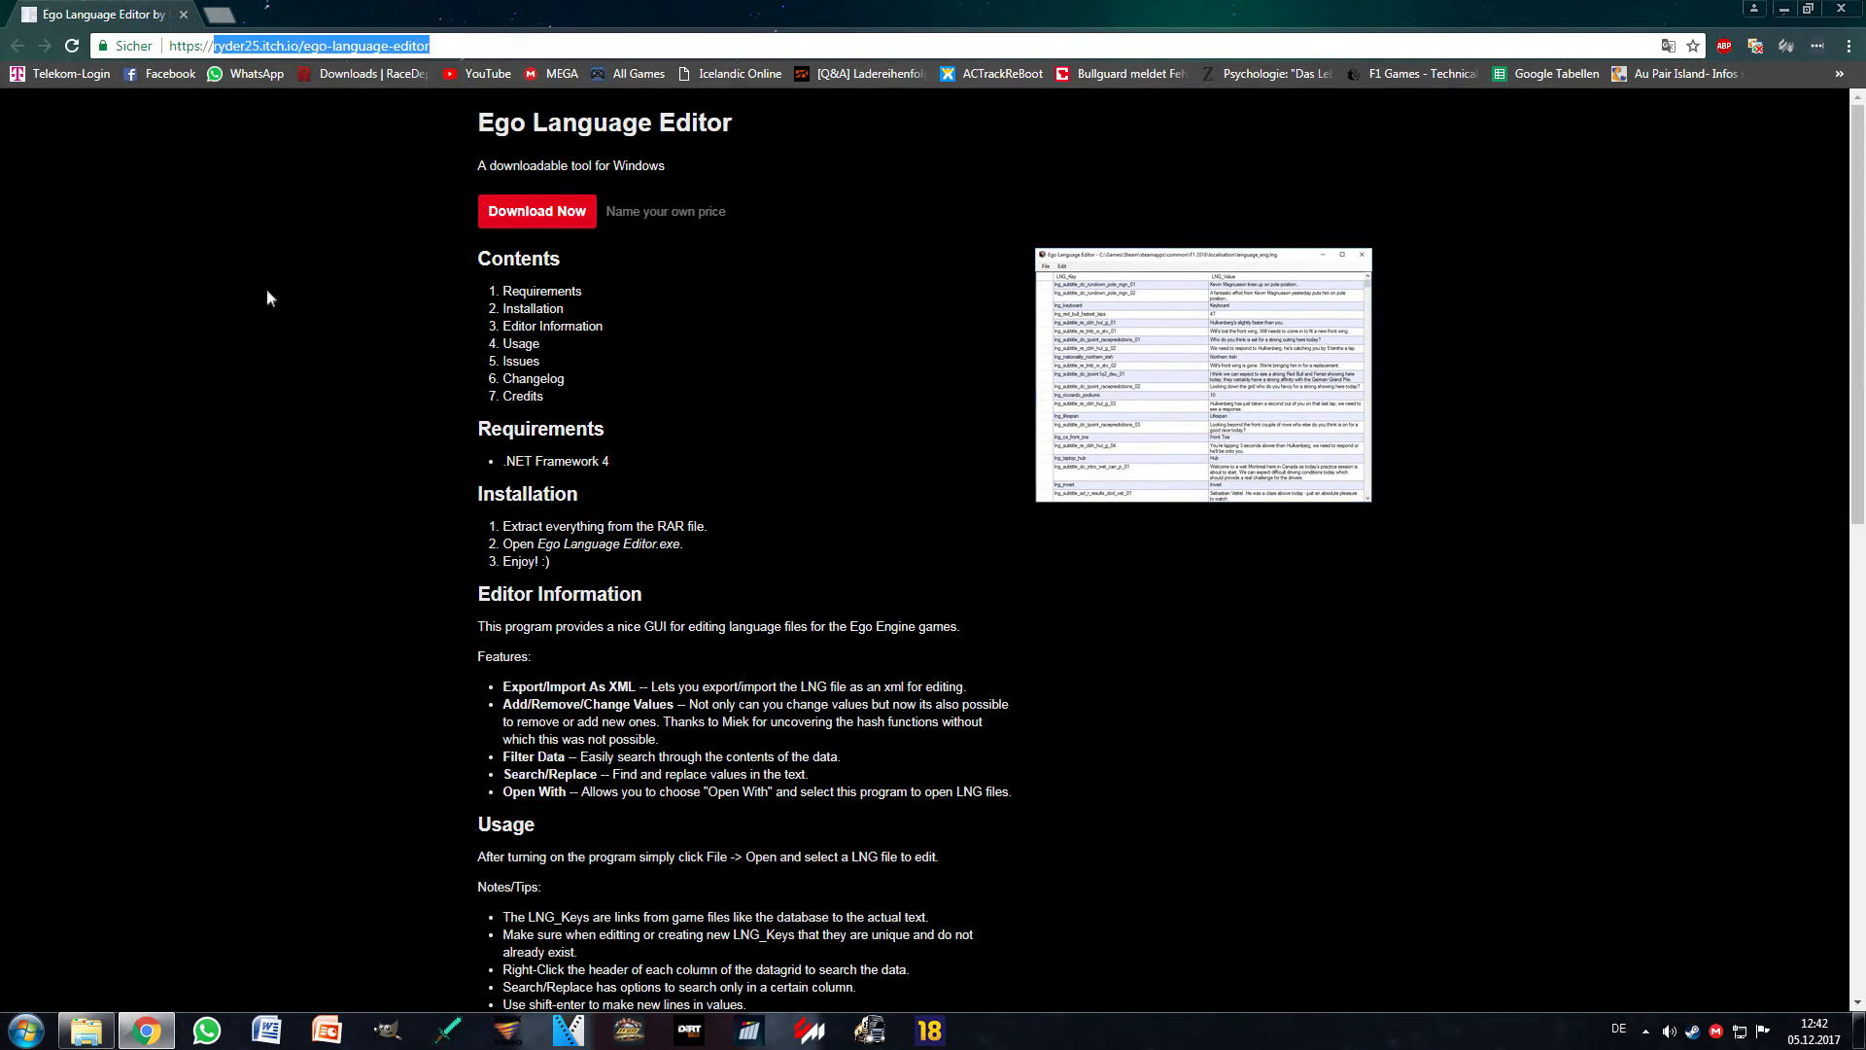
Step: Switch to the desktop, launch Ego Language Editor from the Modding folder, minimize the folder window and maximize the editor
{"action": "key", "text": "super+d"}
{"action": "double_click", "coordinate": [1806, 136]}
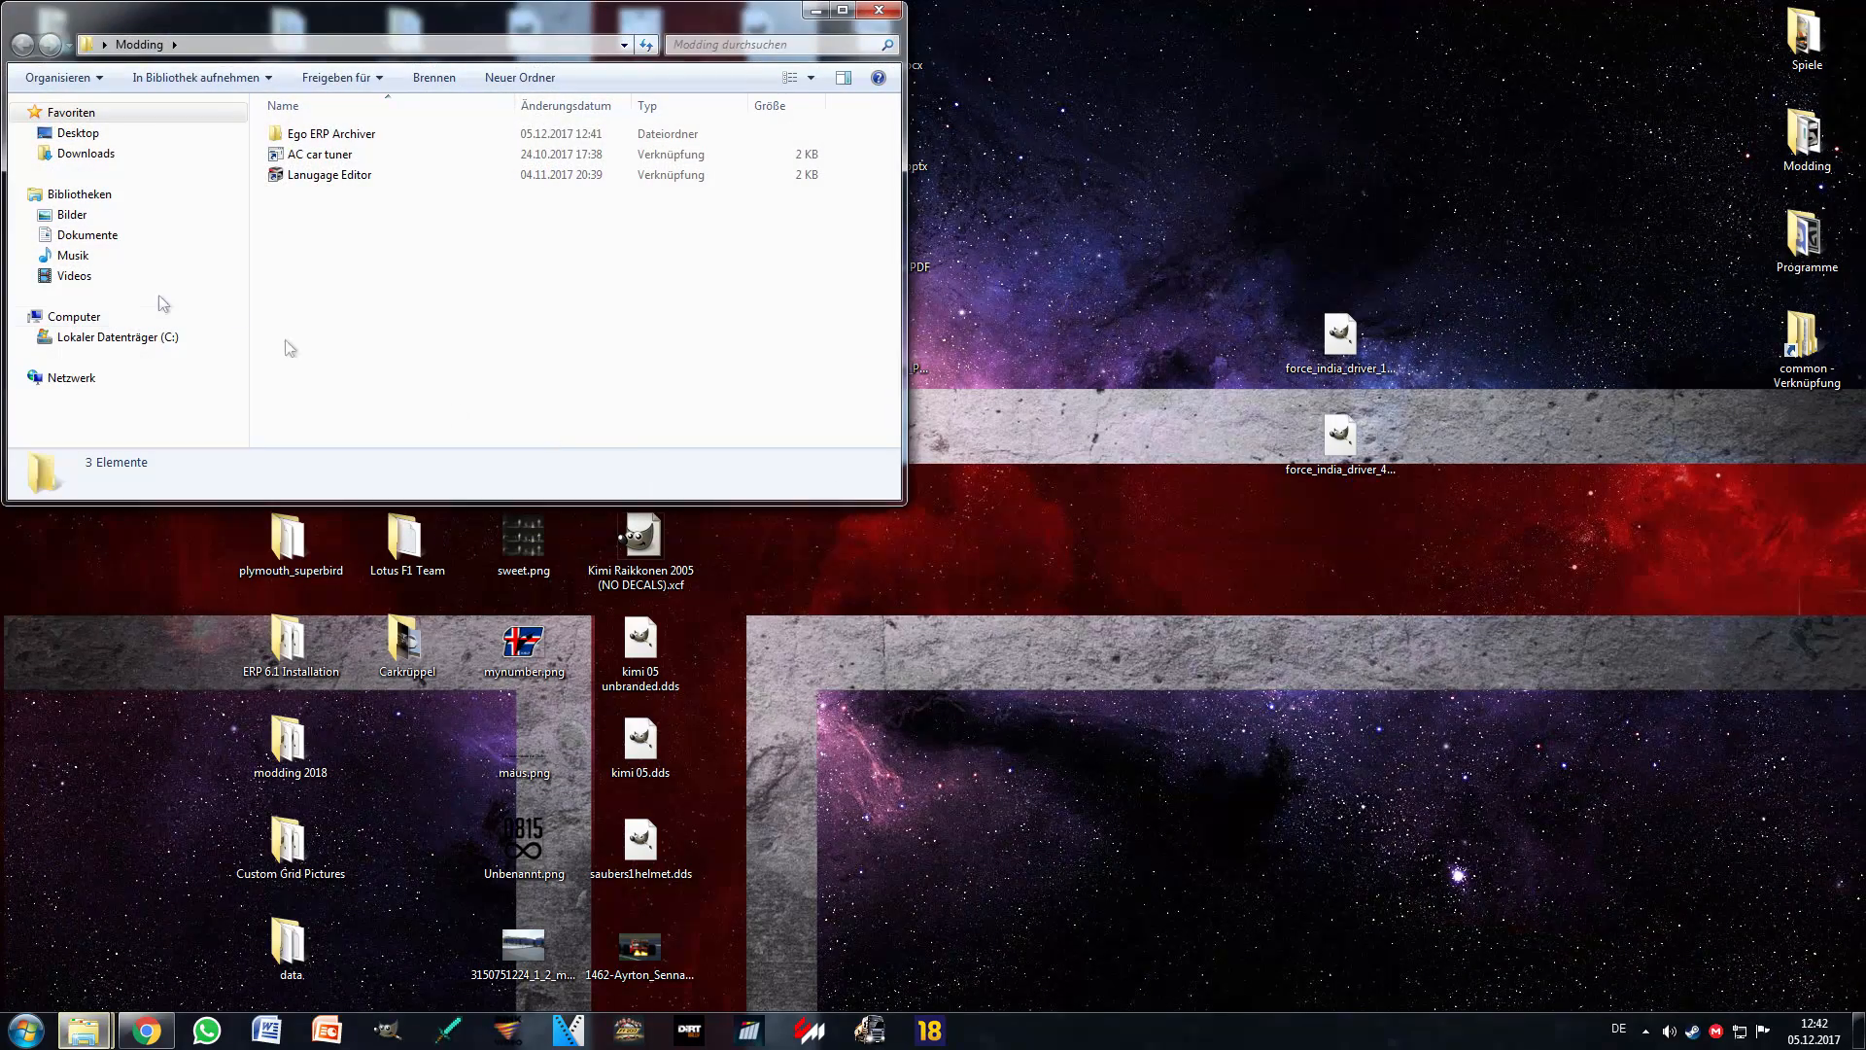
{"action": "double_click", "coordinate": [370, 178]}
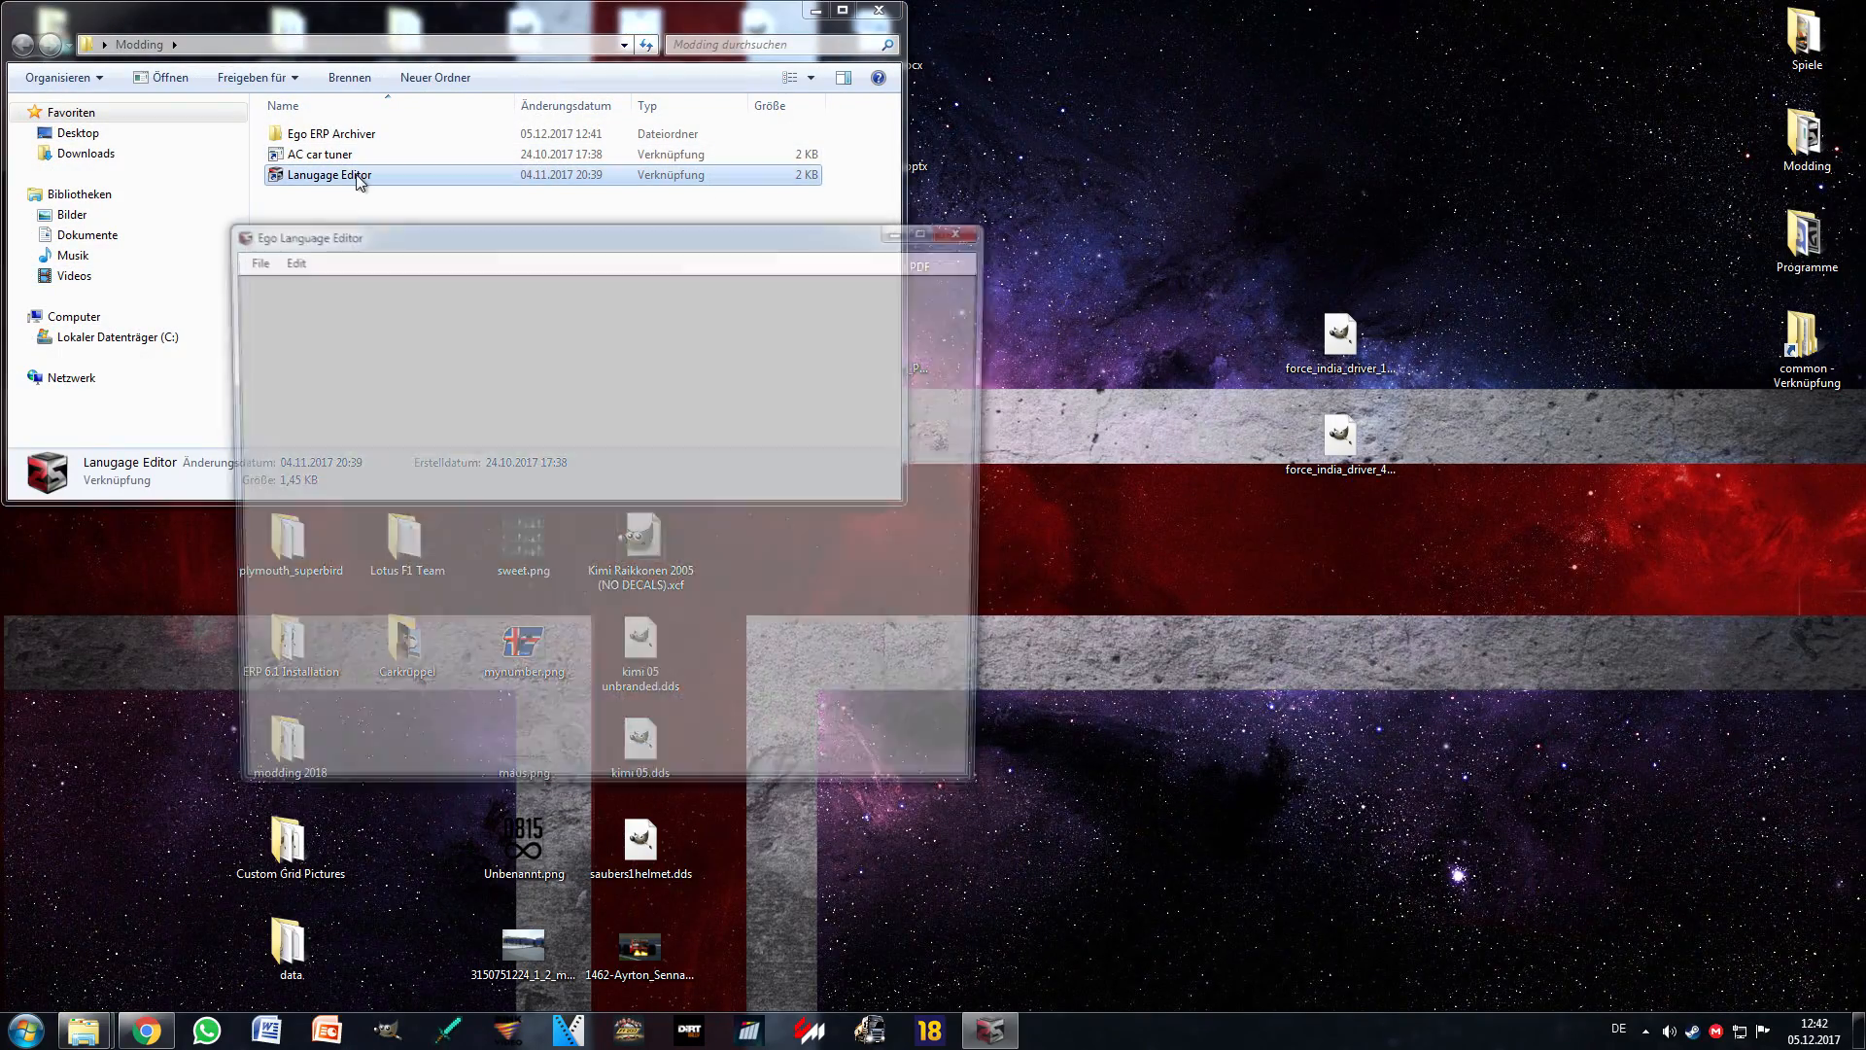
{"action": "left_click", "coordinate": [815, 10]}
{"action": "left_click_drag", "start_coordinate": [829, 234], "coordinate": [1425, 3]}
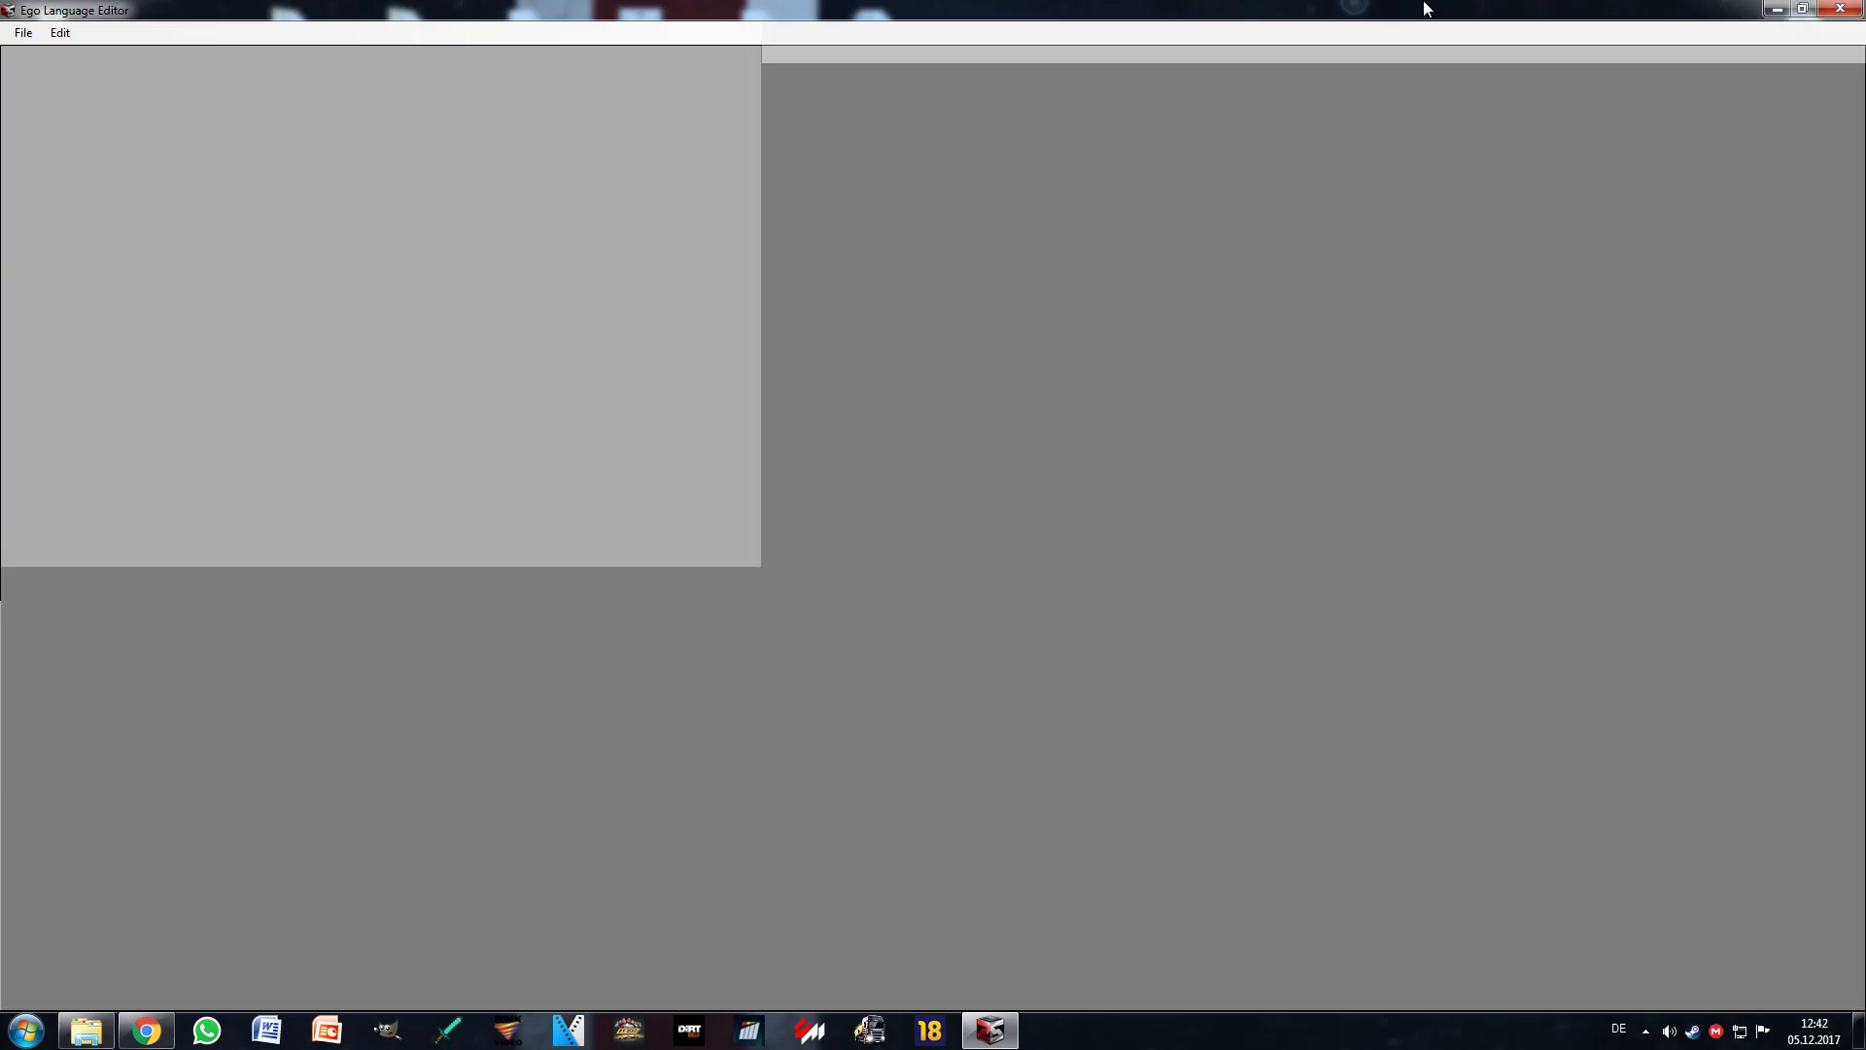
Step: Open language_eng.lng from the F1 2017 localisation folder
{"action": "left_click", "coordinate": [20, 33]}
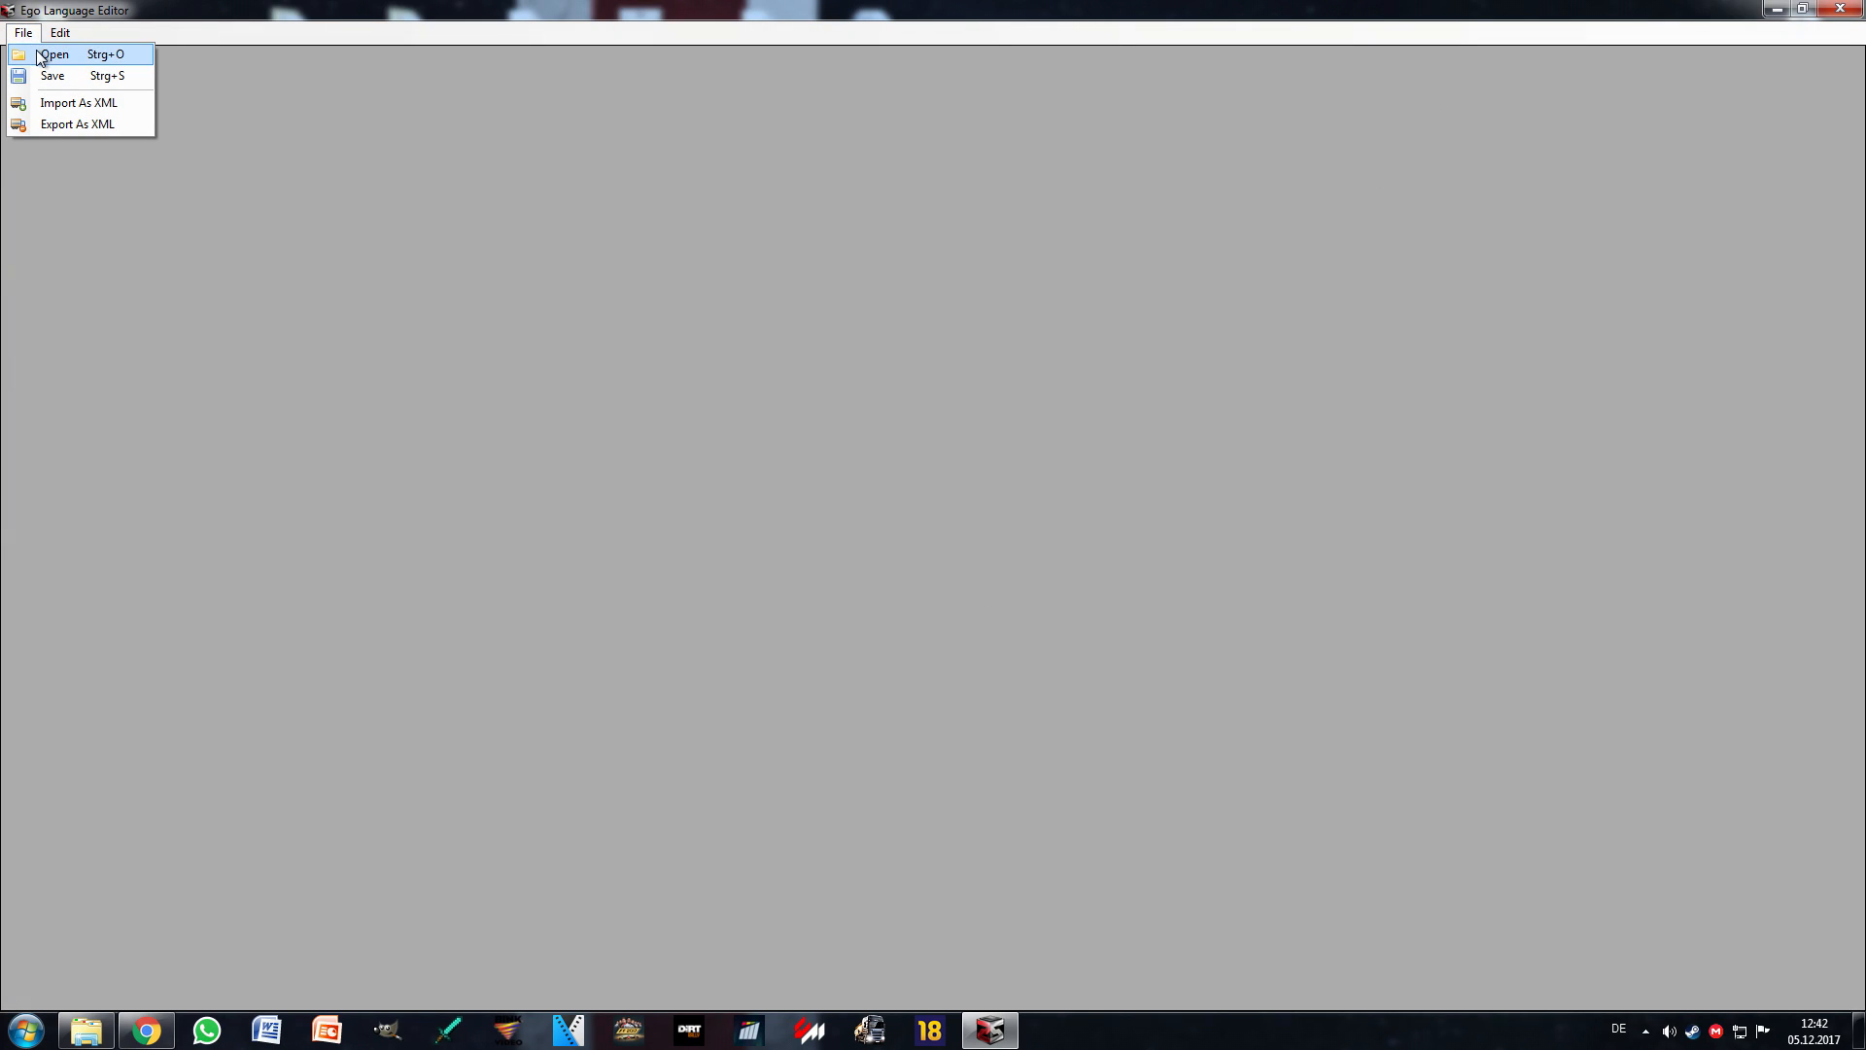
{"action": "left_click", "coordinate": [37, 50]}
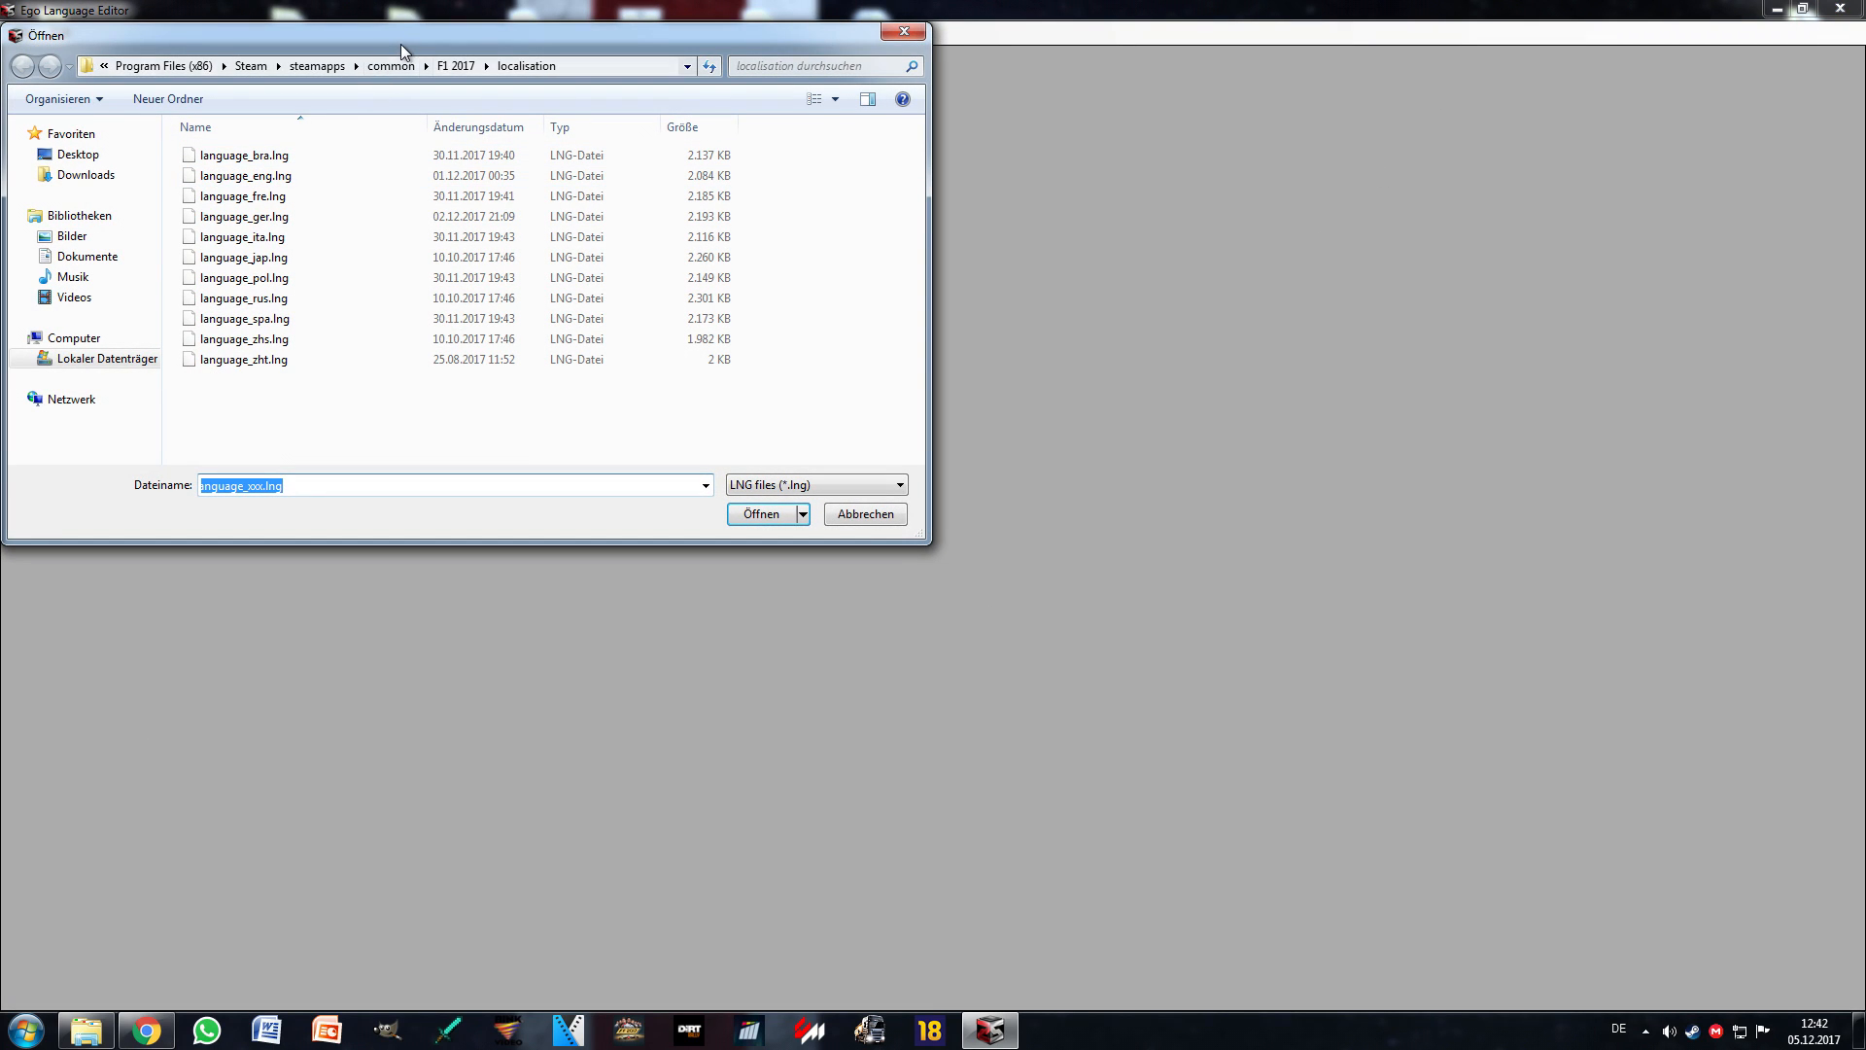
{"action": "left_click_drag", "start_coordinate": [401, 44], "coordinate": [488, 151]}
{"action": "left_click", "coordinate": [536, 174]}
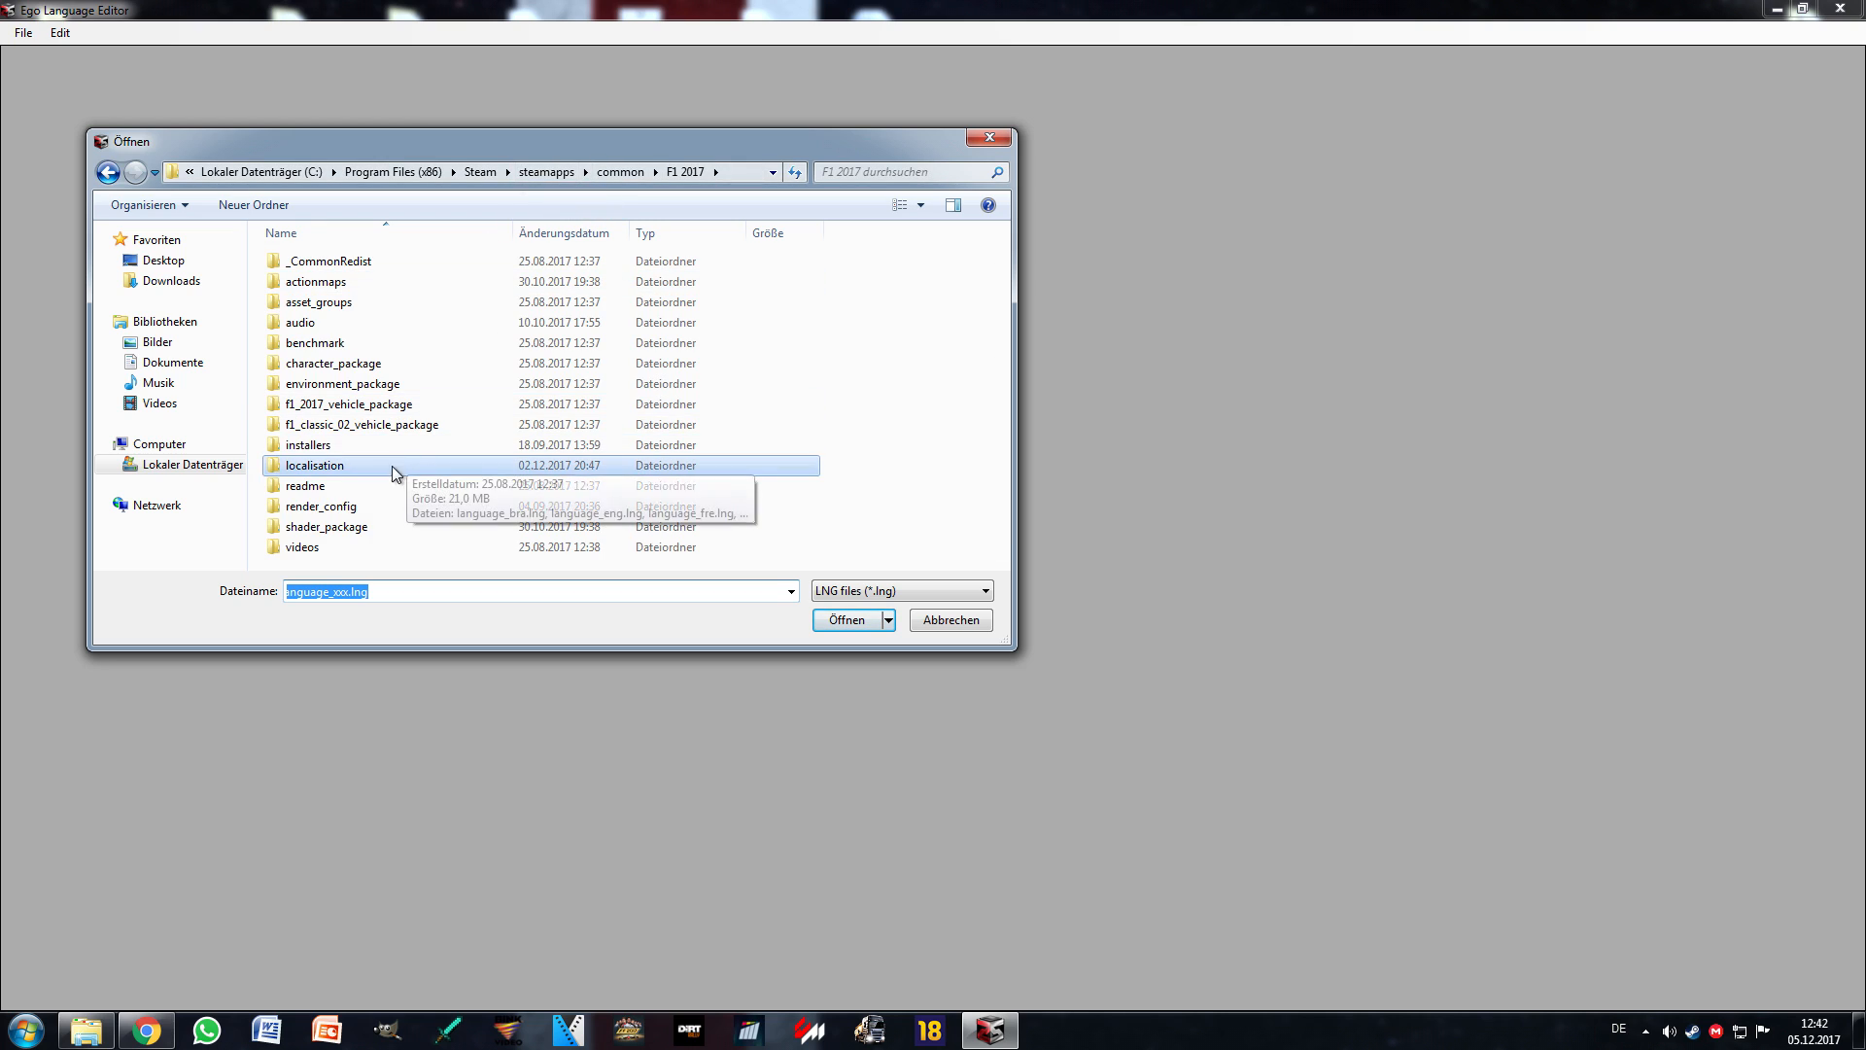
{"action": "double_click", "coordinate": [306, 469]}
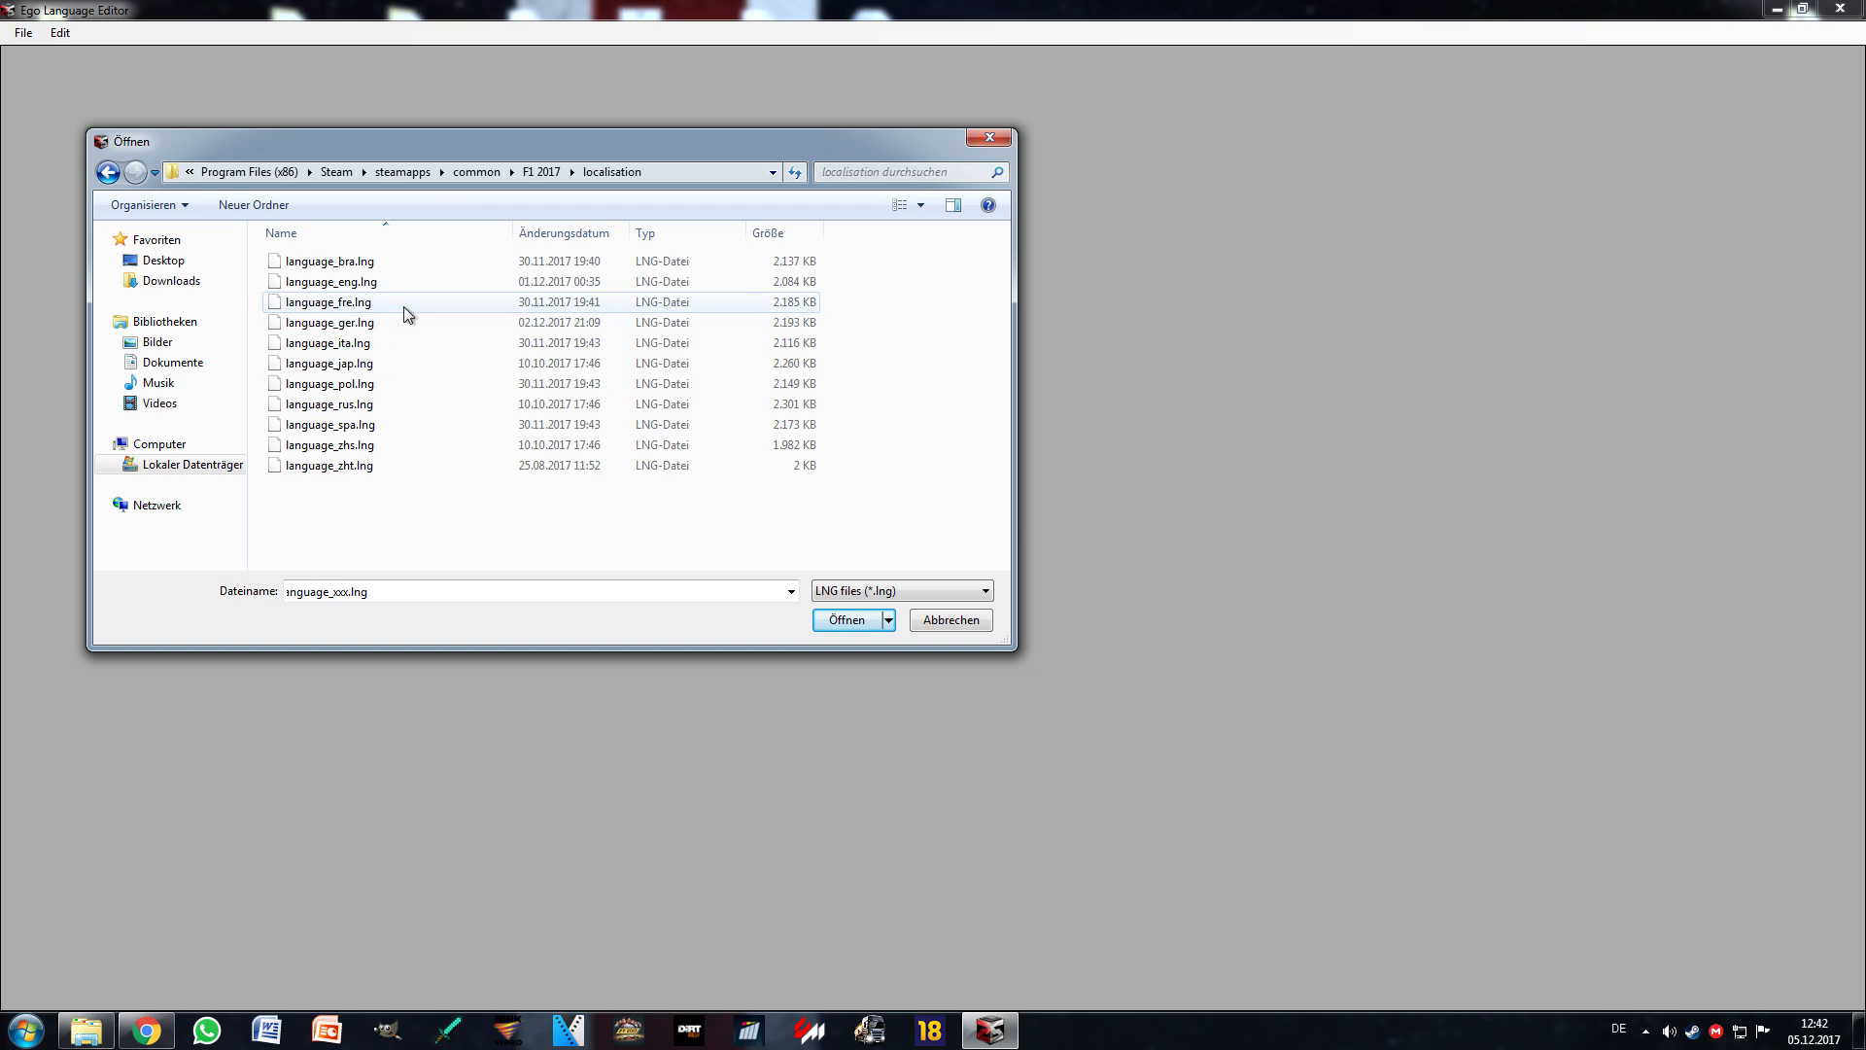
{"action": "left_click", "coordinate": [358, 284]}
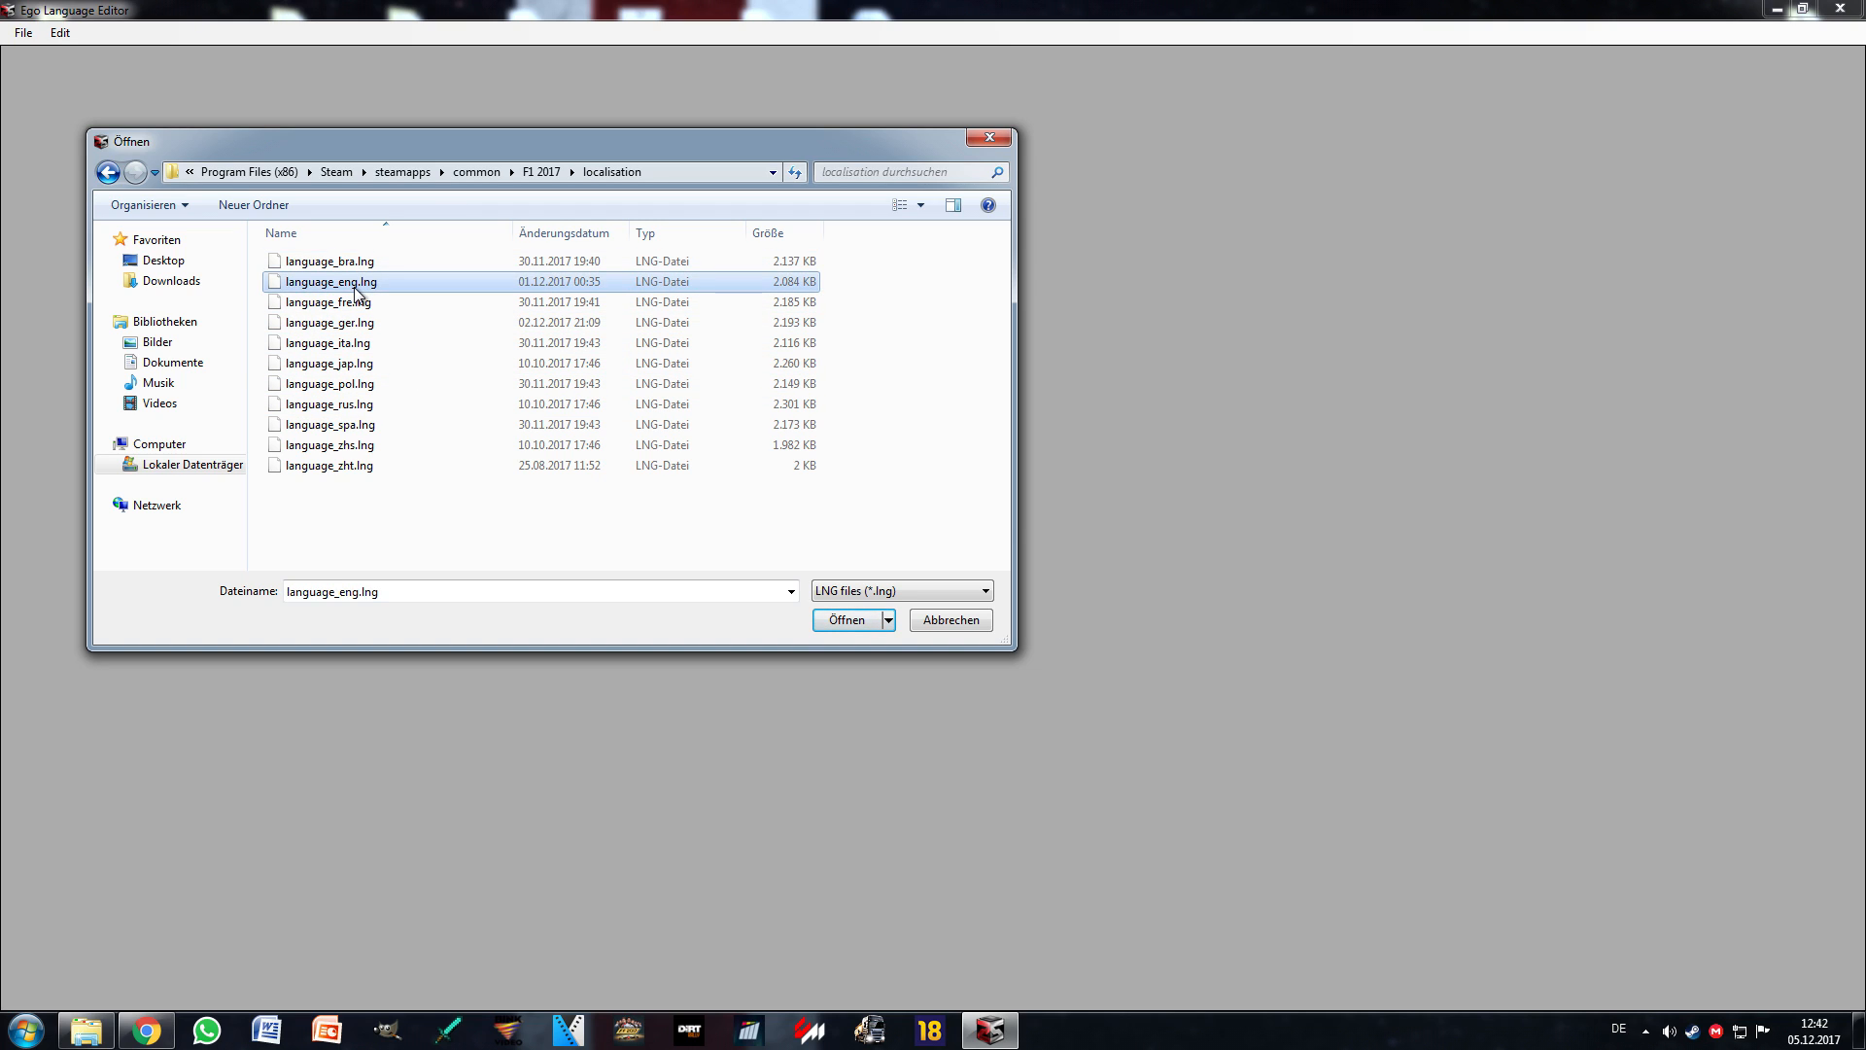
{"action": "left_click", "coordinate": [834, 623]}
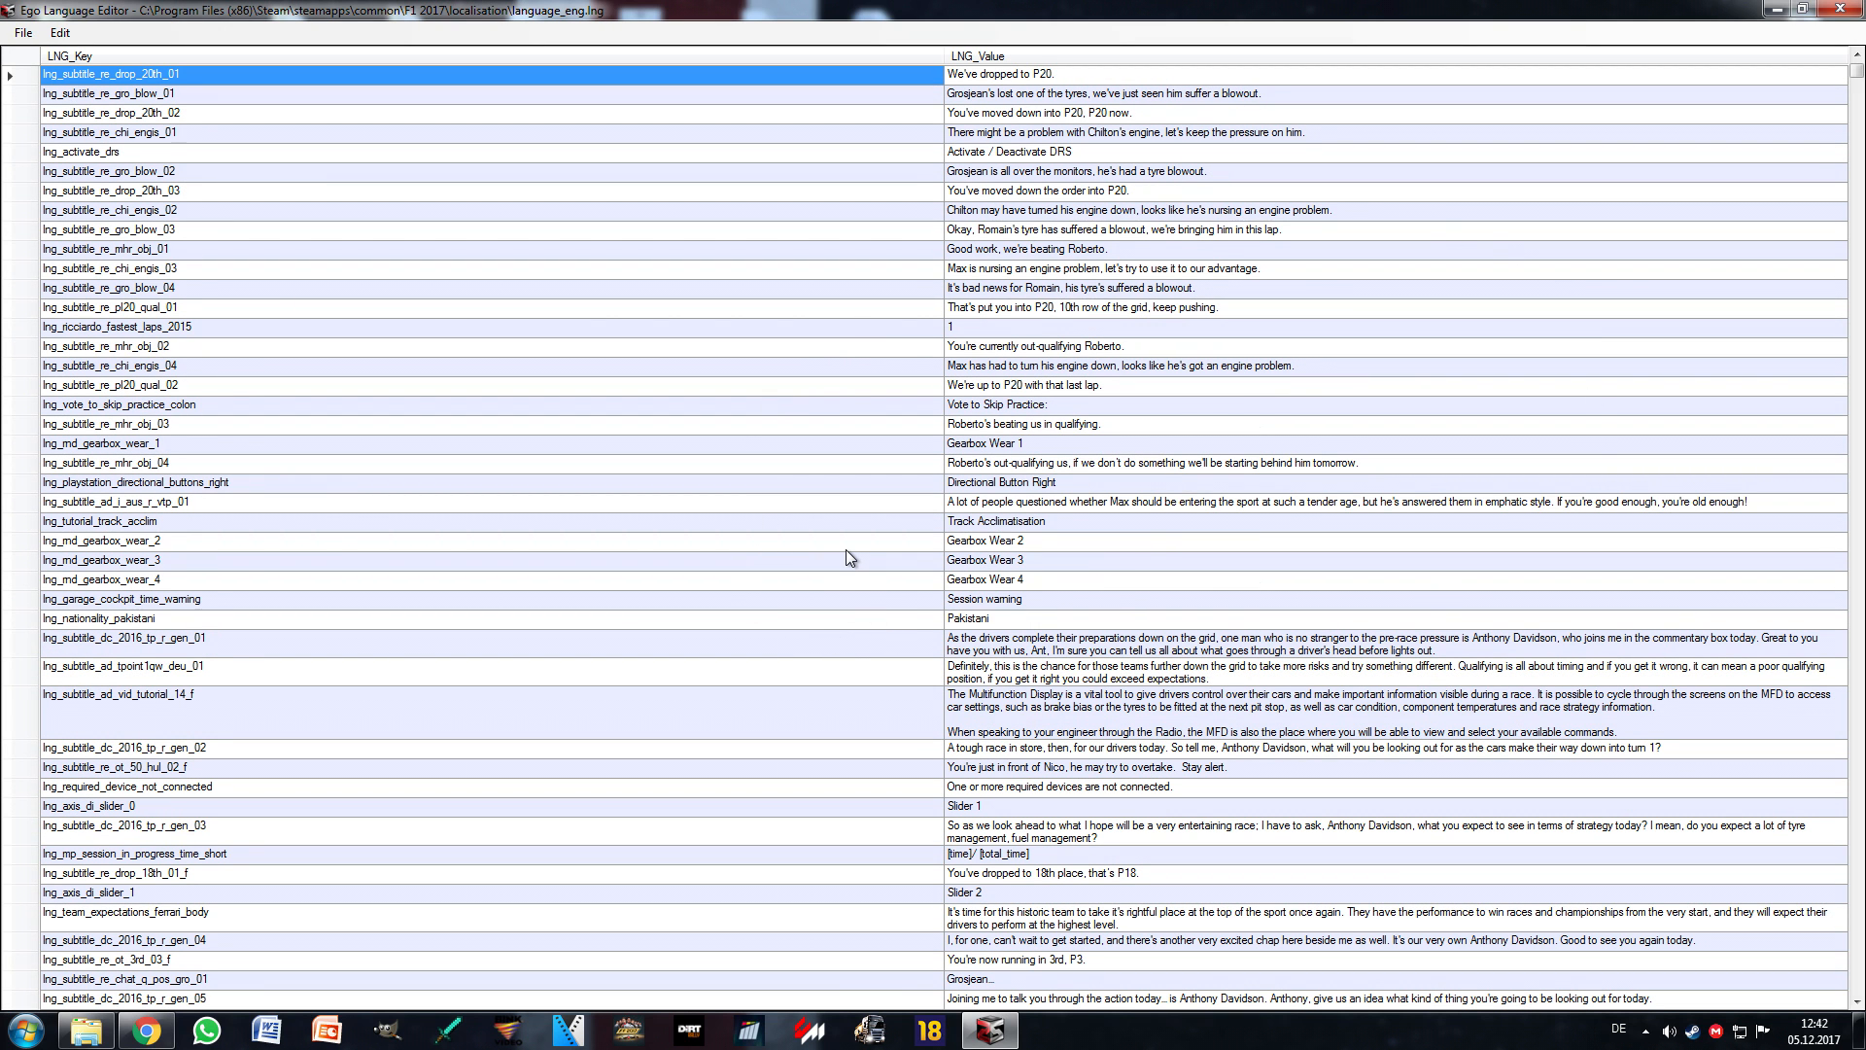
Step: Look through the language file's keys and their text values
{"action": "left_click", "coordinate": [1407, 463]}
{"action": "scroll", "coordinate": [1392, 493], "scroll_direction": "down", "scroll_amount": 12}
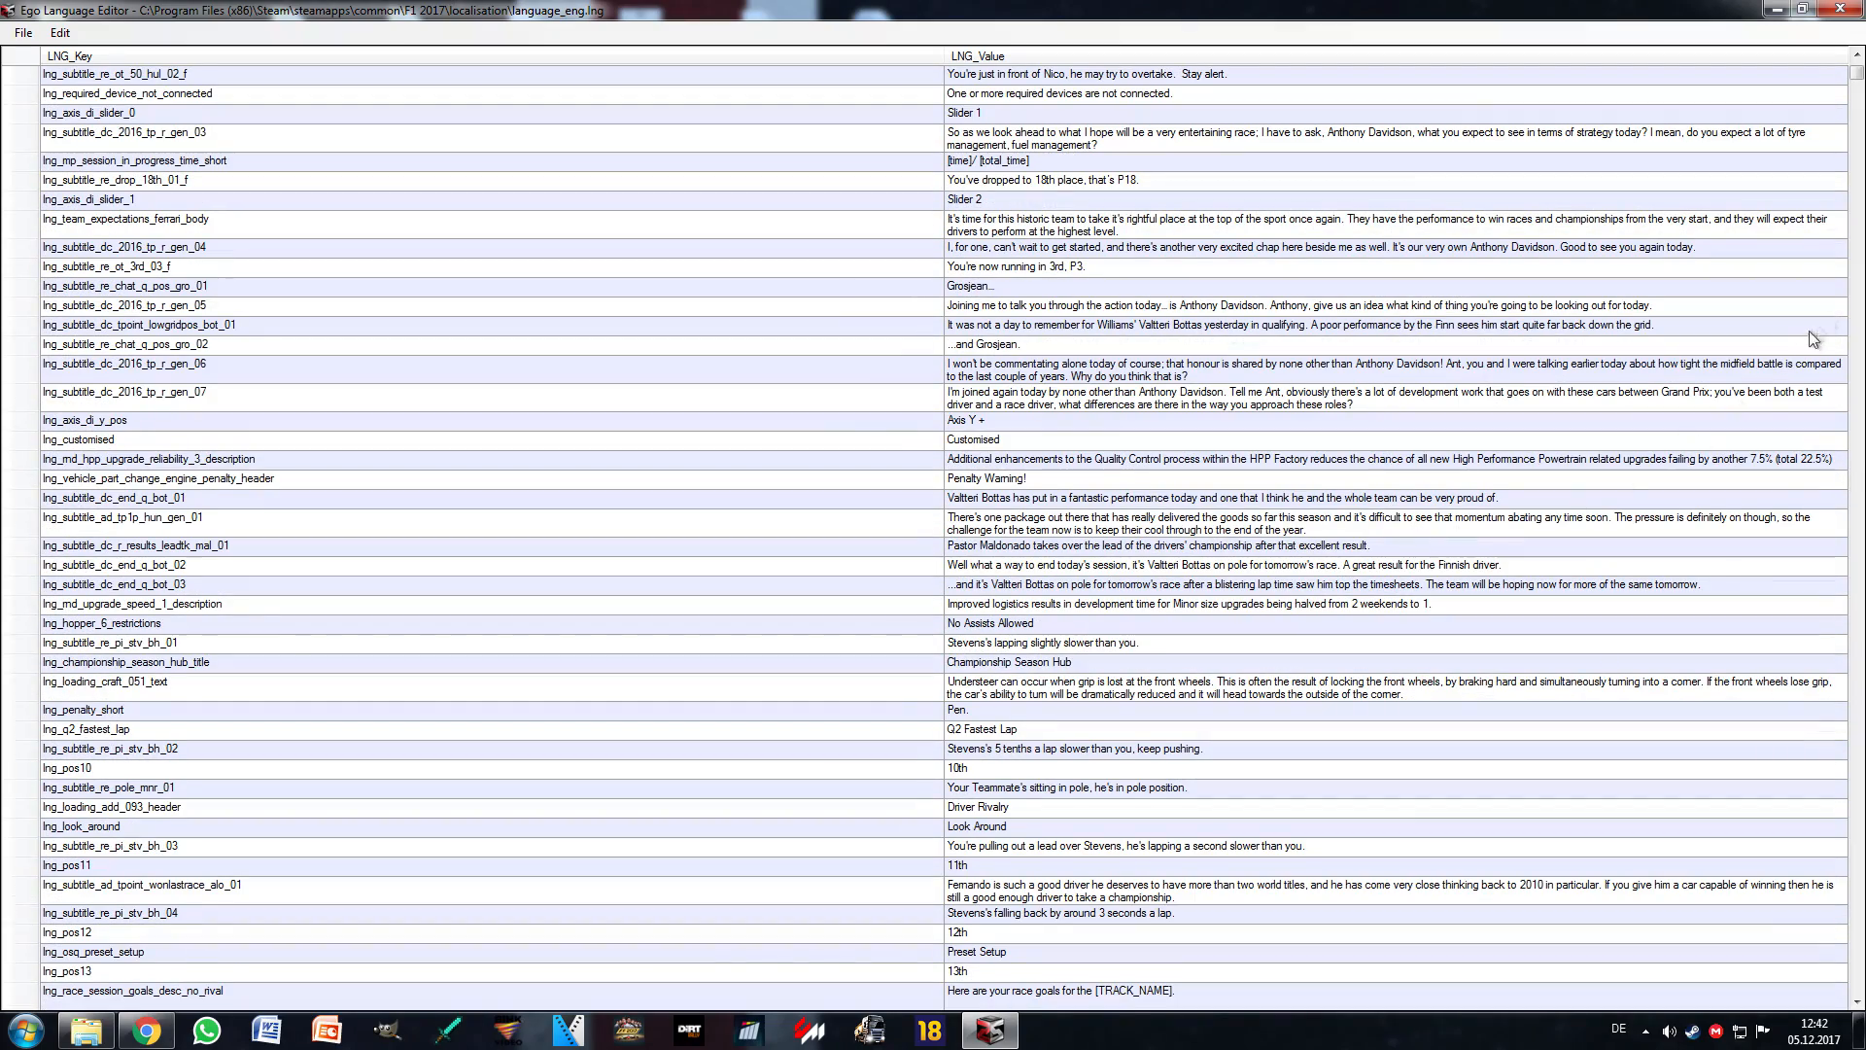
{"action": "left_click_drag", "start_coordinate": [1860, 78], "coordinate": [1839, 398]}
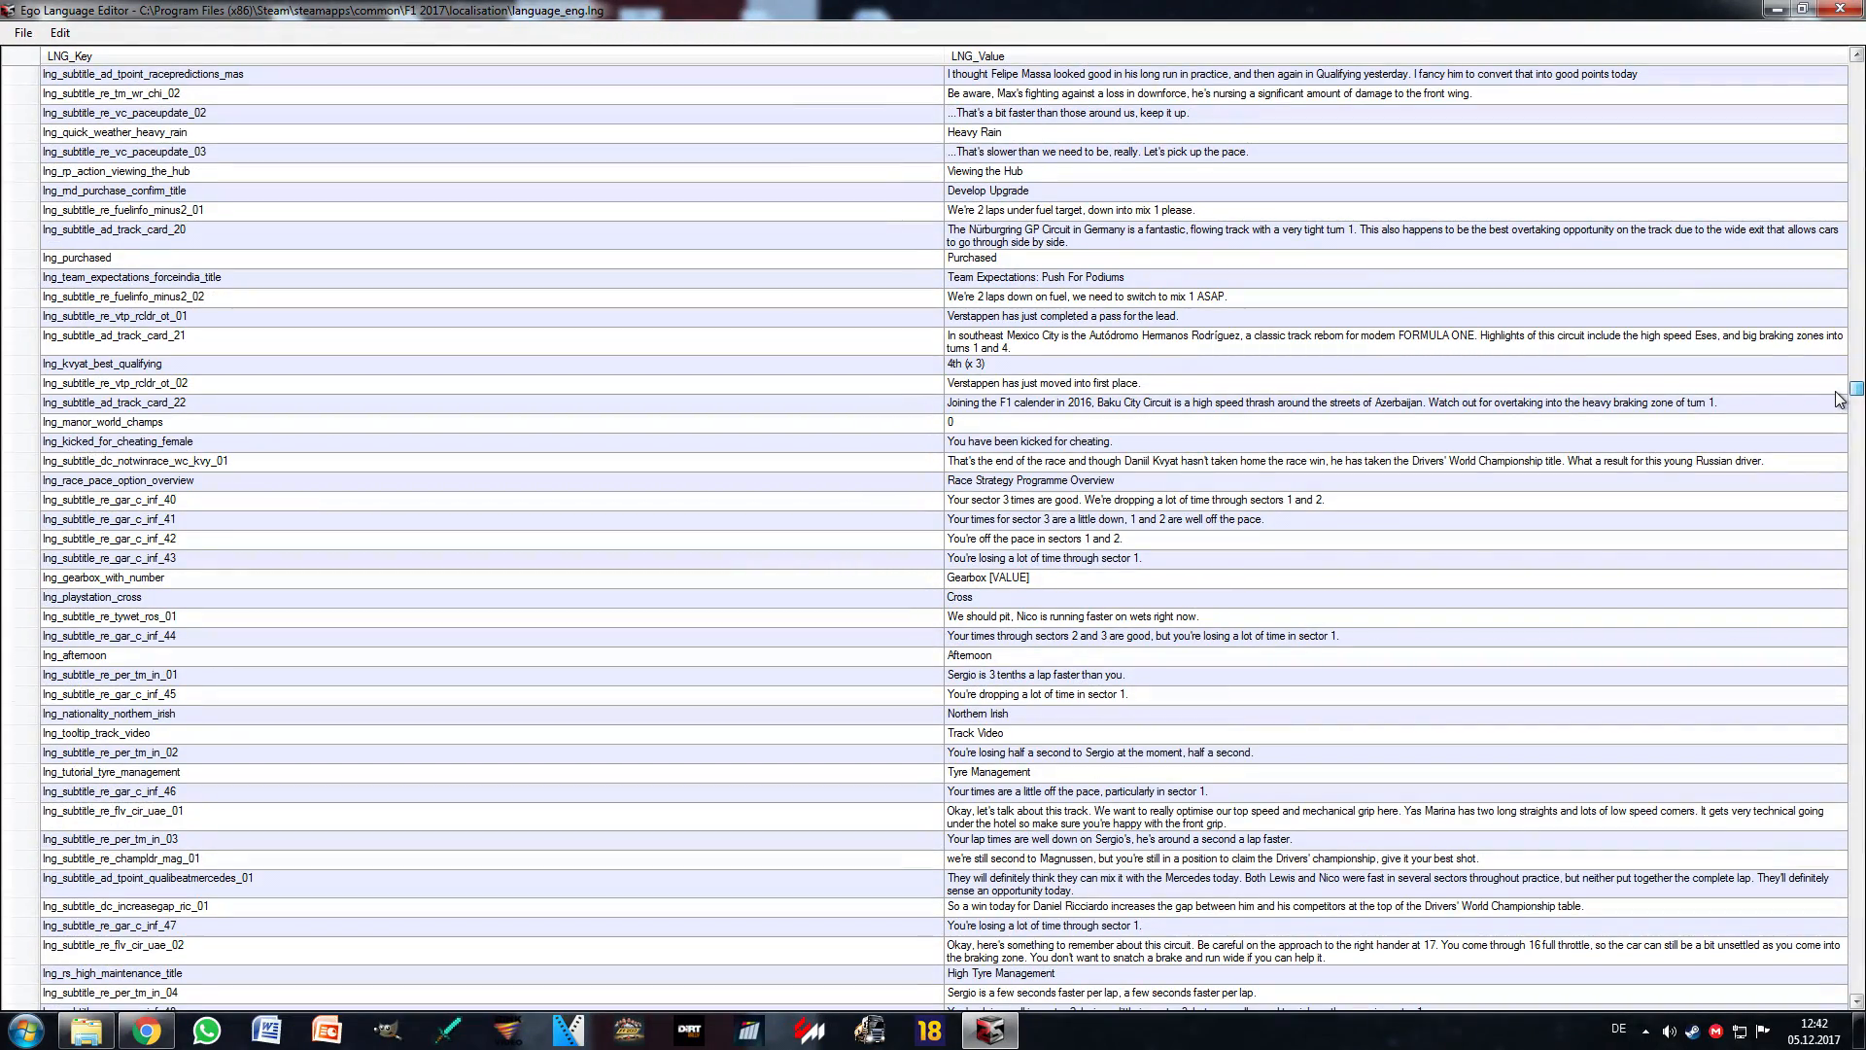
{"action": "left_click", "coordinate": [1061, 293]}
{"action": "left_click", "coordinate": [1056, 279]}
{"action": "scroll", "coordinate": [1087, 381], "scroll_direction": "down", "scroll_amount": 9}
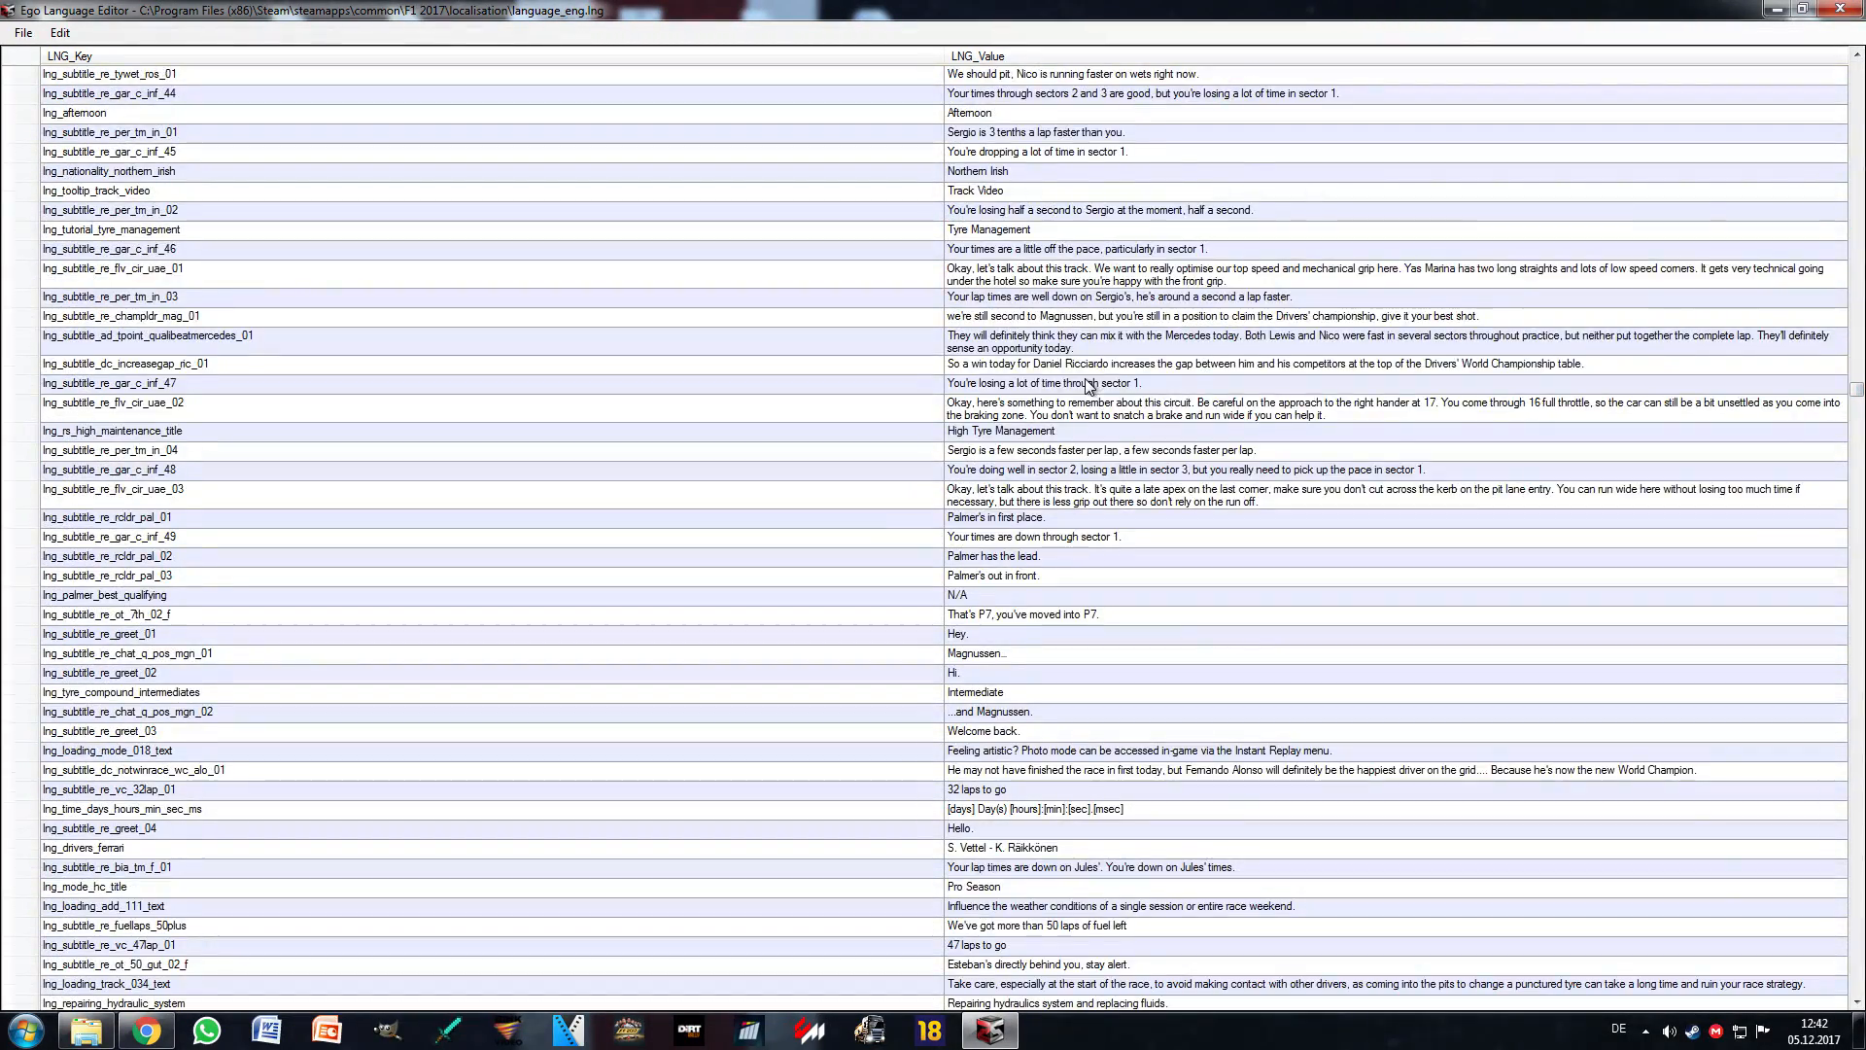
{"action": "scroll", "coordinate": [1087, 385], "scroll_direction": "down", "scroll_amount": 5}
Step: Sort the entries by LNG_Key, re-sort them by LNG_Value, and locate the Williams team title entry lng_team_wil_title
{"action": "left_click", "coordinate": [143, 56]}
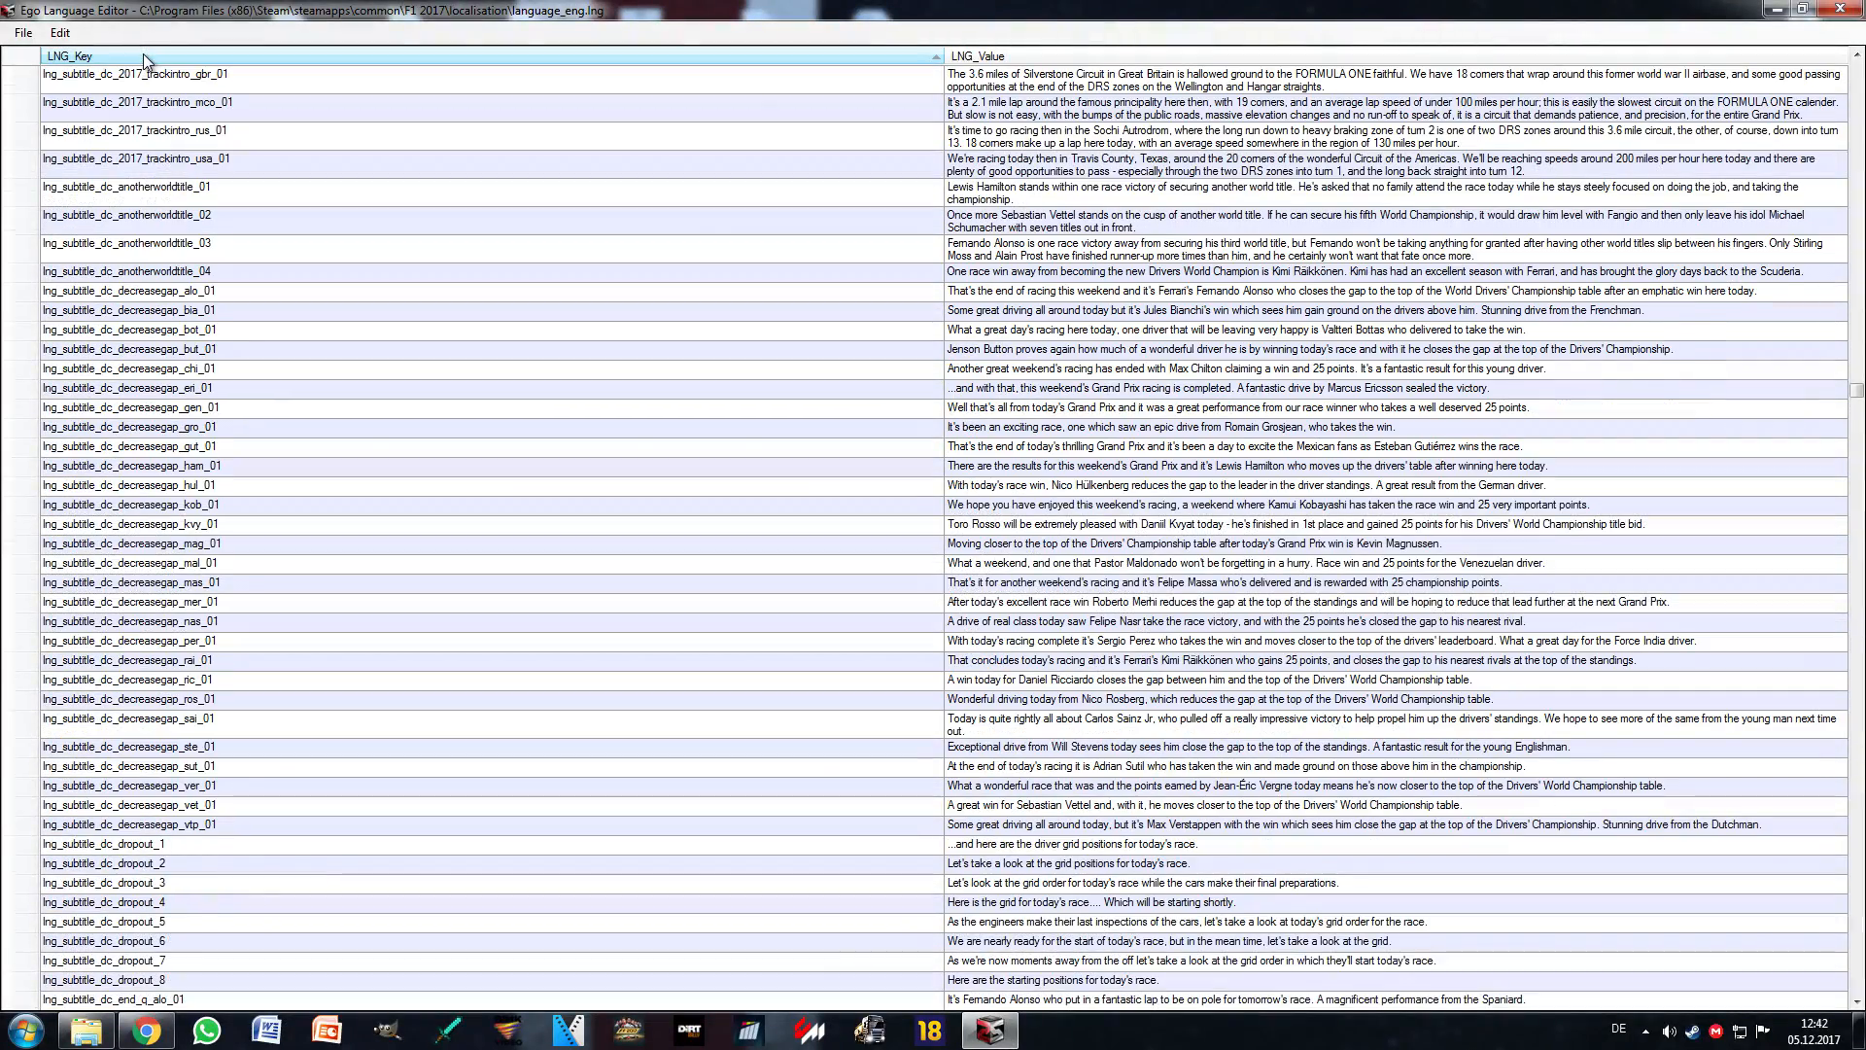
{"action": "left_click", "coordinate": [981, 56]}
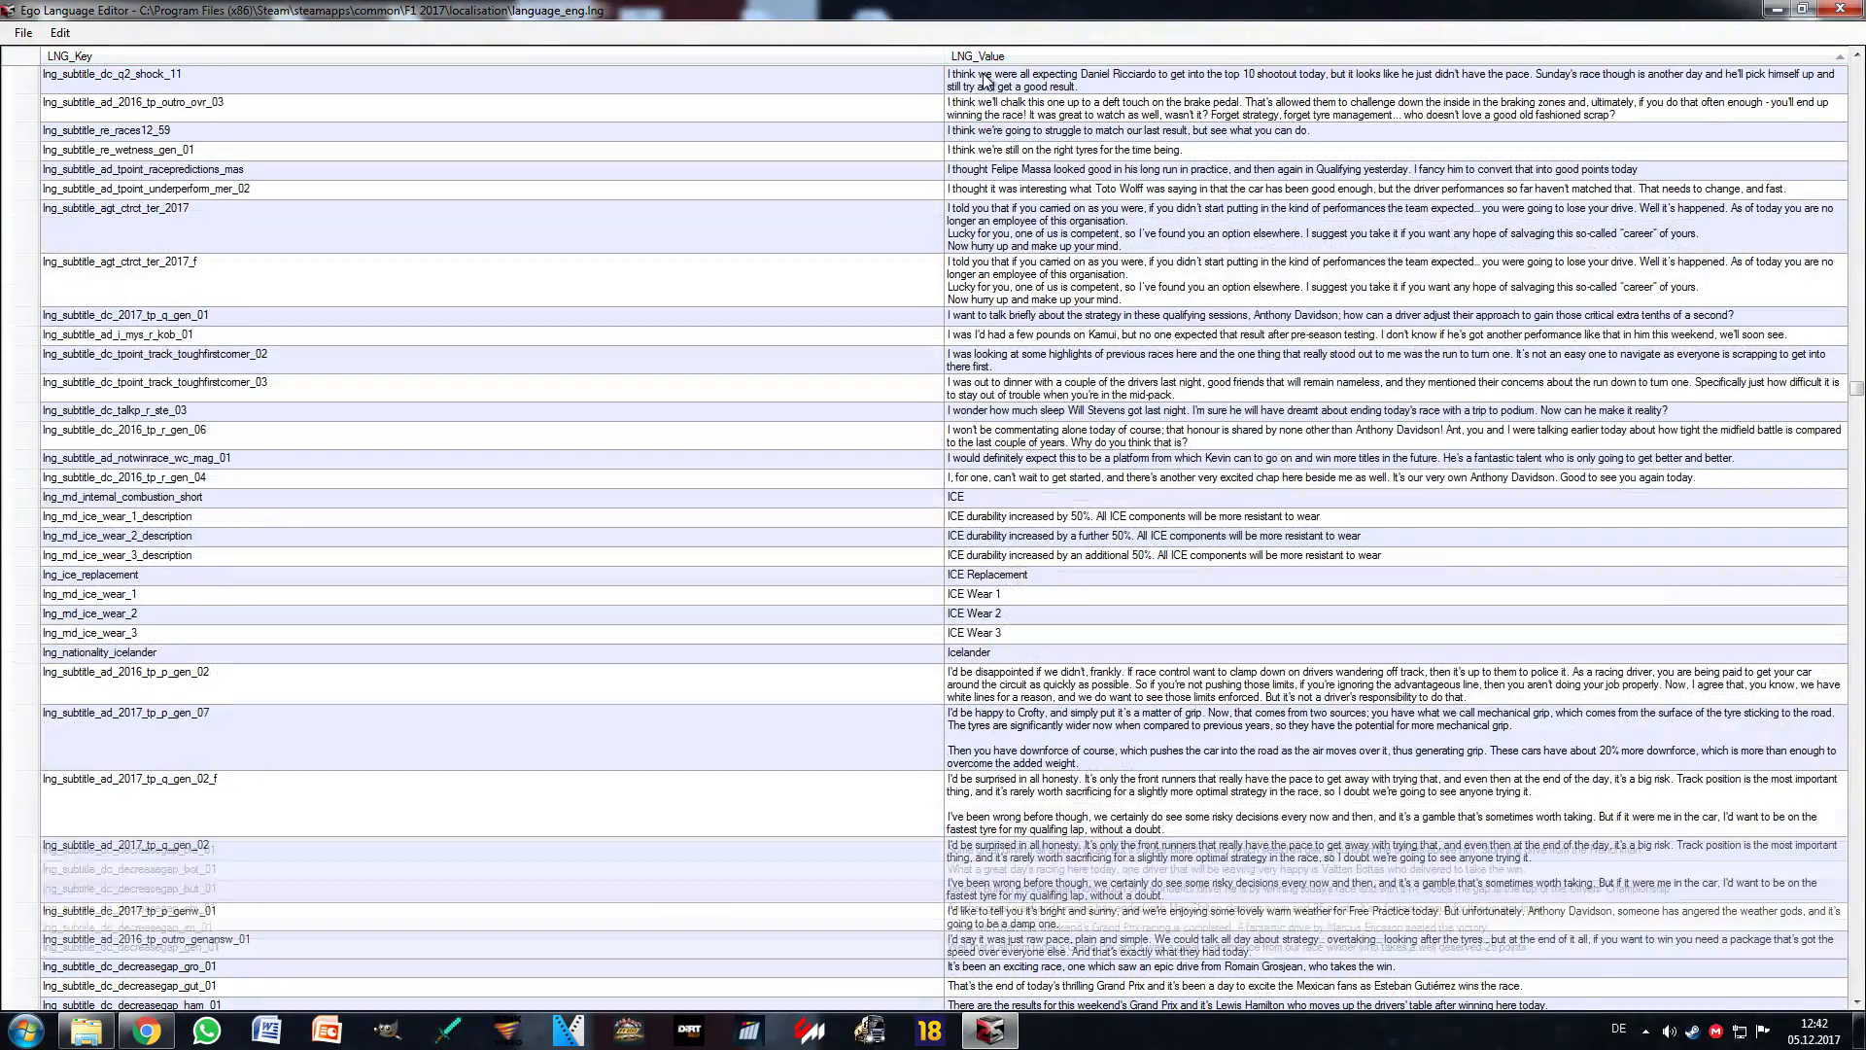
{"action": "scroll", "coordinate": [1351, 483], "scroll_direction": "up", "scroll_amount": 8}
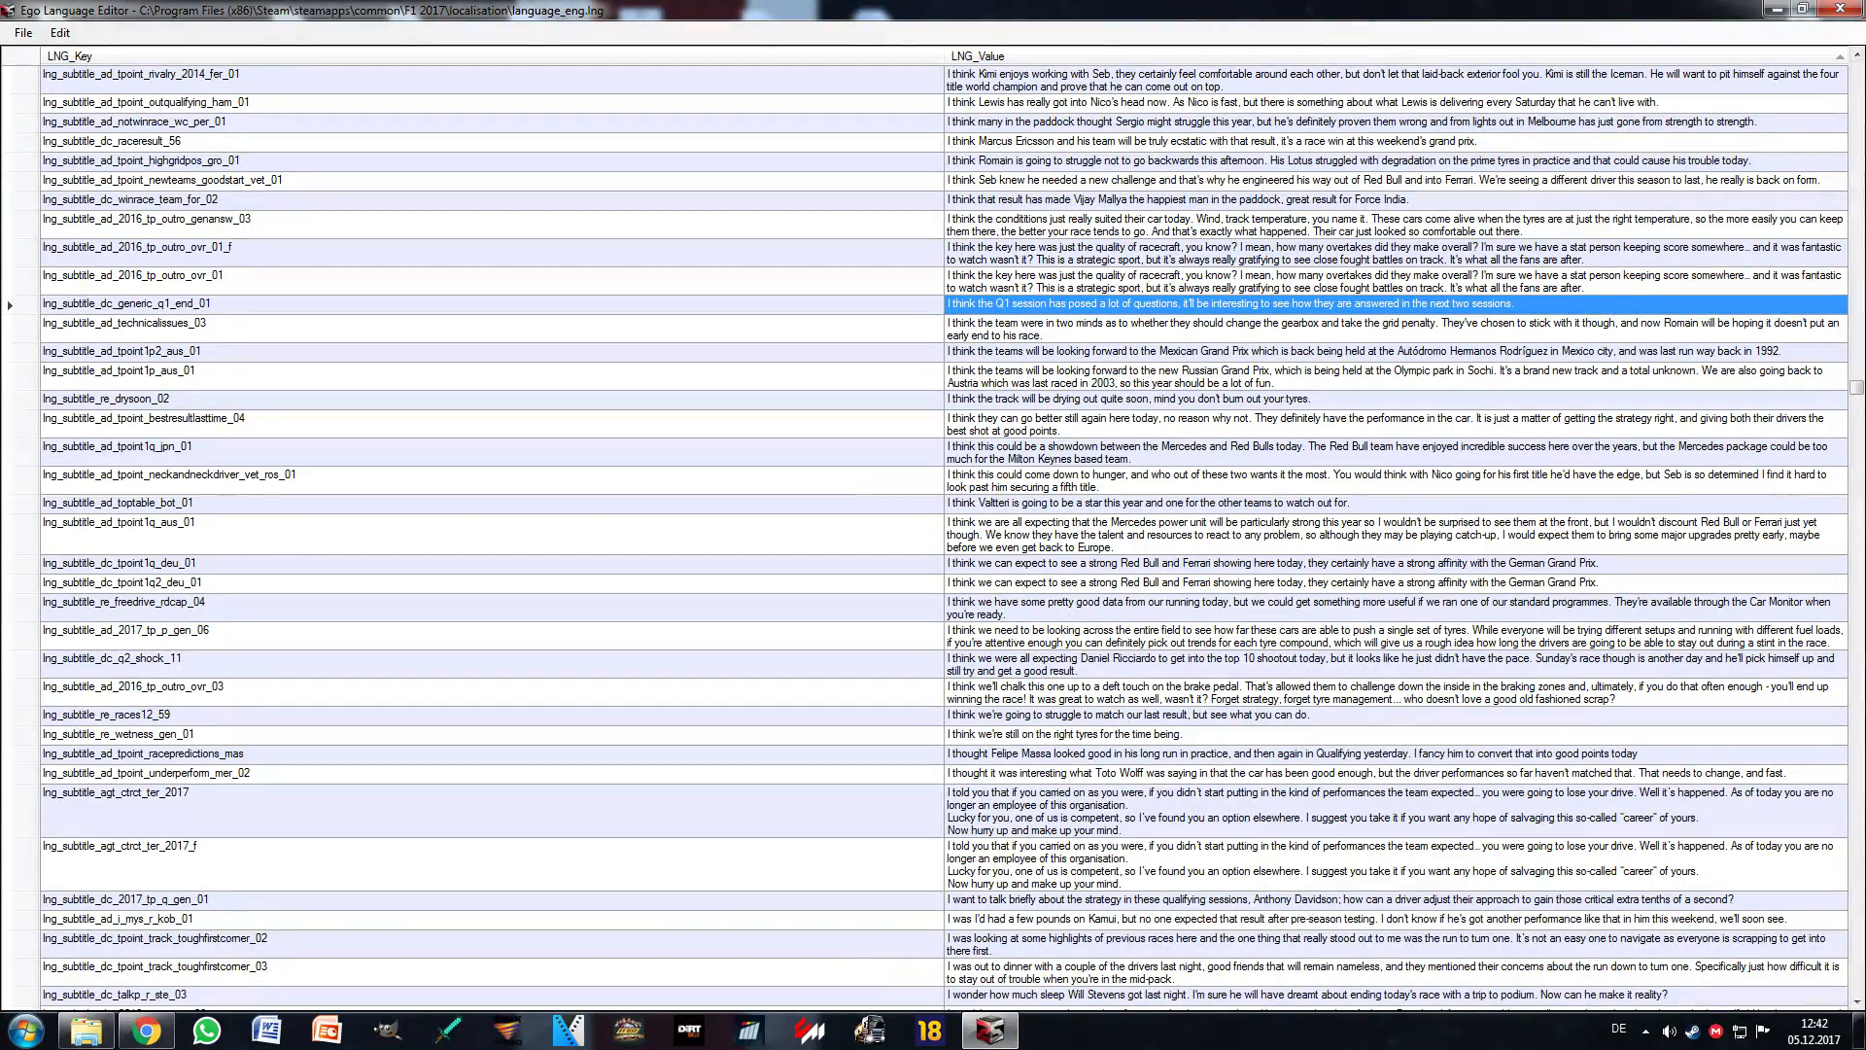
{"action": "left_click_drag", "start_coordinate": [1857, 397], "coordinate": [1859, 909]}
{"action": "left_click", "coordinate": [1505, 562]}
{"action": "scroll", "coordinate": [1314, 437], "scroll_direction": "up", "scroll_amount": 15}
{"action": "left_click", "coordinate": [1026, 308]}
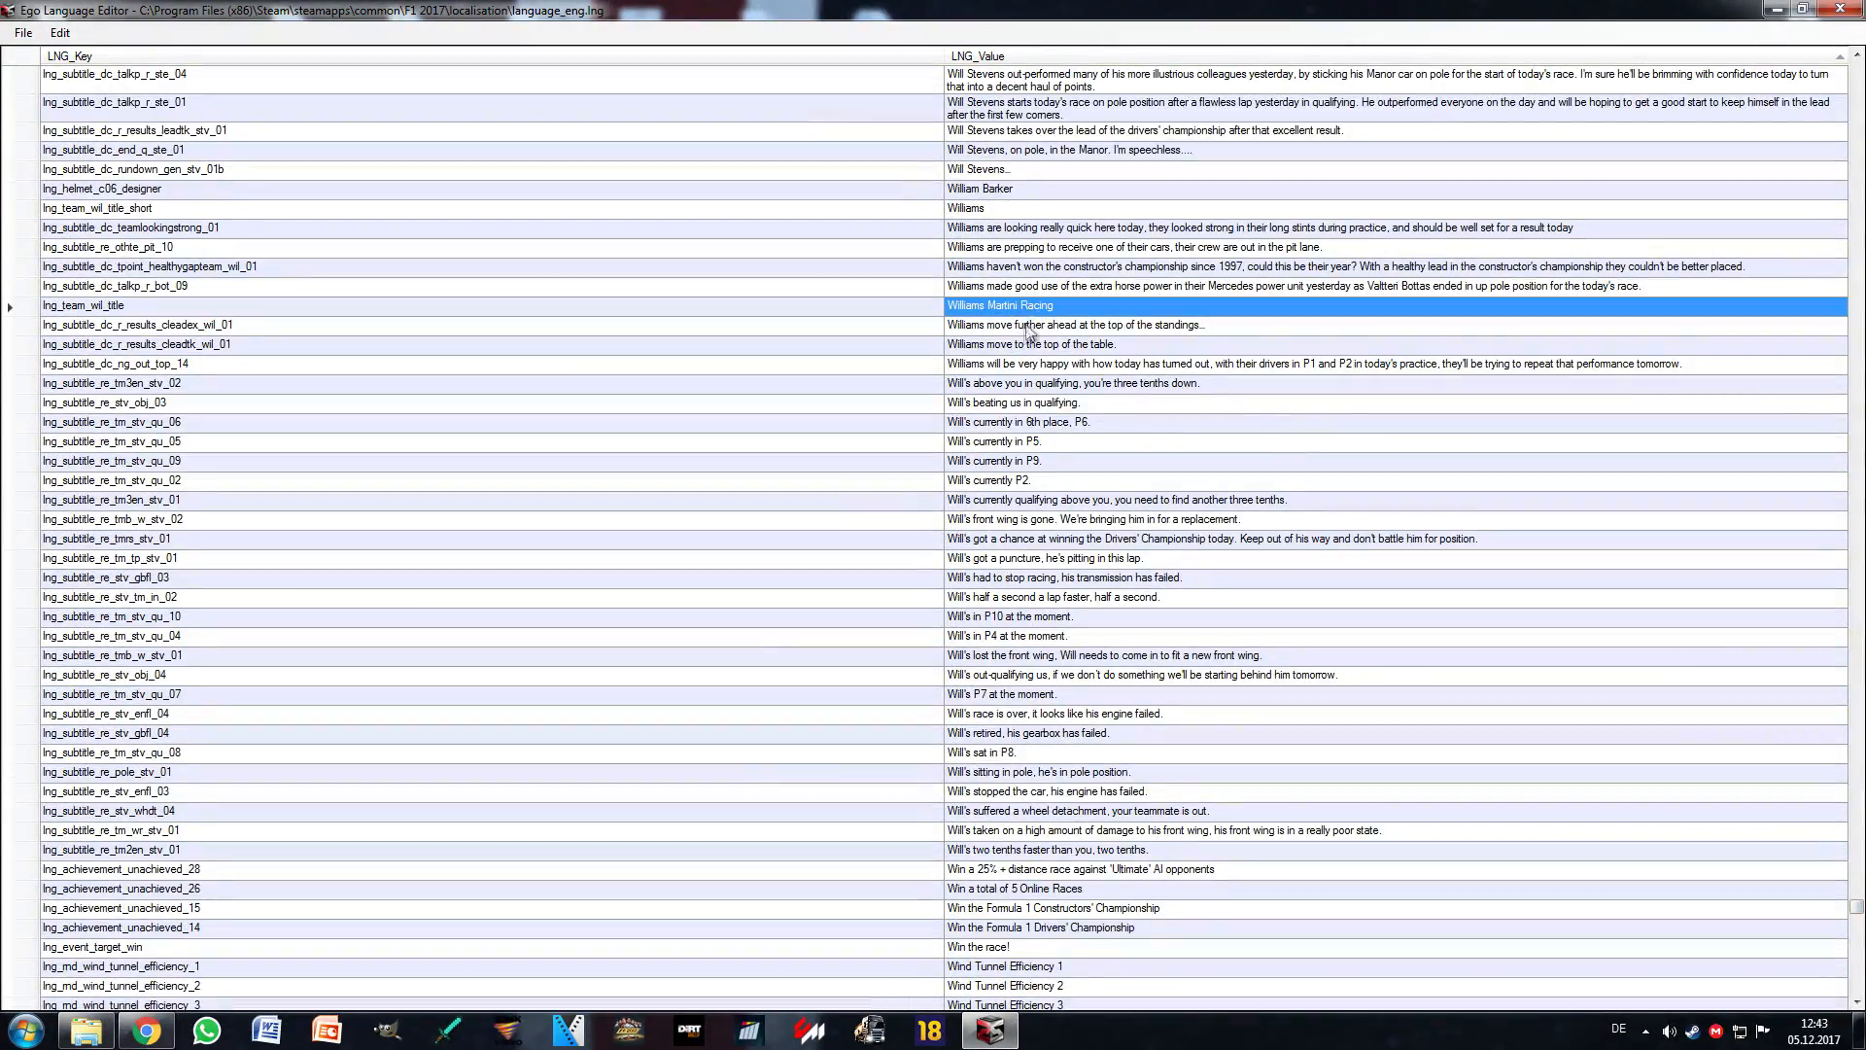
{"action": "scroll", "coordinate": [1016, 409], "scroll_direction": "up", "scroll_amount": 4}
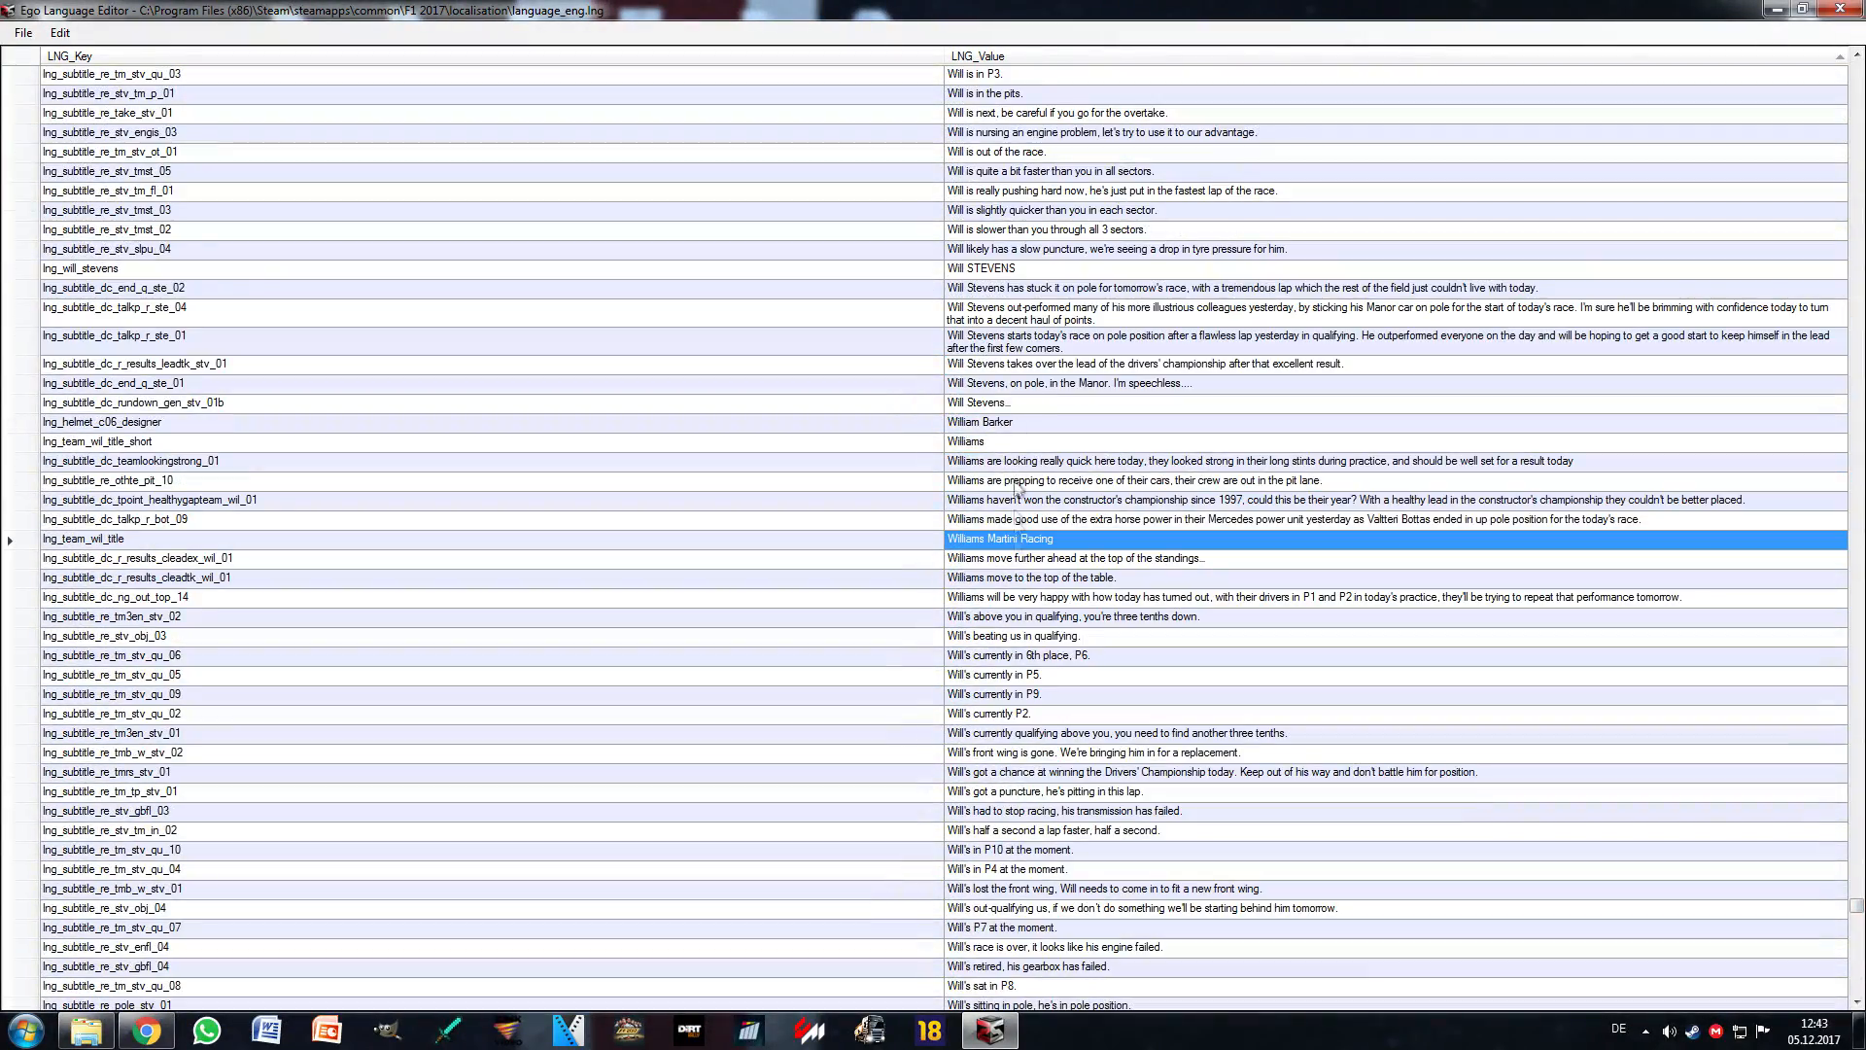
Step: Retype the sponsor part of the lng_team_wil_title value so that it reads "Williams Martini Racing"
{"action": "left_click", "coordinate": [918, 541]}
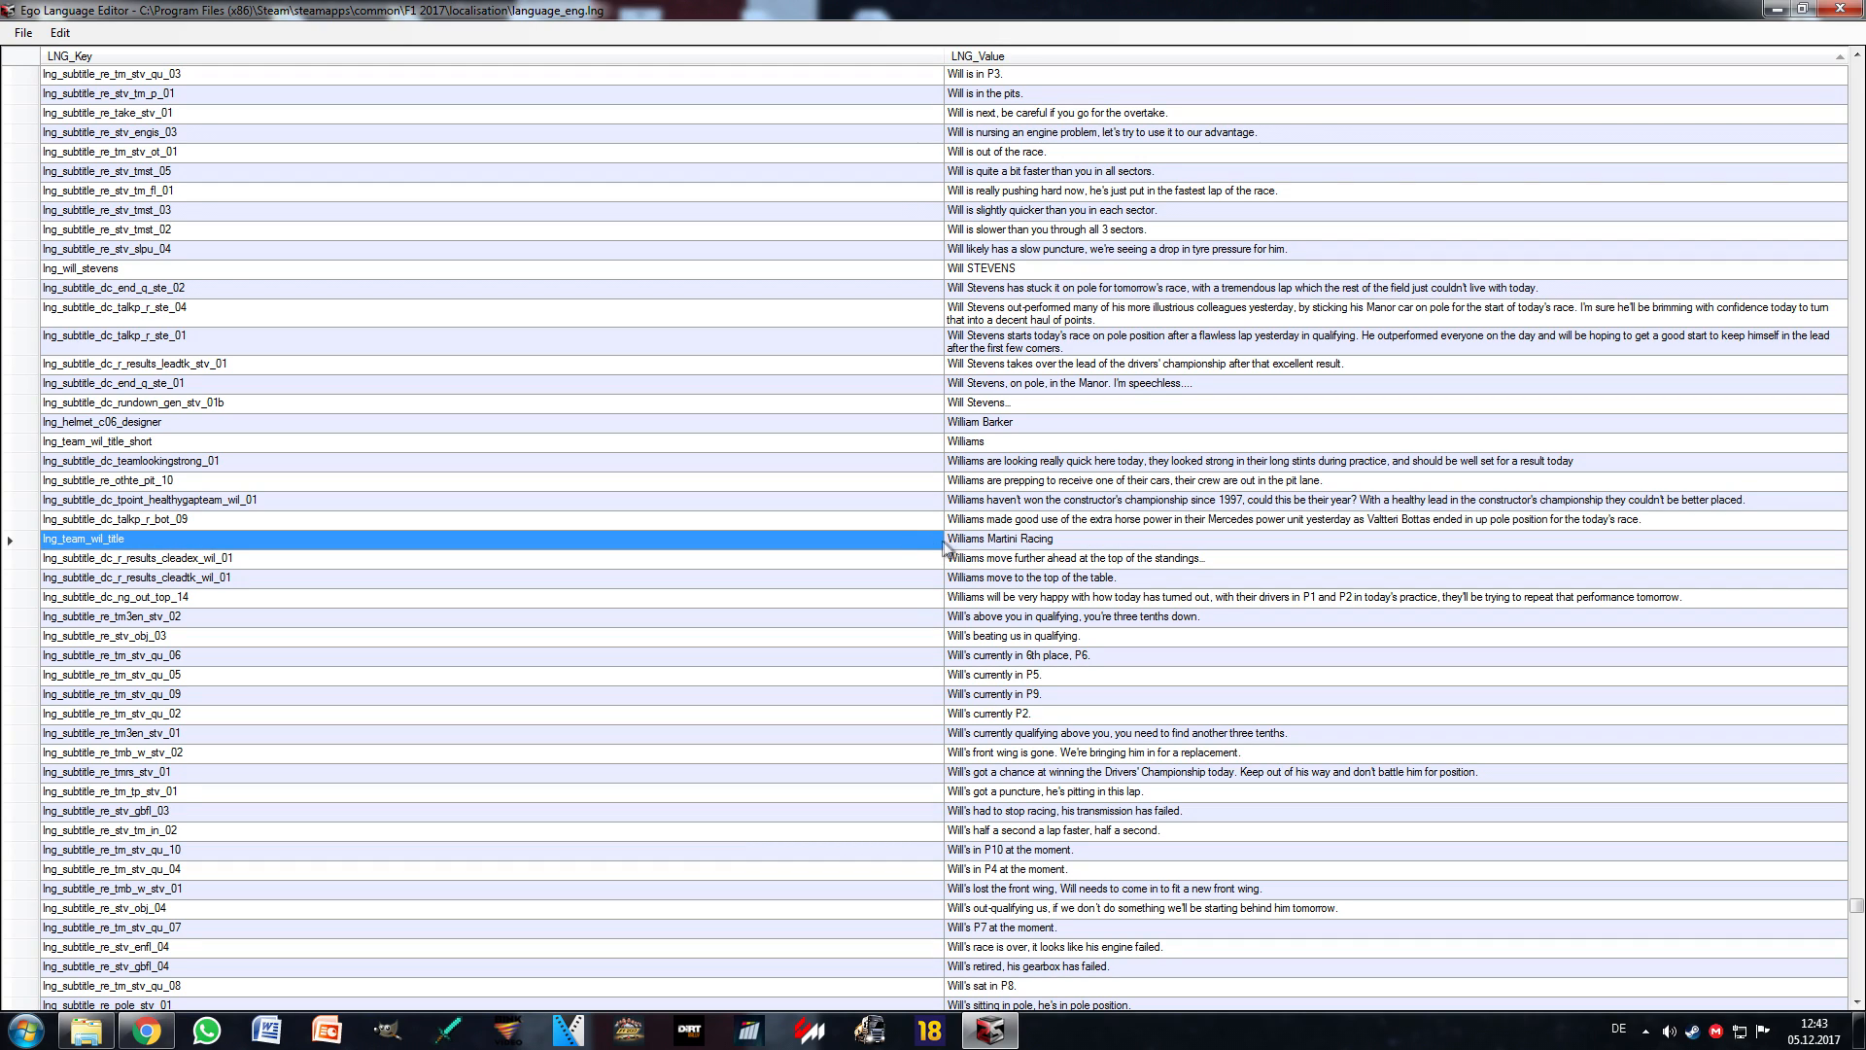
{"action": "left_click", "coordinate": [1011, 539]}
{"action": "left_click", "coordinate": [1012, 539]}
{"action": "left_click_drag", "start_coordinate": [1018, 541], "coordinate": [1010, 543]}
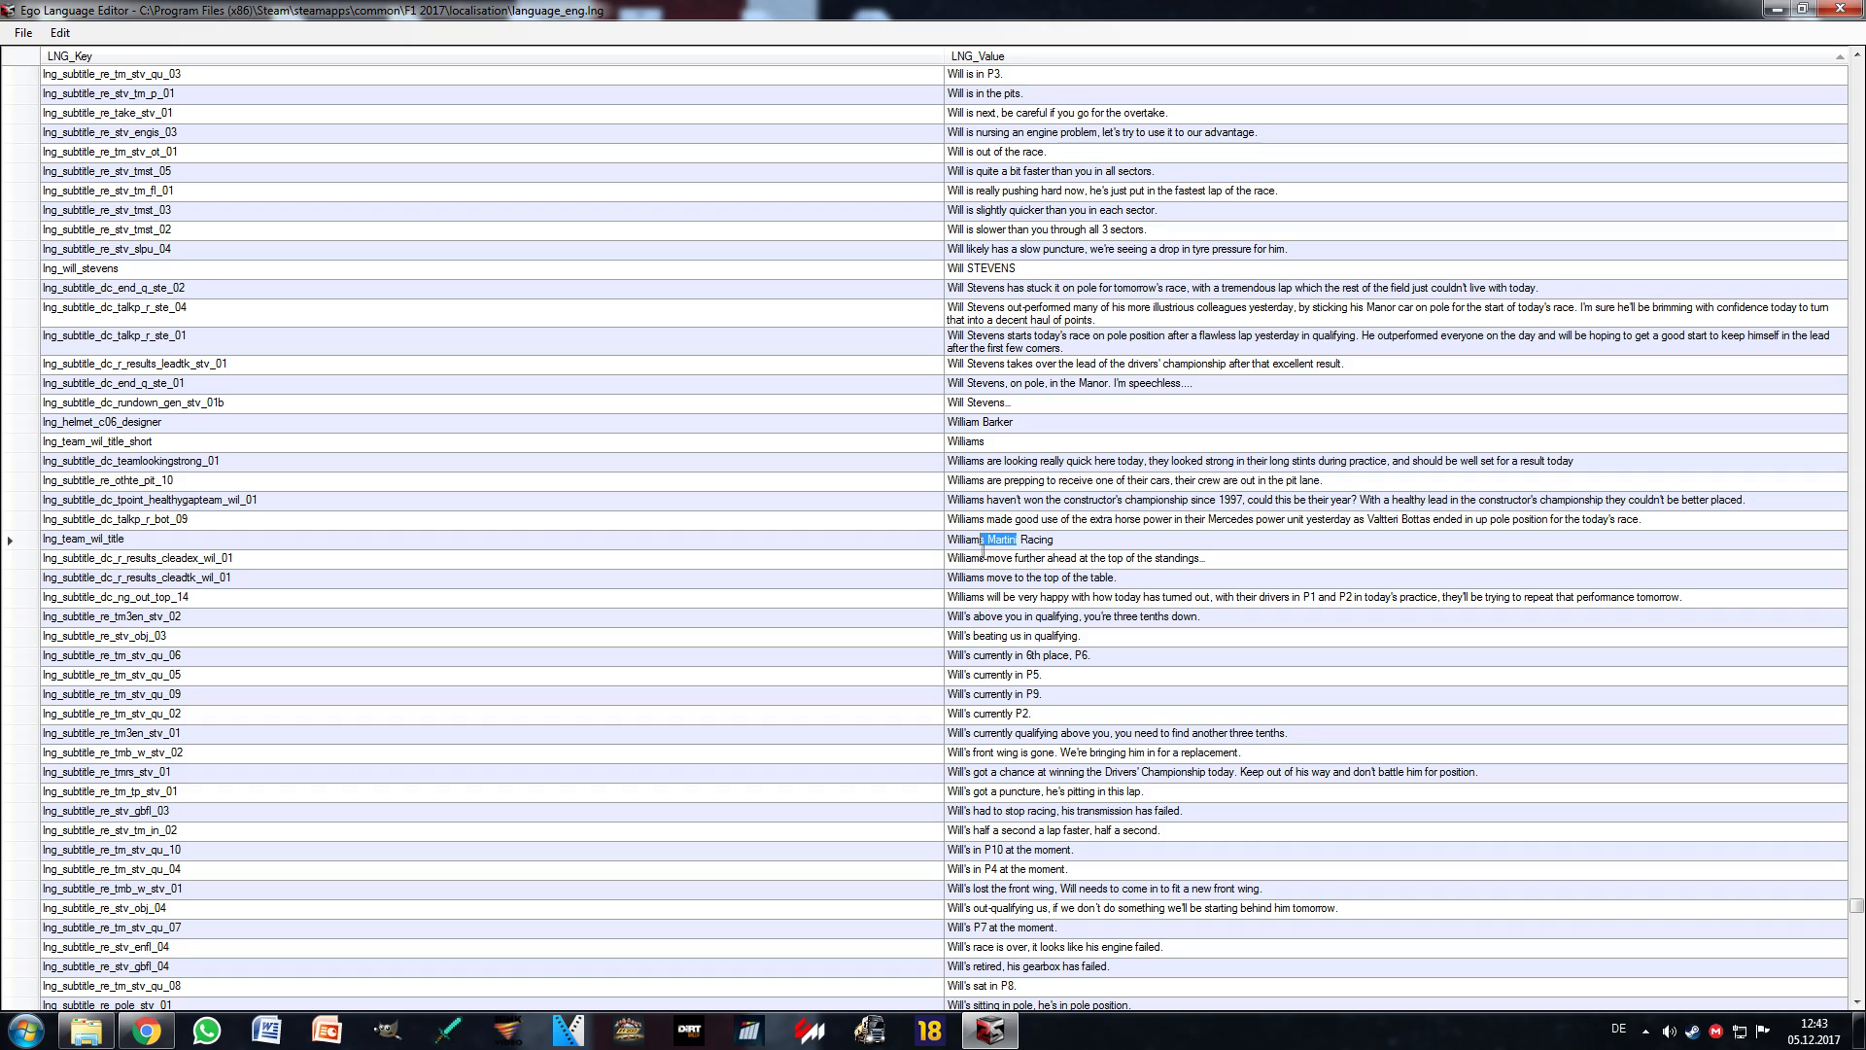
{"action": "key", "text": "Delete"}
{"action": "type", "text": "Martini"}
{"action": "key", "text": "Return"}
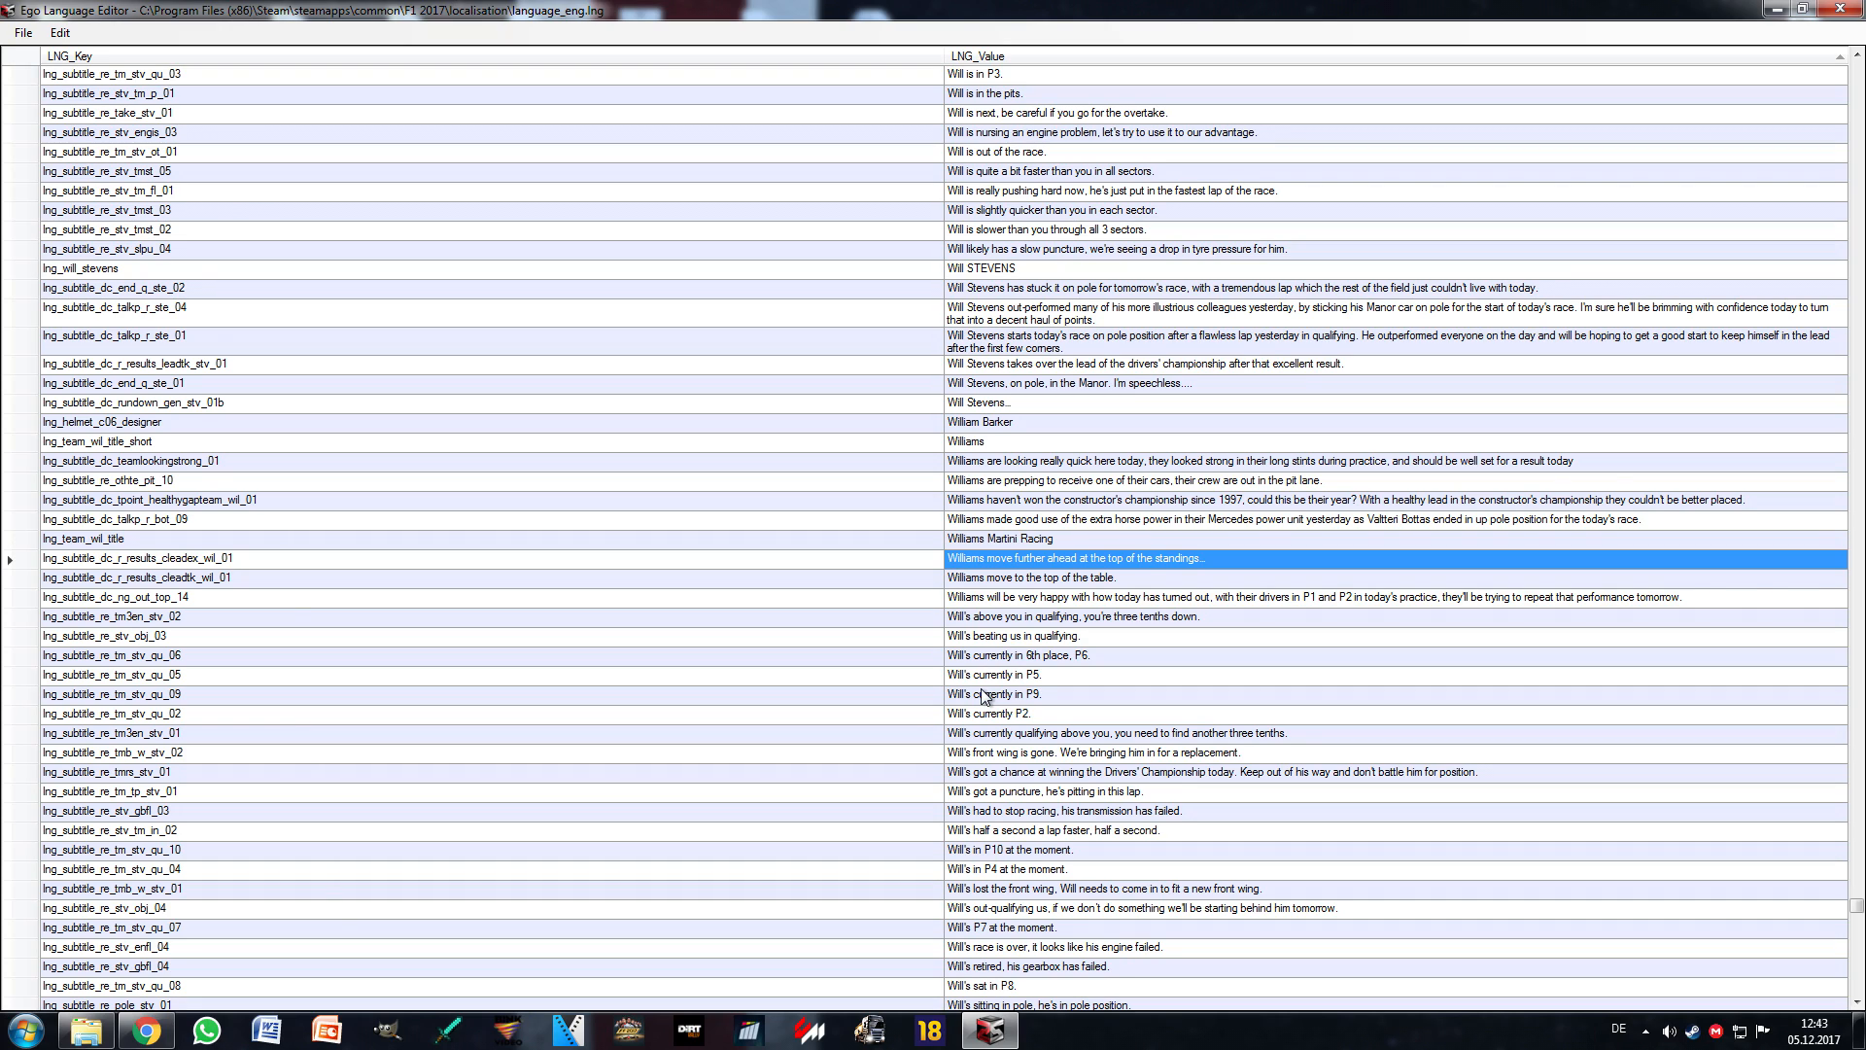
{"action": "left_click", "coordinate": [1067, 540]}
Step: Bring up the save dialog for language_eng.lng, cancel it, and close Ego Language Editor
{"action": "left_click", "coordinate": [23, 32]}
{"action": "left_click", "coordinate": [51, 90]}
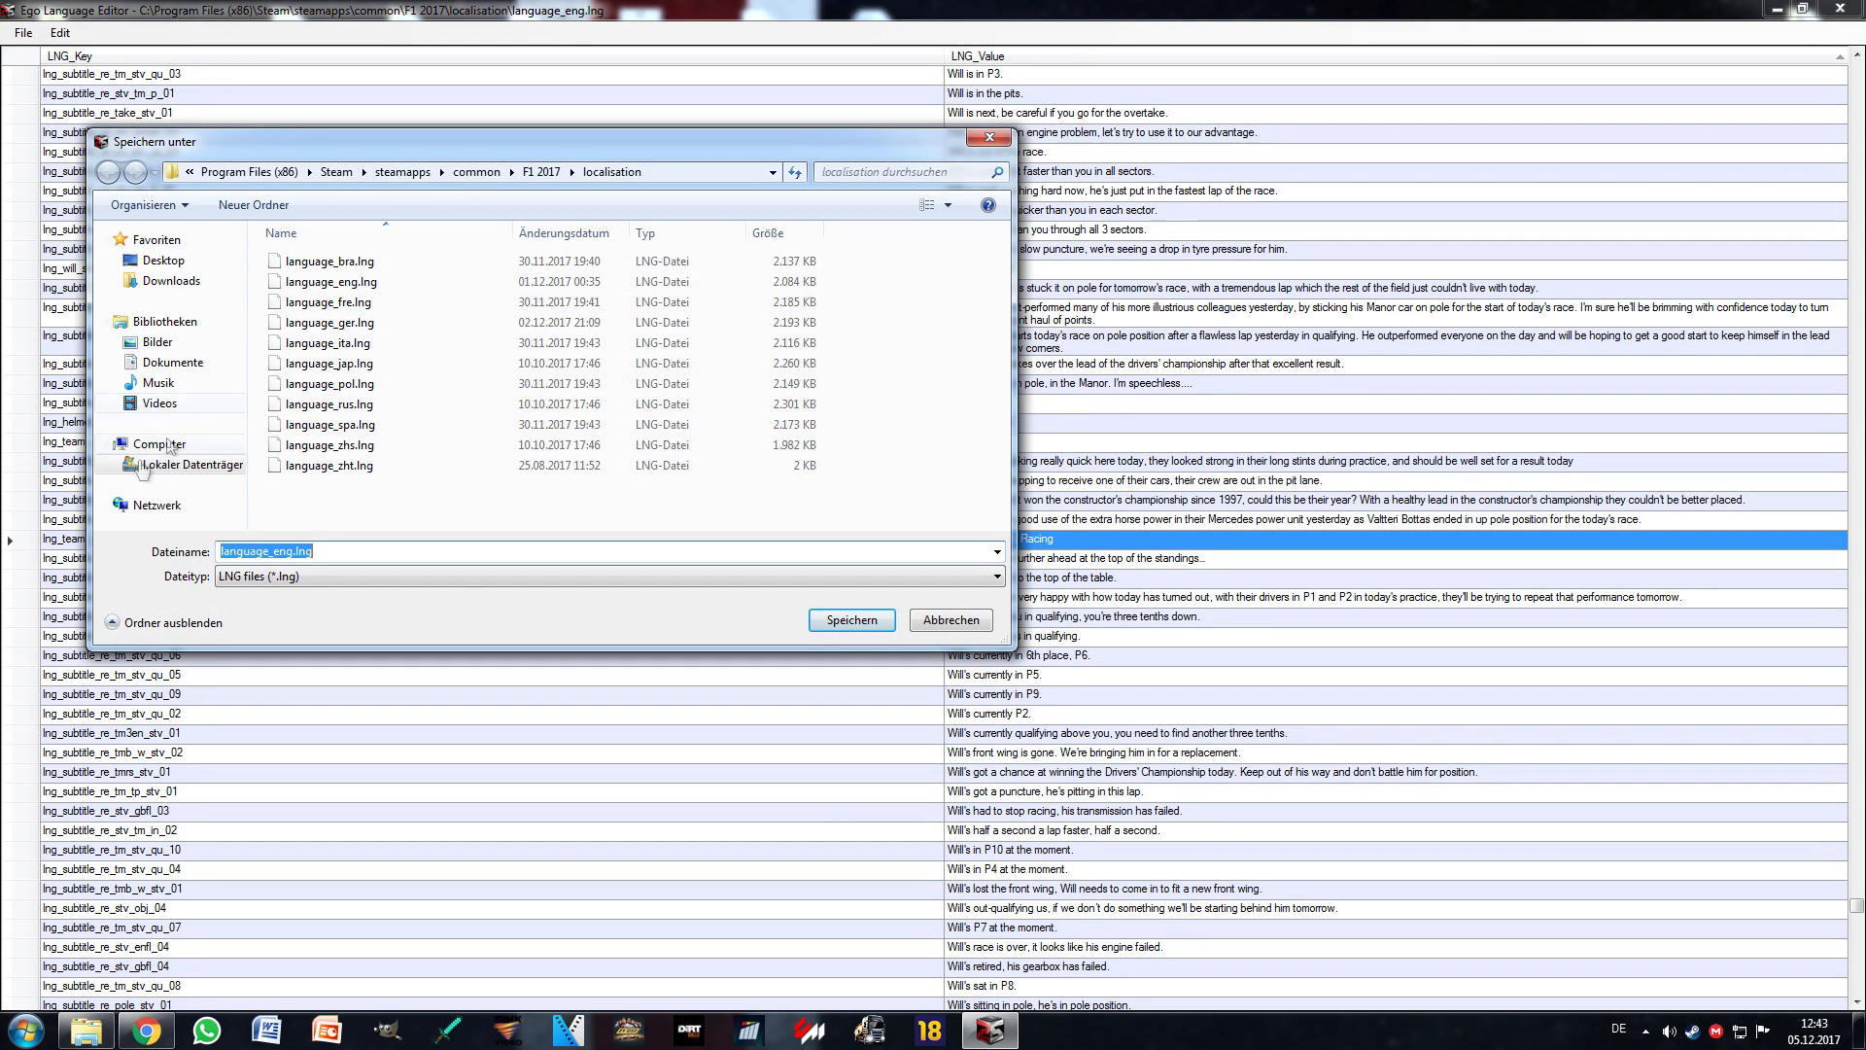
{"action": "left_click", "coordinate": [952, 623]}
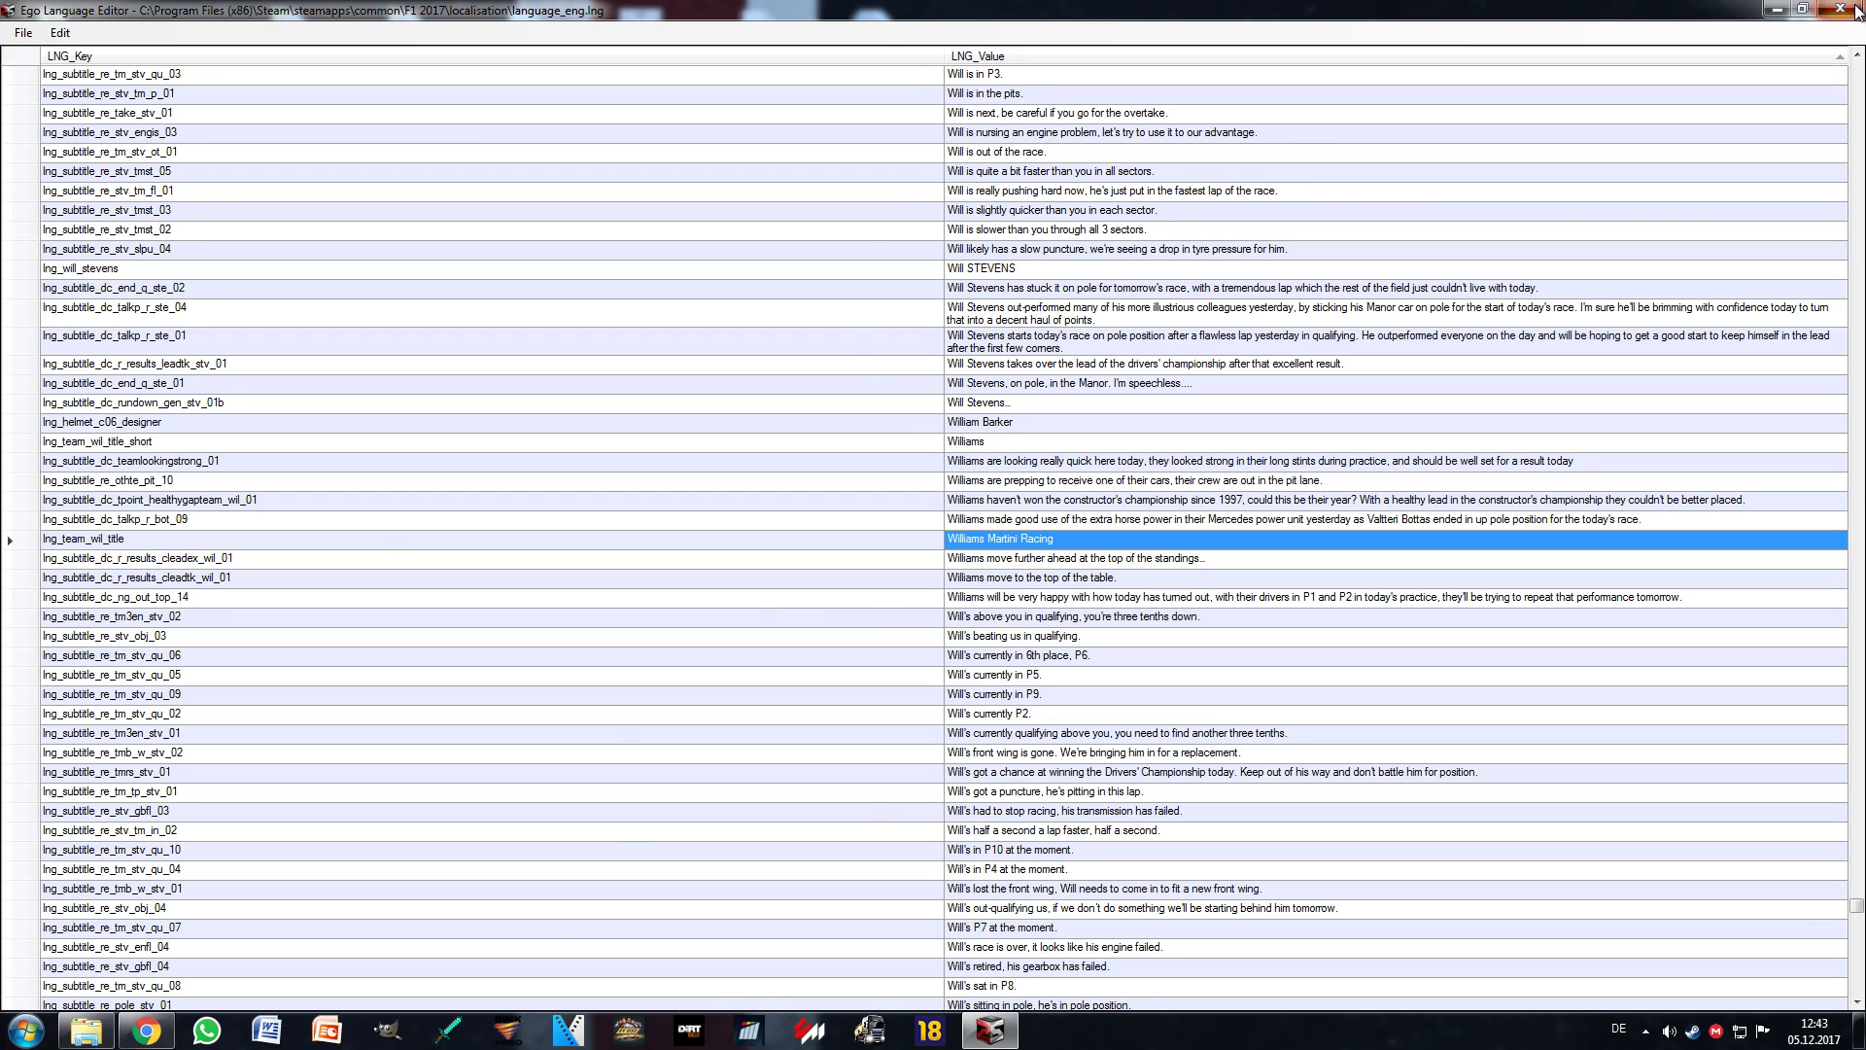
{"action": "left_click", "coordinate": [1834, 10]}
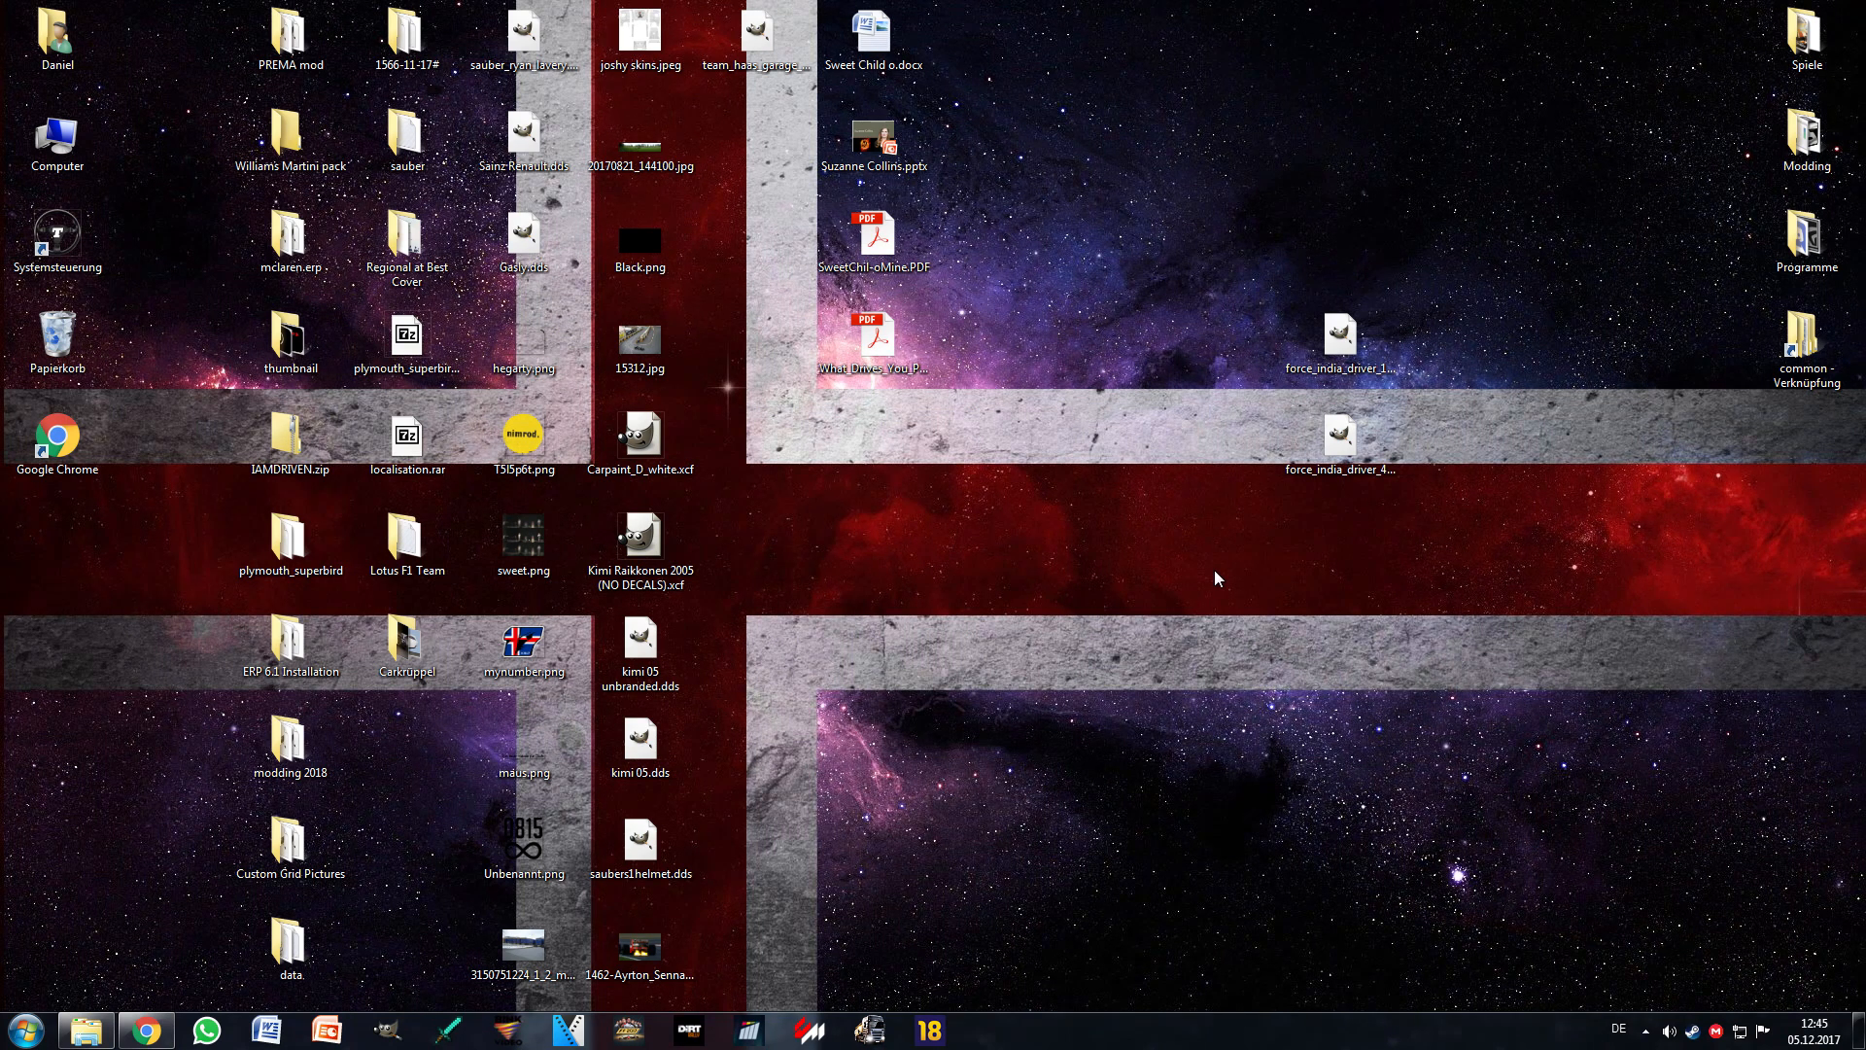